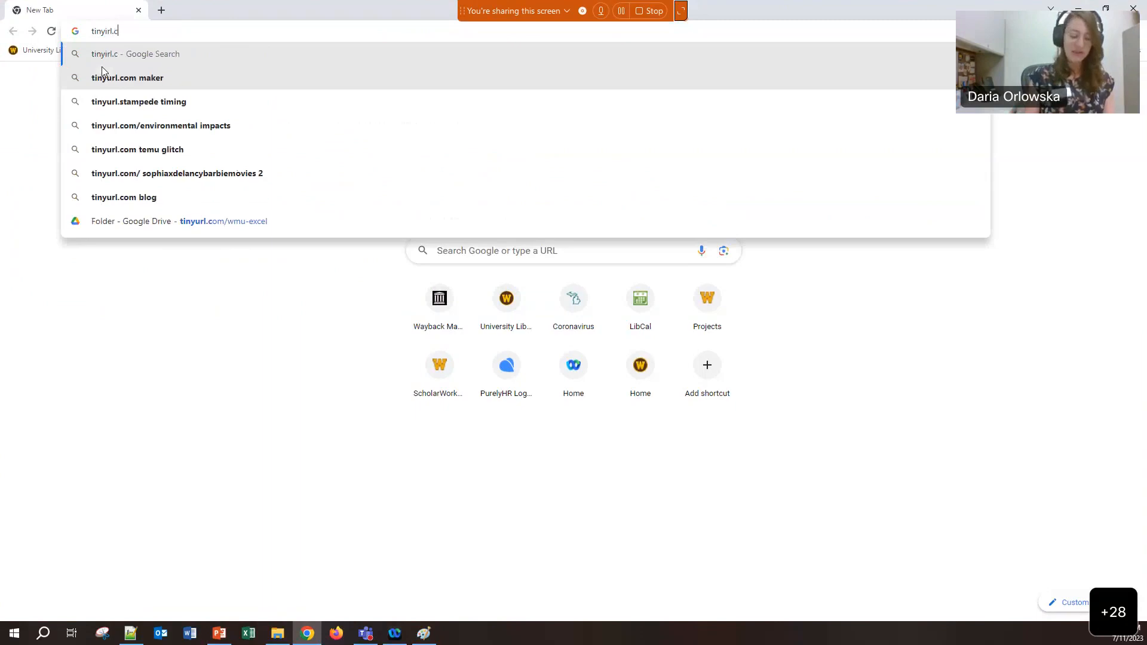
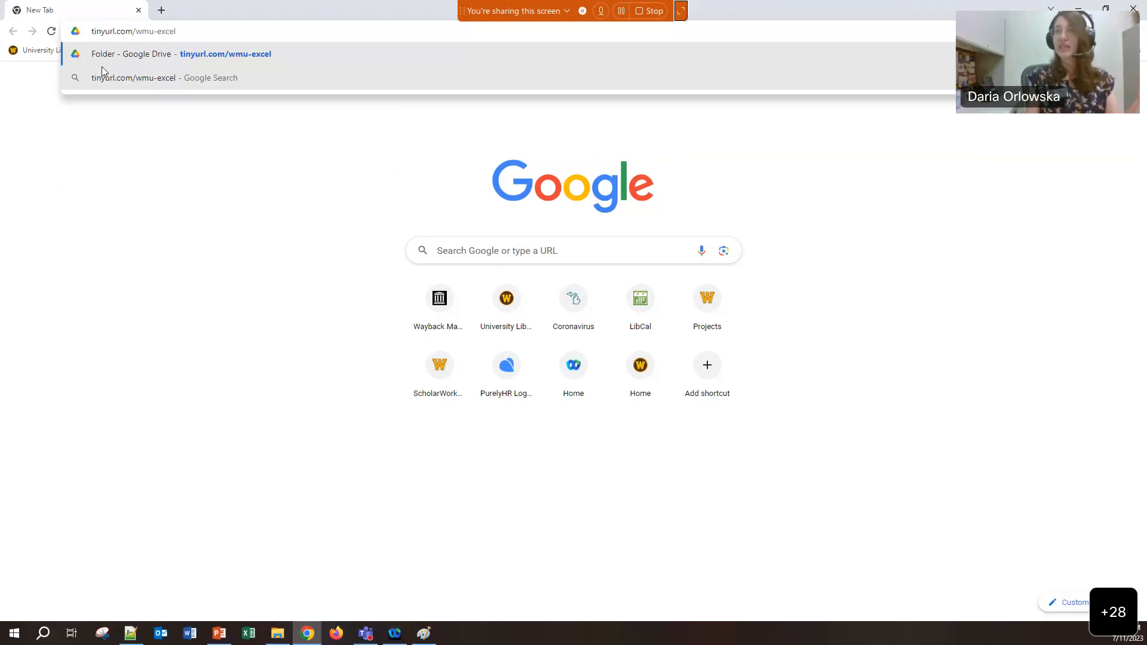
pyautogui.press('Return')
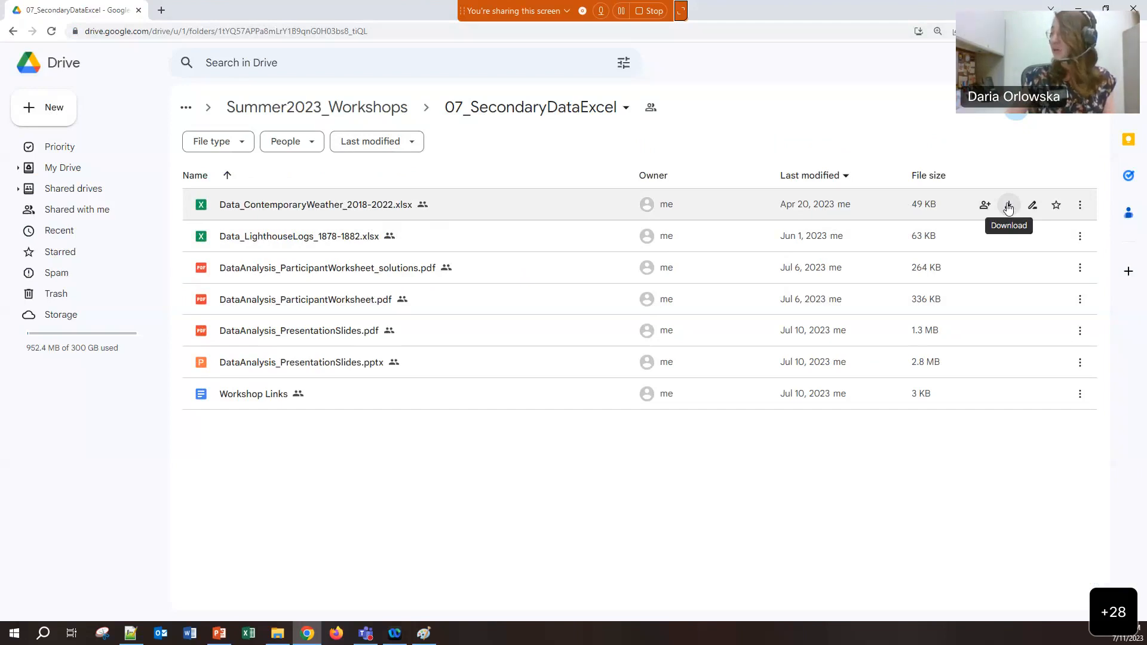
# Download the ContemporaryWeather and LighthouseLogs .xlsx files and show them in the Downloads folder
pyautogui.click(1009, 207)
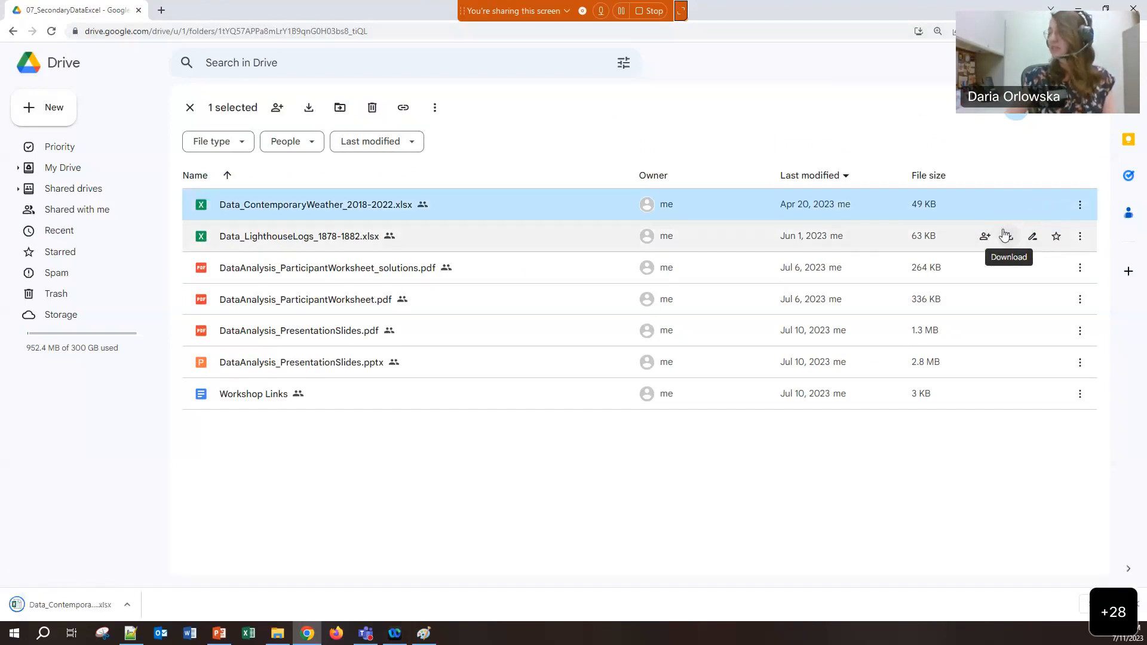
pyautogui.click(1007, 237)
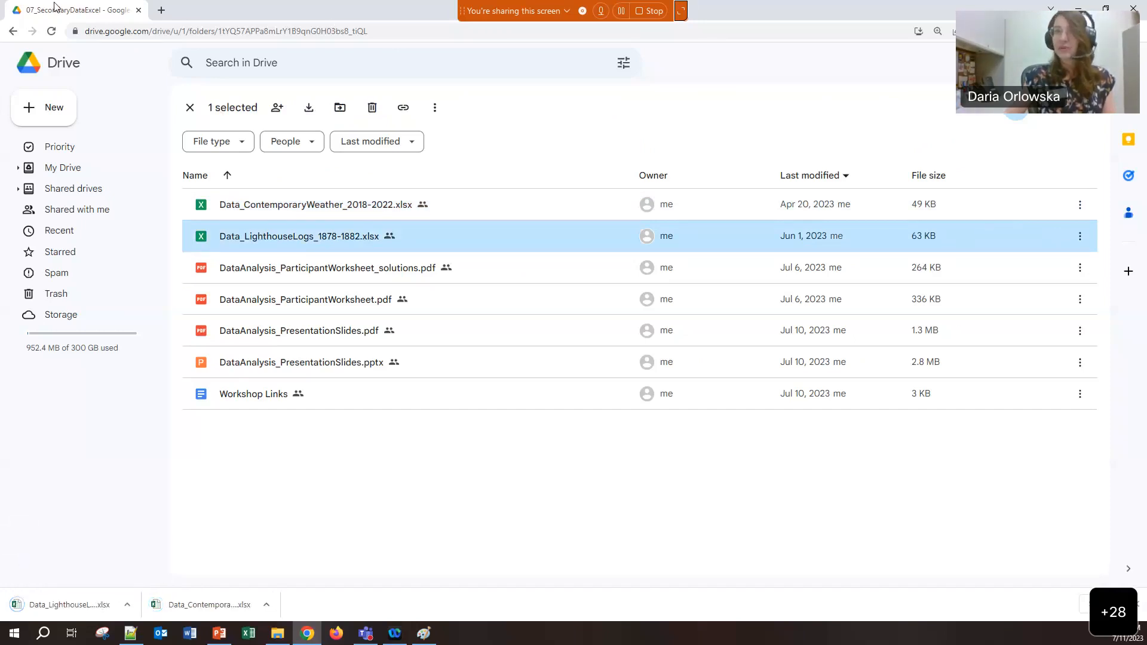
pyautogui.click(266, 605)
pyautogui.click(282, 568)
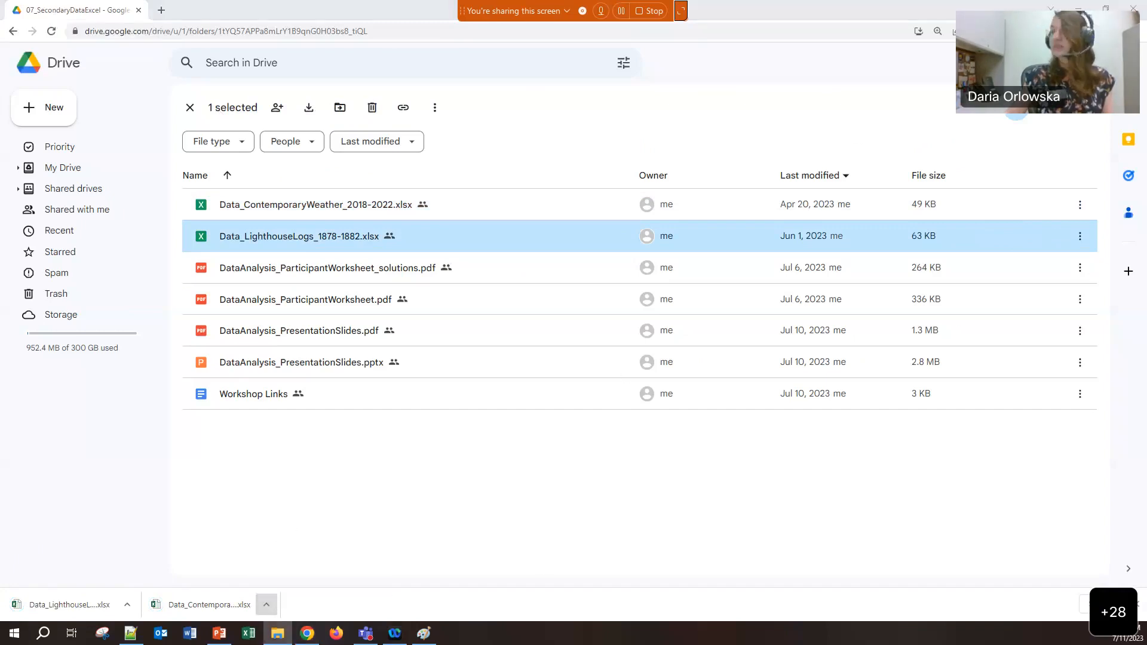
pyautogui.click(1081, 6)
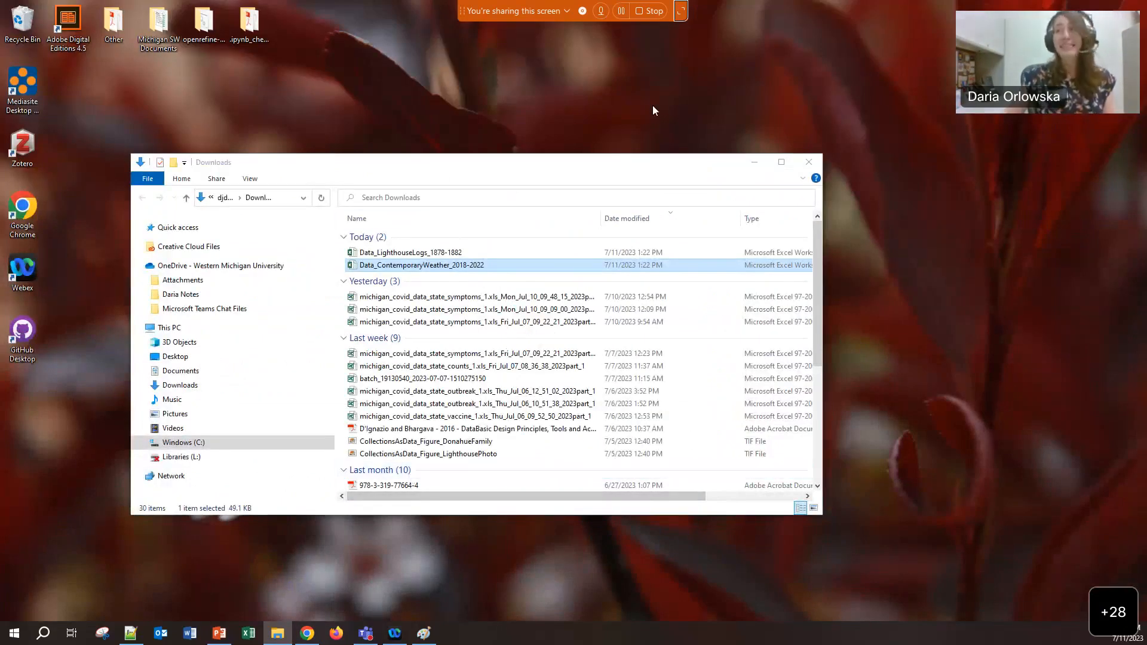
# Create a new desktop folder named ExcelWorkshop
pyautogui.rightClick(865, 157)
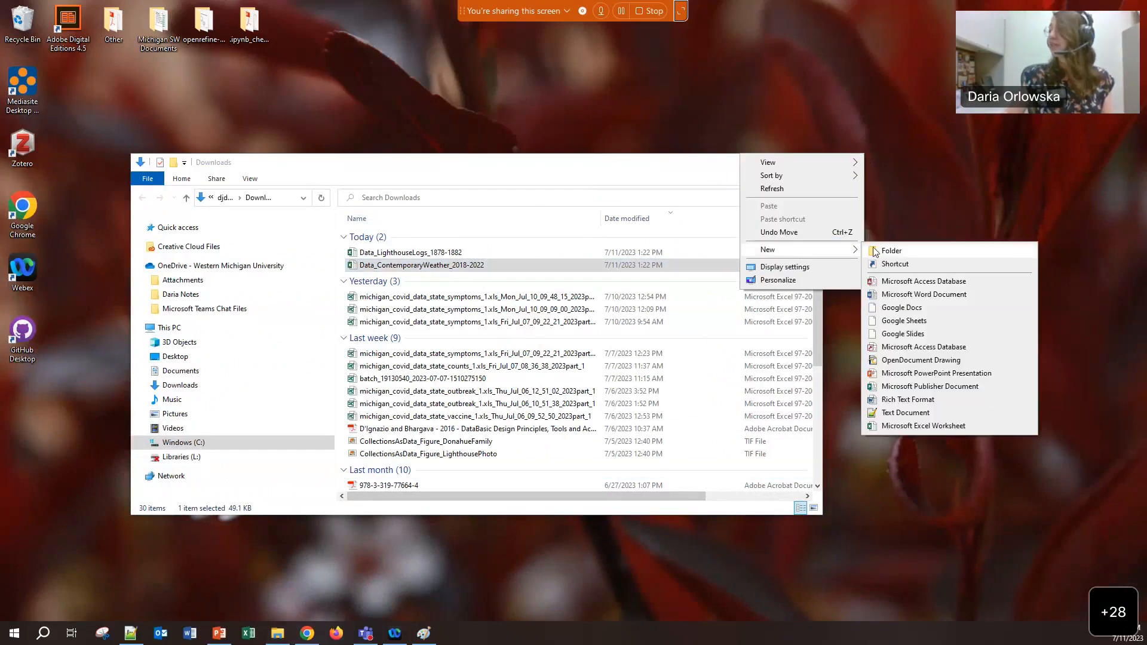
pyautogui.click(891, 250)
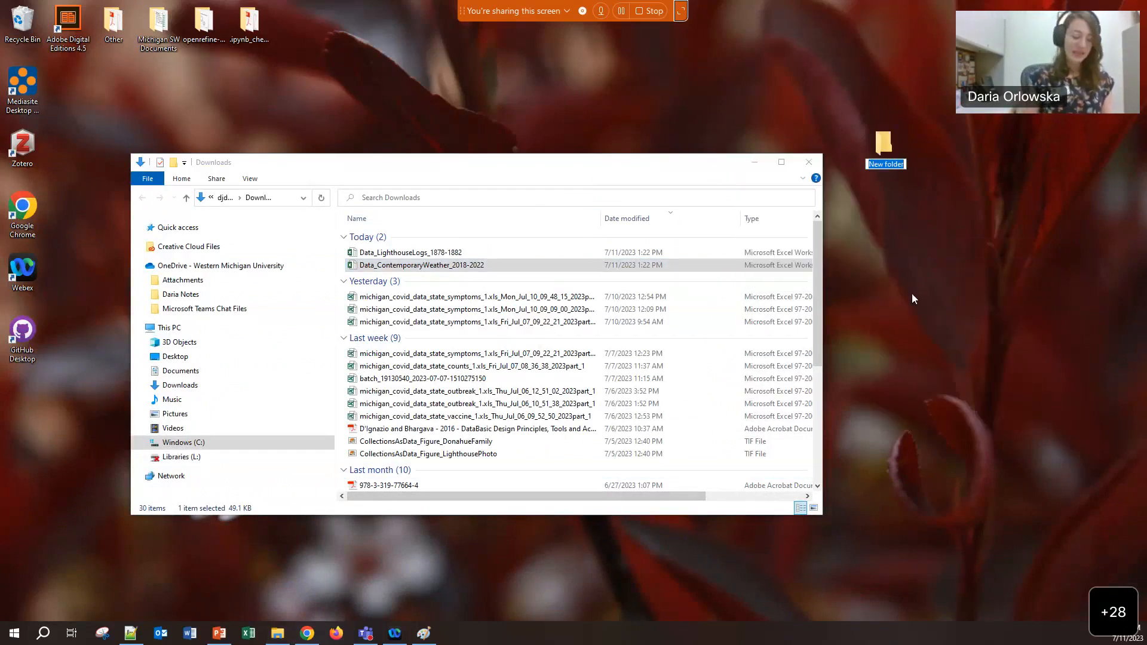
pyautogui.write('ExcelWo')
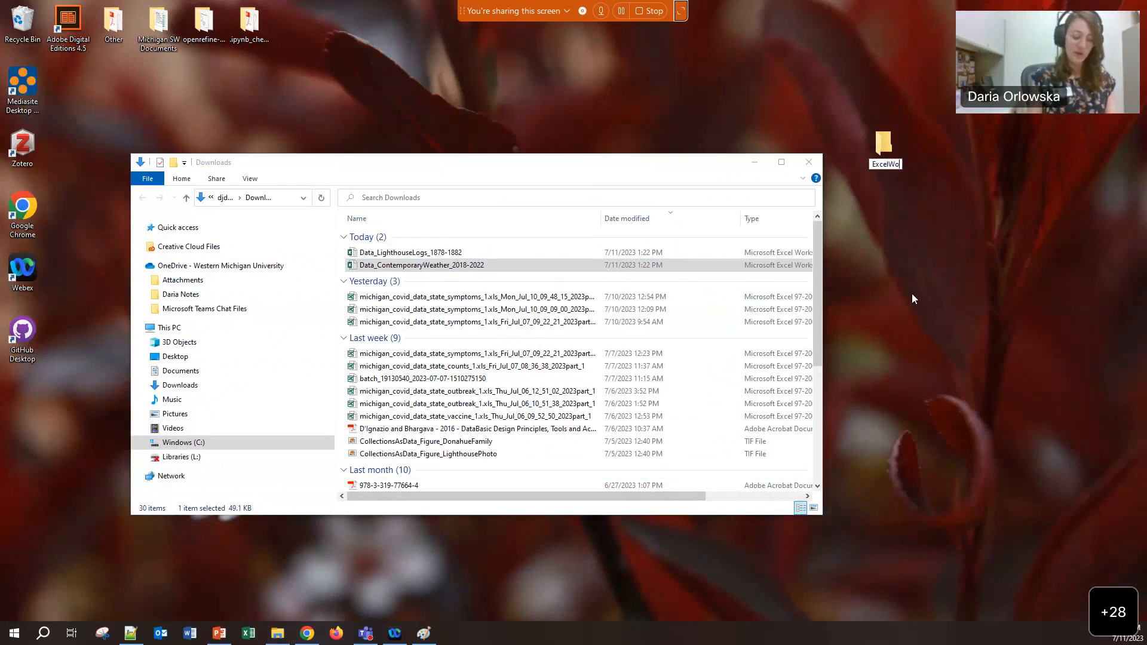
pyautogui.write('rkshop')
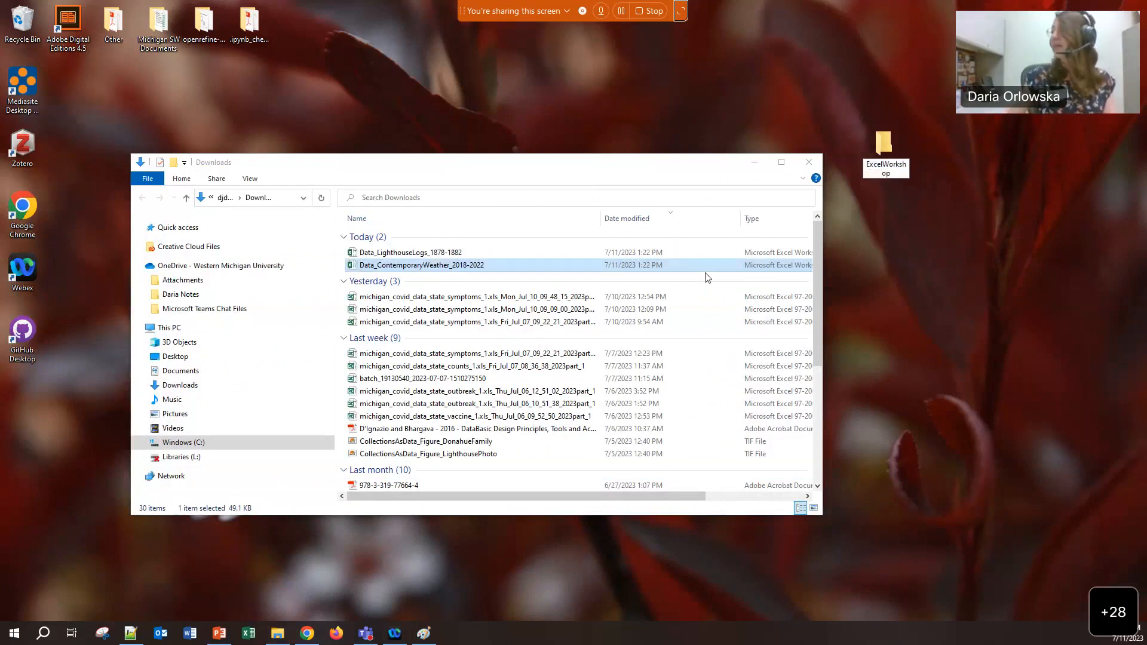
# Move both downloaded Excel files into ExcelWorkshop, close Downloads, and open the new folder
pyautogui.click(412, 253)
pyautogui.keyDown('shift'); pyautogui.click(399, 266); pyautogui.keyUp('shift')
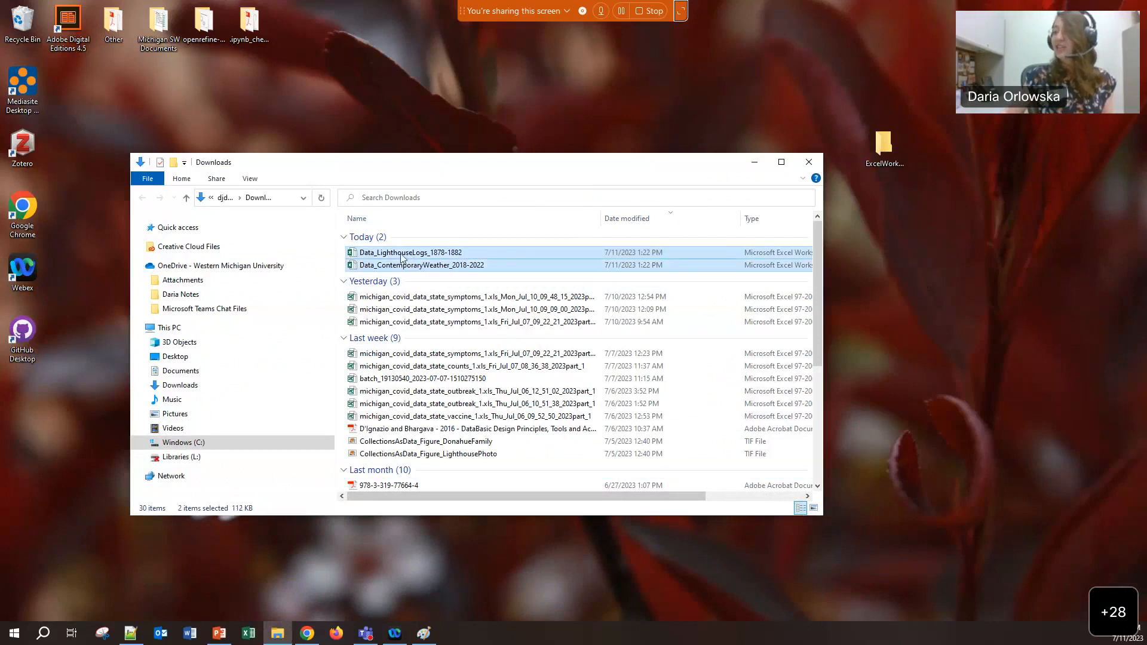
pyautogui.moveTo(402, 258); pyautogui.dragTo(879, 153)
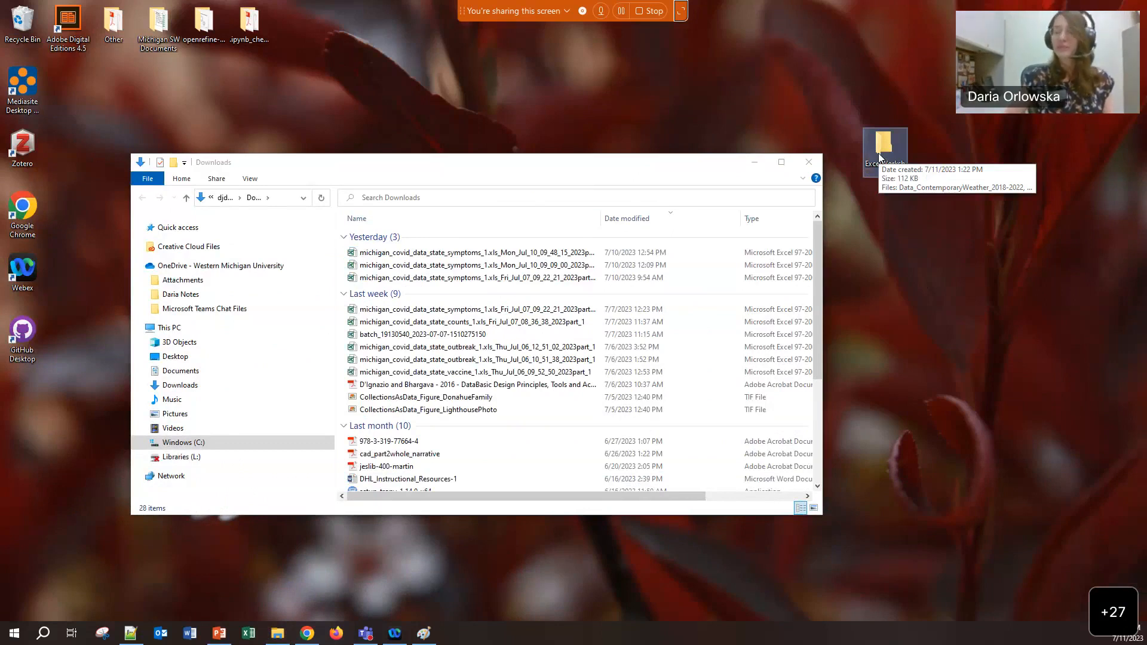
pyautogui.click(809, 163)
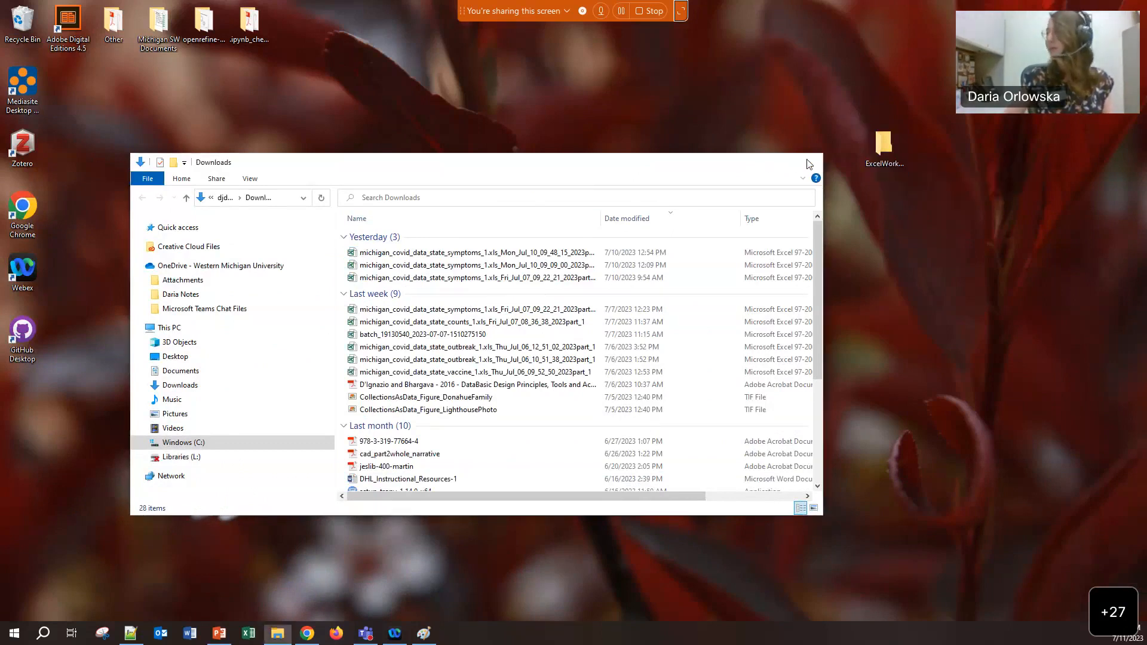
pyautogui.doubleClick(879, 144)
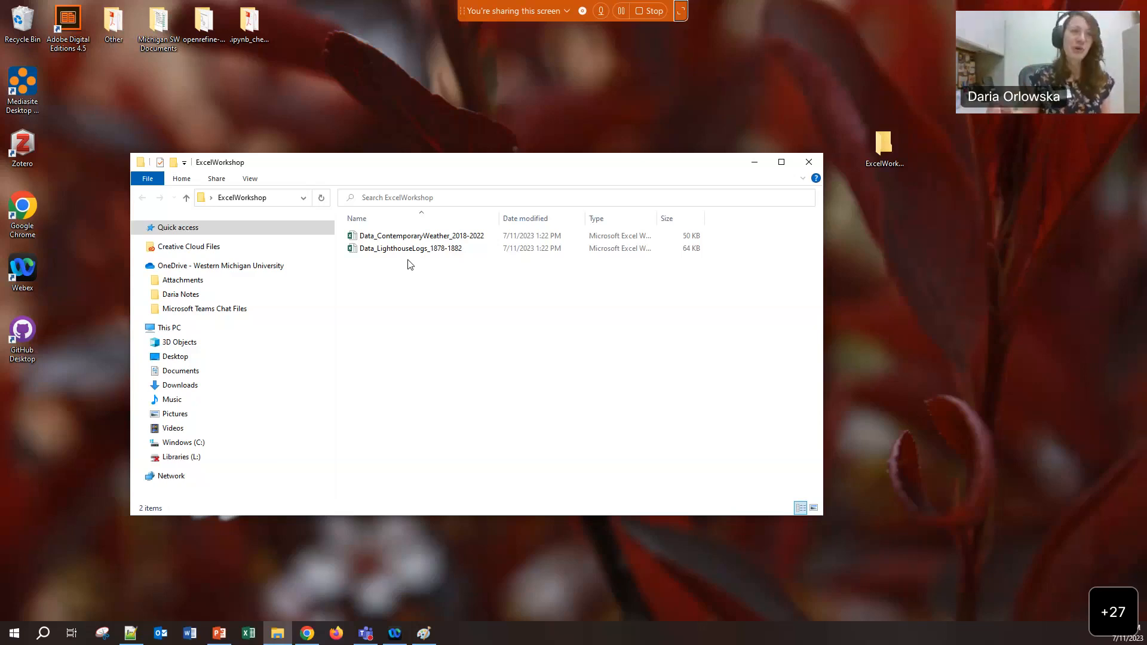
# Duplicate the ContemporaryWeather file and rename the copy with a _RAW suffix
pyautogui.click(417, 238)
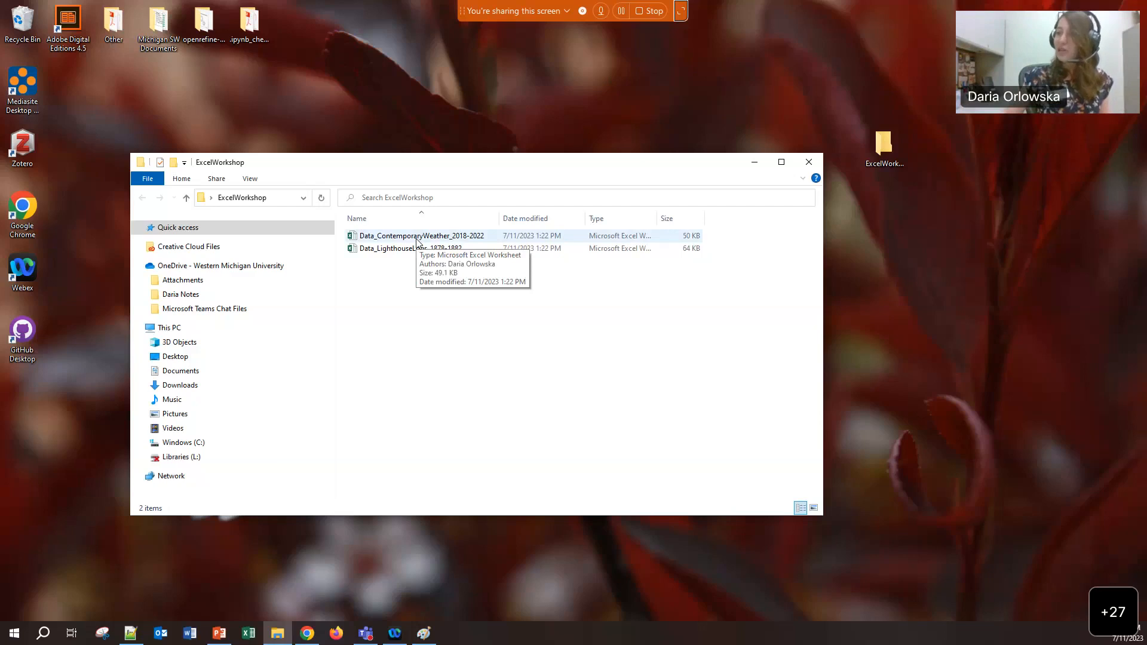
pyautogui.rightClick(417, 240)
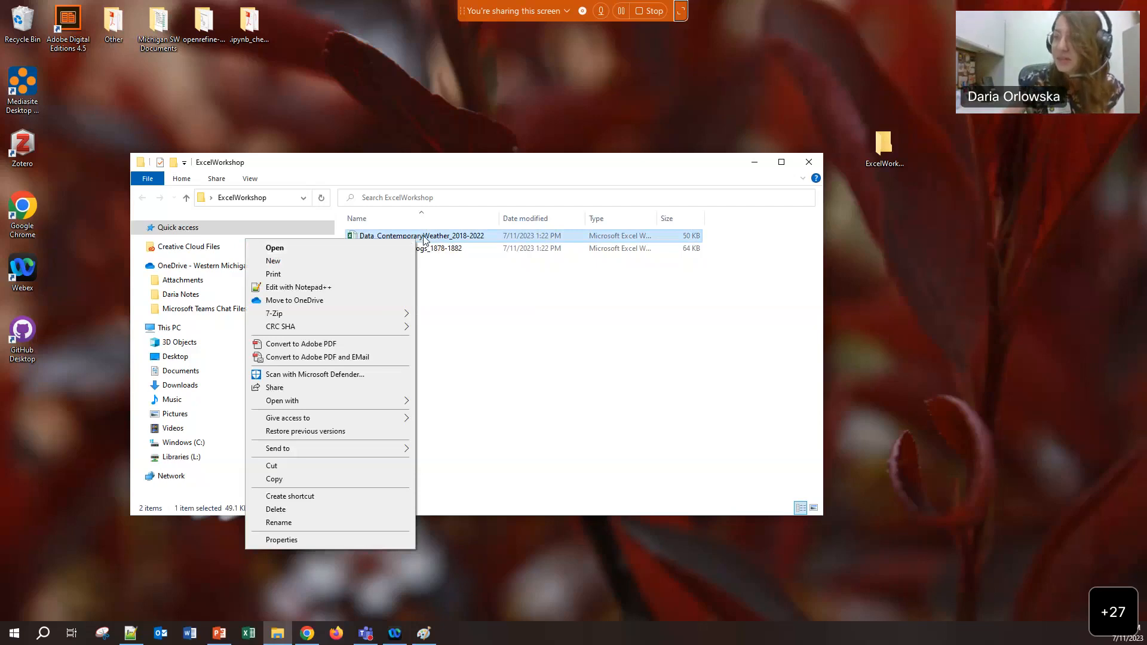
pyautogui.click(291, 478)
pyautogui.rightClick(441, 388)
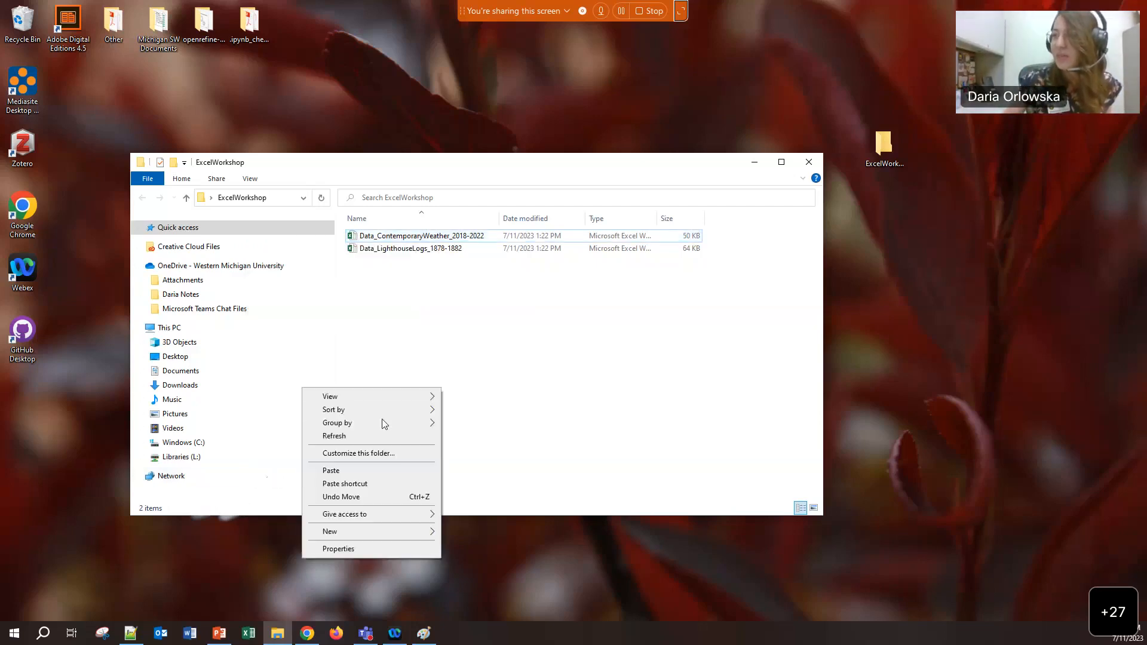
pyautogui.click(331, 471)
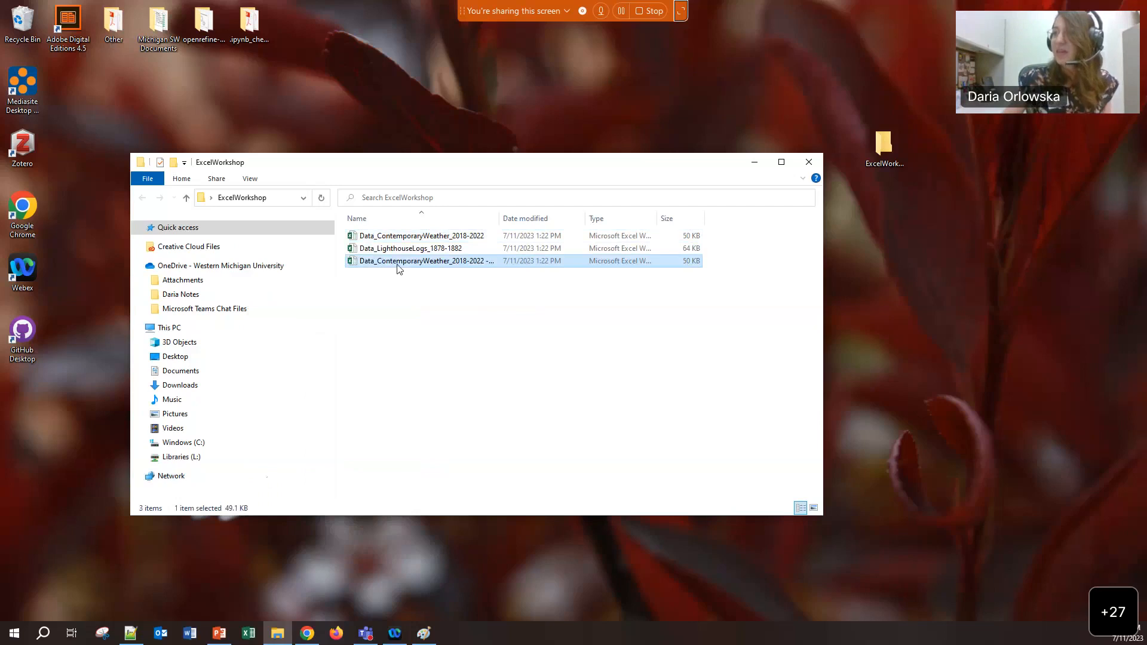
pyautogui.rightClick(400, 267)
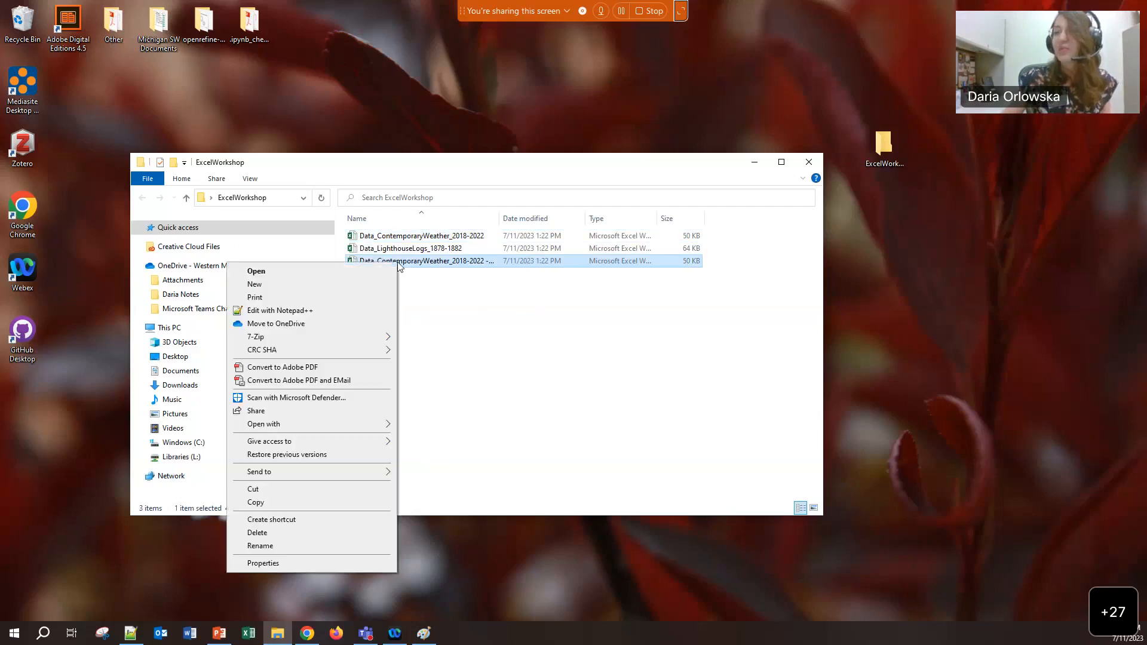
pyautogui.click(256, 545)
pyautogui.moveTo(483, 264); pyautogui.dragTo(517, 264)
pyautogui.write('_RAW')
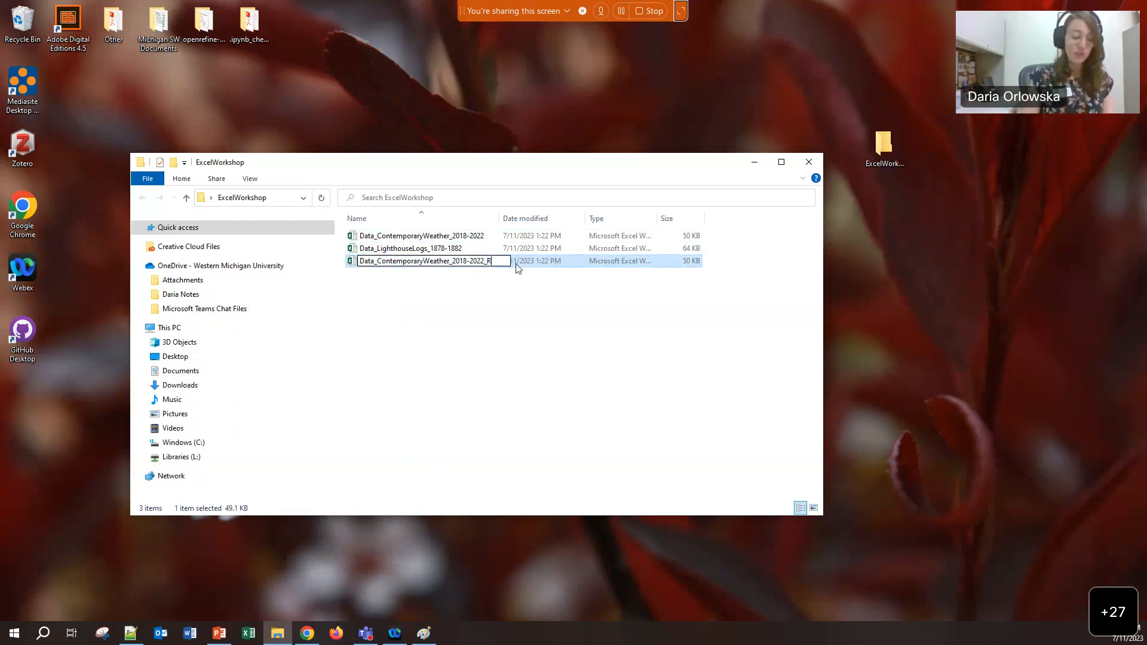
pyautogui.click(517, 280)
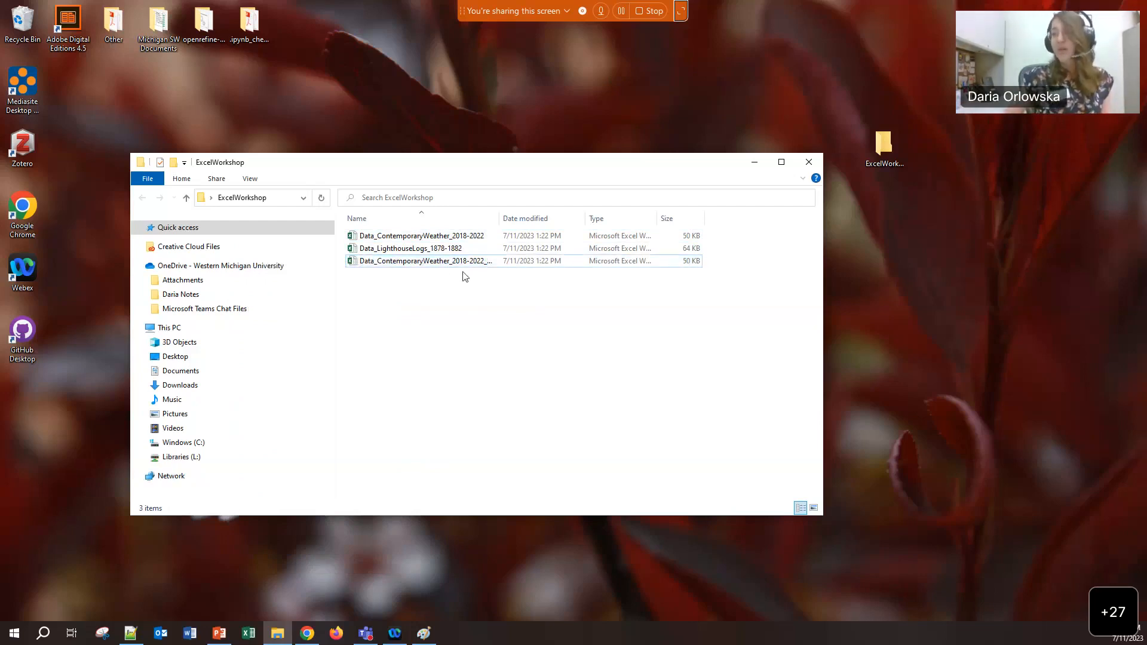
pyautogui.moveTo(502, 223); pyautogui.dragTo(570, 220)
# Duplicate the LighthouseLogs file and rename the copy with a _RAW suffix
pyautogui.click(429, 250)
pyautogui.rightClick(429, 250)
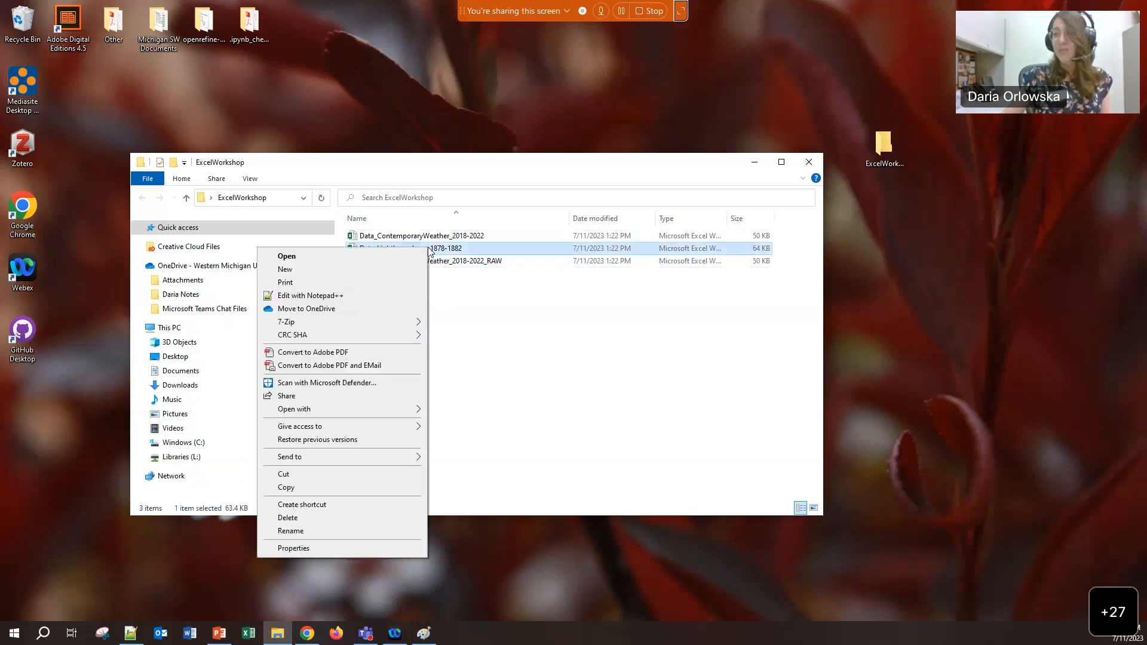
pyautogui.click(286, 487)
pyautogui.click(458, 400)
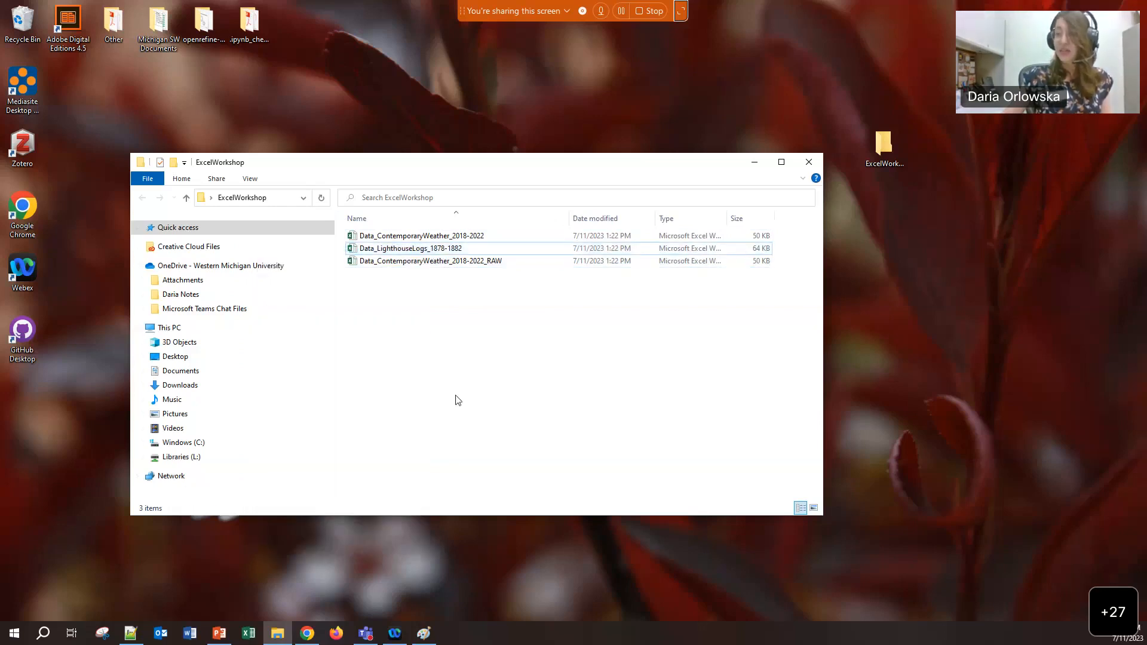
pyautogui.rightClick(458, 400)
pyautogui.click(364, 478)
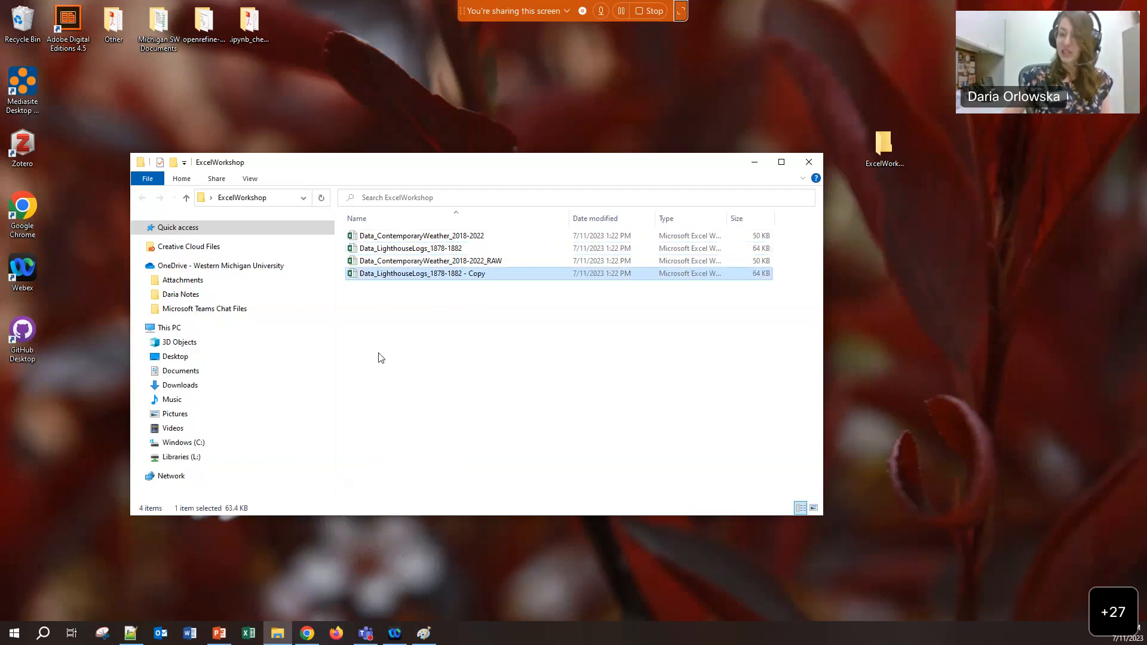
pyautogui.rightClick(393, 279)
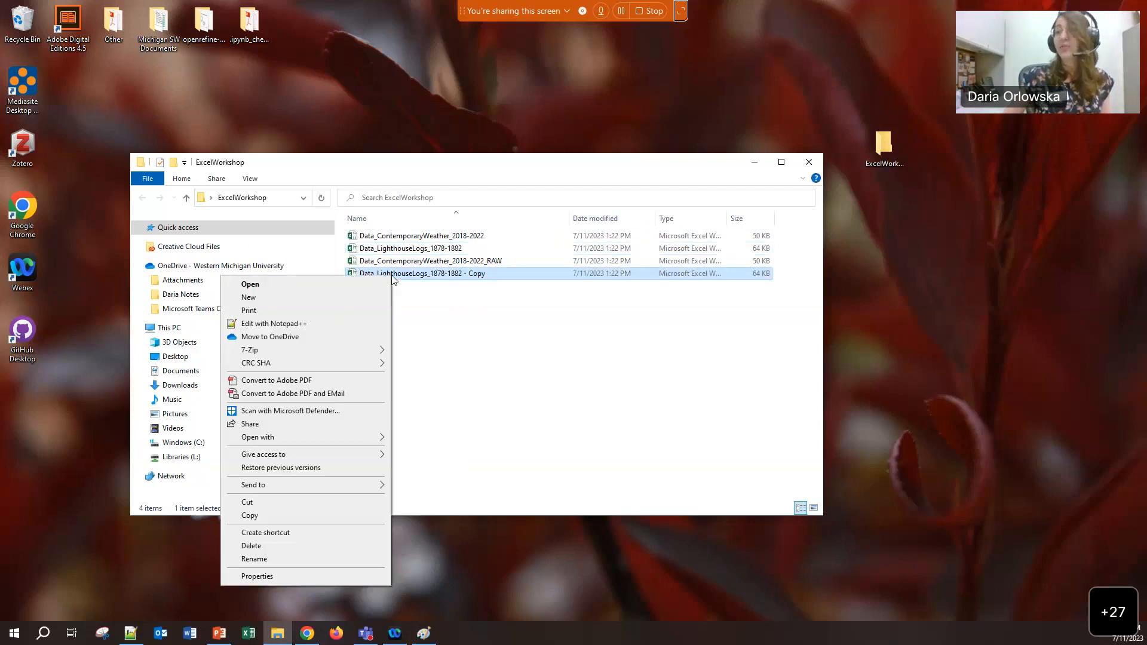
pyautogui.click(293, 560)
pyautogui.moveTo(463, 279); pyautogui.dragTo(513, 381)
pyautogui.write('_RAW')
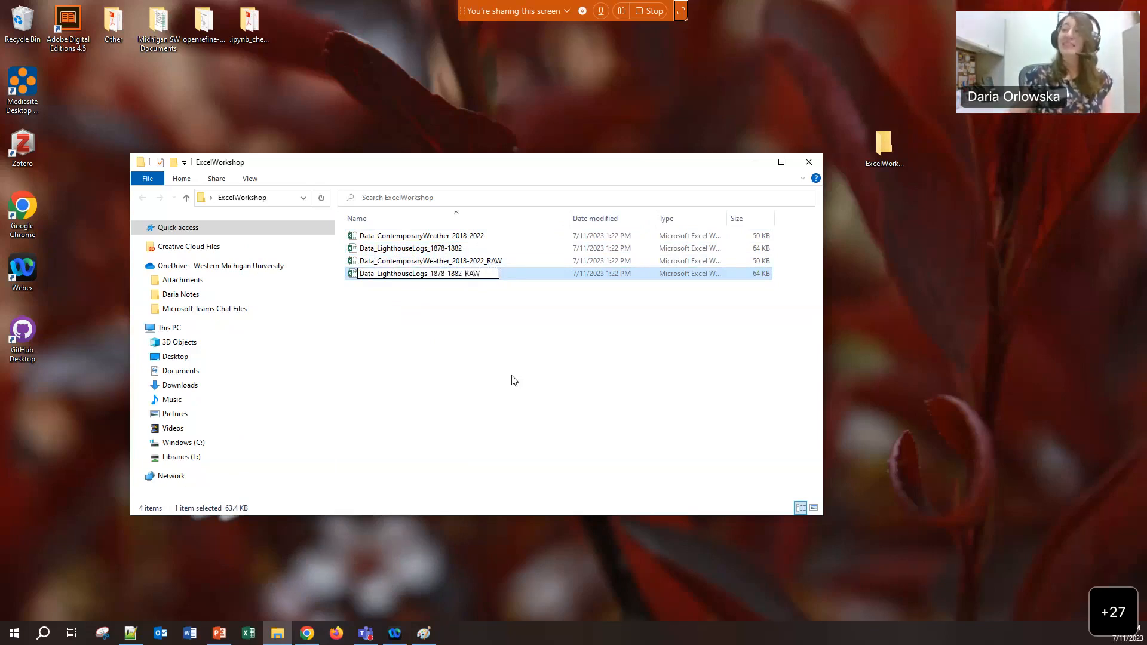
pyautogui.press('Return')
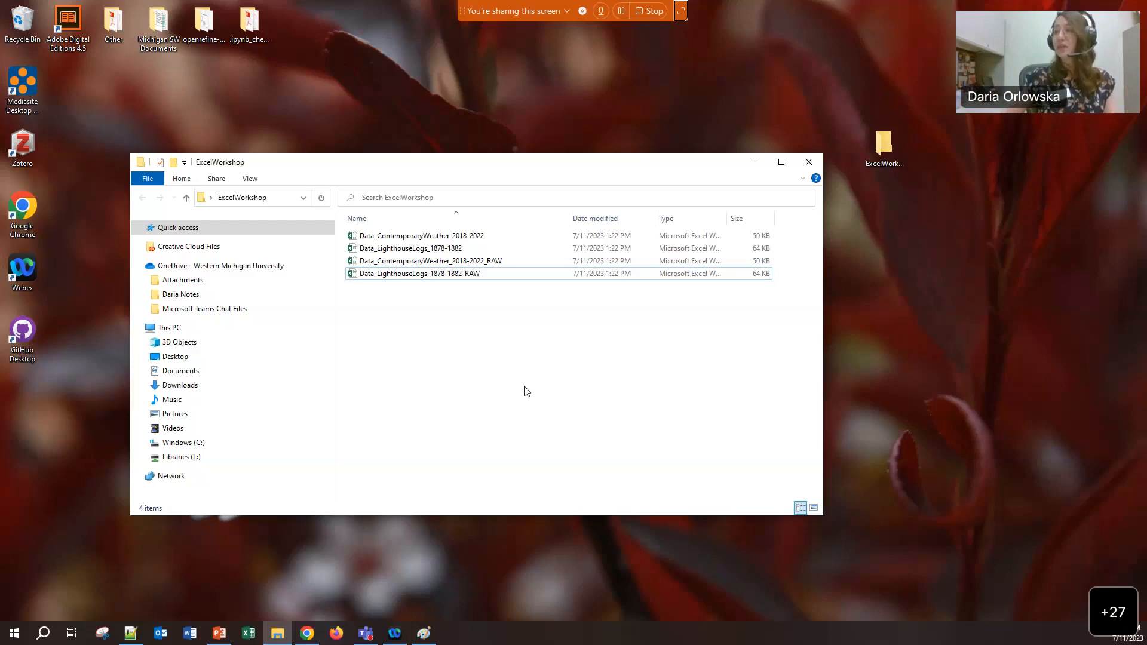
# Append _ANALYSIS to the original ContemporaryWeather 2018-2022 file name
pyautogui.click(453, 239)
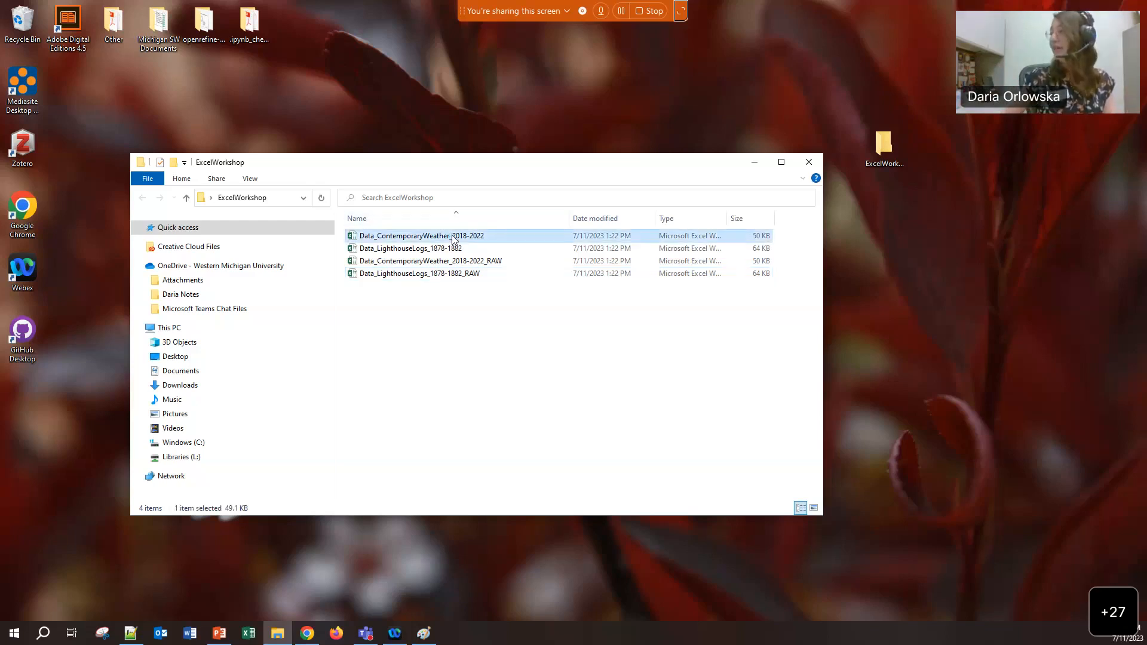
pyautogui.rightClick(453, 239)
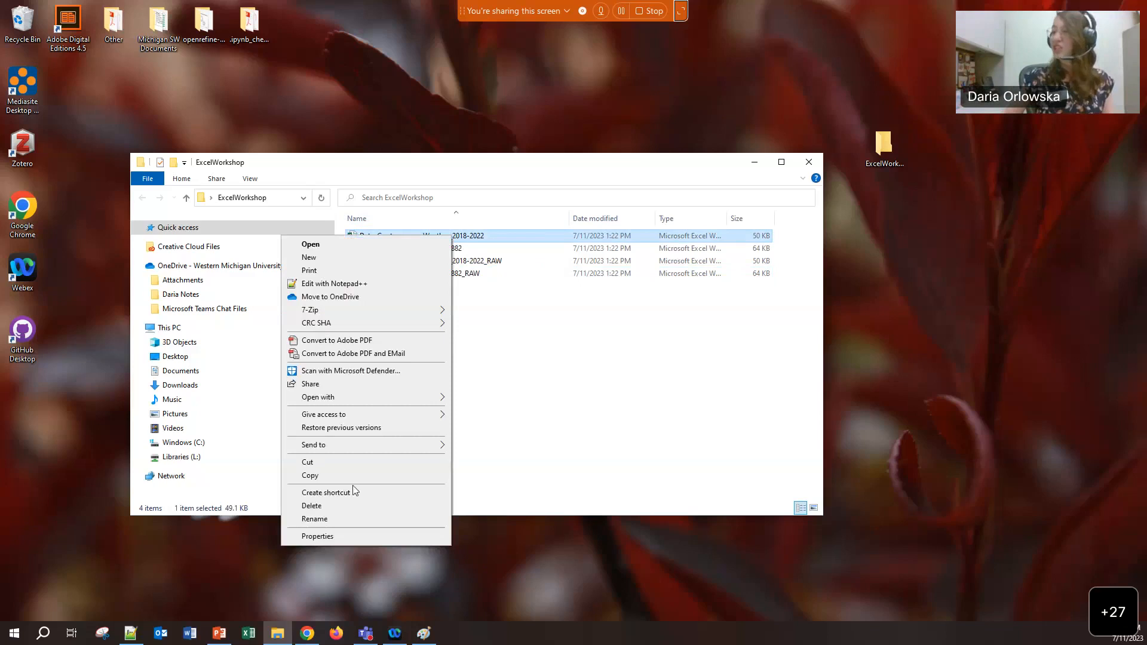
pyautogui.click(389, 515)
pyautogui.click(488, 235)
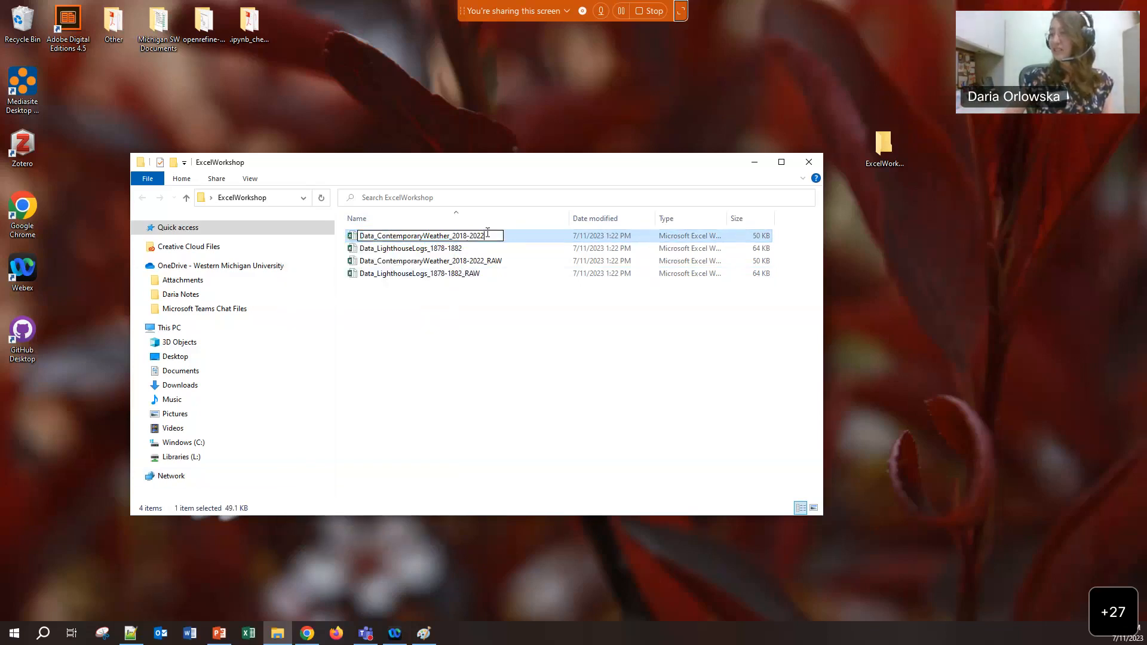
pyautogui.write('_ANALYSIS')
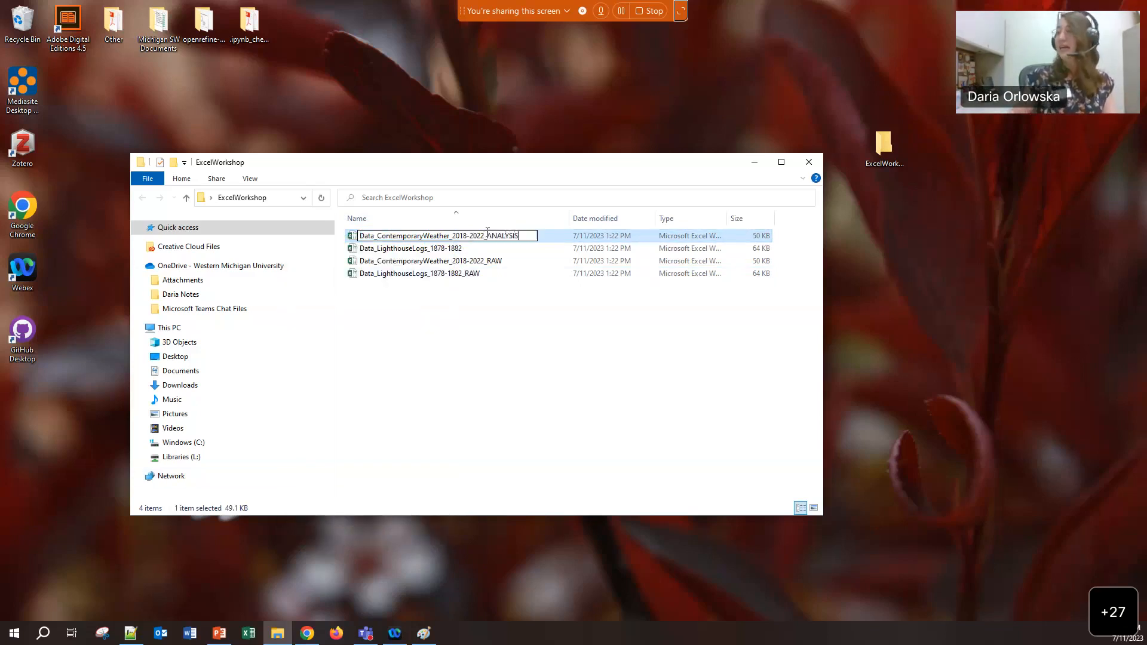
# Append _ANALYSIS to the LighthouseLogs 1878-1882 file name and open it in Excel
pyautogui.rightClick(426, 250)
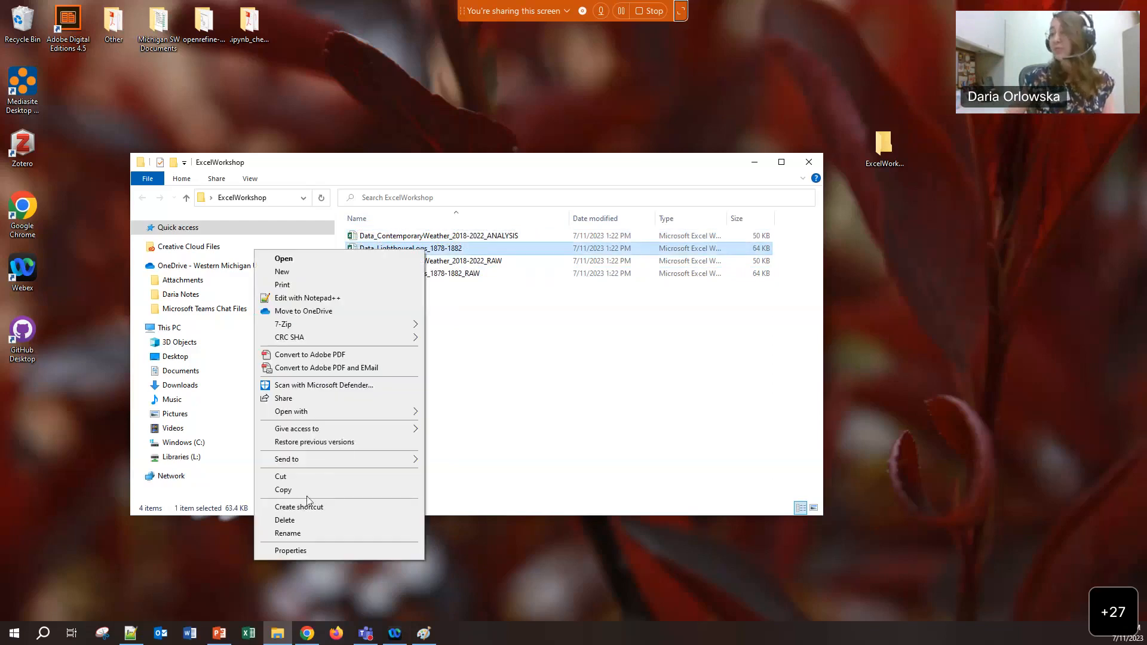
pyautogui.click(294, 534)
pyautogui.click(472, 248)
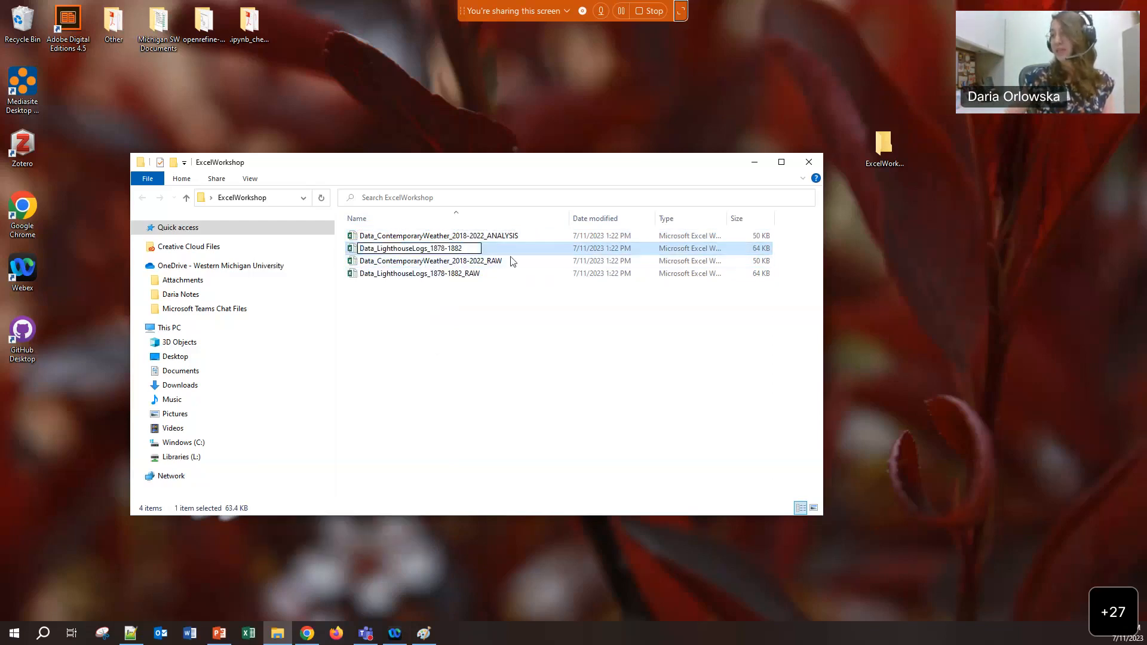
pyautogui.write('_ANALYSIS')
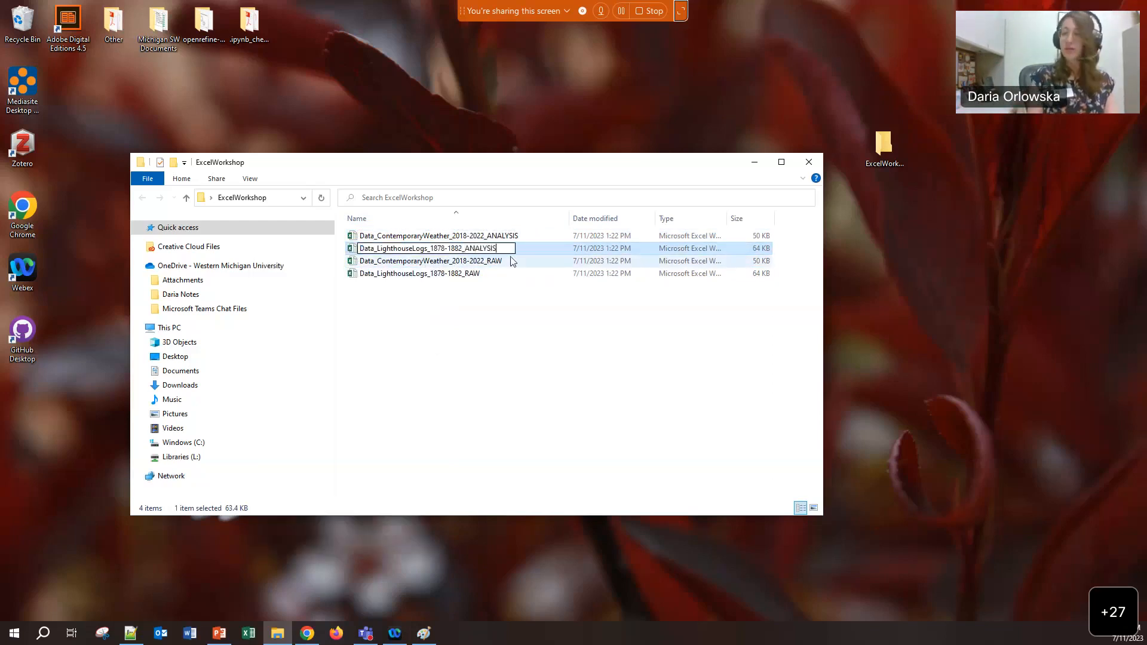
pyautogui.click(483, 319)
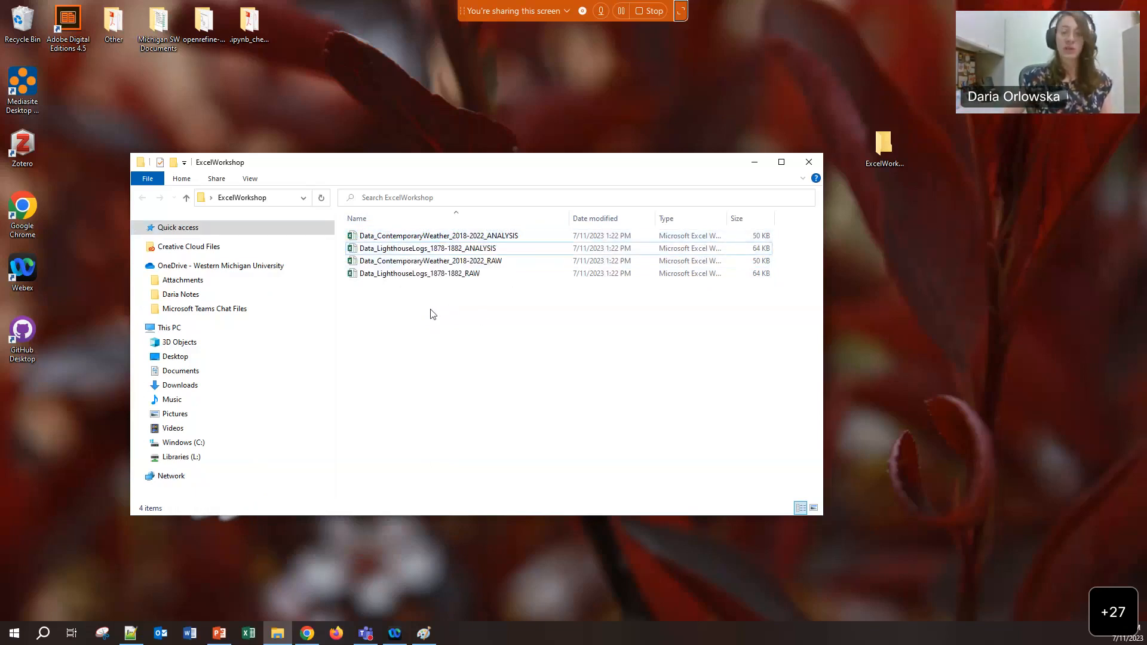
pyautogui.doubleClick(410, 250)
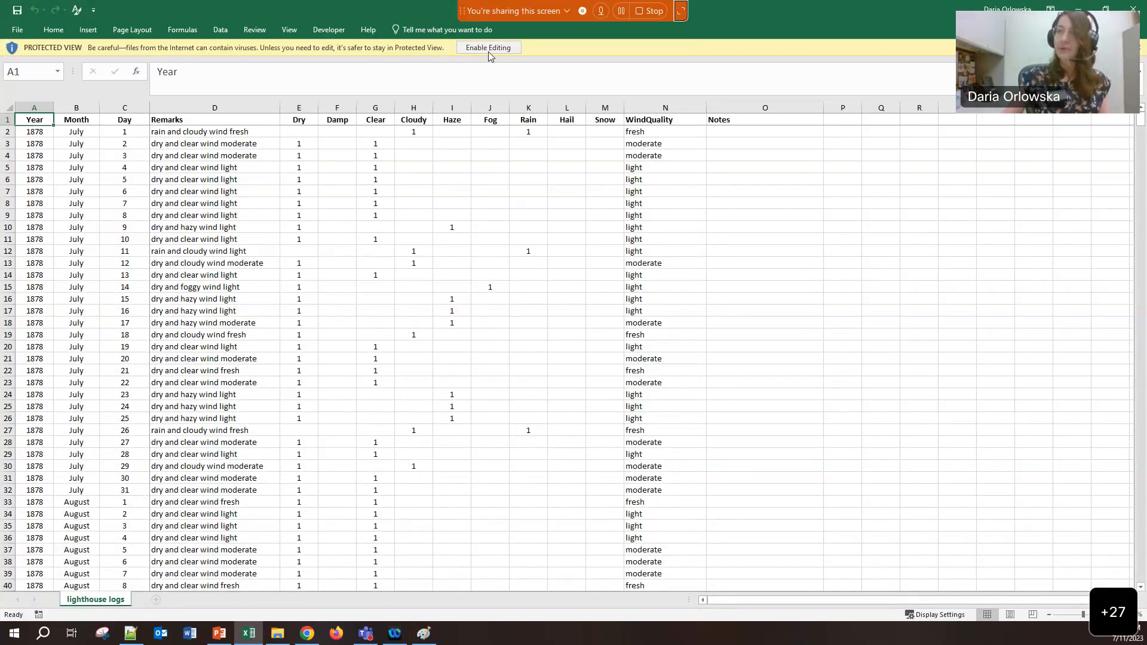
# Enable editing and rename the lighthouse logs sheet to RawData
pyautogui.click(488, 48)
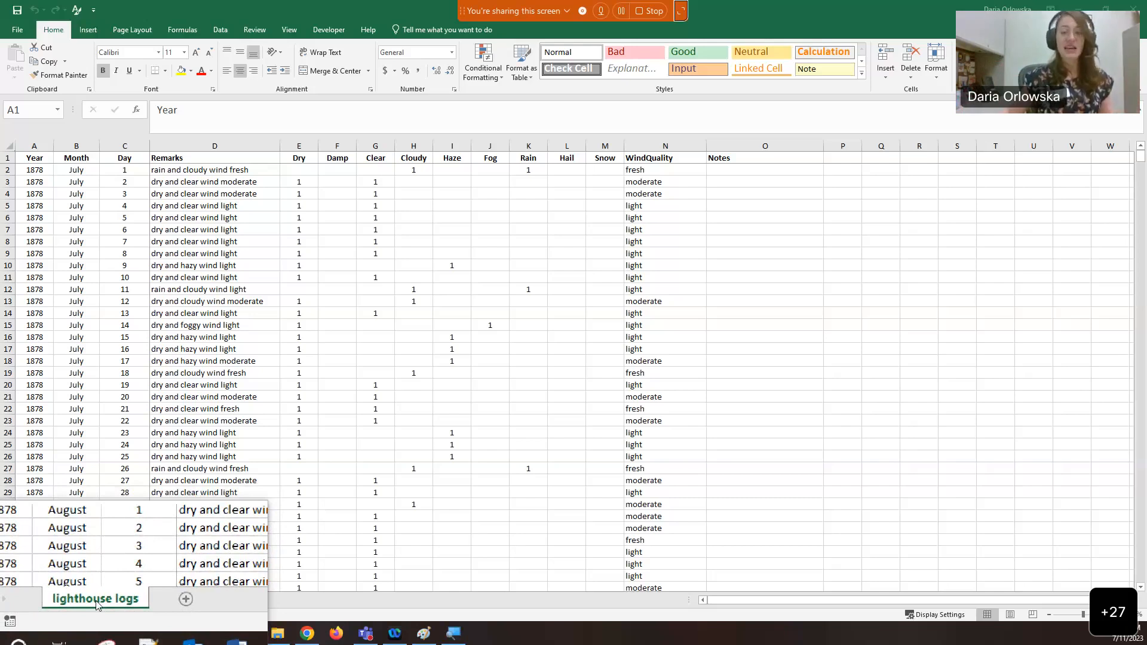
pyautogui.doubleClick(96, 600)
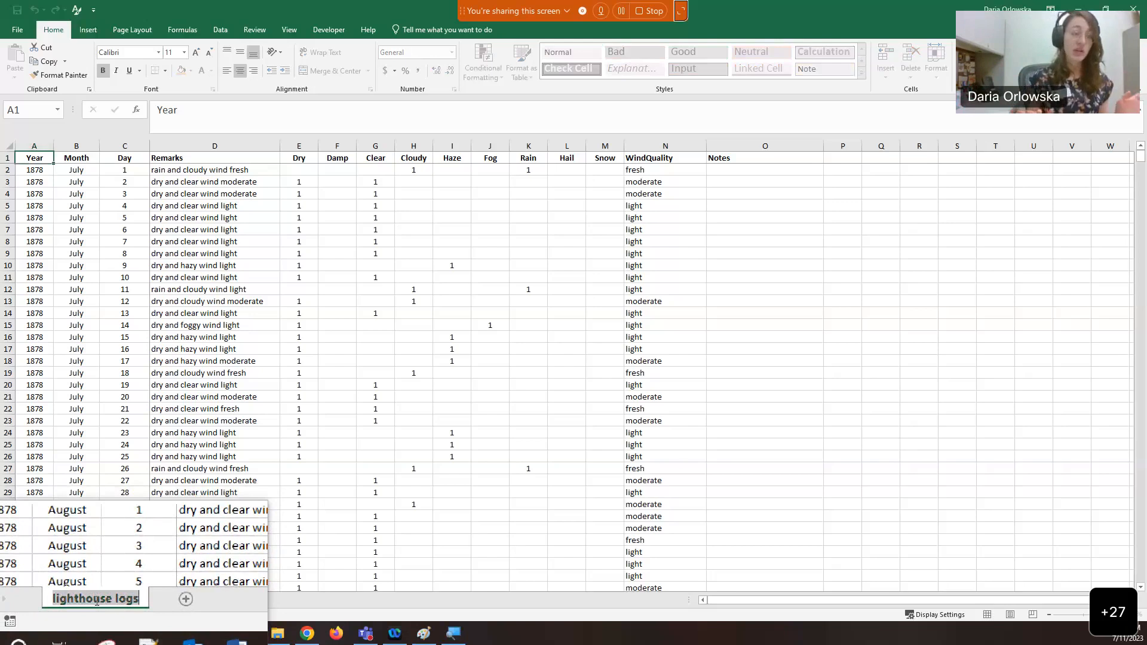
pyautogui.write('RawData')
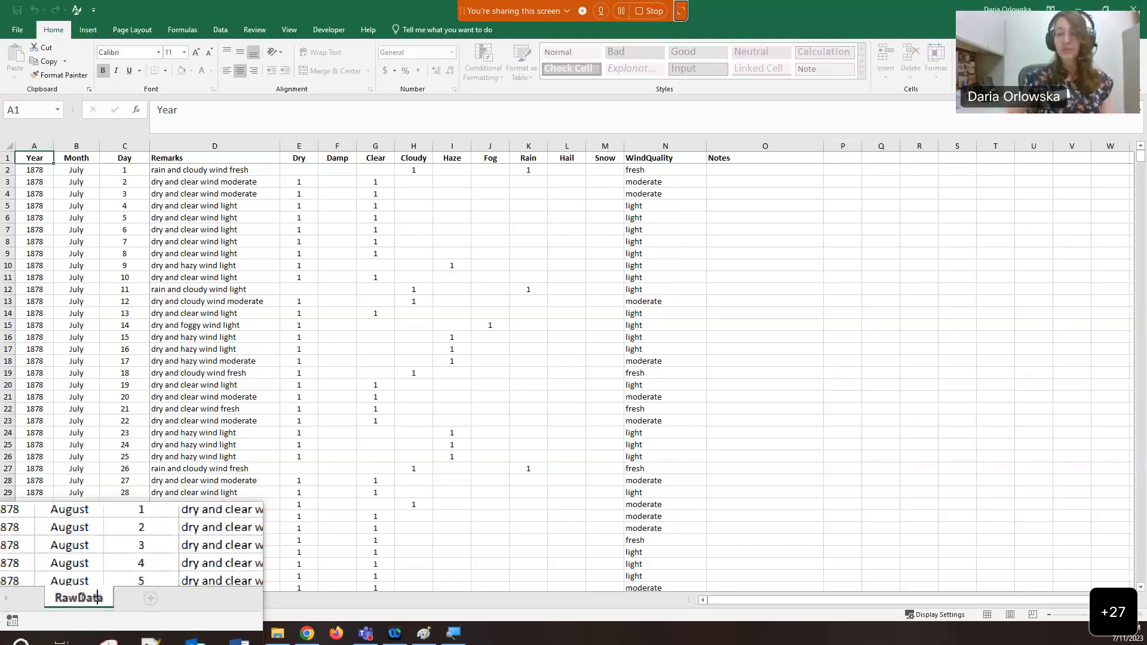
pyautogui.press('Return')
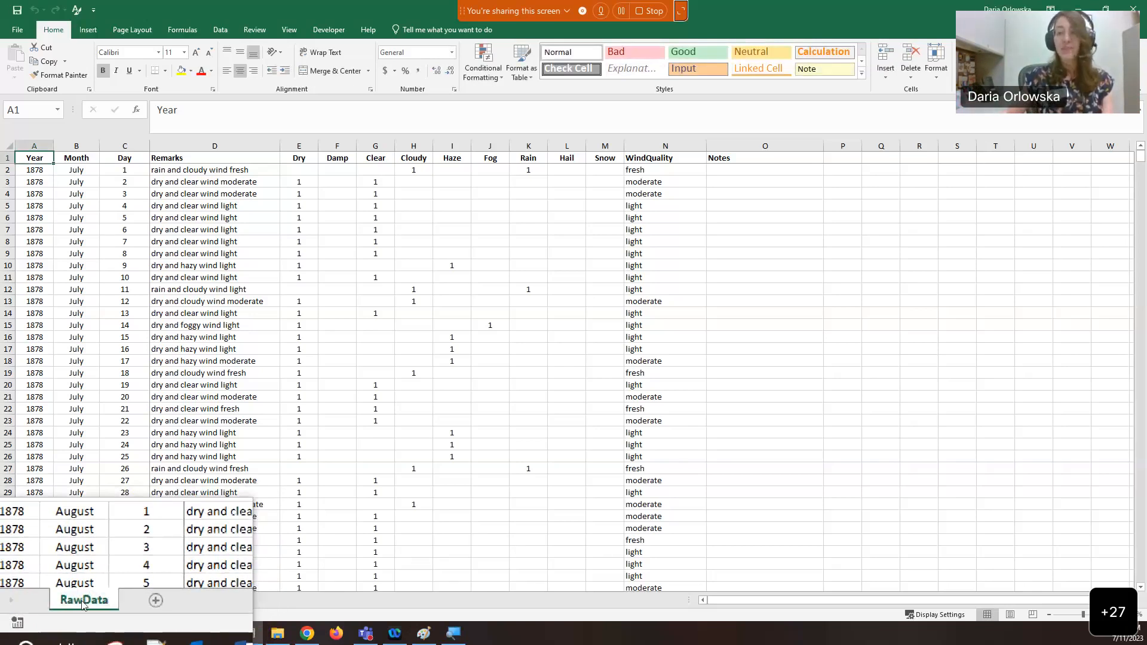
# Copy RawData to the end of the workbook and name the copy SUM
pyautogui.rightClick(83, 605)
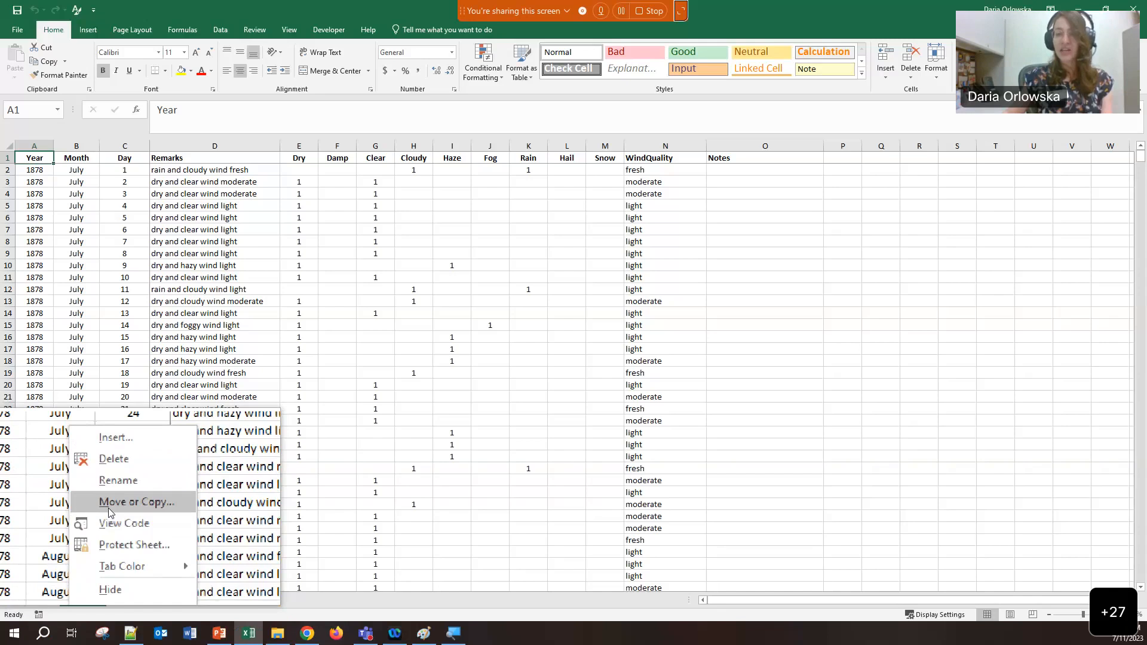
pyautogui.click(122, 509)
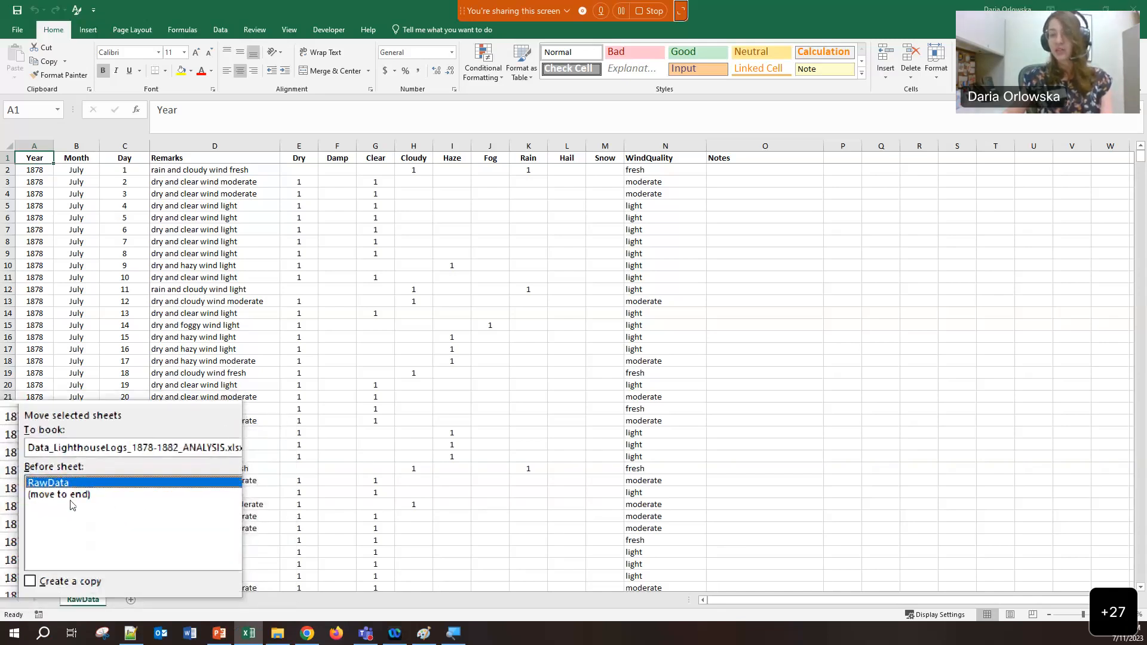
pyautogui.click(42, 554)
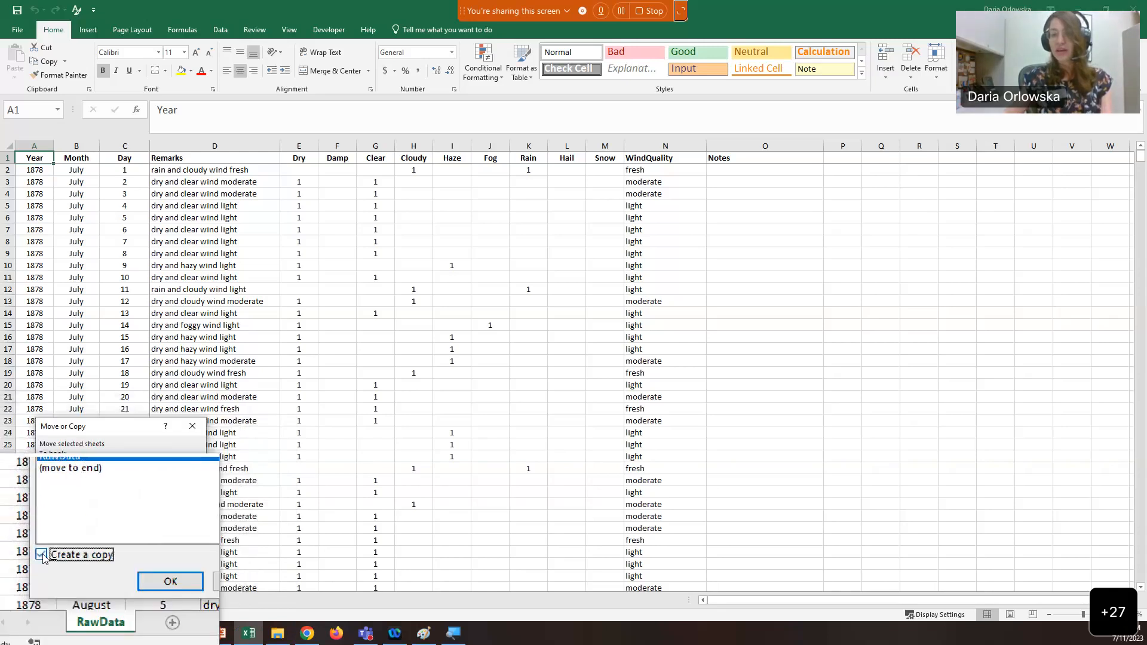
pyautogui.click(53, 499)
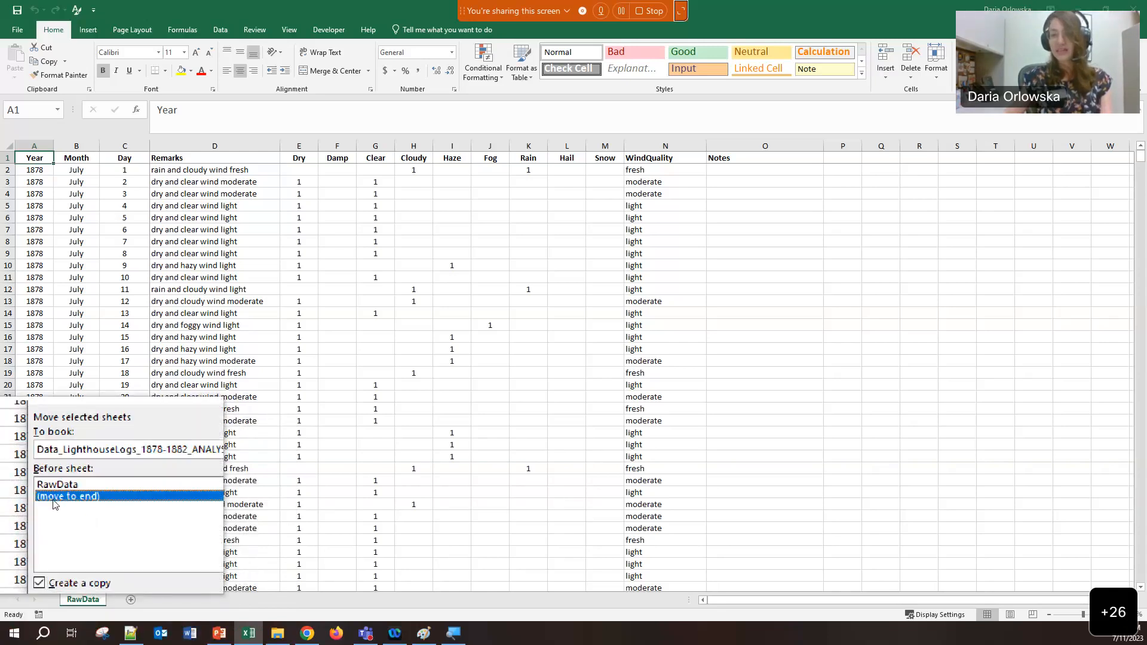
pyautogui.click(141, 571)
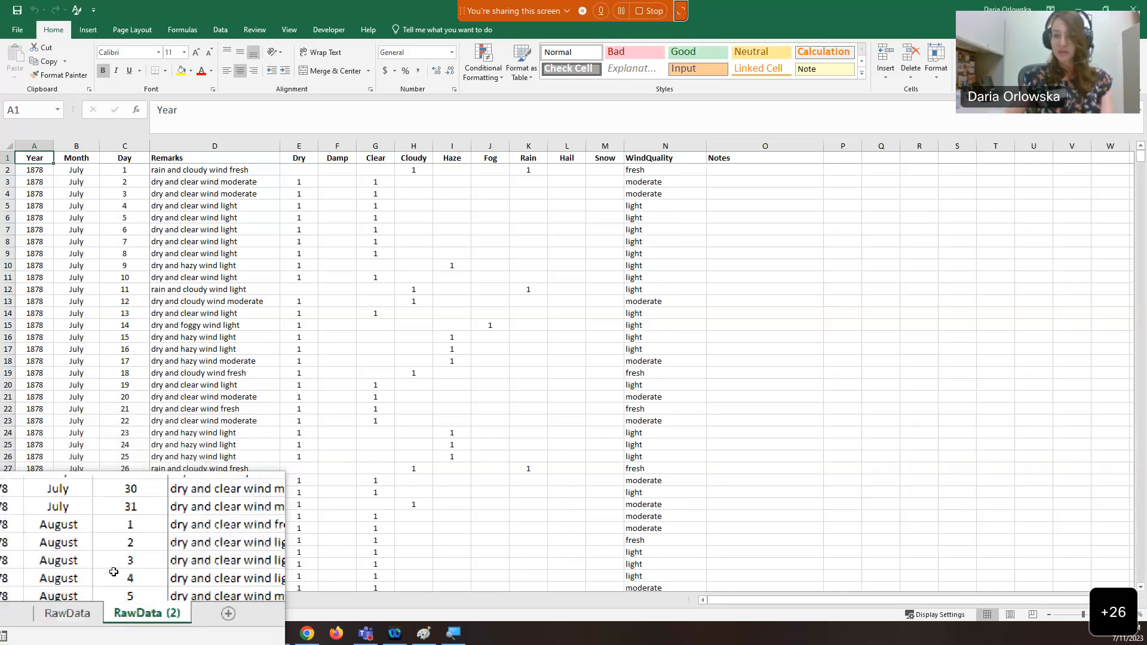
pyautogui.doubleClick(139, 601)
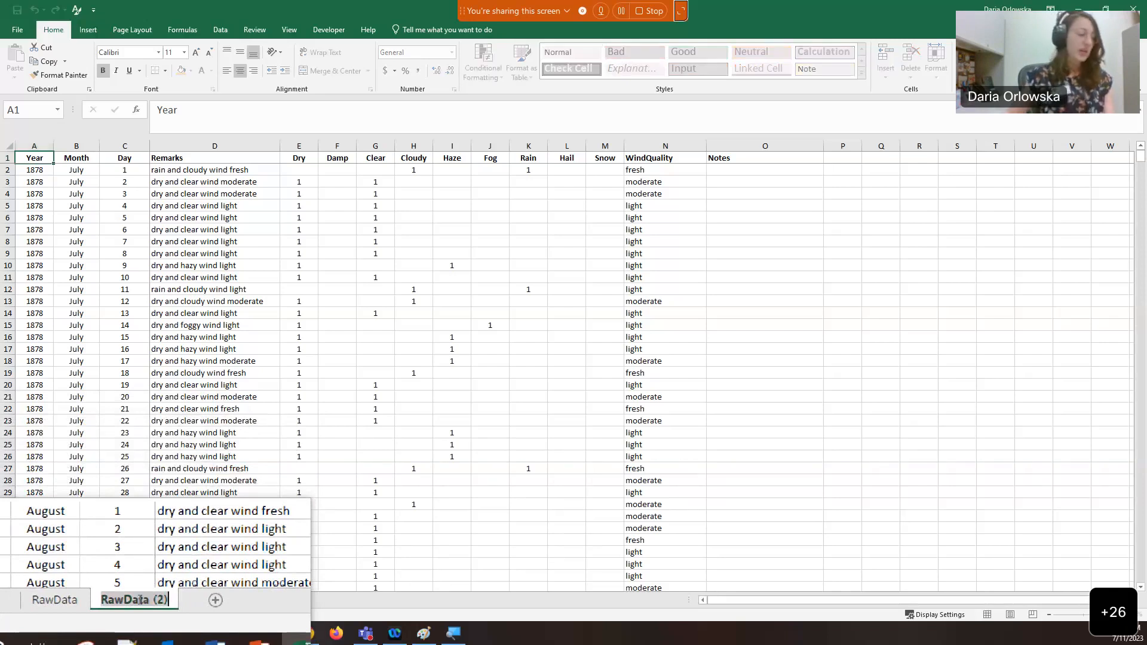
pyautogui.write('SUM')
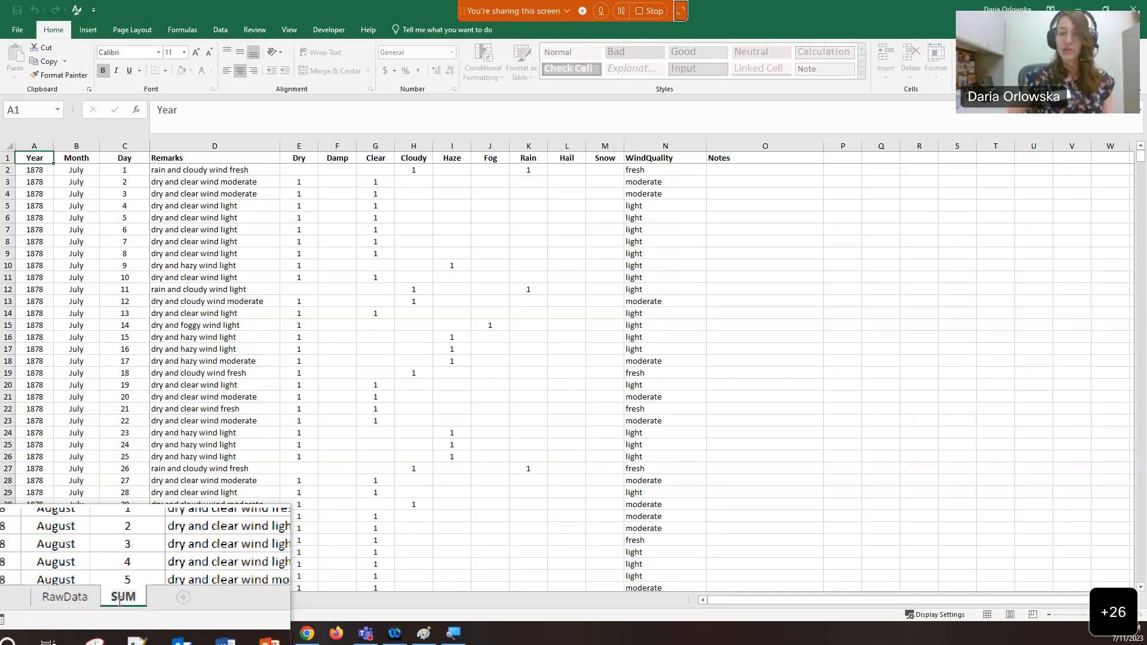
pyautogui.press('Return')
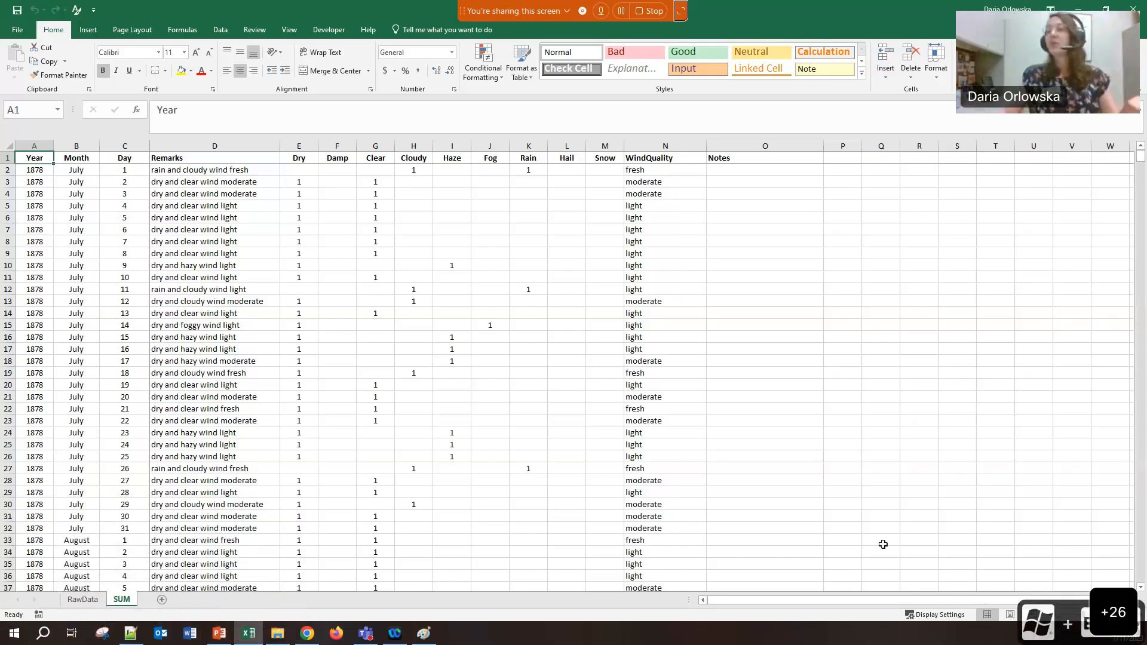
pyautogui.moveTo(1092, 616)
pyautogui.mouseDown()
pyautogui.moveTo(1060, 616)
pyautogui.moveTo(1089, 616)
pyautogui.mouseUp()
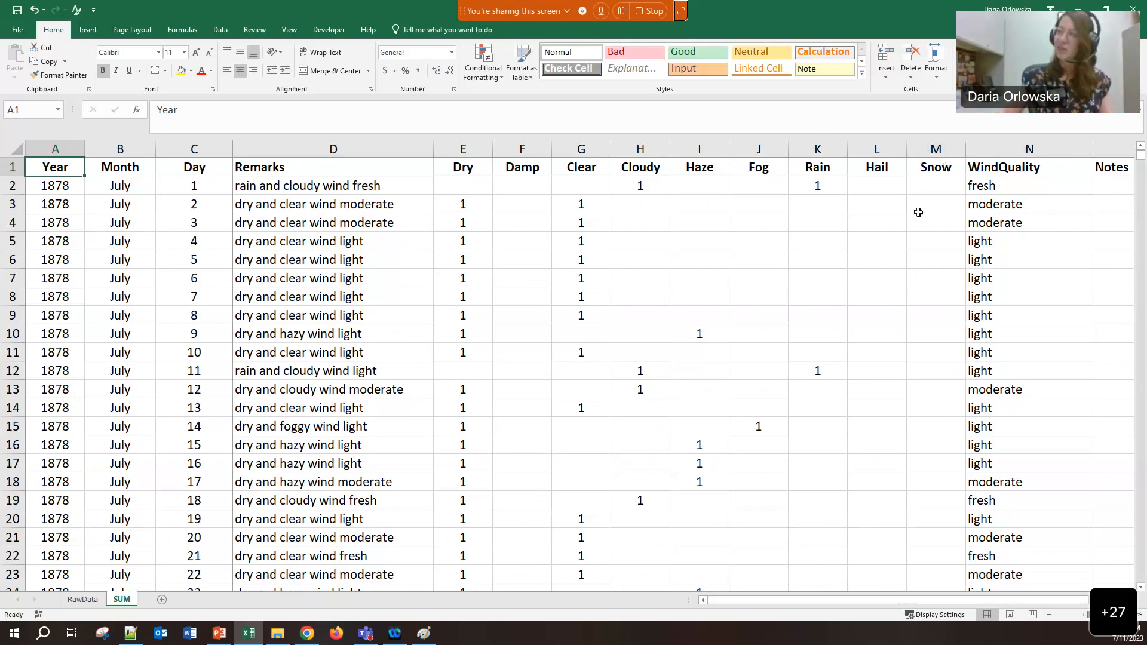
# Scroll down the SUM sheet toward the December 1878 rows
pyautogui.scroll(-1, 904, 325)
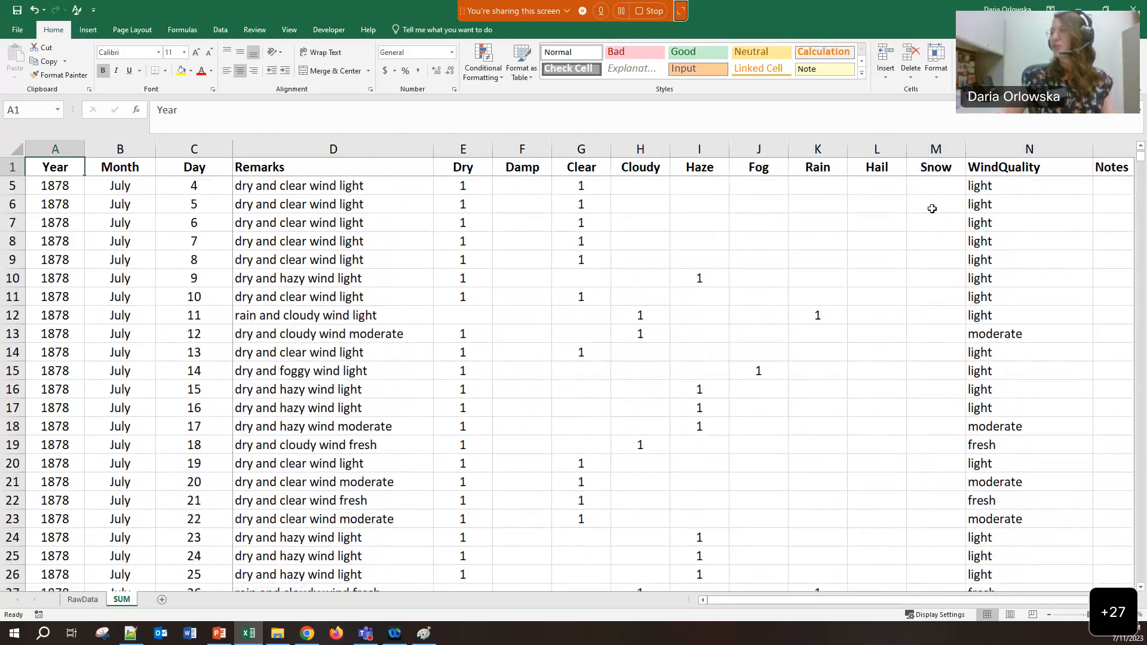
pyautogui.moveTo(933, 207); pyautogui.dragTo(918, 436)
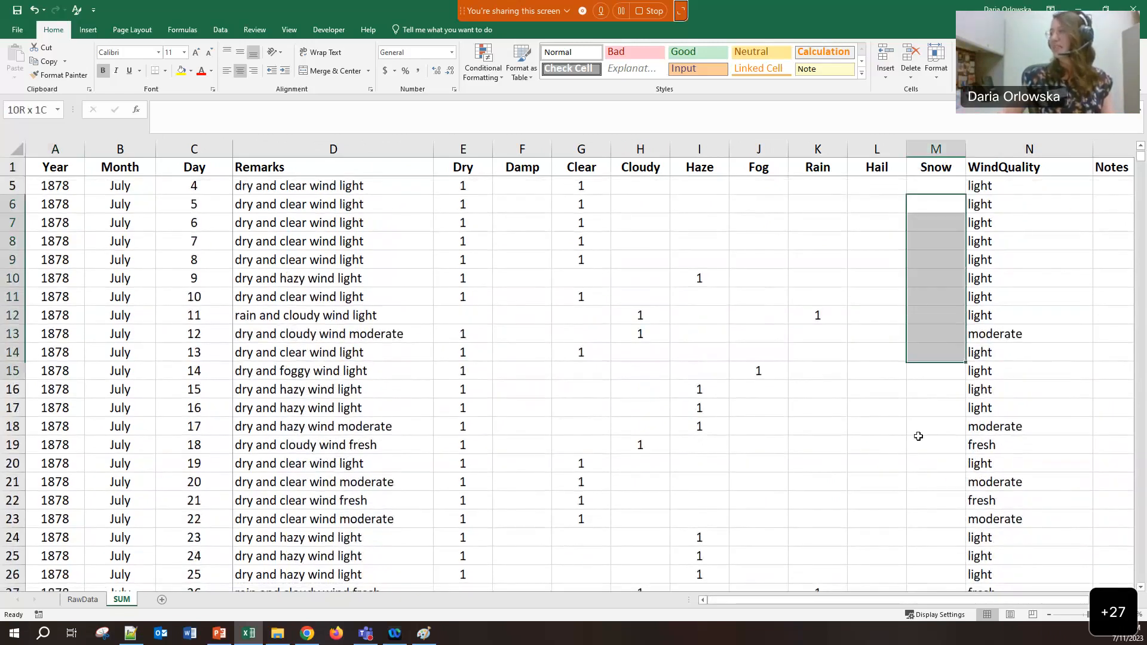
pyautogui.click(120, 358)
pyautogui.moveTo(118, 372); pyautogui.dragTo(120, 427)
pyautogui.click(55, 389)
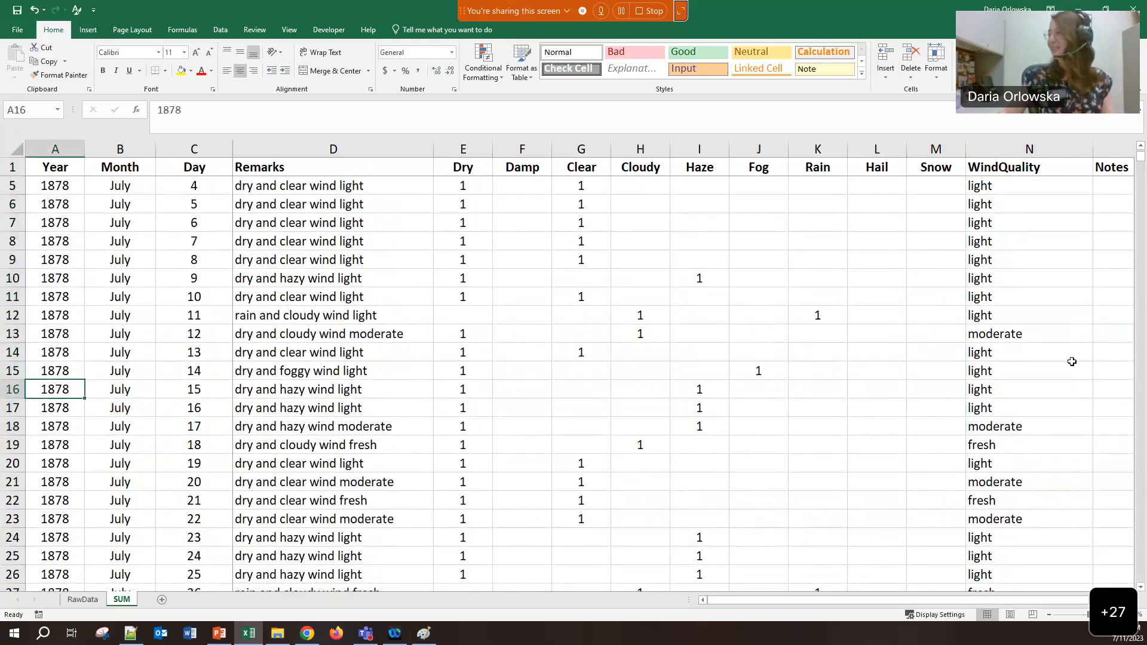
pyautogui.scroll(-9, 1050, 279)
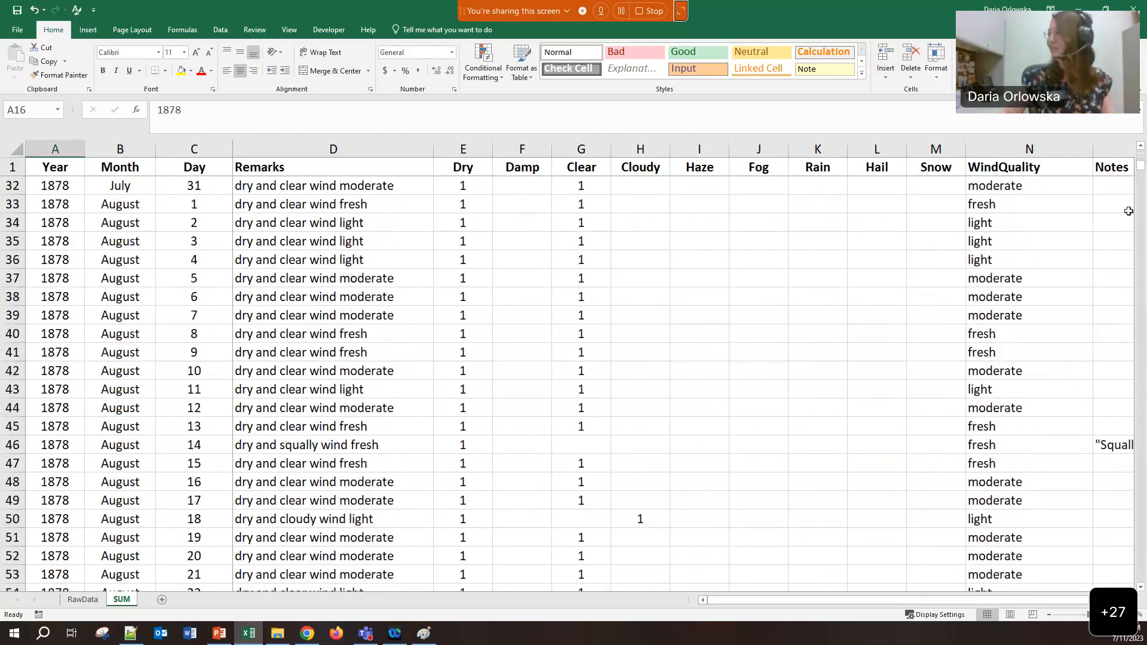
pyautogui.moveTo(1141, 173); pyautogui.dragTo(1139, 217)
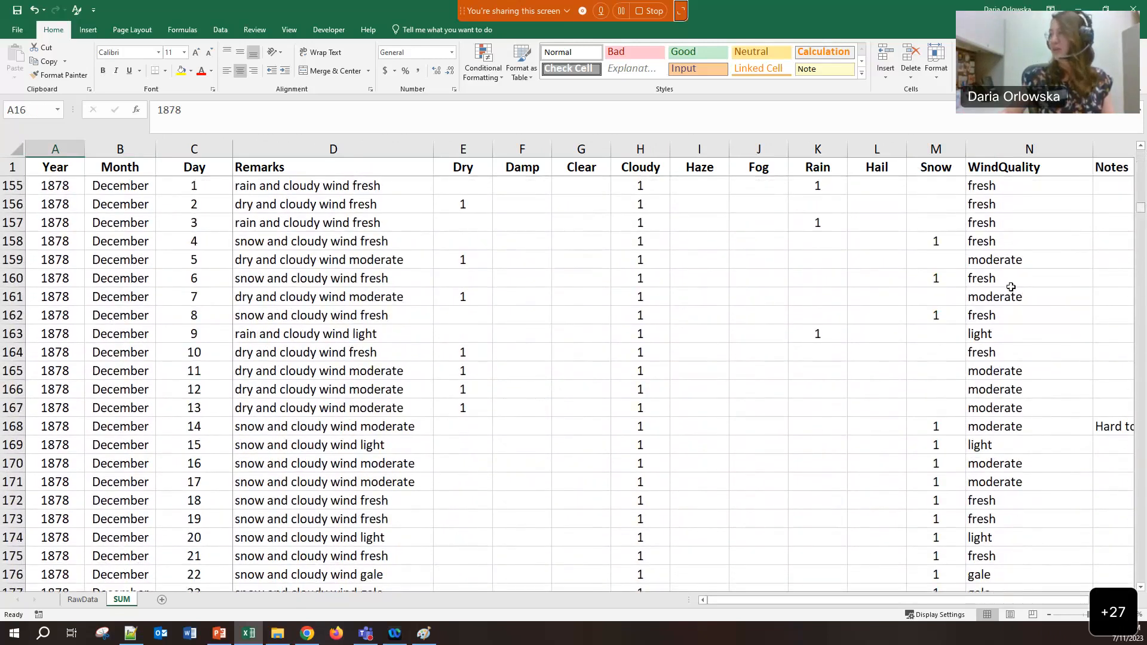
# Check the Snow values near rows 156-168 against their remarks, then select column M
pyautogui.moveTo(911, 206); pyautogui.dragTo(934, 299)
pyautogui.click(939, 427)
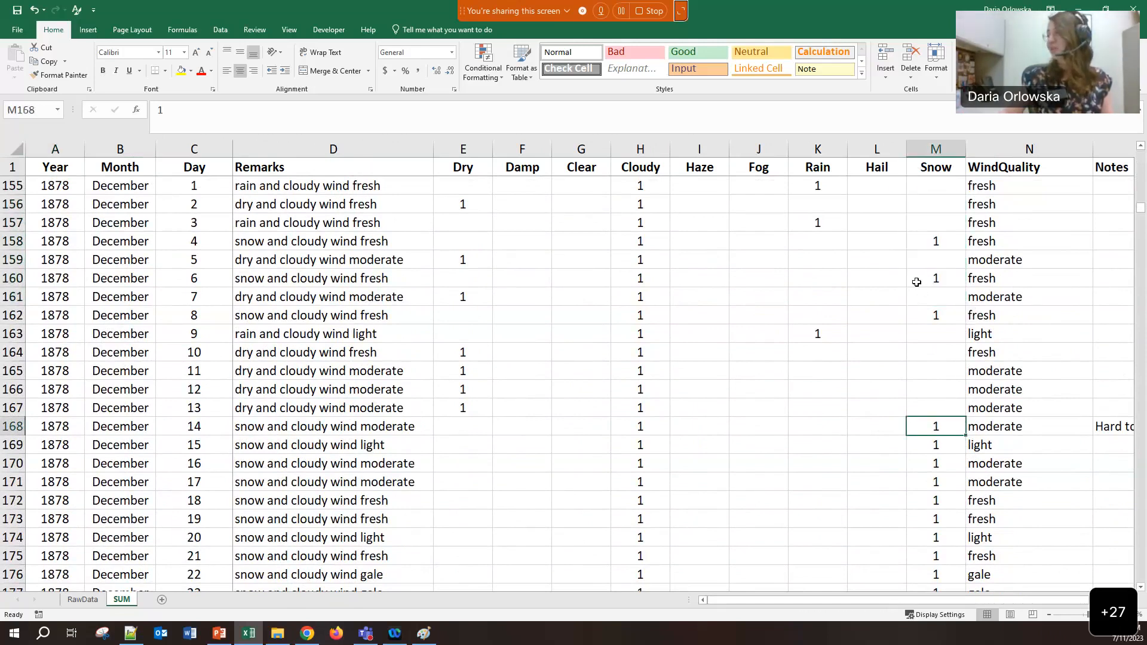
pyautogui.press('Up')
pyautogui.press('Up')
pyautogui.press('Up')
pyautogui.press('Up')
pyautogui.press('Up')
pyautogui.press('Up')
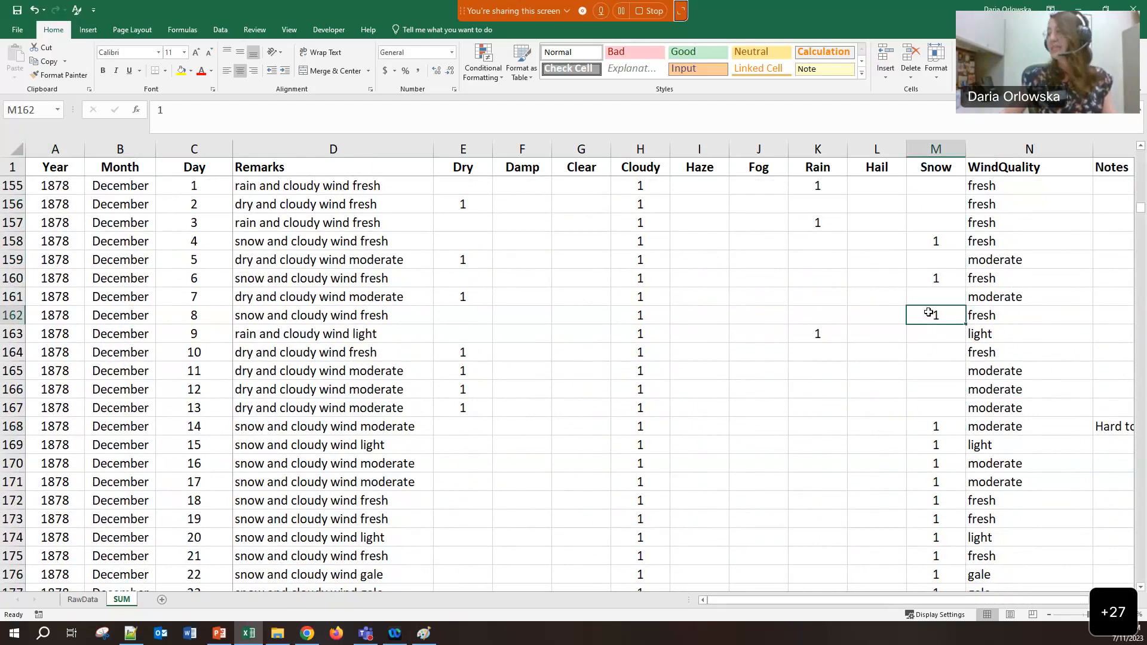
pyautogui.click(264, 319)
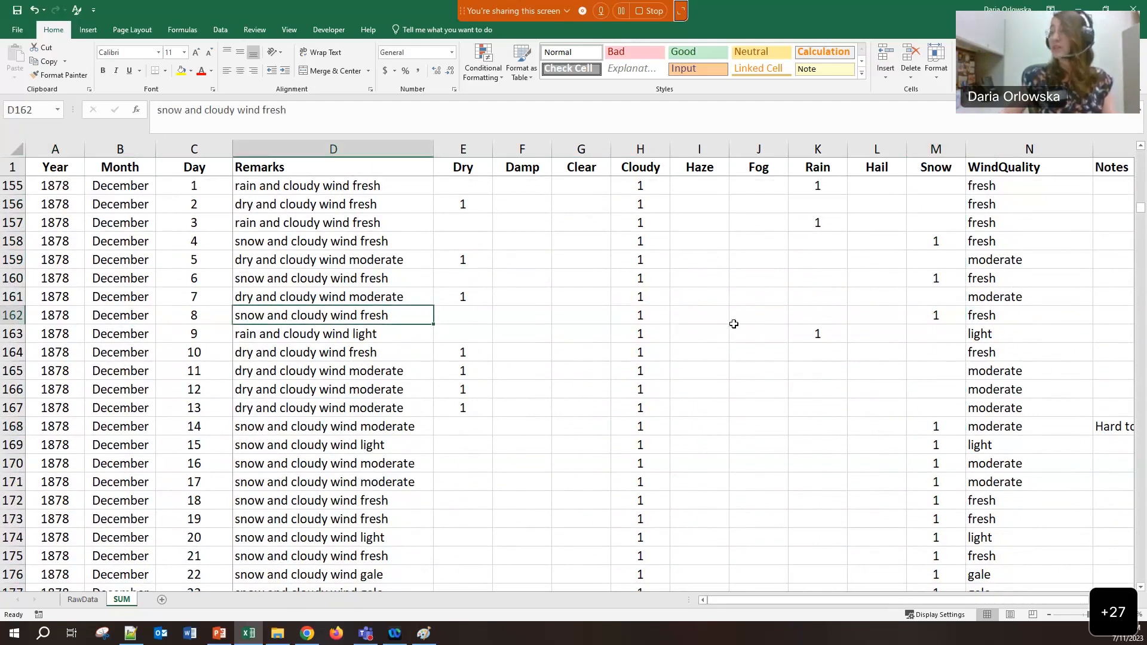
pyautogui.click(926, 317)
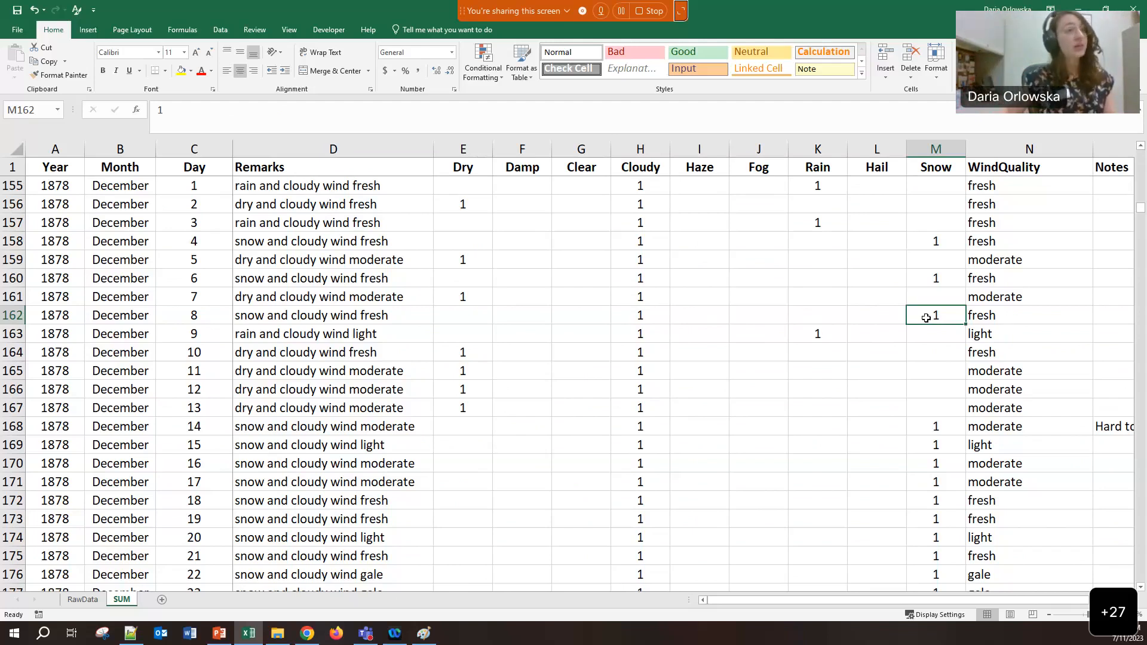
pyautogui.click(927, 143)
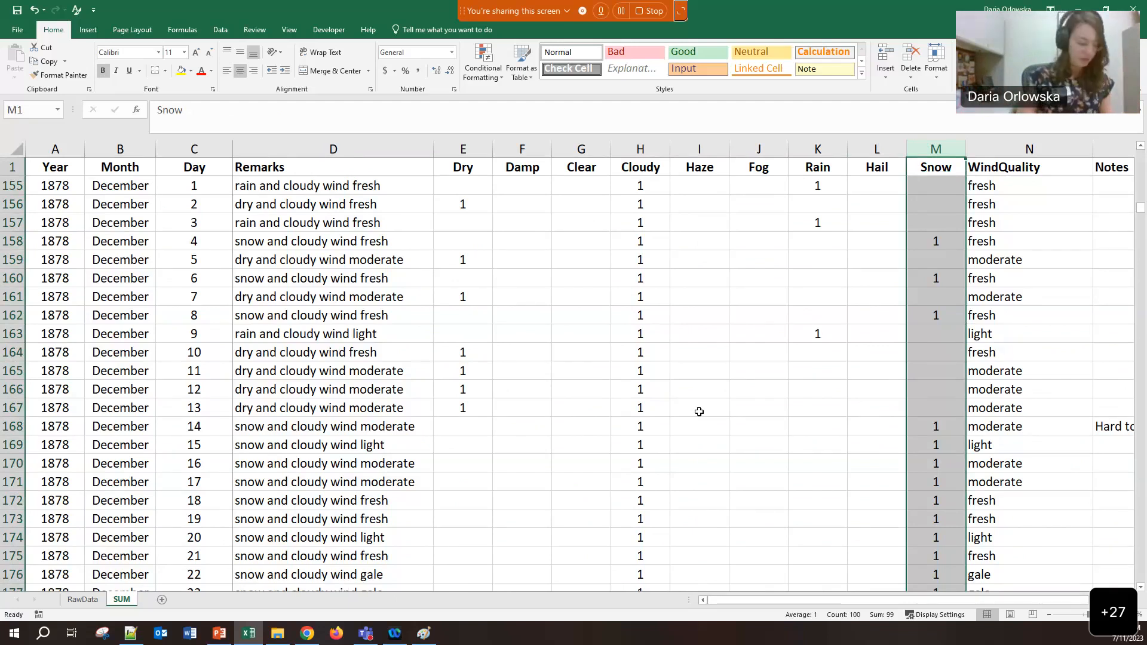
pyautogui.press('super+plus')
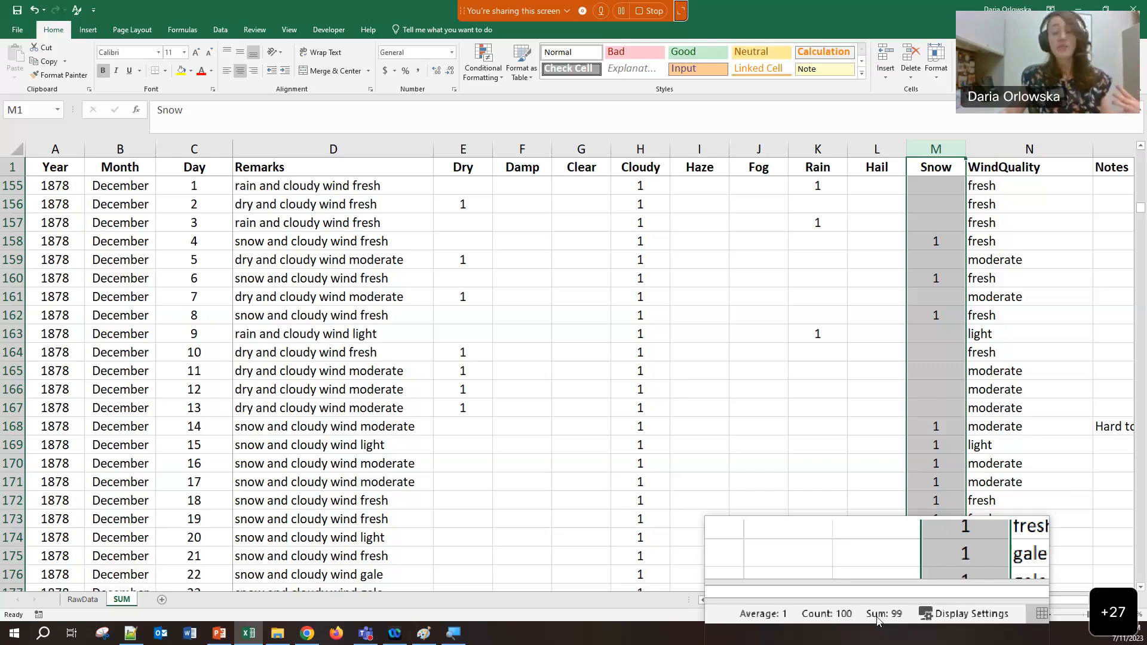
pyautogui.rightClick(878, 622)
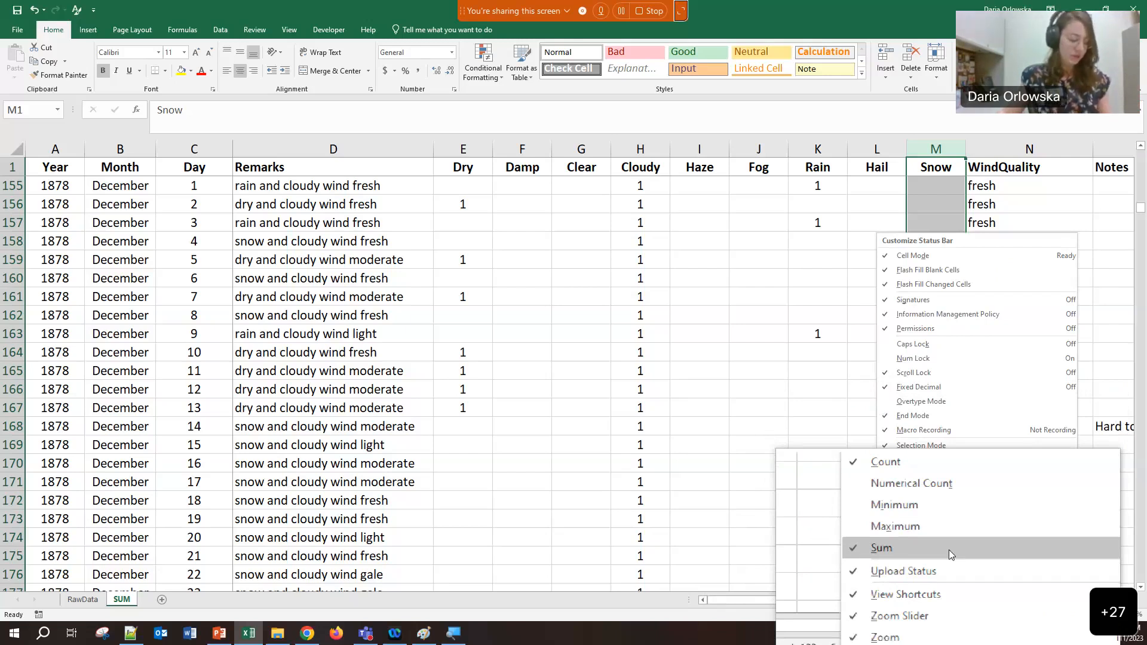
pyautogui.press('Escape')
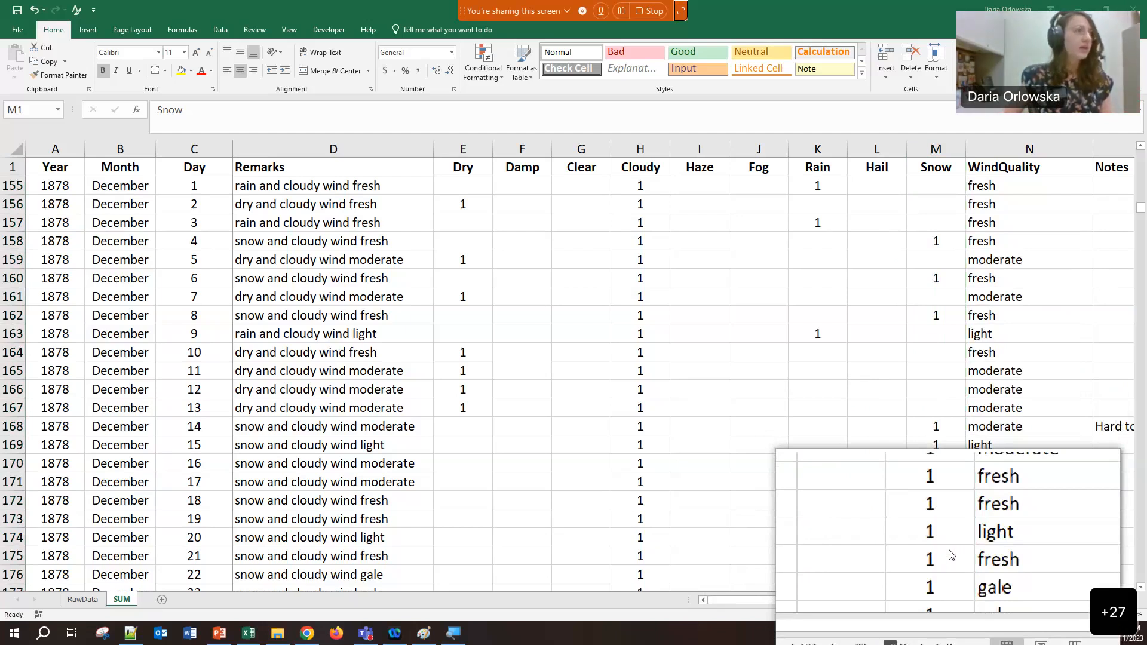
pyautogui.hotkey('alt', 'Tab')
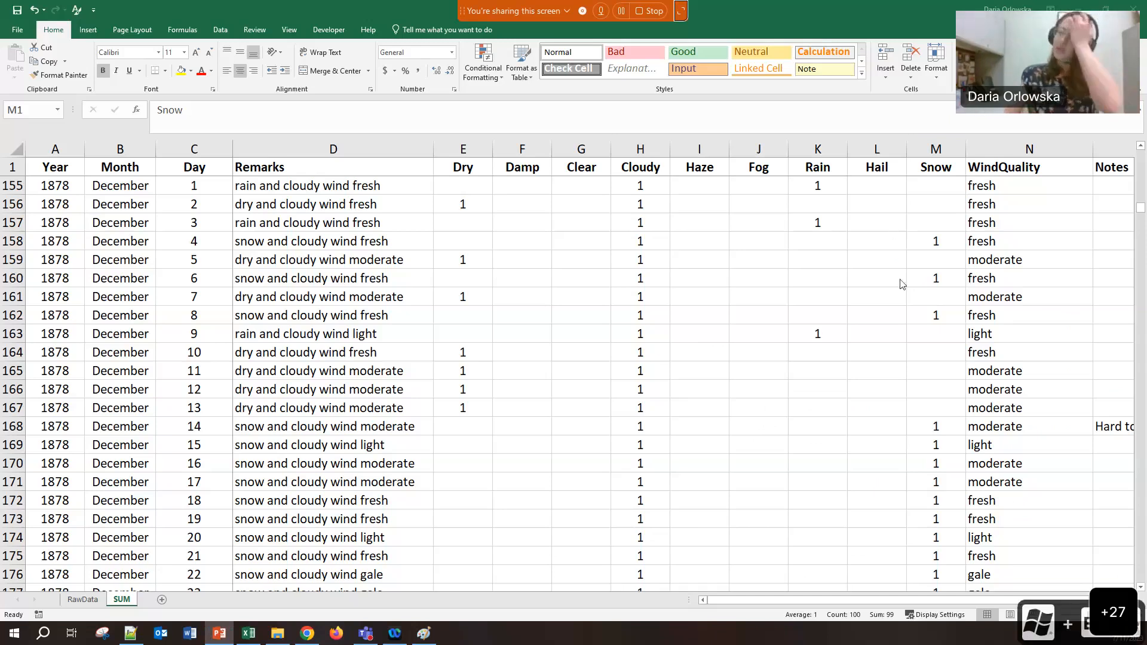
pyautogui.hotkey('alt', 'Tab')
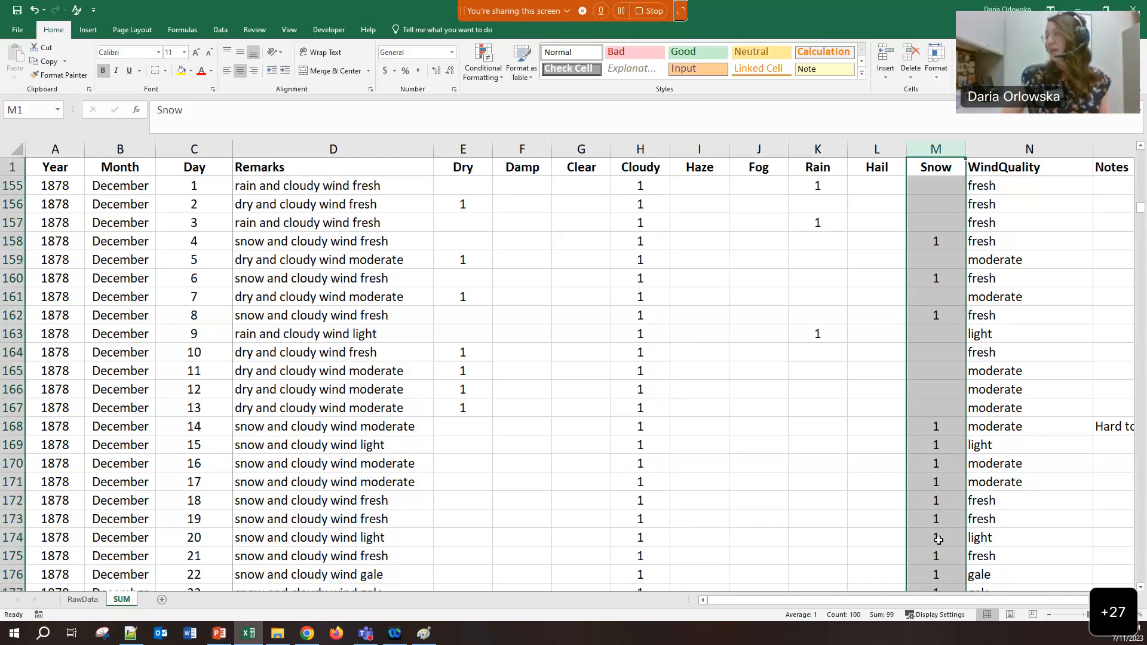
pyautogui.moveTo(962, 600); pyautogui.dragTo(1022, 600)
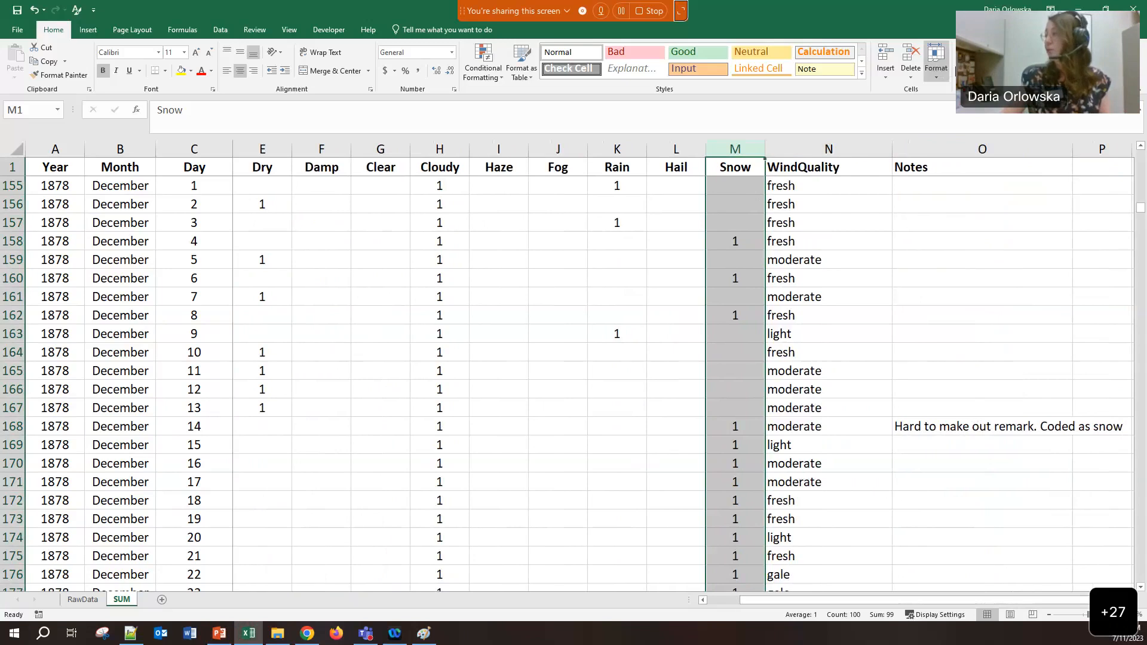
# Try an AutoSum on the Snow column, then undo it
pyautogui.click(978, 48)
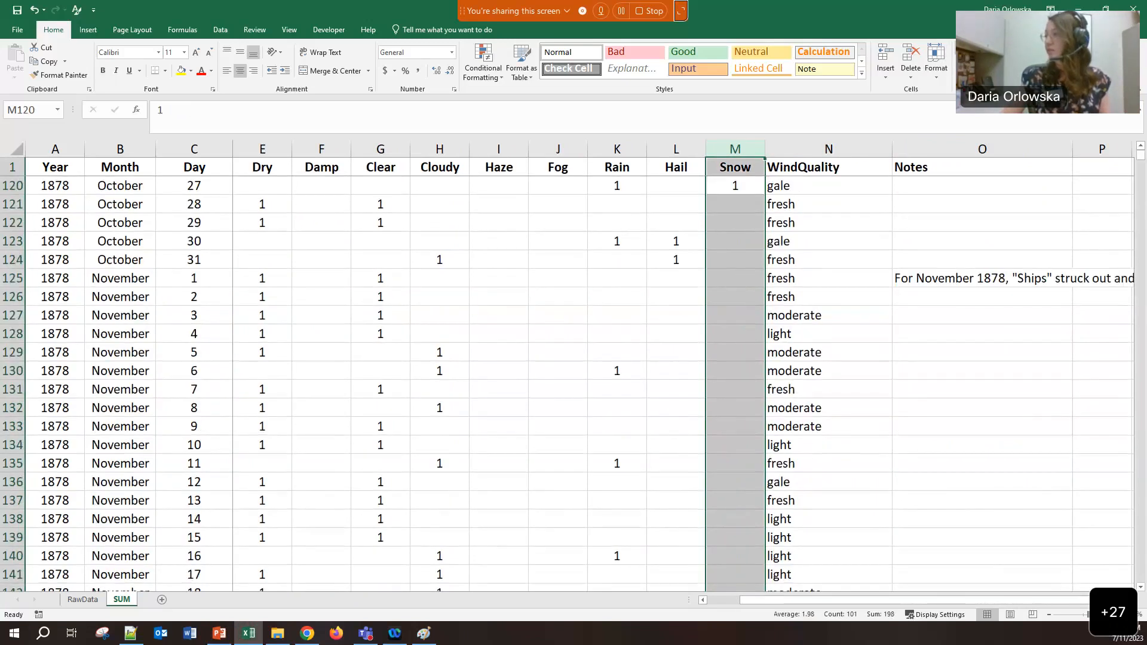
pyautogui.scroll(-16, 929, 190)
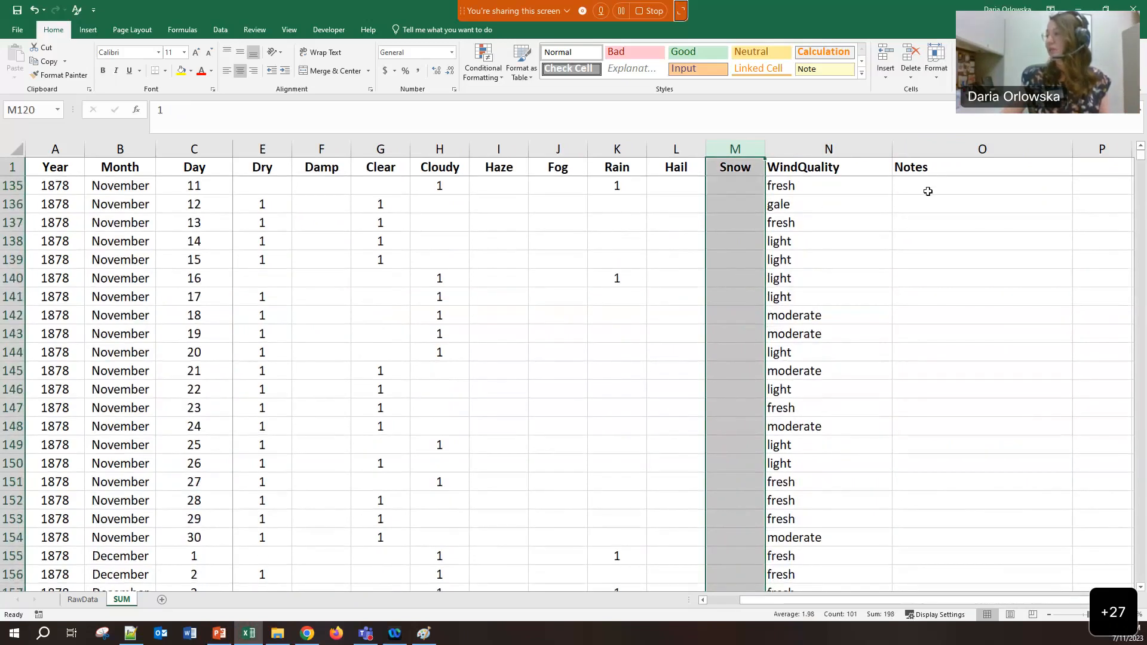
pyautogui.moveTo(1141, 158); pyautogui.dragTo(1130, 199)
pyautogui.click(758, 253)
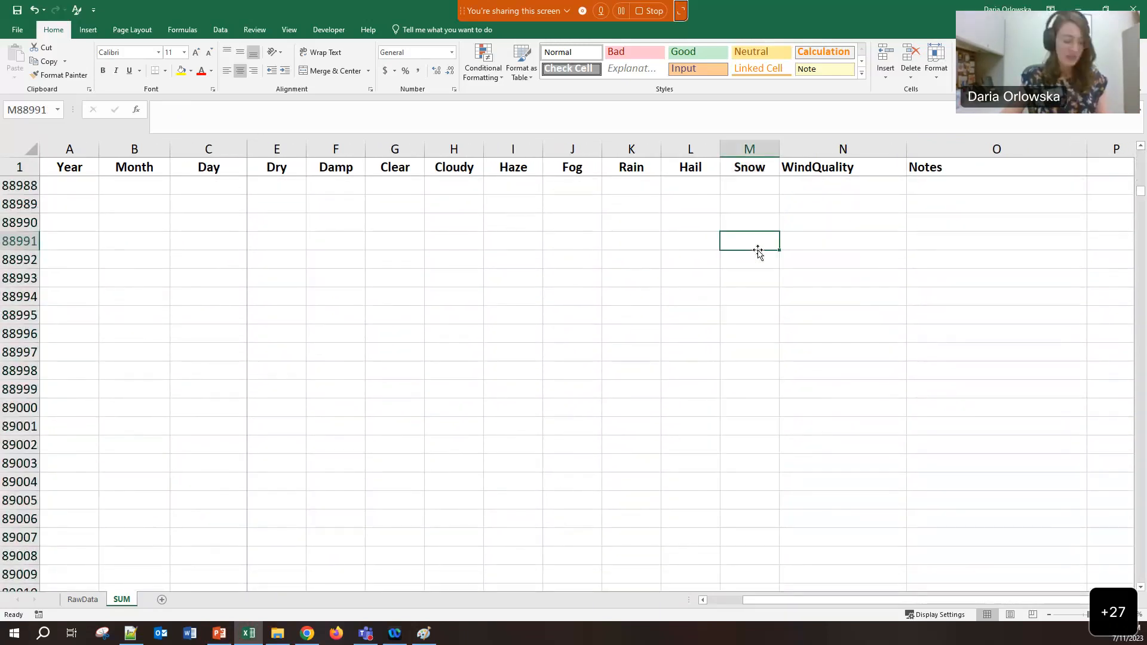
pyautogui.hotkey('ctrl', 'z')
# Jump to the data's last row, 1256, and select the empty Snow cell M1257
pyautogui.click(744, 296)
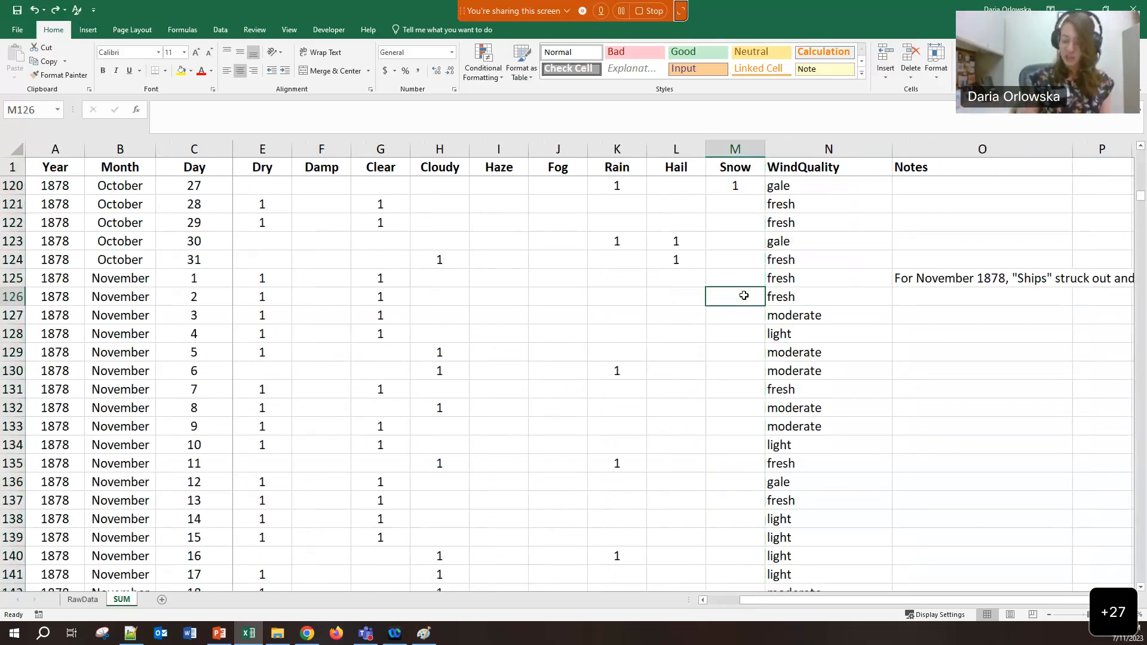
pyautogui.hotkey('ctrl', 'End')
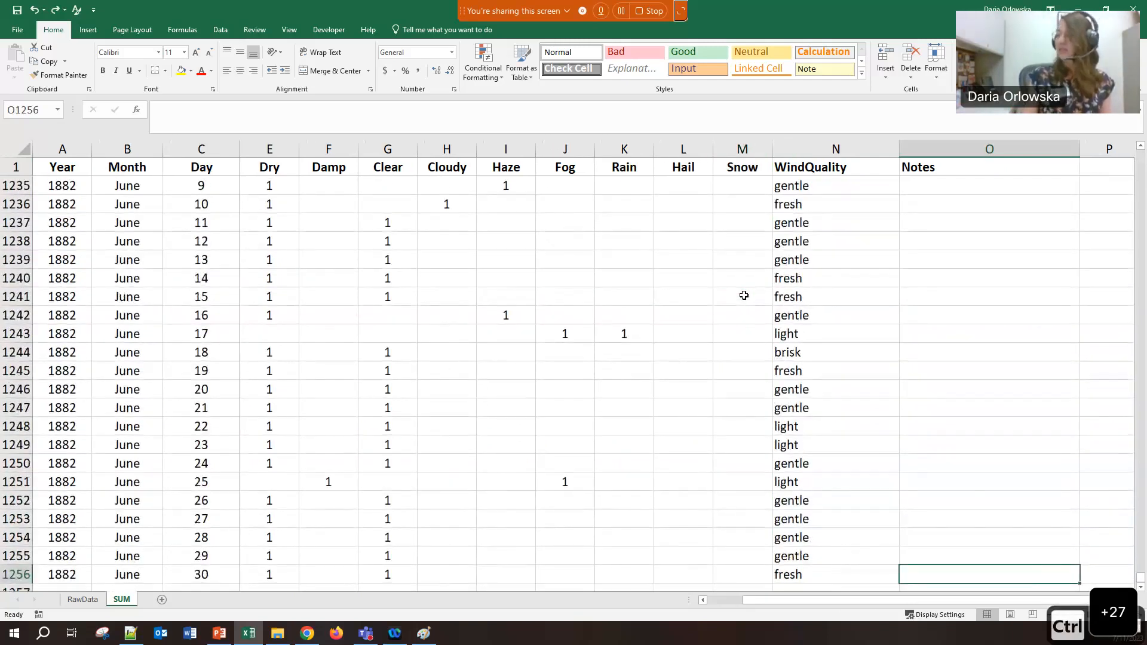
pyautogui.scroll(-2, 718, 305)
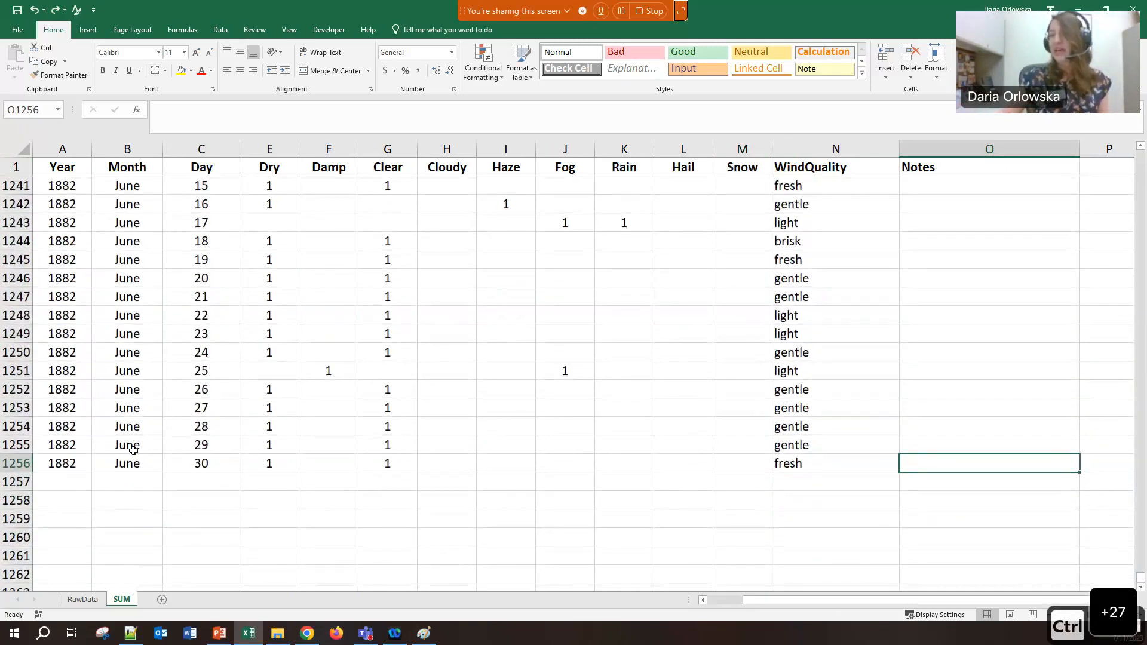
pyautogui.click(761, 486)
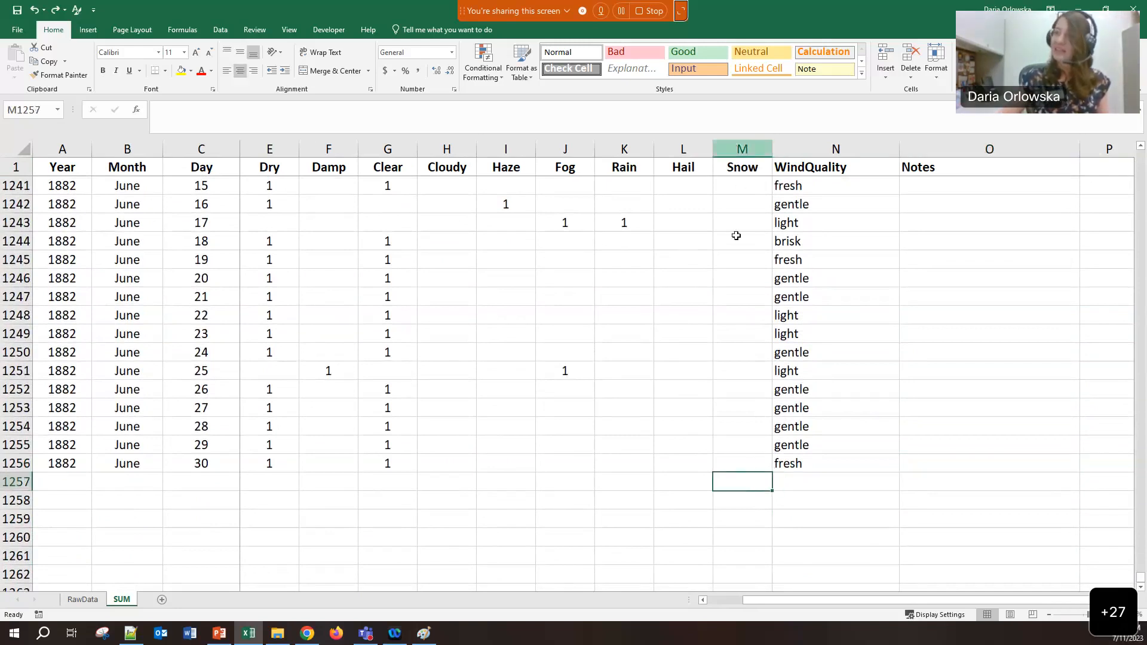
pyautogui.scroll(1, 742, 331)
pyautogui.scroll(-1, 743, 331)
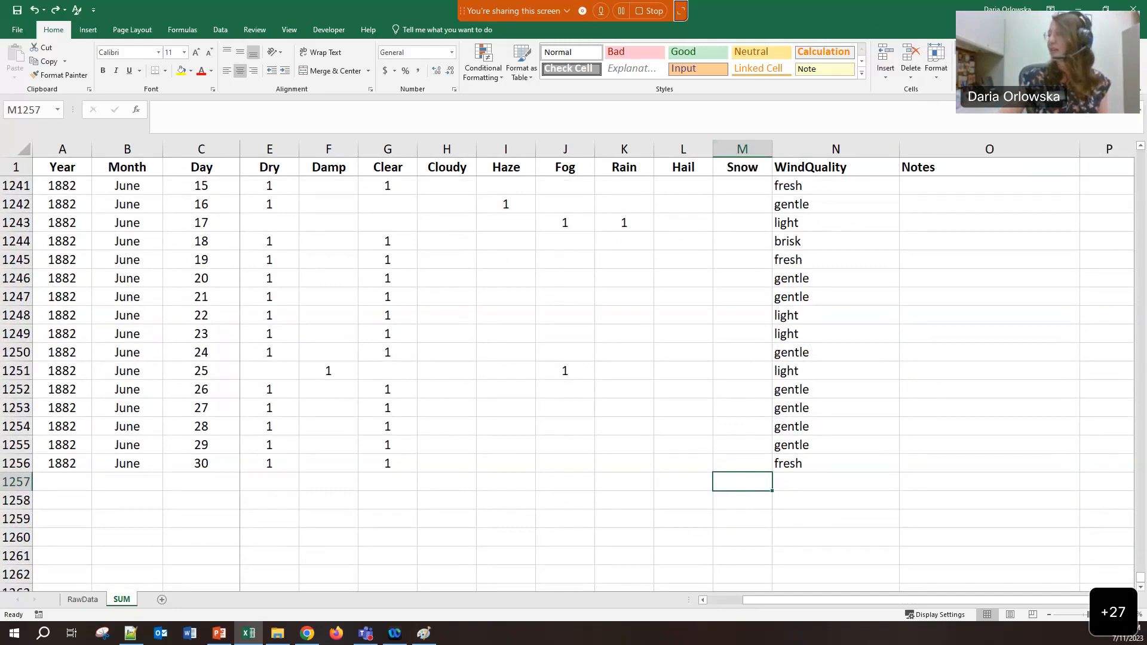
# AutoSum the Snow column into M1257 as =SUM(M1176:M1256) and check where its range starts
pyautogui.hotkey('alt', '=')
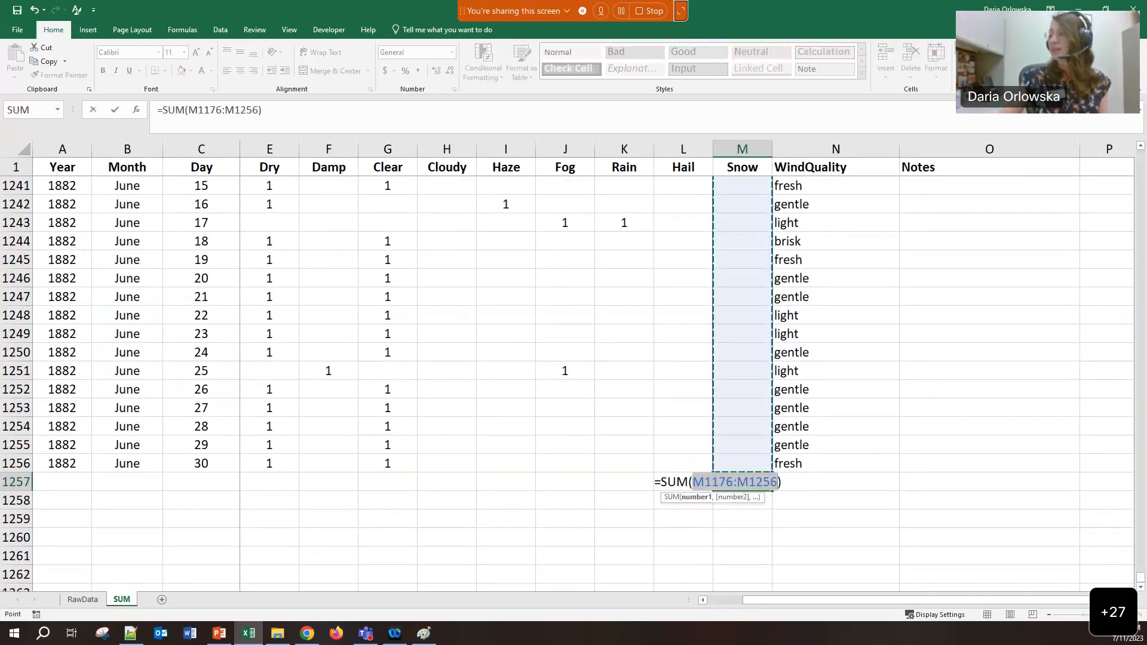
pyautogui.hotkey('ctrl', 'Return')
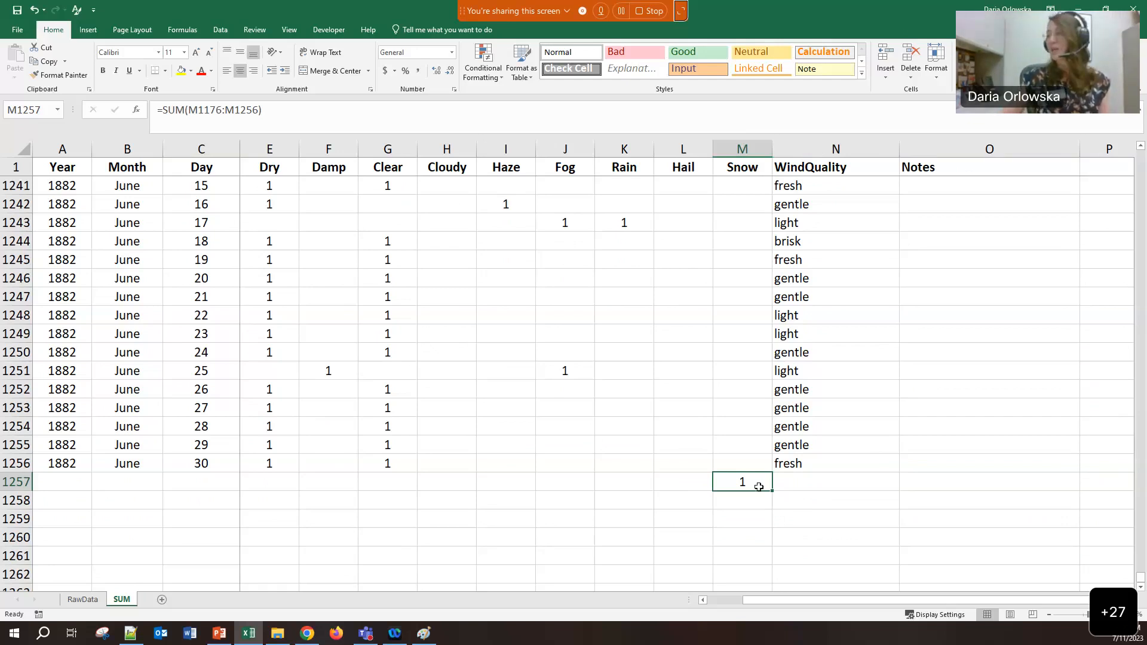
pyautogui.scroll(6, 749, 354)
pyautogui.scroll(9, 749, 354)
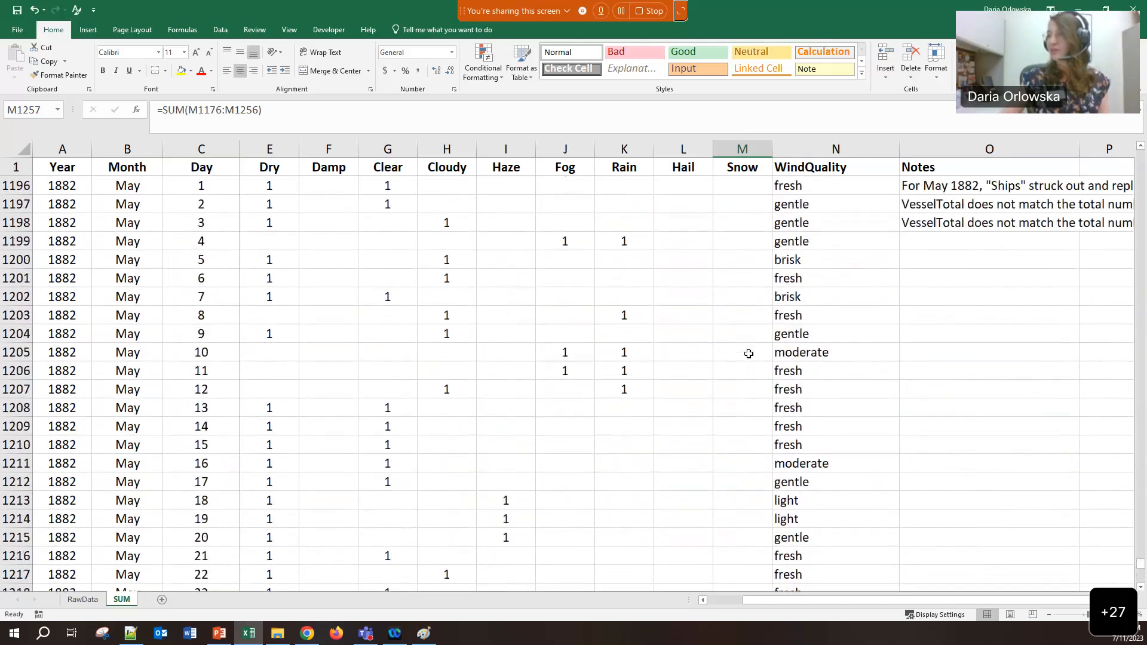
pyautogui.scroll(9, 749, 354)
pyautogui.click(747, 313)
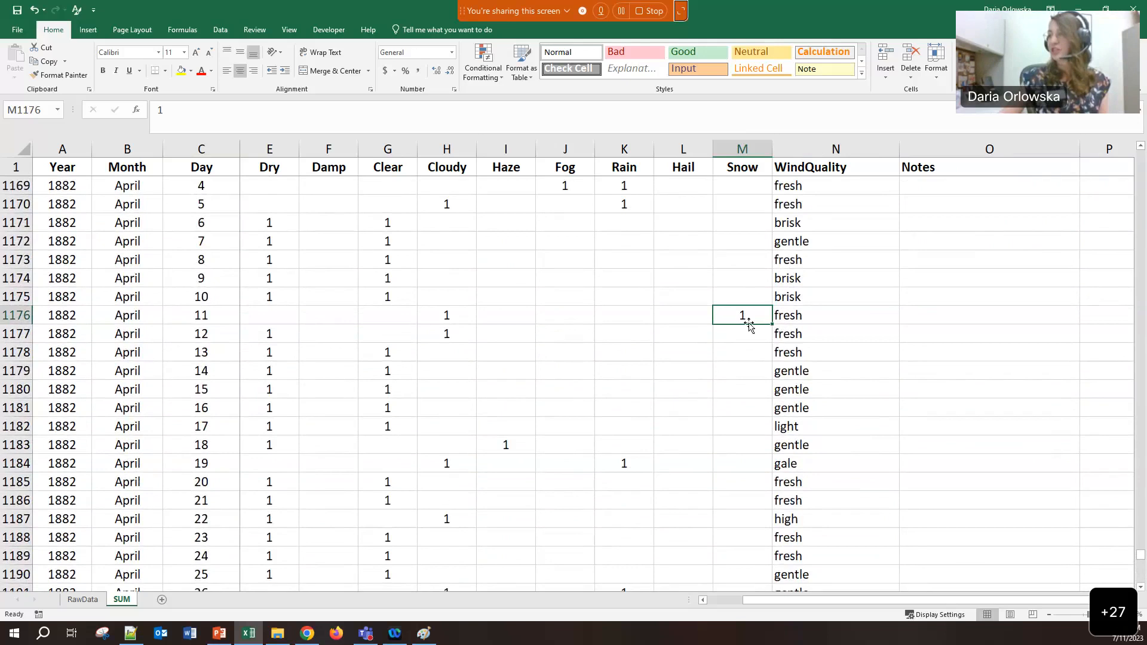
pyautogui.scroll(-10, 740, 419)
pyautogui.scroll(-16, 741, 420)
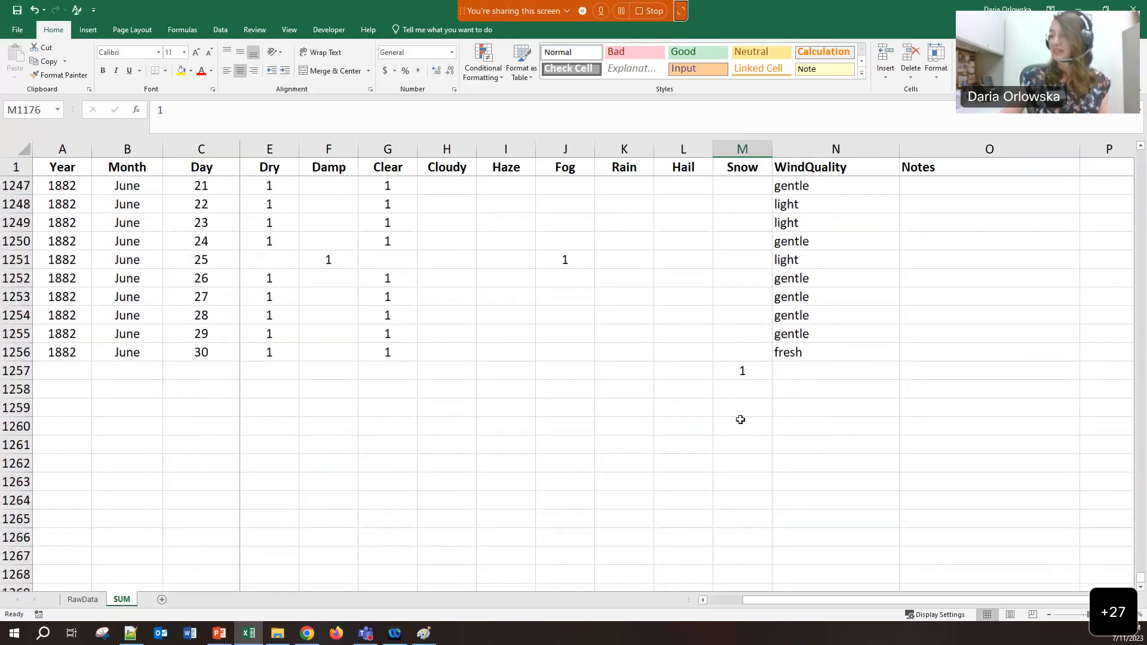
pyautogui.scroll(2, 740, 420)
pyautogui.click(741, 481)
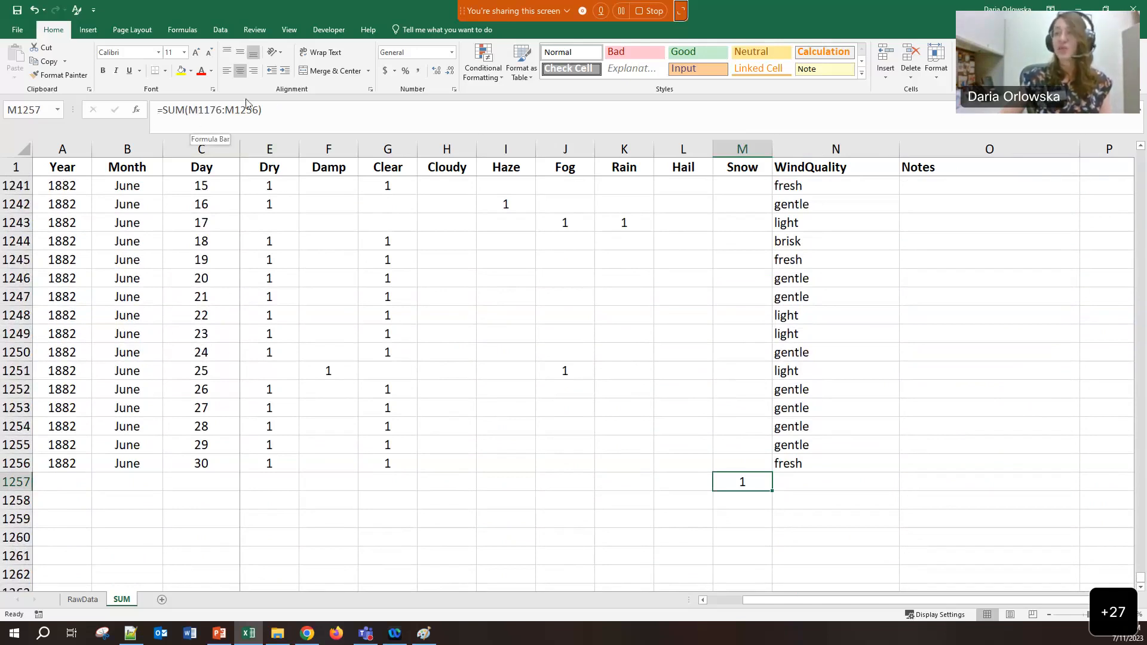
# Change the M1257 formula's range from M1176:M1256 to M2:M1256
pyautogui.click(188, 110)
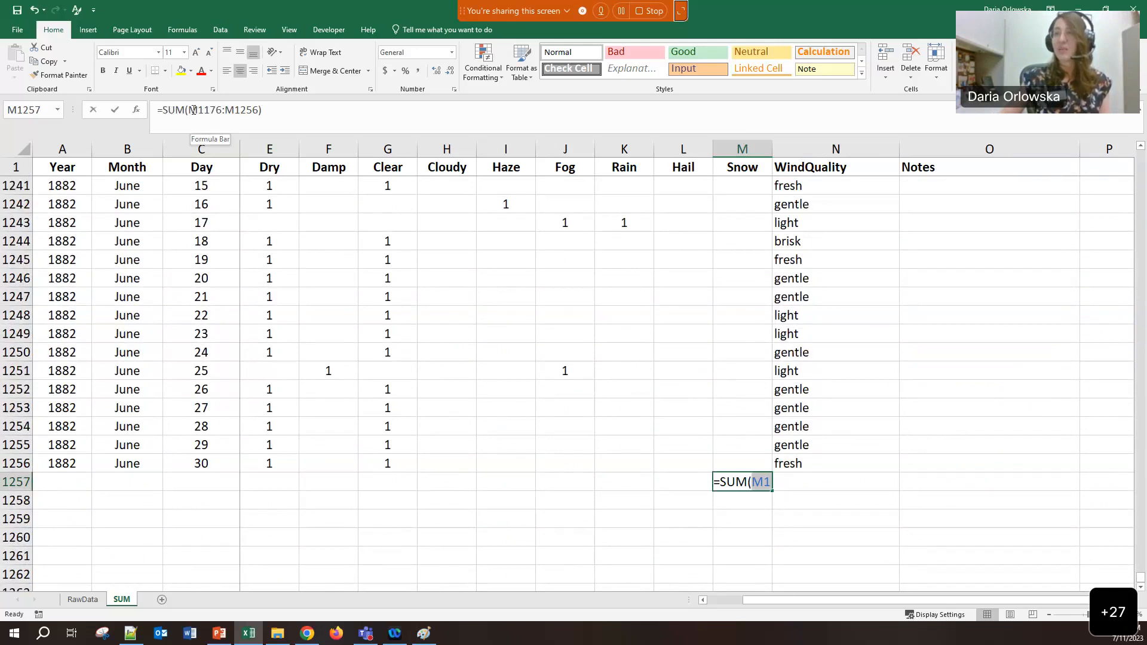
pyautogui.click(198, 112)
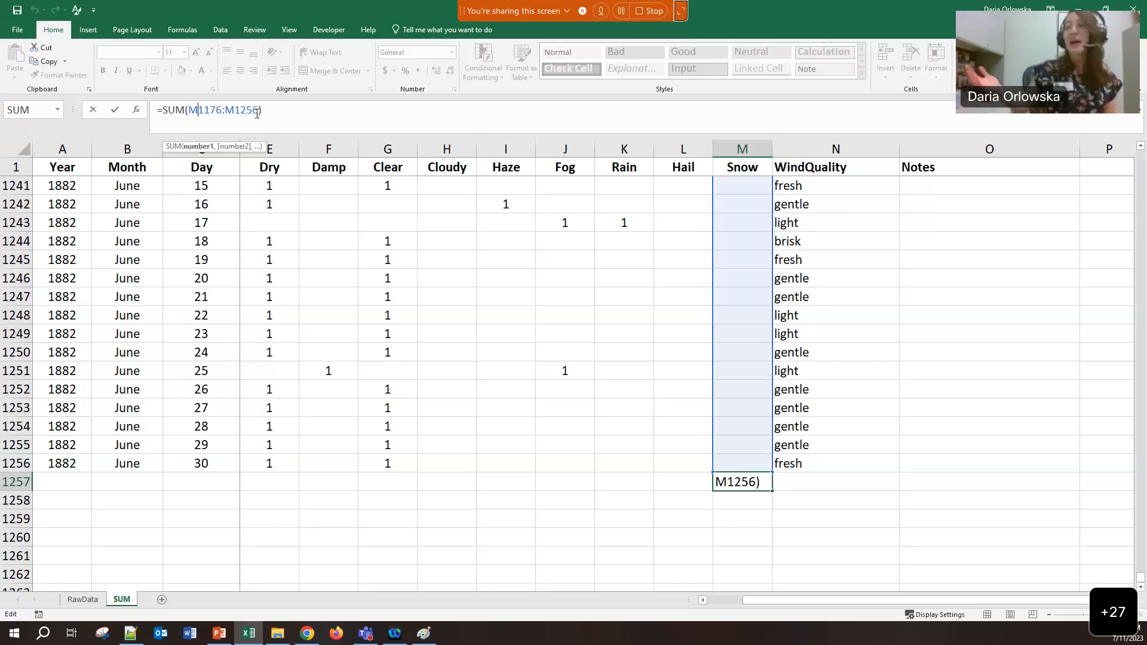
pyautogui.moveTo(197, 110); pyautogui.dragTo(220, 110)
pyautogui.write('2')
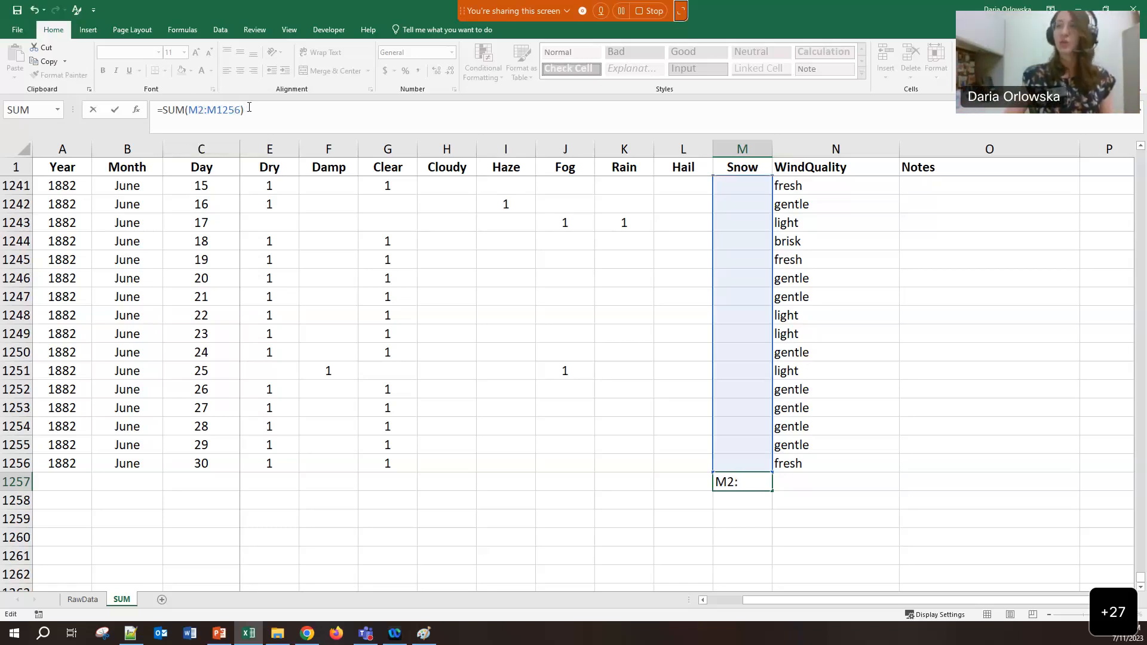
pyautogui.press('Tab')
# Verify the Snow total of 99 spans from row 2 to the last data row
pyautogui.click(715, 489)
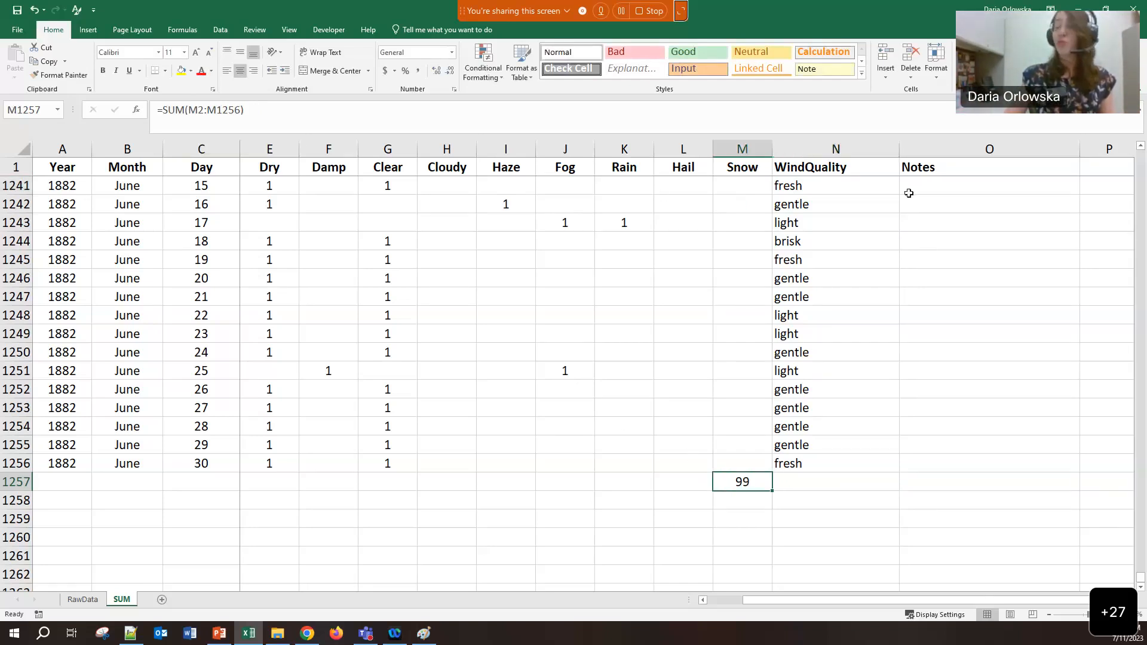
pyautogui.moveTo(1141, 581); pyautogui.dragTo(1141, 155)
pyautogui.click(728, 190)
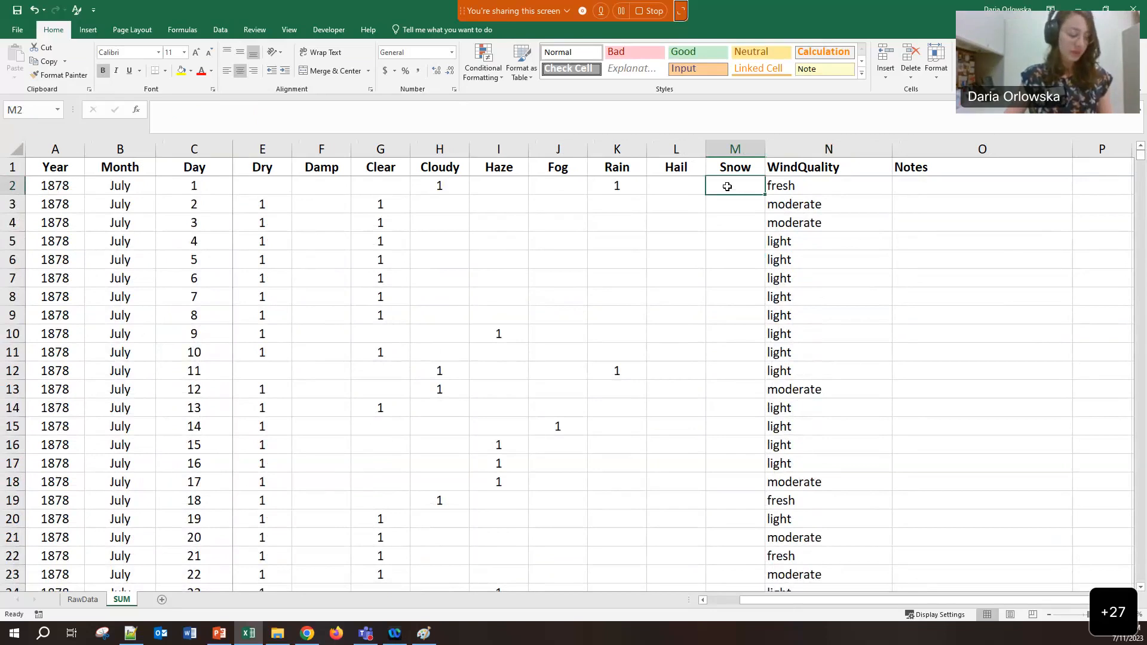
pyautogui.hotkey('ctrl', 'End')
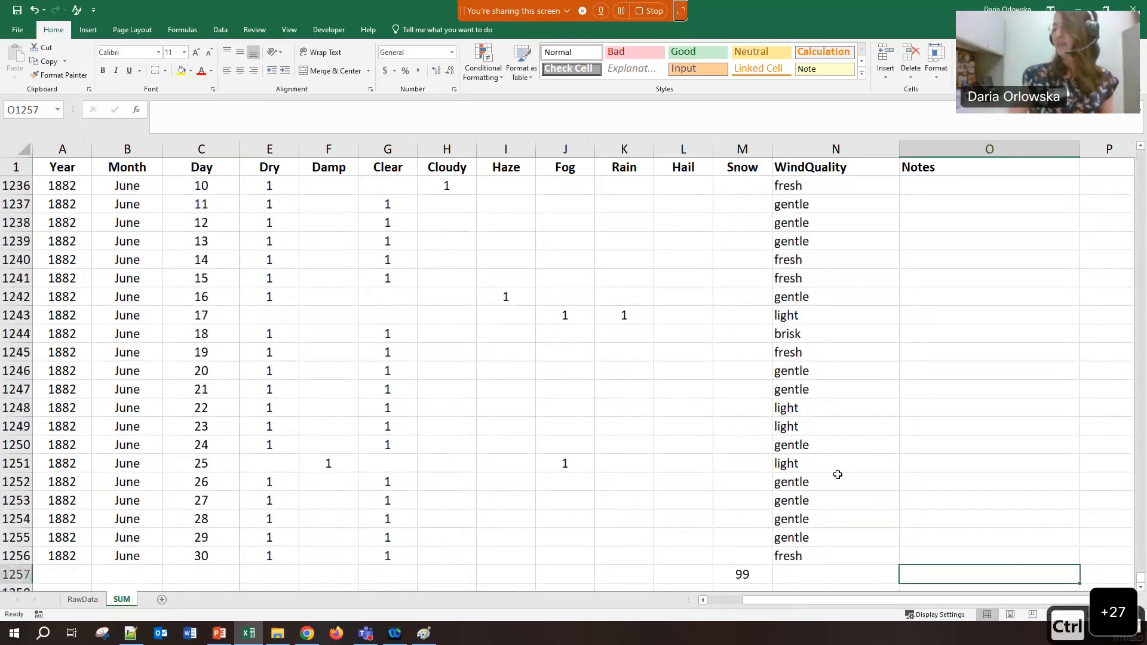
pyautogui.click(743, 572)
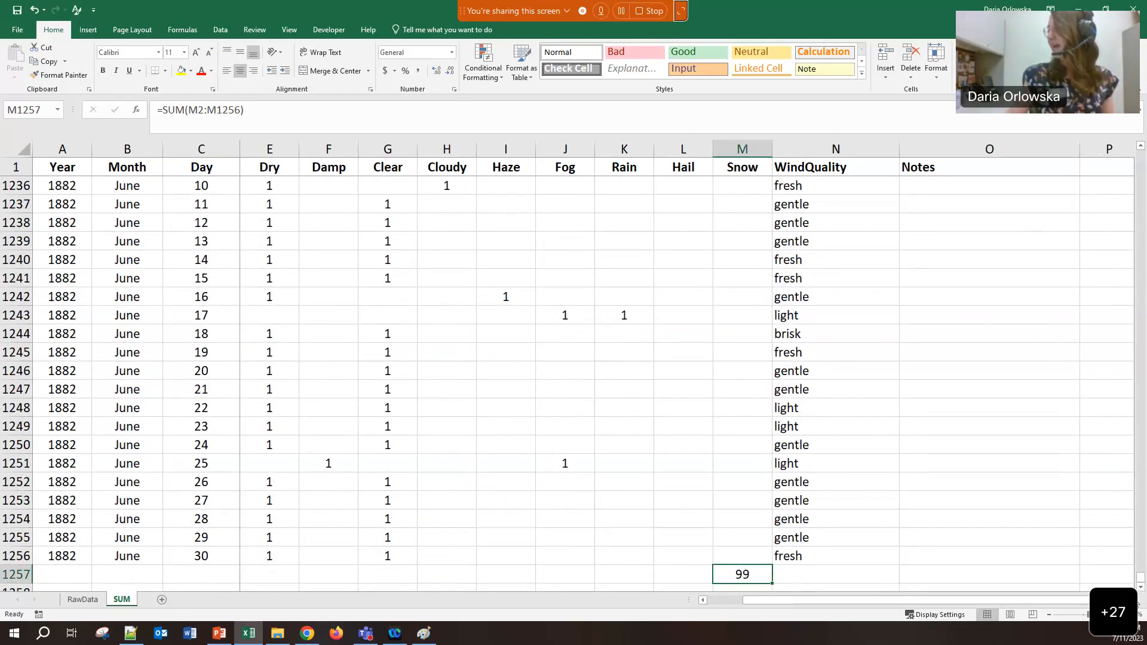
# Enter =SUM(M:M) in P1242, totalling the whole Snow column as 198
pyautogui.hscroll(1, 1018, 297)
pyautogui.click(1023, 297)
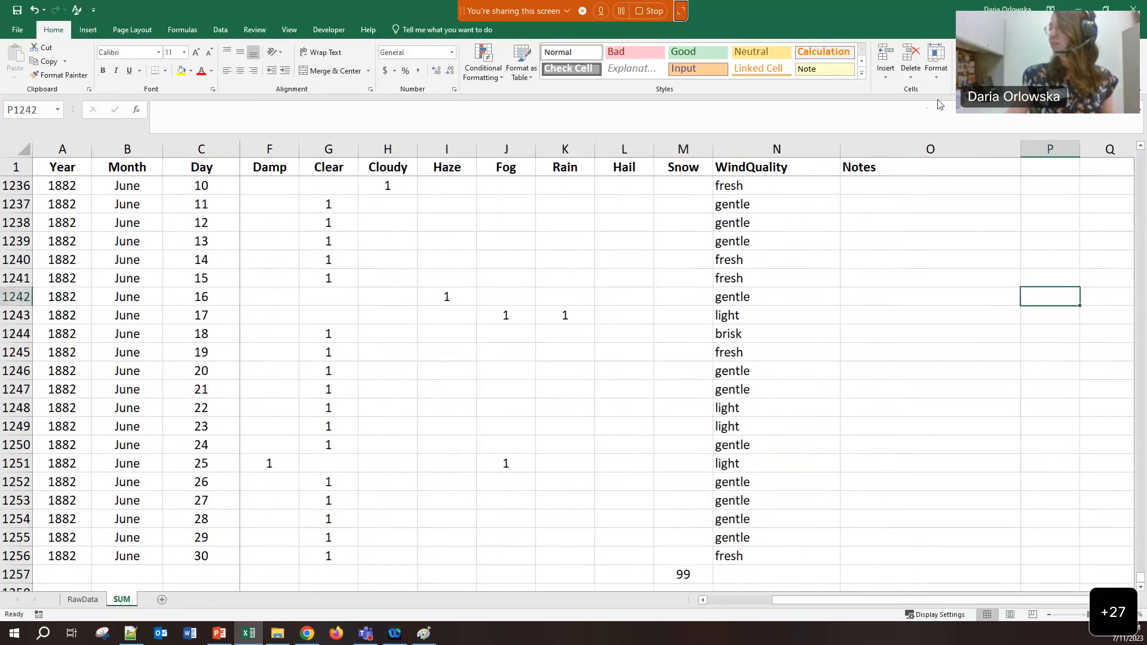
pyautogui.hotkey('alt', '=')
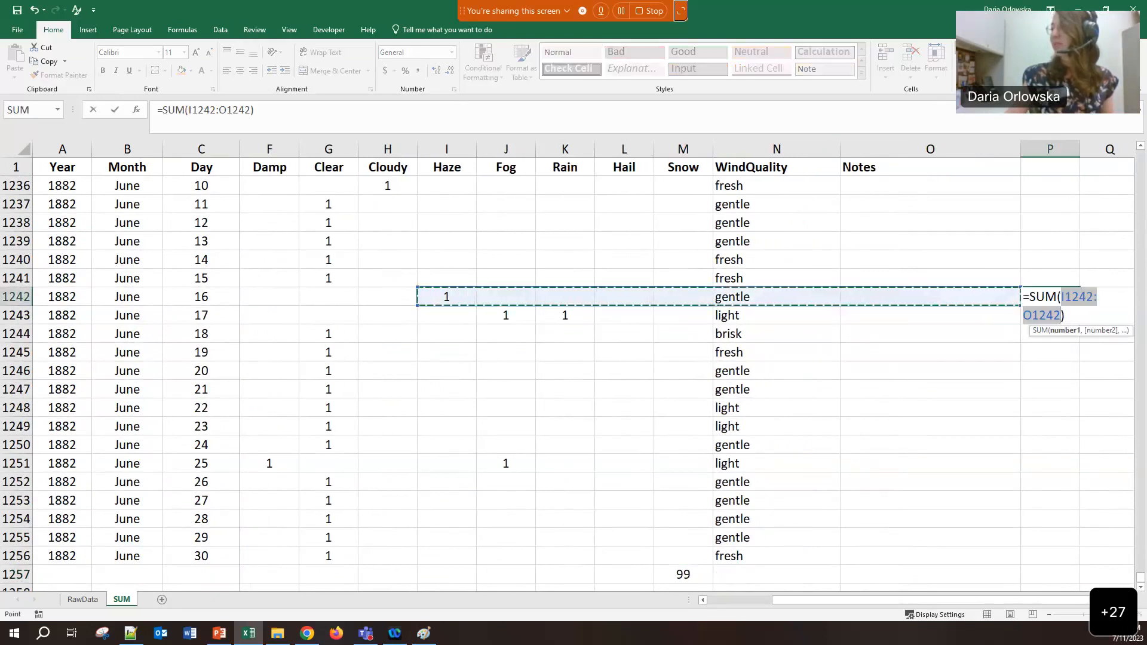
pyautogui.click(694, 143)
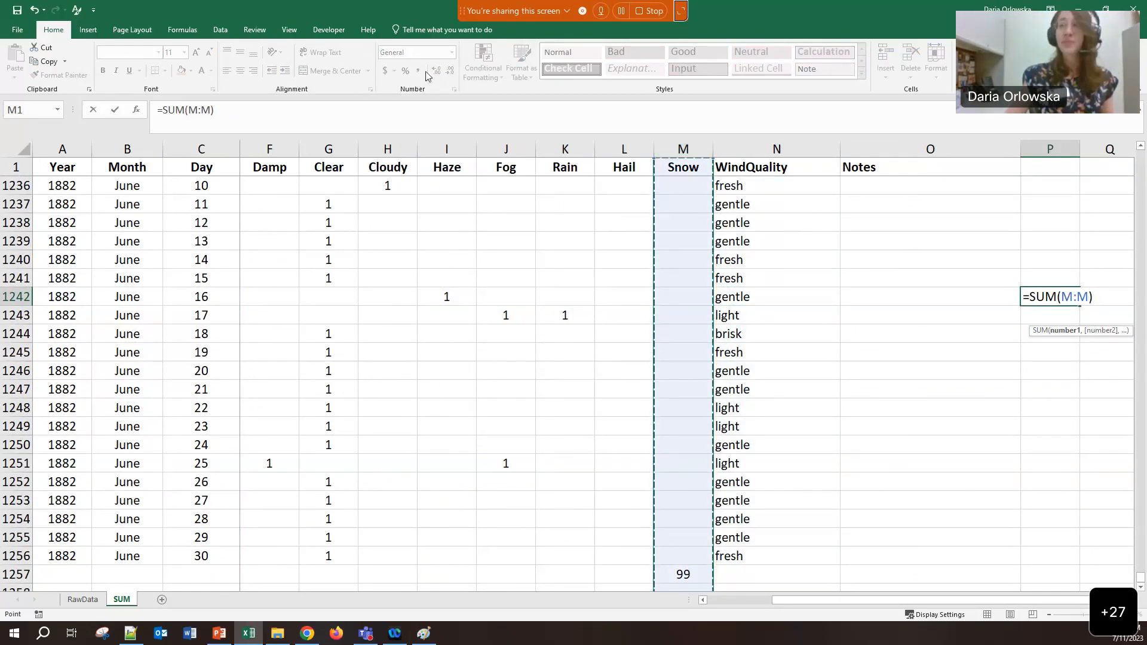
pyautogui.click(291, 115)
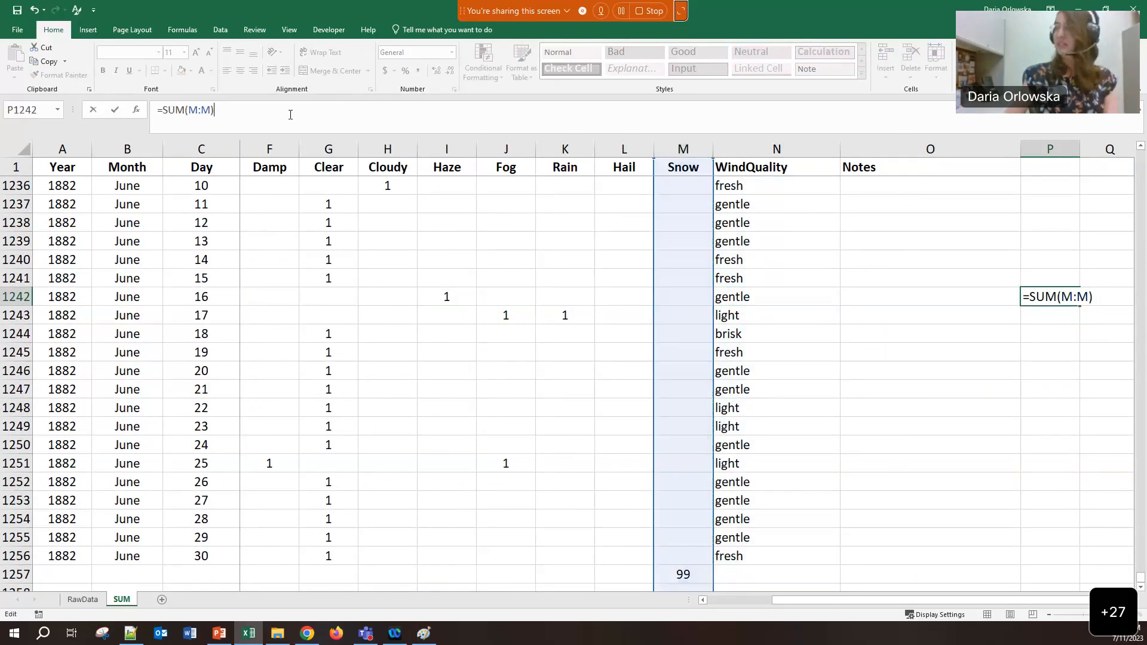
pyautogui.press('Return')
# Compare the 198 total in P1242 with the 99 Snow total in M1257
pyautogui.click(1042, 297)
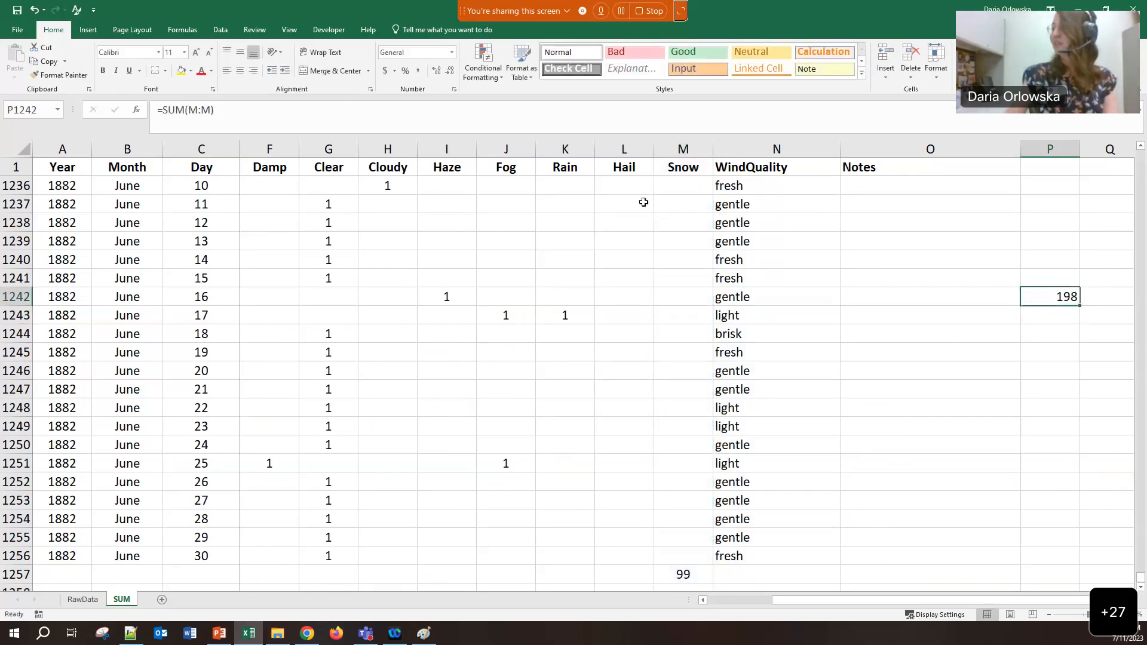
pyautogui.click(691, 190)
pyautogui.click(1053, 296)
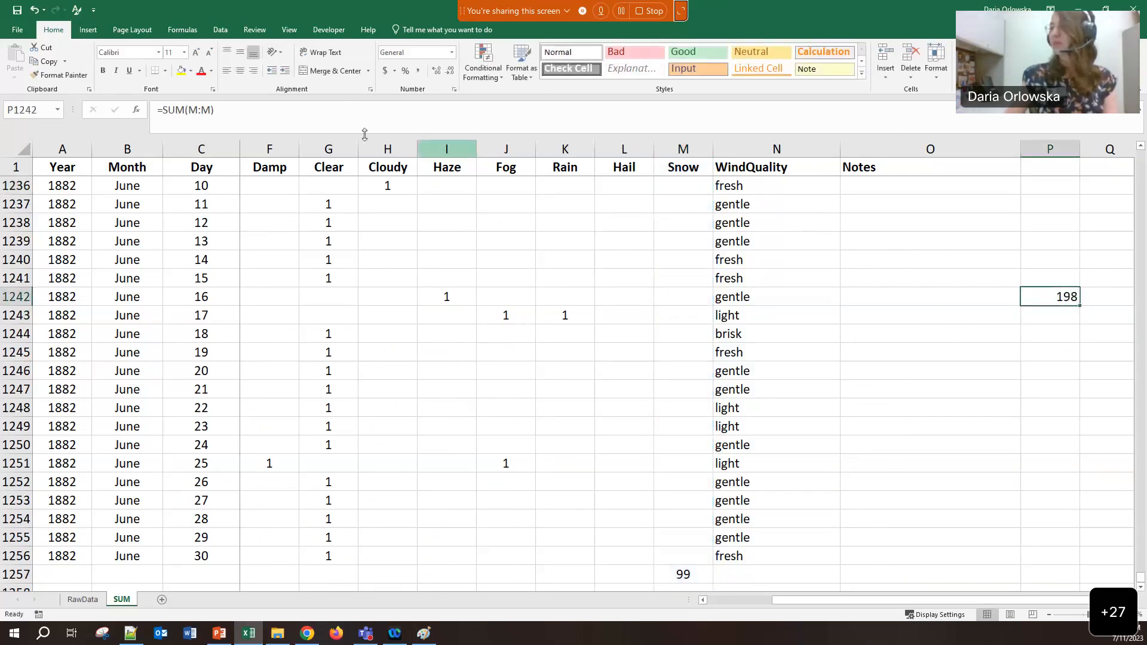
pyautogui.click(364, 128)
pyautogui.press('Tab')
pyautogui.click(1014, 298)
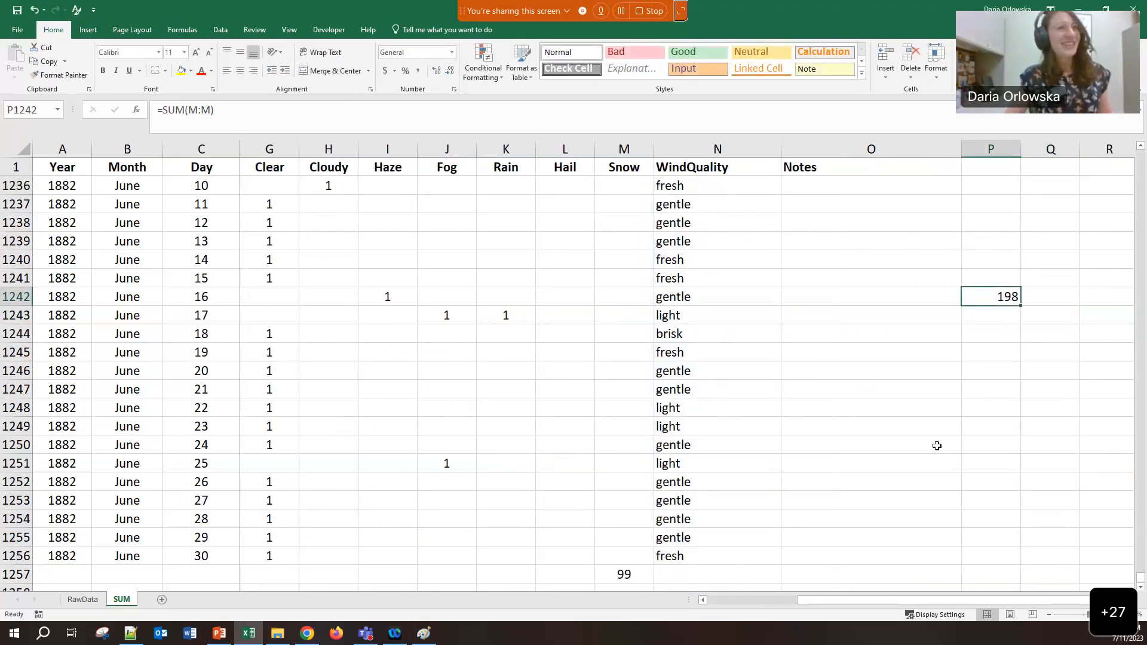
pyautogui.scroll(-1, 602, 525)
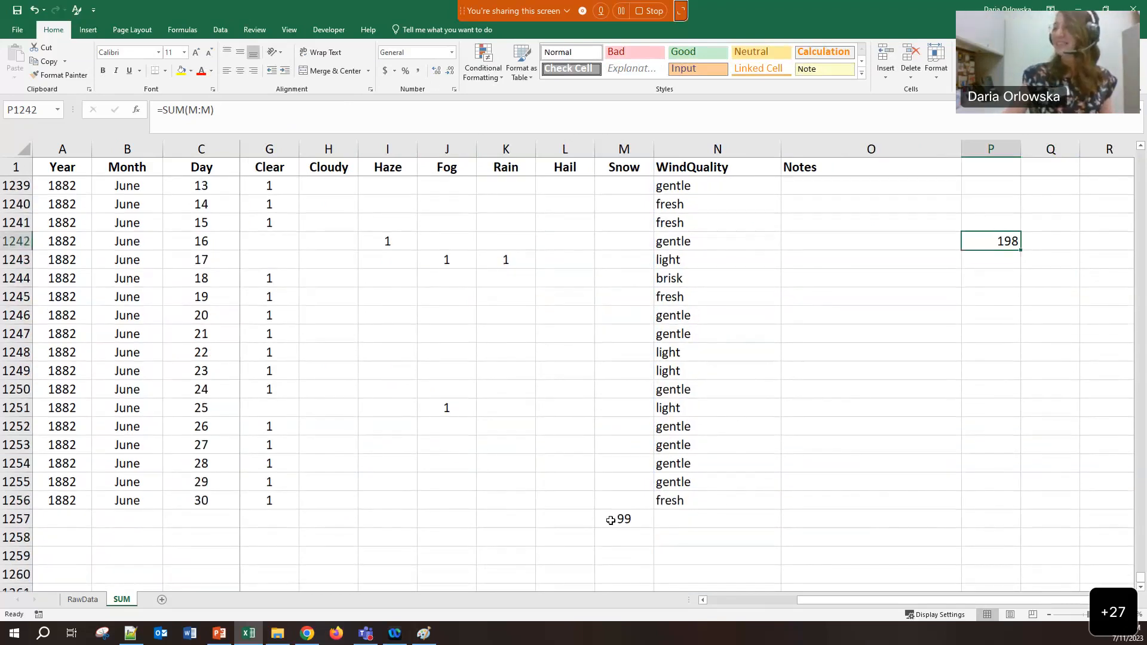
pyautogui.click(610, 520)
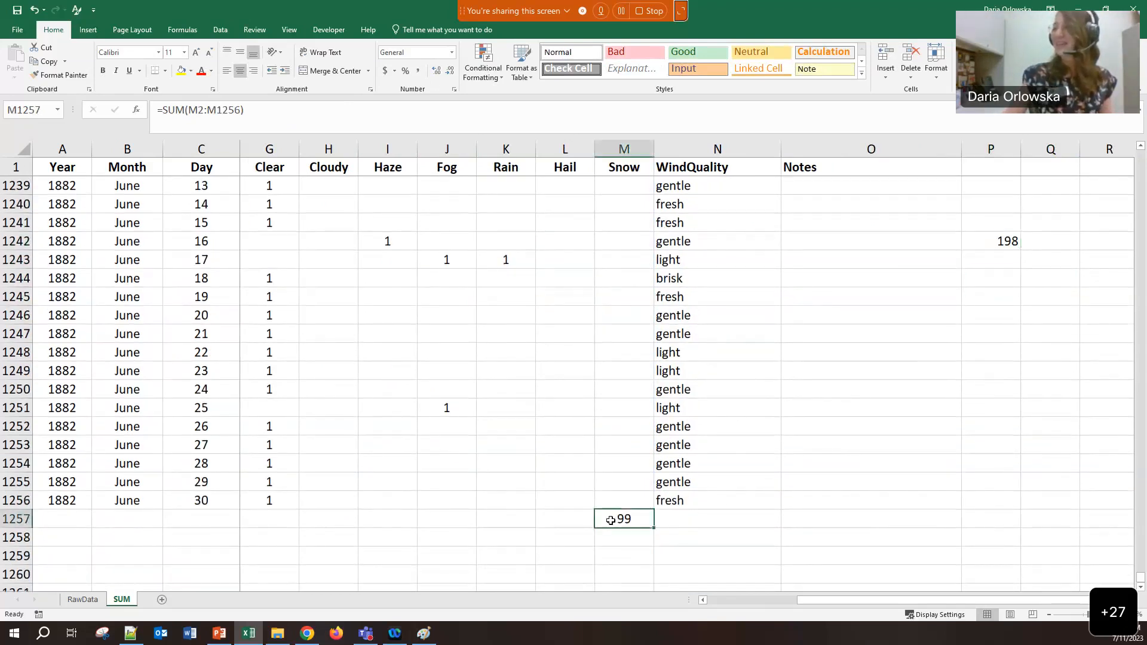
pyautogui.click(1010, 245)
pyautogui.click(619, 517)
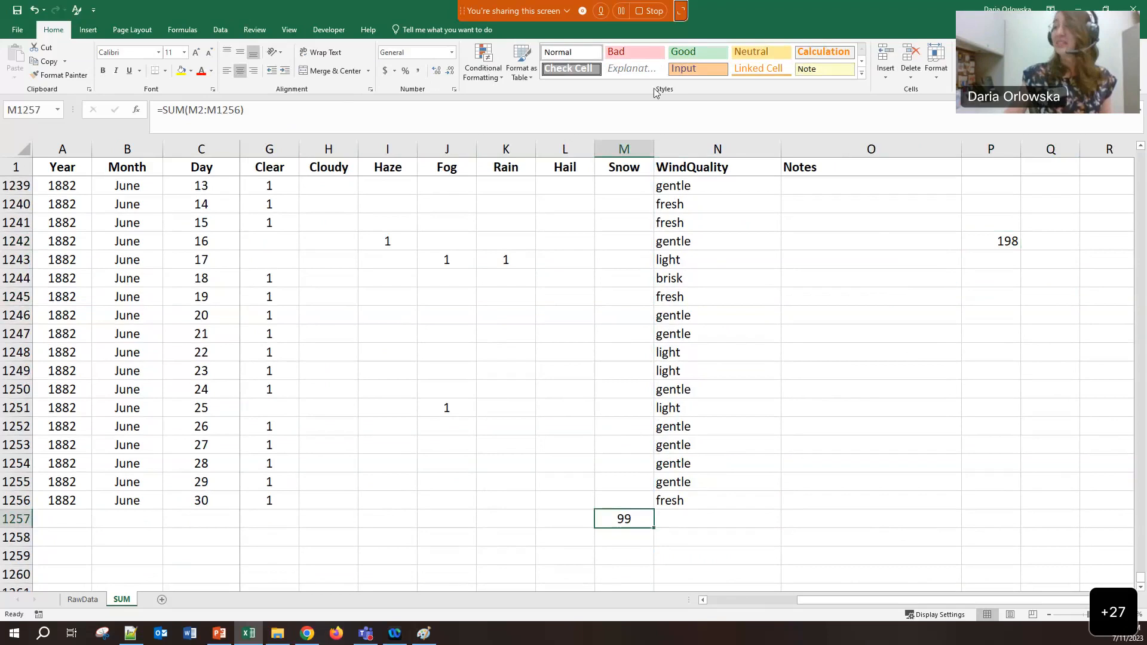
pyautogui.scroll(2, 628, 221)
pyautogui.scroll(-1, 635, 236)
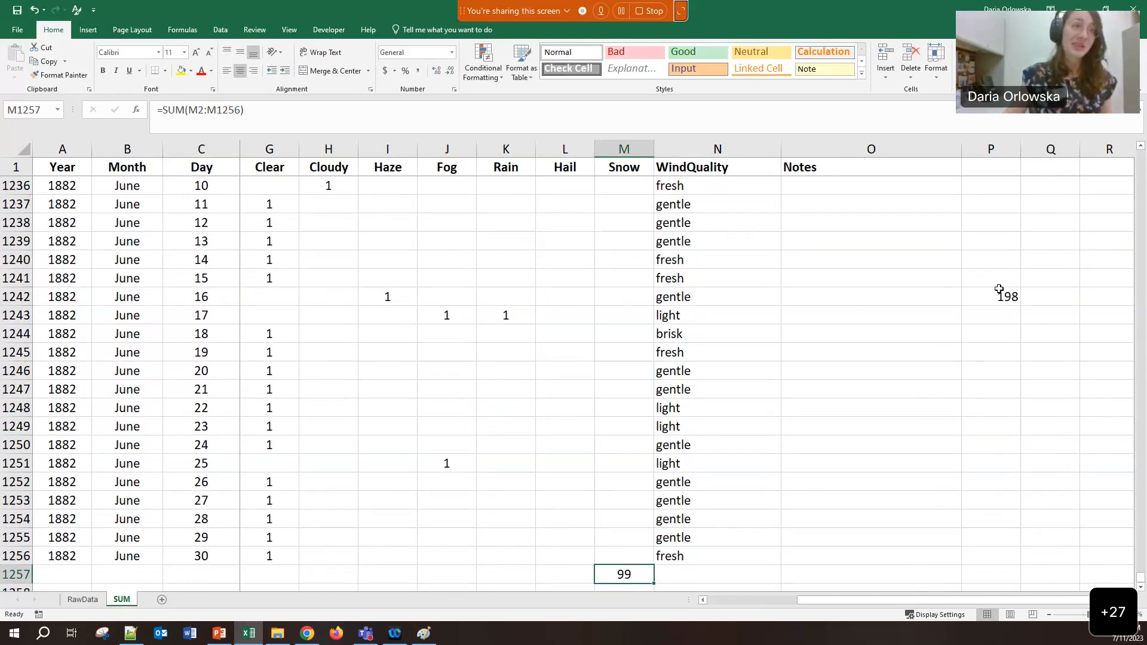
# Delete the 198 test total from P1242 and go back to M1257's total of 99
pyautogui.click(998, 291)
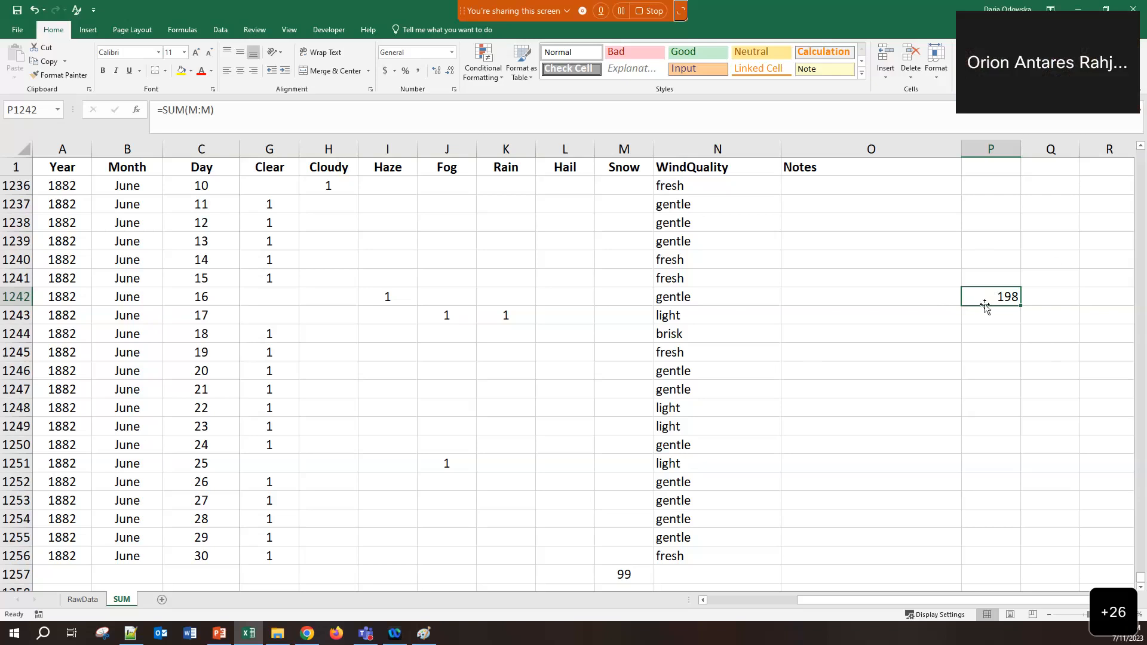
pyautogui.press('Delete')
pyautogui.click(630, 574)
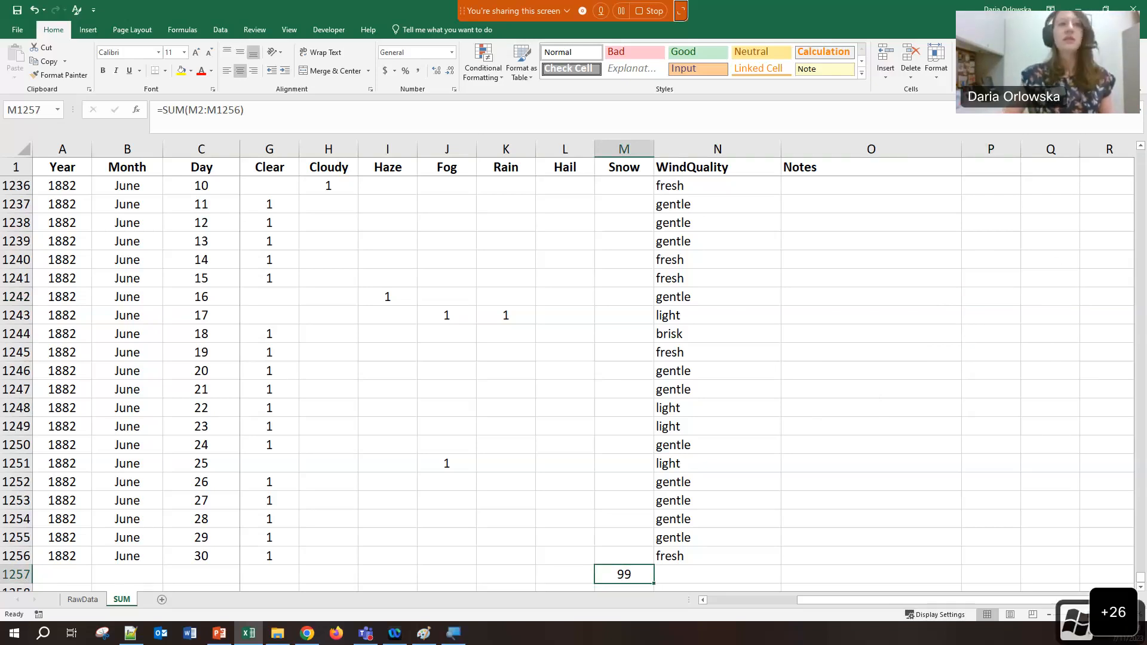
# Change M1257's formula from =SUM(M2:M1256) to =SUM(M:M), creating a circular reference
pyautogui.press('super+plus')
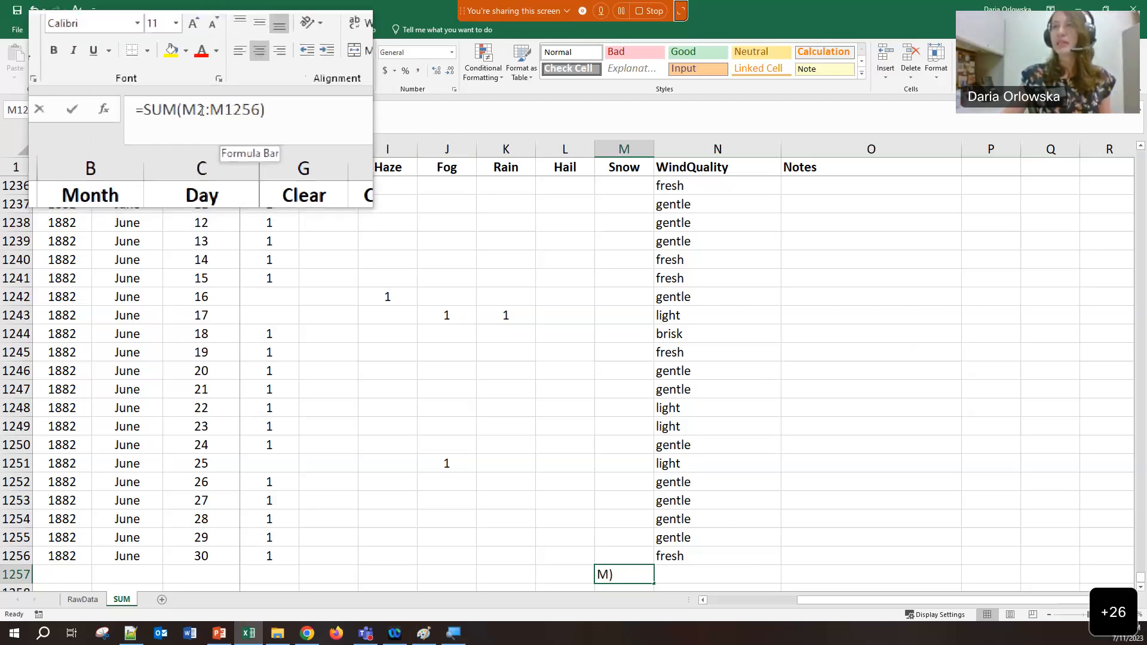
pyautogui.click(204, 110)
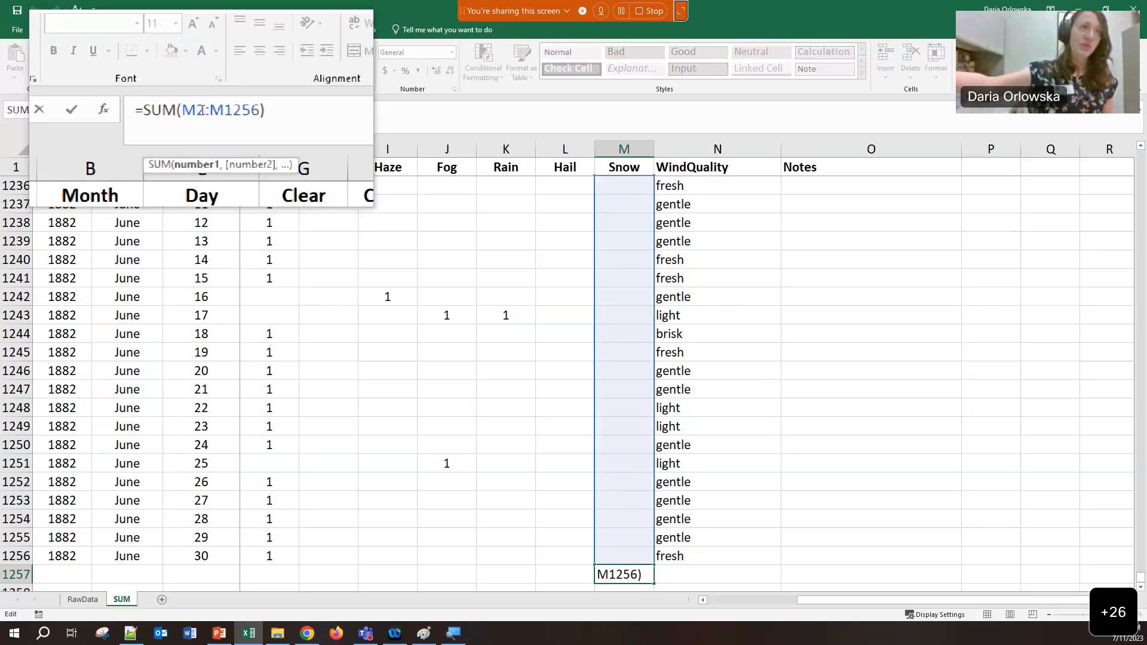
pyautogui.press('BackSpace')
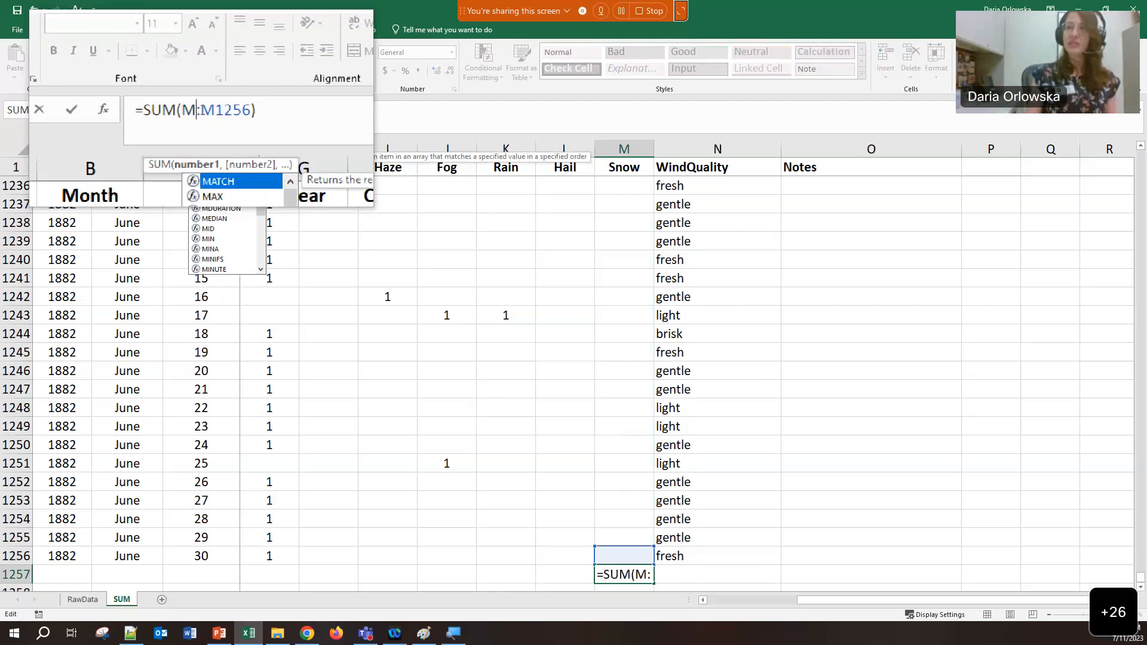
pyautogui.write('1178')
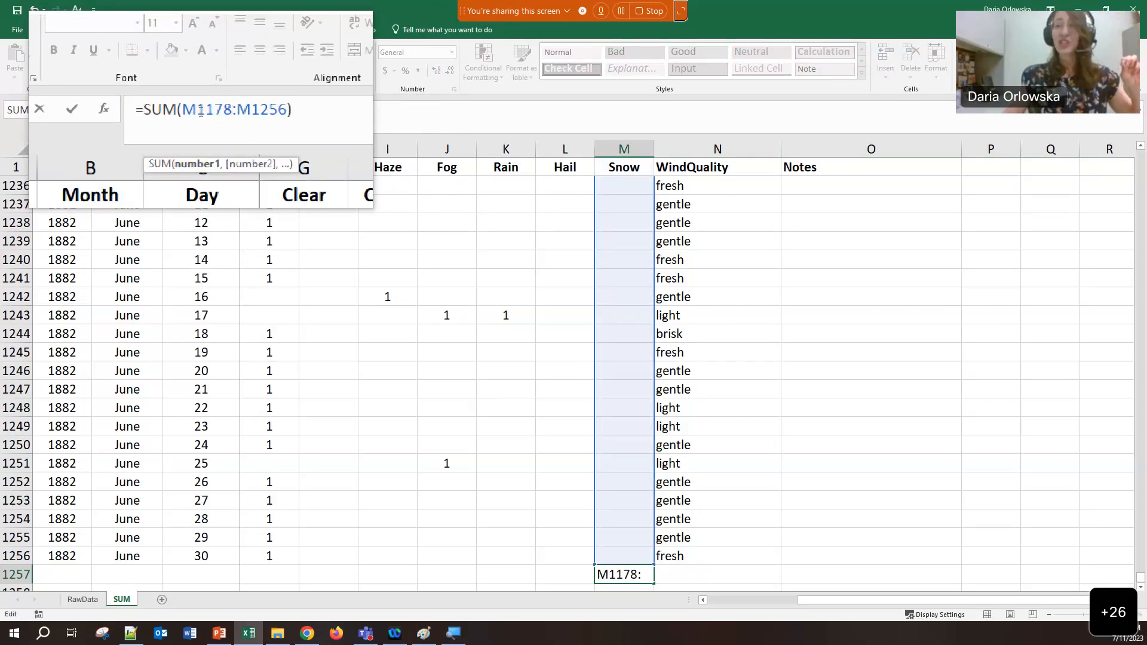
pyautogui.moveTo(201, 111); pyautogui.dragTo(220, 113)
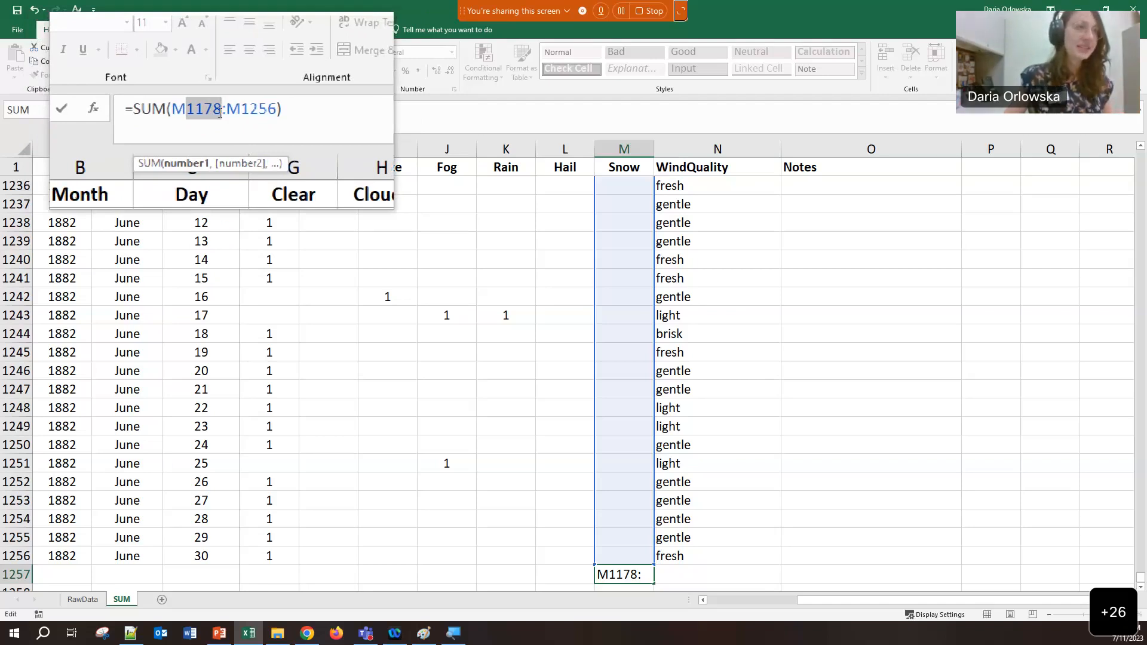
pyautogui.write('2')
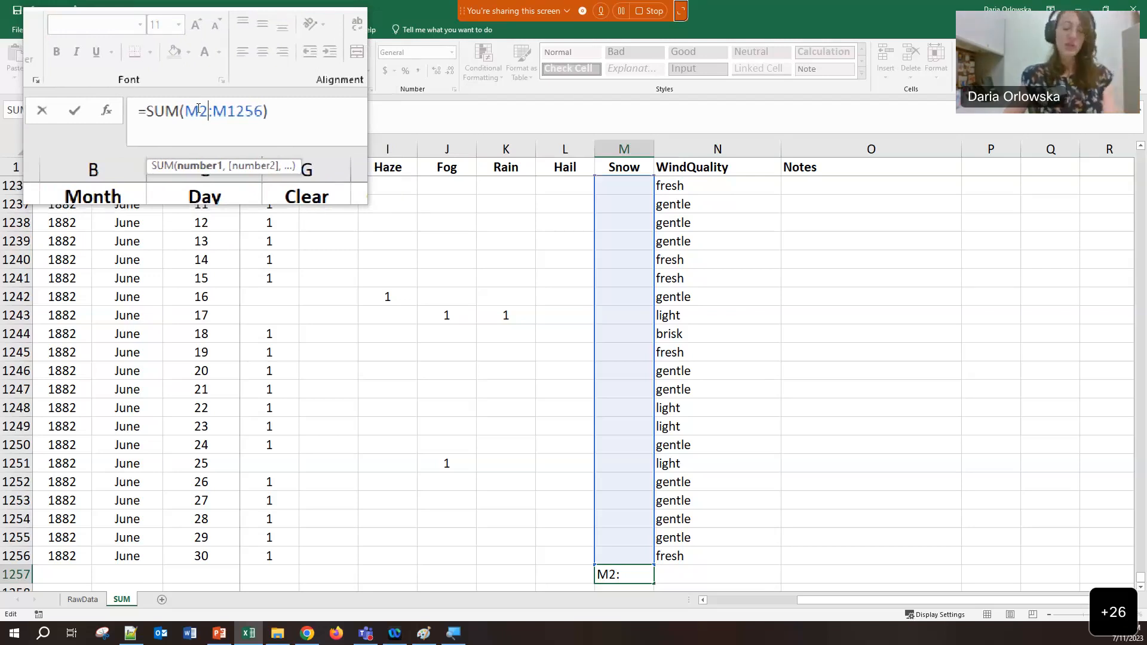
pyautogui.moveTo(199, 108); pyautogui.dragTo(231, 110)
pyautogui.press('Delete')
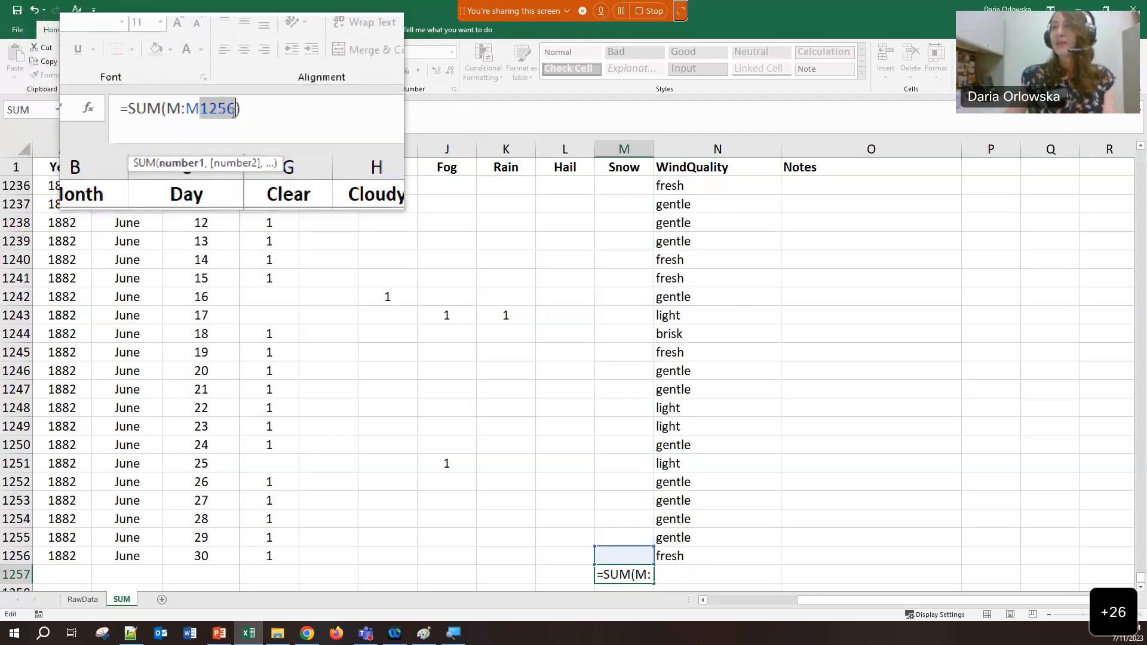
pyautogui.press('Delete')
pyautogui.click(230, 108)
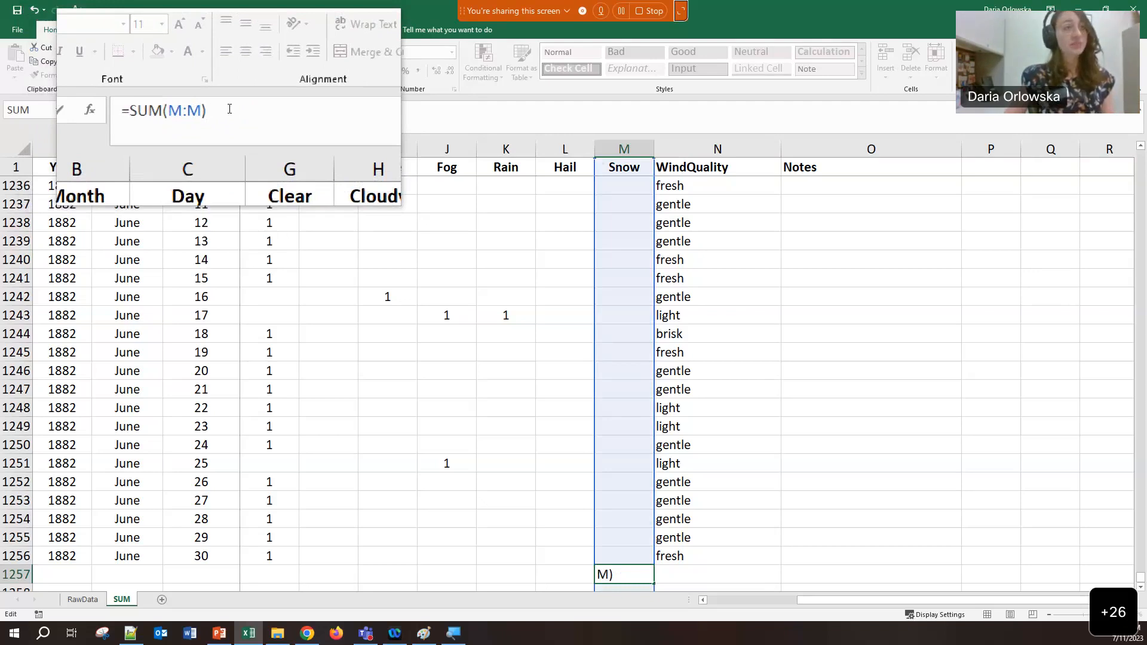
pyautogui.press('Return')
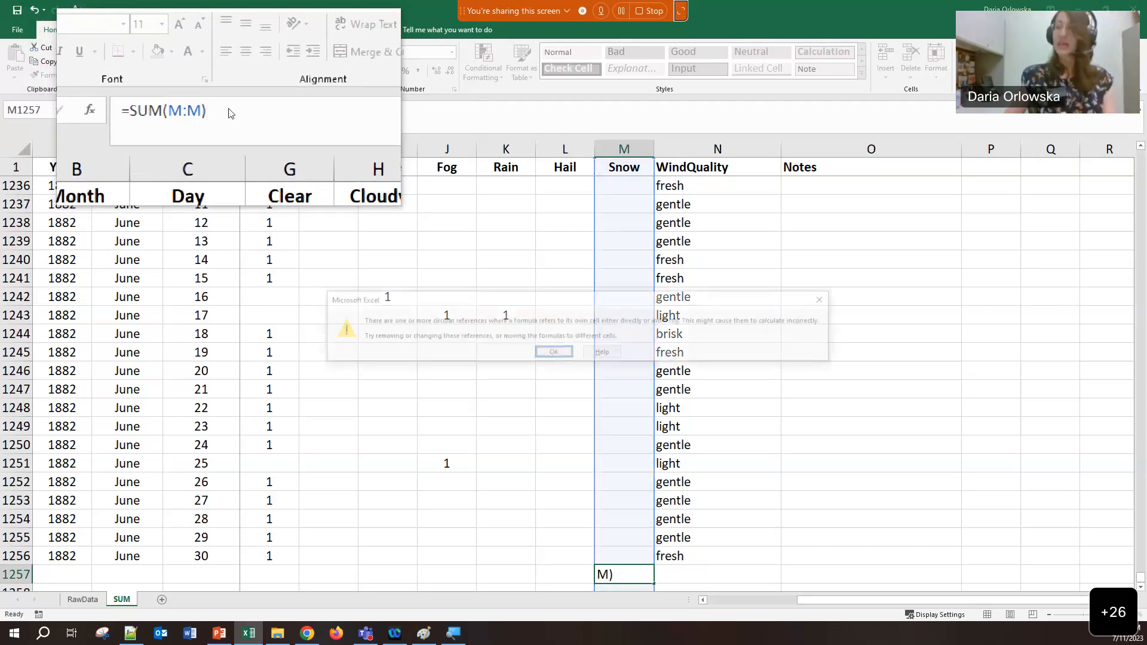
# Dismiss the circular-reference warning and erase the =SUM(M:M) formula from M1257
pyautogui.click(559, 351)
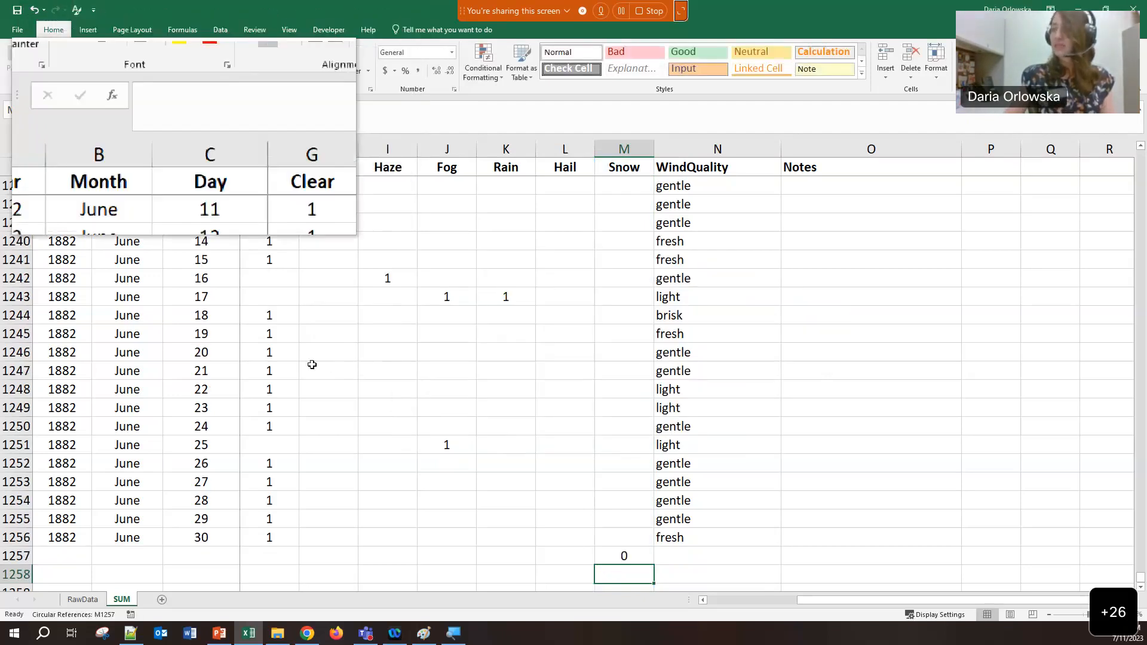
pyautogui.press('Up')
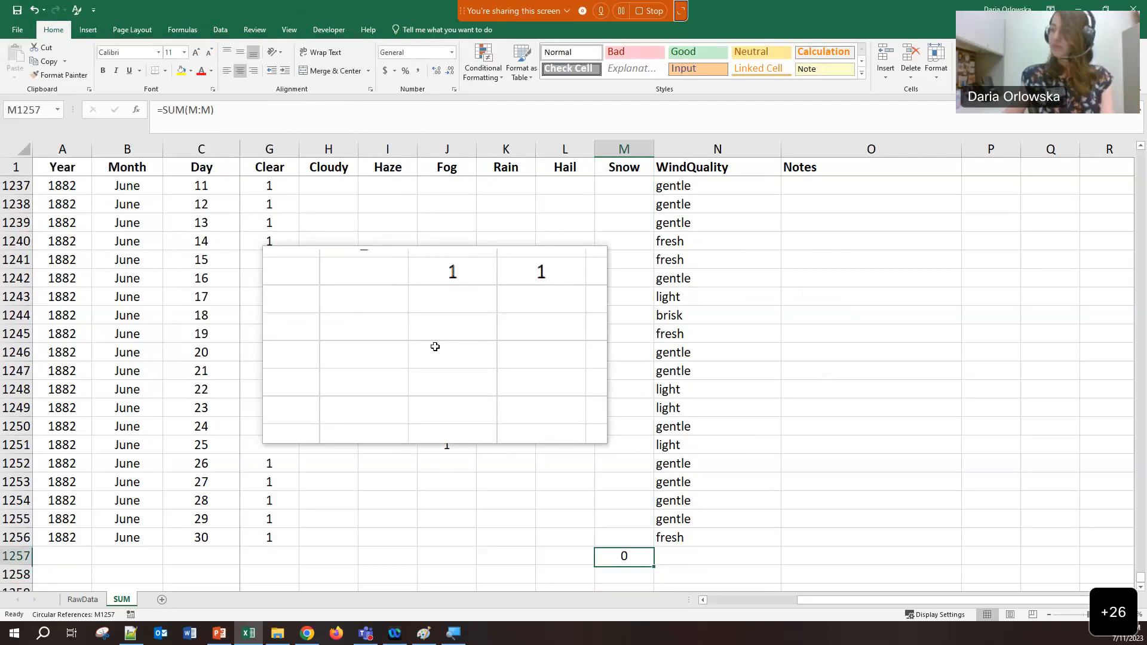
pyautogui.click(218, 111)
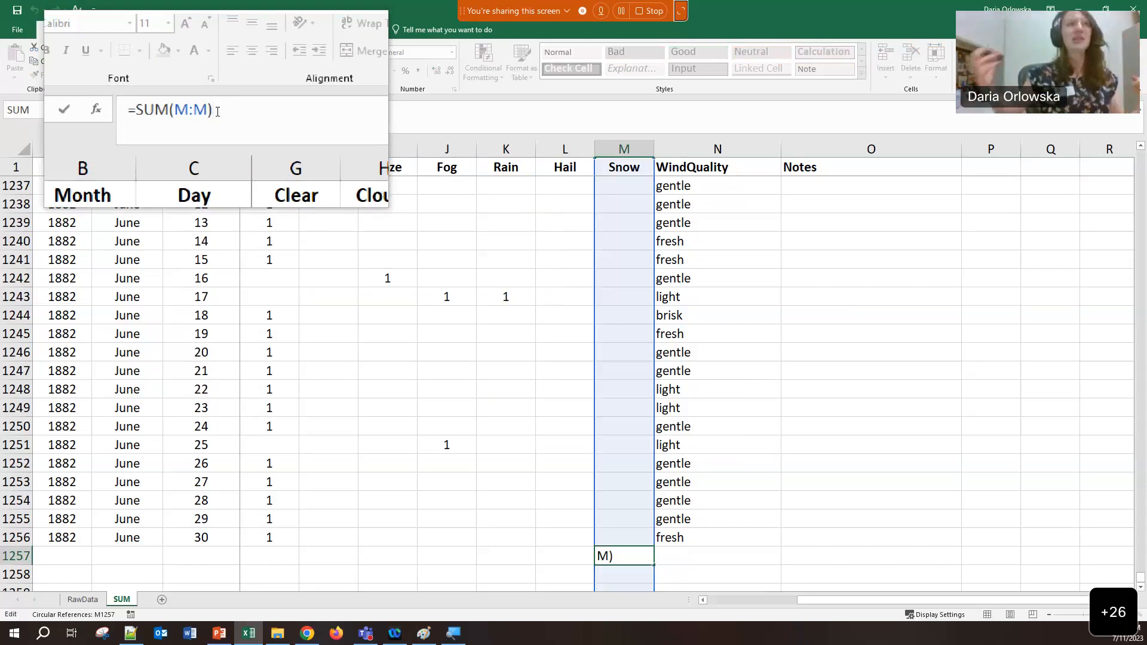
pyautogui.moveTo(218, 112); pyautogui.dragTo(185, 121)
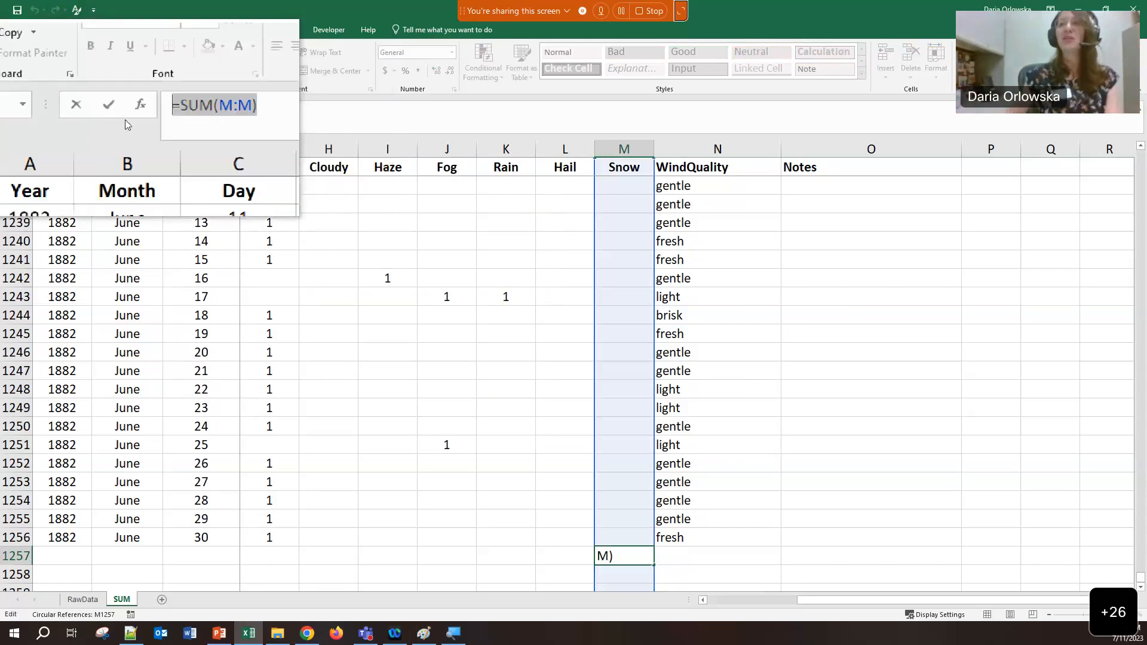
pyautogui.press('BackSpace')
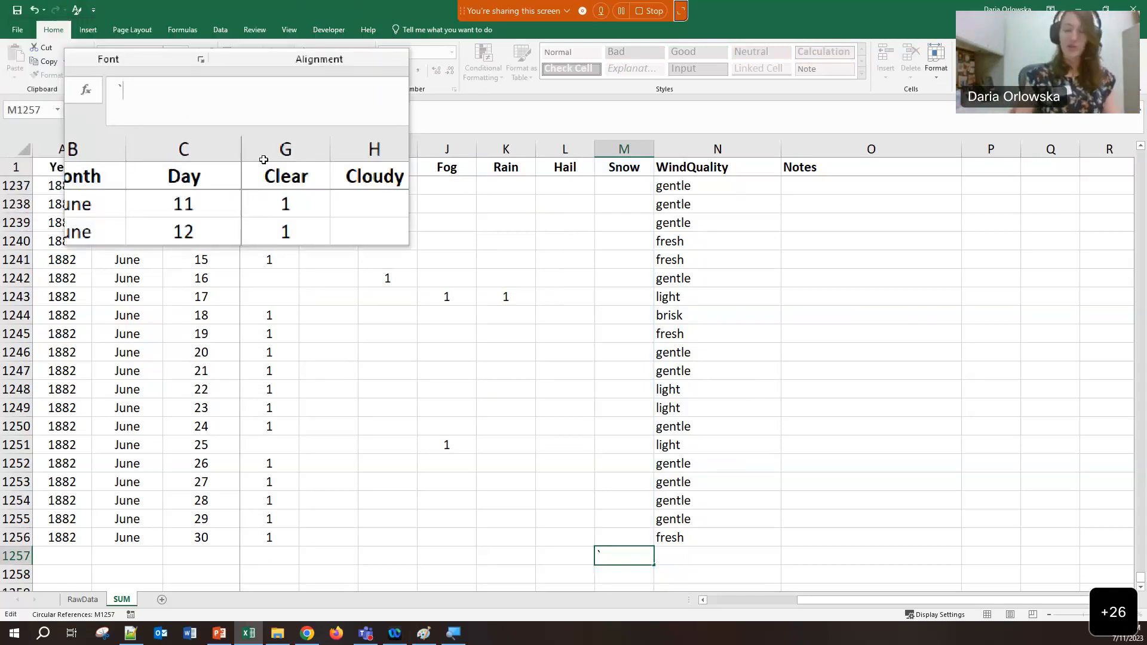
pyautogui.press('Tab')
pyautogui.click(887, 280)
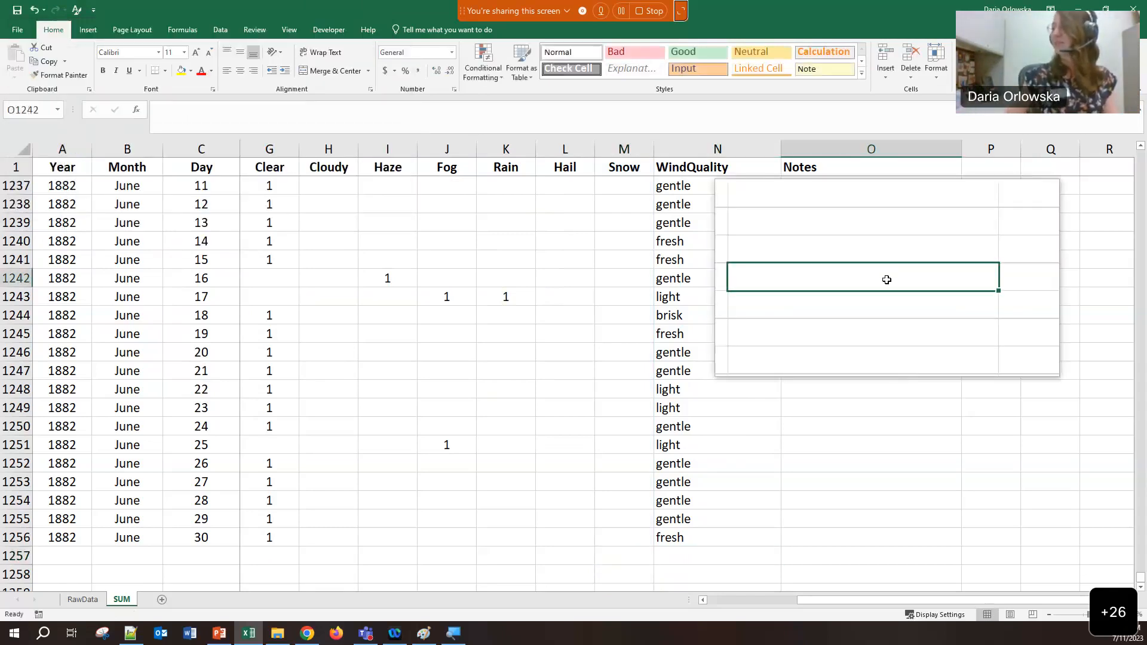
# Enter =SUM(M:M) in O1242 under Notes to show the Snow total of 99
pyautogui.write('=')
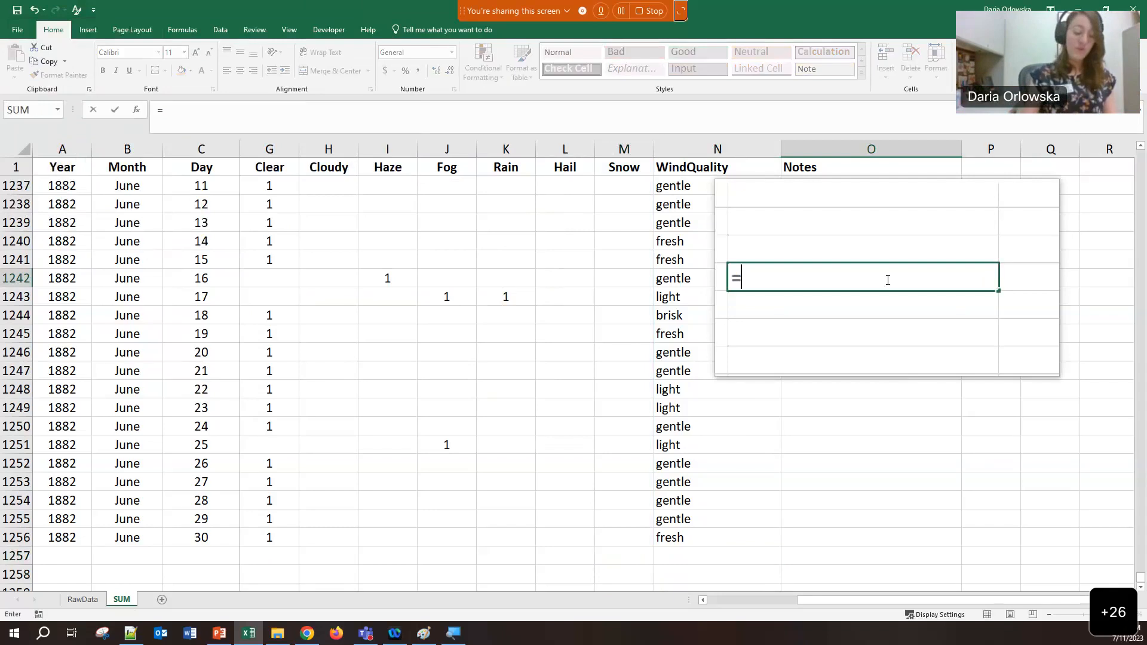
pyautogui.write('SUM(')
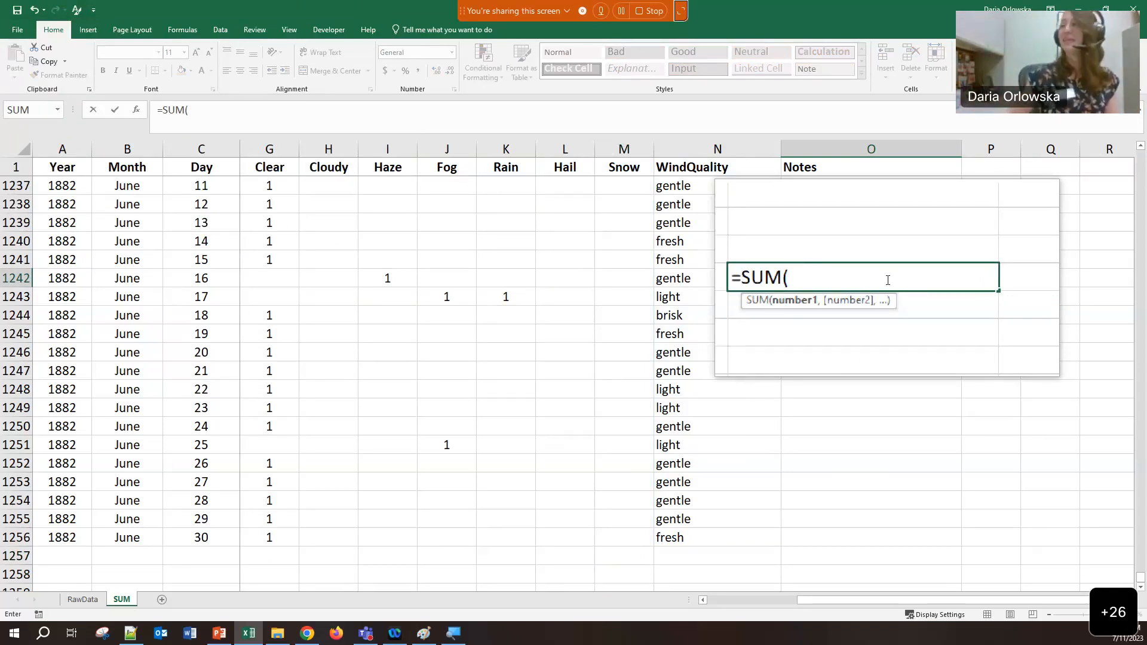
pyautogui.write('M:M)')
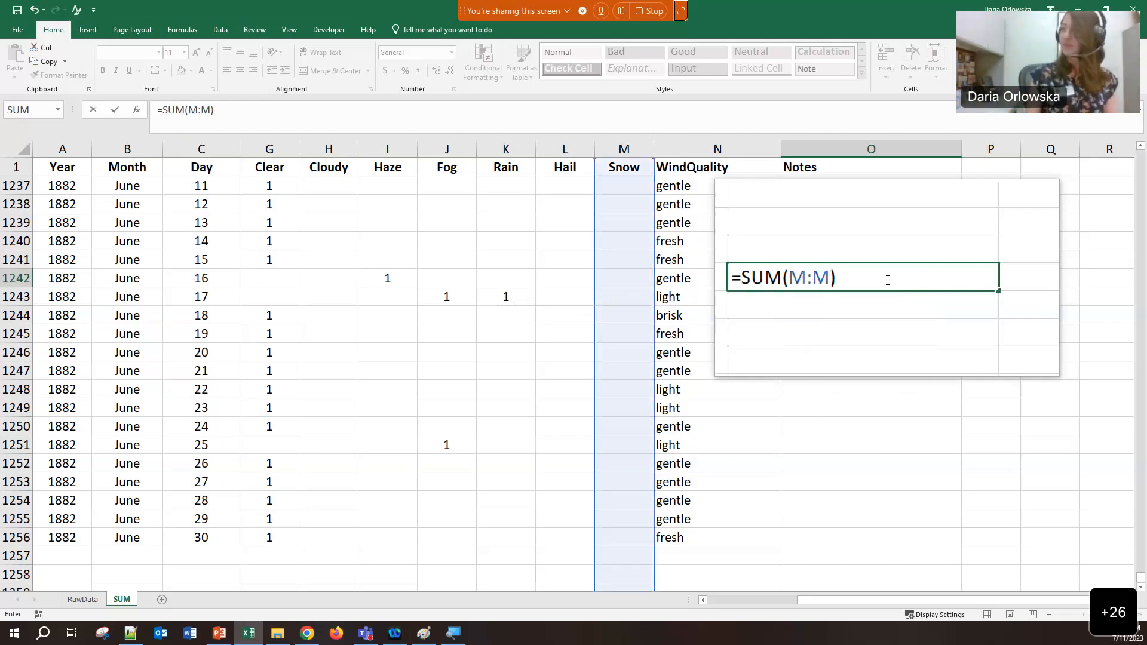
pyautogui.press('Return')
pyautogui.click(887, 279)
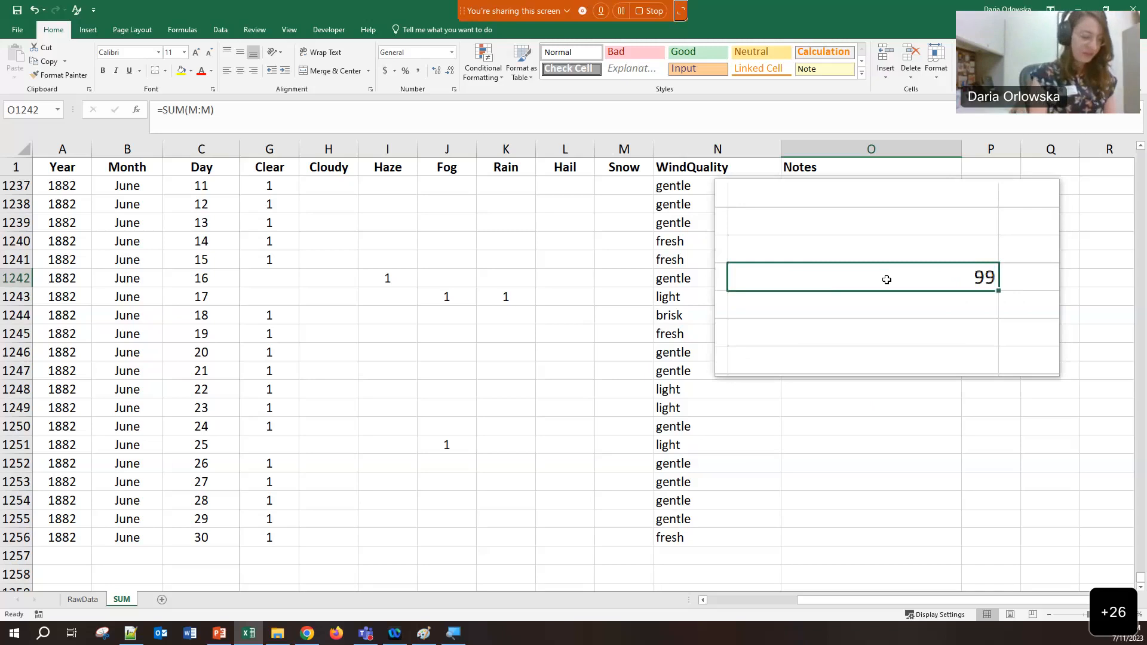
pyautogui.press('super+Escape')
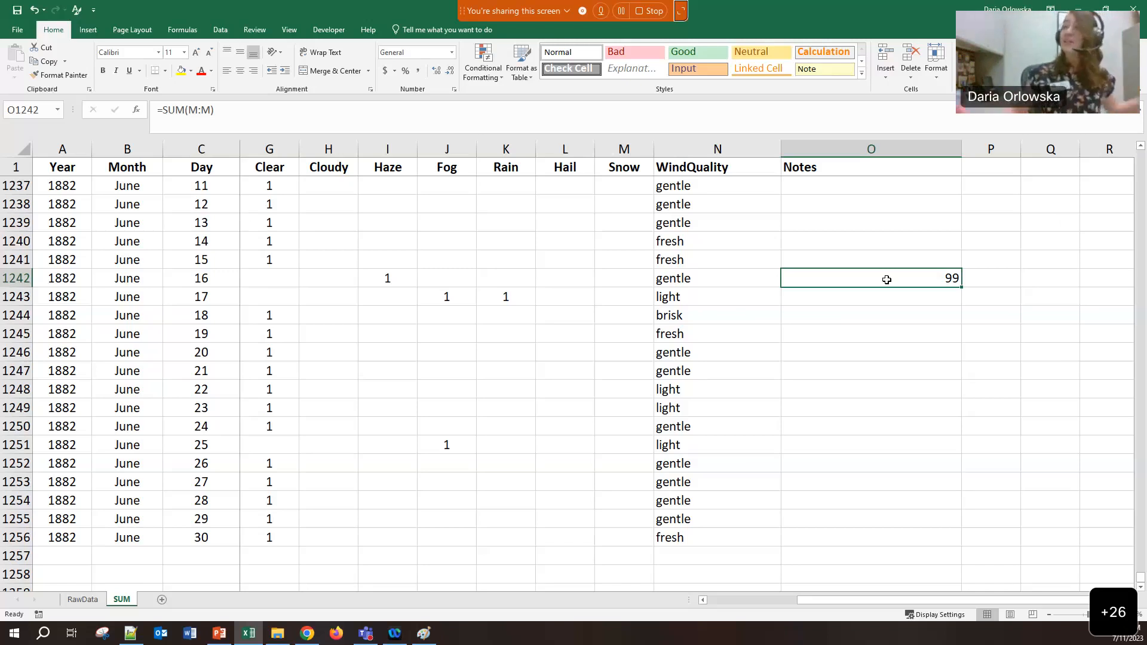
pyautogui.click(101, 600)
# Check the 20 February 1882 snow value and a day's remark on the SUM sheet, then open RawData
pyautogui.click(111, 600)
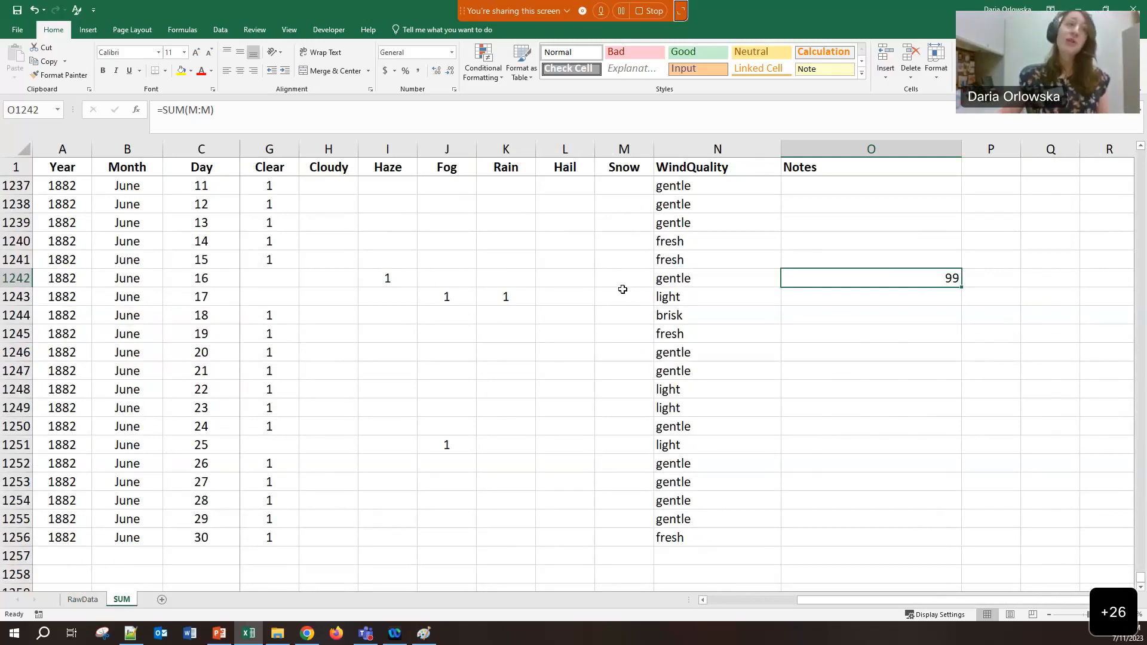
pyautogui.scroll(13, 623, 289)
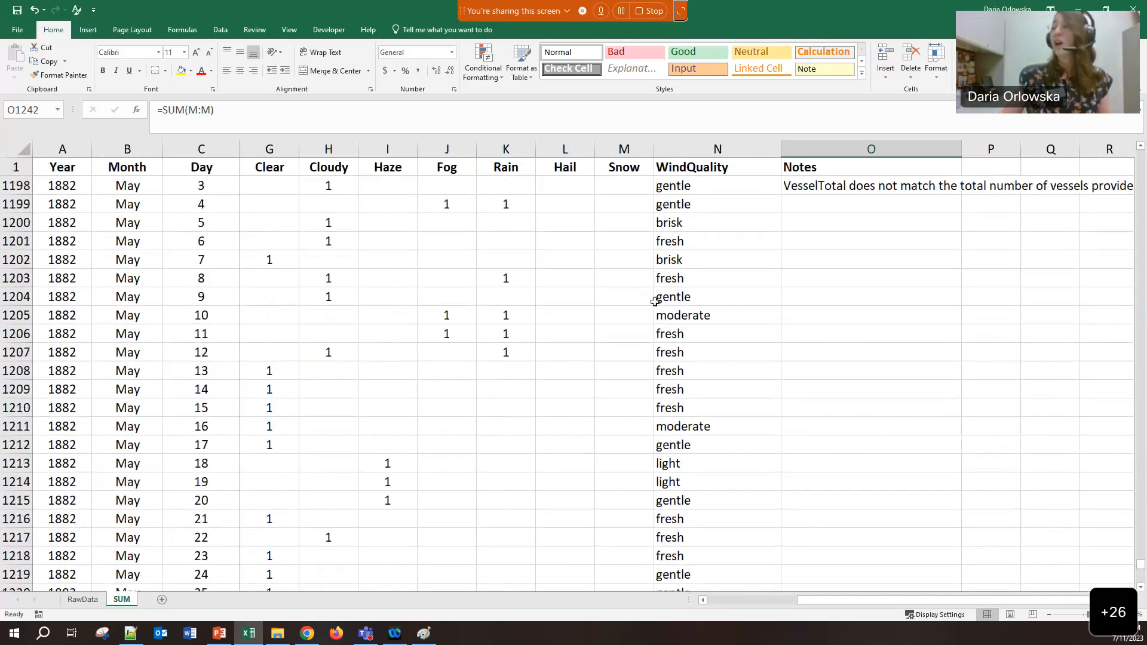
pyautogui.scroll(20, 585, 508)
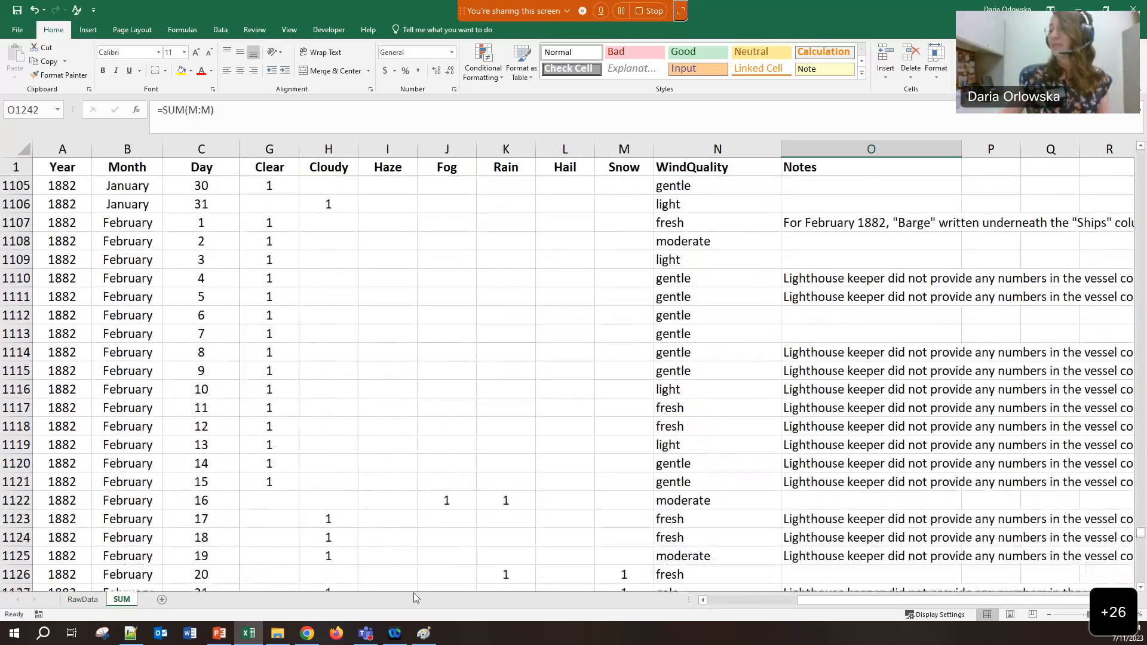
pyautogui.click(604, 518)
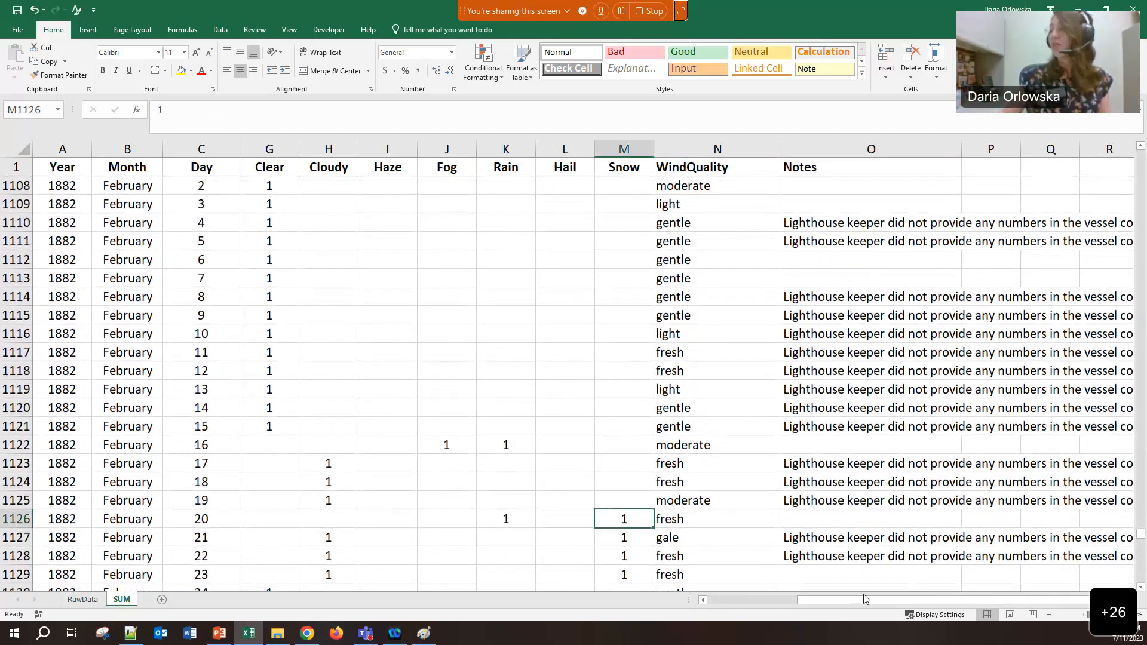
pyautogui.moveTo(866, 600); pyautogui.dragTo(776, 600)
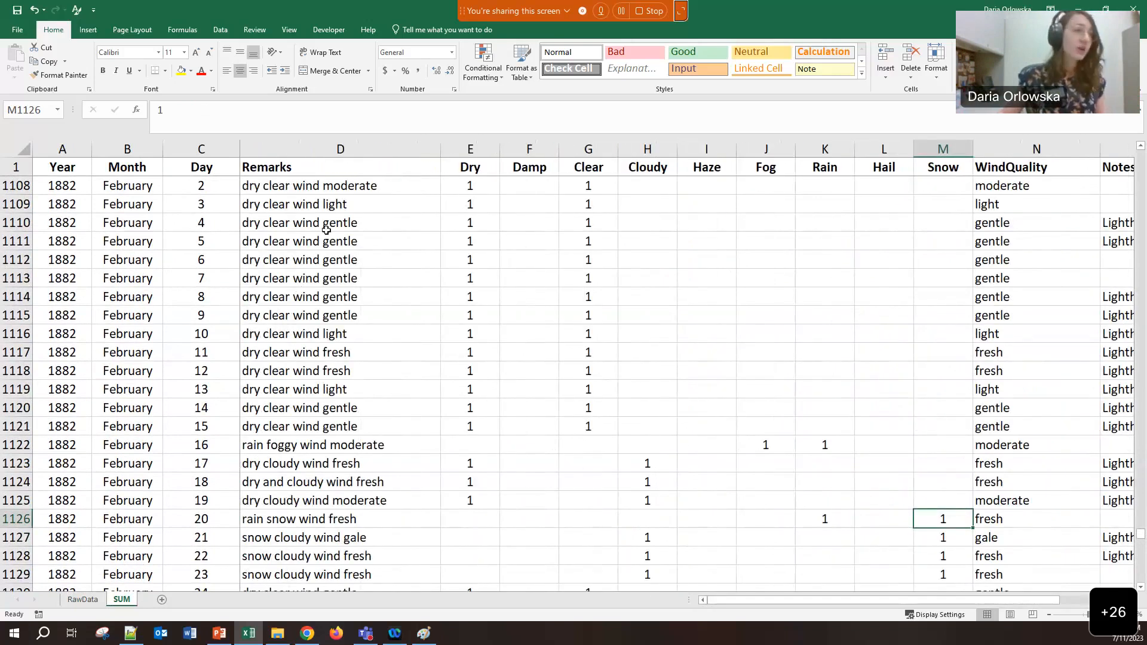
pyautogui.click(295, 333)
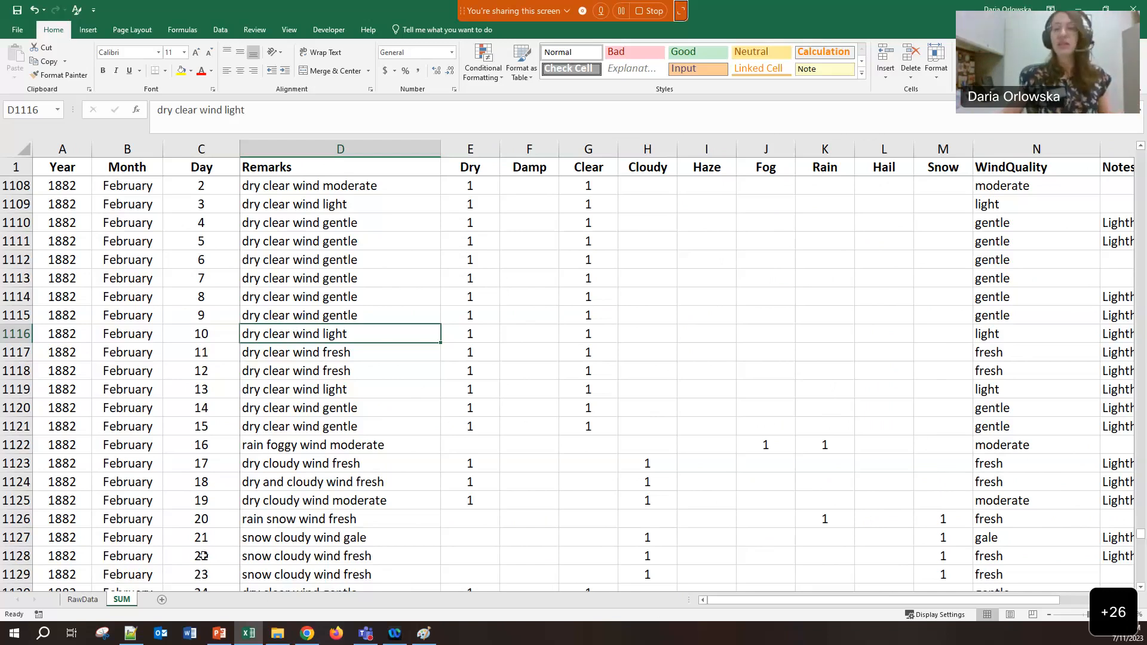
pyautogui.click(89, 607)
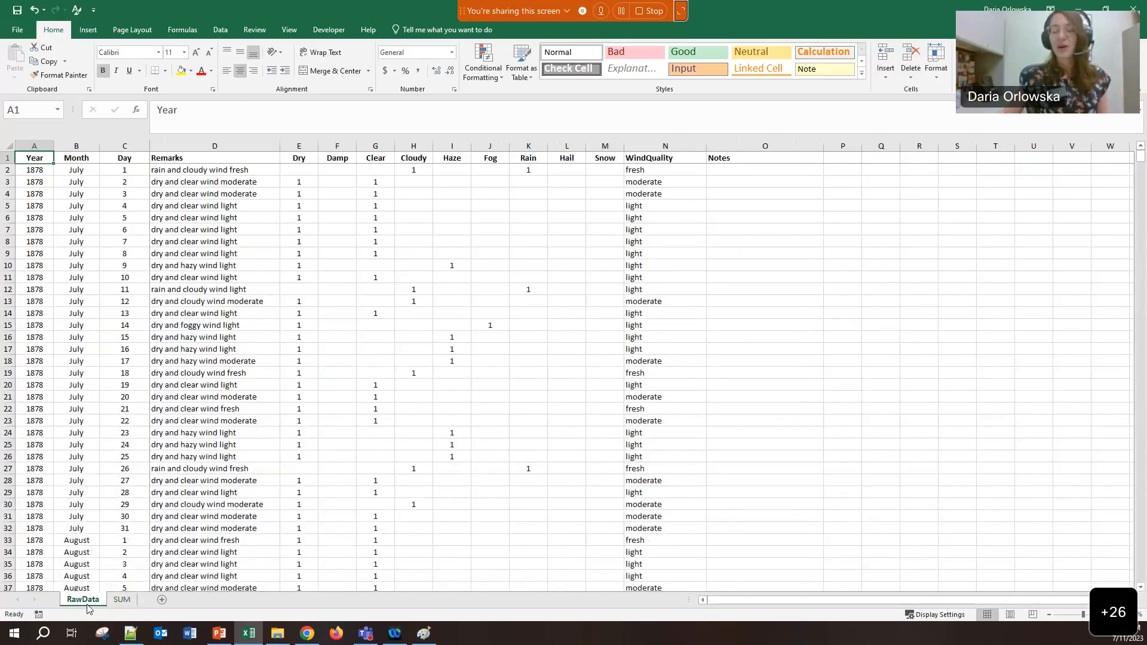
# Copy the RawData sheet to the end of the workbook and name the copy Formating
pyautogui.rightClick(88, 607)
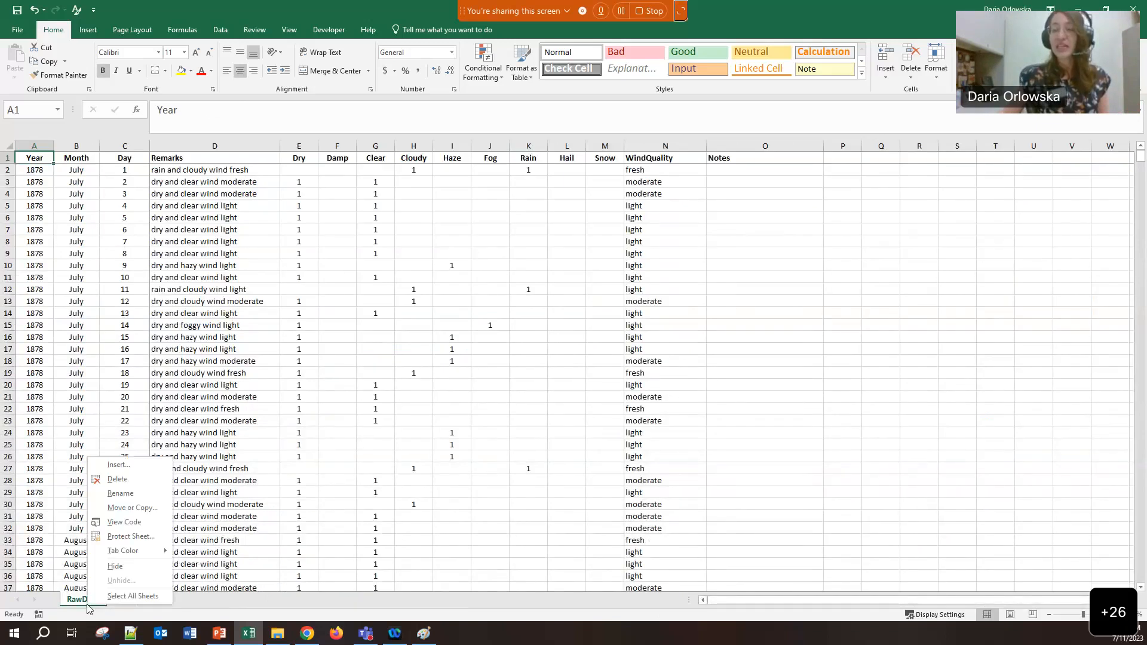
pyautogui.click(126, 509)
pyautogui.click(56, 505)
pyautogui.click(60, 556)
pyautogui.click(131, 573)
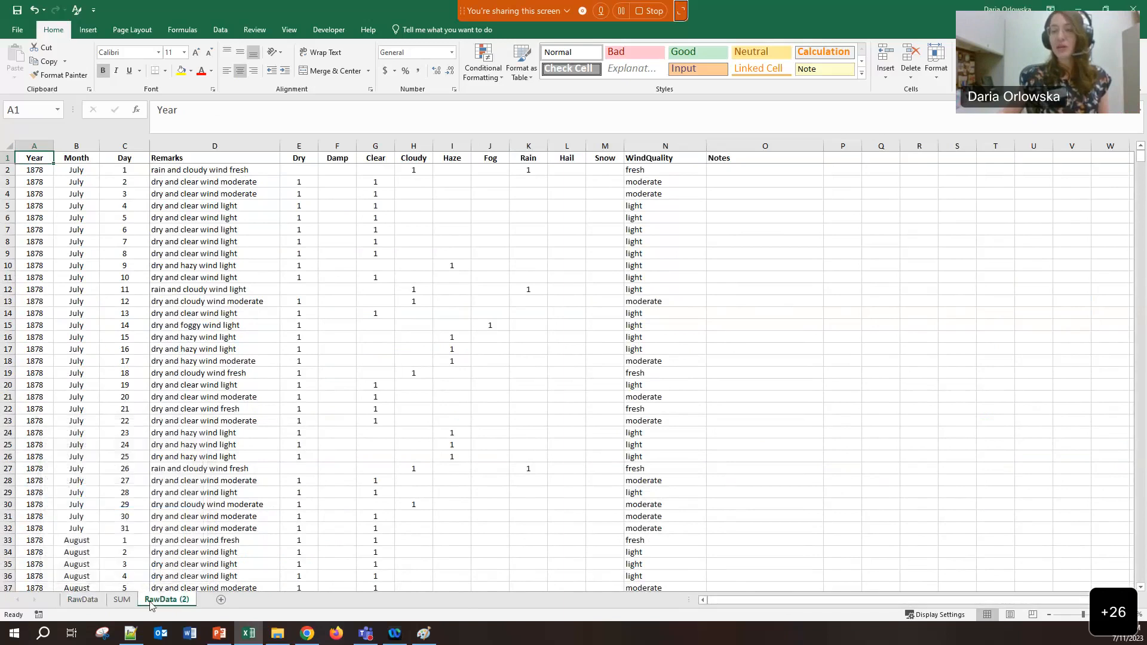
pyautogui.doubleClick(151, 600)
pyautogui.write('Formating')
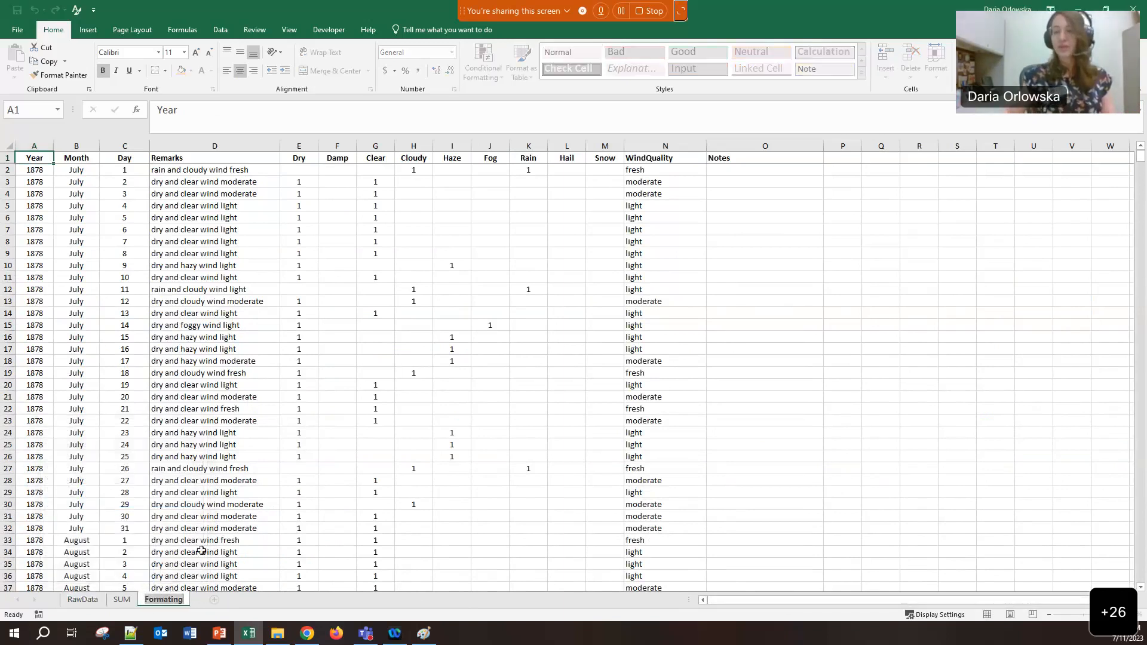
pyautogui.click(248, 524)
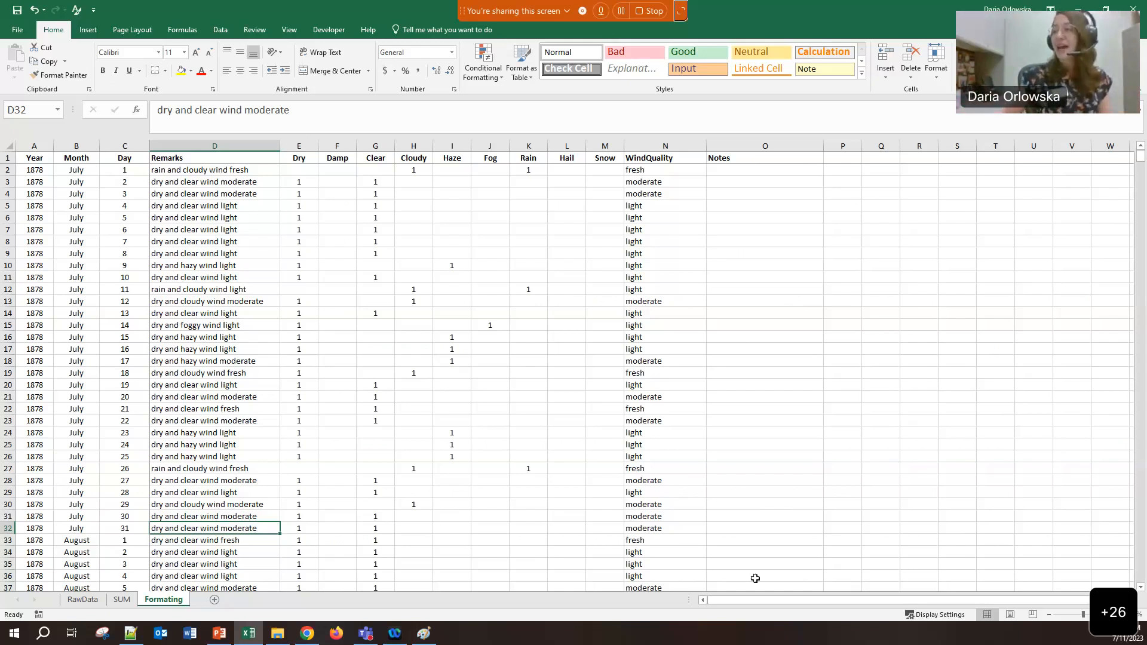
# Inspect the July 1878 remarks and the 27 October 1878 snow value, keeping its 1
pyautogui.moveTo(589, 233); pyautogui.dragTo(575, 263)
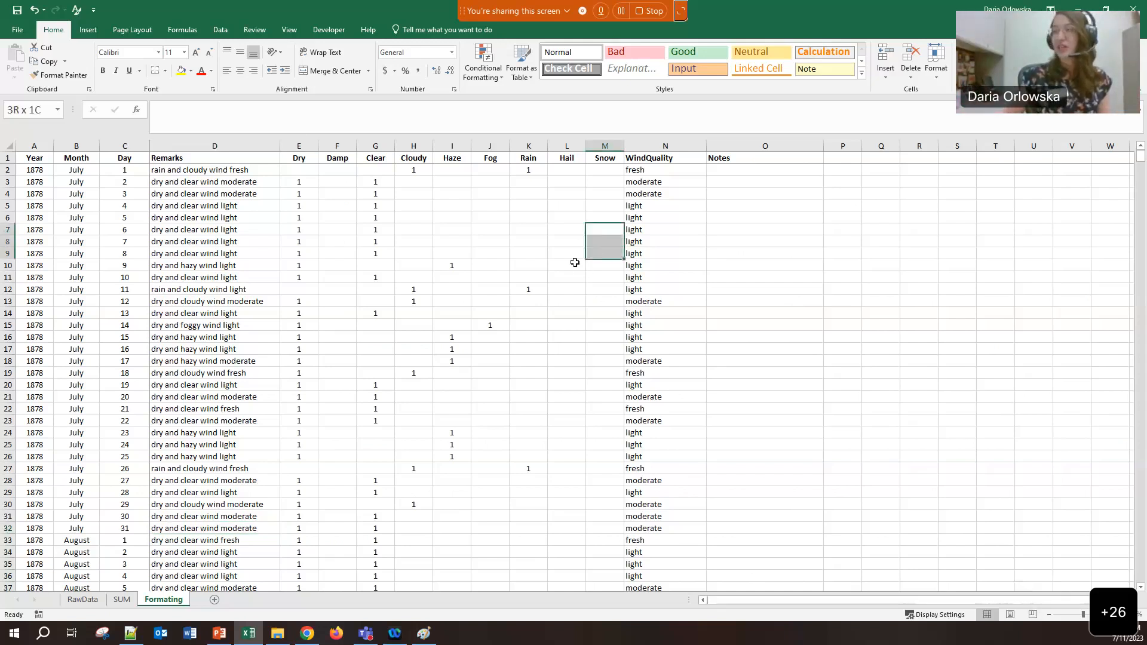
pyautogui.click(418, 313)
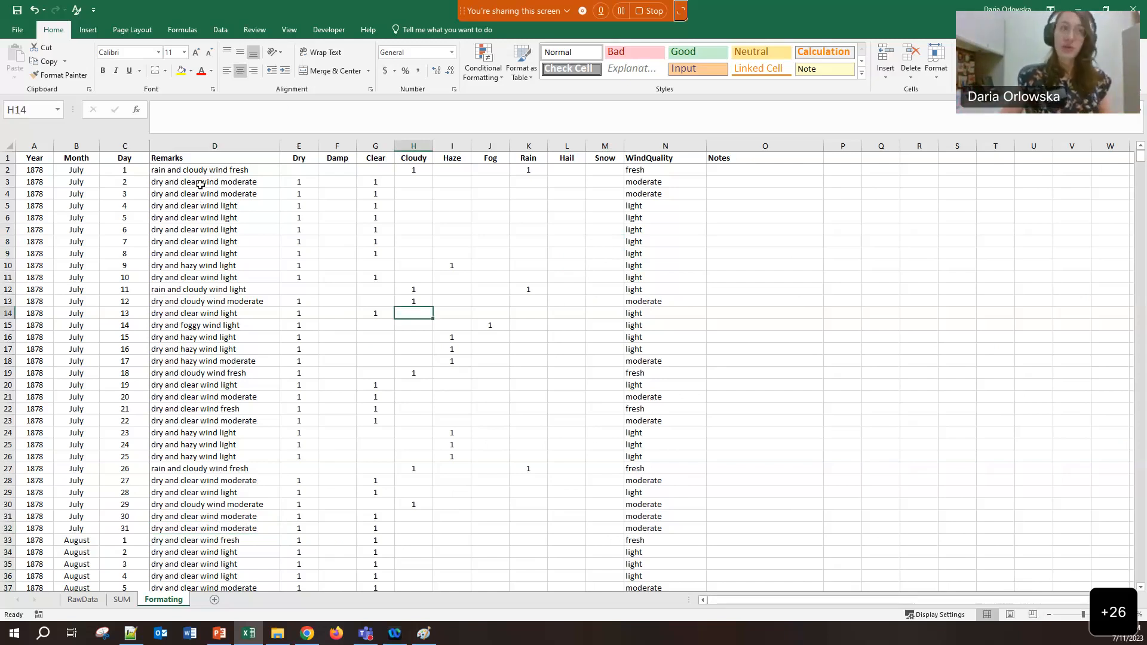
pyautogui.click(200, 216)
pyautogui.click(203, 265)
pyautogui.scroll(-3, 604, 246)
pyautogui.scroll(-20, 605, 245)
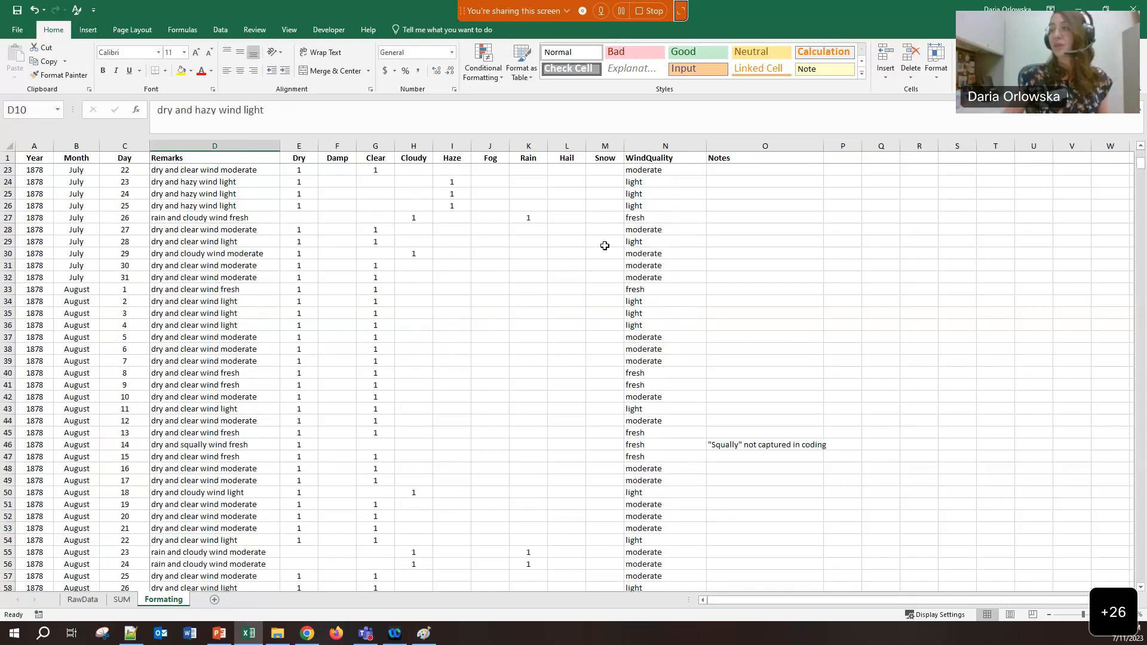
pyautogui.scroll(-8, 605, 245)
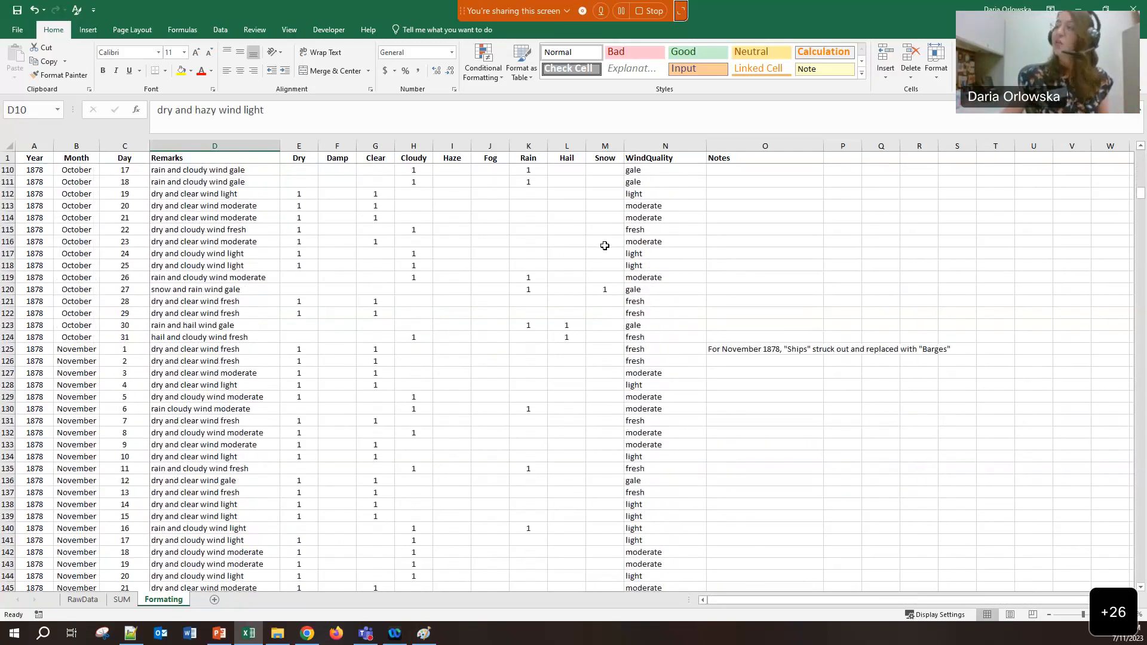
pyautogui.scroll(-1, 605, 246)
pyautogui.click(602, 253)
pyautogui.press('Delete')
pyautogui.press('Down')
pyautogui.press('Down')
pyautogui.hotkey('ctrl', 'z')
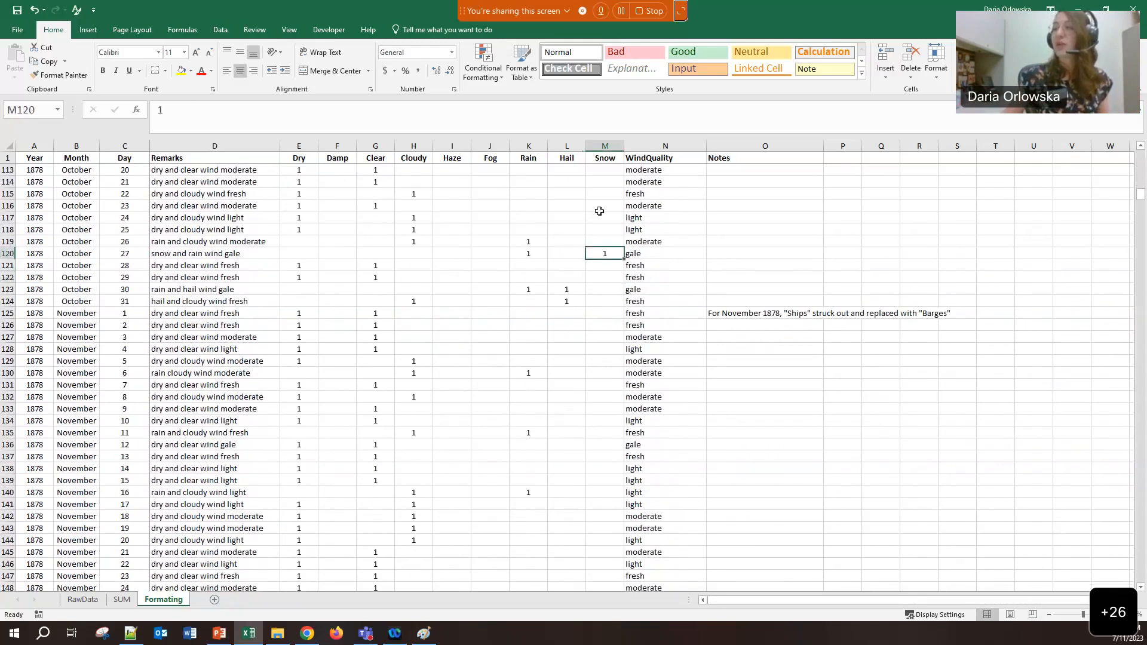
pyautogui.click(602, 142)
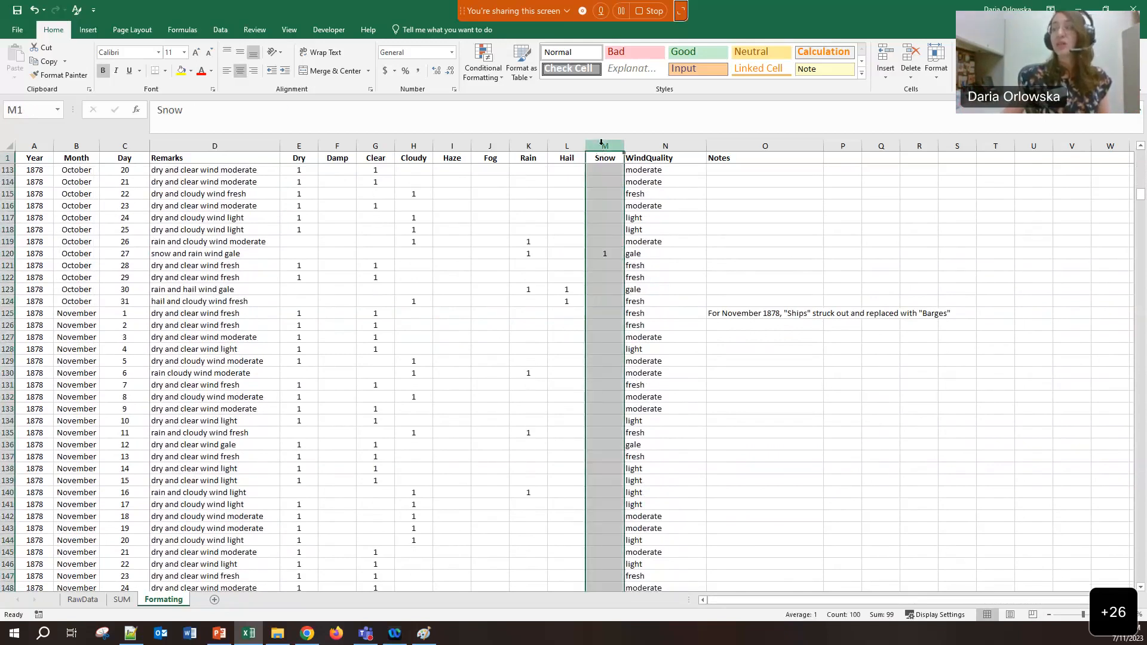
# Recheck the 27 October 1878 snow value of 1, then select all of column M
pyautogui.click(607, 256)
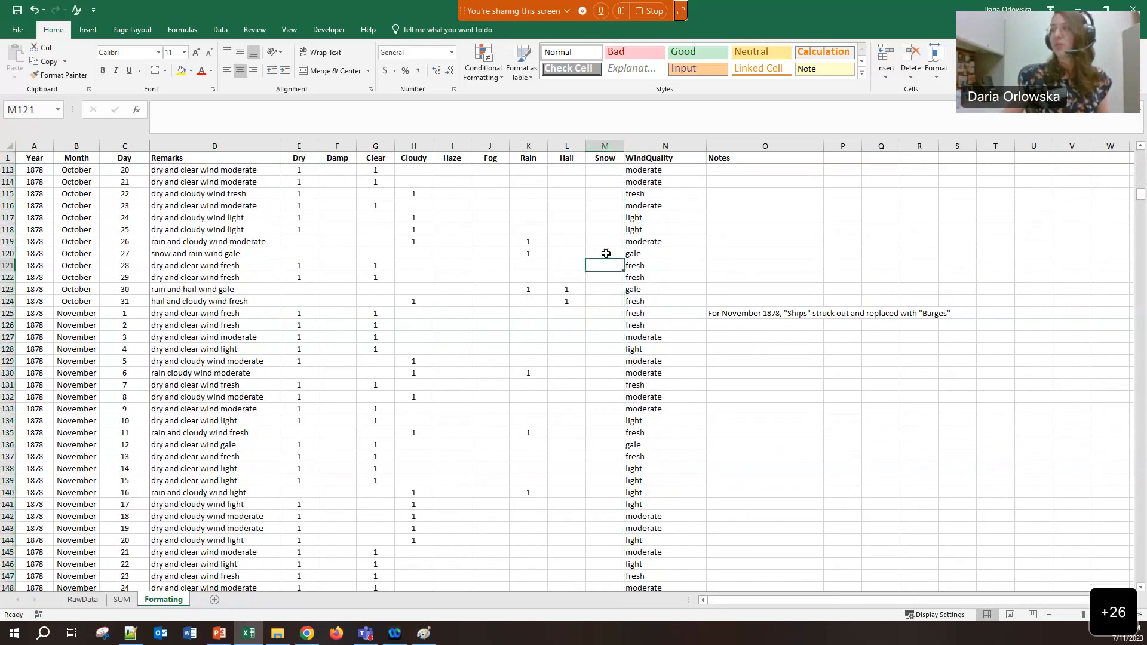
pyautogui.click(178, 246)
pyautogui.click(603, 255)
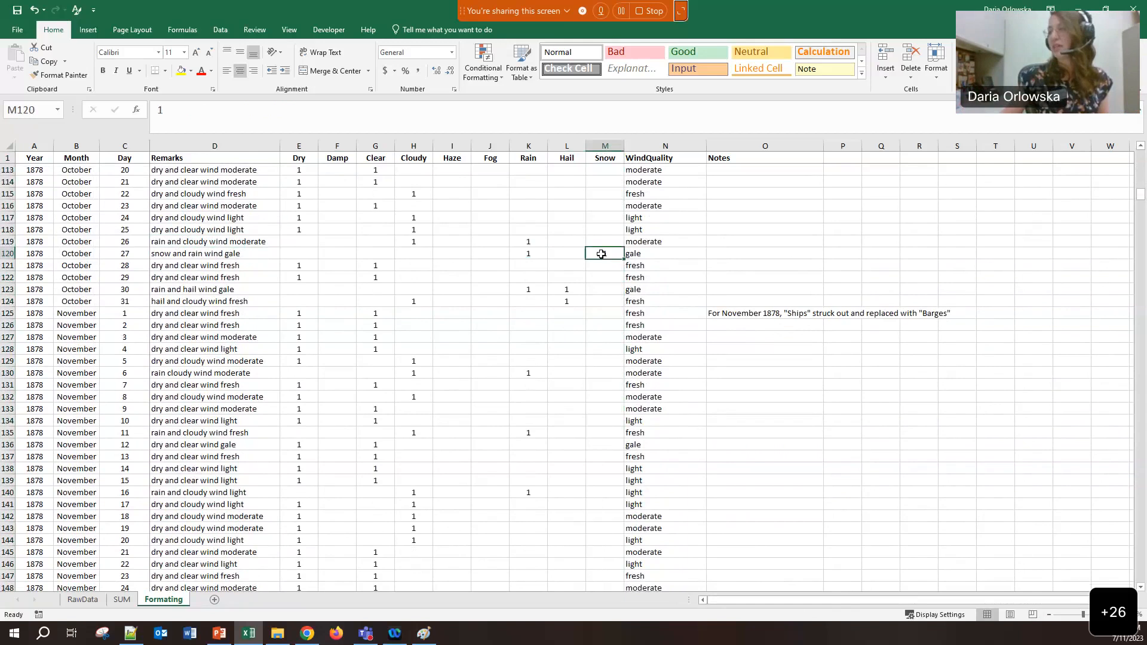
pyautogui.click(597, 145)
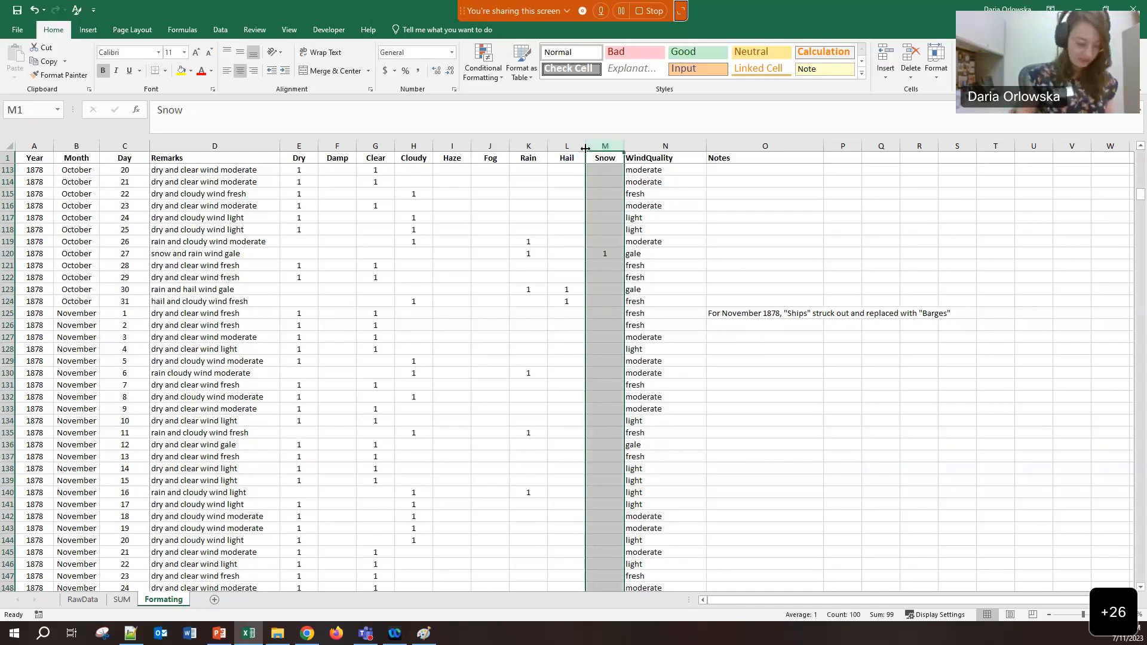
pyautogui.press('super+plus')
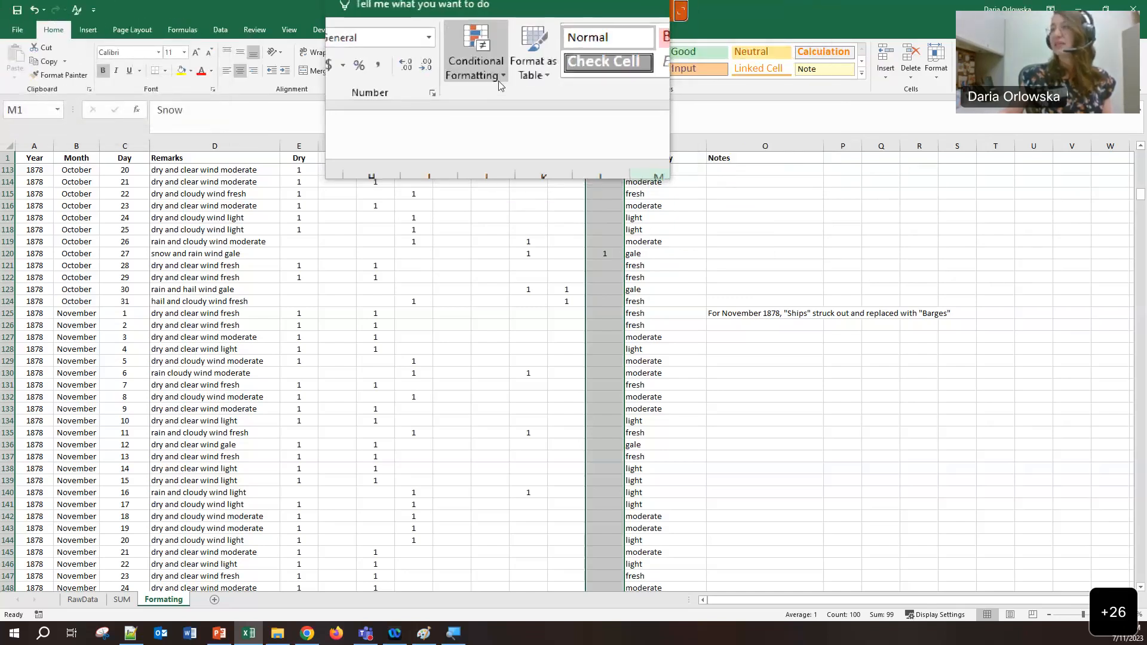
# Add an Equal To 1 rule on the Snow column using Light Red Fill with Dark Red Text
pyautogui.click(500, 80)
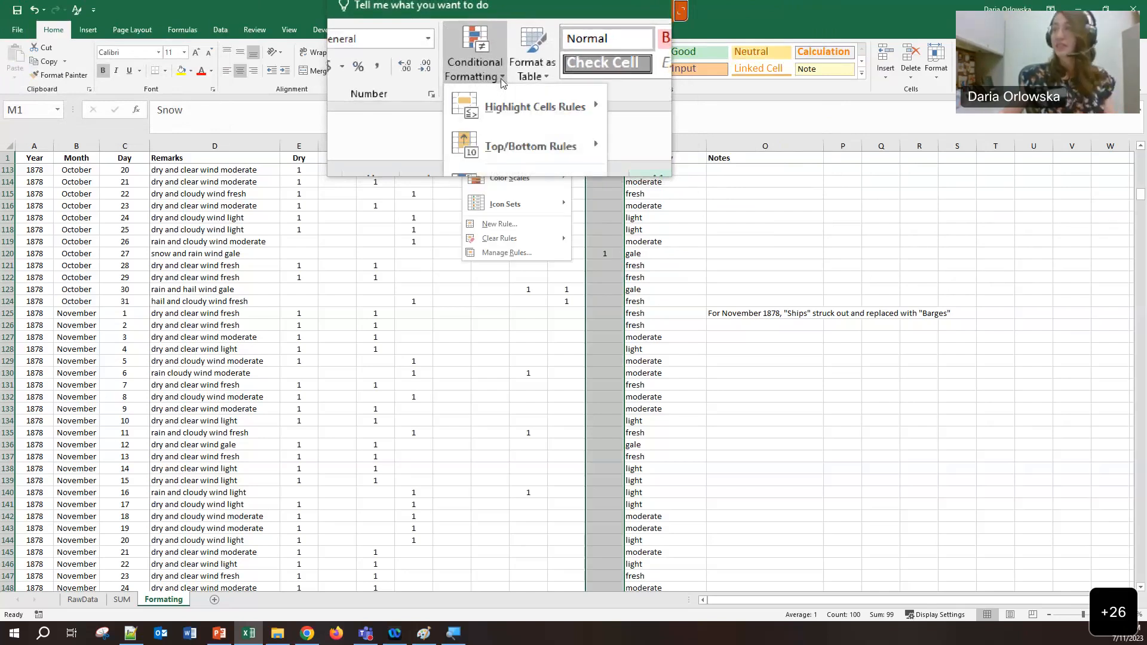
pyautogui.moveTo(505, 105)
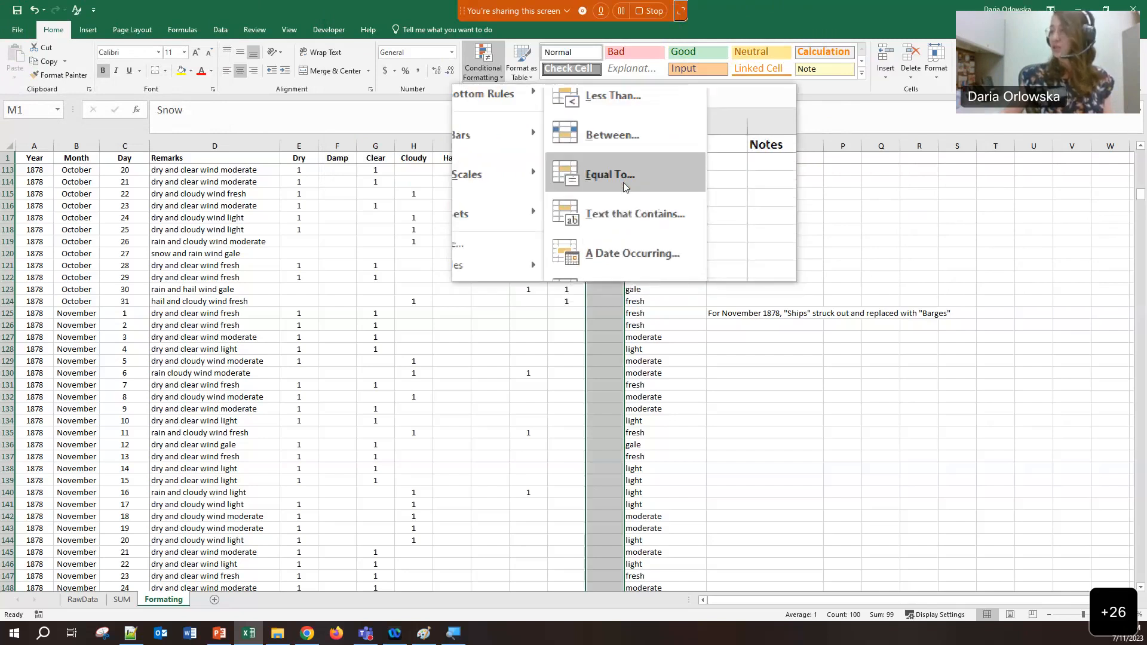
pyautogui.click(623, 183)
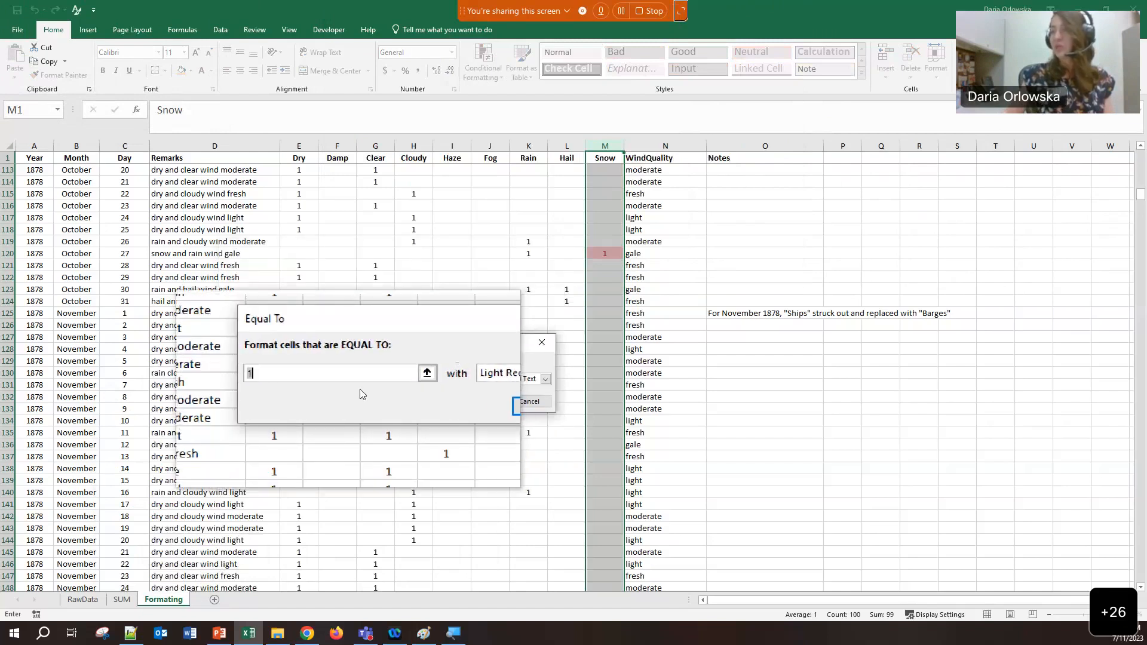
pyautogui.click(484, 403)
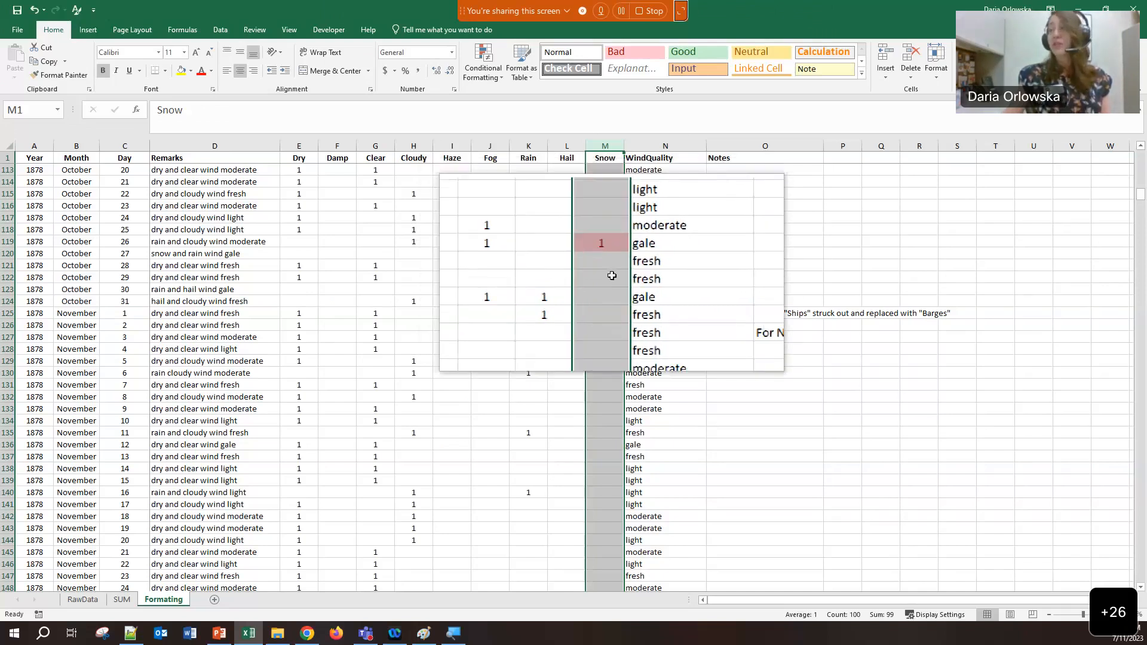
pyautogui.scroll(-10, 612, 275)
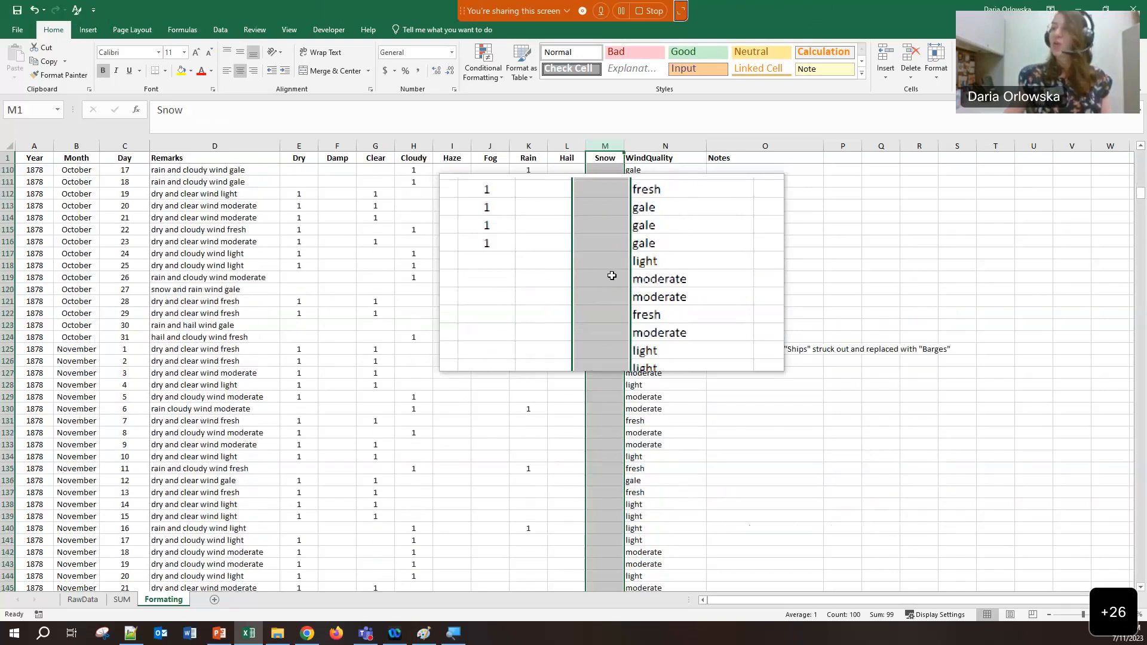
pyautogui.scroll(-5, 609, 278)
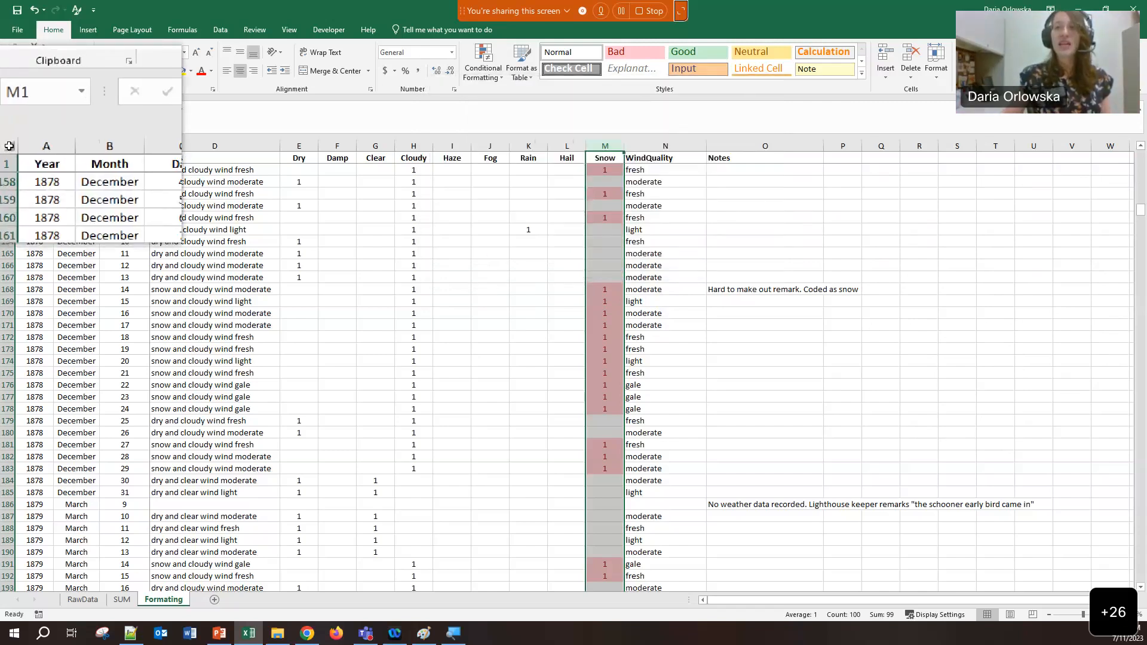
pyautogui.click(9, 146)
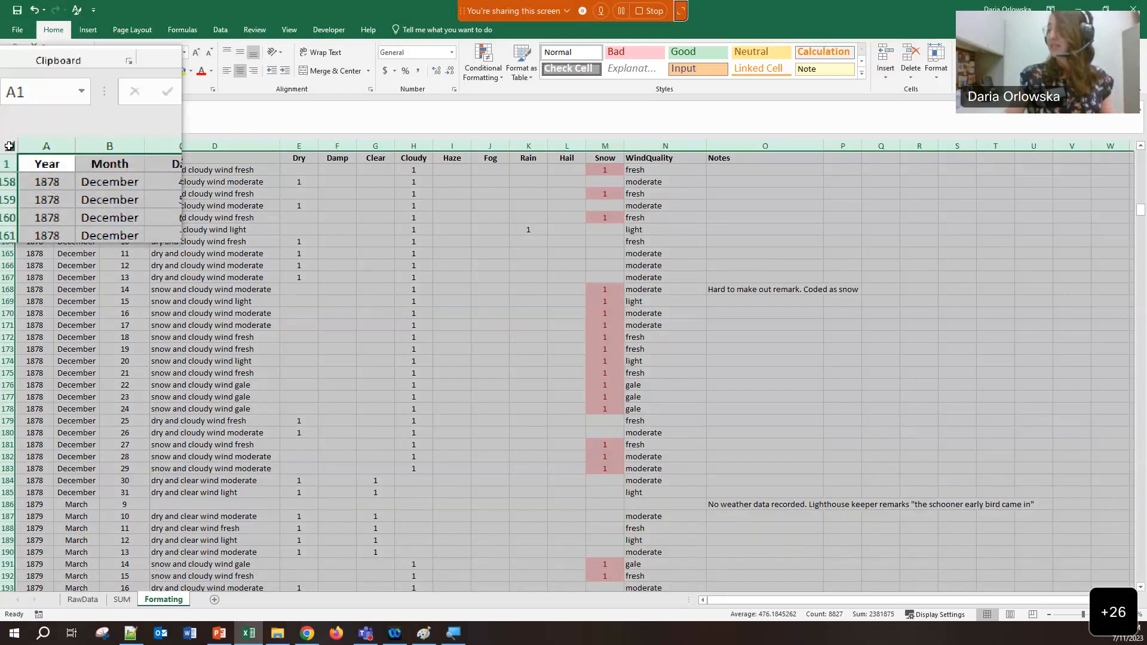
# Sort the data table on the Snow column by cell colour, with light red cells on top
pyautogui.click(657, 206)
pyautogui.hotkey('ctrl', 'a')
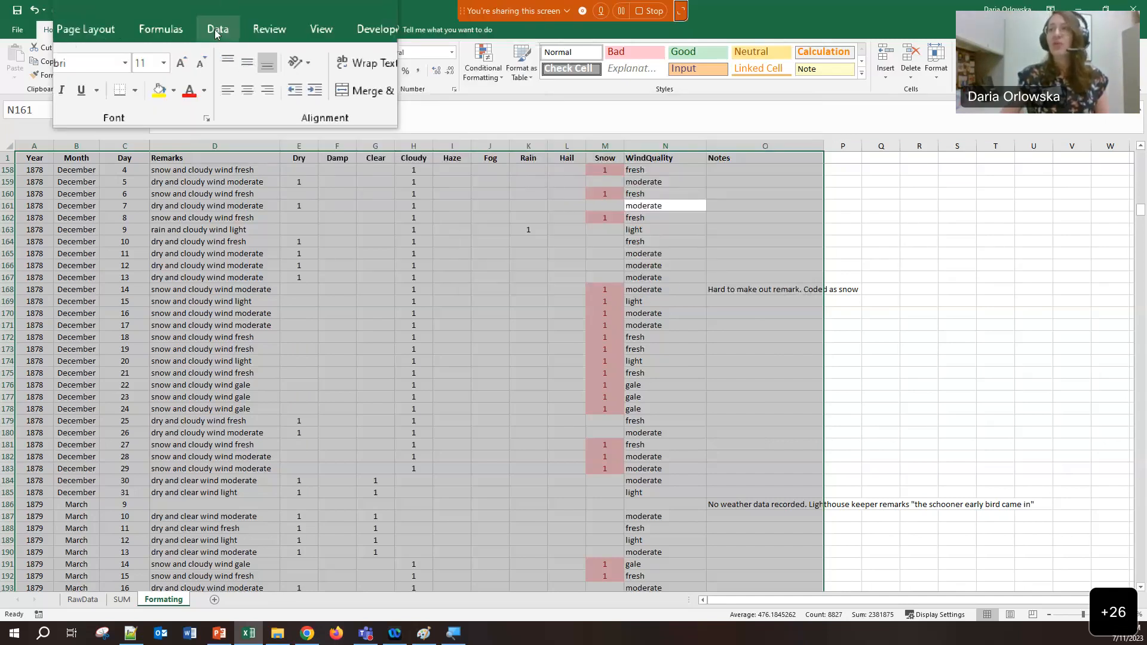
pyautogui.click(221, 30)
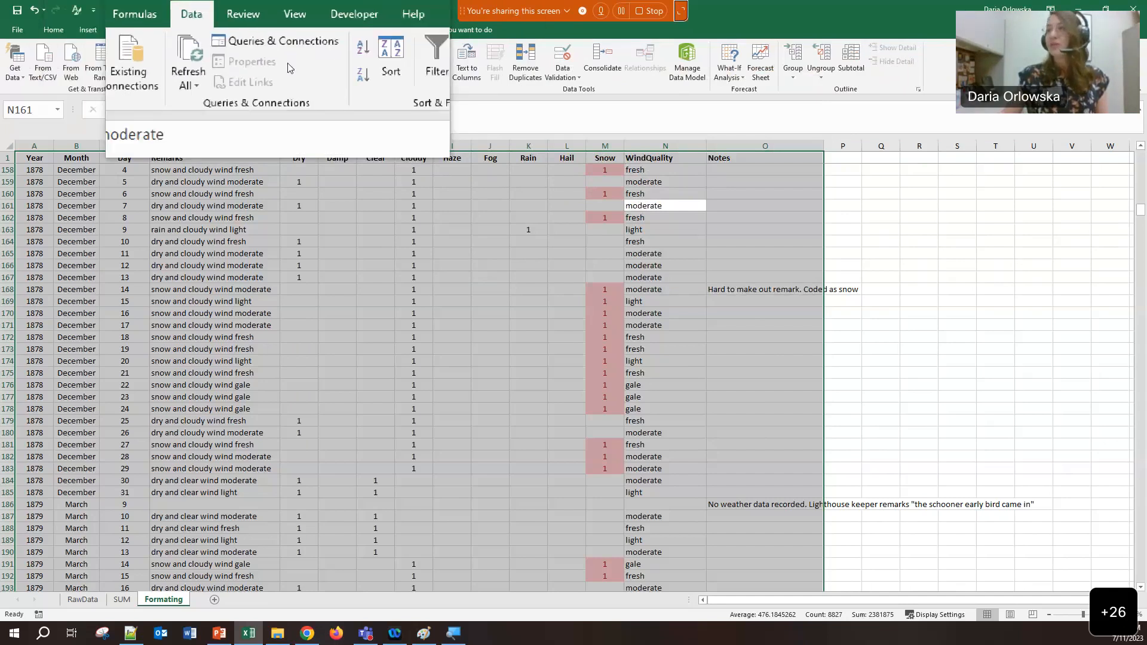
pyautogui.click(353, 68)
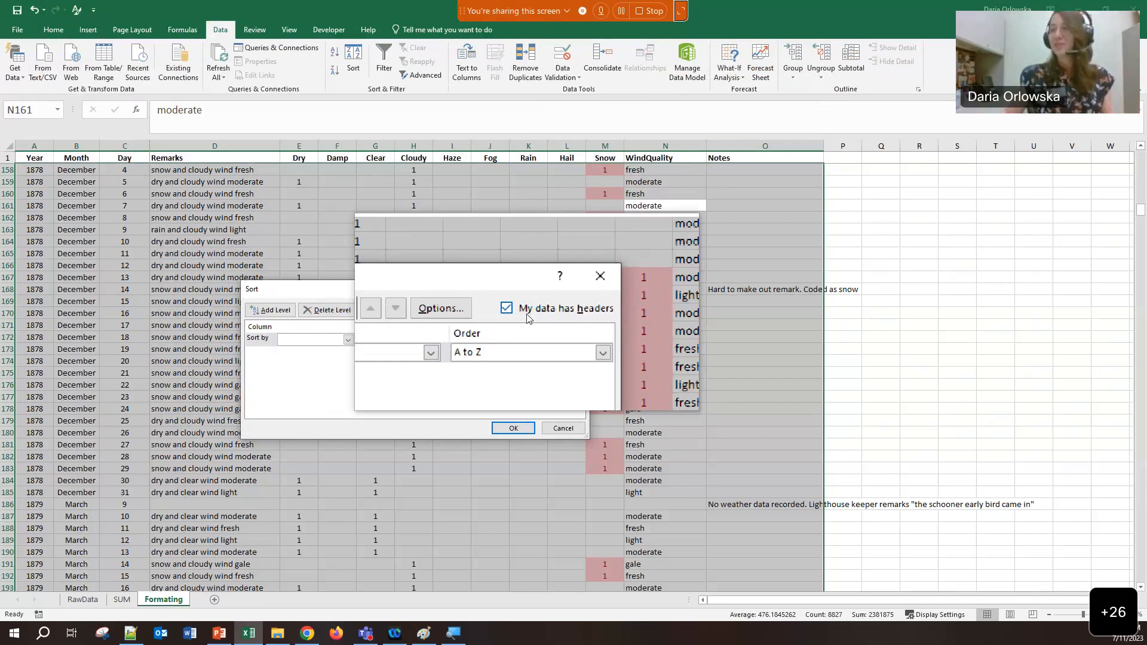
pyautogui.click(332, 340)
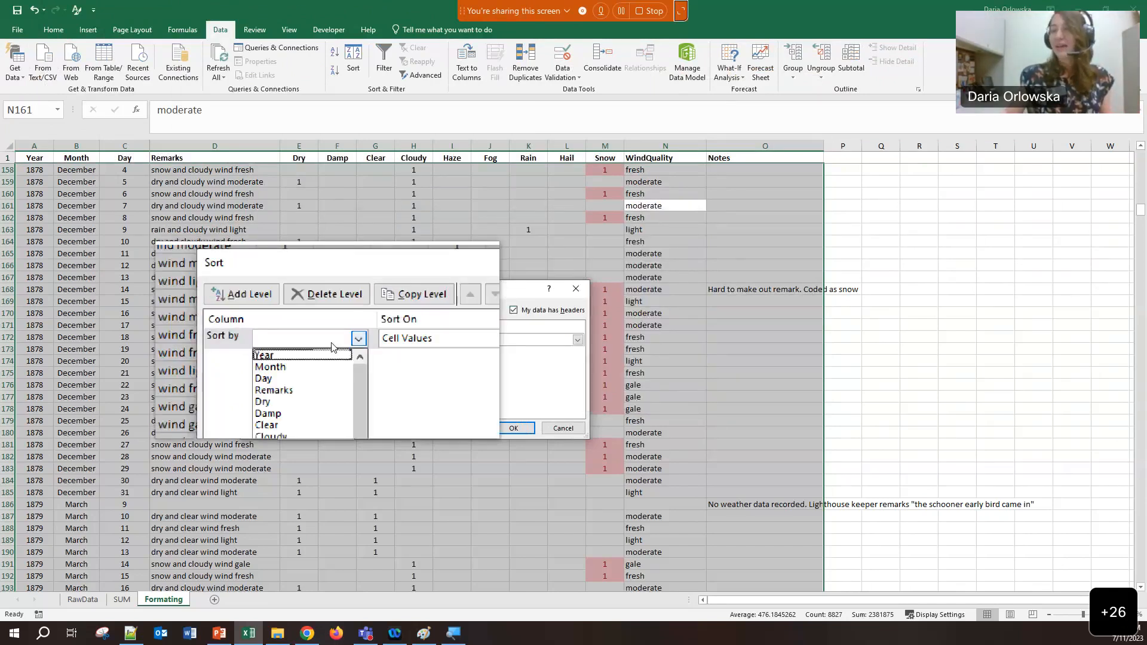
pyautogui.scroll(-1, 312, 420)
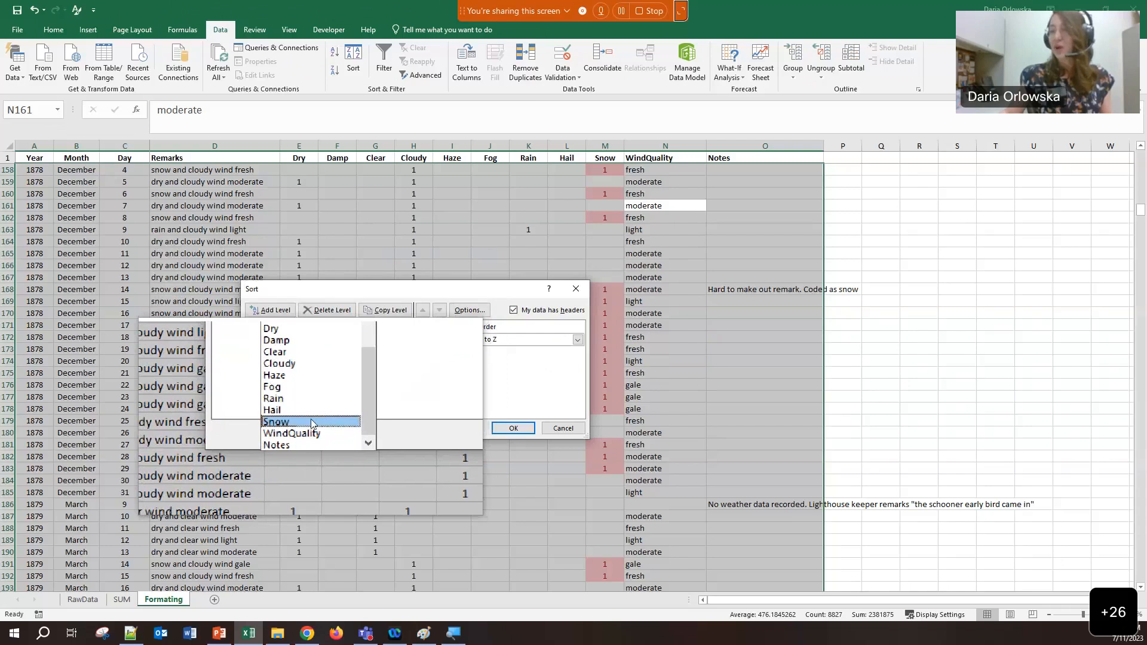
pyautogui.click(312, 422)
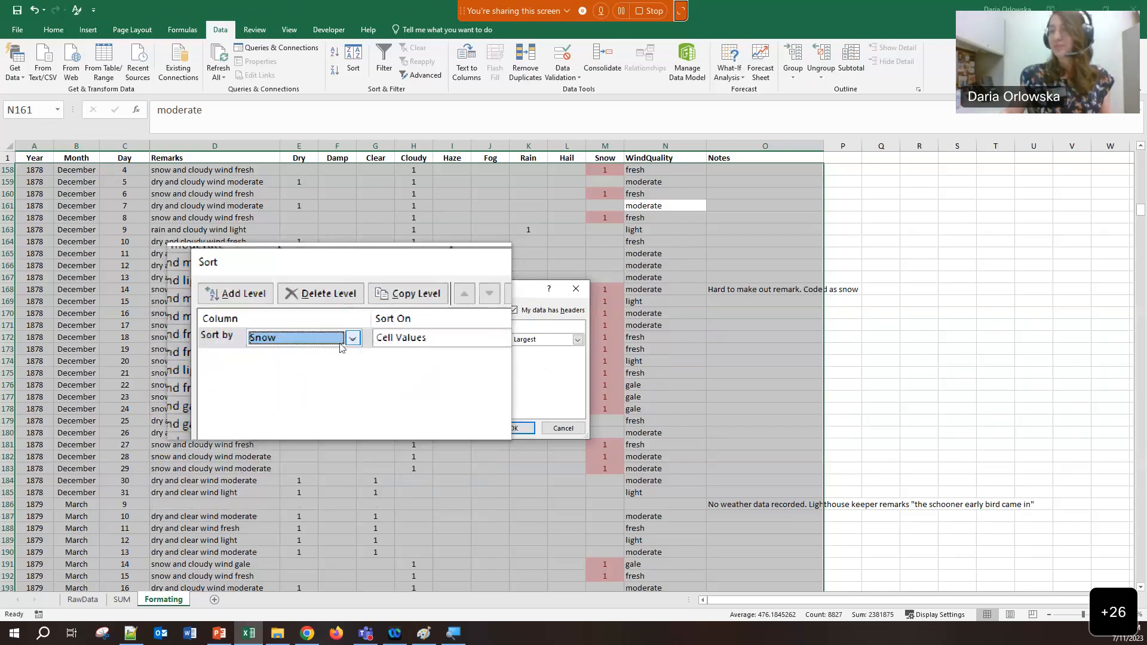
pyautogui.click(394, 341)
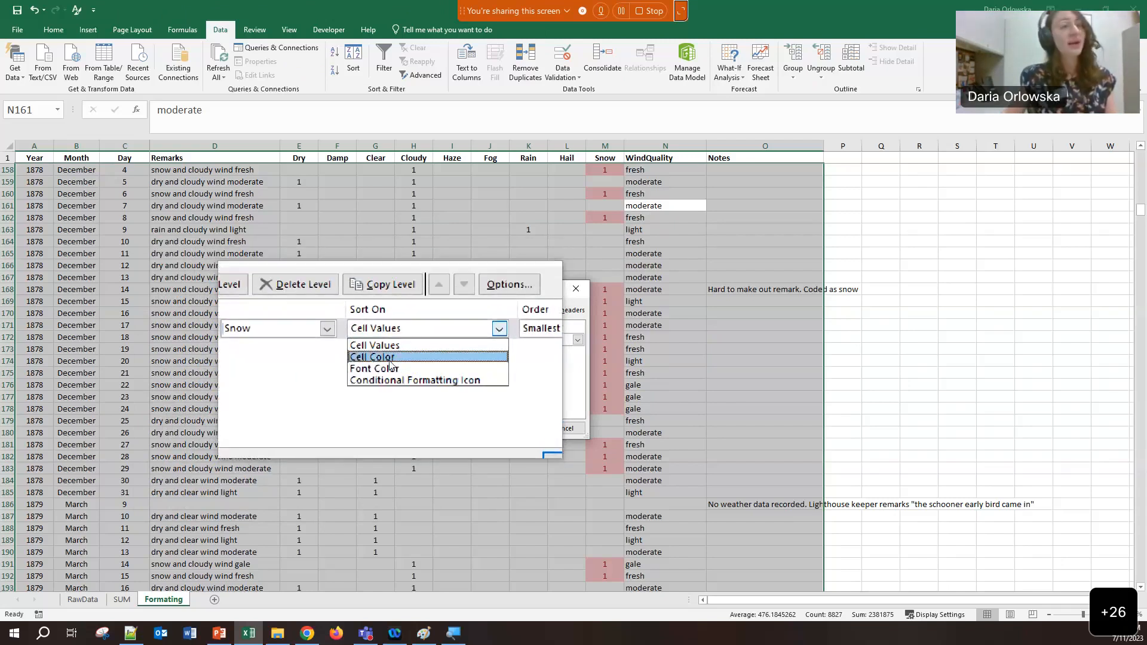
pyautogui.click(389, 358)
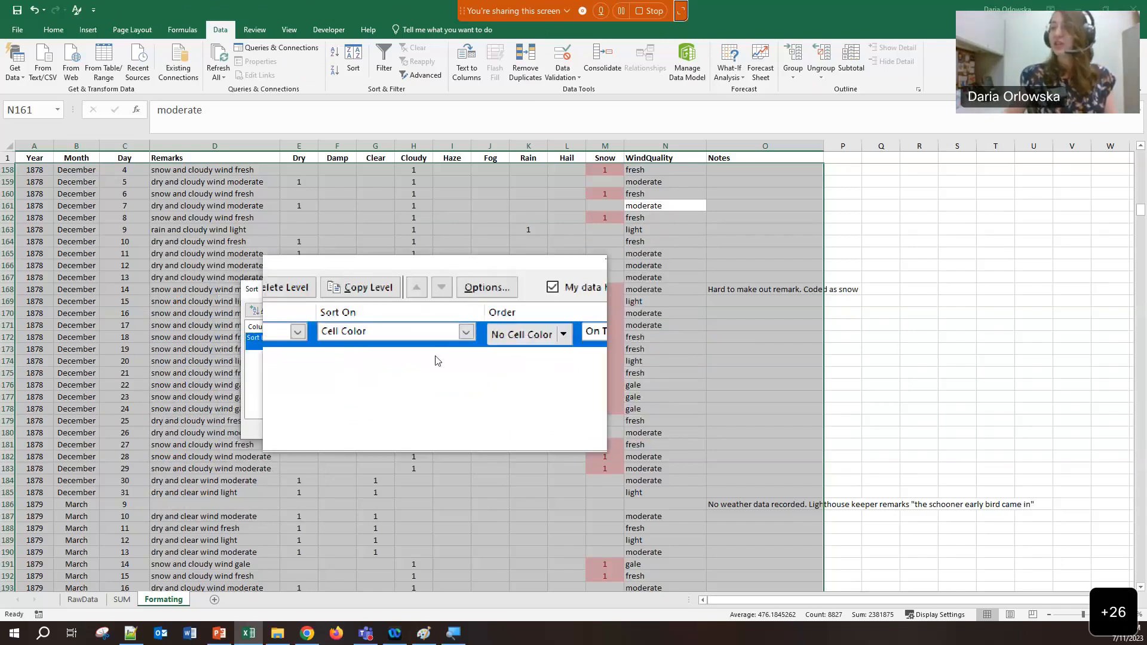
pyautogui.click(523, 343)
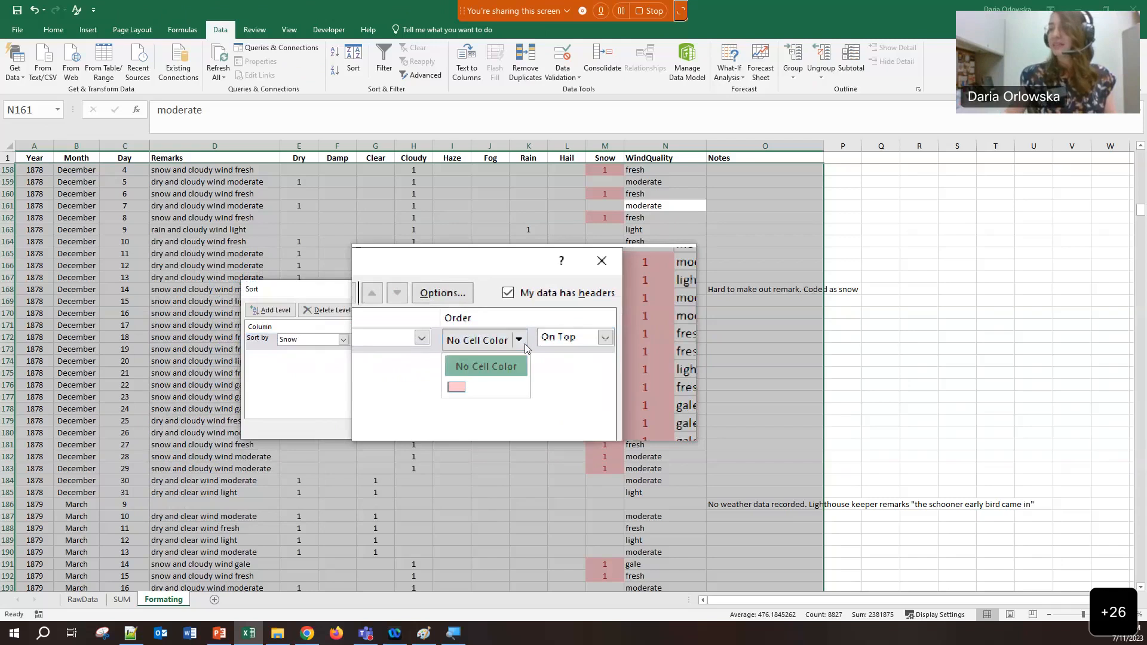
pyautogui.click(477, 375)
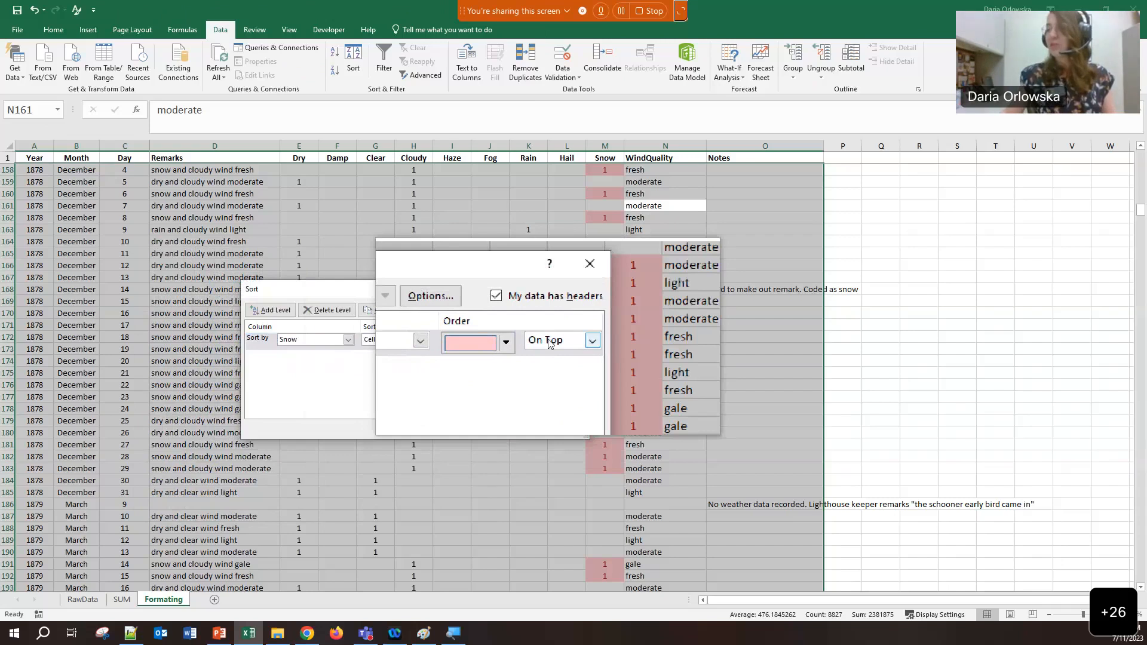
pyautogui.click(508, 430)
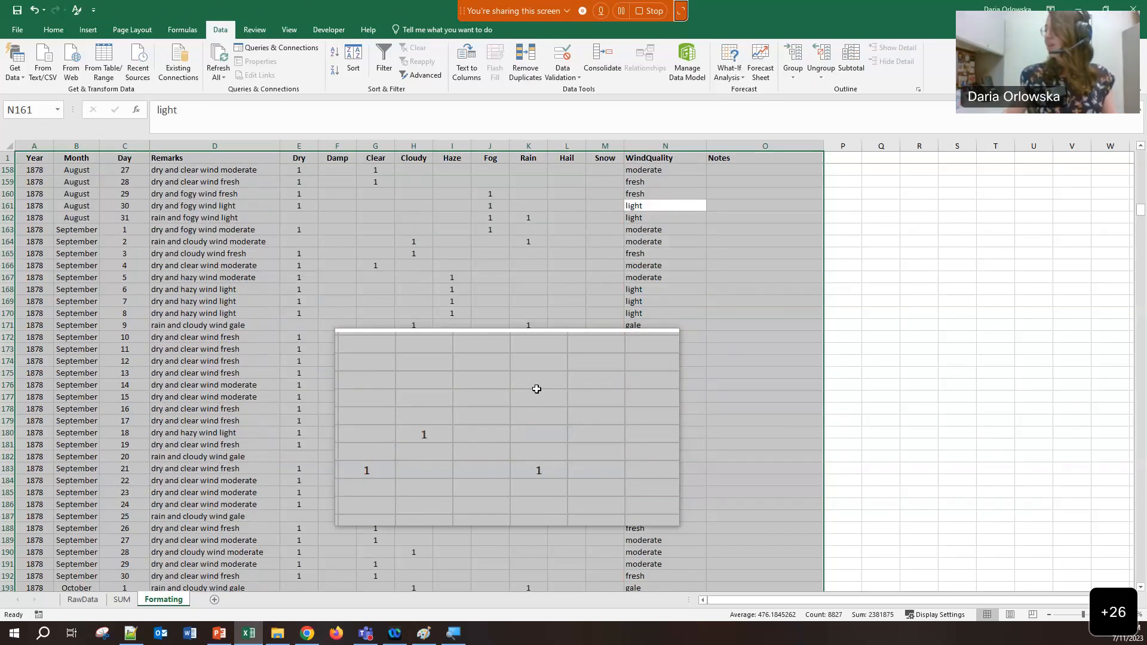
# Return to the top of the sheet, clear the selection, and select column D (Remarks)
pyautogui.moveTo(1141, 210); pyautogui.dragTo(1125, 136)
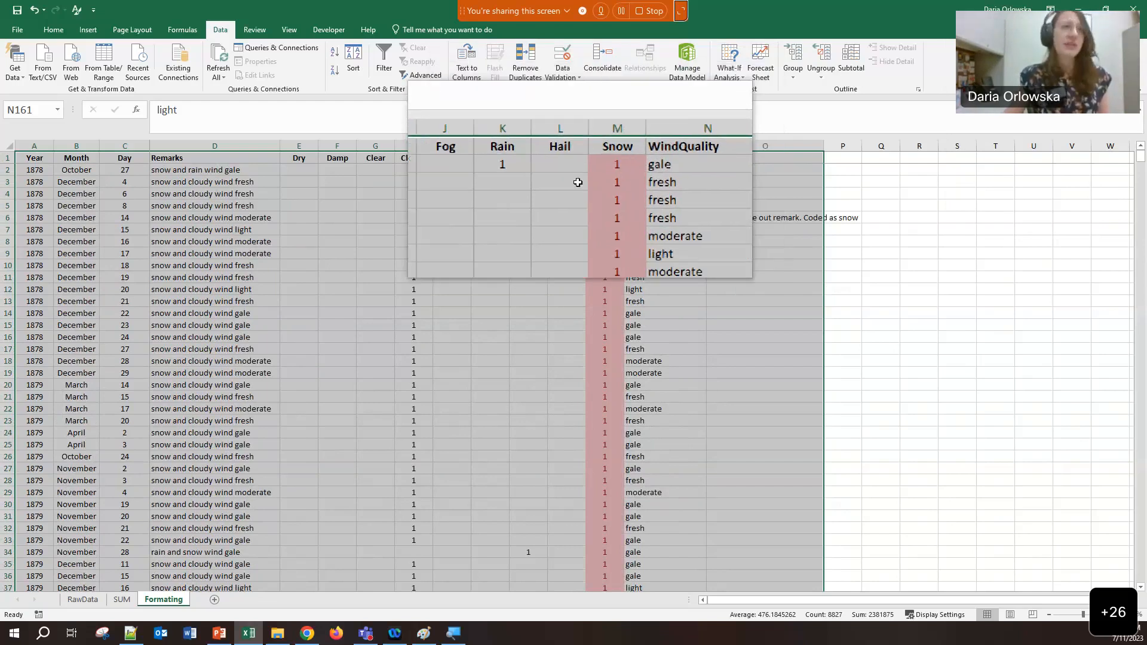
pyautogui.click(202, 189)
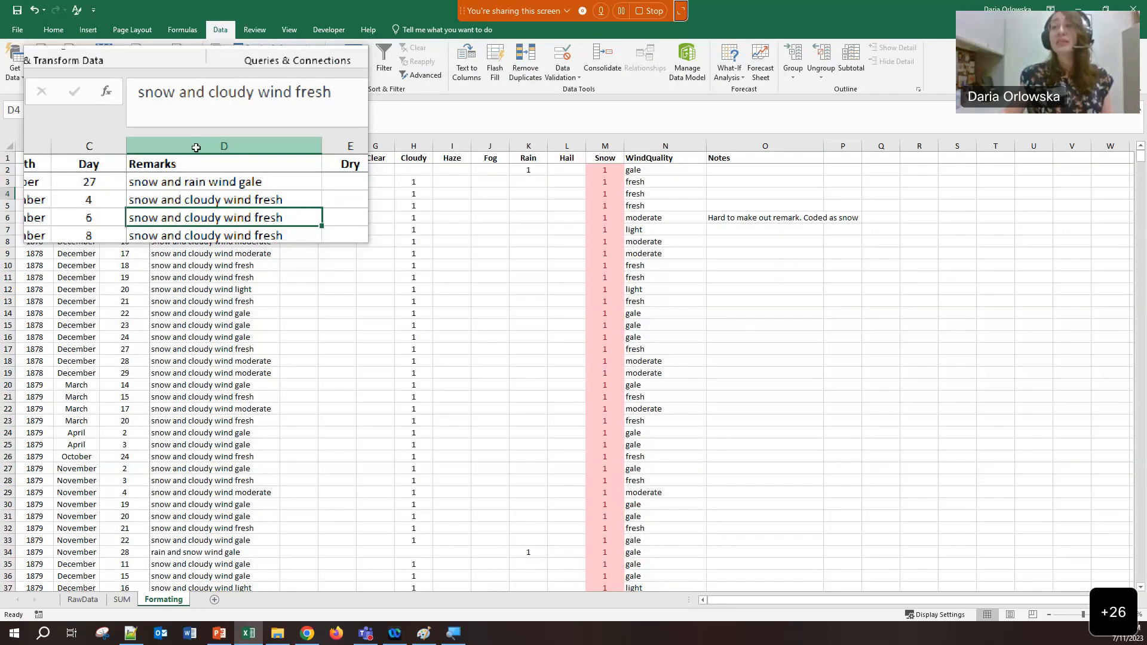
pyautogui.click(196, 145)
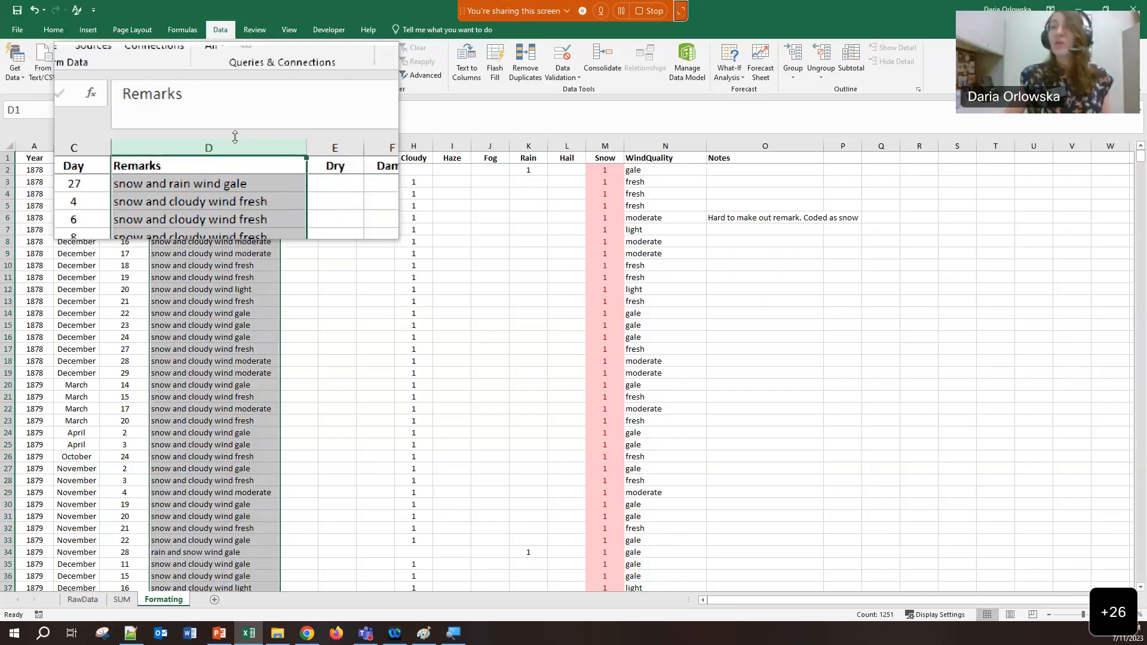
# Add a 'Text that Contains' rule for 'snow' with Light Red Fill with Dark Red Text
pyautogui.click(63, 33)
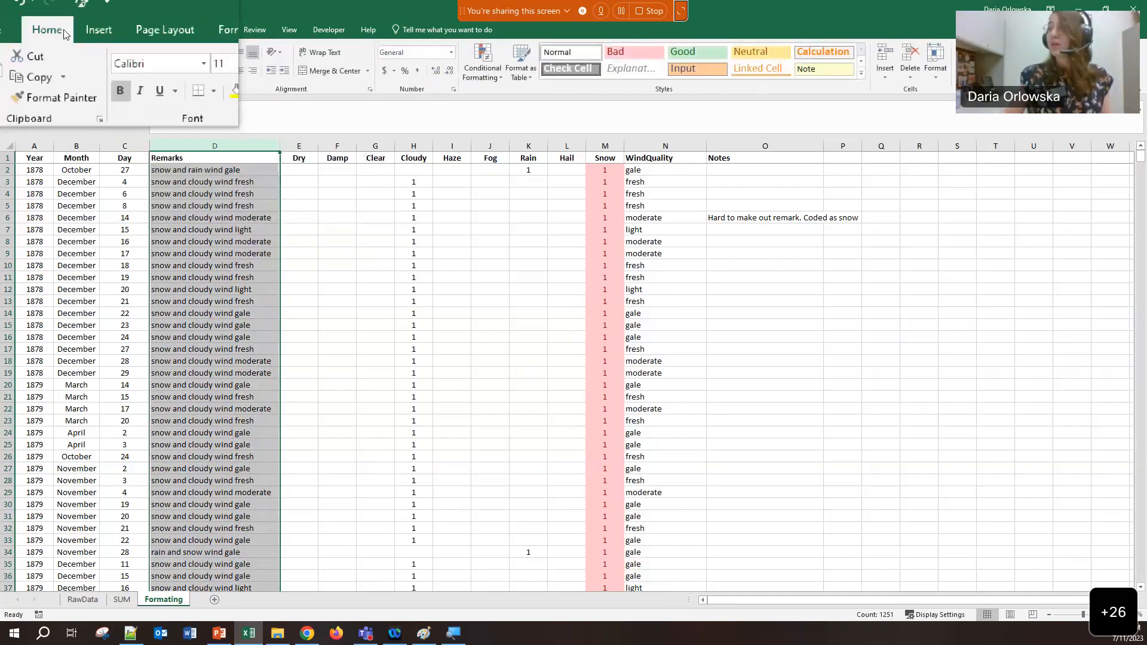
pyautogui.click(502, 81)
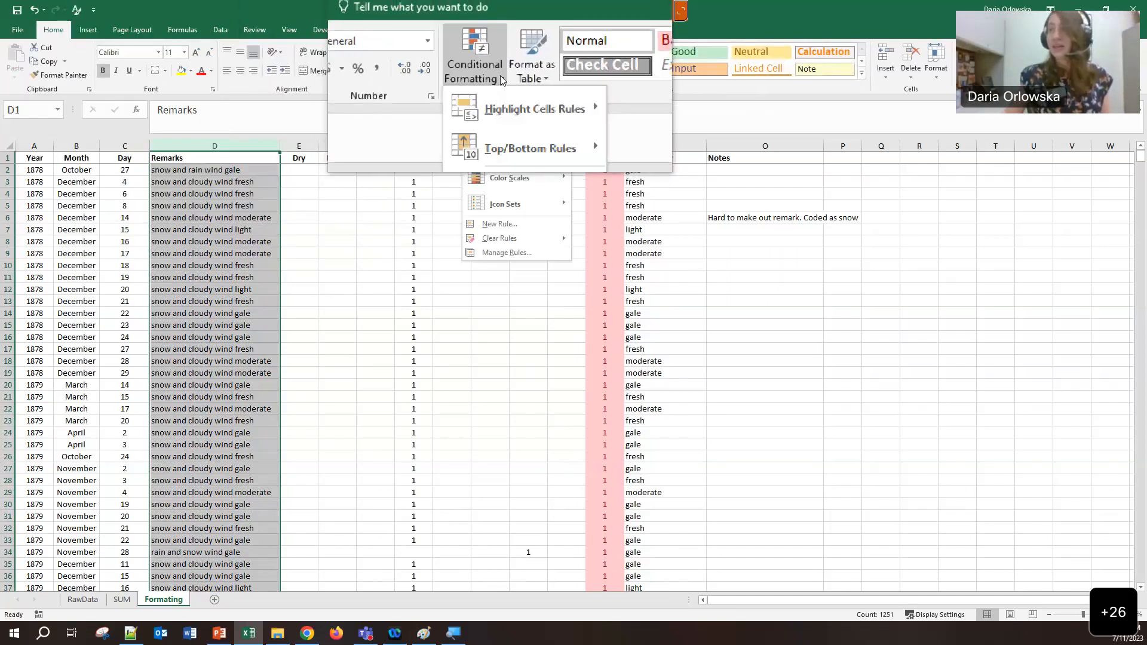
pyautogui.moveTo(505, 113)
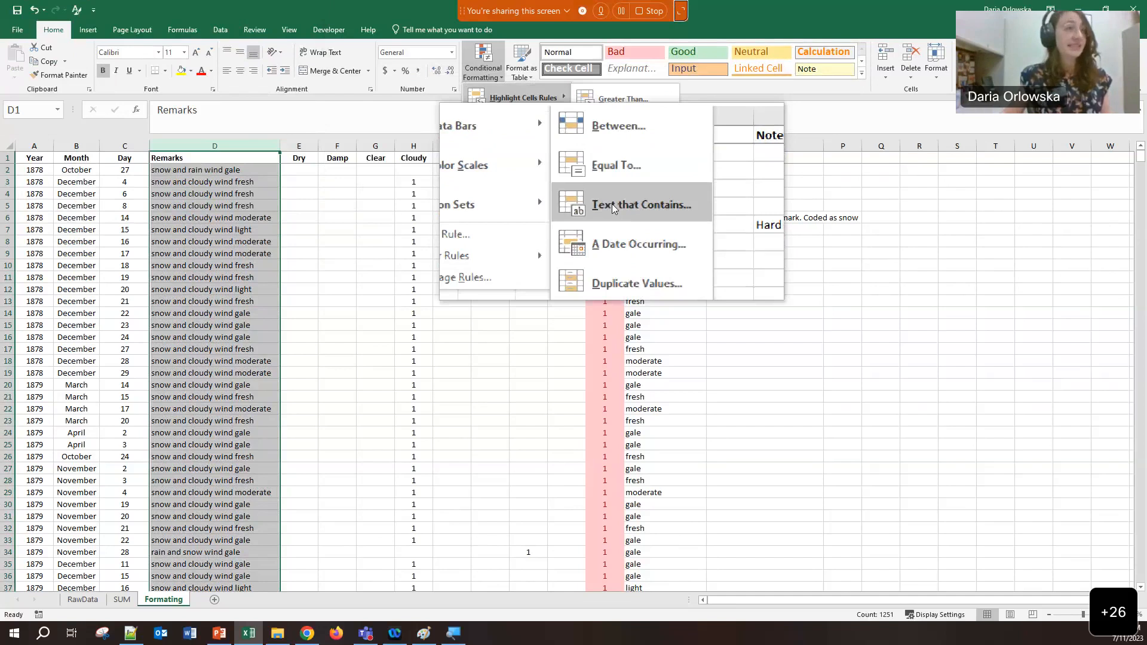
pyautogui.click(611, 203)
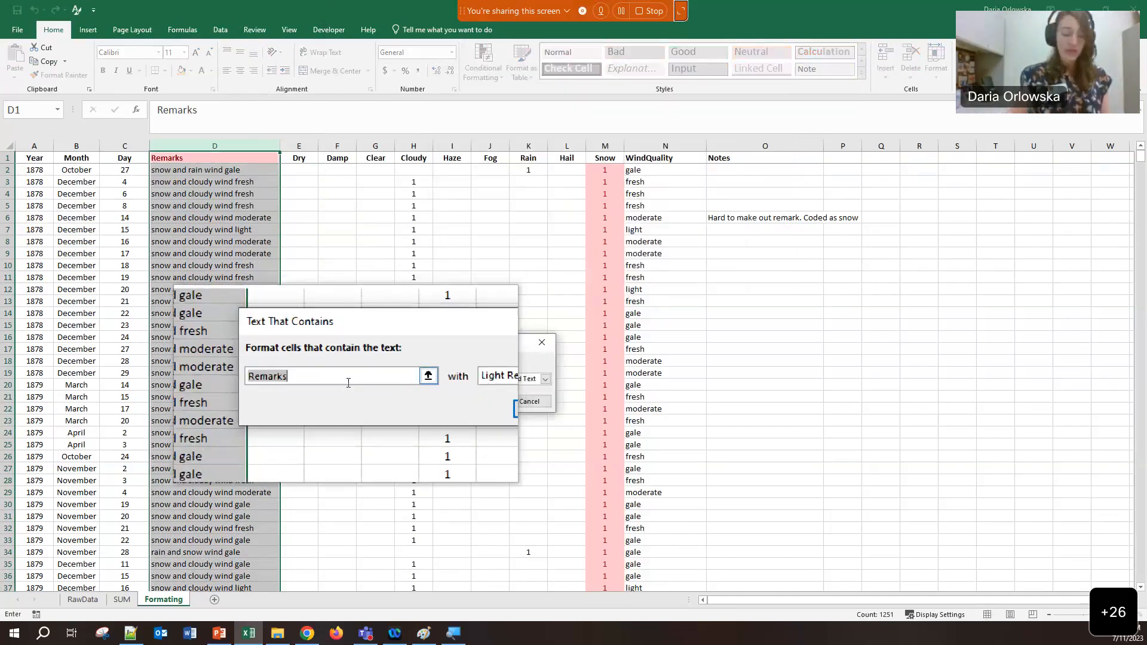
pyautogui.write('snow')
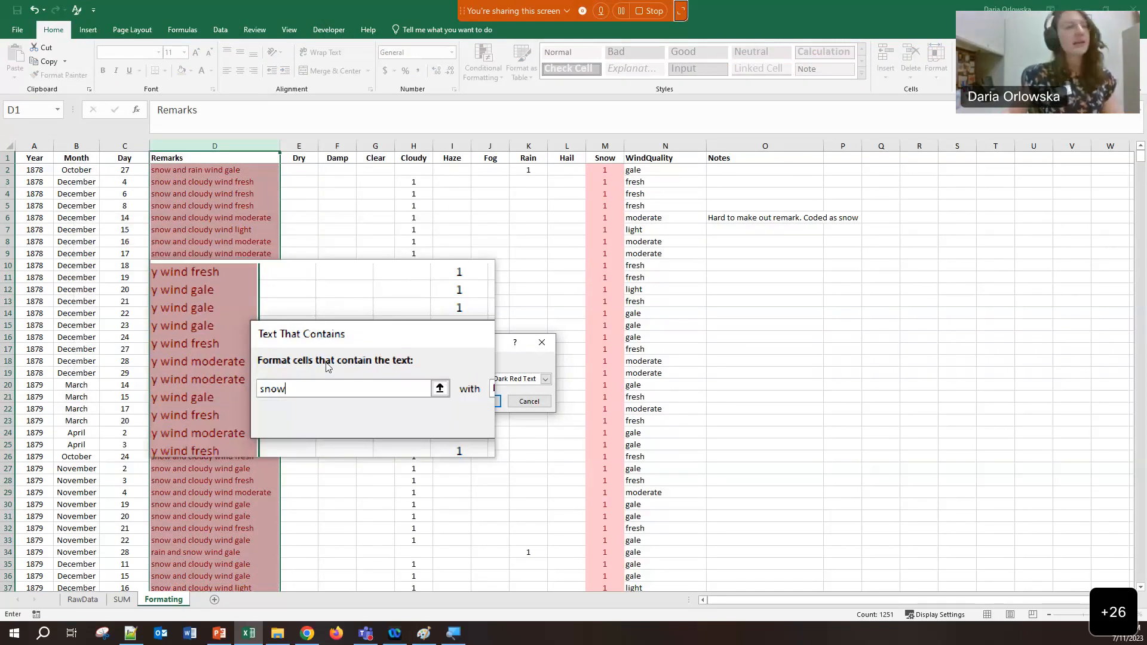
pyautogui.press('BackSpace')
pyautogui.press('BackSpace')
pyautogui.press('BackSpace')
pyautogui.press('BackSpace')
pyautogui.write('Snow')
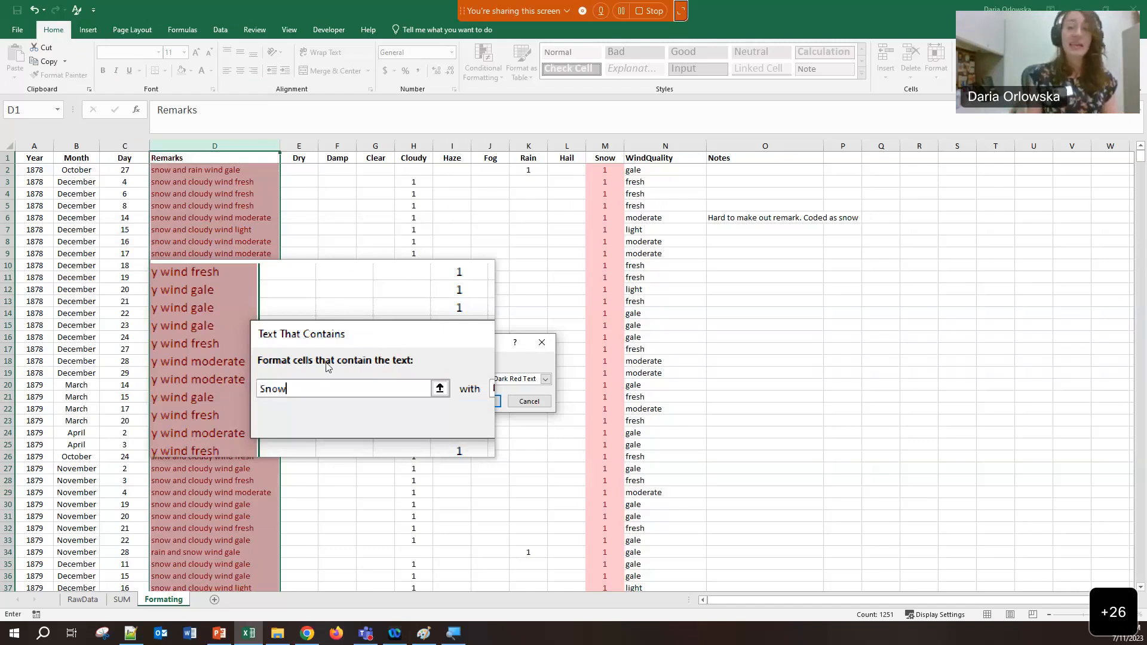
pyautogui.press('BackSpace')
pyautogui.press('BackSpace')
pyautogui.press('BackSpace')
pyautogui.press('BackSpace')
pyautogui.write('snow')
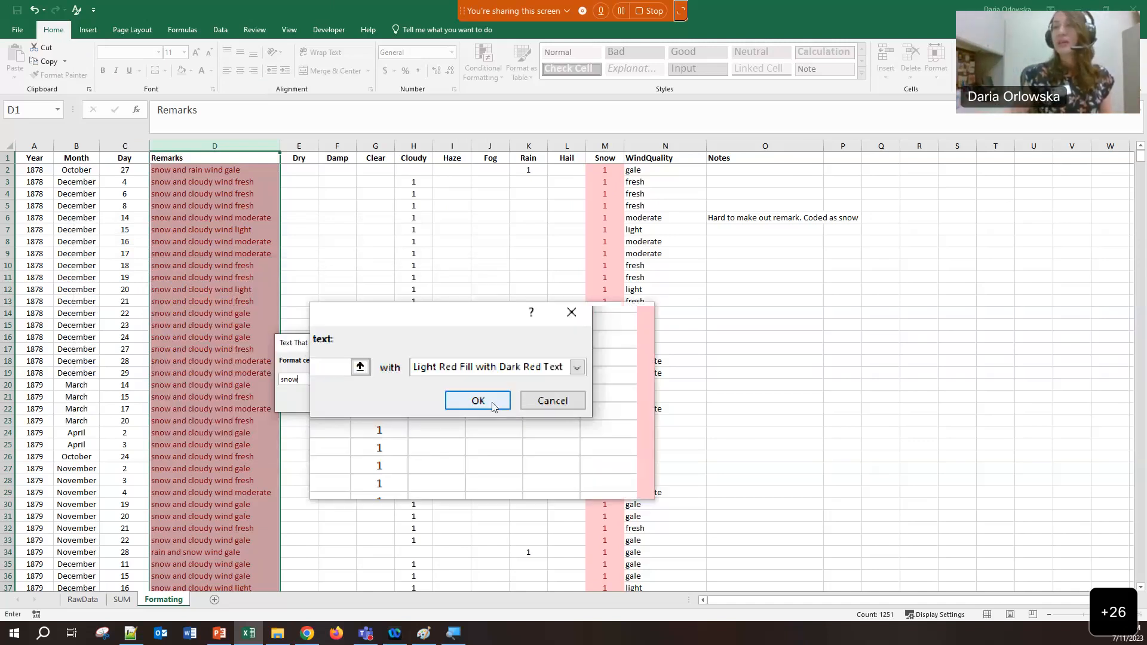
pyautogui.click(494, 407)
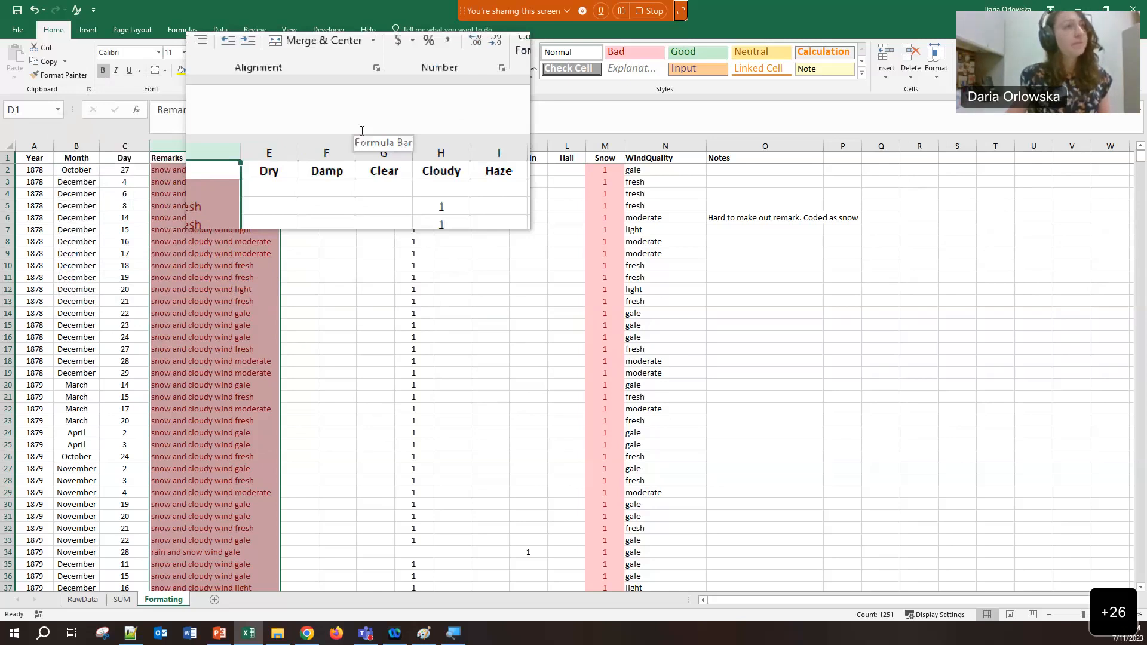
pyautogui.click(493, 66)
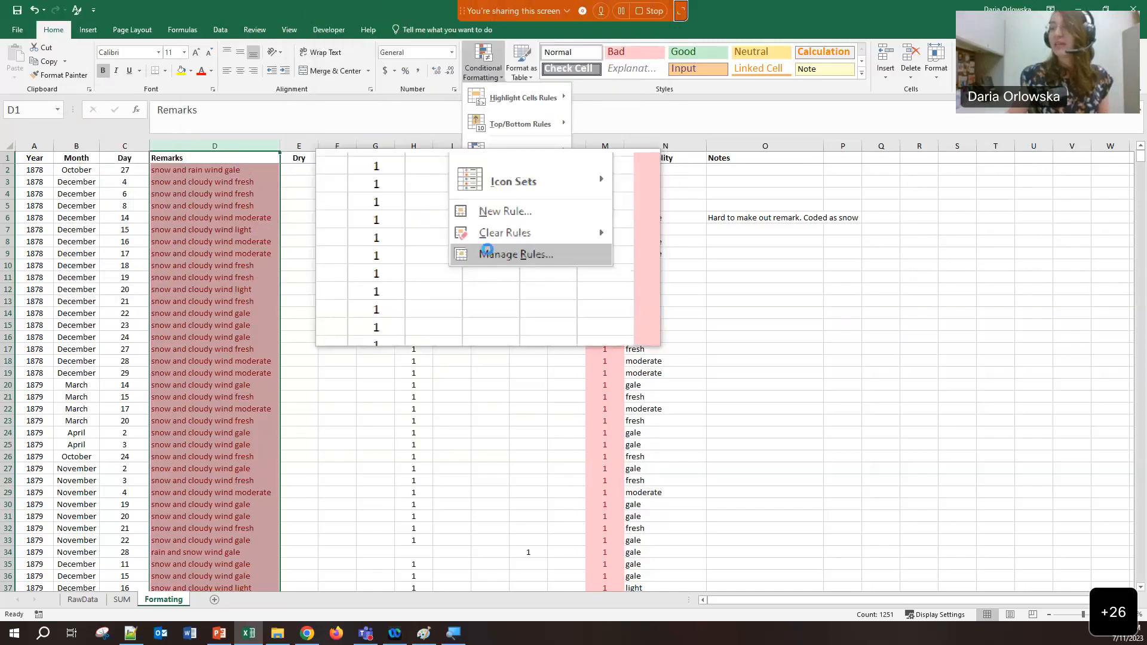
pyautogui.click(490, 252)
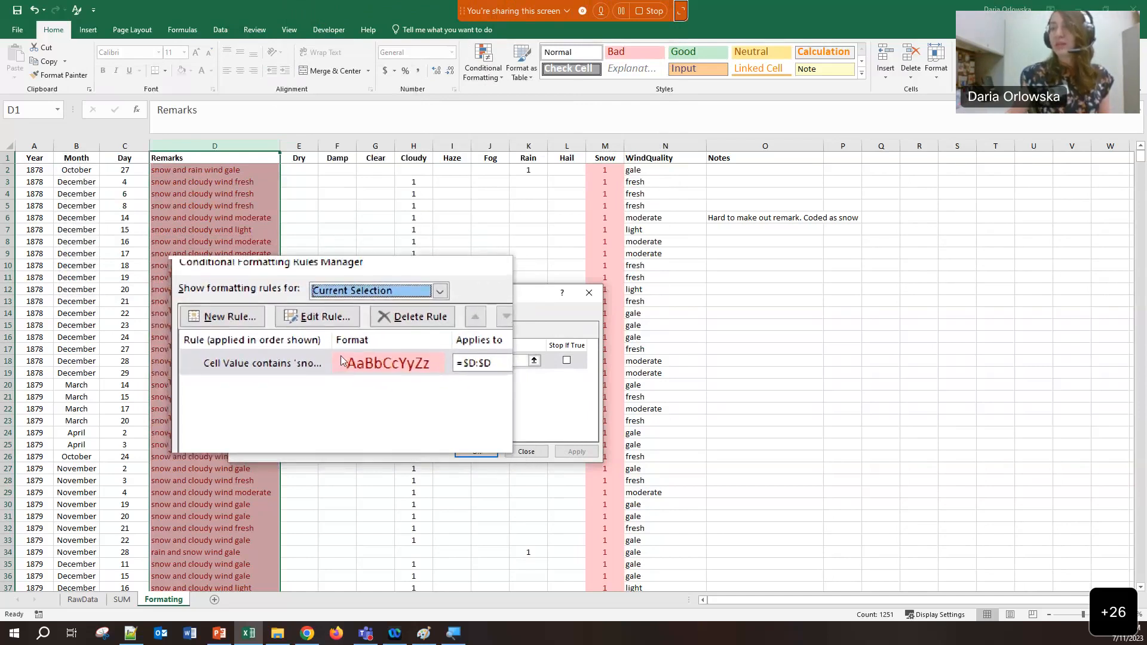
pyautogui.click(320, 332)
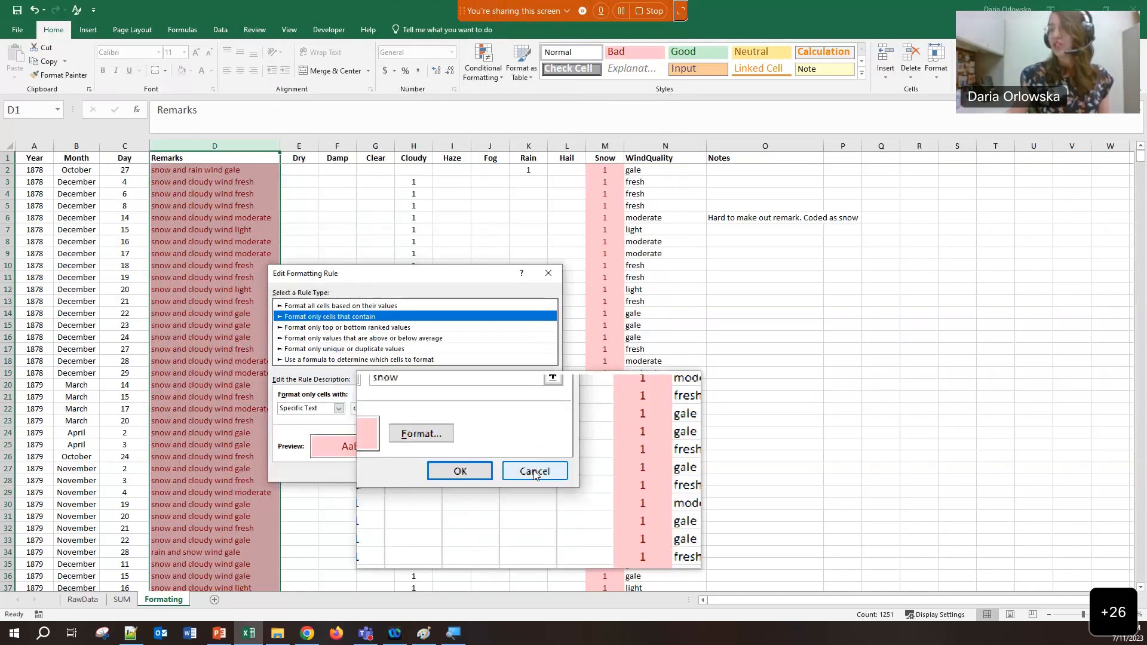
pyautogui.click(533, 472)
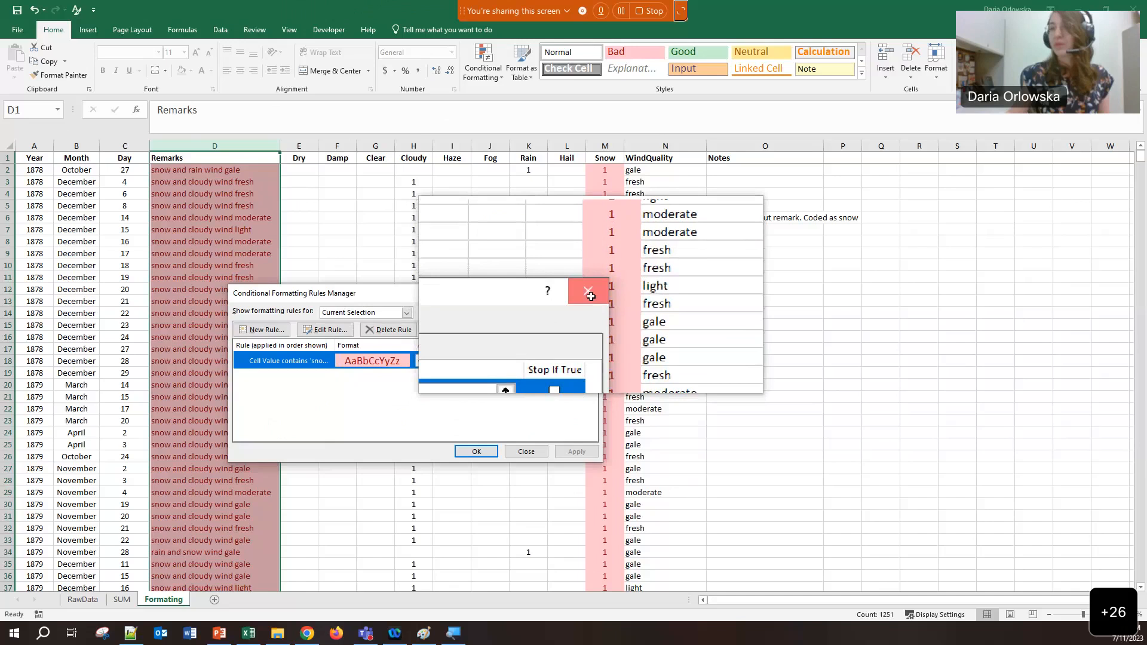
pyautogui.click(586, 293)
pyautogui.click(315, 243)
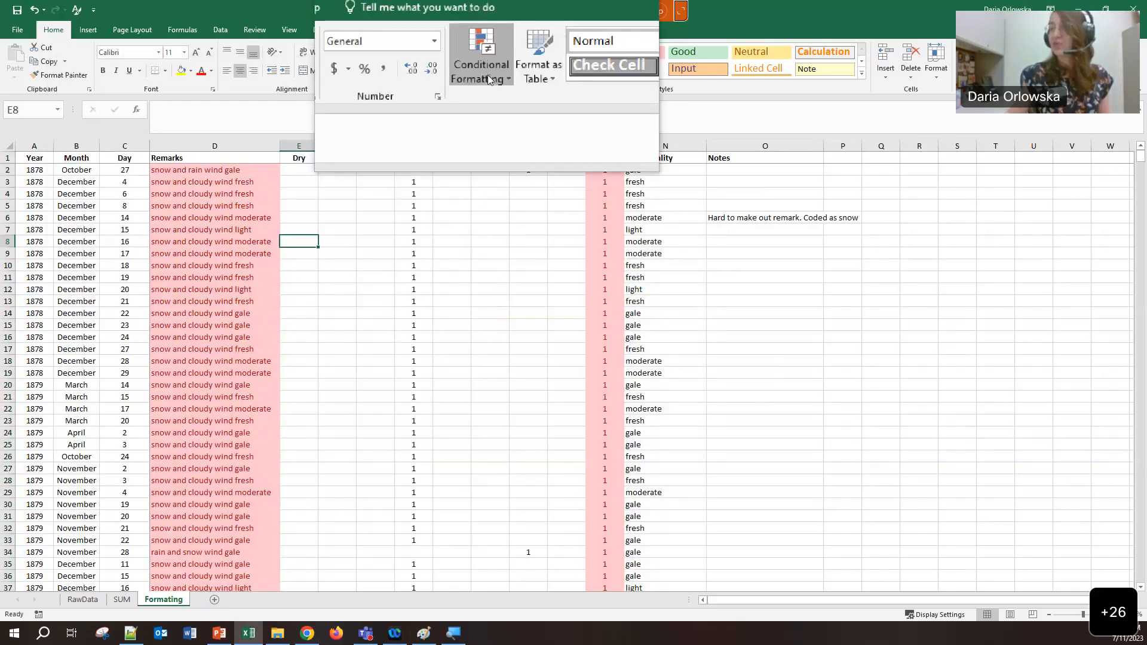
pyautogui.click(487, 74)
pyautogui.click(509, 234)
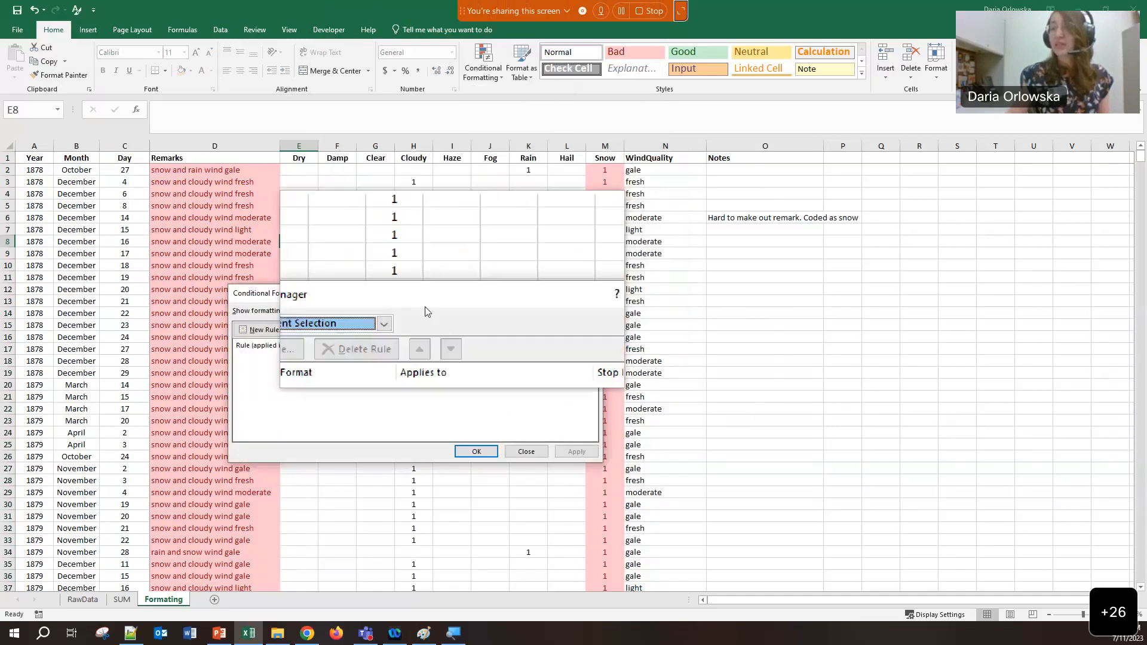
pyautogui.click(402, 317)
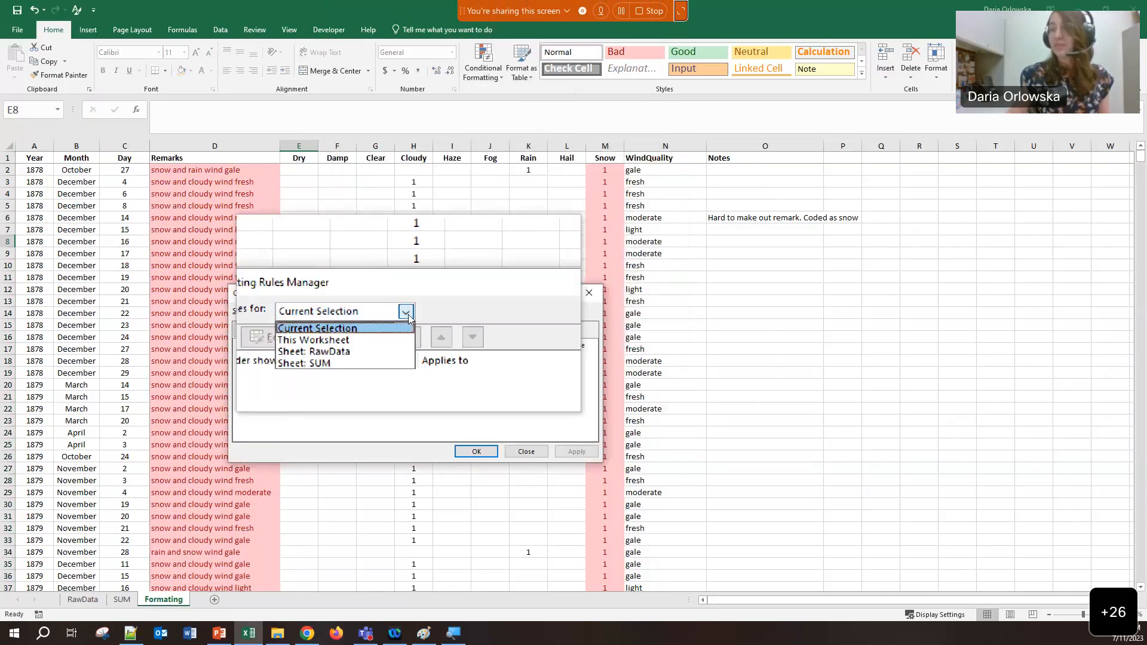
pyautogui.click(356, 335)
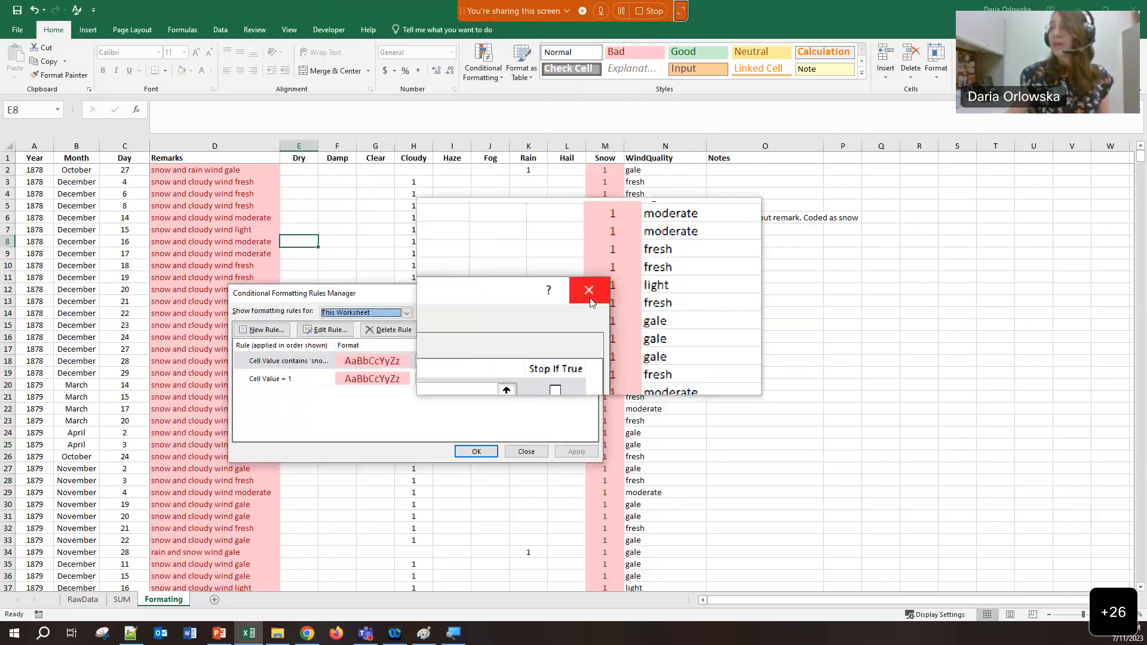
pyautogui.click(590, 295)
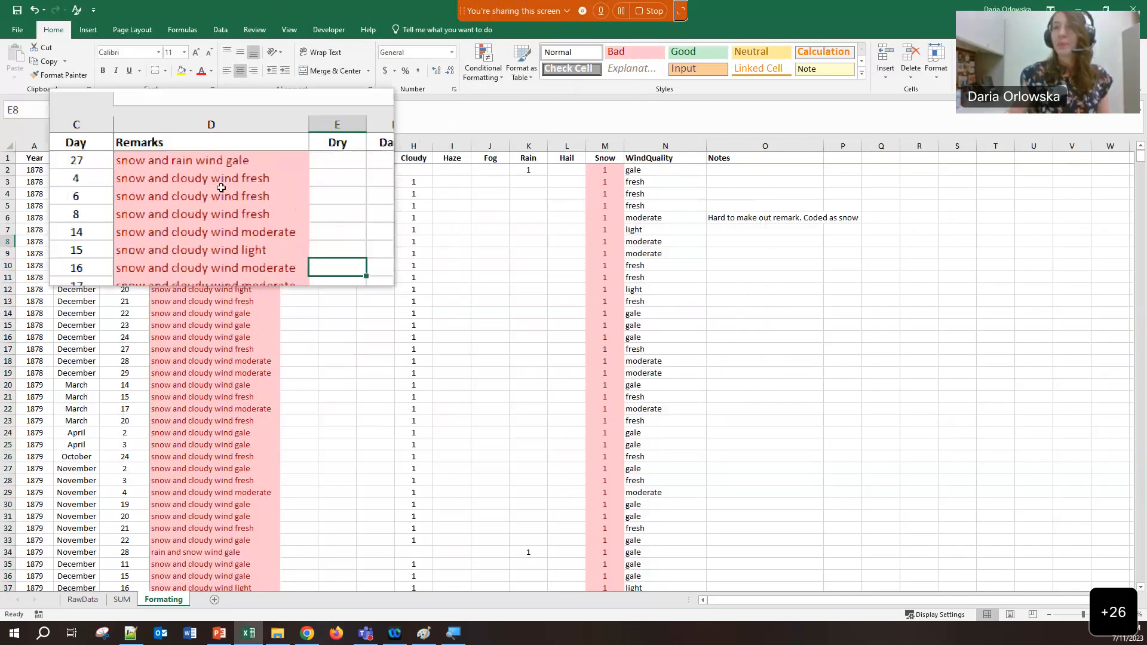
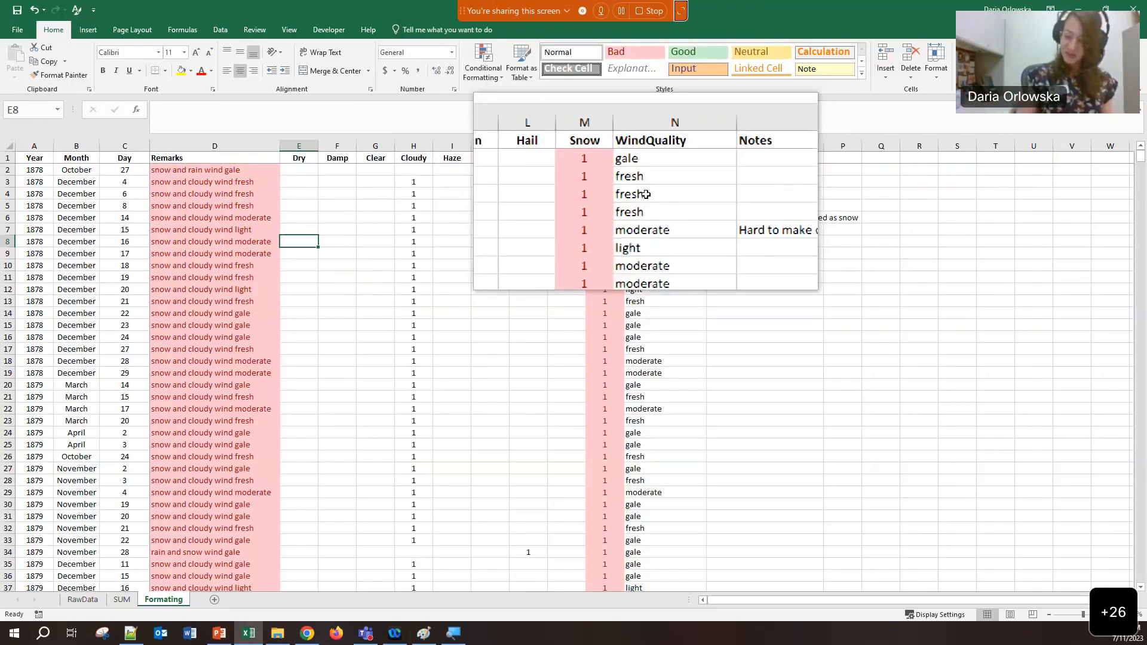
# Select the Snow values in M2:M13
pyautogui.press('super+Escape')
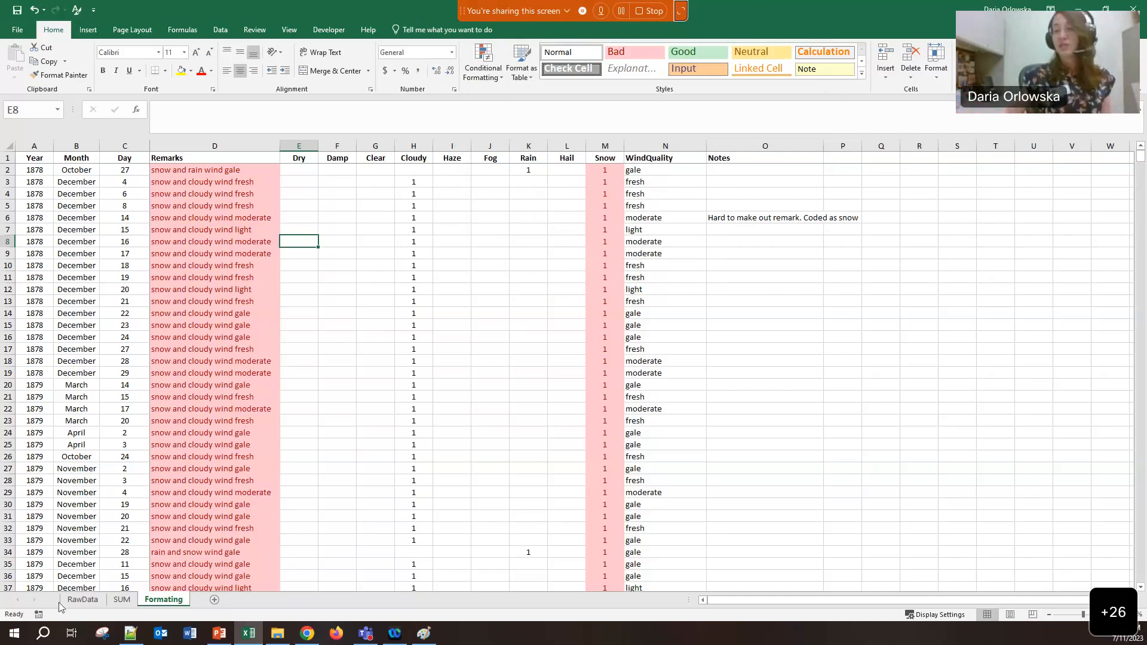
pyautogui.click(602, 170)
pyautogui.moveTo(602, 188); pyautogui.dragTo(598, 305)
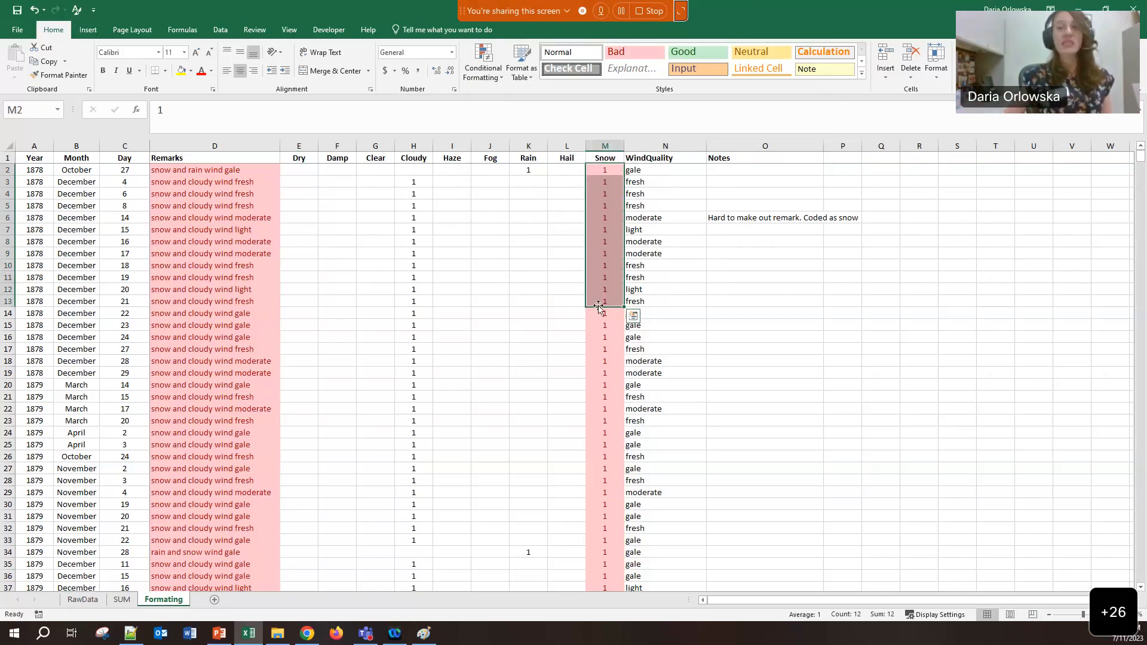
# Copy the RawData sheet to the end of the workbook and rename the copy COUNTIF
pyautogui.click(77, 600)
pyautogui.rightClick(79, 600)
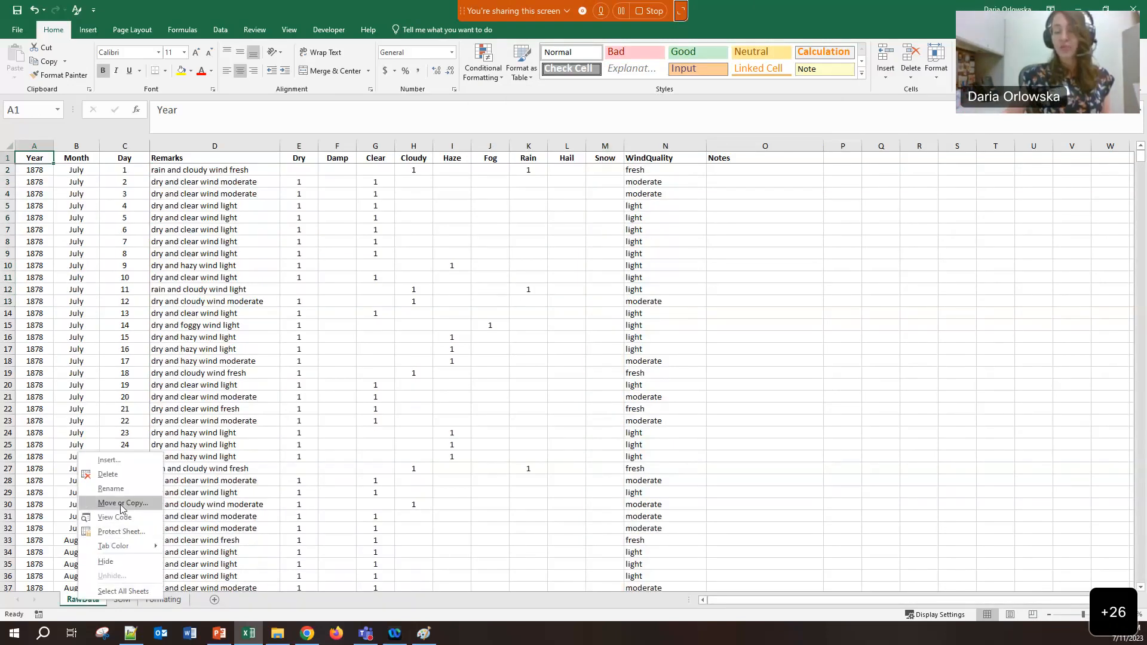
pyautogui.click(121, 503)
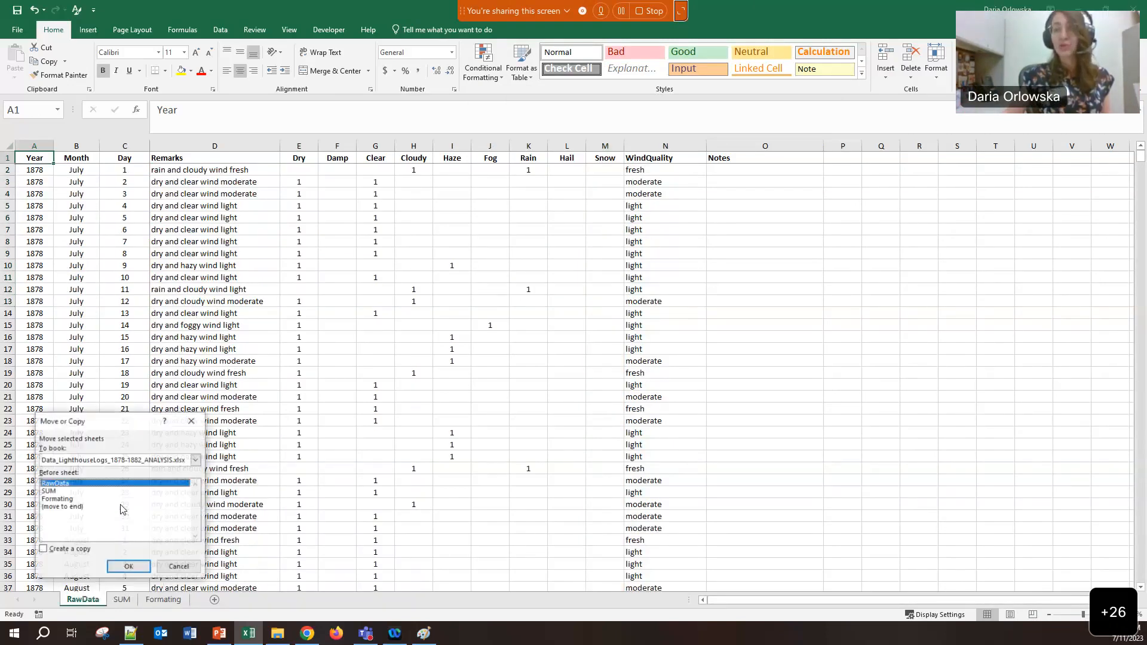
pyautogui.click(58, 508)
pyautogui.click(43, 549)
pyautogui.click(129, 567)
pyautogui.doubleClick(206, 600)
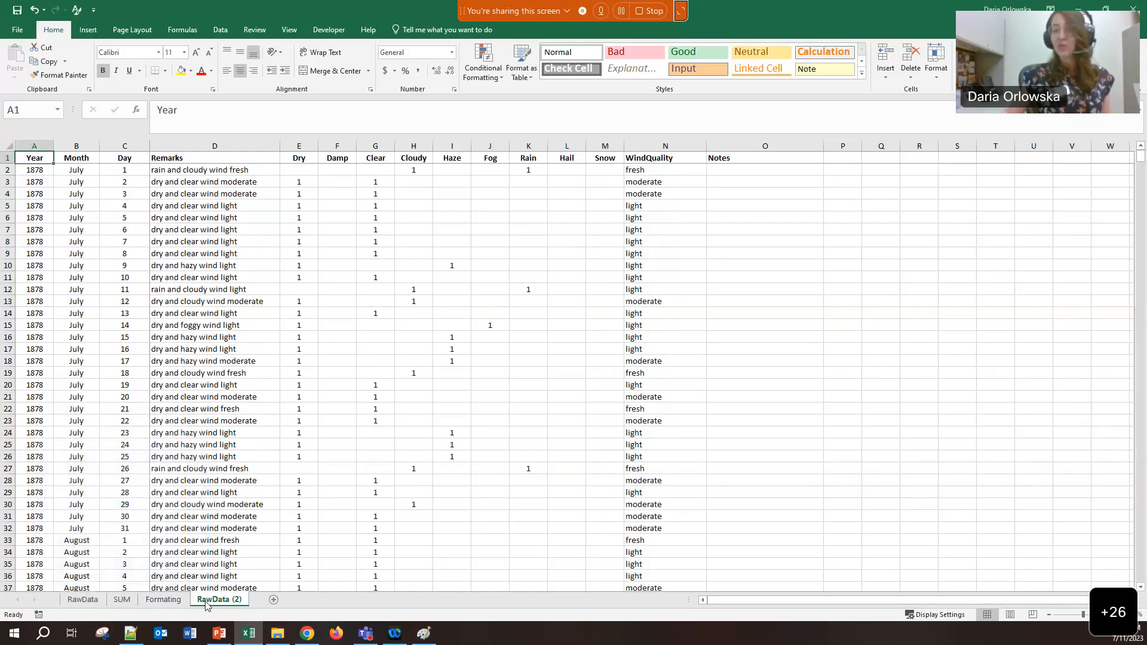
pyautogui.write('COUNTIF')
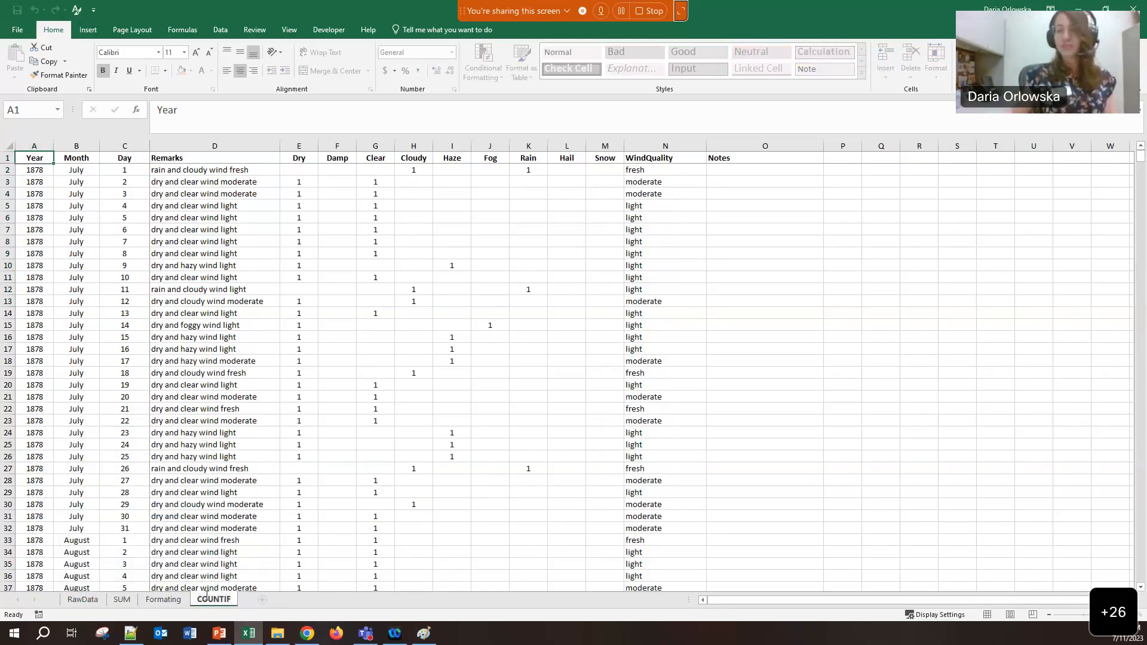
pyautogui.click(302, 536)
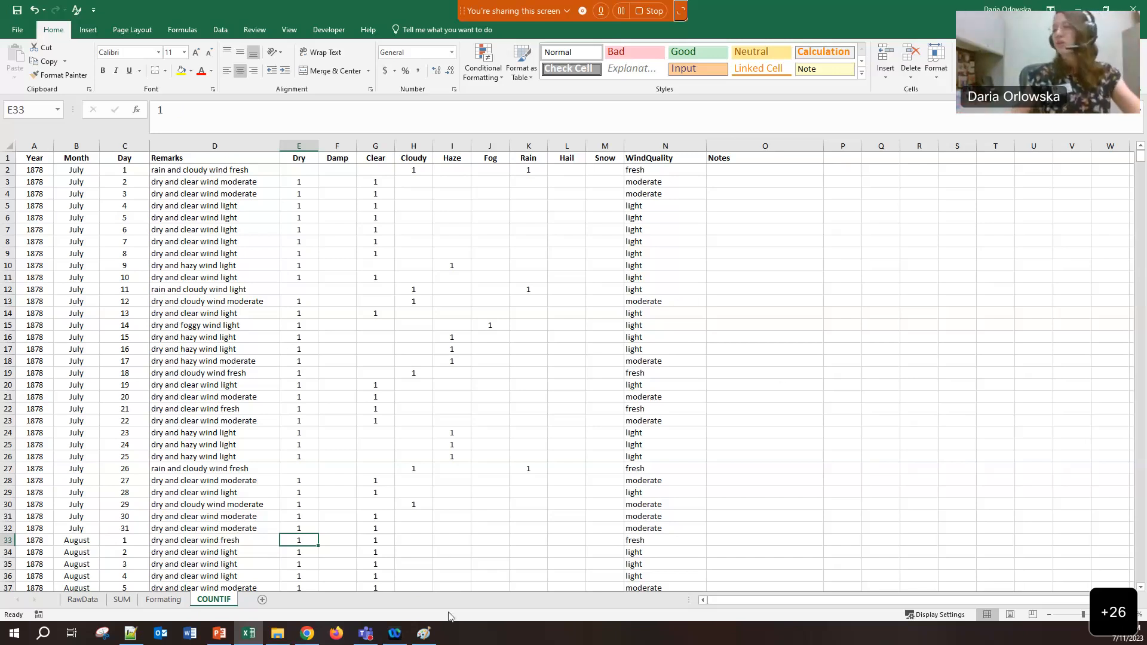
# Open Paint over the spreadsheet and handwrite =COUNTIF on the canvas
pyautogui.click(425, 634)
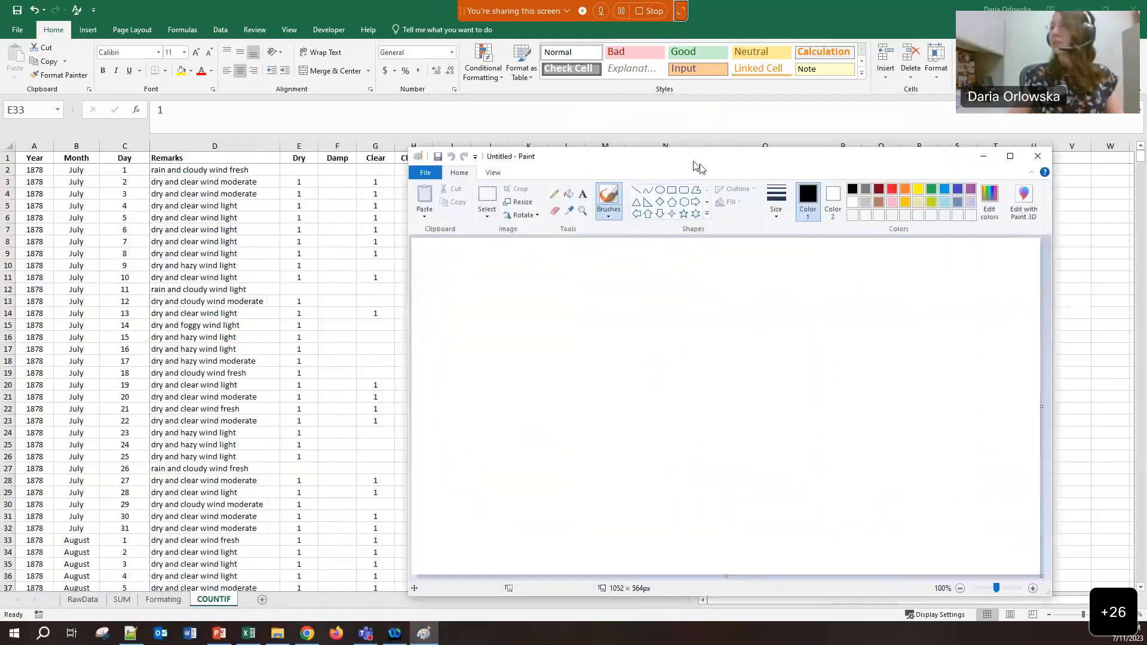
pyautogui.moveTo(675, 162); pyautogui.dragTo(661, 98)
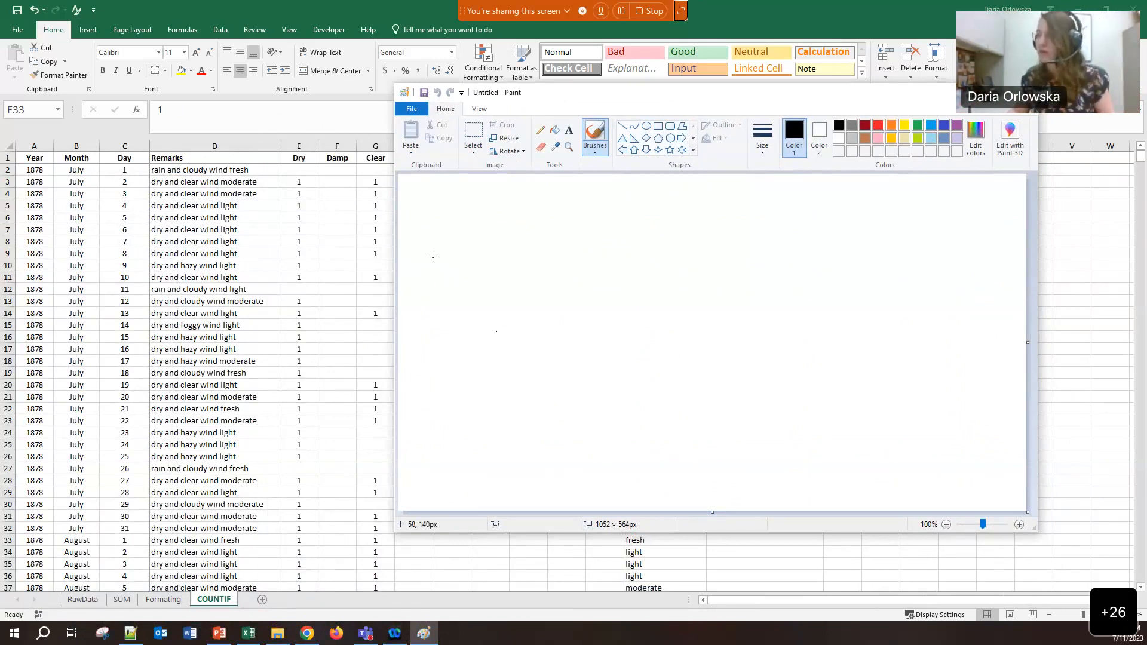
pyautogui.moveTo(422, 265); pyautogui.dragTo(440, 277)
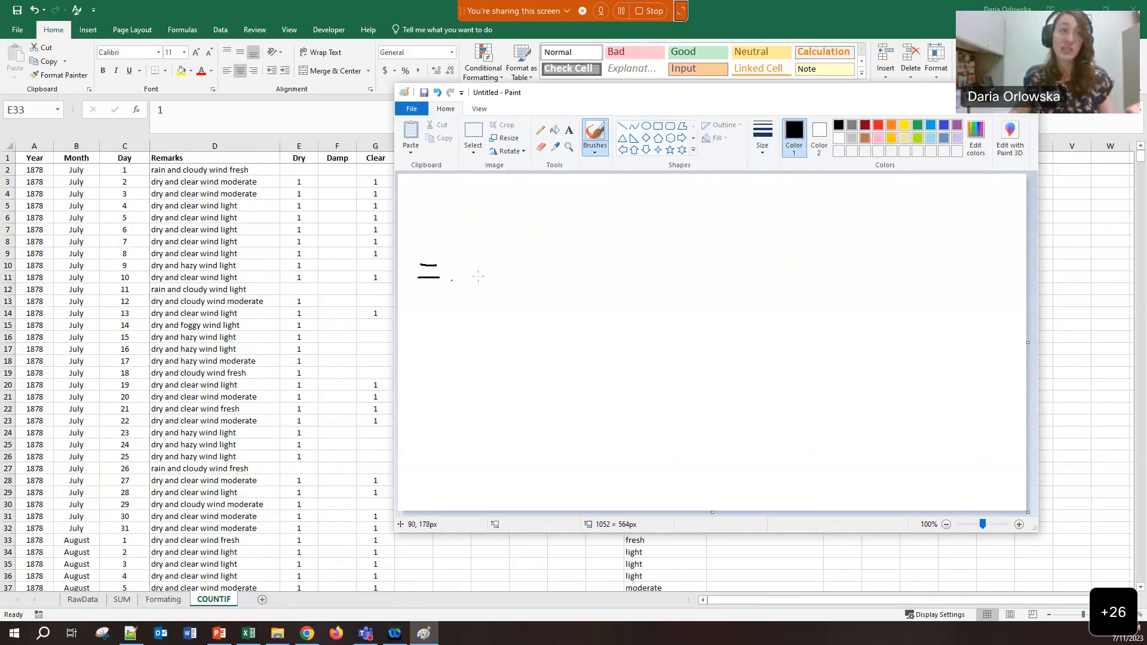
pyautogui.moveTo(469, 262)
pyautogui.mouseDown()
pyautogui.moveTo(453, 267)
pyautogui.moveTo(470, 289)
pyautogui.moveTo(489, 268)
pyautogui.moveTo(537, 283)
pyautogui.moveTo(538, 269)
pyautogui.moveTo(556, 268)
pyautogui.mouseUp()
pyautogui.moveTo(548, 268); pyautogui.dragTo(560, 286)
pyautogui.moveTo(568, 268)
pyautogui.mouseDown()
pyautogui.moveTo(568, 285)
pyautogui.moveTo(579, 268)
pyautogui.mouseUp()
pyautogui.moveTo(568, 278); pyautogui.dragTo(580, 278)
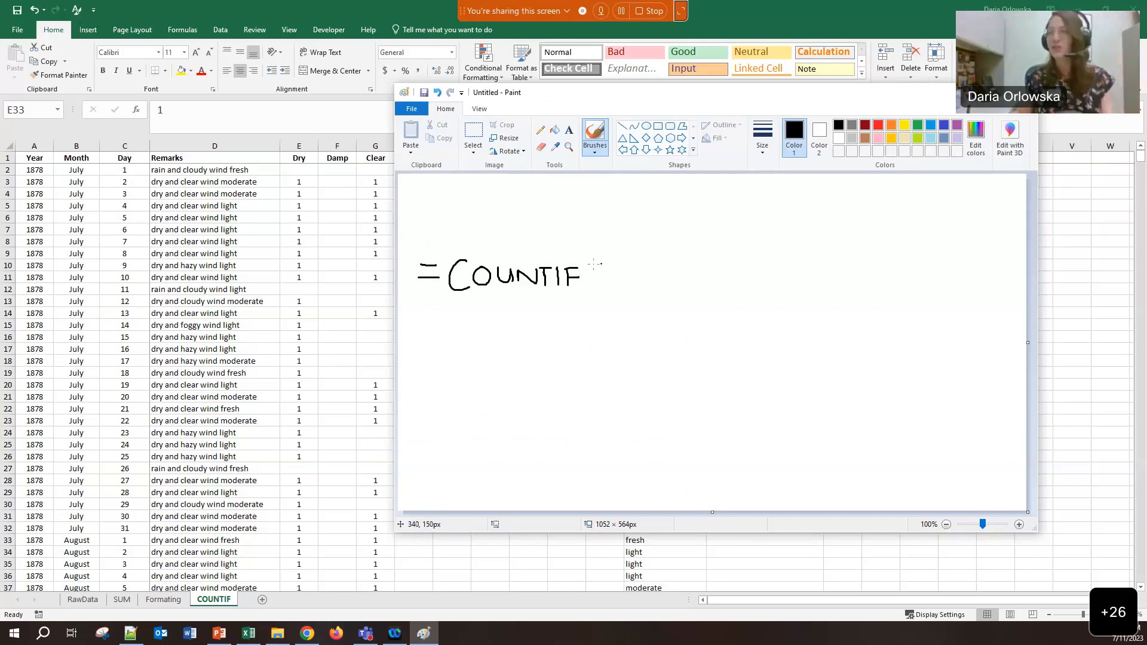
# Handwrite the arguments (range, criteria) after COUNTIF
pyautogui.moveTo(605, 254)
pyautogui.mouseDown()
pyautogui.moveTo(597, 307)
pyautogui.moveTo(617, 270)
pyautogui.moveTo(668, 282)
pyautogui.moveTo(661, 299)
pyautogui.mouseUp()
pyautogui.moveTo(675, 279)
pyautogui.mouseDown()
pyautogui.moveTo(686, 274)
pyautogui.moveTo(695, 291)
pyautogui.mouseUp()
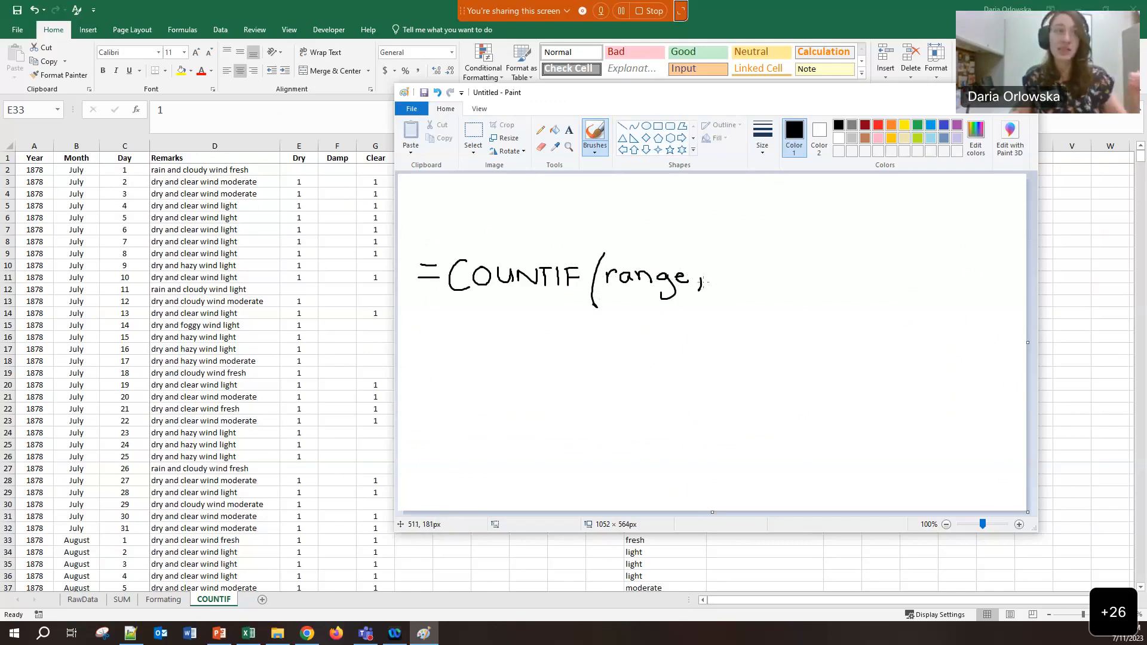
pyautogui.moveTo(733, 269)
pyautogui.mouseDown()
pyautogui.moveTo(733, 284)
pyautogui.moveTo(751, 272)
pyautogui.moveTo(748, 285)
pyautogui.mouseUp()
pyautogui.click(752, 264)
pyautogui.moveTo(759, 264)
pyautogui.mouseDown()
pyautogui.moveTo(763, 283)
pyautogui.moveTo(781, 275)
pyautogui.moveTo(783, 287)
pyautogui.mouseUp()
pyautogui.moveTo(787, 288)
pyautogui.mouseDown()
pyautogui.moveTo(801, 274)
pyautogui.moveTo(801, 288)
pyautogui.moveTo(824, 289)
pyautogui.moveTo(830, 304)
pyautogui.mouseUp()
pyautogui.click(802, 269)
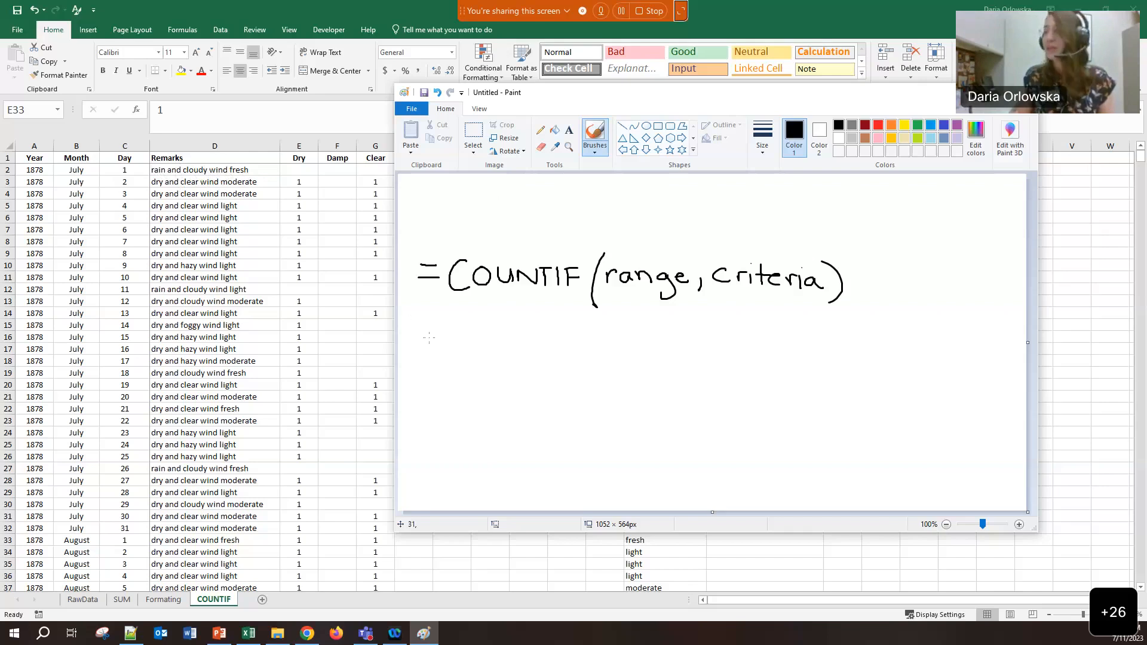
# Draw an equals sign and an arrow from range down to D2, followed by a comma
pyautogui.moveTo(424, 345); pyautogui.dragTo(441, 356)
pyautogui.moveTo(632, 302)
pyautogui.mouseDown()
pyautogui.moveTo(619, 343)
pyautogui.moveTo(633, 335)
pyautogui.mouseUp()
pyautogui.moveTo(590, 379)
pyautogui.mouseDown()
pyautogui.moveTo(603, 352)
pyautogui.moveTo(591, 378)
pyautogui.mouseUp()
pyautogui.moveTo(621, 360); pyautogui.dragTo(644, 378)
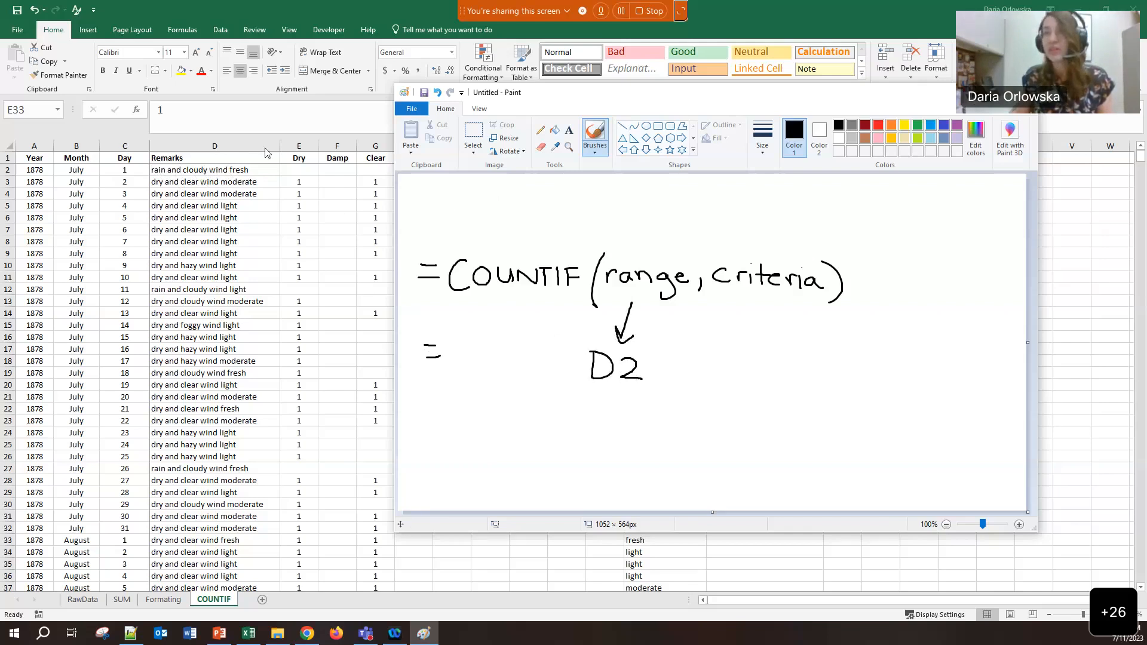
pyautogui.moveTo(659, 375); pyautogui.dragTo(661, 393)
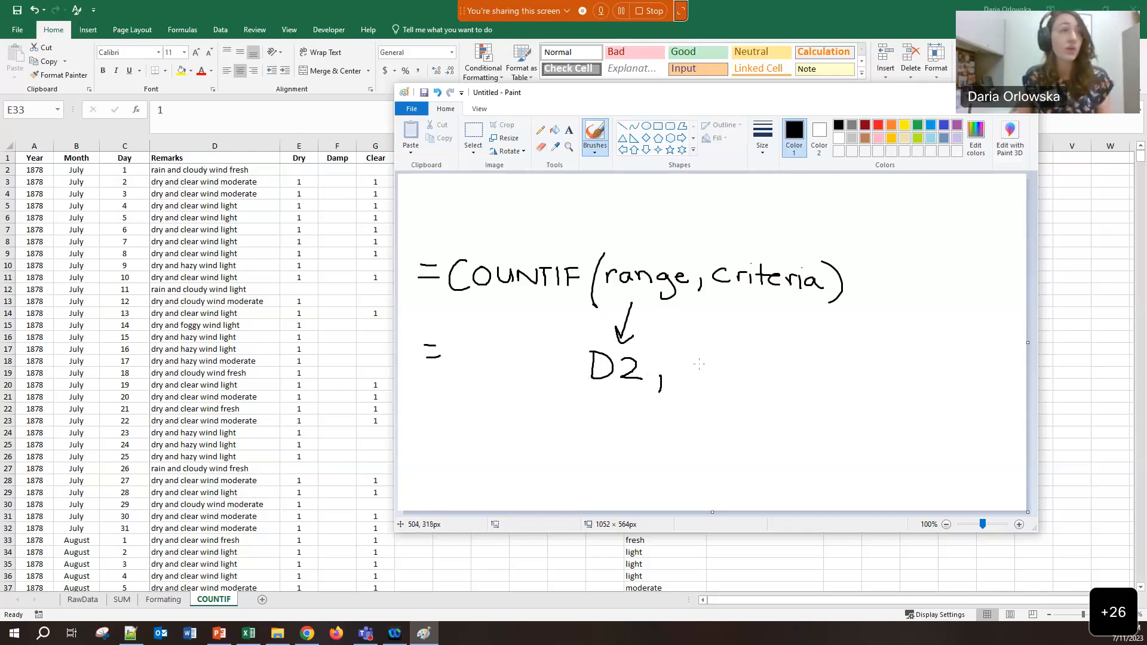
# Write "Snow" in quotes after D2, then switch back to Excel
pyautogui.moveTo(710, 359)
pyautogui.mouseDown()
pyautogui.moveTo(692, 377)
pyautogui.moveTo(739, 379)
pyautogui.moveTo(753, 367)
pyautogui.mouseUp()
pyautogui.moveTo(759, 365); pyautogui.dragTo(789, 359)
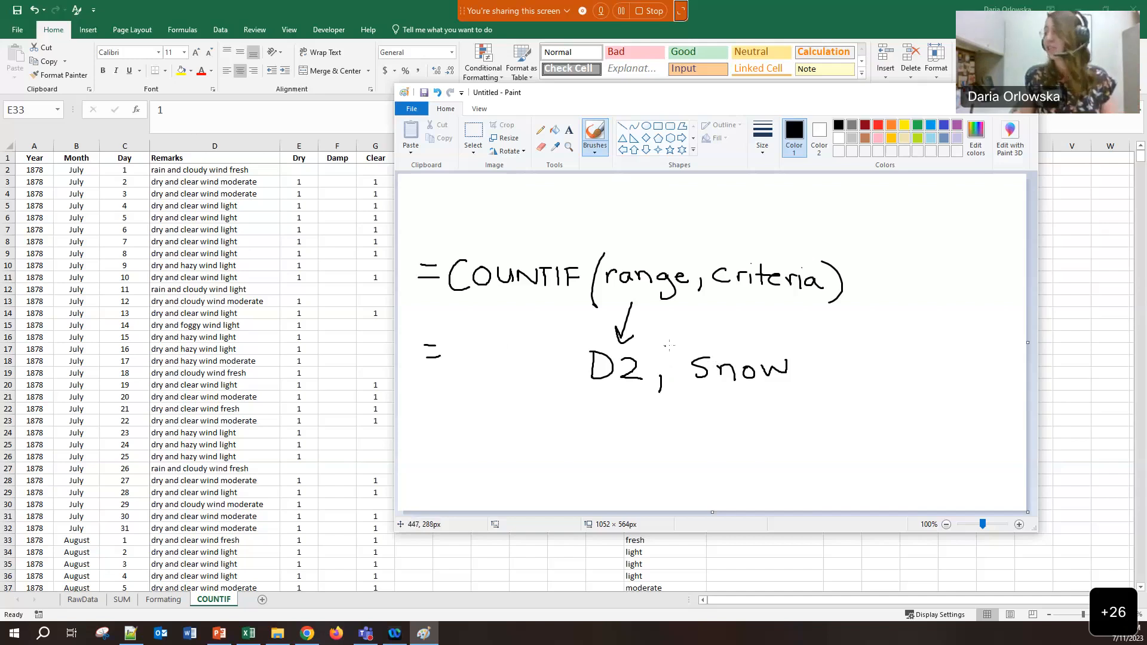
pyautogui.moveTo(670, 344); pyautogui.dragTo(674, 353)
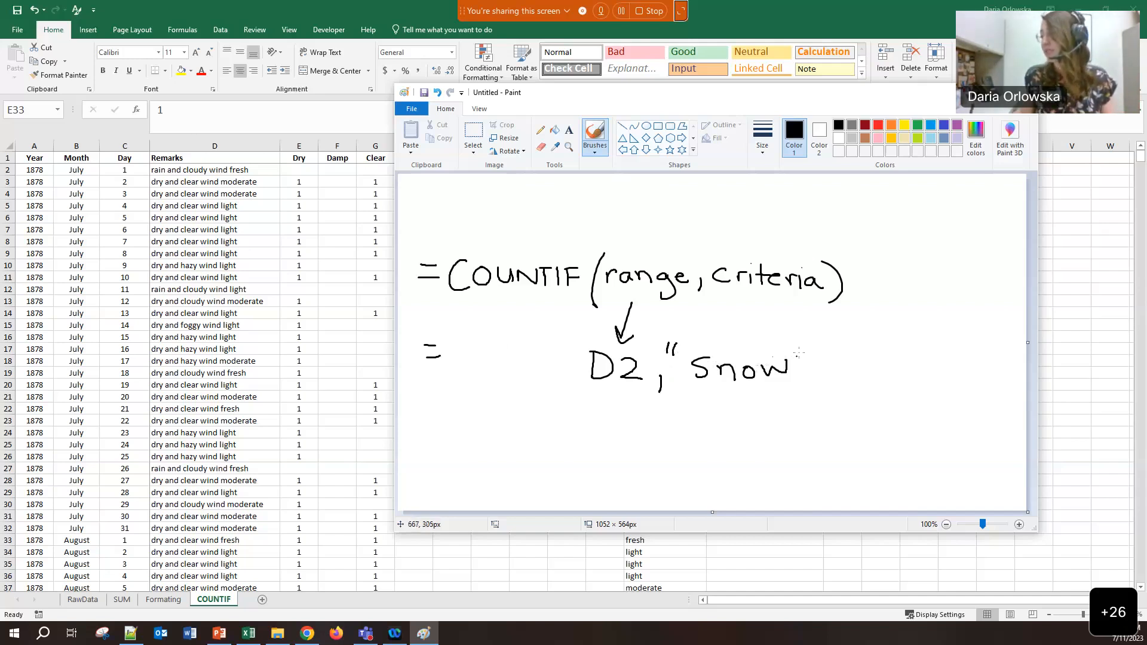
pyautogui.moveTo(806, 345); pyautogui.dragTo(805, 354)
pyautogui.moveTo(811, 347); pyautogui.dragTo(813, 357)
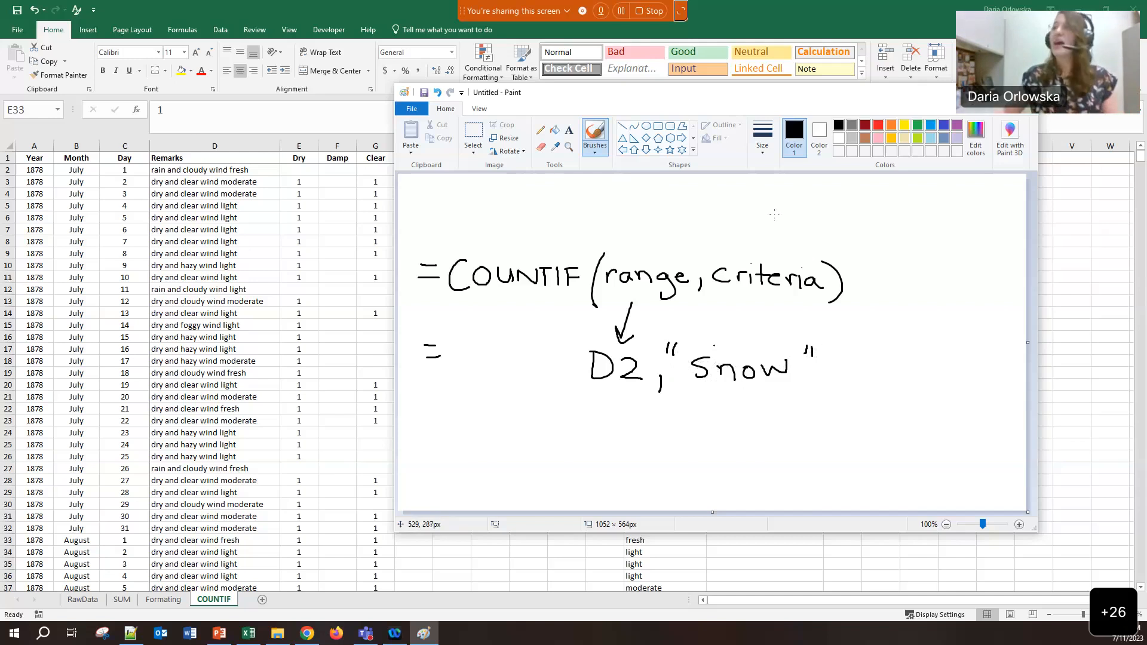
pyautogui.click(929, 5)
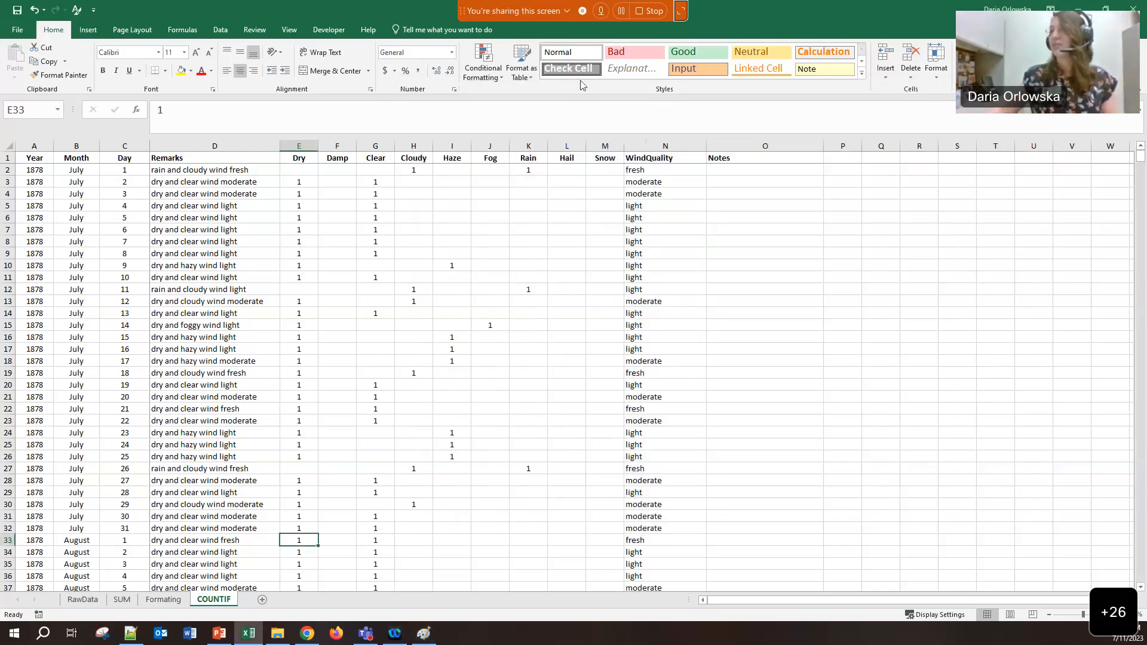
# Enter the heading COUNTIF in cell P1
pyautogui.click(832, 157)
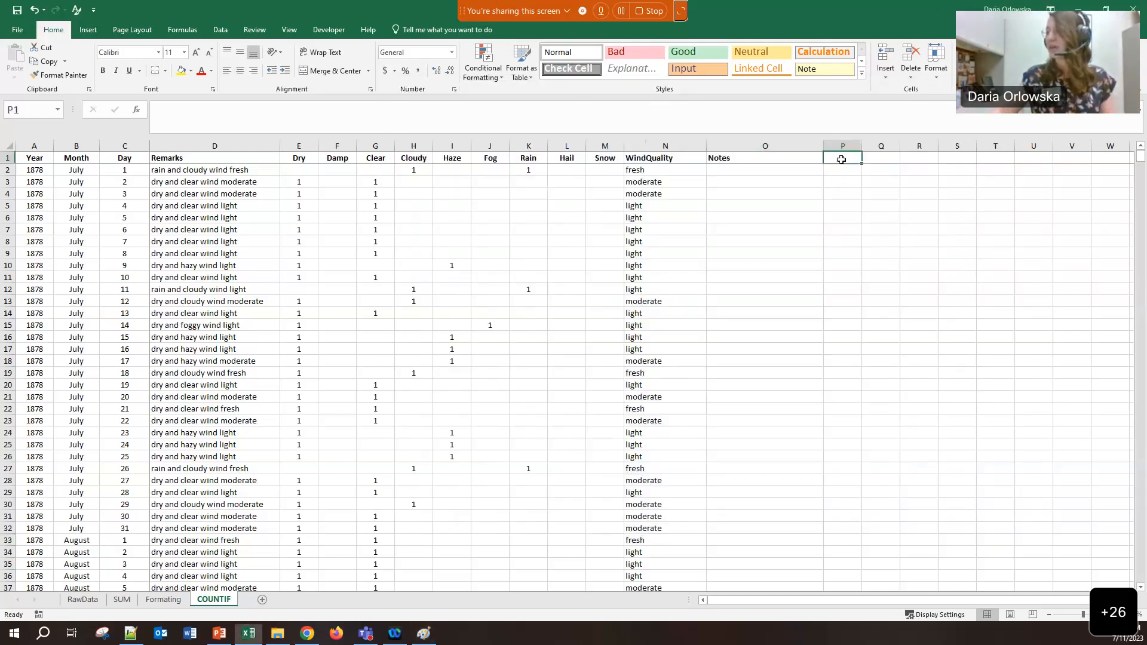
pyautogui.click(846, 164)
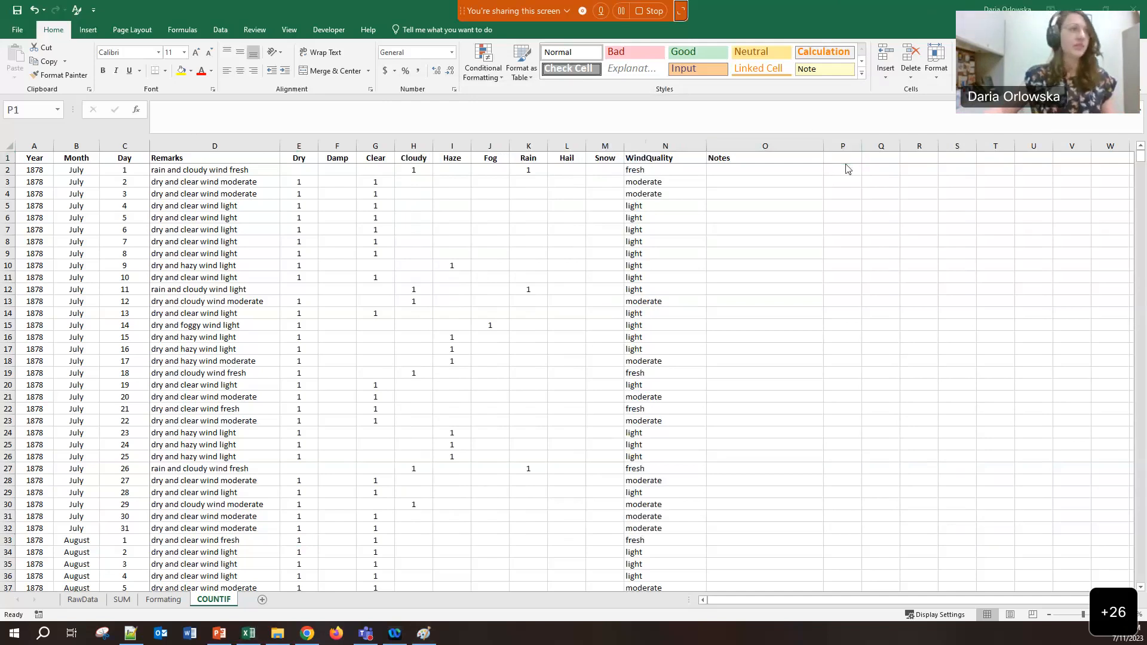
pyautogui.click(860, 160)
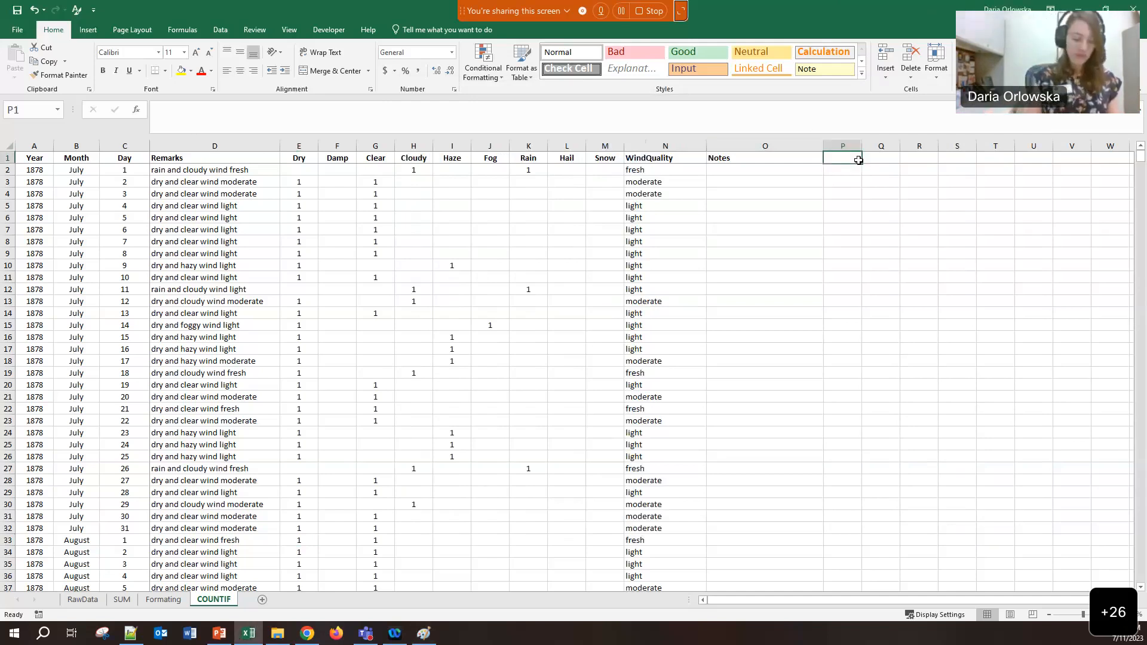
pyautogui.write('COUNTIF')
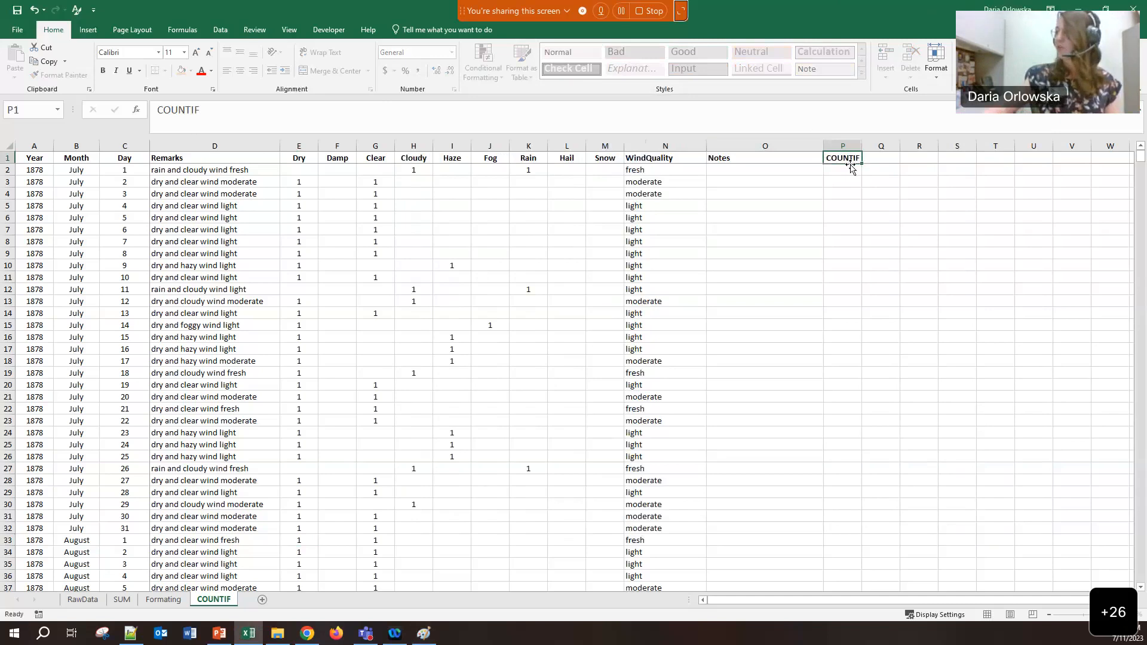
pyautogui.hotkey('ctrl', 'Return')
# Enter =COUNTIF(D2,"snow") in P2, using D2 as the range
pyautogui.click(854, 169)
pyautogui.write('=')
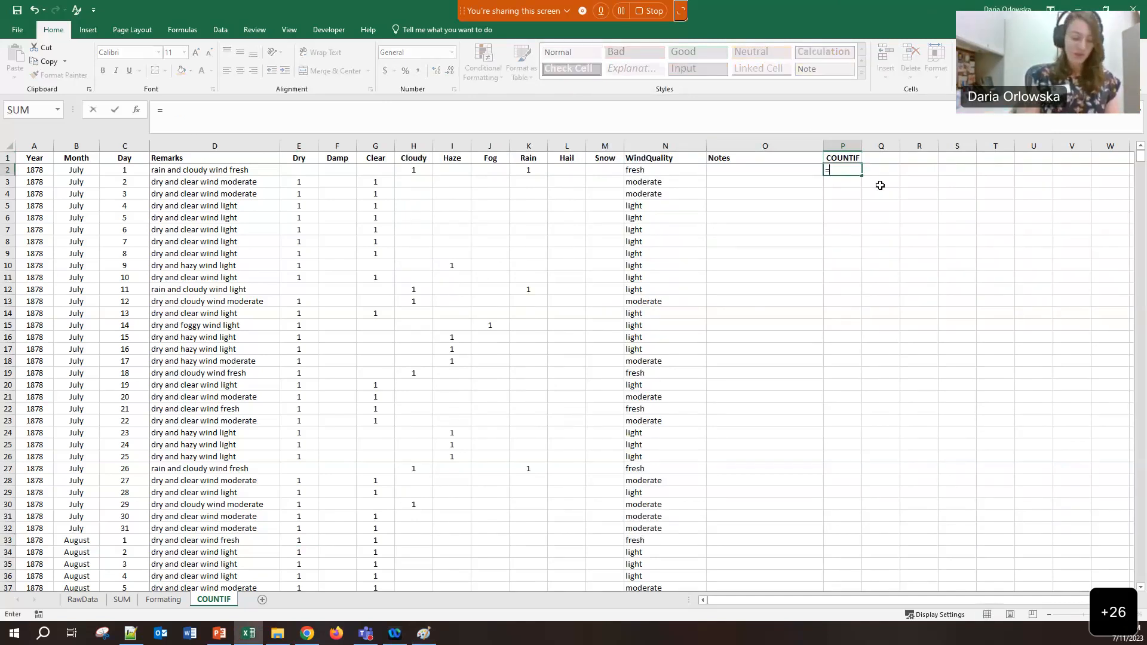
pyautogui.write('COUNT')
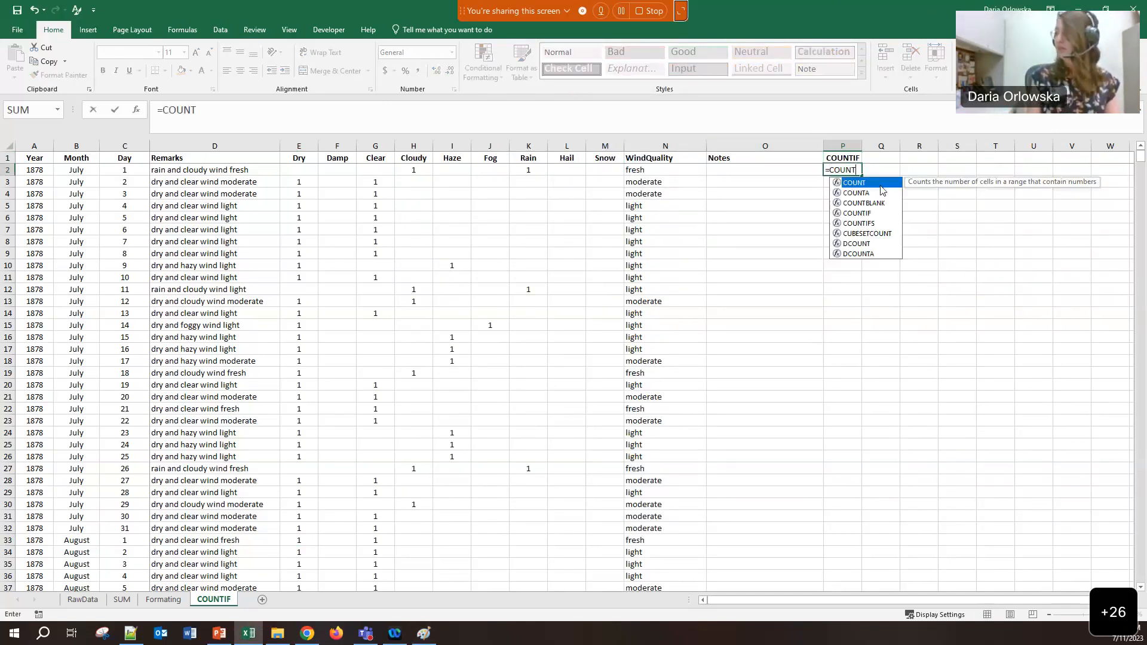
pyautogui.write('IF')
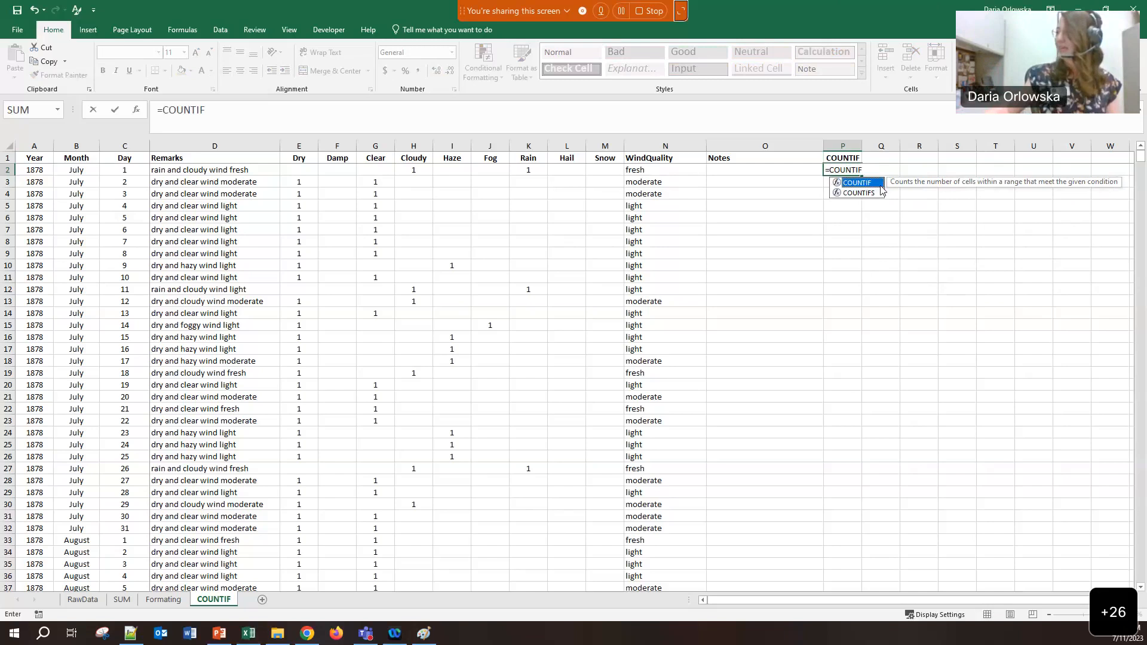
pyautogui.doubleClick(881, 186)
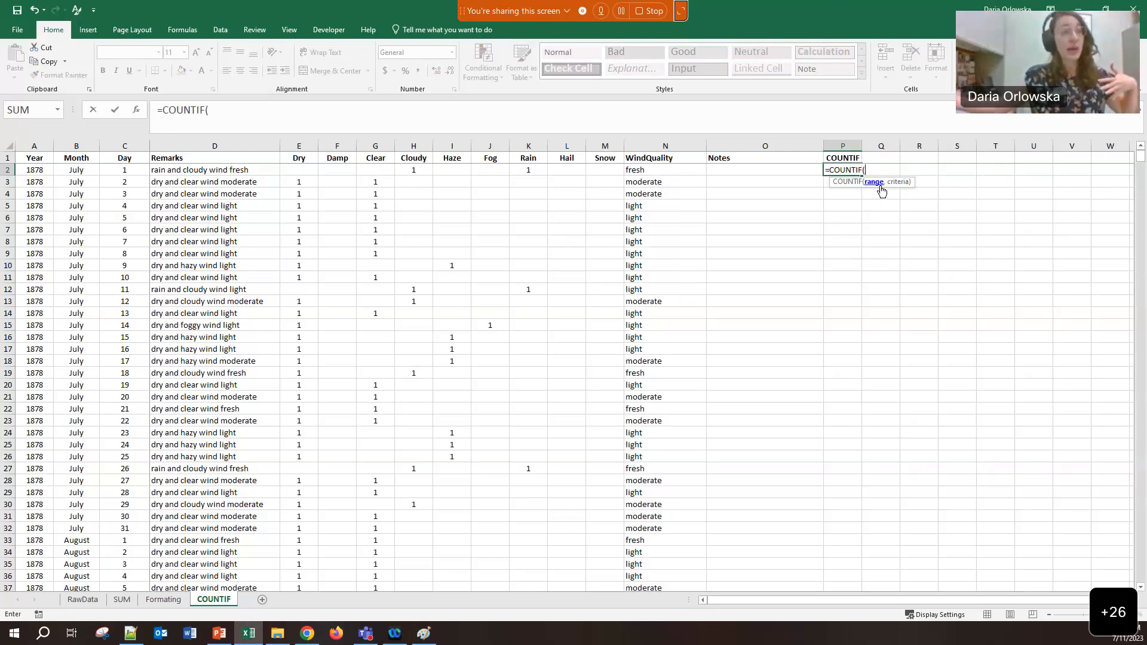
pyautogui.click(168, 174)
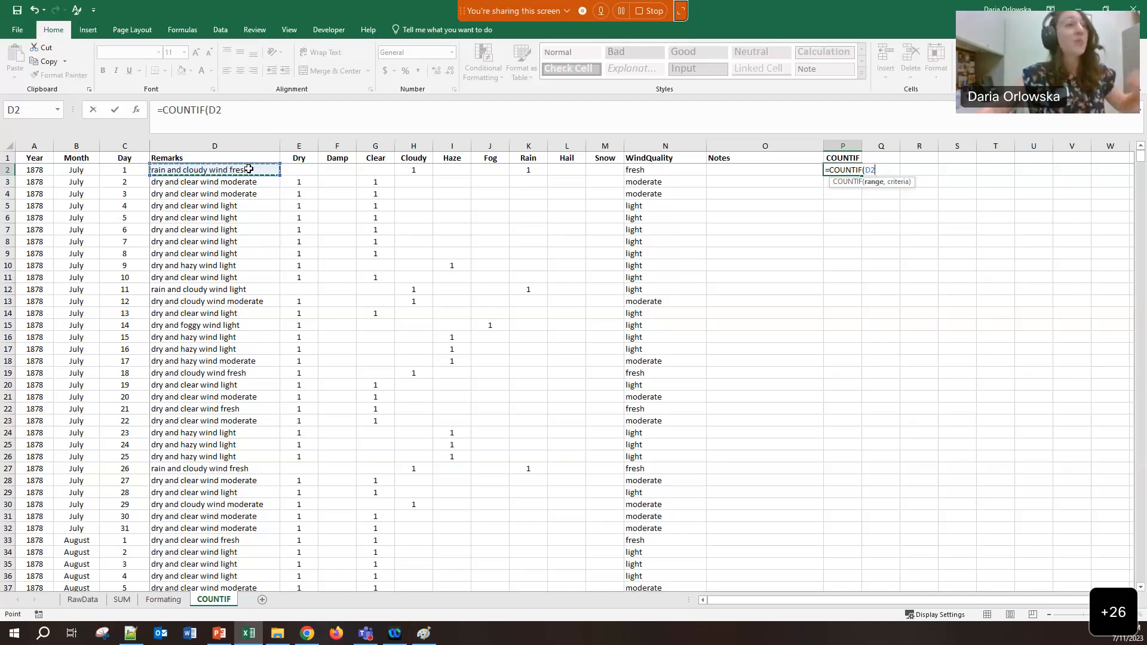
pyautogui.click(226, 117)
pyautogui.write(',')
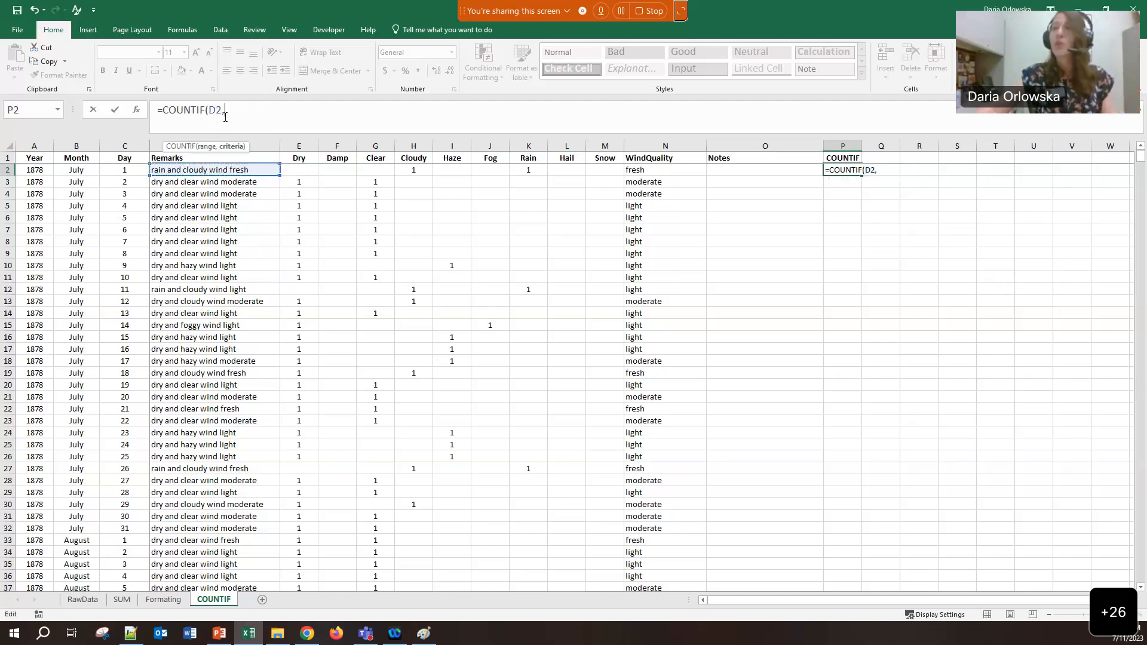
pyautogui.write('"')
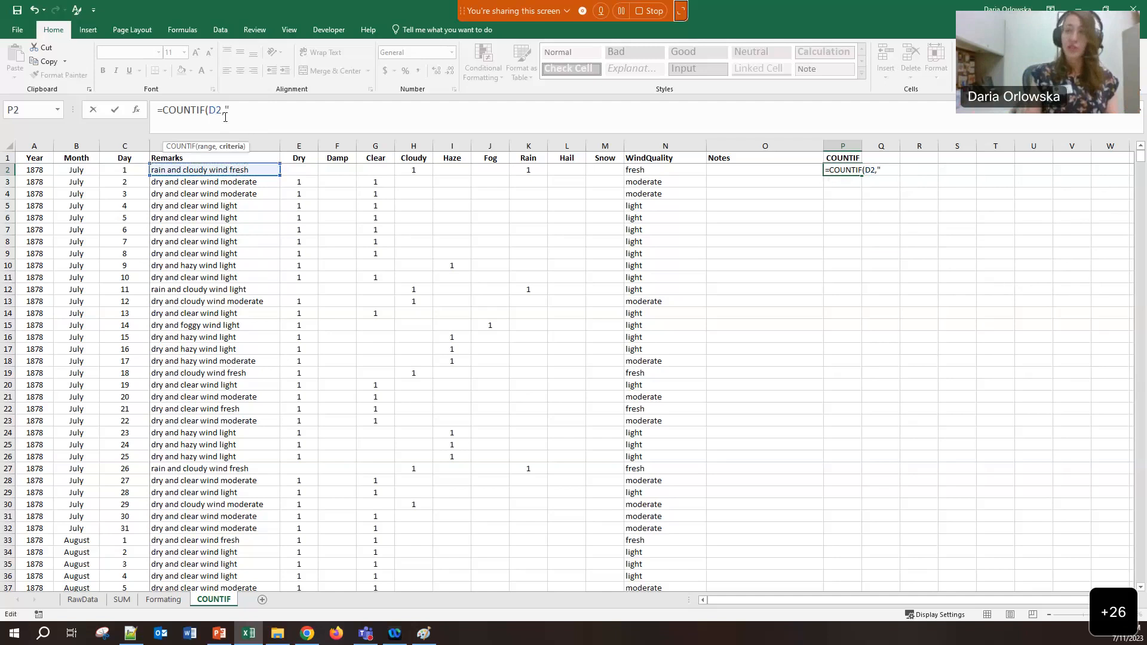
pyautogui.write('snow")')
pyautogui.press('Return')
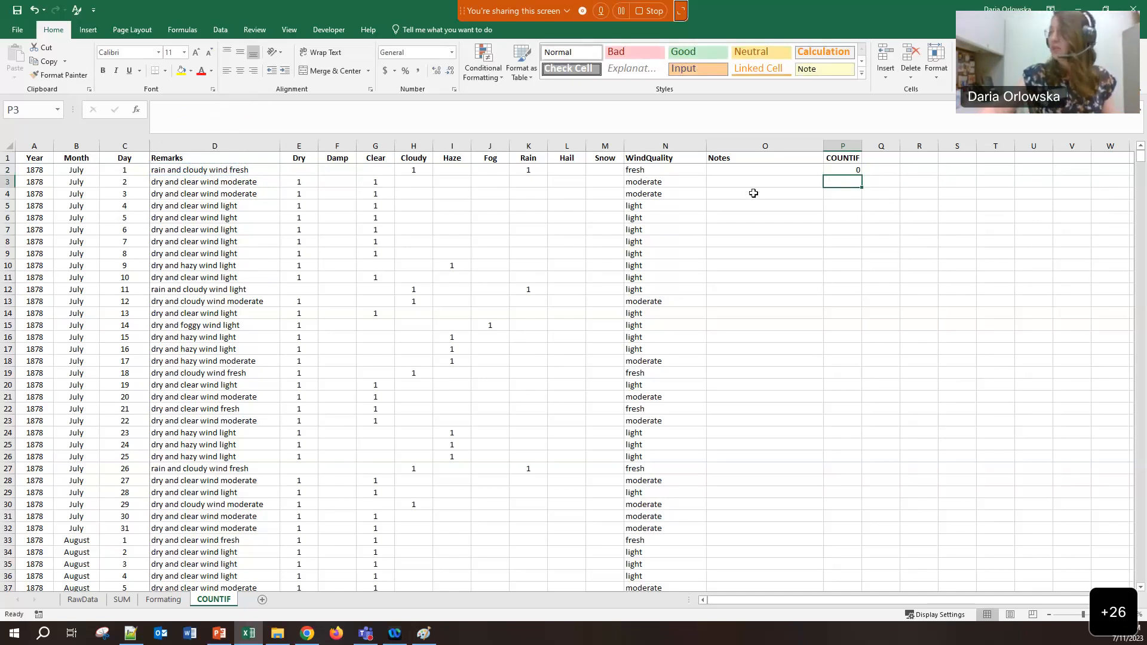
# Fill P2's snow COUNTIF formula down the whole column P
pyautogui.click(854, 171)
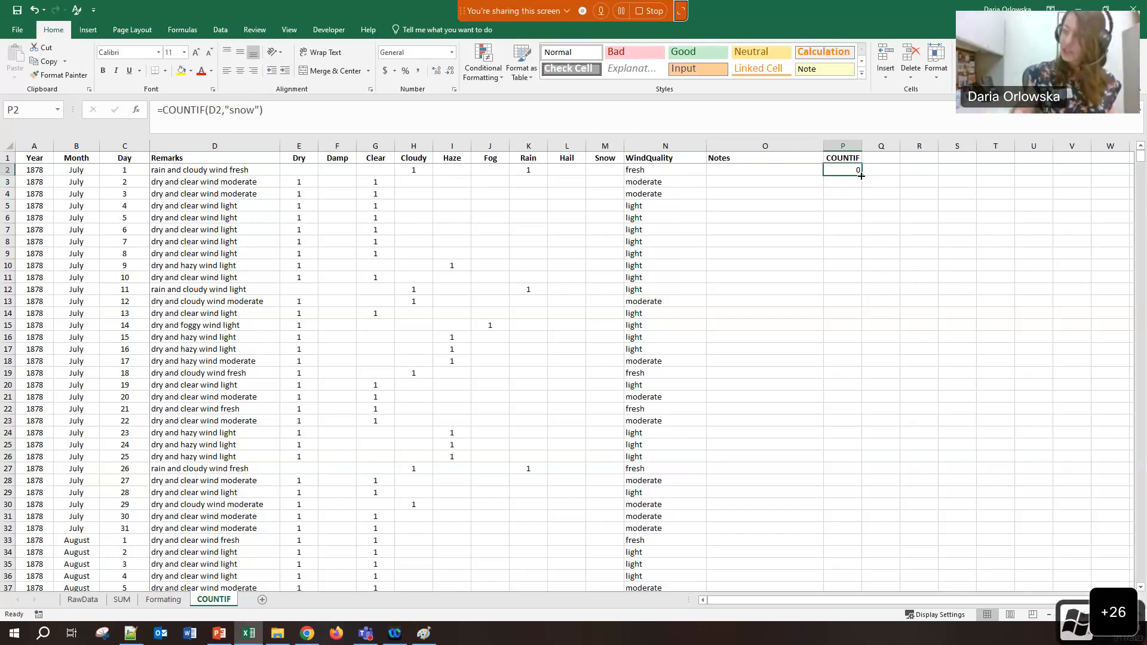
pyautogui.press('super+plus')
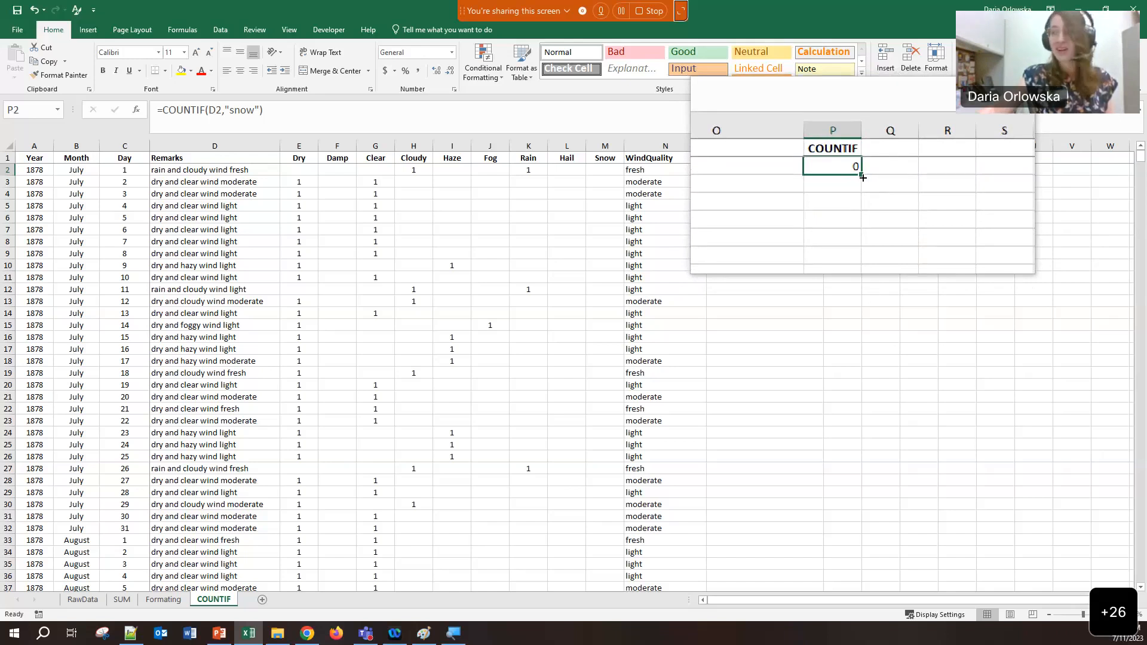
pyautogui.doubleClick(862, 177)
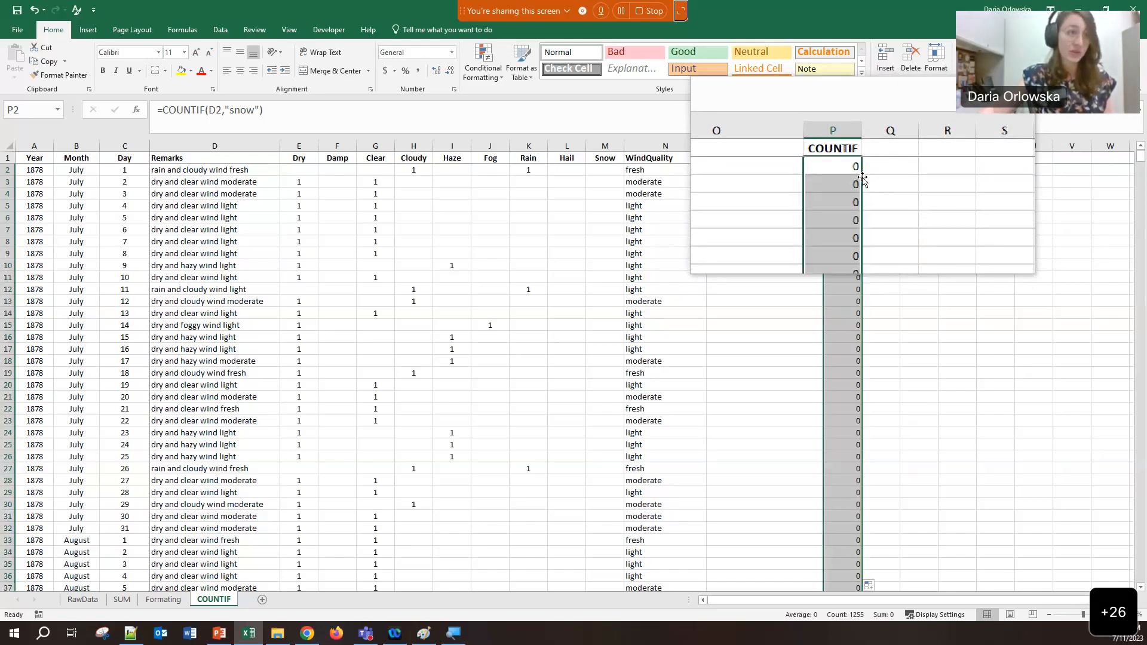
# Scroll through the records to check that every COUNTIF result is 0
pyautogui.scroll(-5, 832, 247)
pyautogui.scroll(-5, 833, 246)
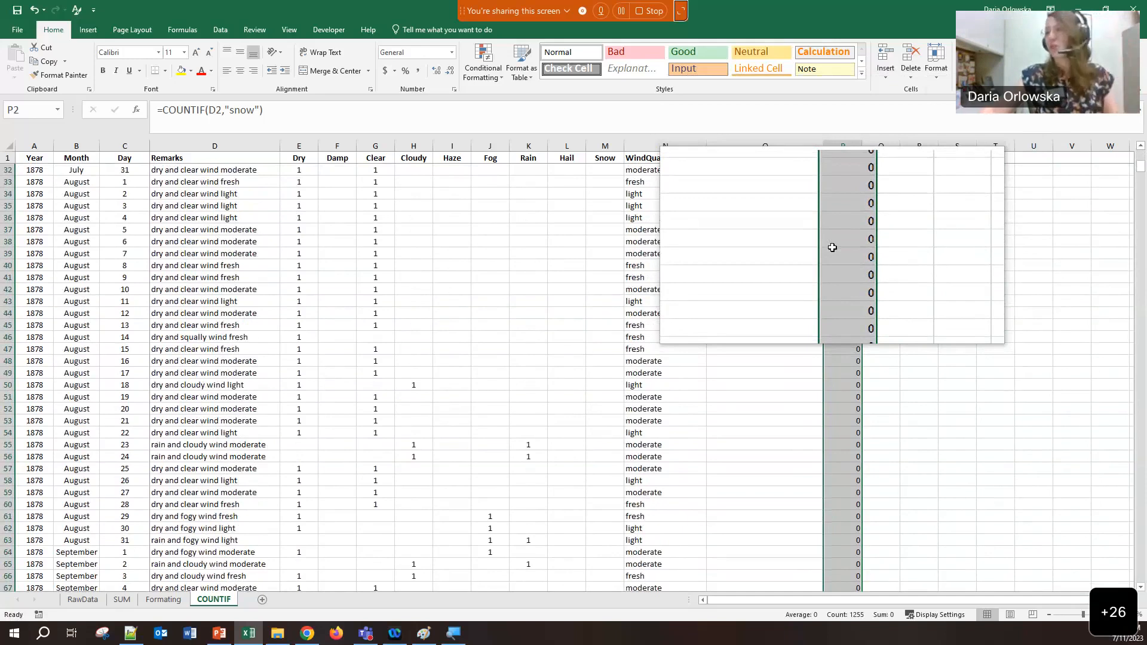
pyautogui.scroll(-17, 832, 247)
pyautogui.scroll(-10, 832, 247)
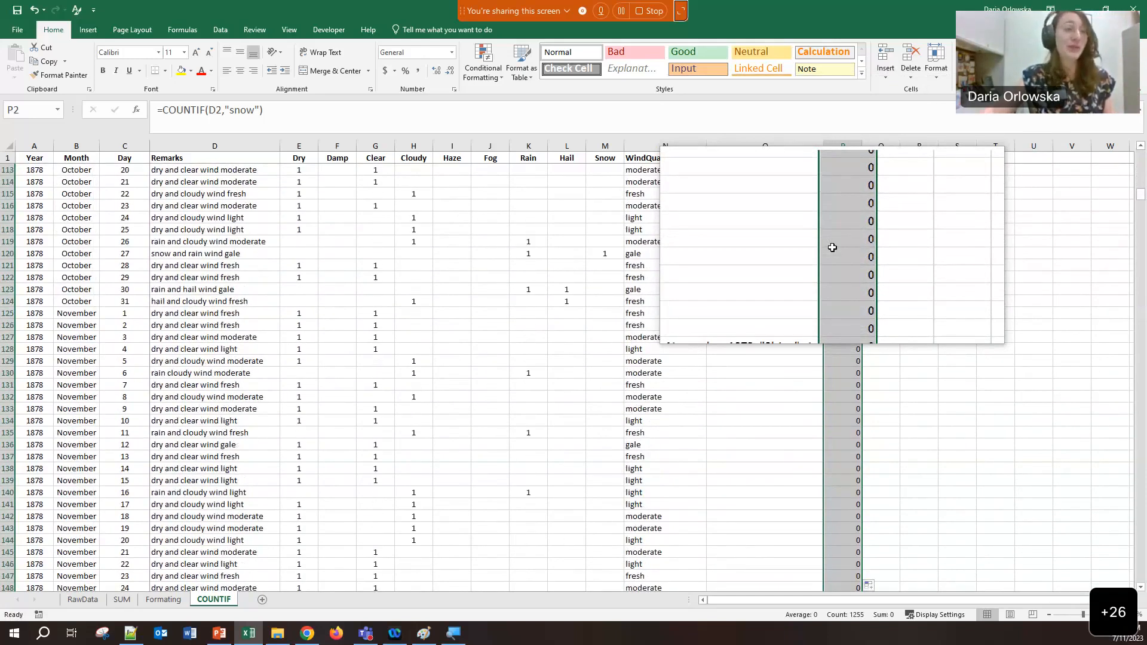
pyautogui.scroll(-9, 832, 247)
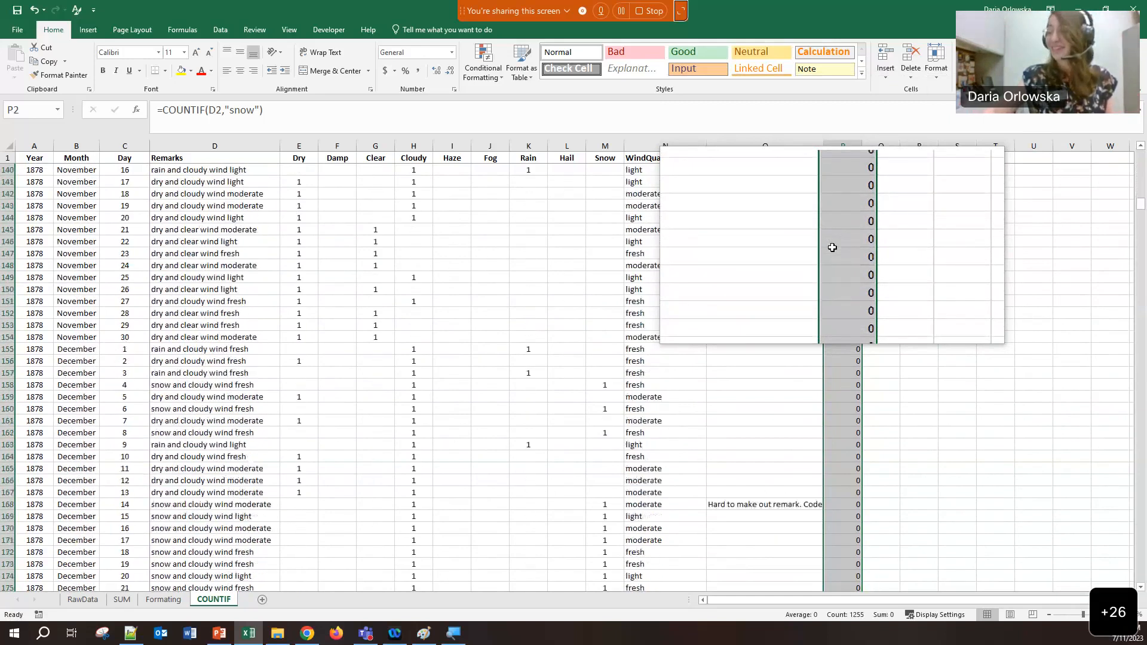
pyautogui.scroll(-5, 833, 247)
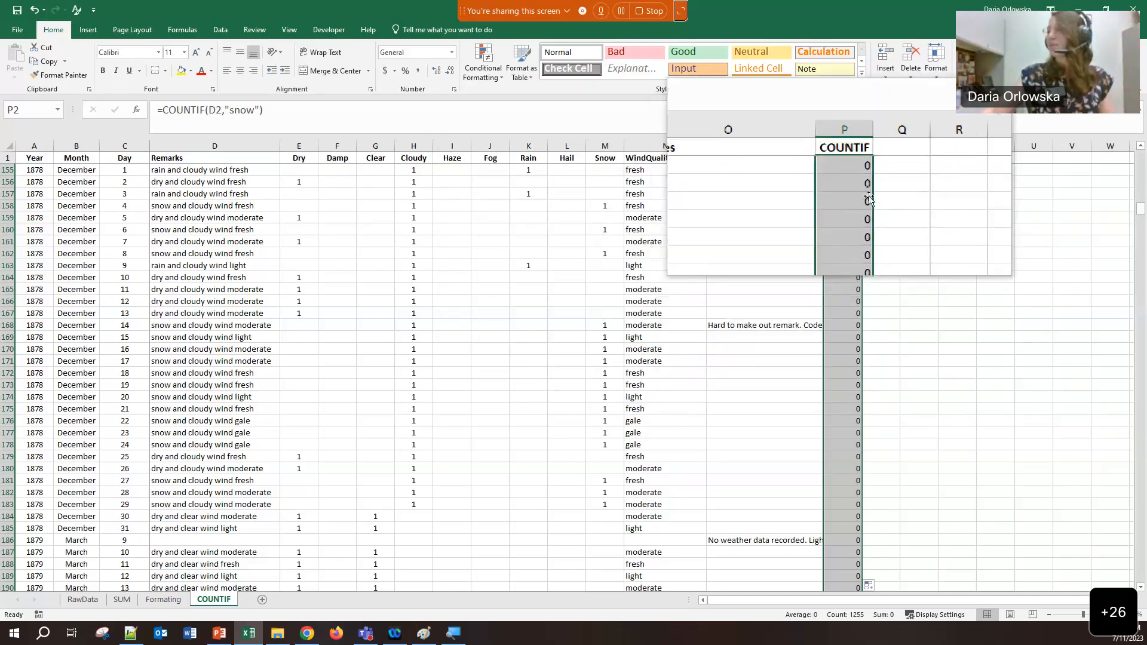
pyautogui.click(1142, 211)
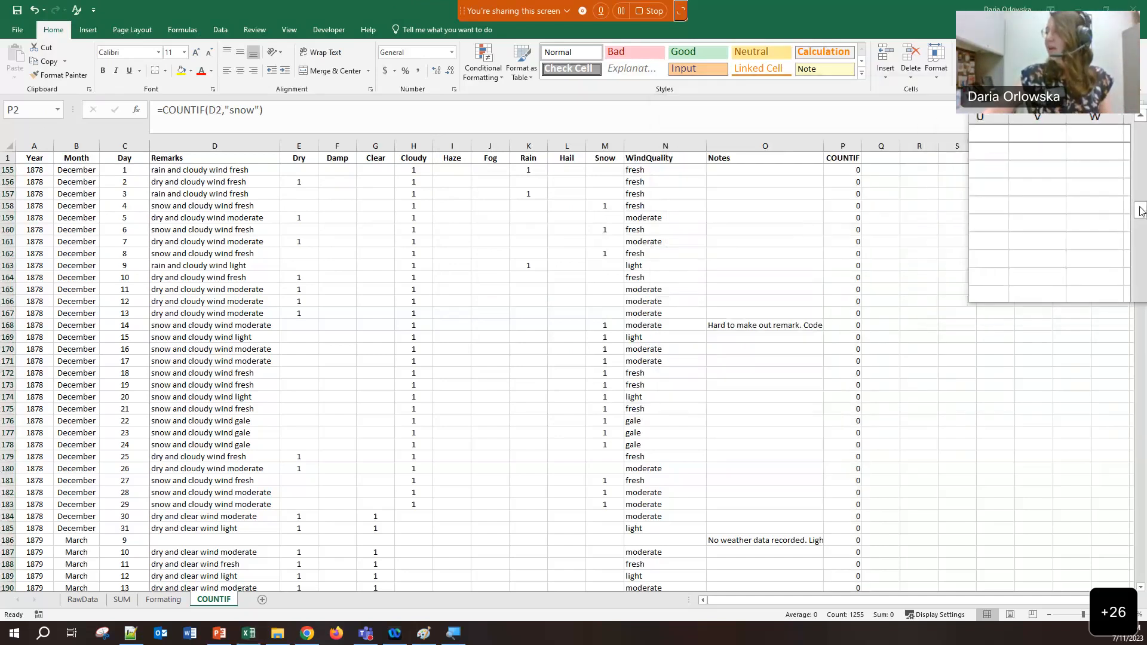
pyautogui.click(1132, 131)
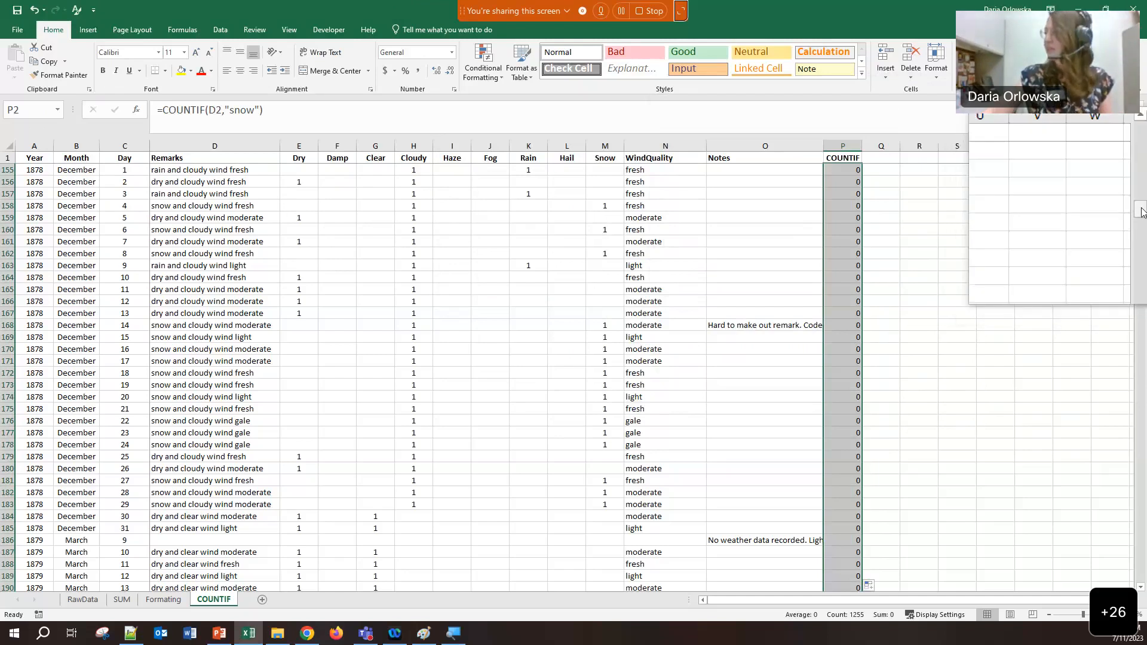
pyautogui.moveTo(1142, 211); pyautogui.dragTo(1141, 157)
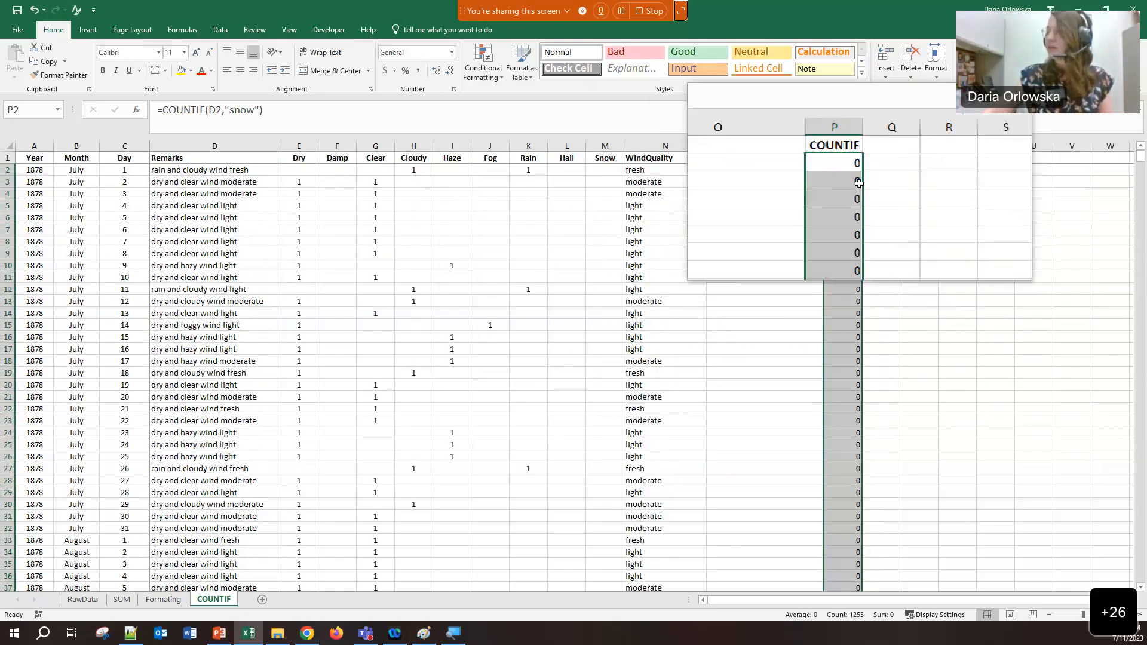
# Undo the fill and re-enter =COUNTIF(D2,"snow") in P2
pyautogui.hotkey('ctrl', 'z')
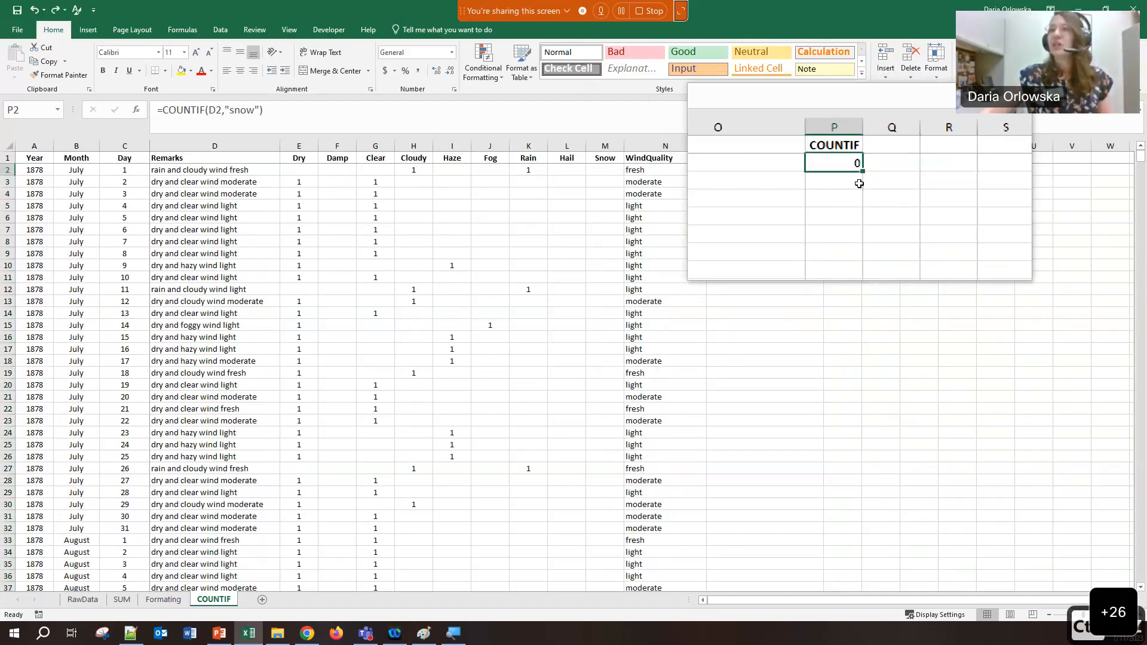
pyautogui.moveTo(266, 111); pyautogui.dragTo(142, 114)
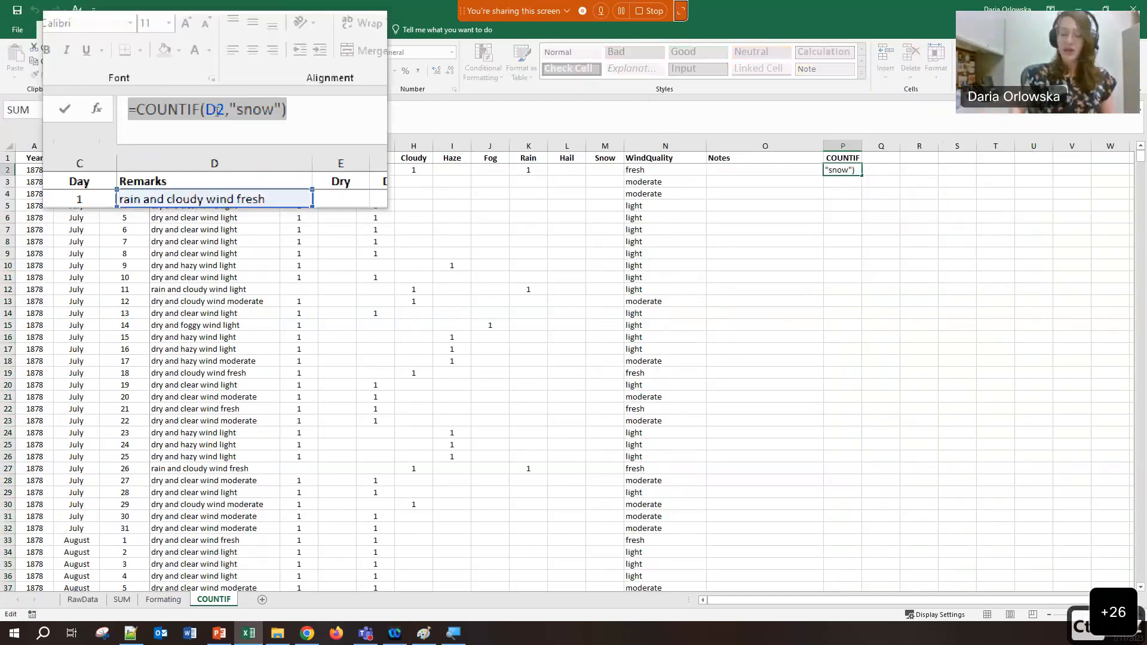
pyautogui.write('=COU')
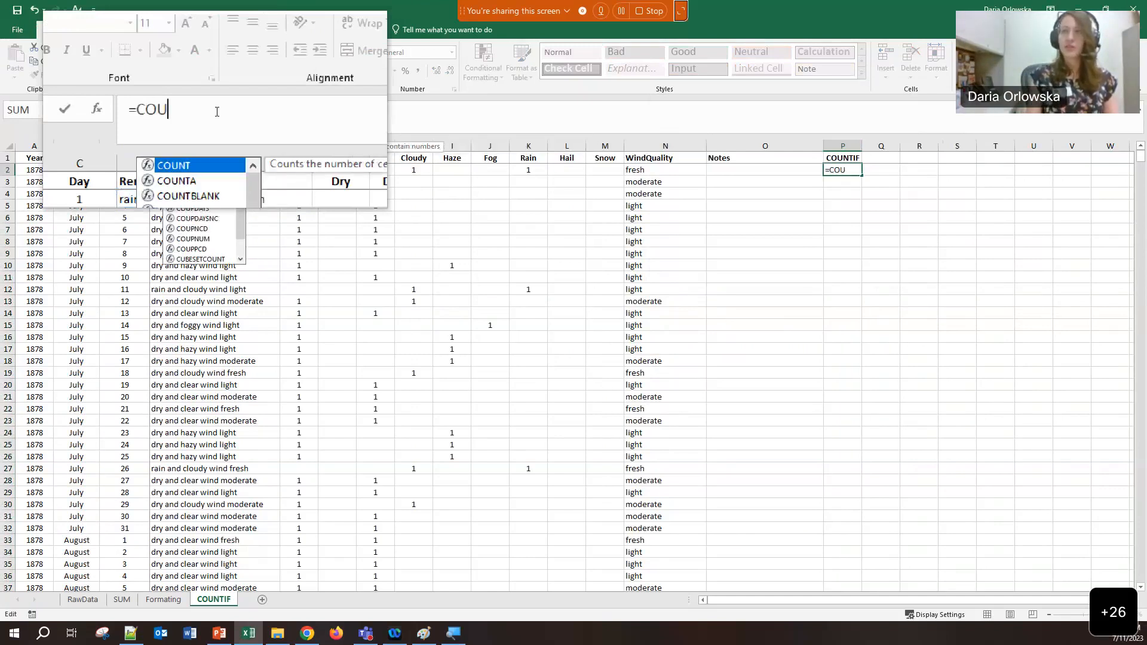
pyautogui.write('NT')
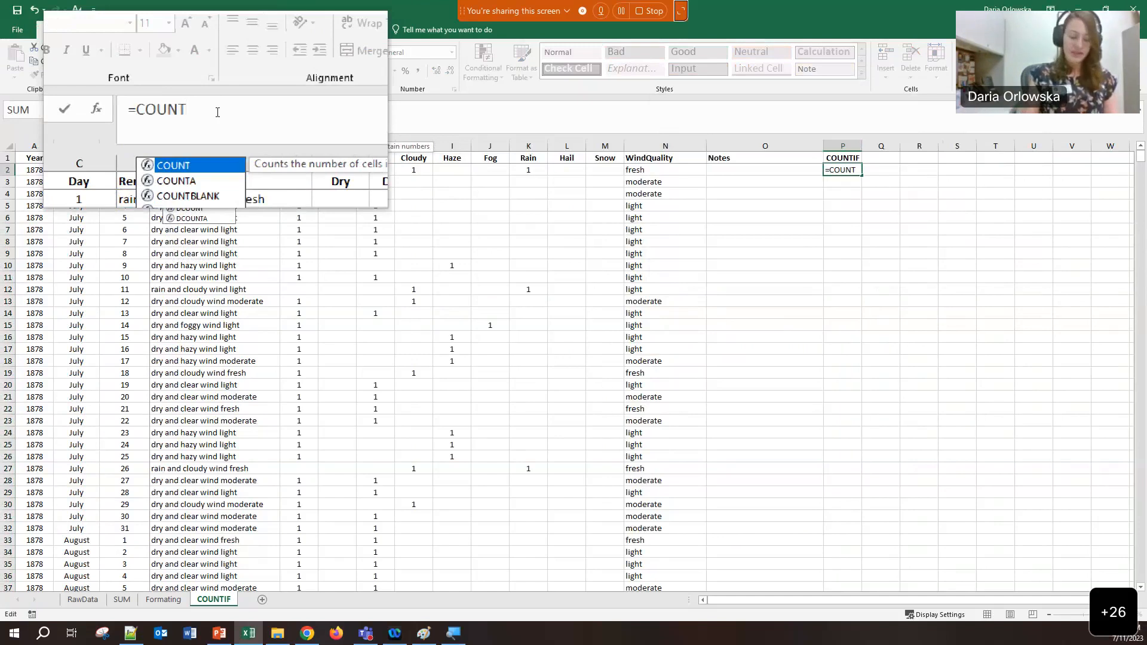
pyautogui.write('IF(')
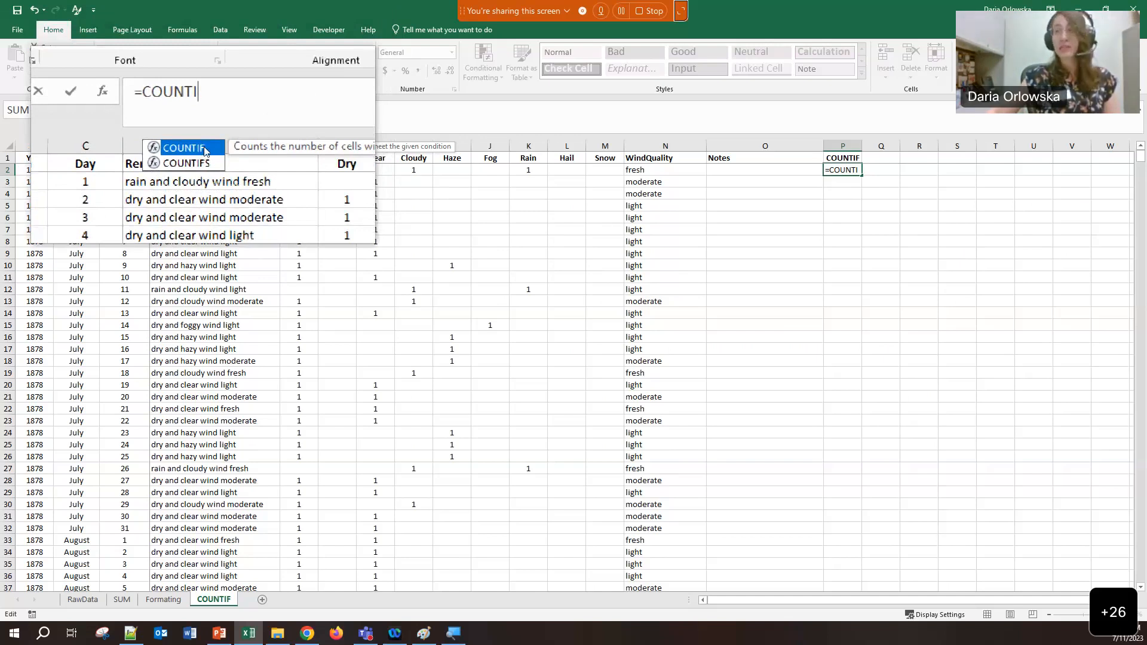
pyautogui.doubleClick(205, 149)
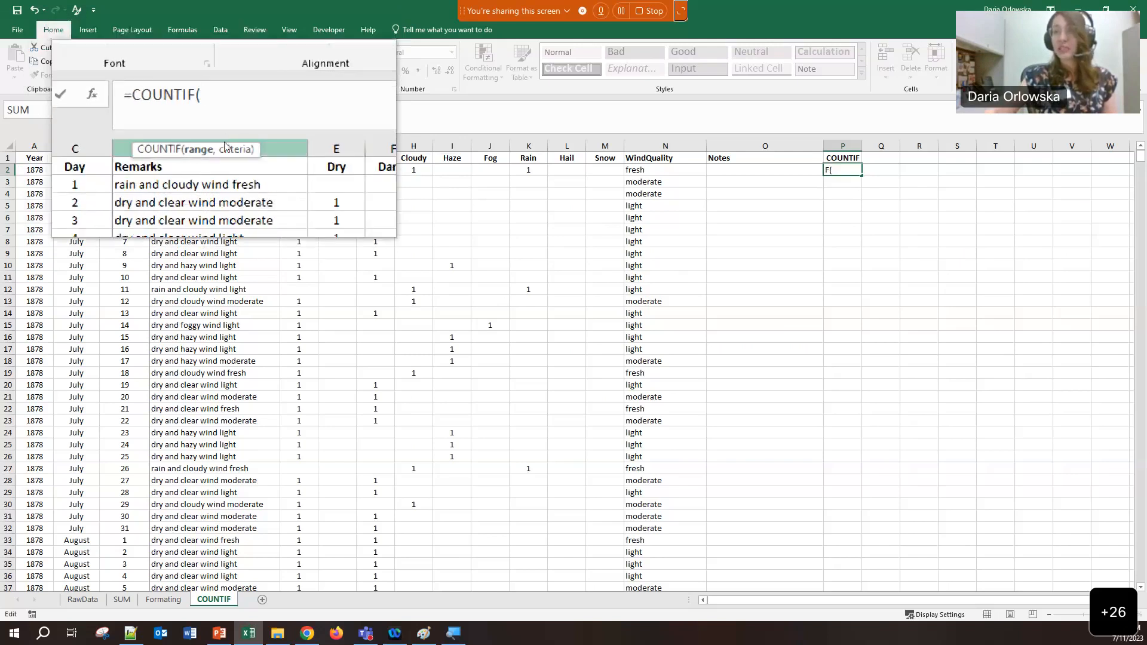
pyautogui.click(218, 171)
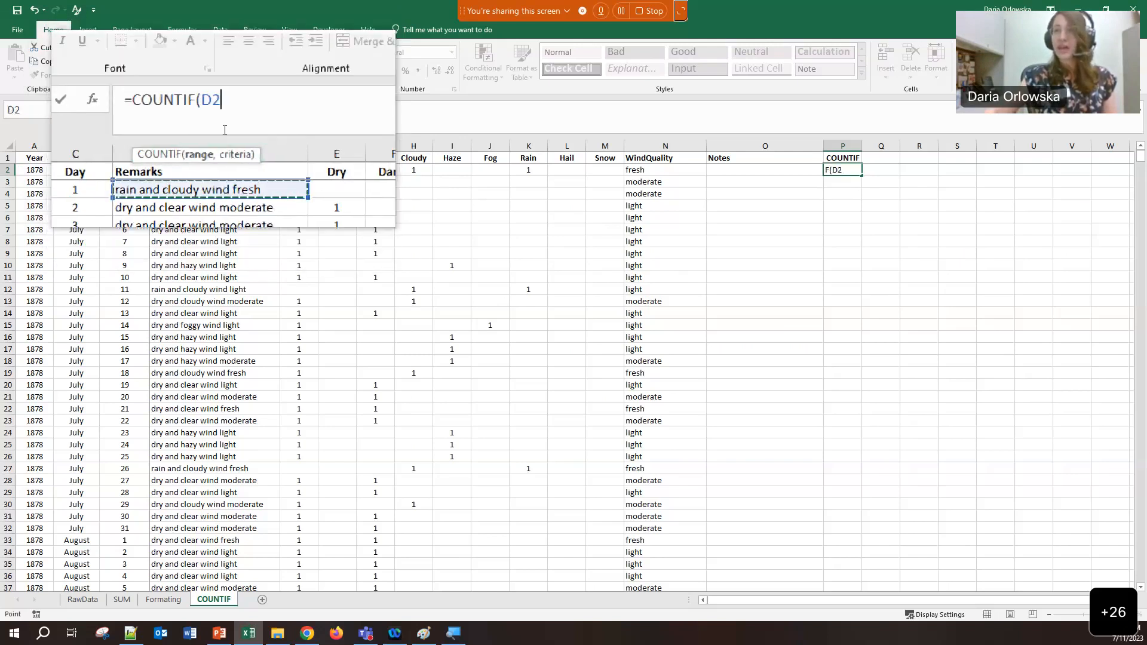
pyautogui.write(',')
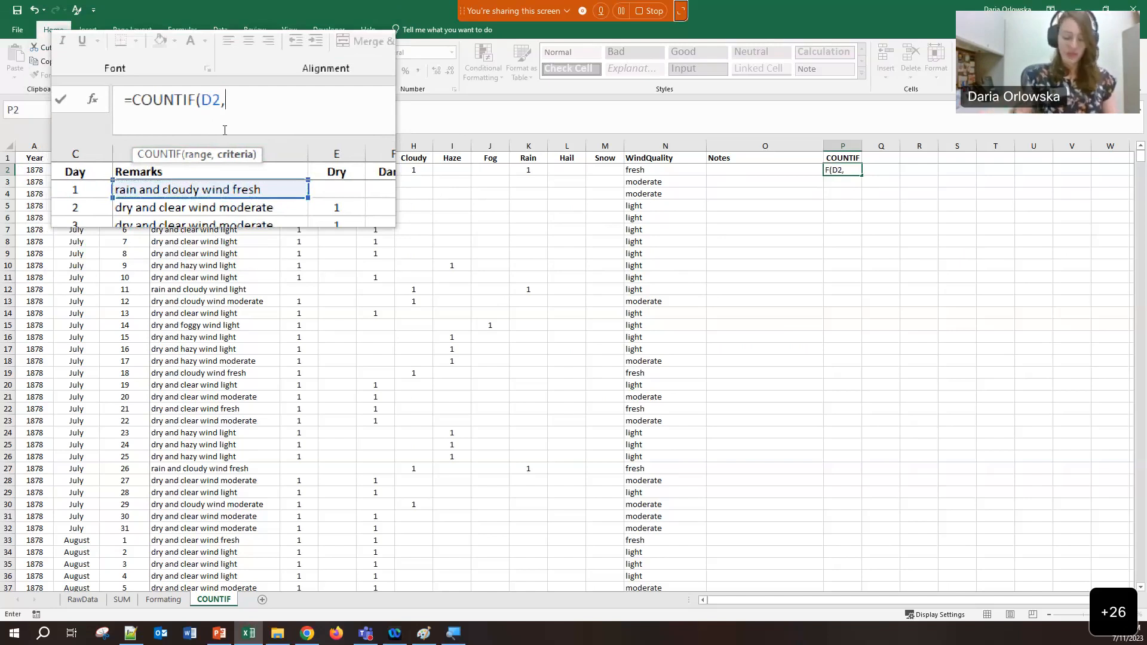
pyautogui.write('"snow")')
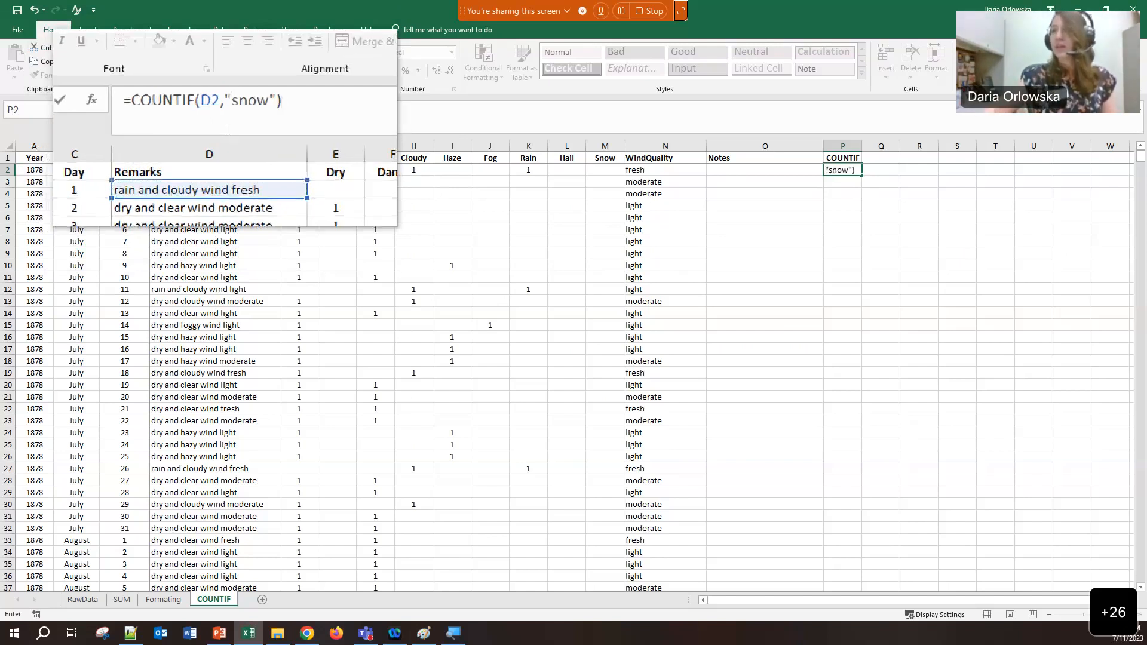
pyautogui.press('Tab')
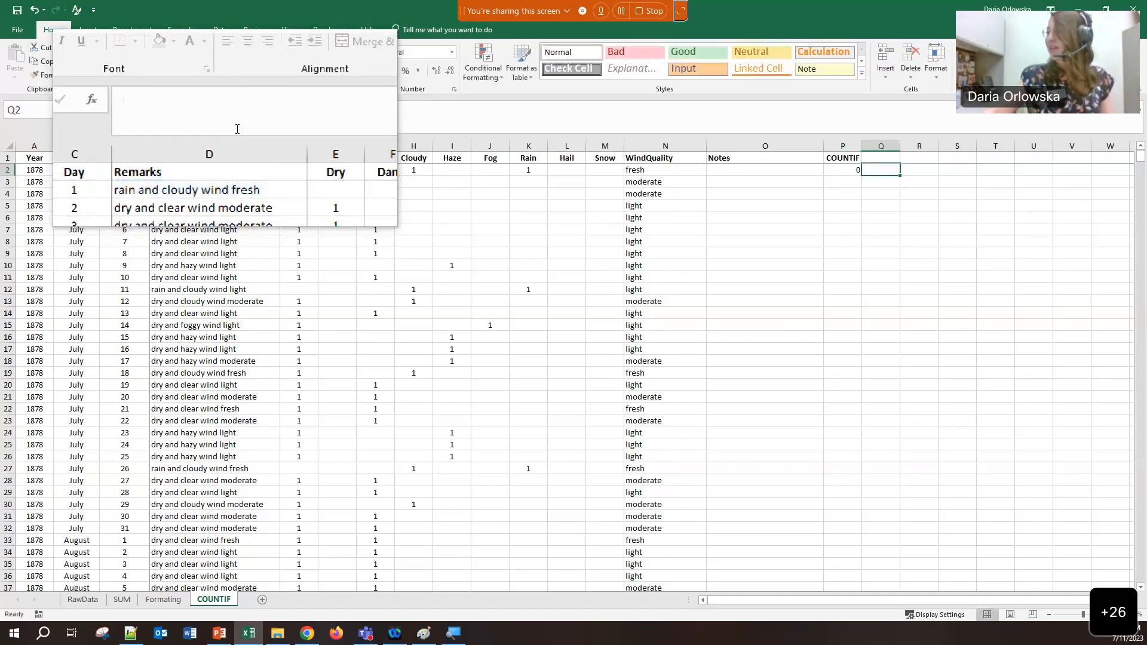
# Highlight the "snow" criterion in P2's formula
pyautogui.click(844, 168)
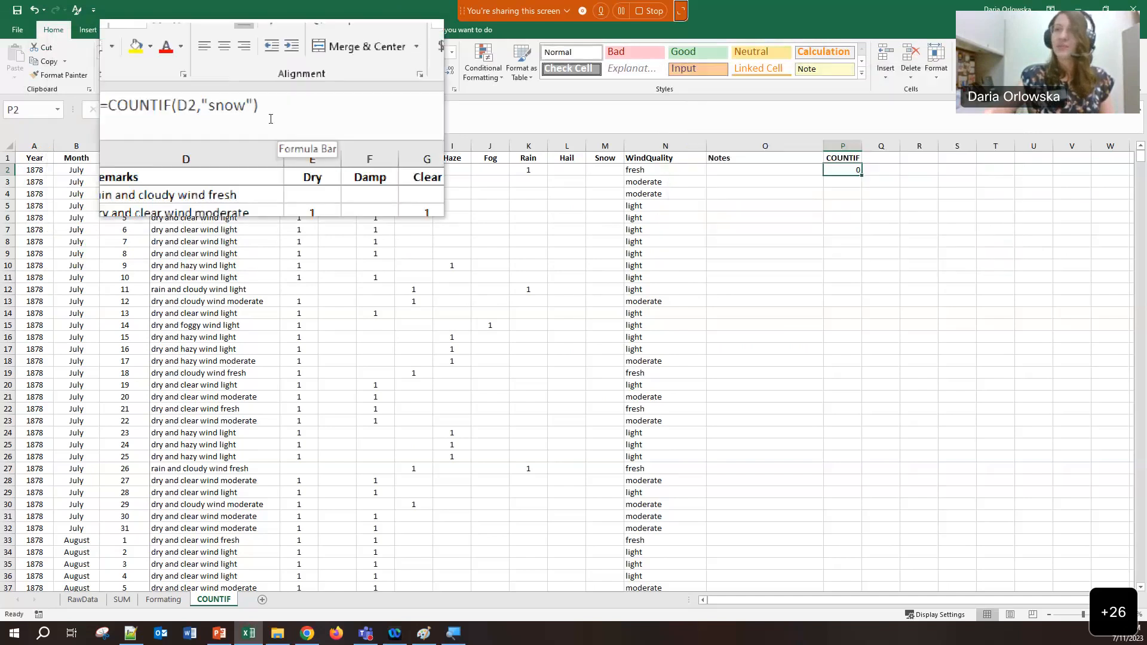
pyautogui.click(257, 110)
pyautogui.moveTo(257, 110); pyautogui.dragTo(232, 112)
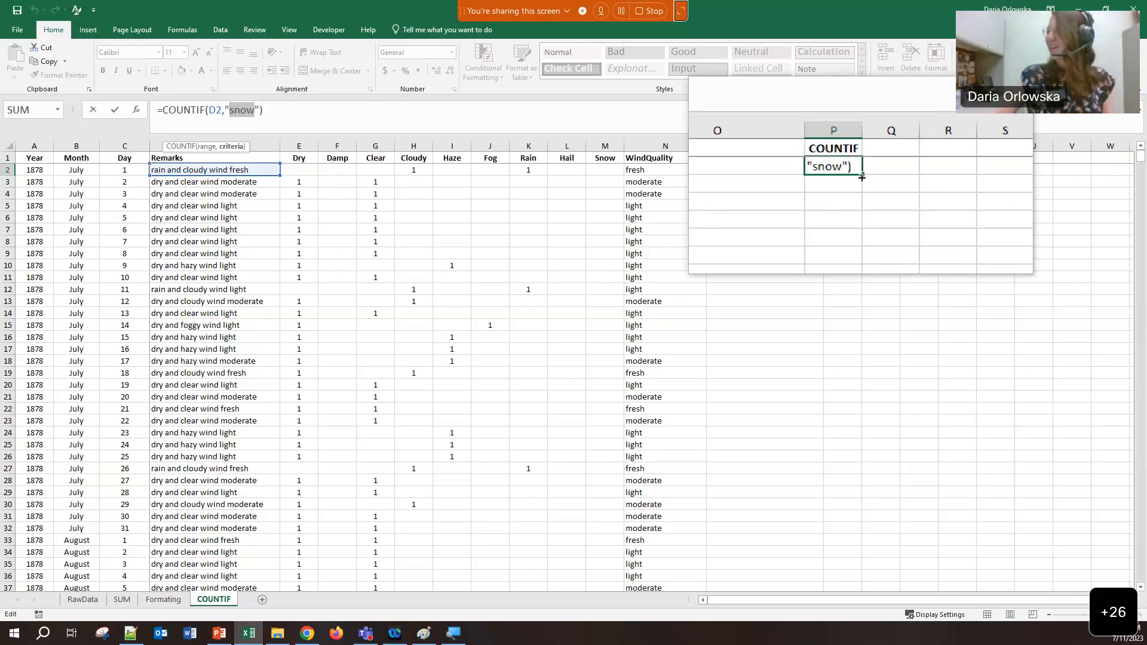
pyautogui.hotkey('ctrl', 'Return')
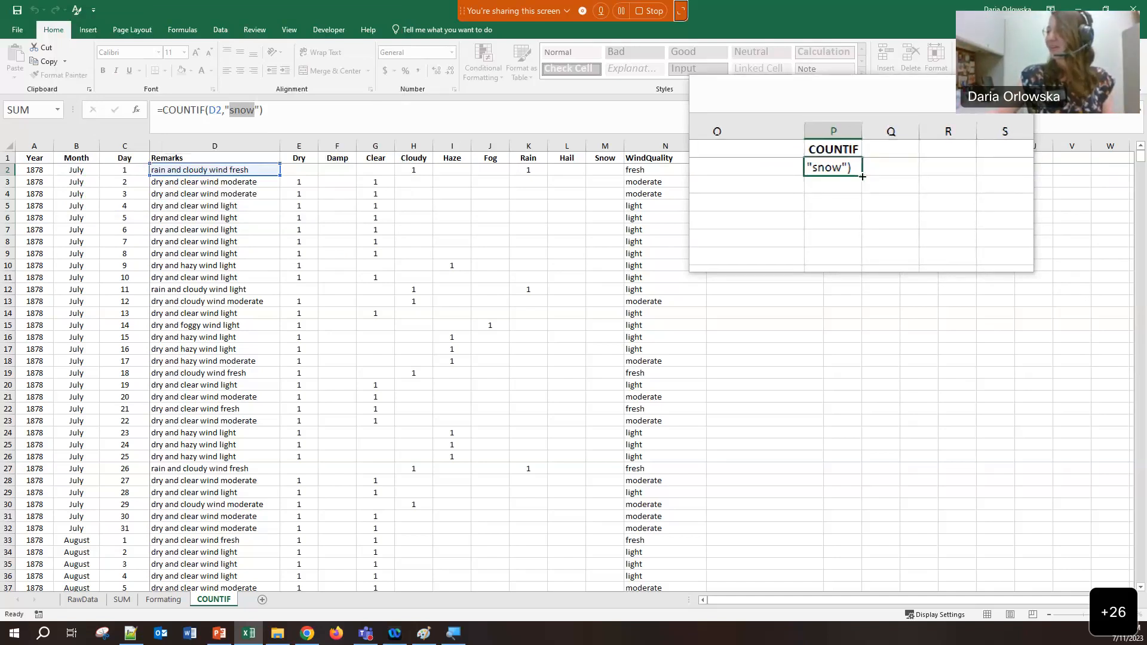
pyautogui.doubleClick(862, 176)
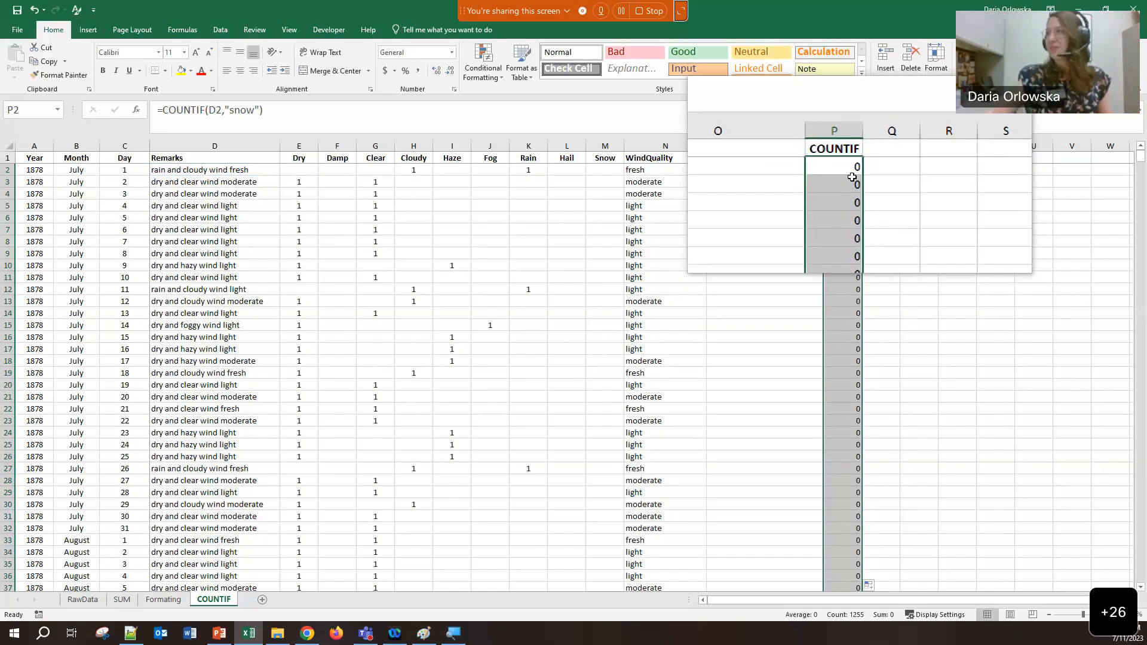
pyautogui.scroll(-3, 861, 177)
pyautogui.scroll(-20, 853, 177)
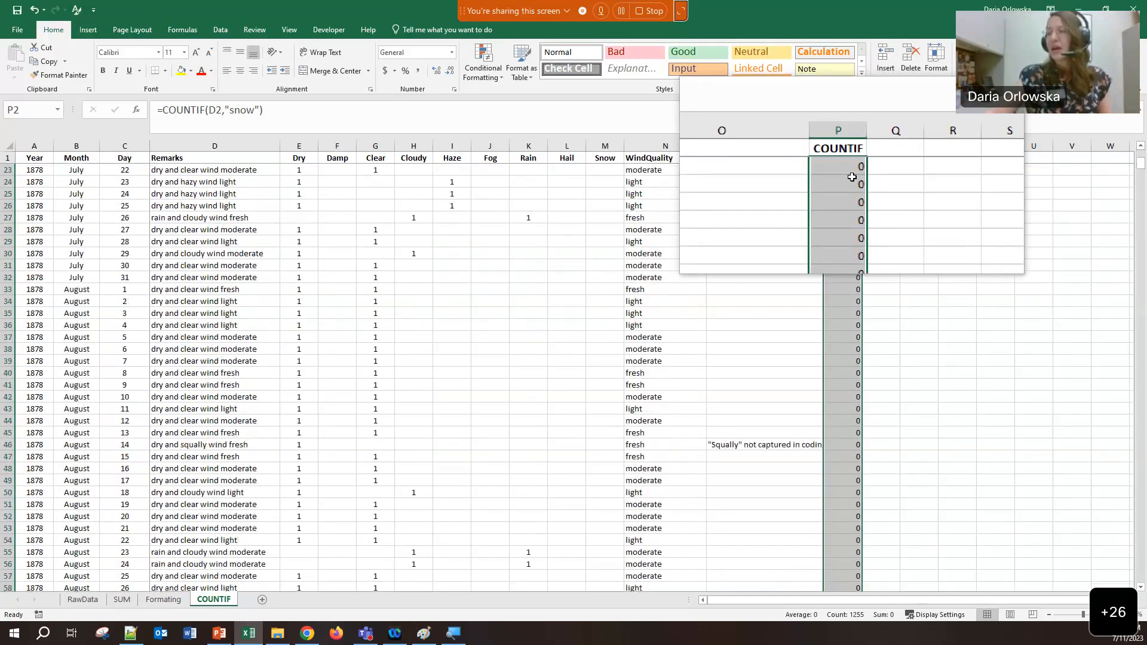
pyautogui.scroll(10, 852, 176)
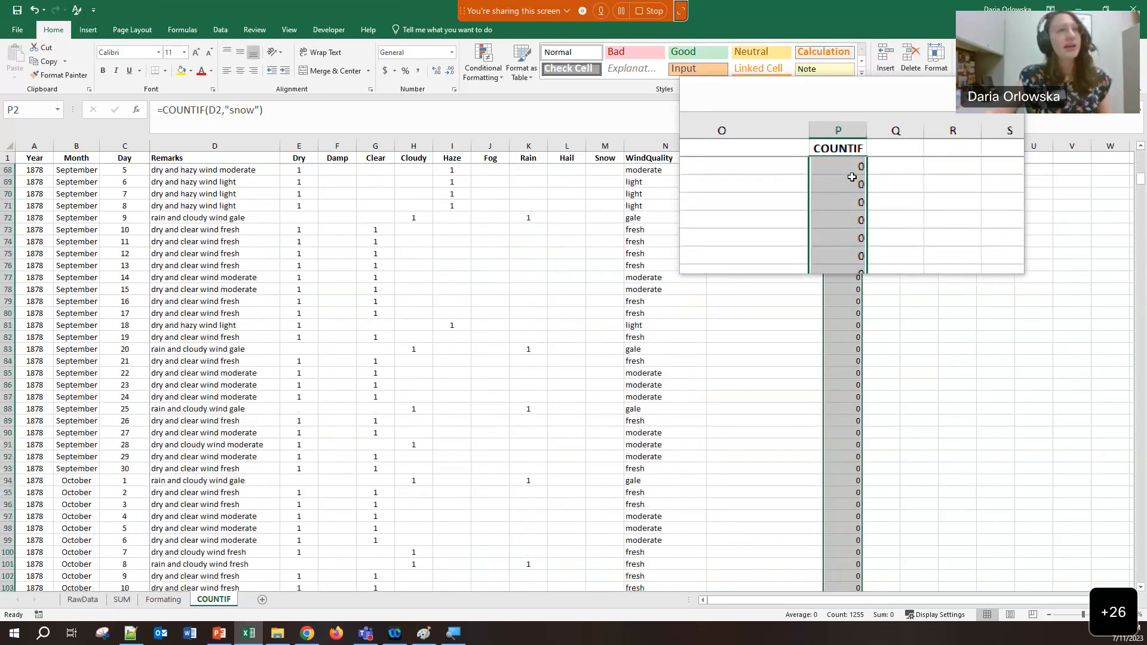
pyautogui.scroll(14, 844, 177)
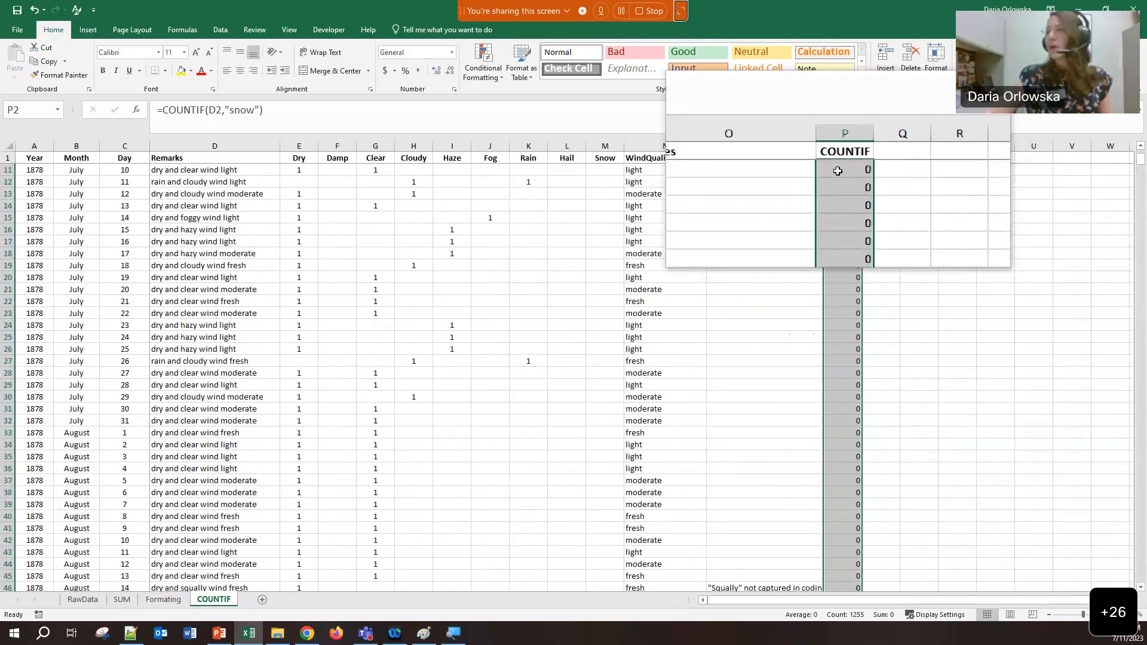
pyautogui.scroll(-12, 838, 171)
pyautogui.scroll(-12, 837, 171)
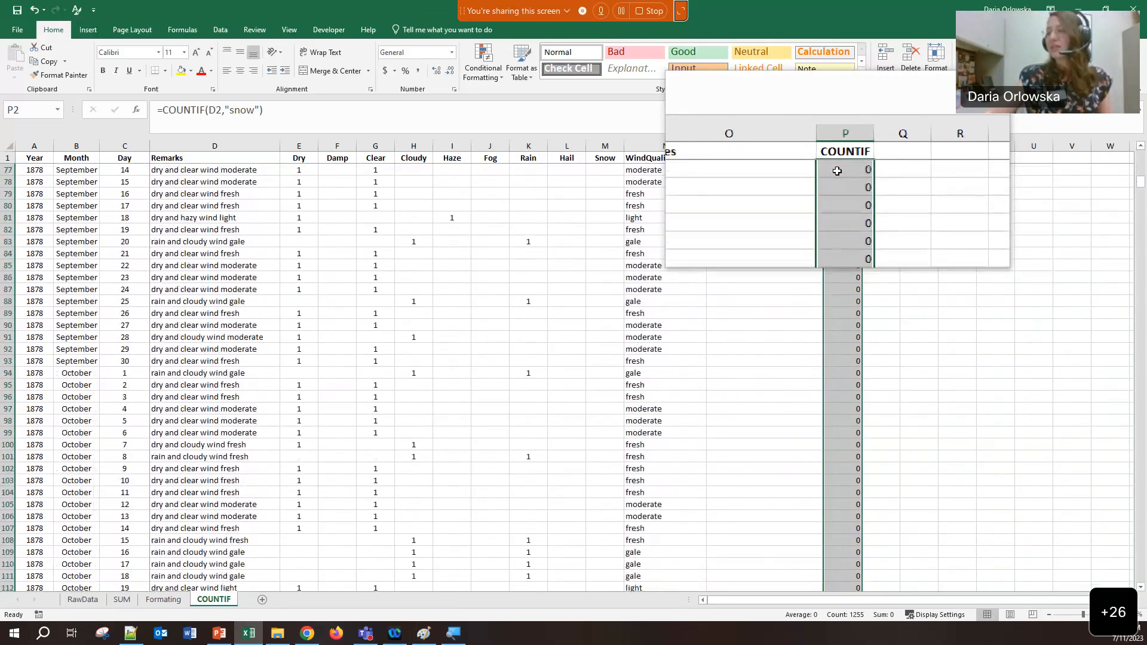
pyautogui.scroll(-19, 837, 171)
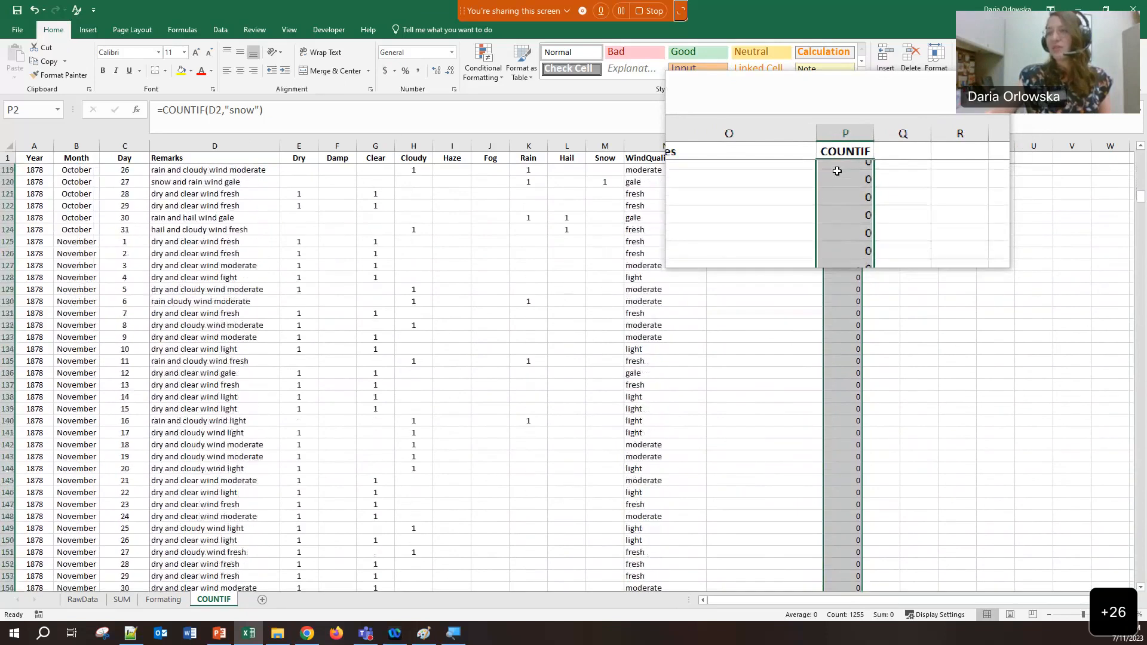
pyautogui.scroll(-7, 837, 171)
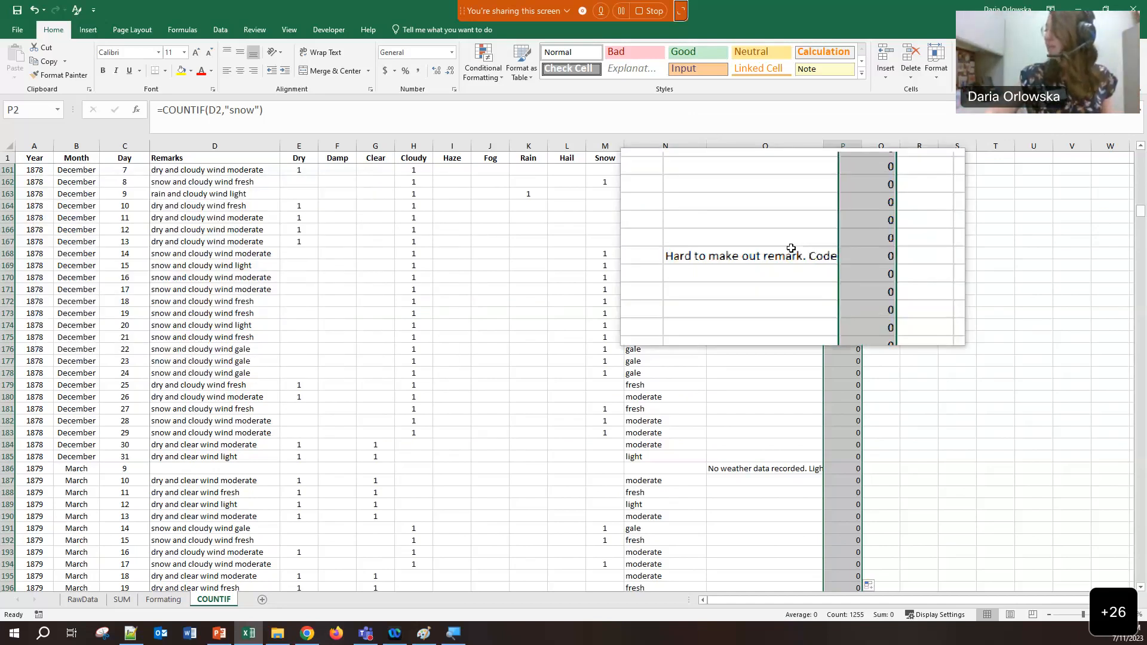
pyautogui.moveTo(1141, 209); pyautogui.dragTo(1138, 147)
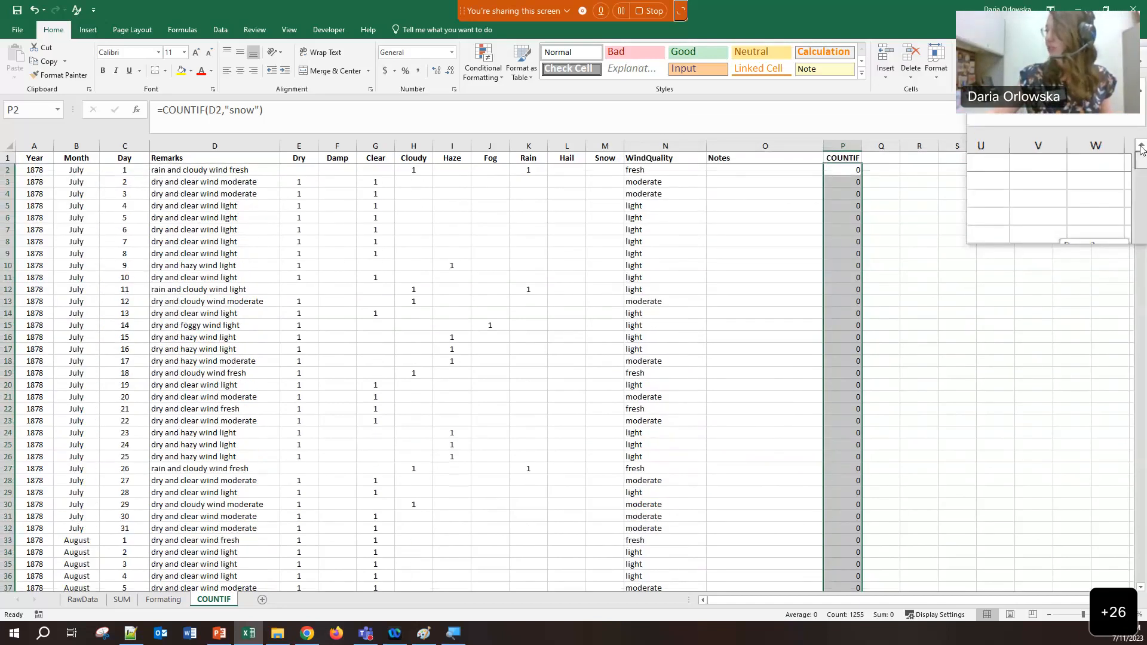
pyautogui.click(849, 170)
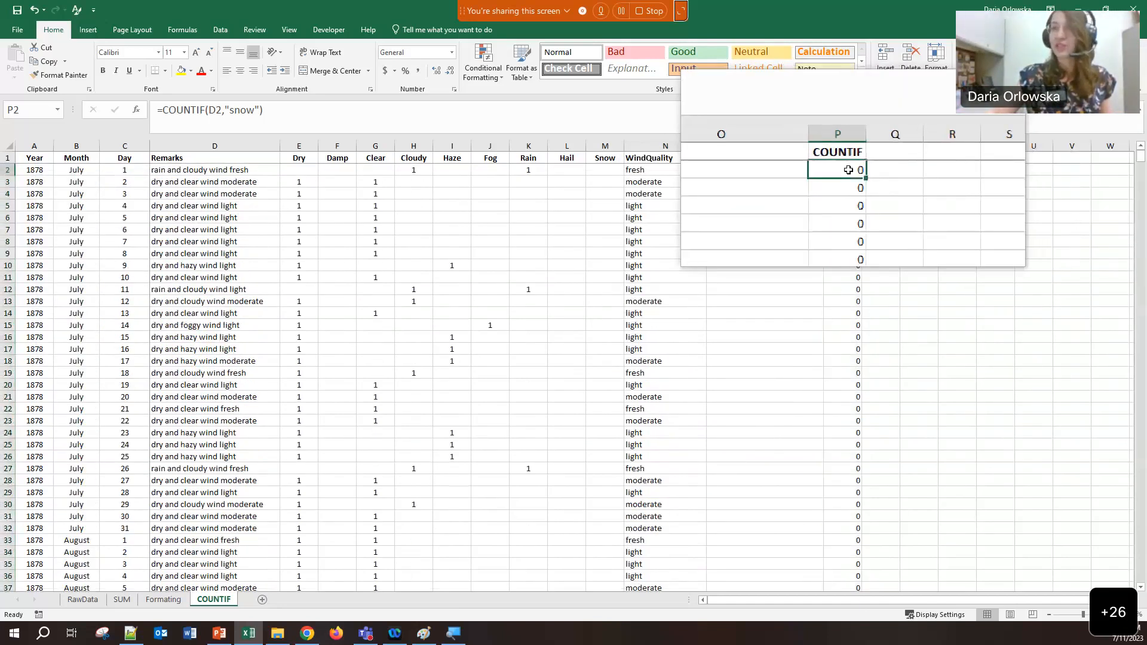
# Change P2's formula to =COUNTIF(D2,"*snow*") with wildcard asterisks
pyautogui.click(231, 110)
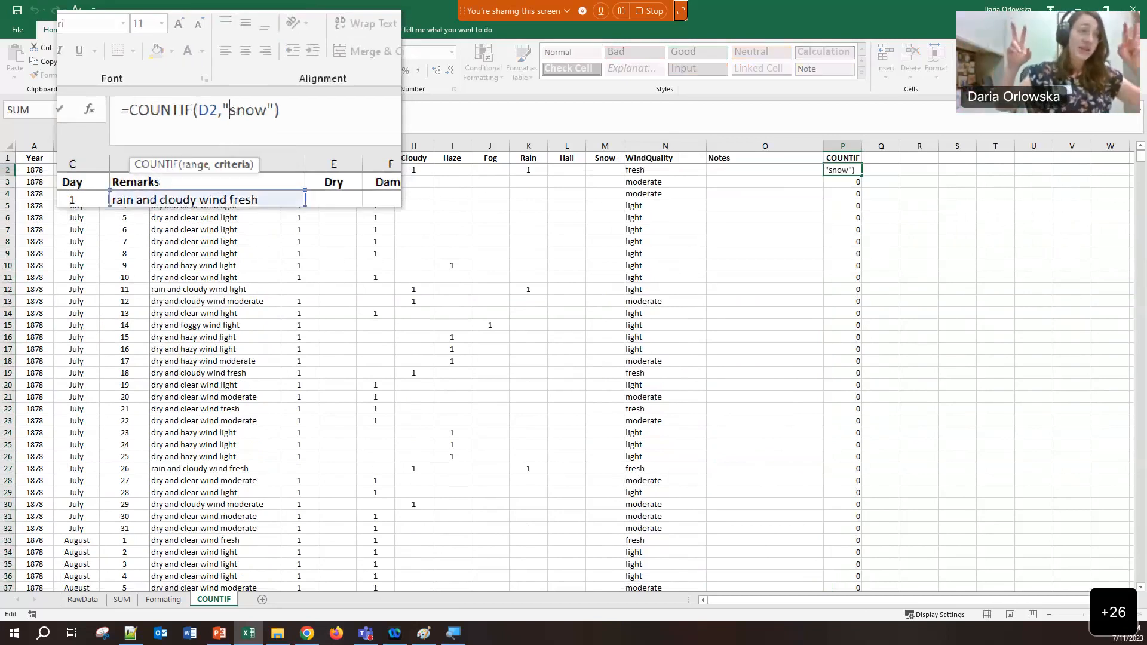
pyautogui.write('*')
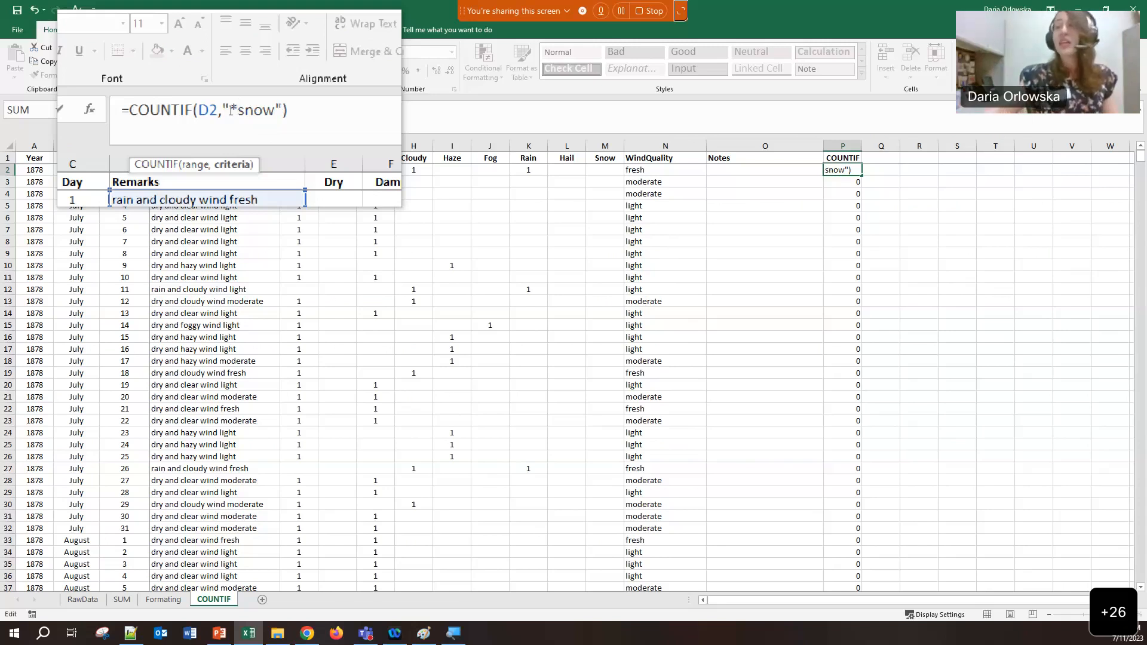
pyautogui.click(260, 110)
pyautogui.write('*')
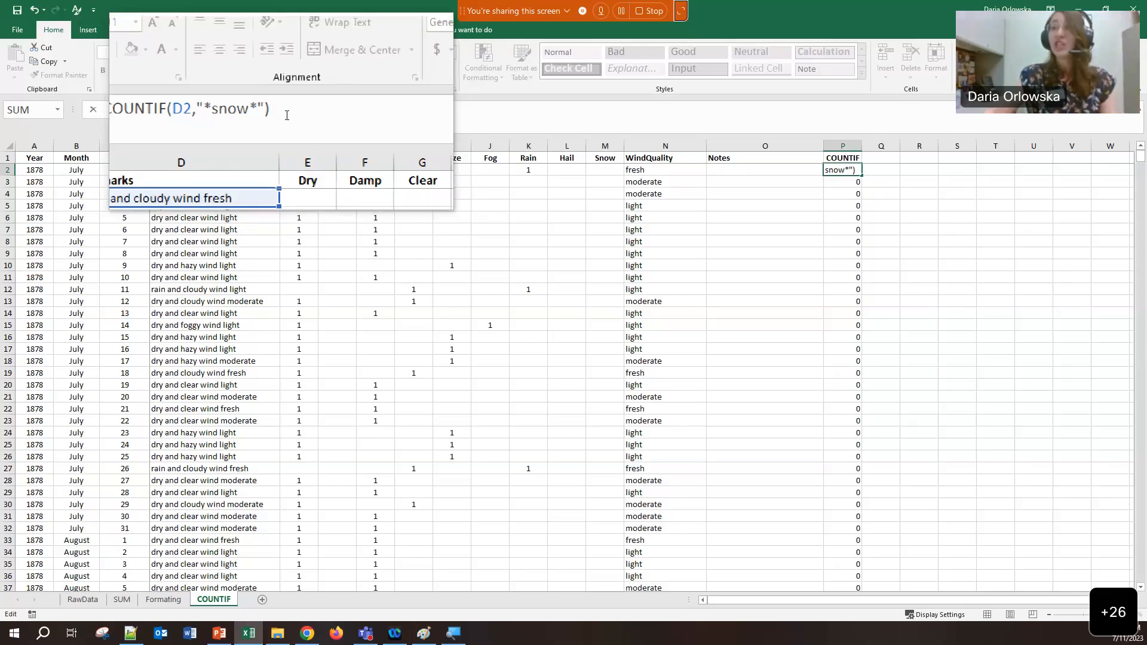
pyautogui.press('Return')
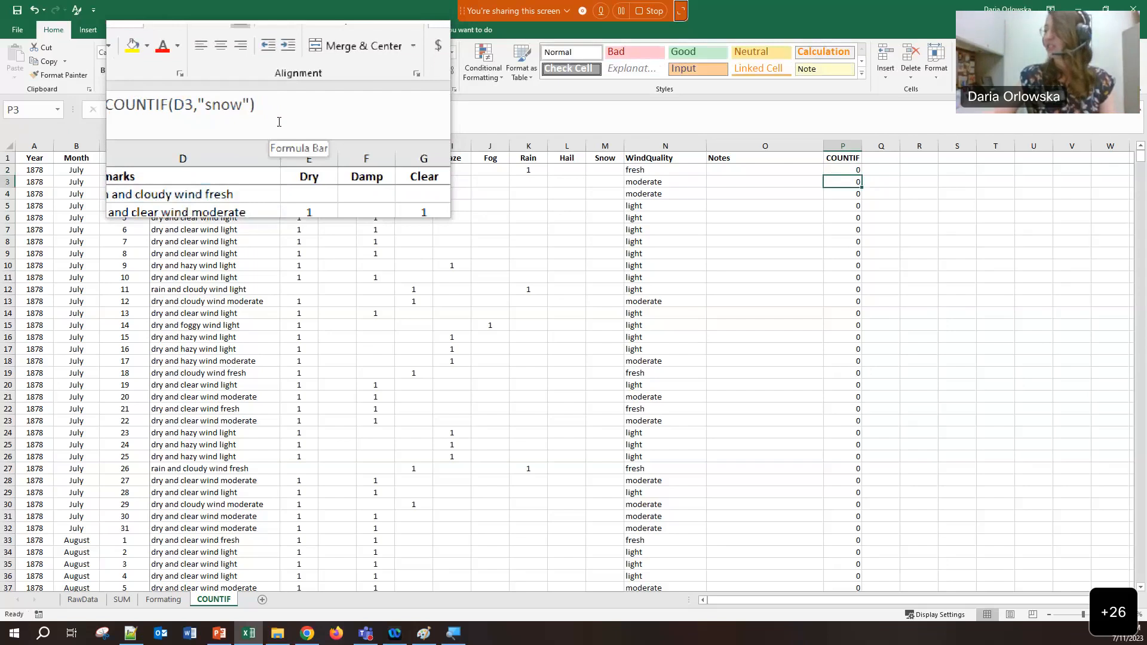
# Compare the wildcard formula in P2 with the plain "snow" formula in P3
pyautogui.click(837, 172)
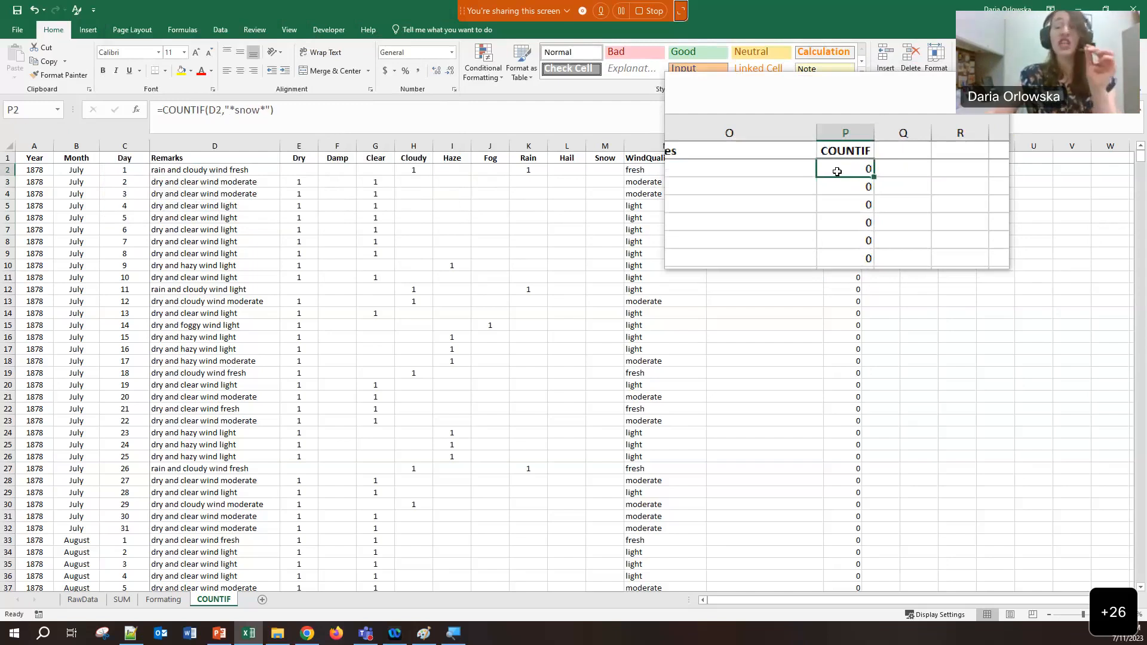
pyautogui.click(836, 181)
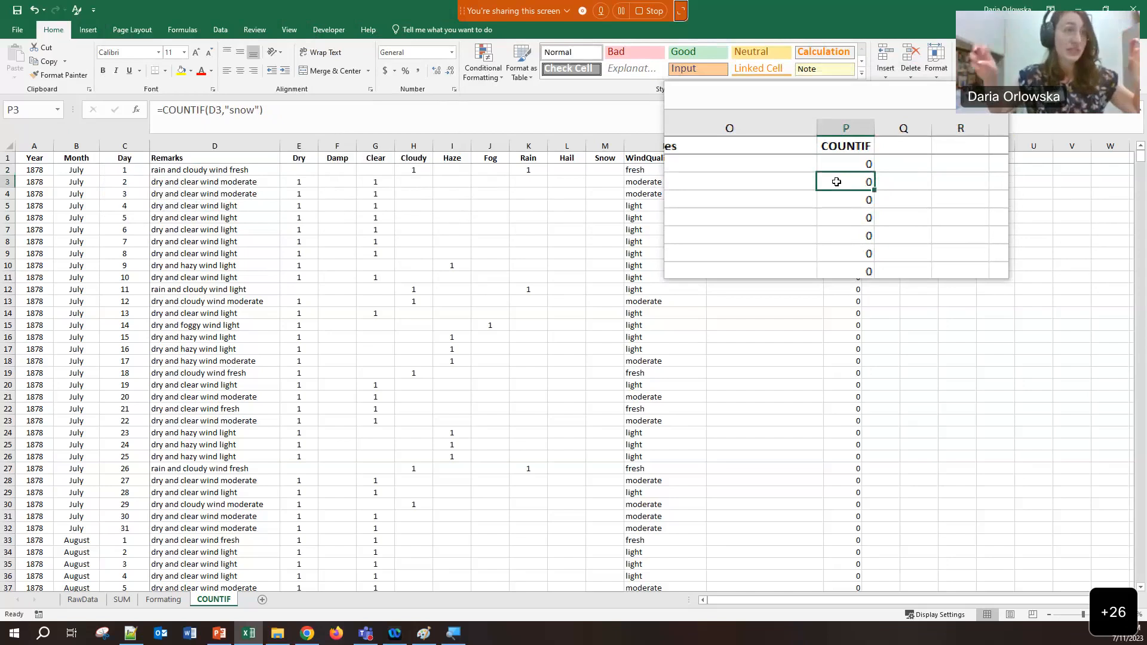
pyautogui.click(838, 173)
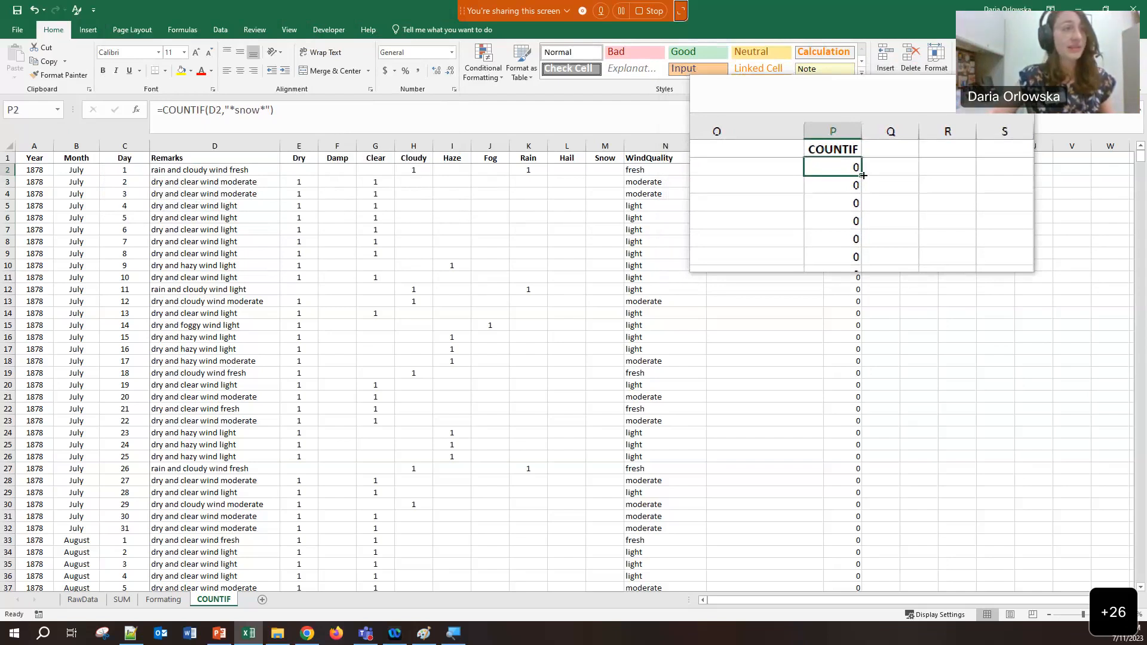
# Fill the "*snow*" formula down column P so the 27 October snow record shows 1
pyautogui.doubleClick(863, 174)
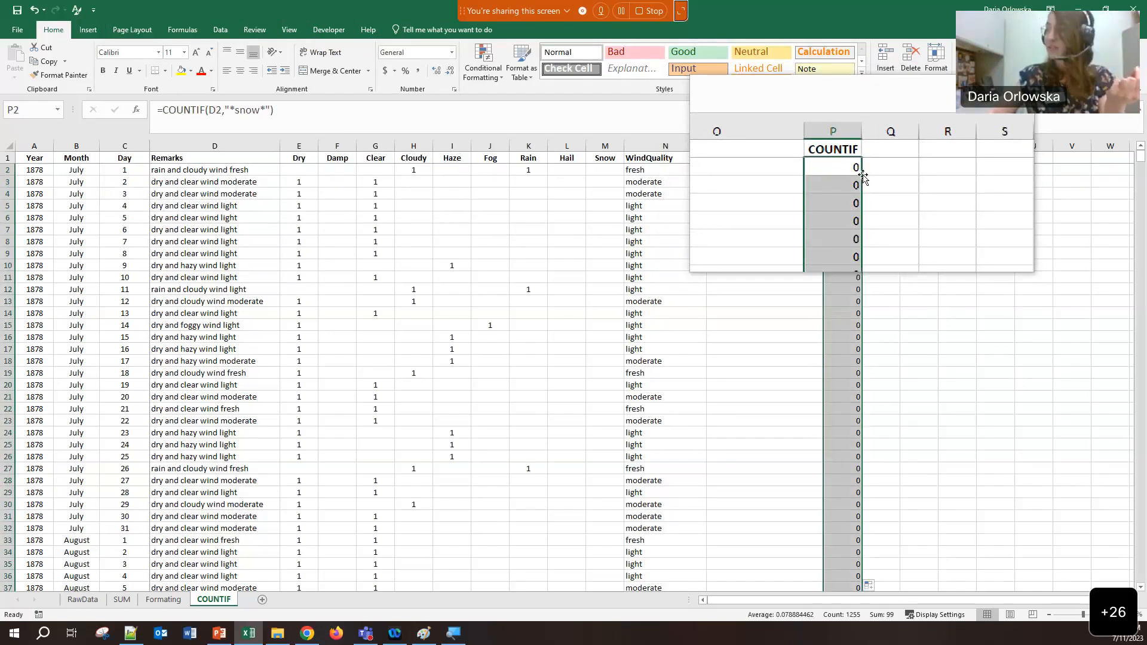
pyautogui.scroll(-13, 801, 264)
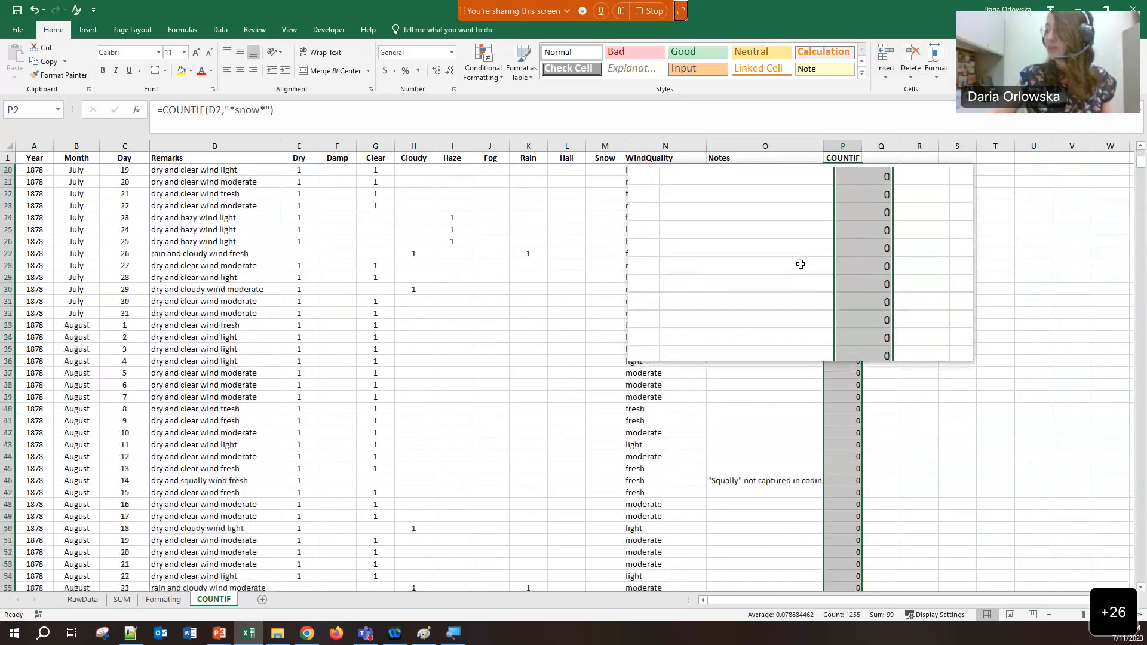
pyautogui.scroll(-20, 801, 265)
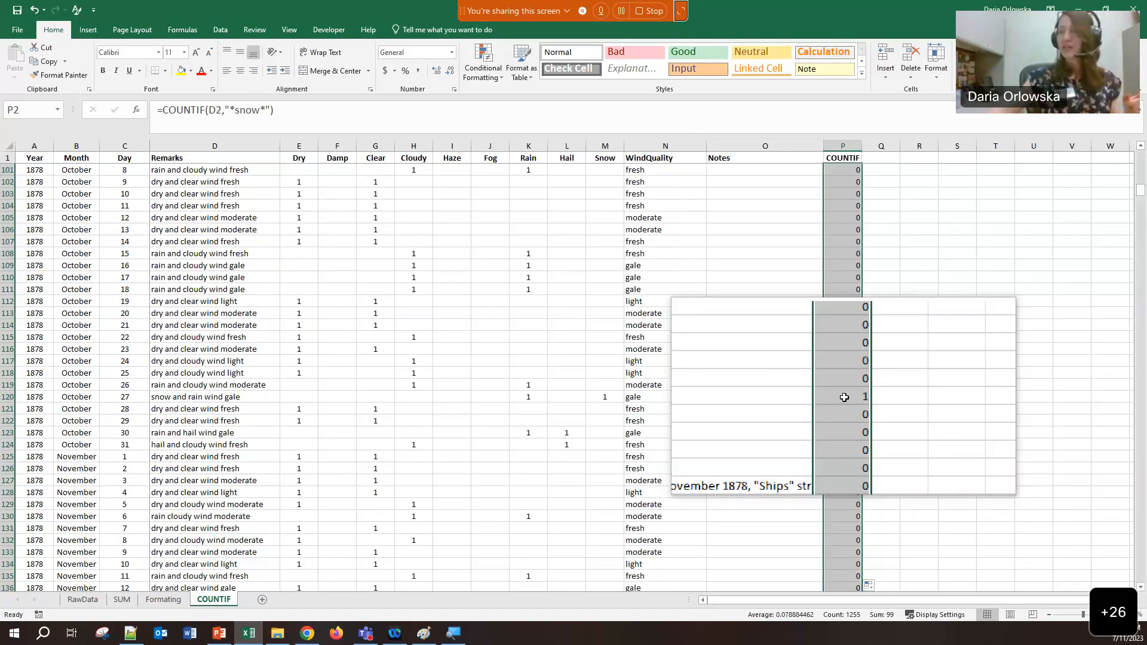
pyautogui.moveTo(424, 638)
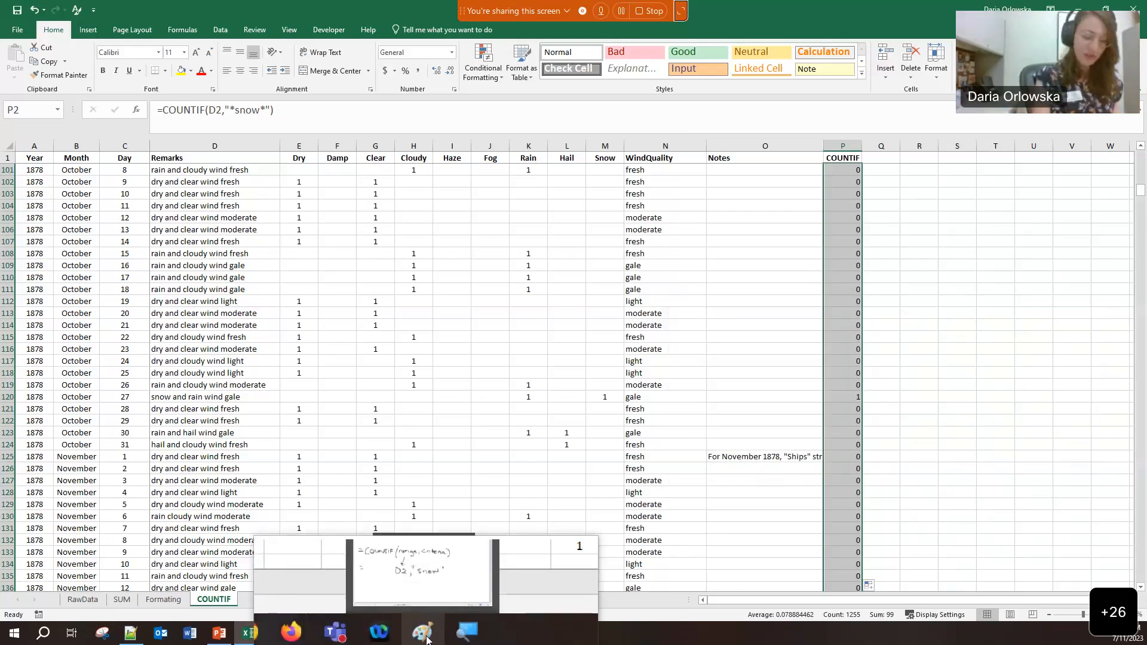
# Add asterisks around Snow and a parenthesis before D2 in Paint, then shift the window left
pyautogui.press('super+Escape')
pyautogui.click(425, 635)
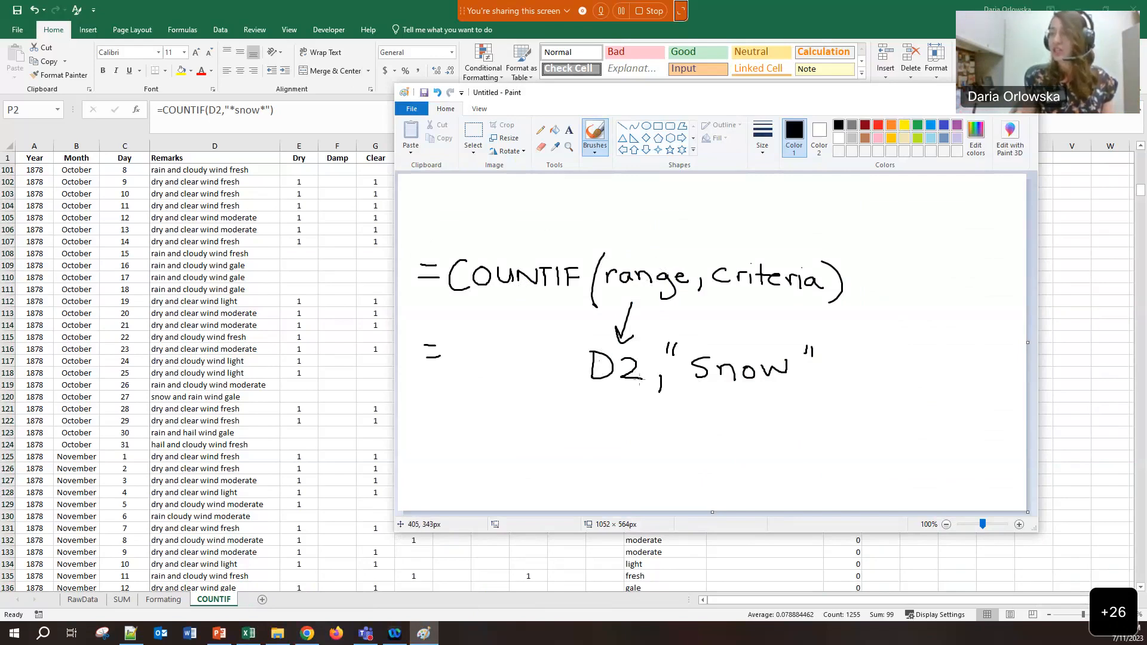
pyautogui.moveTo(686, 342); pyautogui.dragTo(687, 359)
pyautogui.moveTo(680, 345)
pyautogui.mouseDown()
pyautogui.moveTo(693, 353)
pyautogui.moveTo(680, 354)
pyautogui.mouseUp()
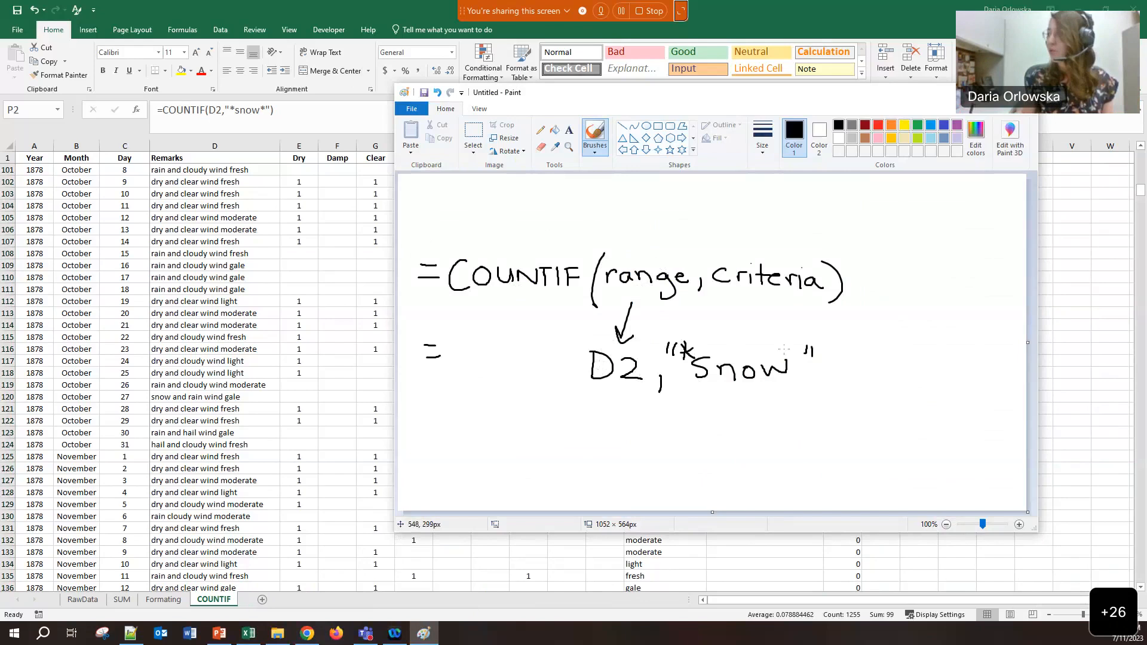
pyautogui.moveTo(793, 349); pyautogui.dragTo(794, 365)
pyautogui.moveTo(786, 352); pyautogui.dragTo(806, 387)
pyautogui.moveTo(595, 325); pyautogui.dragTo(564, 392)
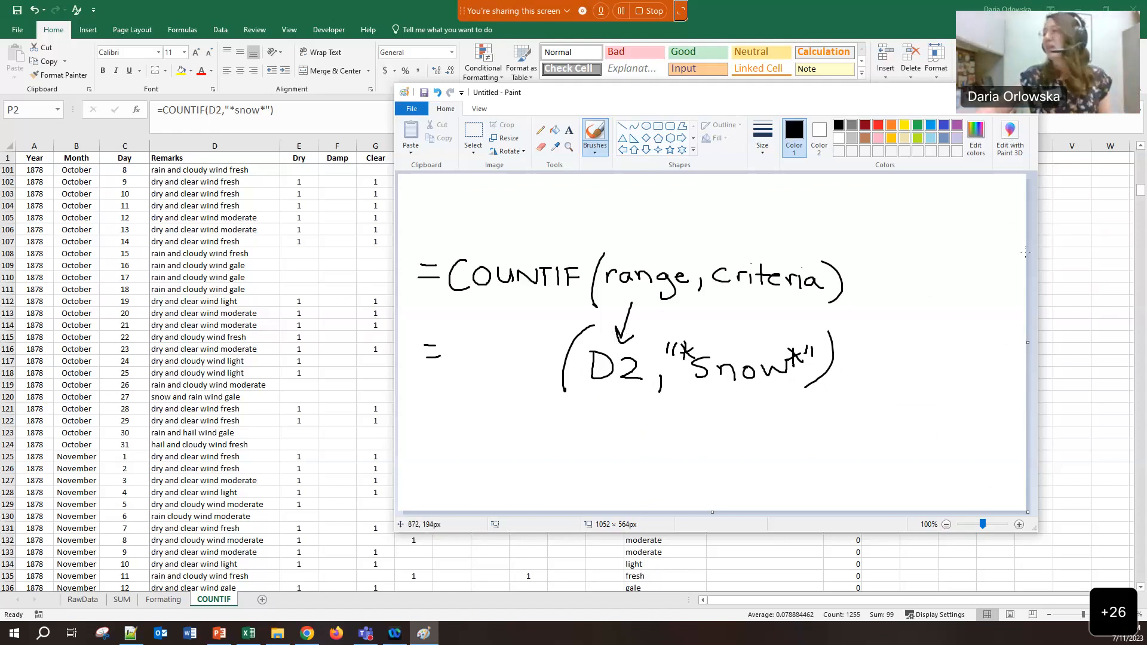
pyautogui.moveTo(785, 105); pyautogui.dragTo(655, 95)
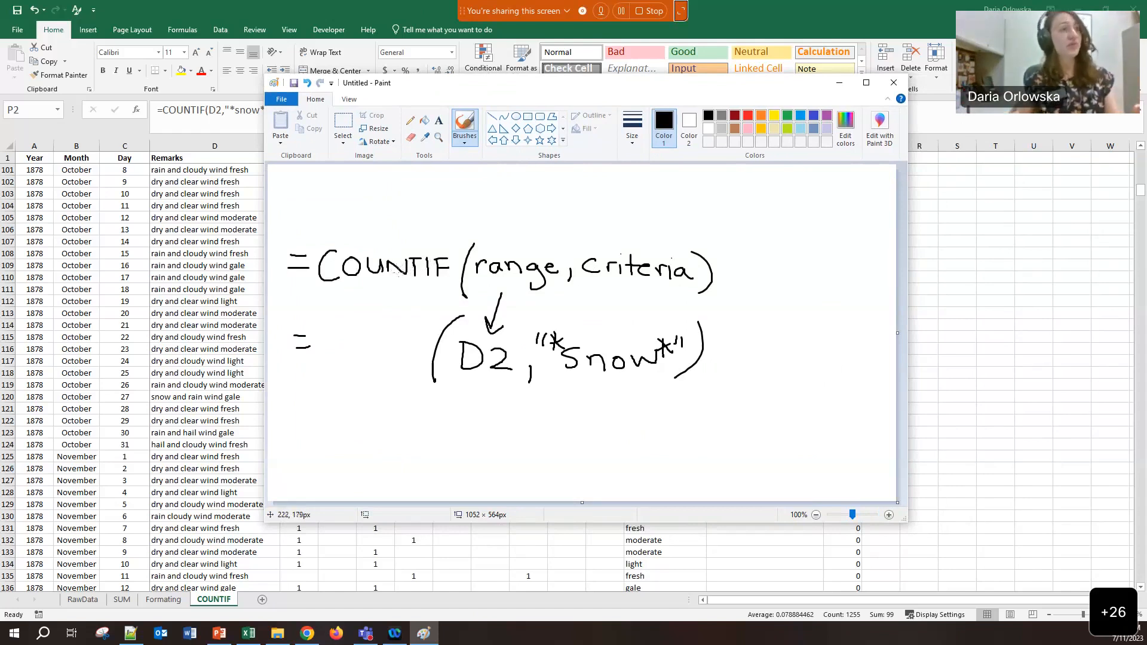
# Handwrite =IF(criteria at the top of the Paint canvas
pyautogui.moveTo(300, 194); pyautogui.dragTo(335, 218)
pyautogui.moveTo(350, 216)
pyautogui.mouseDown()
pyautogui.moveTo(350, 192)
pyautogui.moveTo(363, 192)
pyautogui.mouseUp()
pyautogui.moveTo(349, 206); pyautogui.dragTo(361, 205)
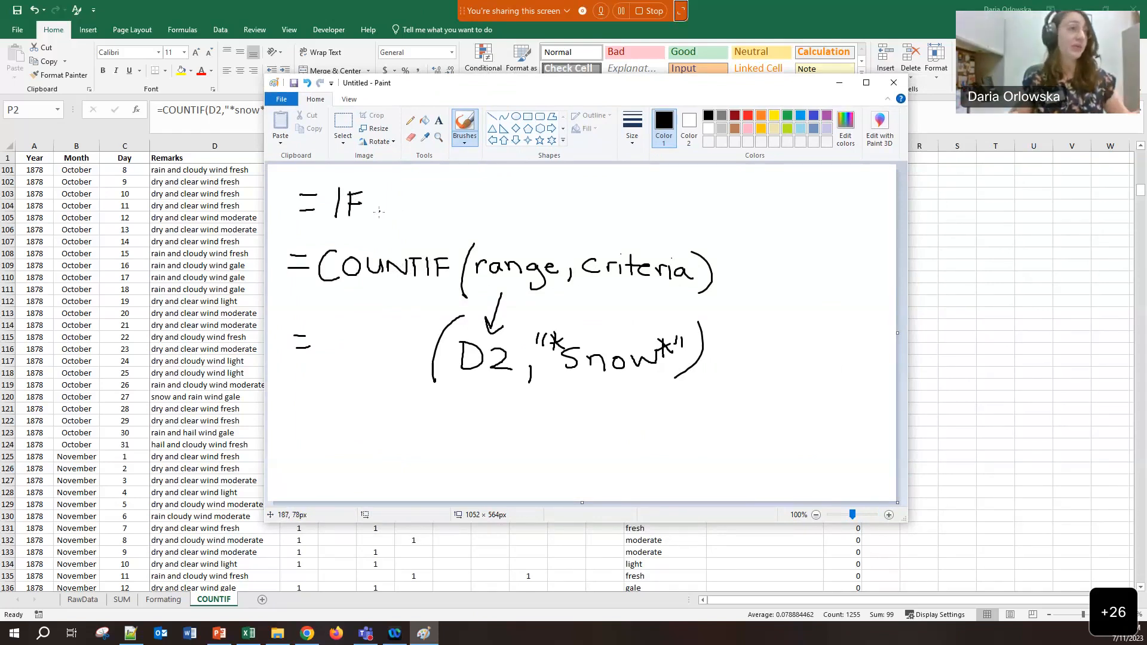
pyautogui.moveTo(389, 180)
pyautogui.mouseDown()
pyautogui.moveTo(385, 231)
pyautogui.moveTo(407, 214)
pyautogui.mouseUp()
pyautogui.moveTo(415, 203); pyautogui.dragTo(428, 195)
pyautogui.moveTo(428, 198)
pyautogui.mouseDown()
pyautogui.moveTo(444, 211)
pyautogui.moveTo(455, 196)
pyautogui.mouseUp()
pyautogui.moveTo(451, 205); pyautogui.dragTo(474, 203)
pyautogui.moveTo(480, 205); pyautogui.dragTo(503, 214)
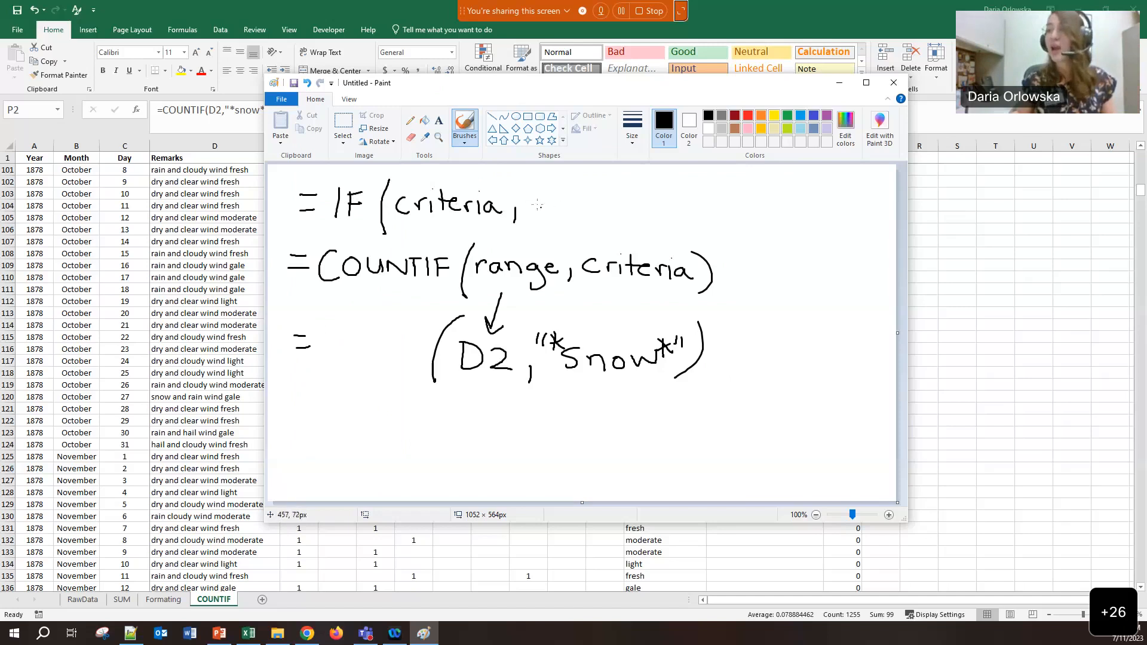
# Add true and false as the IF function's second and third arguments
pyautogui.moveTo(539, 189); pyautogui.dragTo(541, 213)
pyautogui.moveTo(528, 200)
pyautogui.mouseDown()
pyautogui.moveTo(557, 198)
pyautogui.moveTo(575, 213)
pyautogui.mouseUp()
pyautogui.moveTo(576, 210)
pyautogui.mouseDown()
pyautogui.moveTo(586, 203)
pyautogui.moveTo(593, 221)
pyautogui.mouseUp()
pyautogui.moveTo(632, 189)
pyautogui.mouseDown()
pyautogui.moveTo(621, 220)
pyautogui.moveTo(633, 203)
pyautogui.mouseUp()
pyautogui.moveTo(636, 207); pyautogui.dragTo(646, 216)
pyautogui.moveTo(665, 203); pyautogui.dragTo(663, 216)
pyautogui.moveTo(672, 209); pyautogui.dragTo(690, 232)
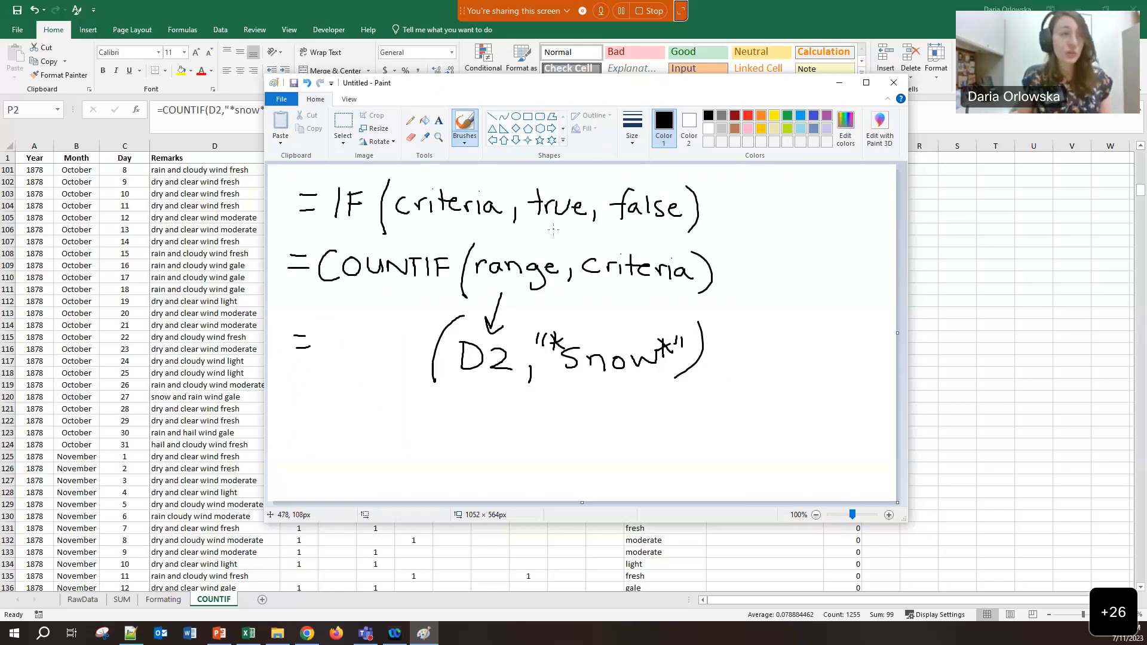
# Label 1 above true and 0 above false, and link COUNTIF to criteria
pyautogui.moveTo(568, 170); pyautogui.dragTo(568, 183)
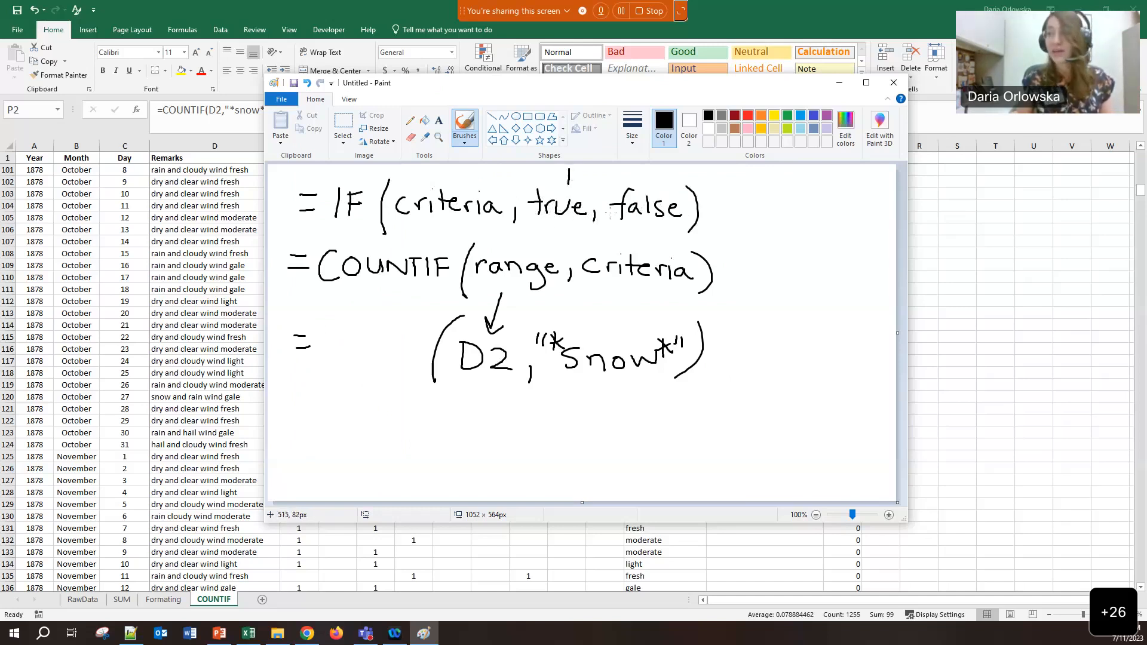
pyautogui.moveTo(659, 169)
pyautogui.mouseDown()
pyautogui.moveTo(653, 181)
pyautogui.moveTo(660, 170)
pyautogui.mouseUp()
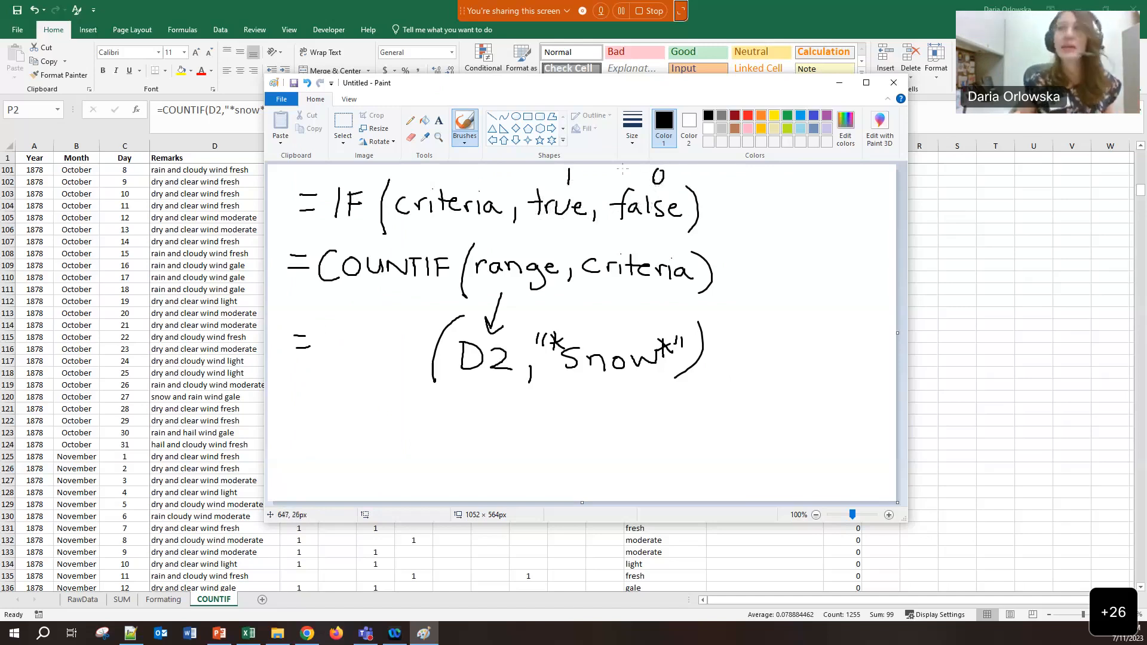
pyautogui.moveTo(571, 175)
pyautogui.mouseDown()
pyautogui.moveTo(584, 169)
pyautogui.moveTo(597, 186)
pyautogui.moveTo(684, 170)
pyautogui.moveTo(715, 184)
pyautogui.moveTo(722, 169)
pyautogui.mouseUp()
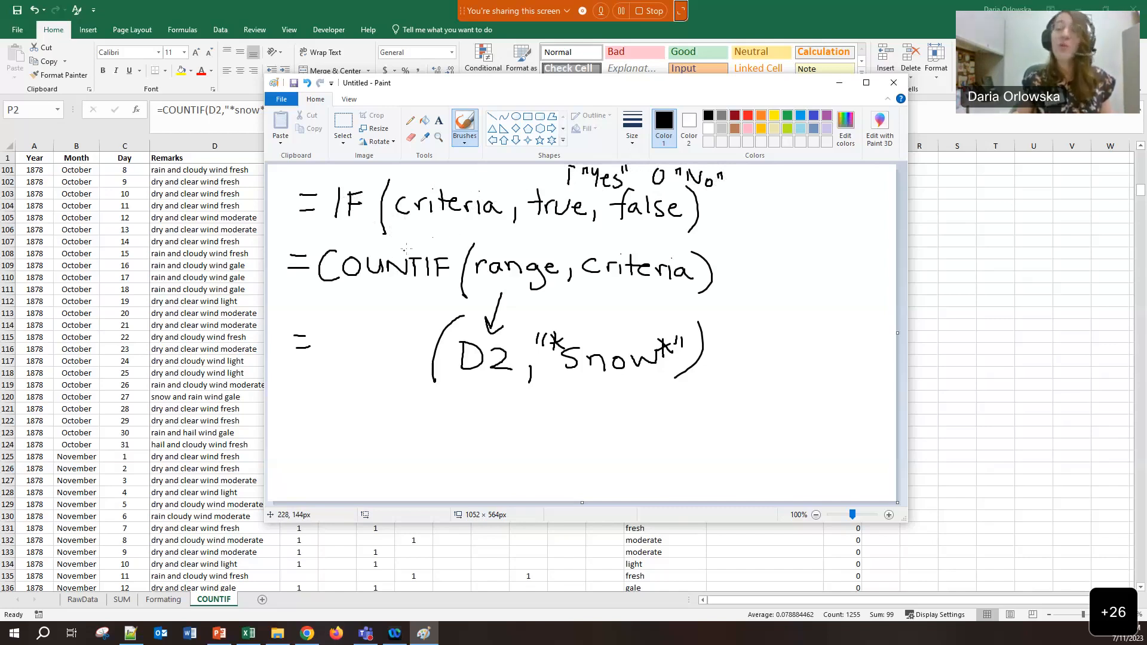
pyautogui.moveTo(378, 235)
pyautogui.mouseDown()
pyautogui.moveTo(311, 231)
pyautogui.moveTo(280, 285)
pyautogui.moveTo(480, 296)
pyautogui.moveTo(631, 323)
pyautogui.moveTo(727, 297)
pyautogui.moveTo(724, 247)
pyautogui.moveTo(496, 235)
pyautogui.moveTo(395, 250)
pyautogui.moveTo(412, 225)
pyautogui.moveTo(421, 235)
pyautogui.mouseUp()
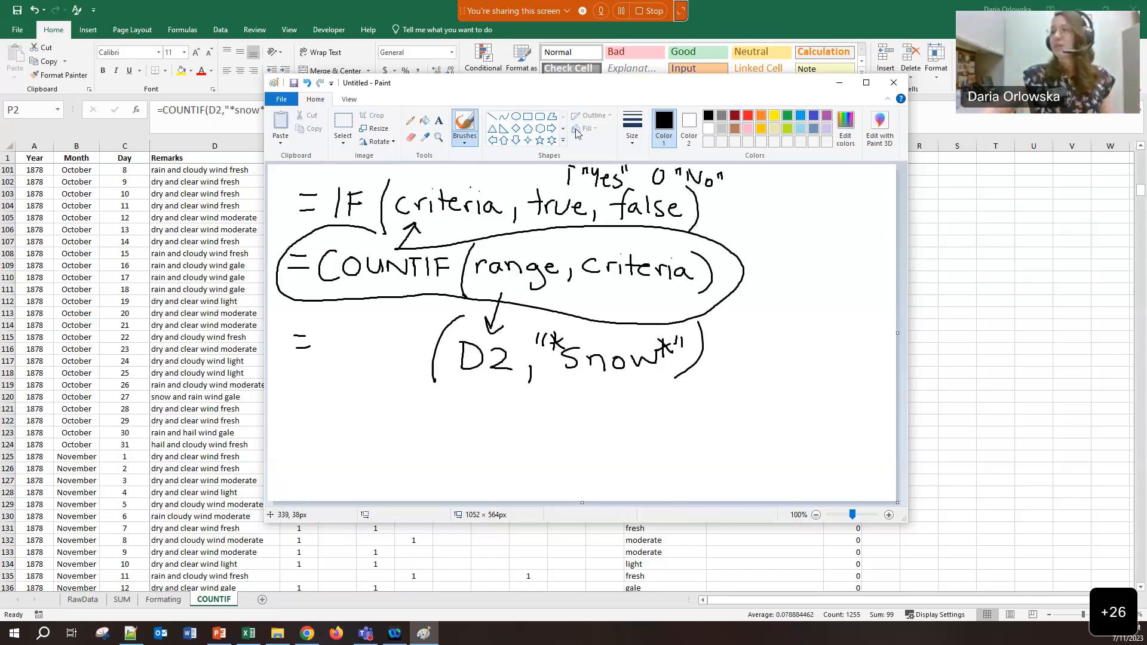
pyautogui.click(807, 23)
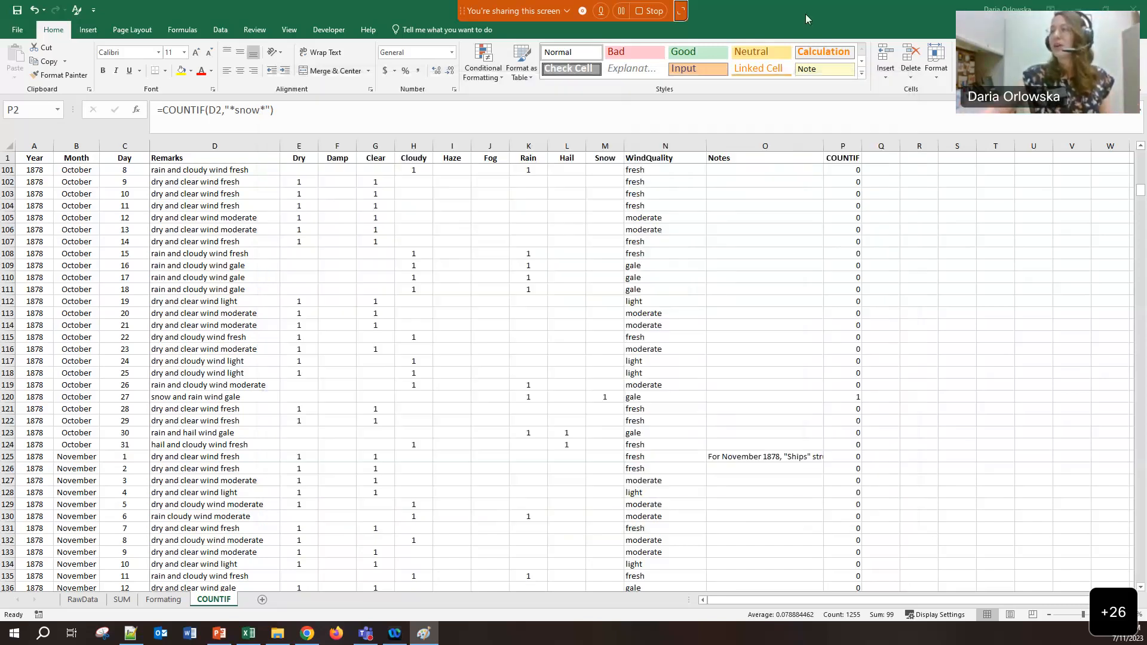
# Give column Q the heading IF in Q1
pyautogui.click(870, 158)
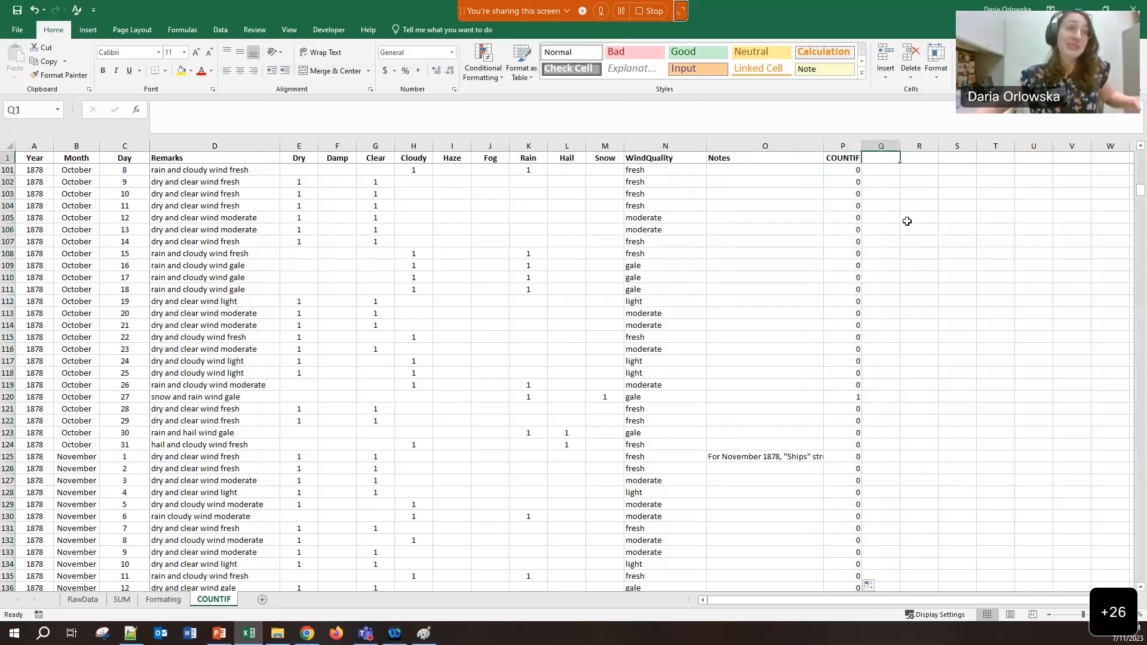
pyautogui.write('IF')
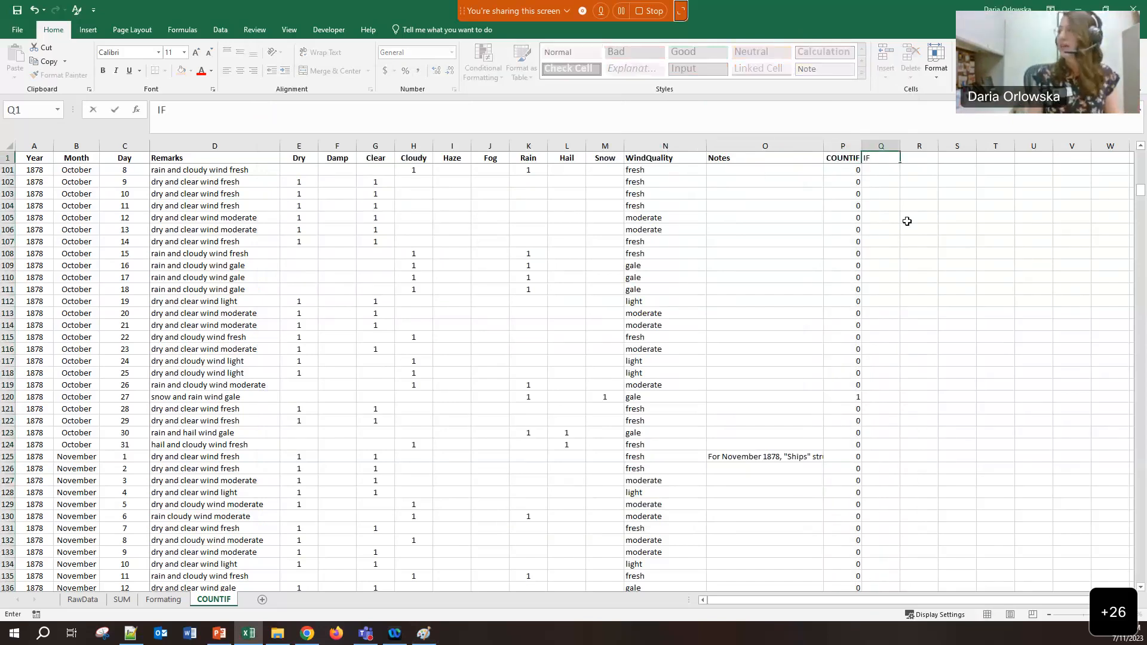
pyautogui.press('Return')
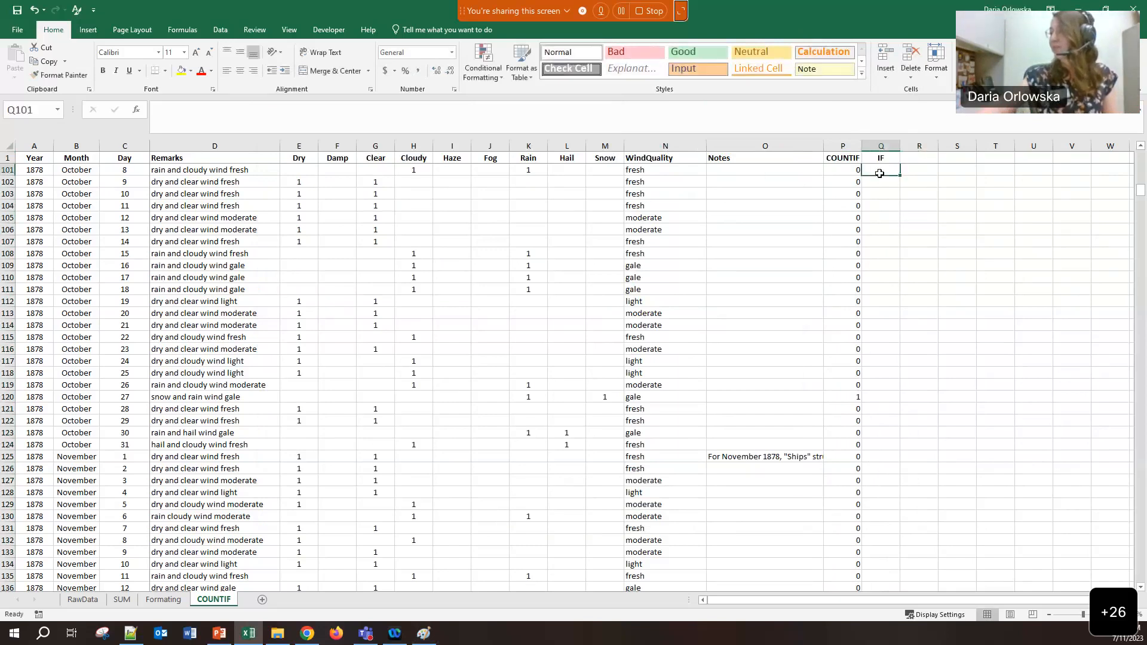
pyautogui.moveTo(1141, 190); pyautogui.dragTo(1128, 143)
# Enter =IF(COUNTIF(D2,"*snow*"),"Yes",) in Q2 to flag snowy remarks
pyautogui.click(879, 170)
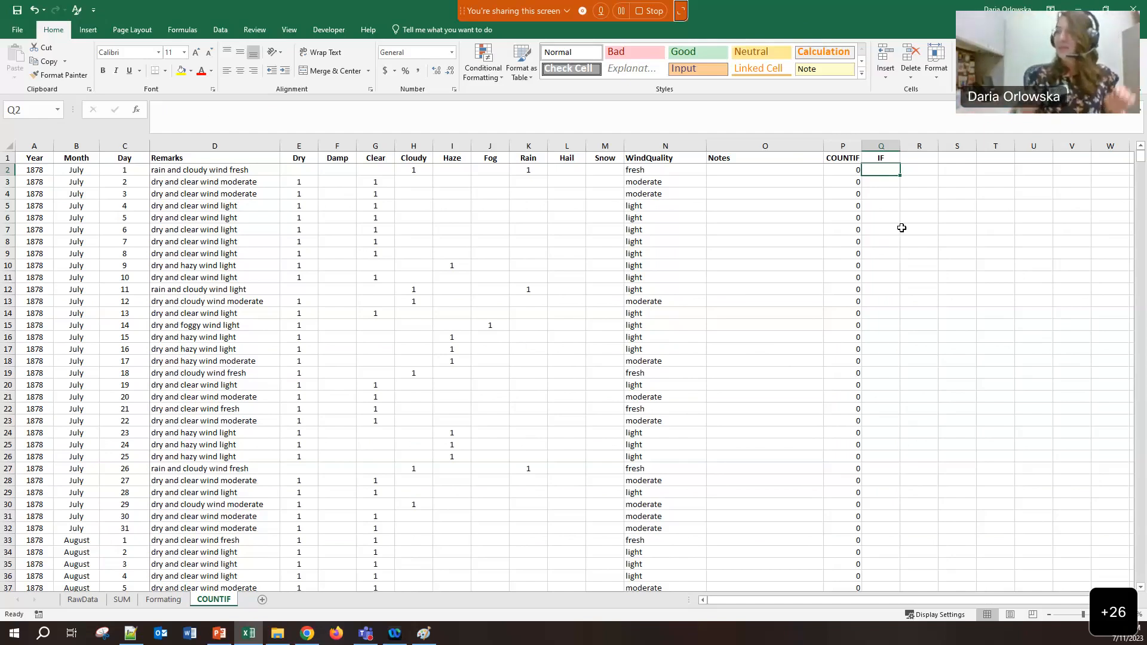
pyautogui.write('=')
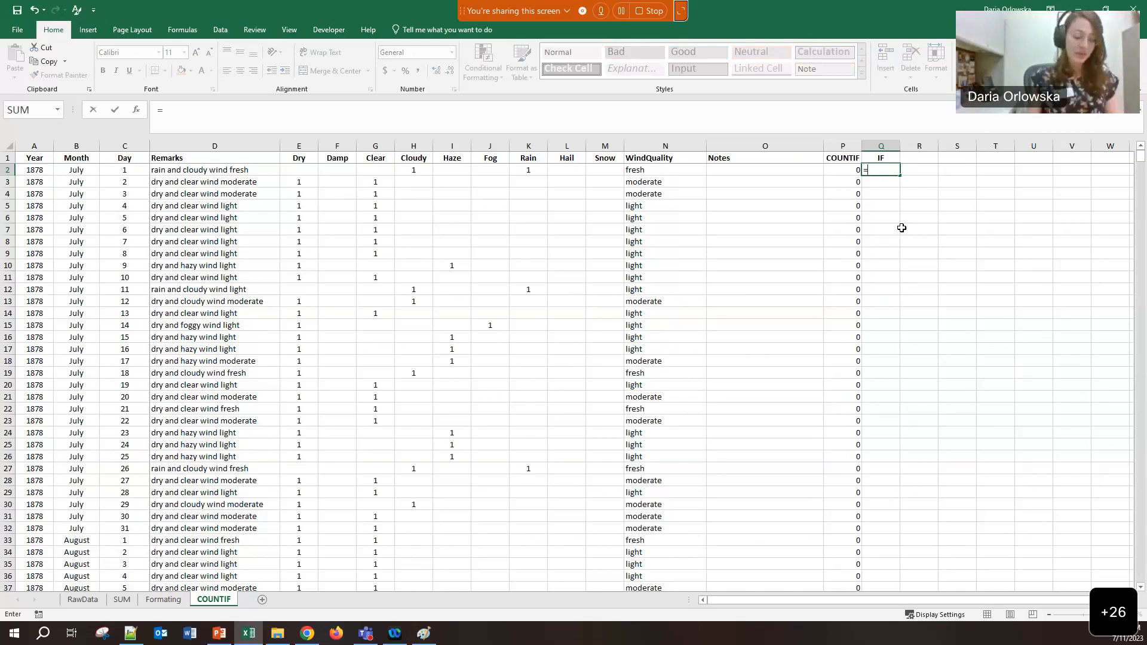
pyautogui.write('IF')
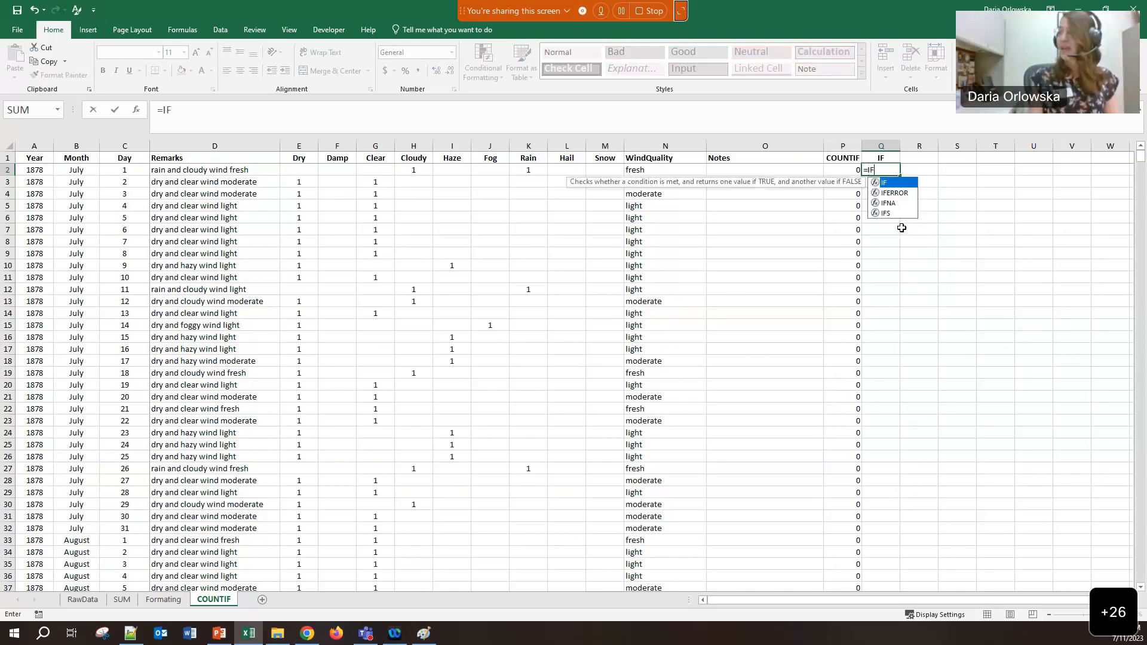
pyautogui.write('(')
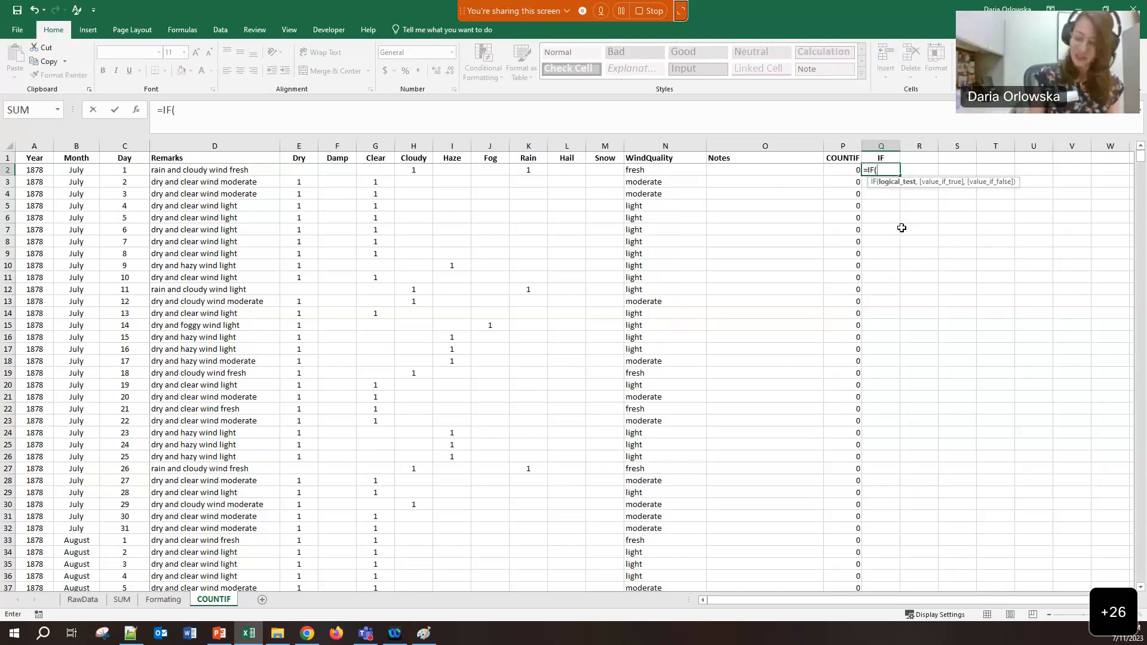
pyautogui.press('super+plus')
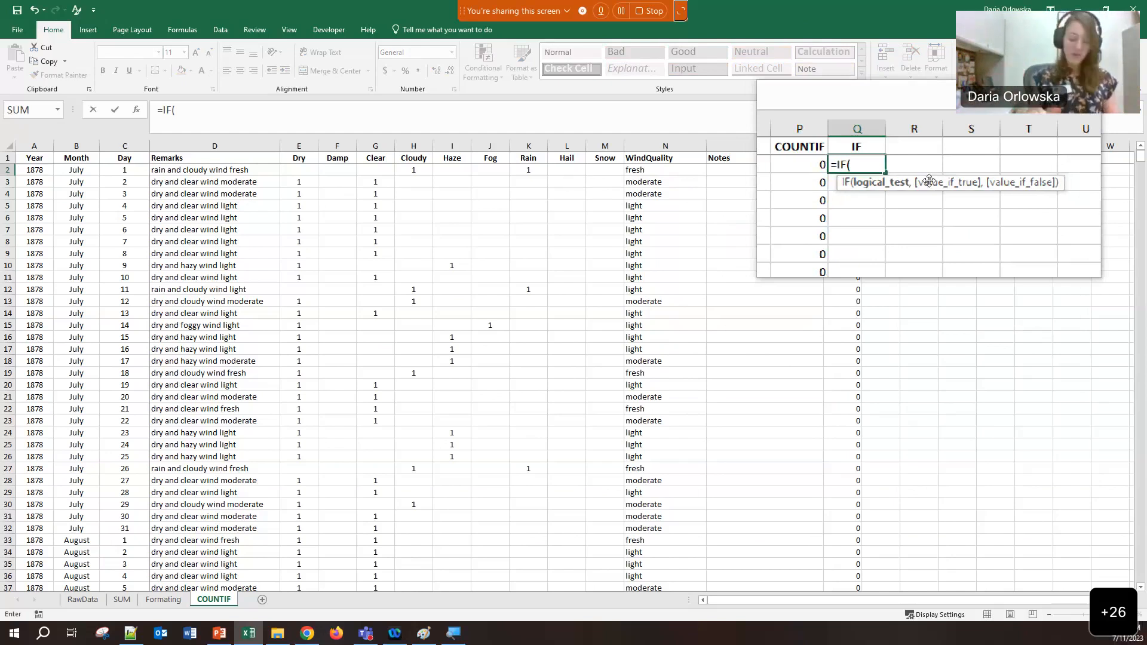
pyautogui.write('COUNTIF(')
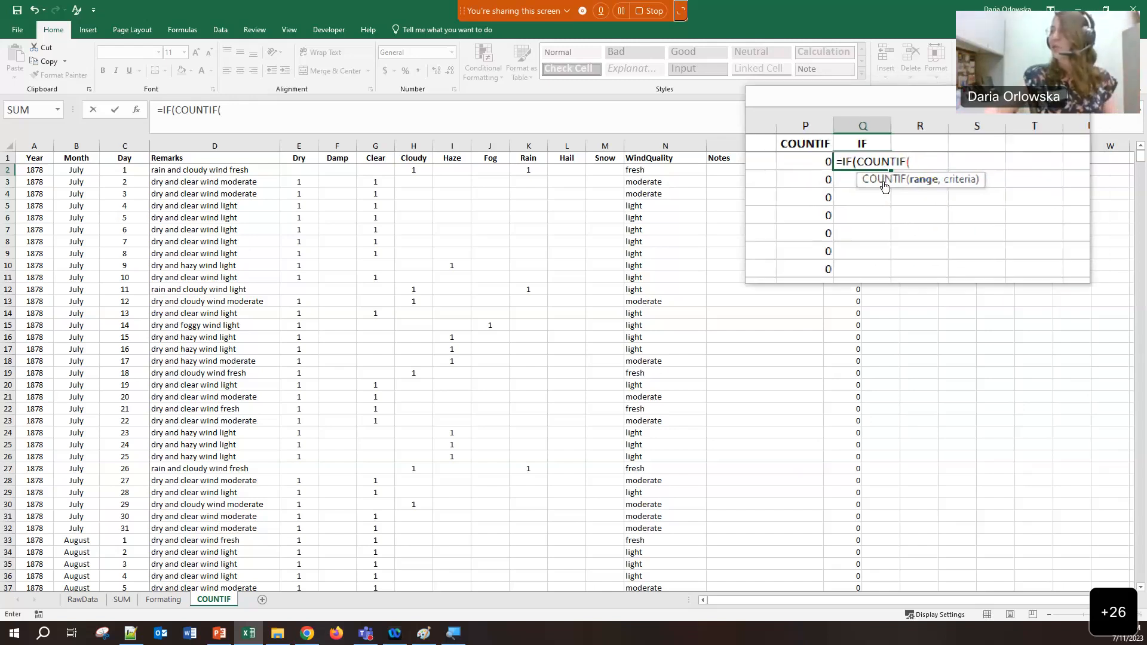
pyautogui.click(207, 170)
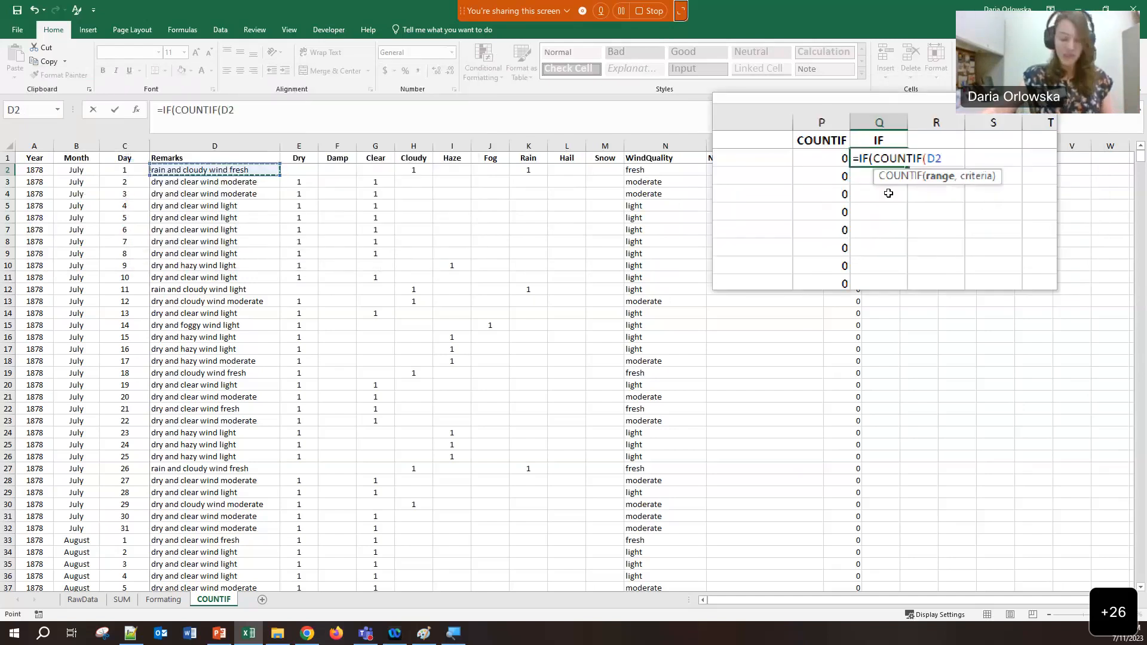
pyautogui.write(',')
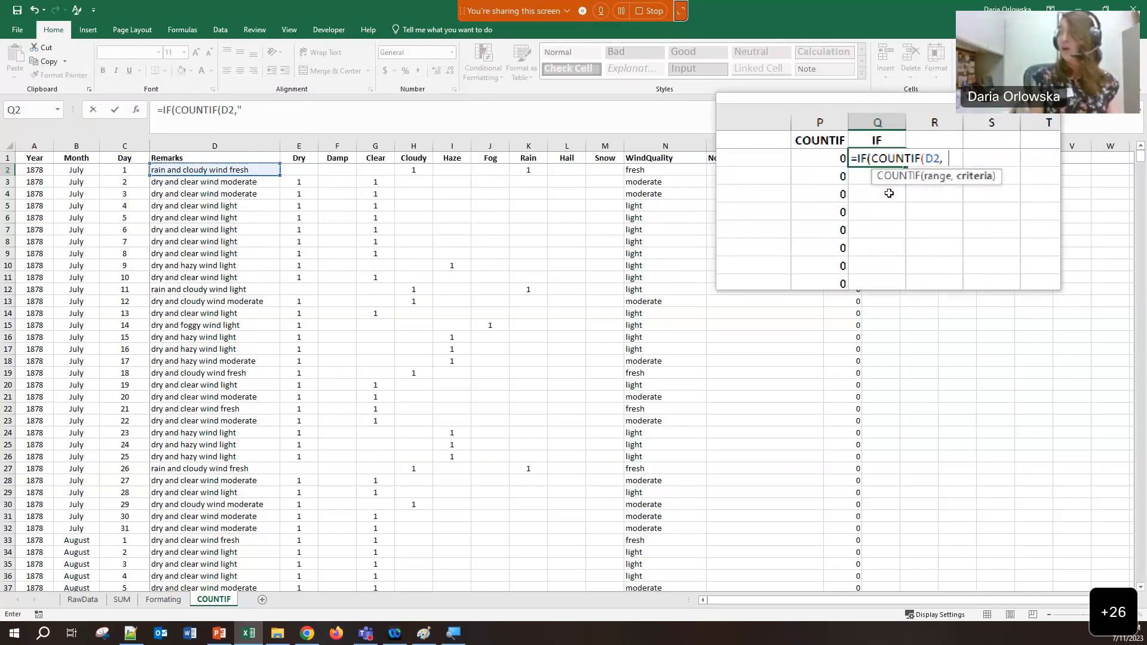
pyautogui.write('"*snow')
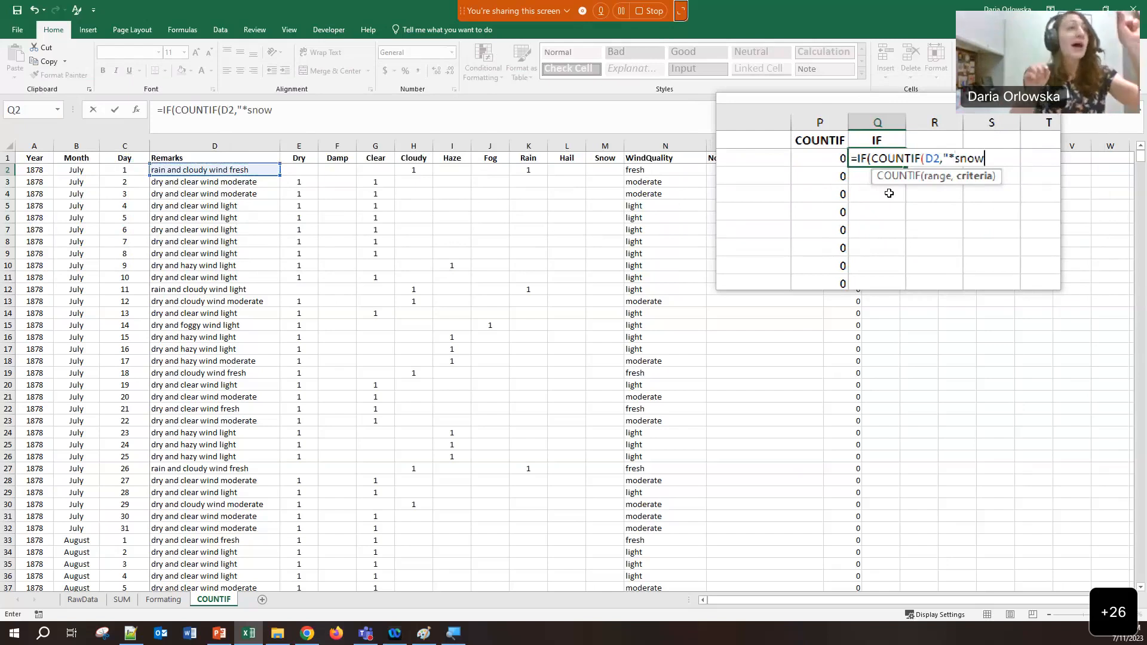
pyautogui.write('*')
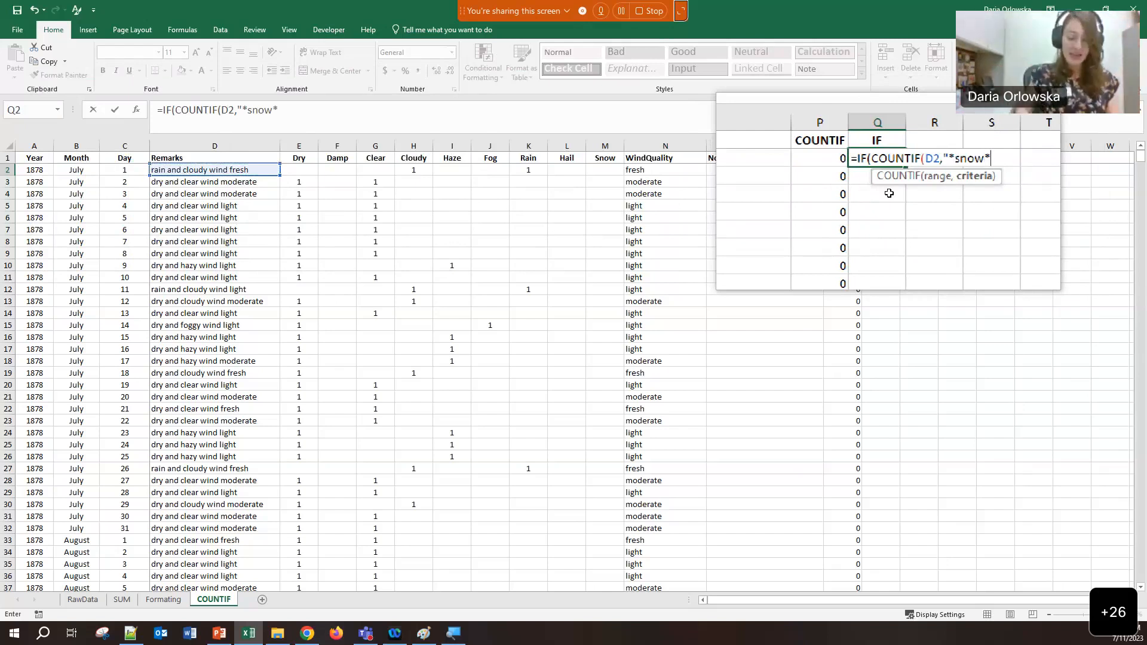
pyautogui.write('")')
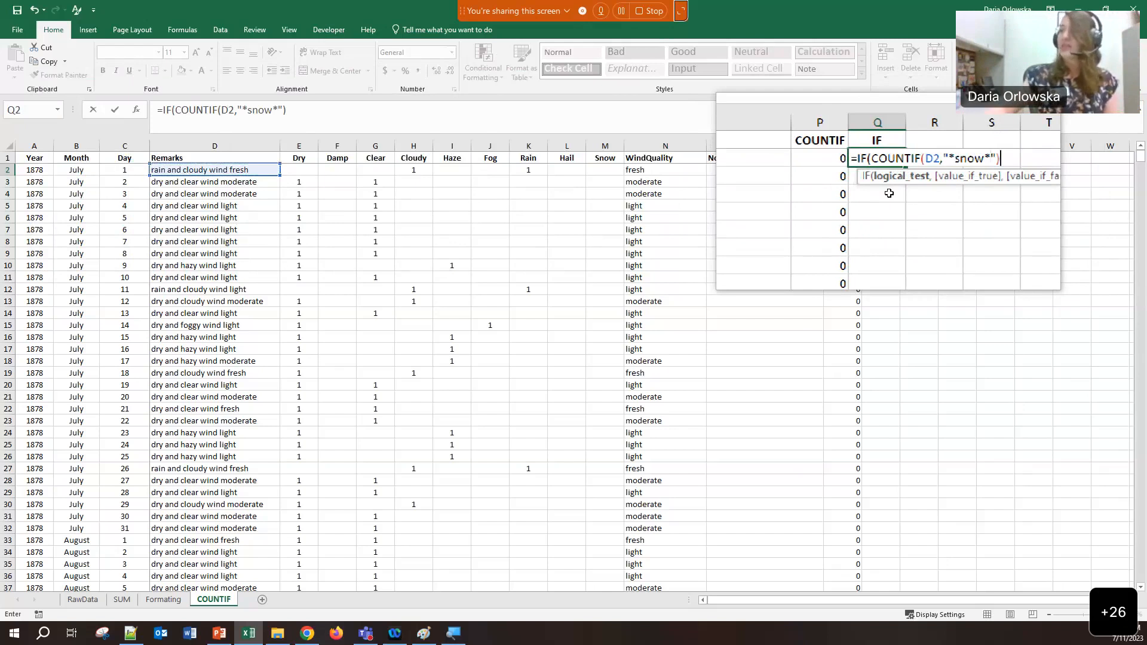
pyautogui.write(',')
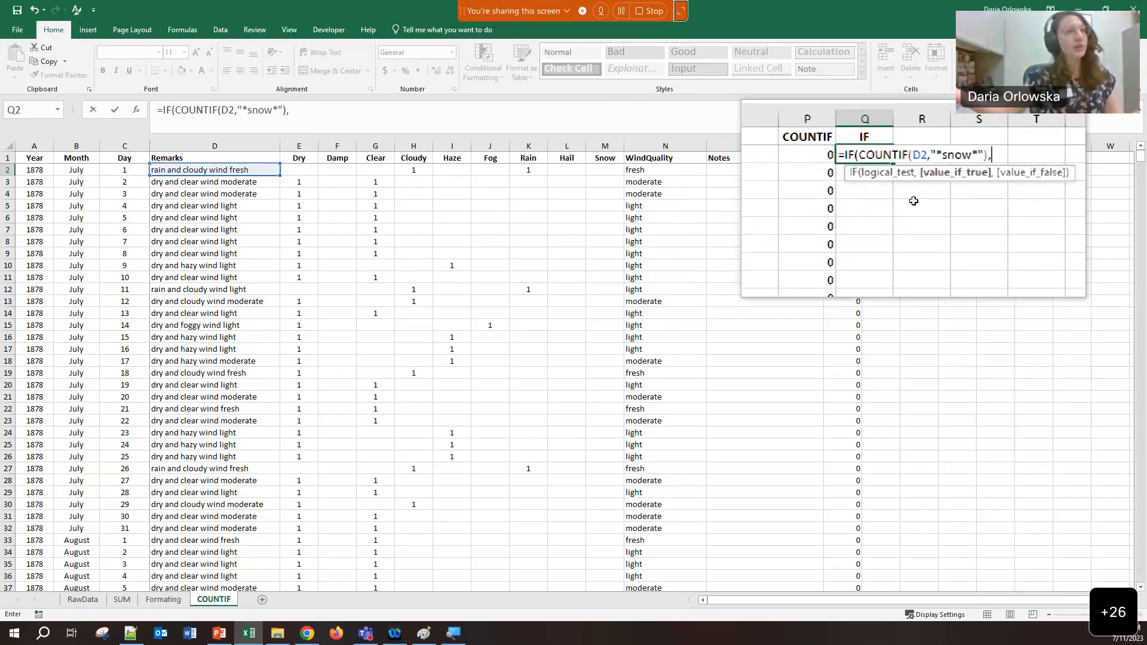
pyautogui.write('"')
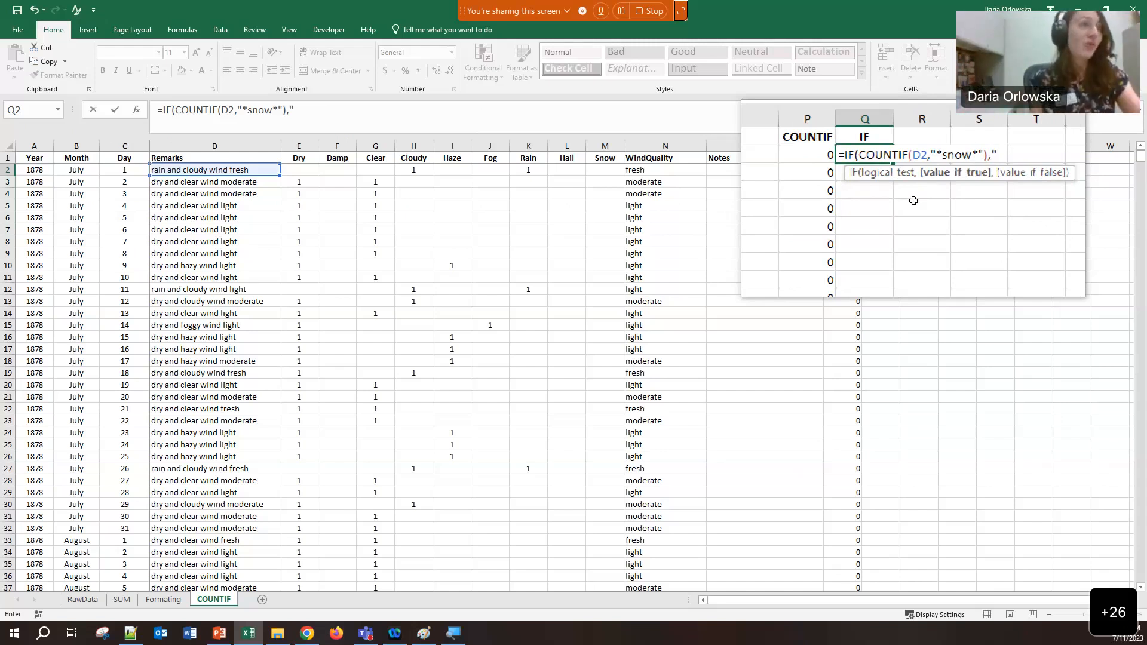
pyautogui.write('Yes"')
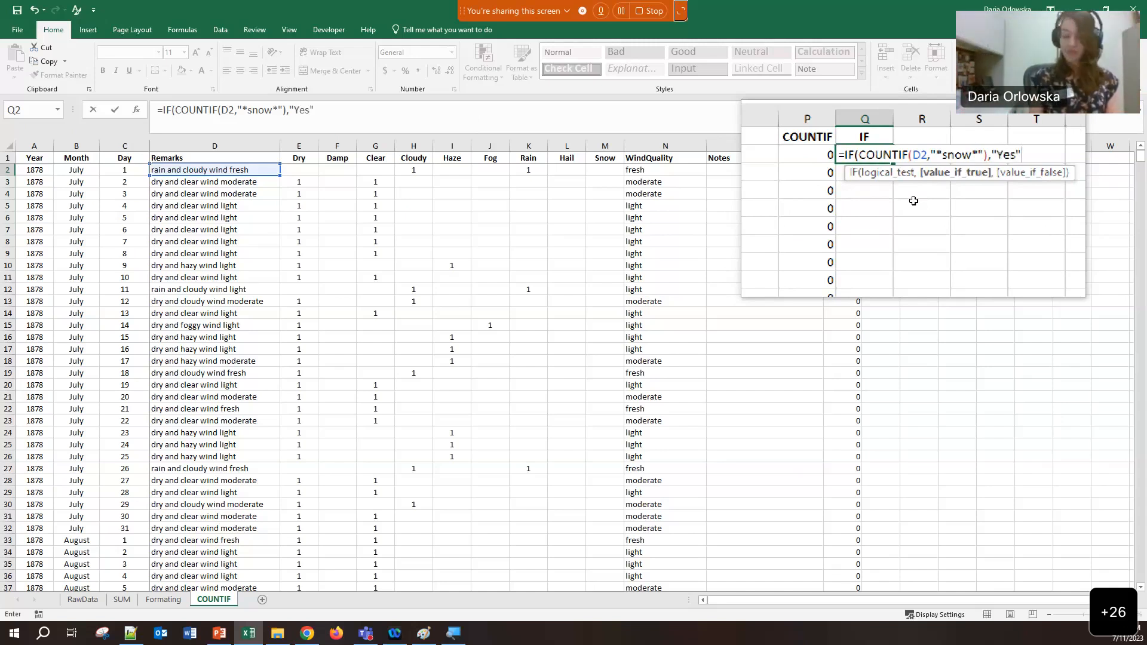
pyautogui.write(',')
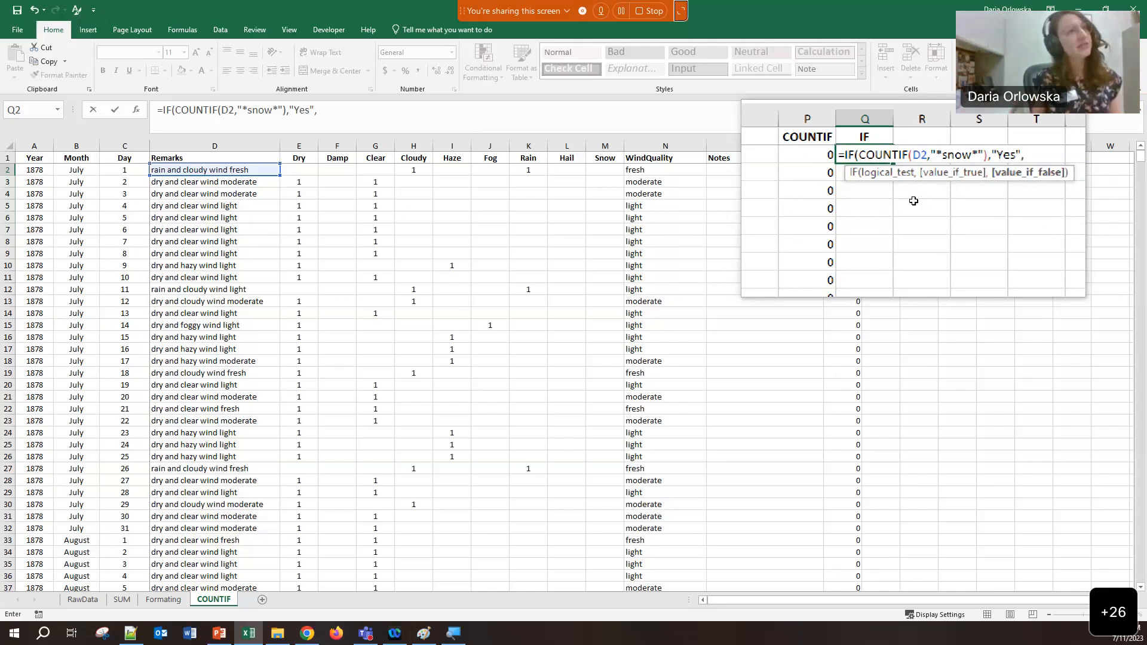
pyautogui.write('"No')
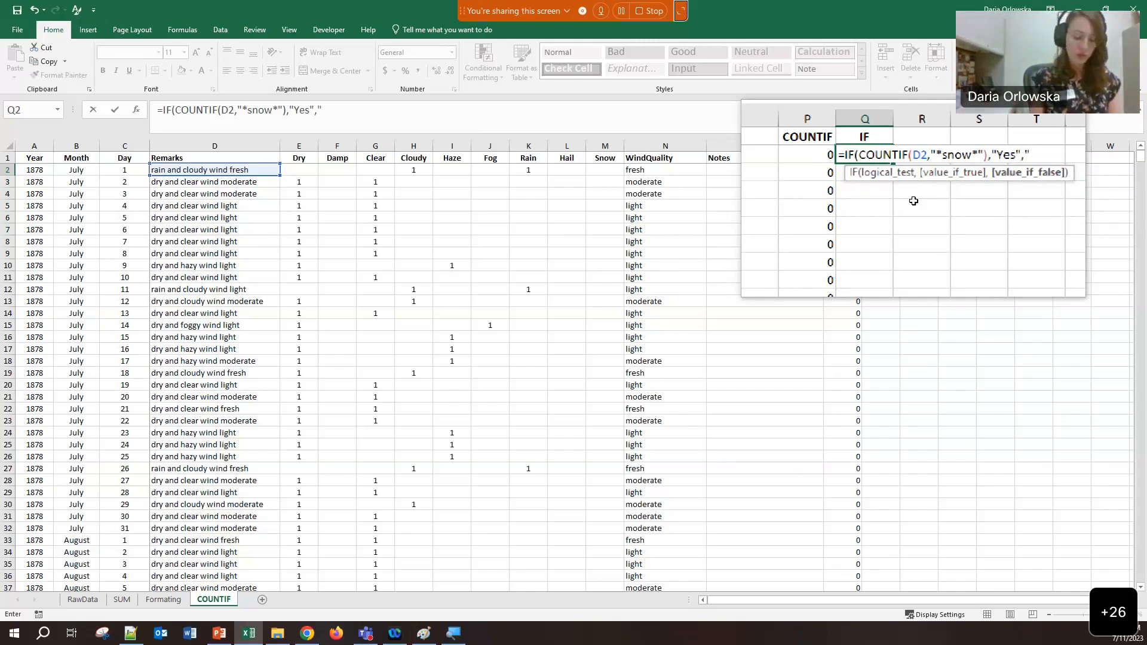
pyautogui.press('BackSpace')
pyautogui.press('BackSpace')
pyautogui.press('BackSpace')
pyautogui.press('BackSpace')
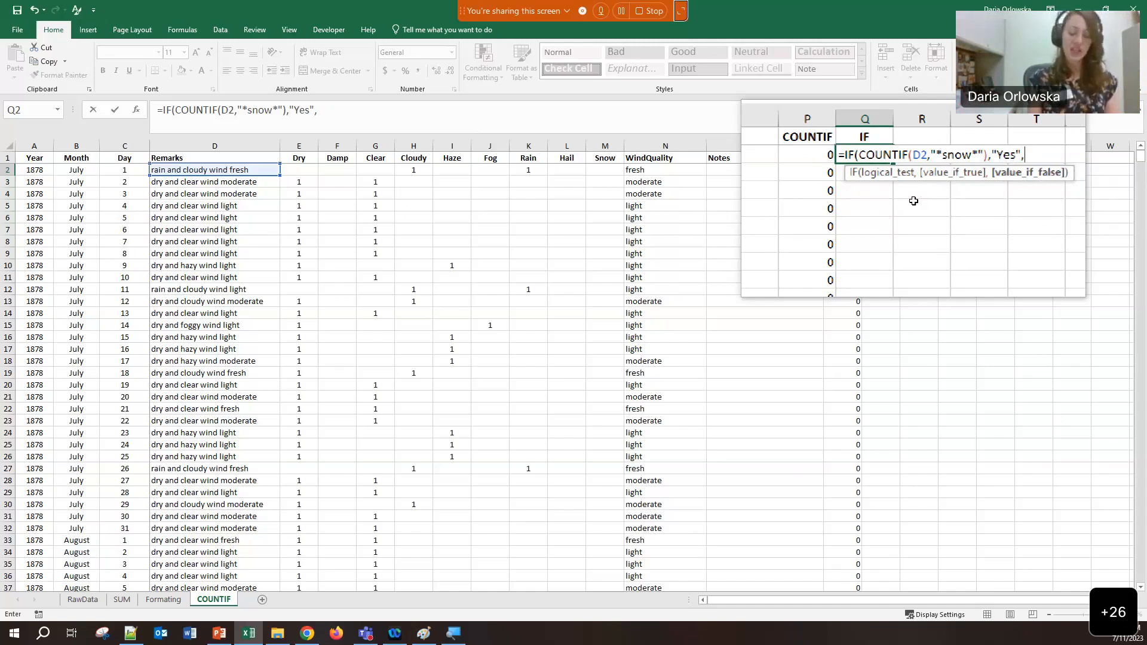
pyautogui.write(')')
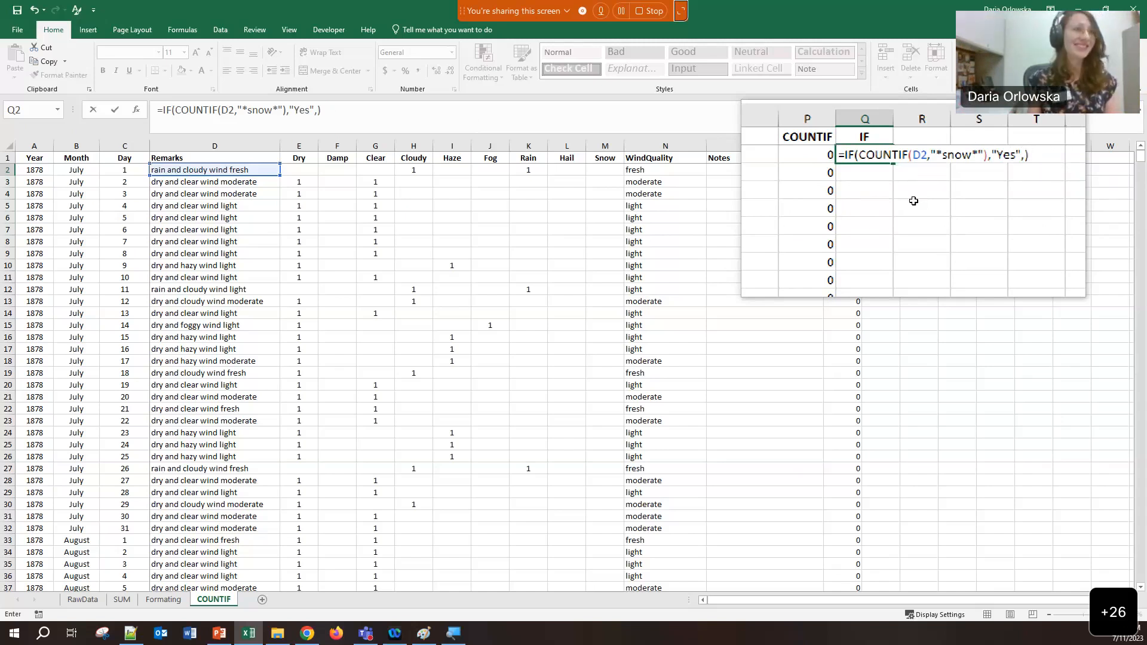
pyautogui.press('Return')
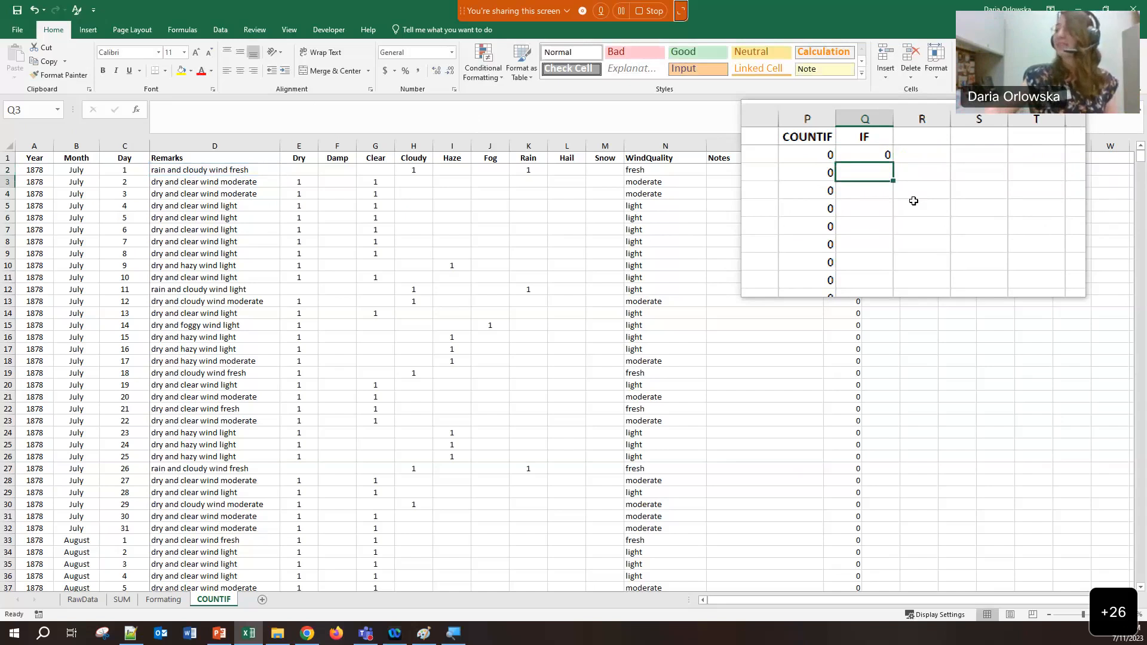
# Copy Q2's snow-check formula down the whole of column Q
pyautogui.click(889, 170)
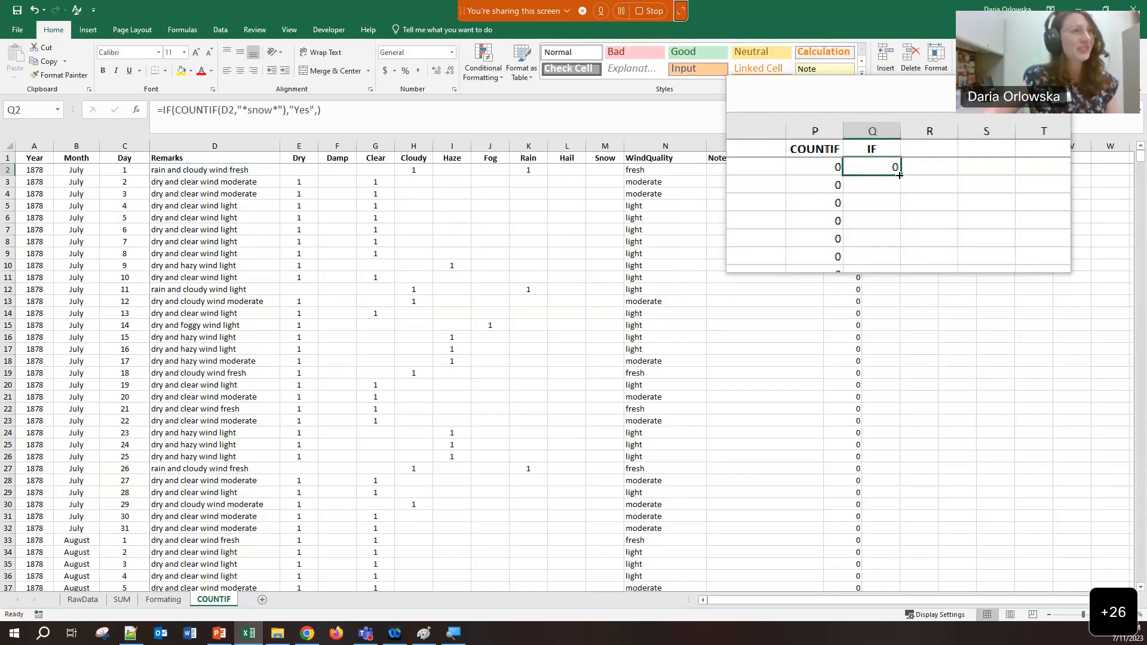
pyautogui.doubleClick(900, 175)
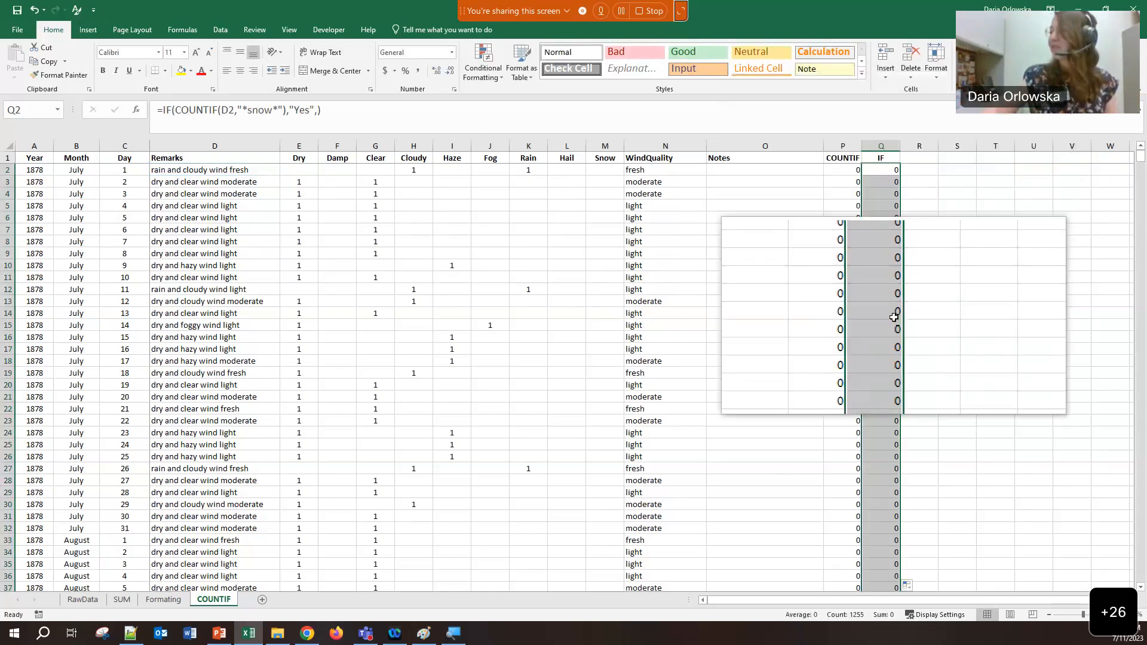
pyautogui.scroll(-4, 894, 318)
pyautogui.scroll(-4, 895, 318)
pyautogui.scroll(8, 894, 317)
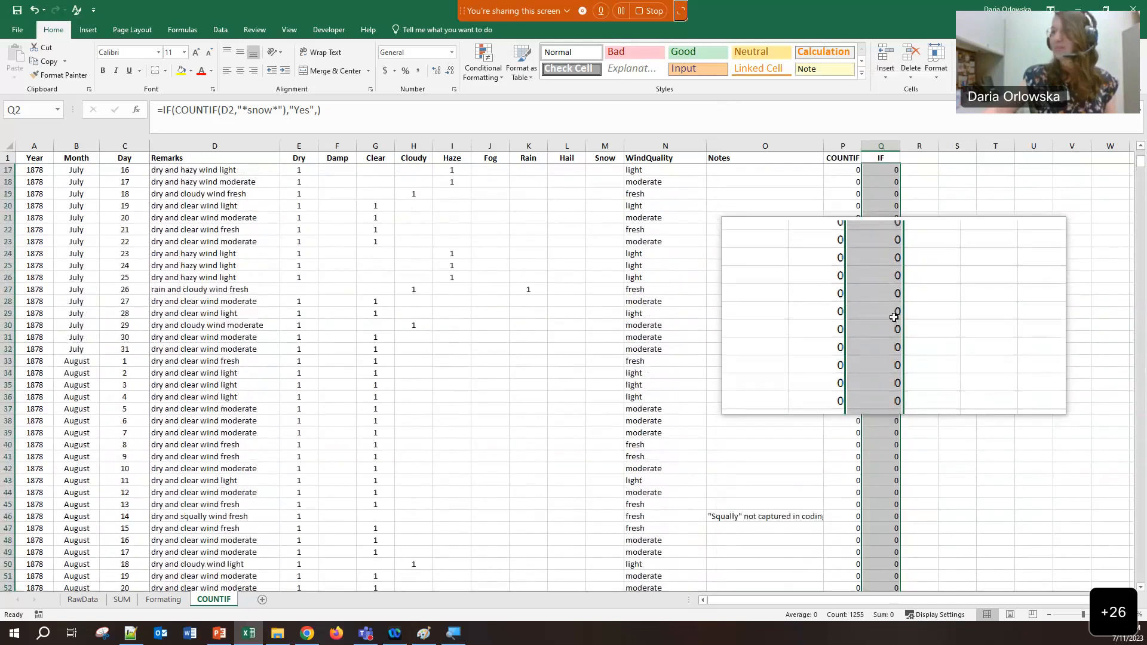
# Add "" as the false result so Q2 reads =IF(COUNTIF(D2,"*snow*"),"Yes","")
pyautogui.click(885, 170)
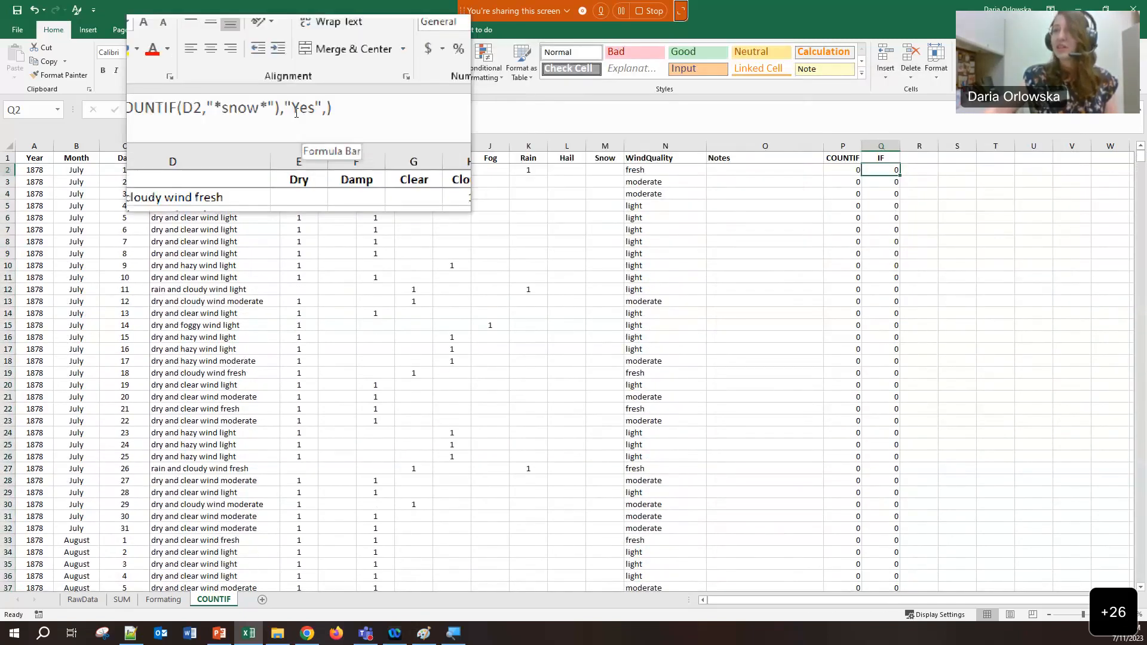
pyautogui.click(307, 111)
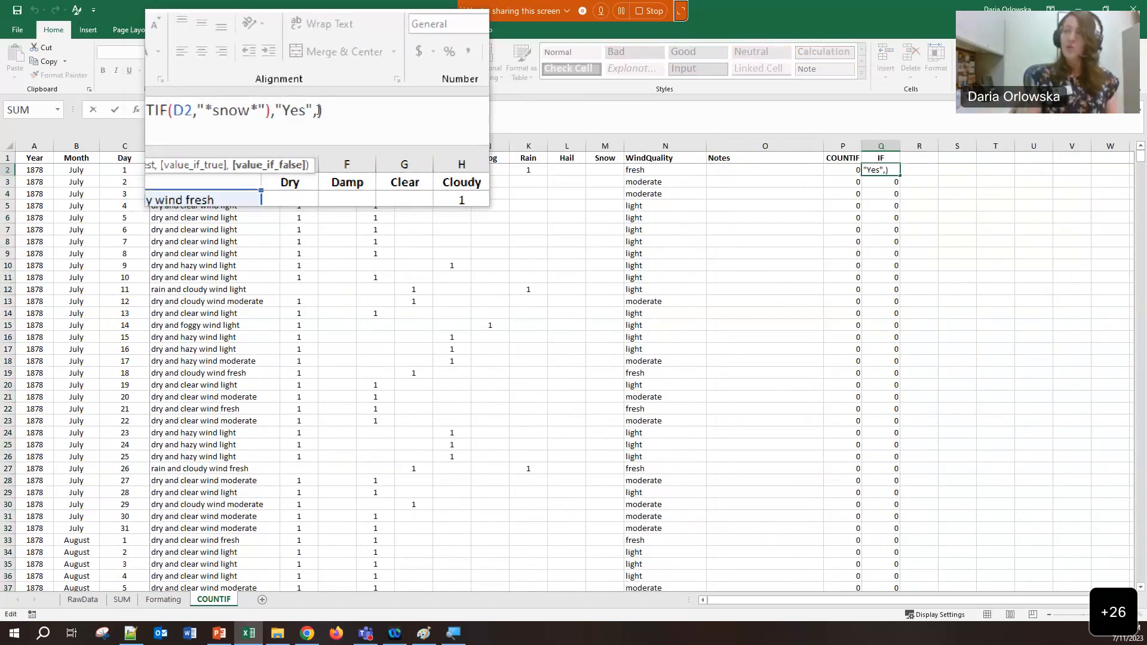
pyautogui.write('""')
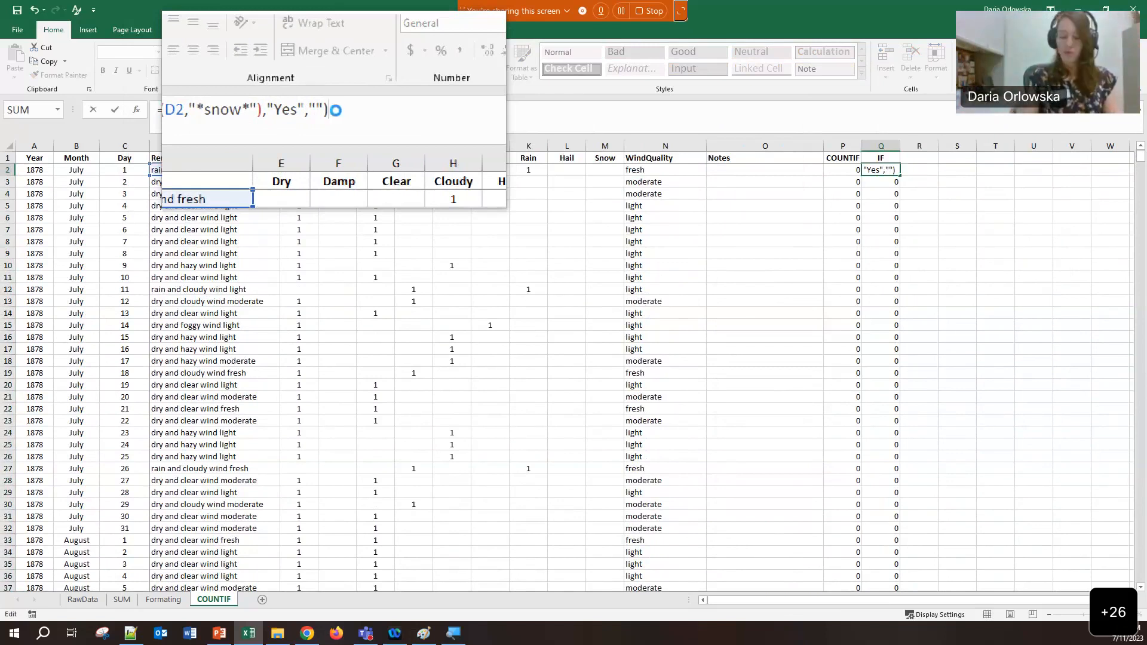
pyautogui.press('Return')
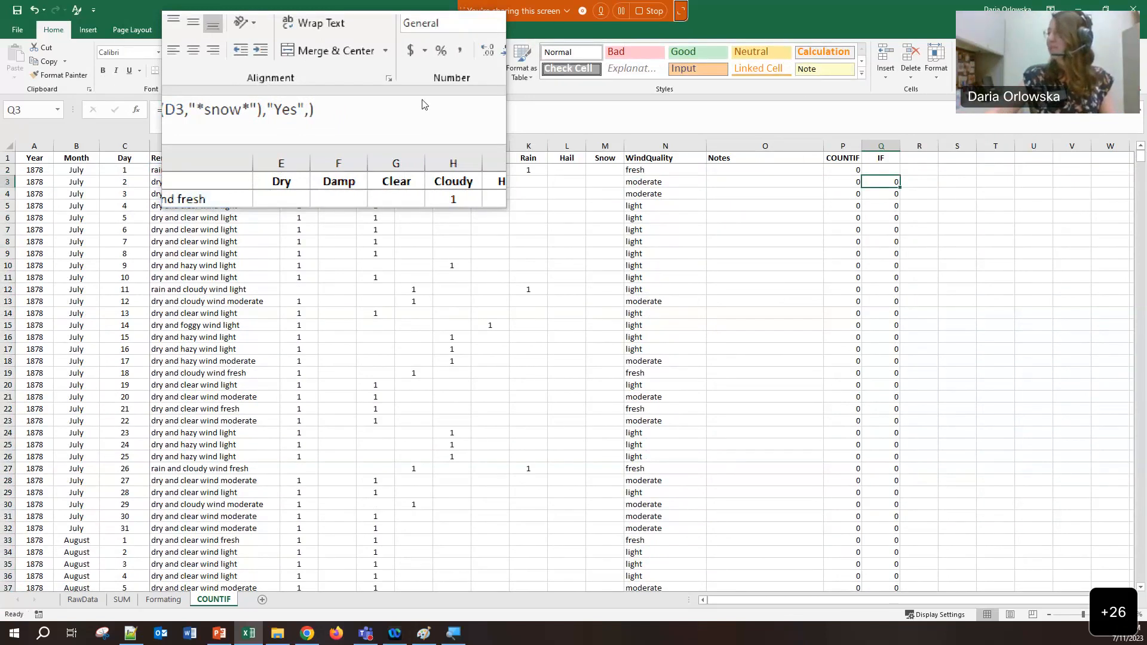
pyautogui.click(876, 173)
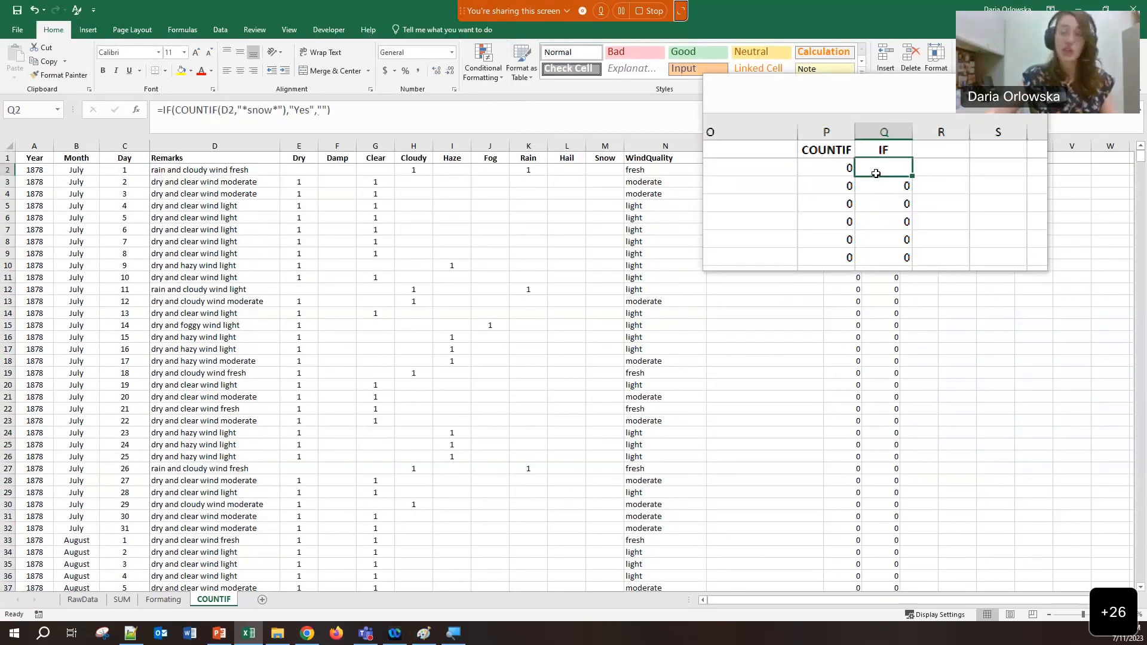
# Refill the blank-result snow formula down column Q and scroll to the 27 October Yes
pyautogui.doubleClick(902, 175)
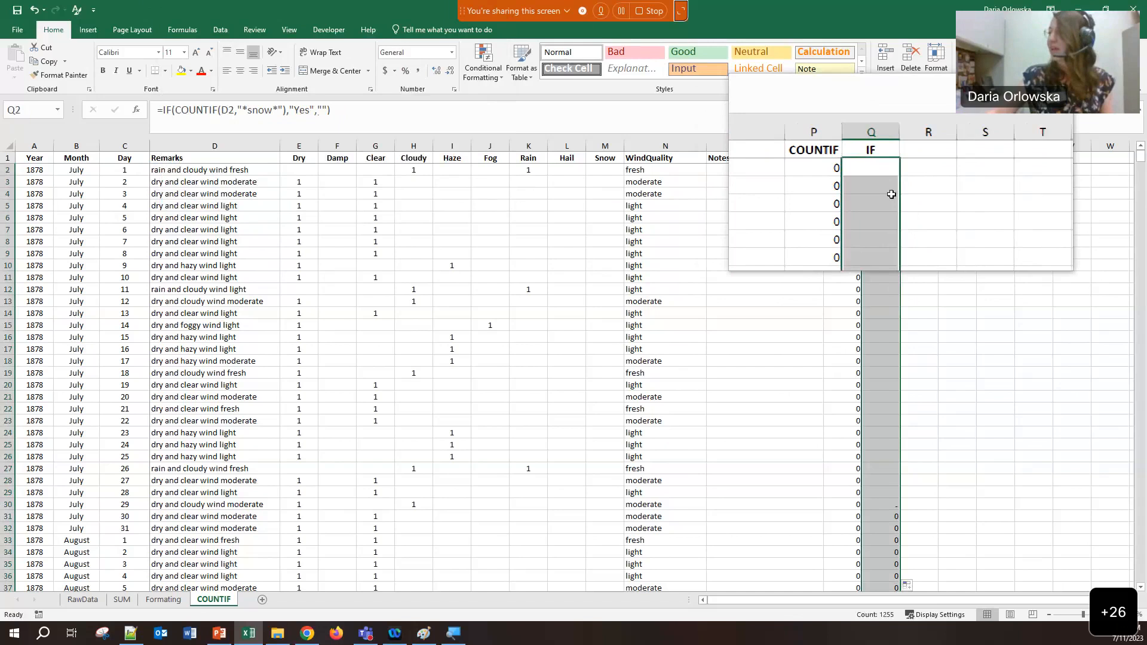
pyautogui.scroll(-3, 881, 244)
pyautogui.scroll(-20, 881, 245)
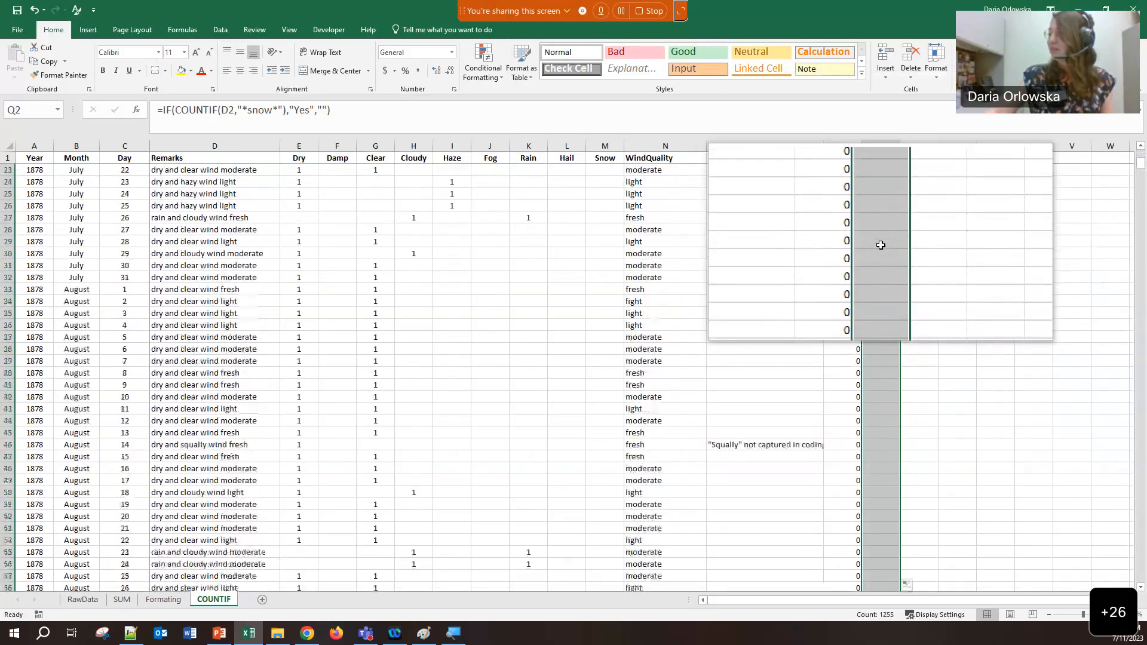
pyautogui.scroll(-10, 881, 245)
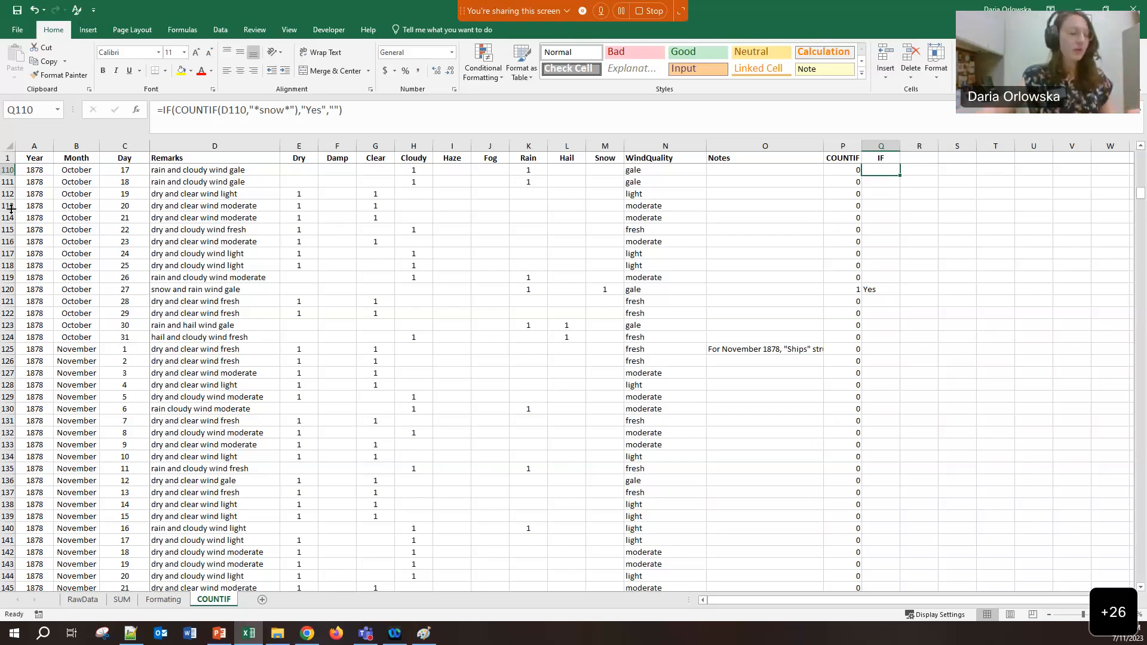
pyautogui.click(847, 256)
pyautogui.click(844, 159)
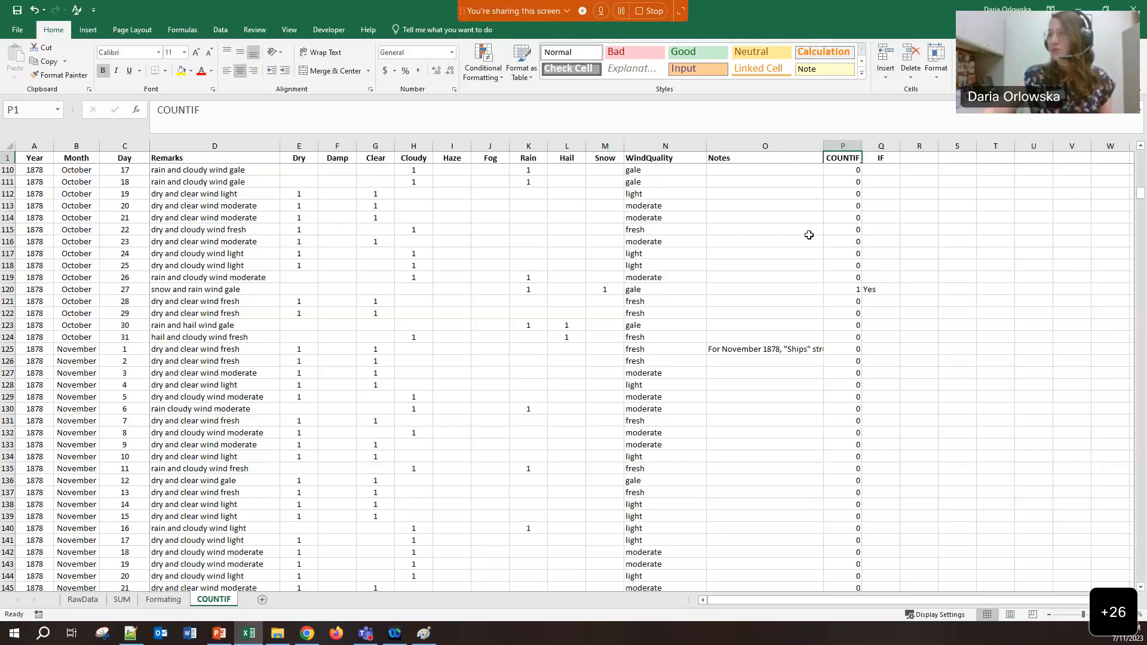
pyautogui.moveTo(605, 159); pyautogui.dragTo(604, 194)
pyautogui.click(876, 185)
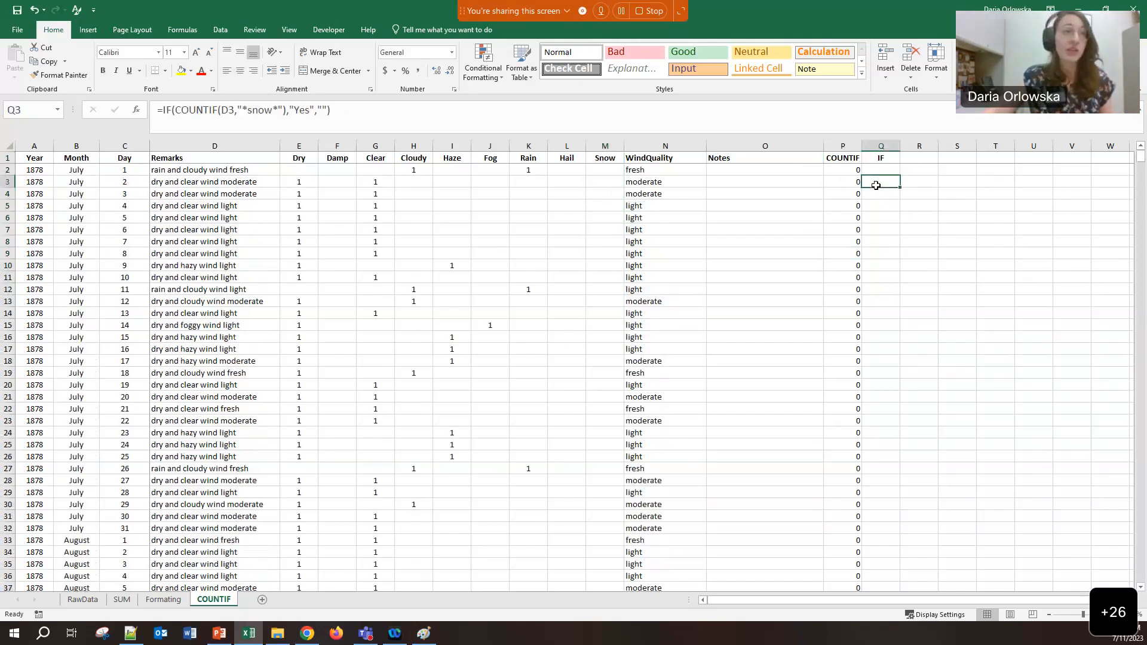
pyautogui.scroll(-20, 876, 185)
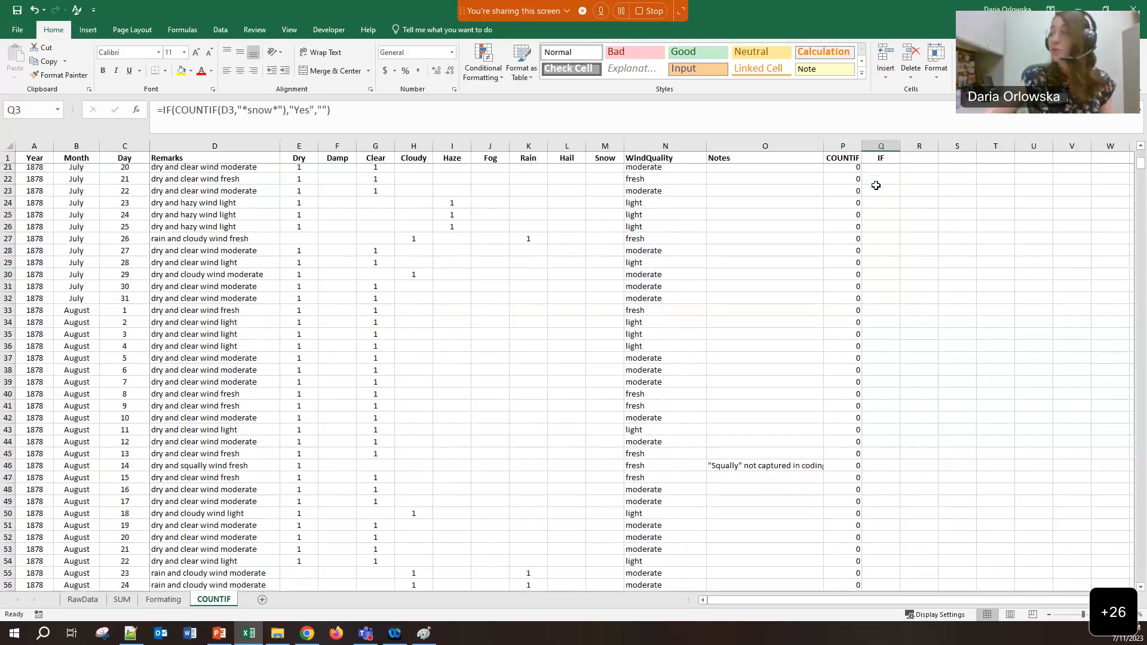
pyautogui.scroll(-4, 875, 352)
pyautogui.click(880, 400)
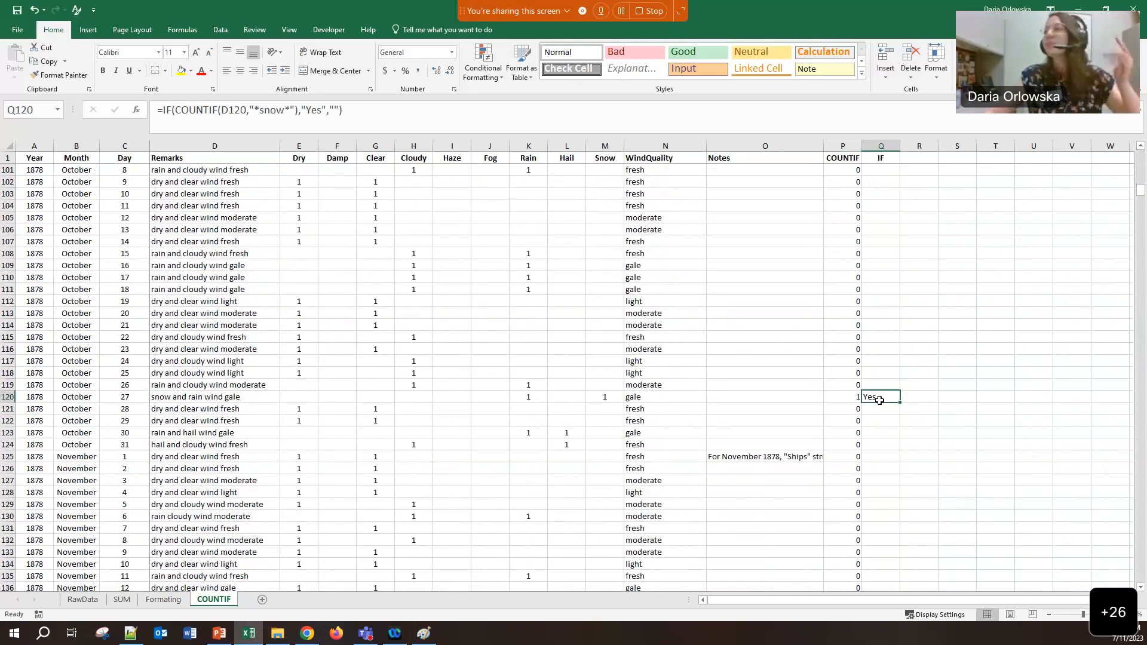
pyautogui.click(866, 359)
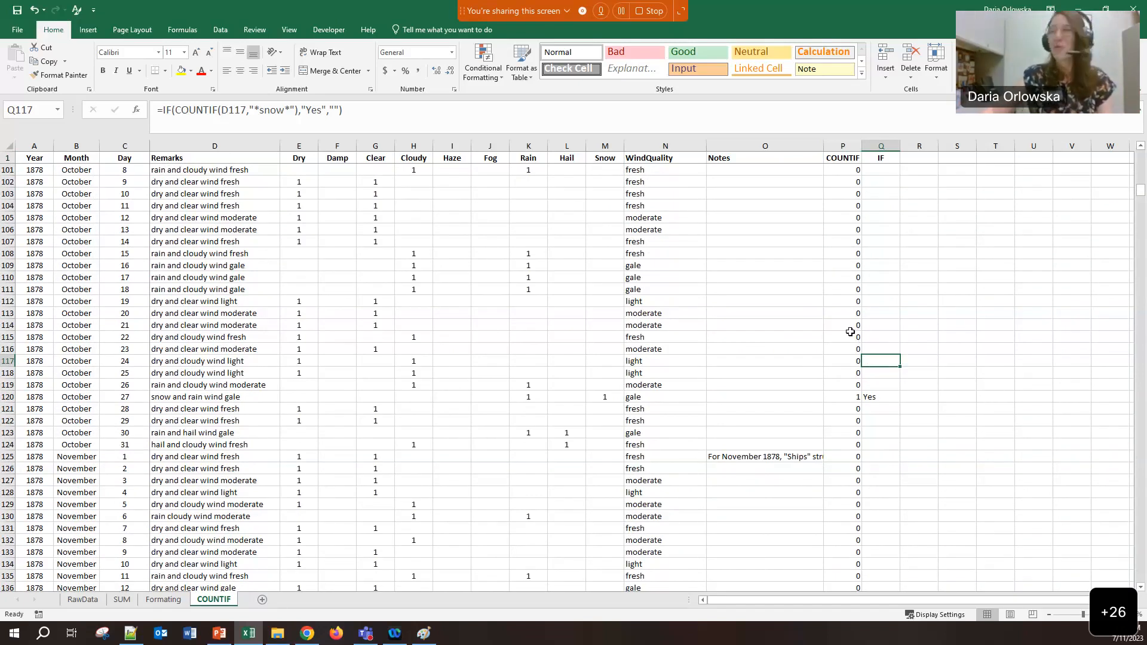
pyautogui.click(865, 301)
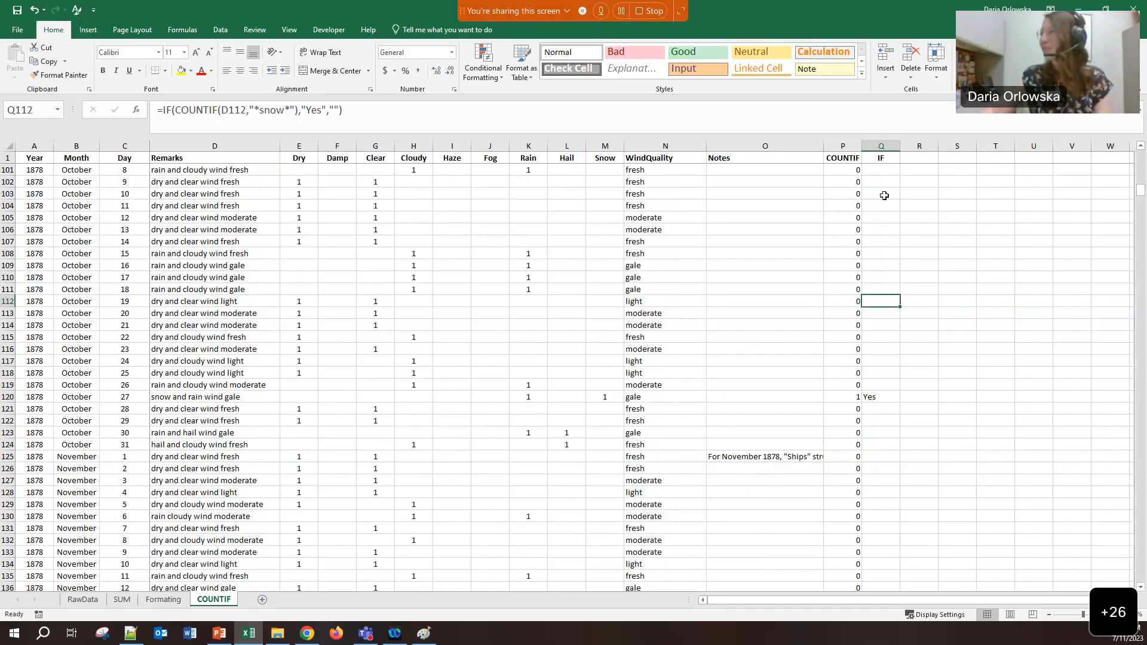
pyautogui.click(879, 145)
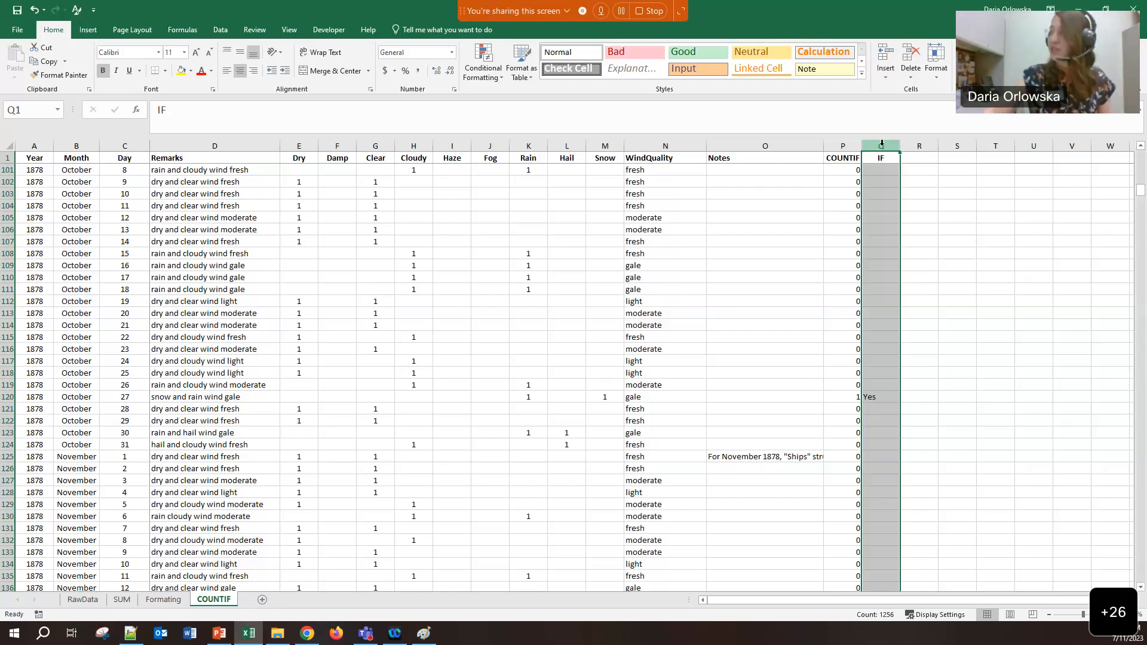
# Paste column Q's results into column R as values, leaving plain Yes in R120
pyautogui.hotkey('ctrl', 'c')
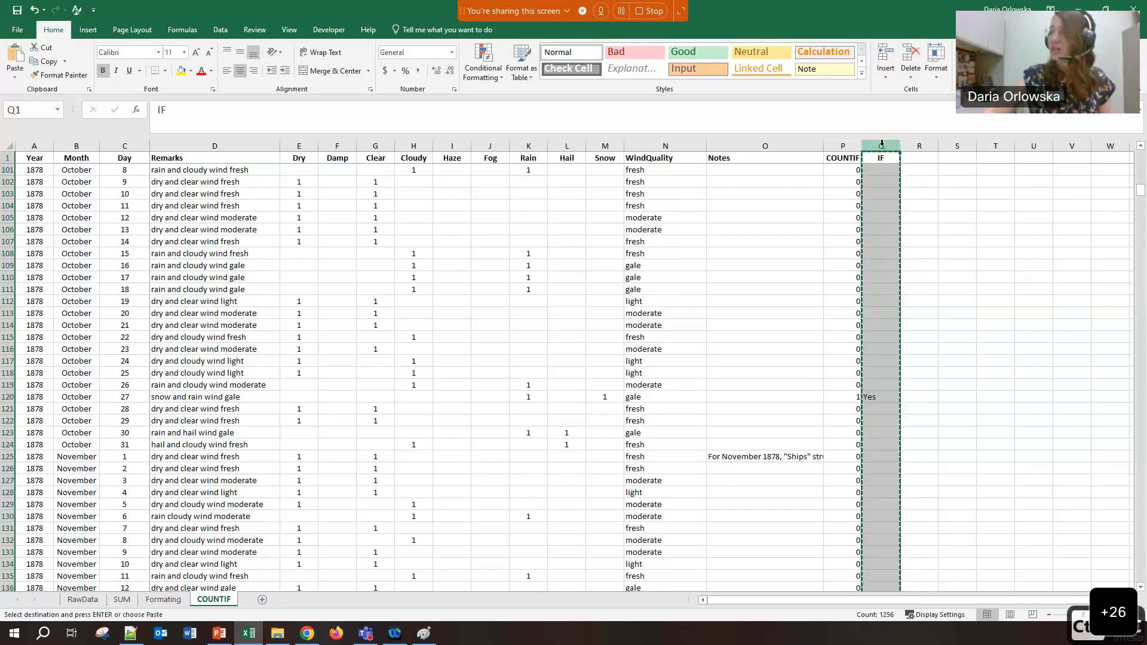
pyautogui.click(917, 144)
pyautogui.rightClick(920, 144)
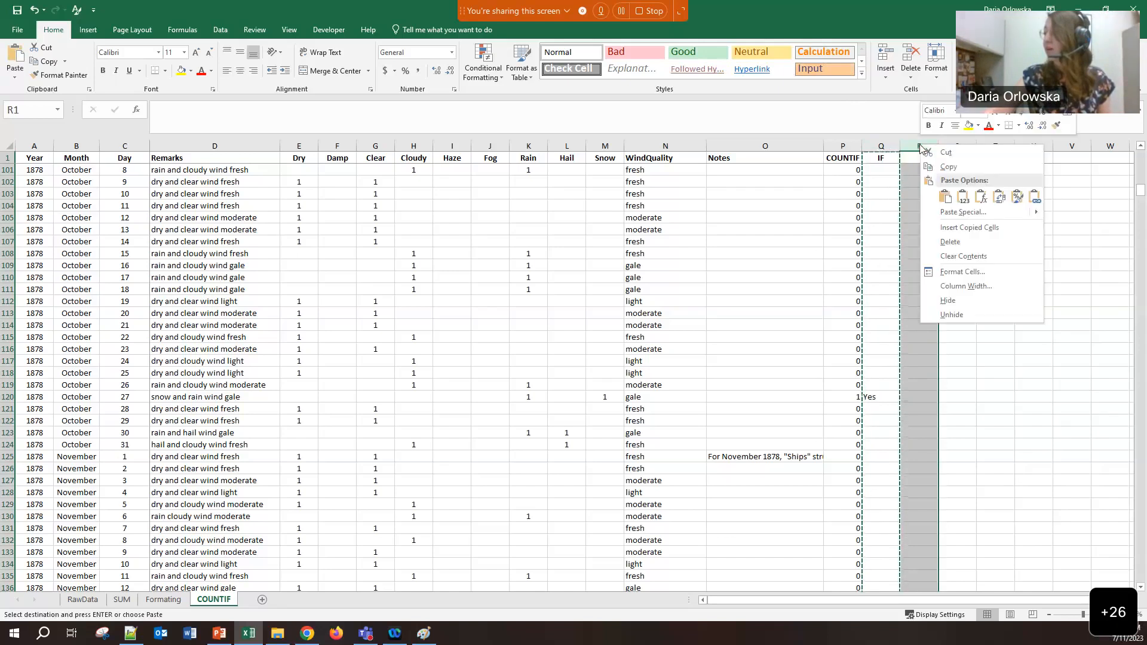
pyautogui.click(963, 197)
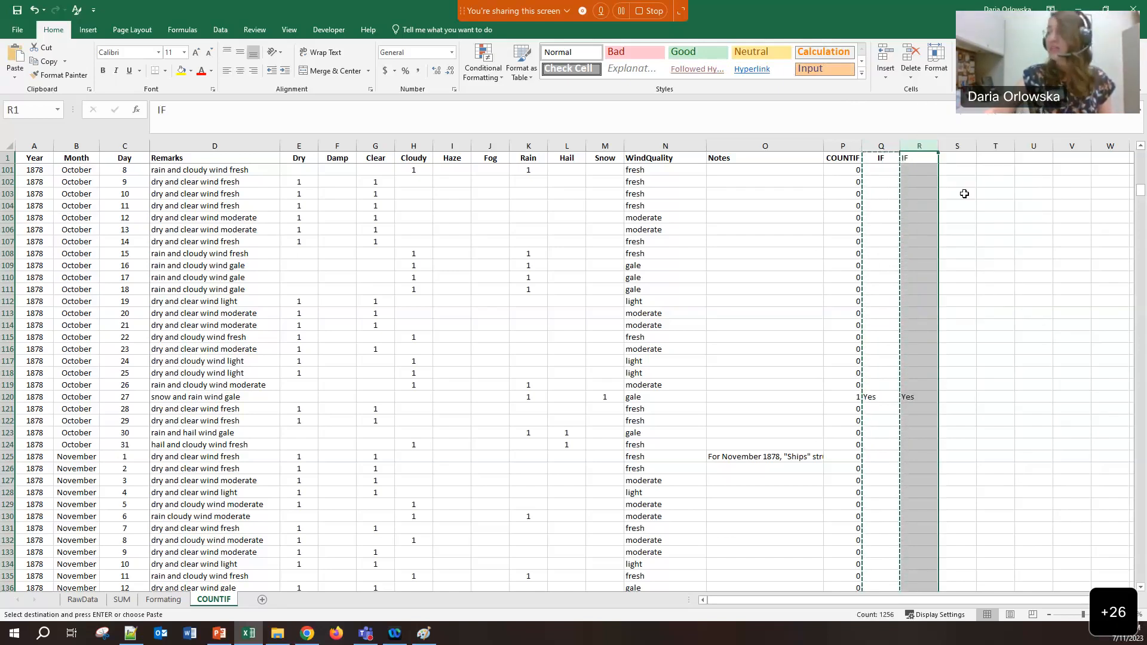
pyautogui.click(911, 398)
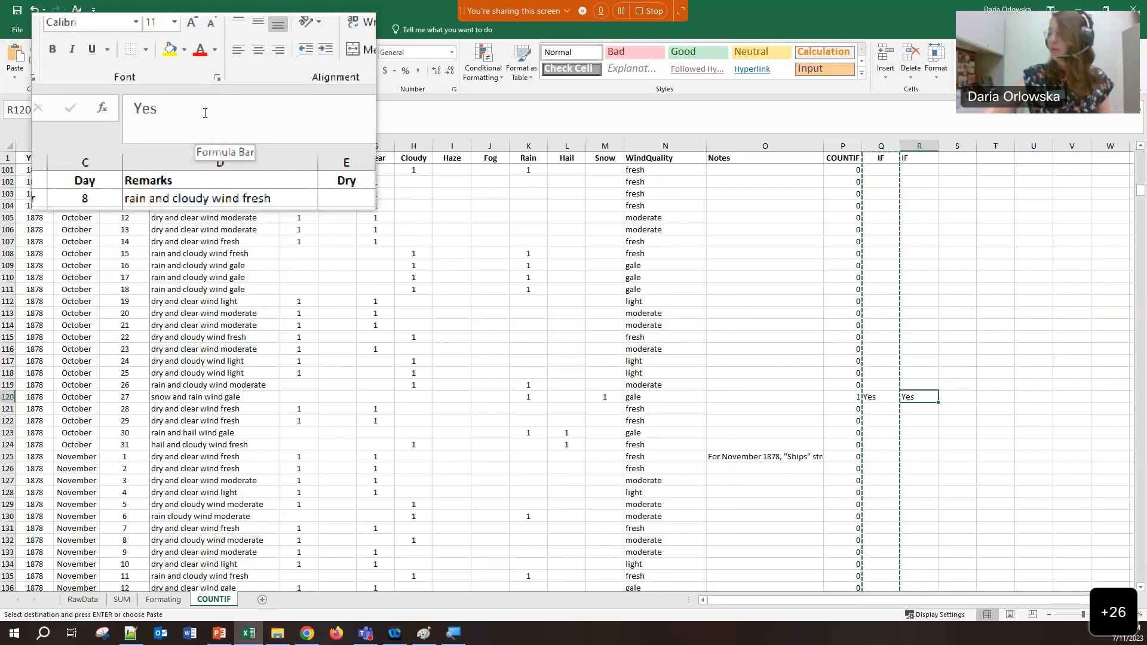
pyautogui.click(878, 396)
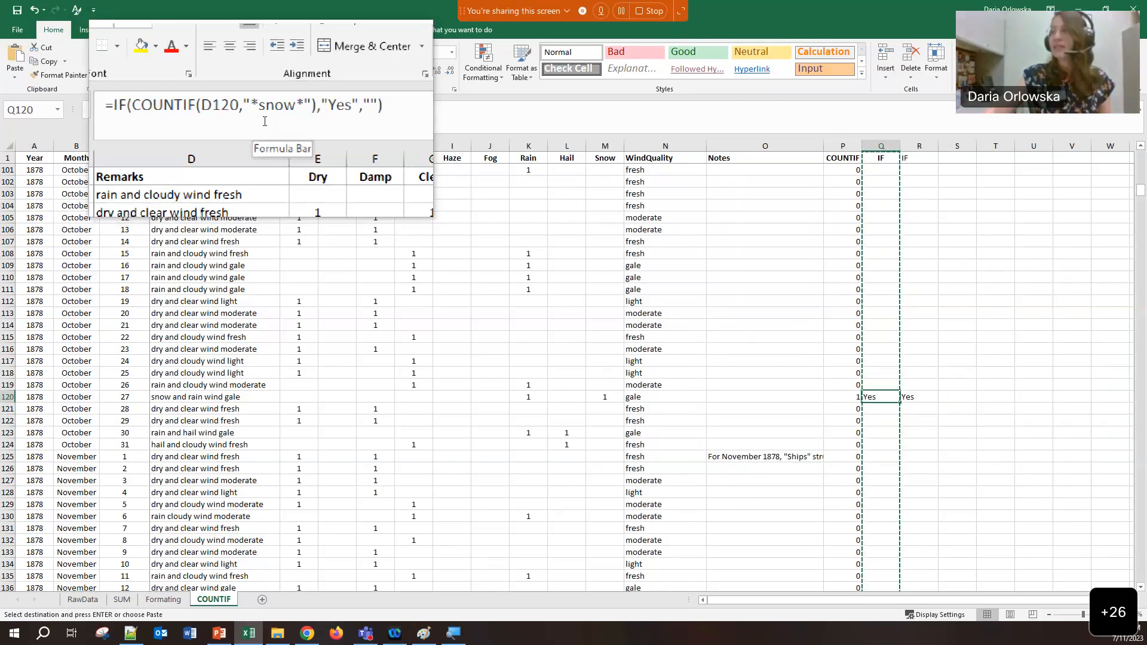
# Copy Q120's formula =IF(COUNTIF(D120,"*snow*"),"Yes","") into the blank Notepad++ note
pyautogui.click(909, 397)
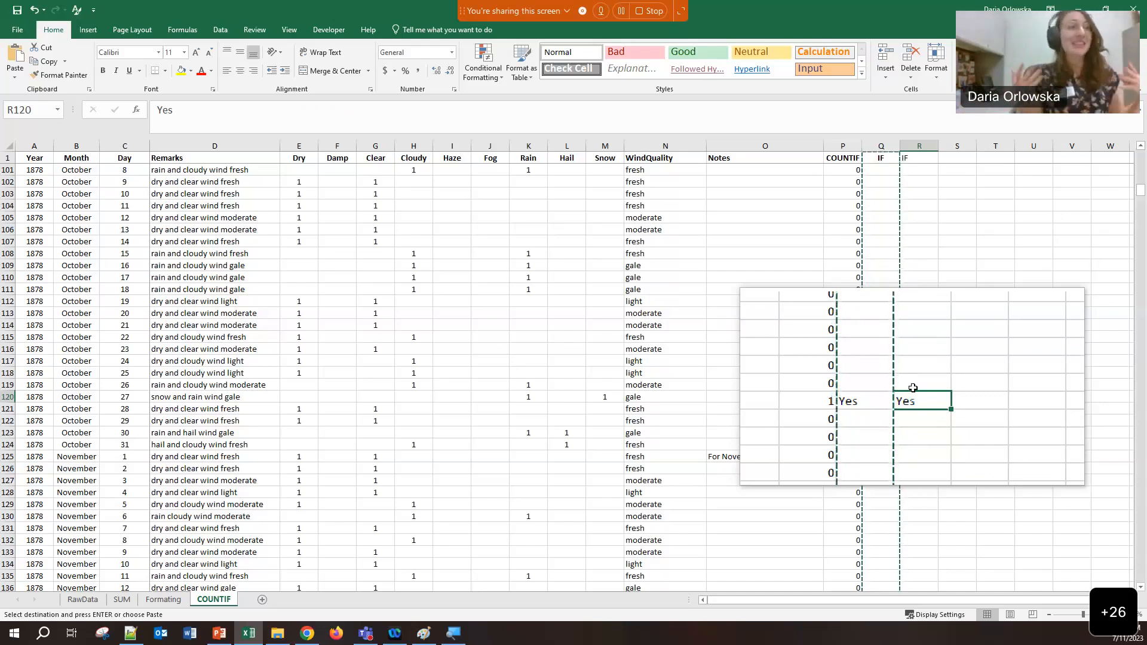
pyautogui.click(866, 395)
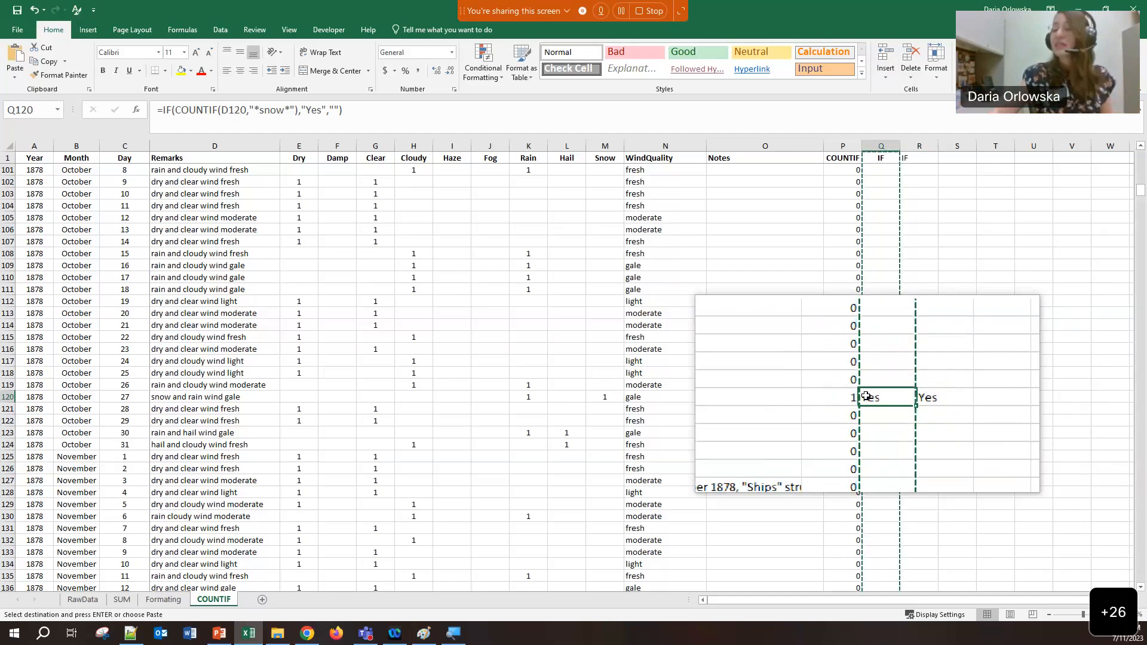
pyautogui.click(130, 633)
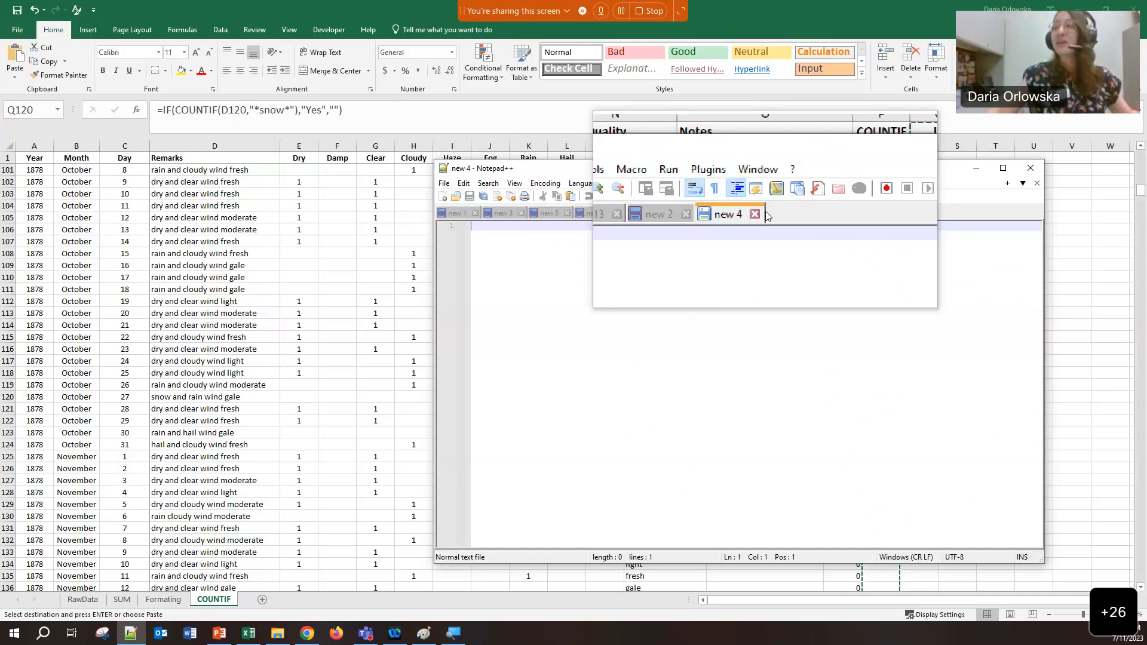
pyautogui.click(352, 113)
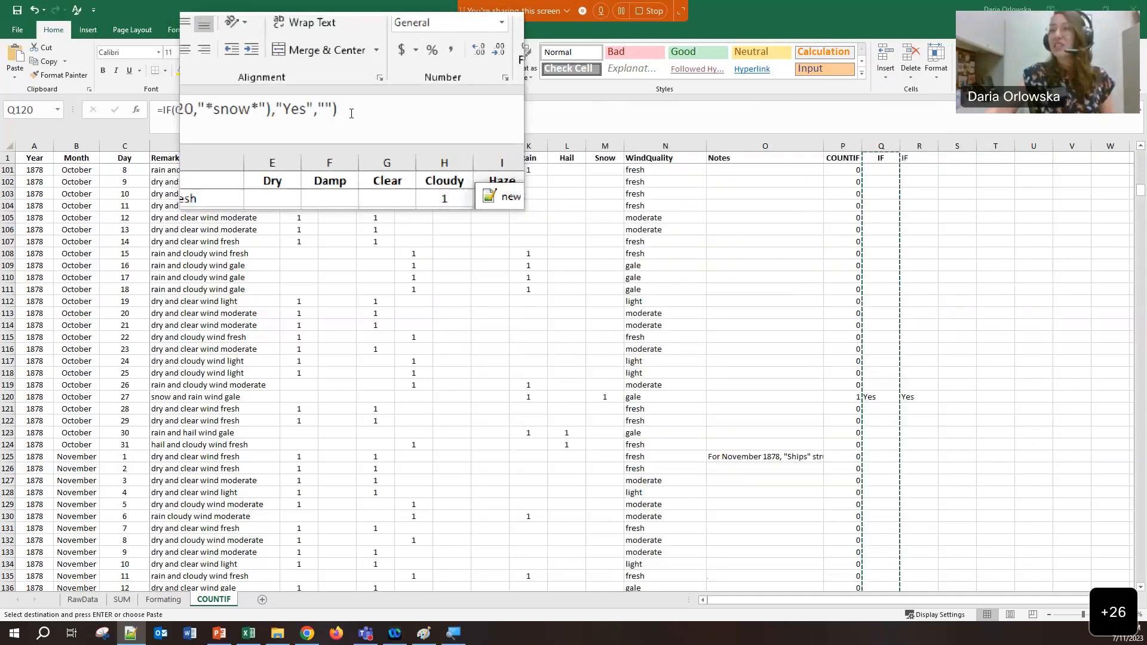
pyautogui.moveTo(351, 114); pyautogui.dragTo(164, 113)
pyautogui.click(163, 113)
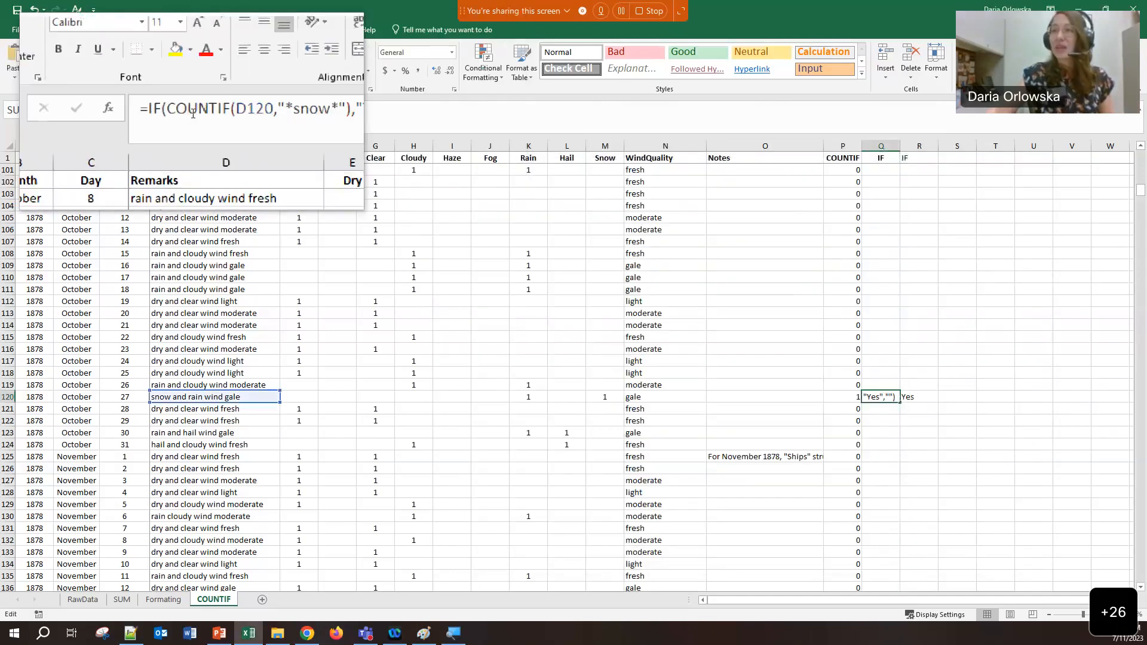
pyautogui.hotkey('ctrl', 'a')
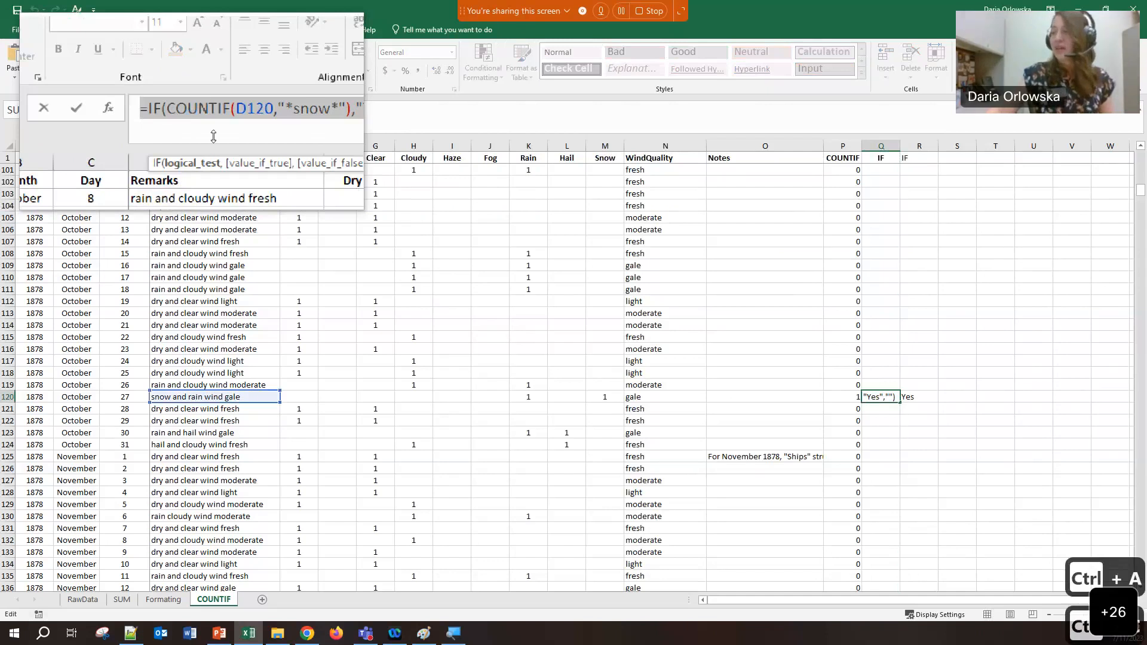
pyautogui.click(137, 631)
pyautogui.hotkey('ctrl', 'v')
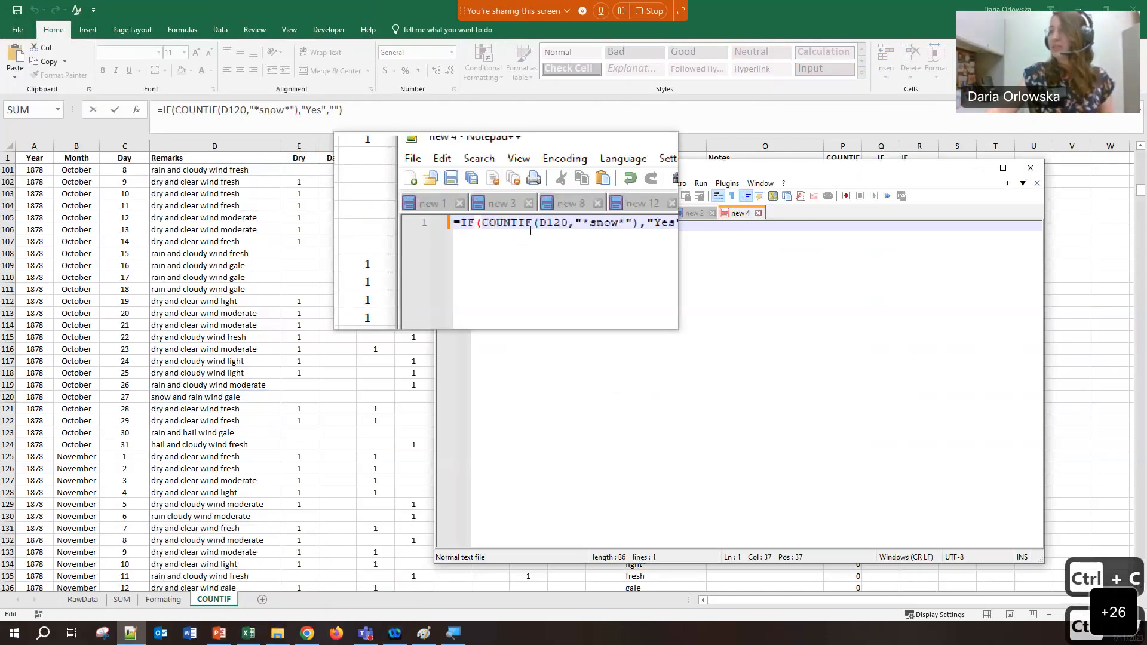
# Write 'Column R uses the formula' before it and a snow-absence explanation after, then minimize Notepad++
pyautogui.click(473, 226)
pyautogui.write('Column ')
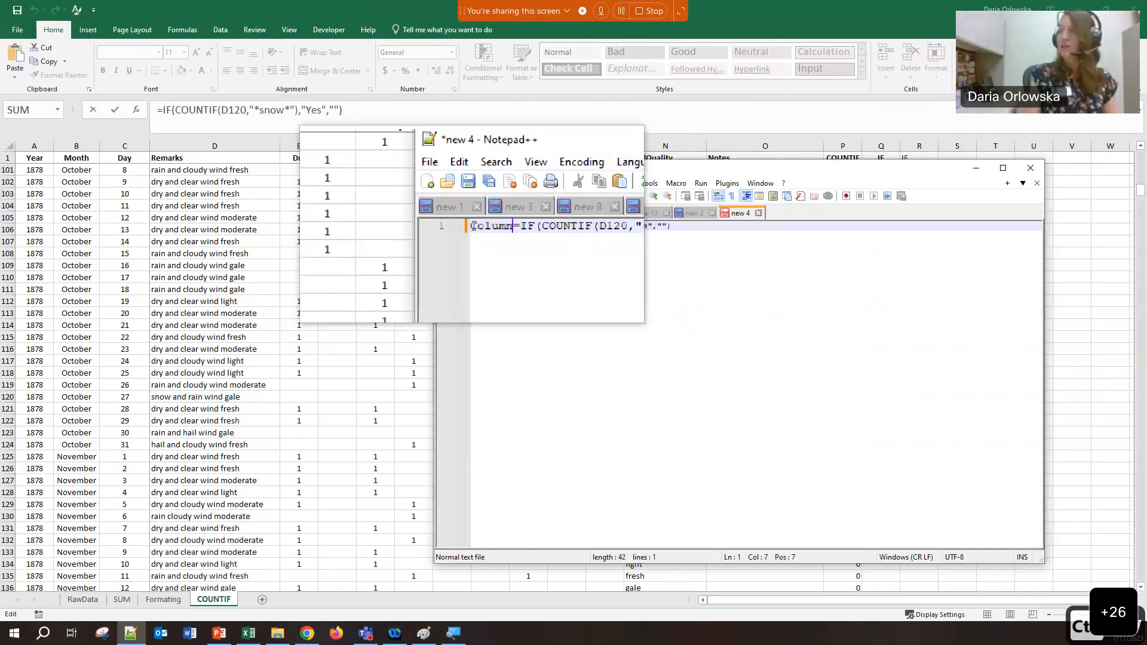
pyautogui.write('CO')
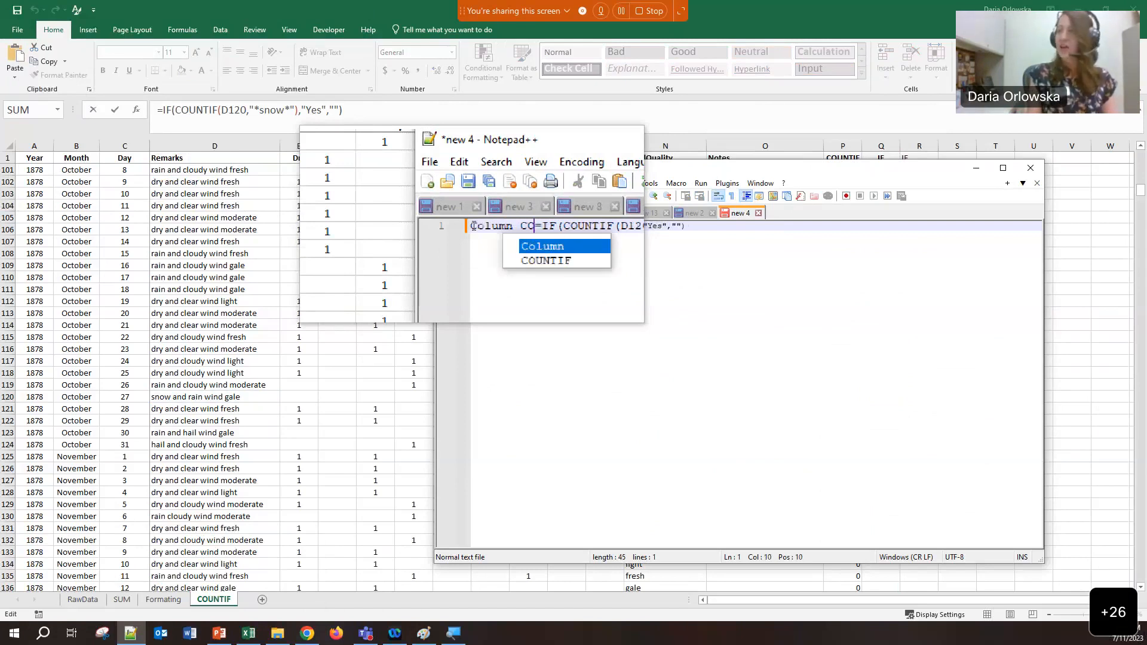
pyautogui.press('Escape')
pyautogui.press('BackSpace')
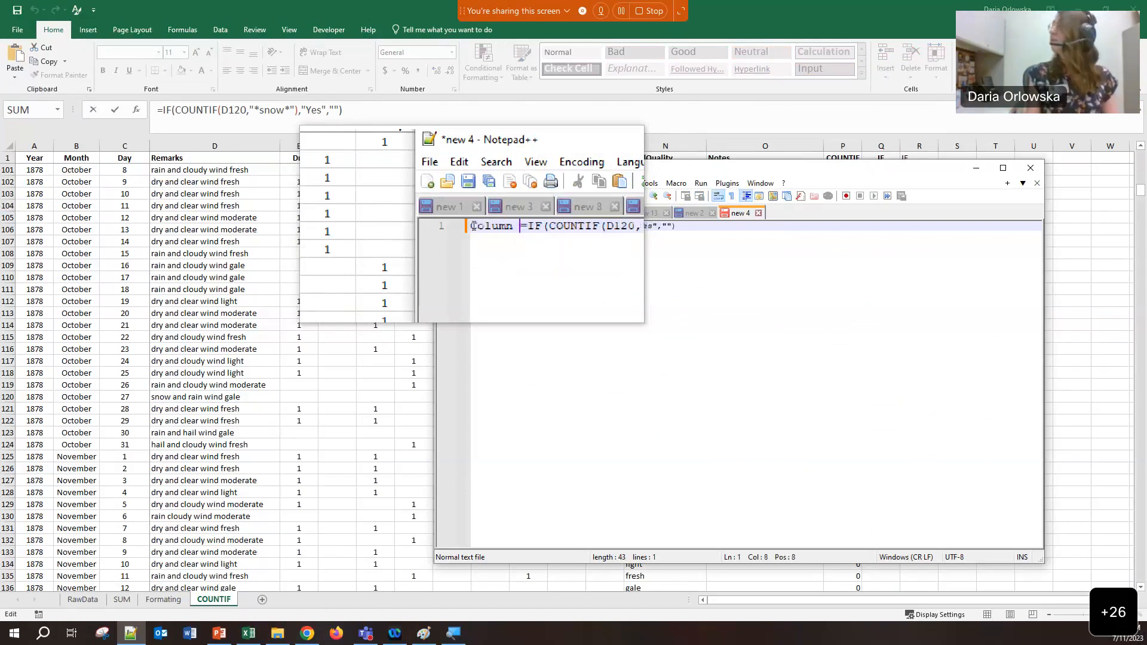
pyautogui.write('R uses the formula')
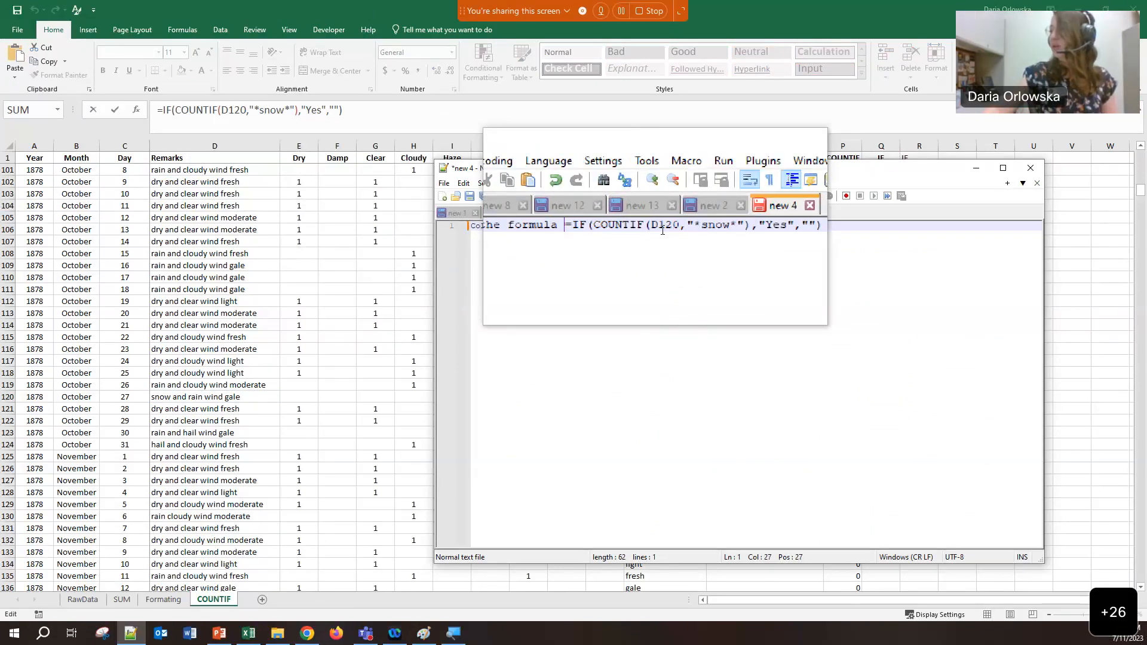
pyautogui.click(775, 228)
pyautogui.write('in order to obtain absenc')
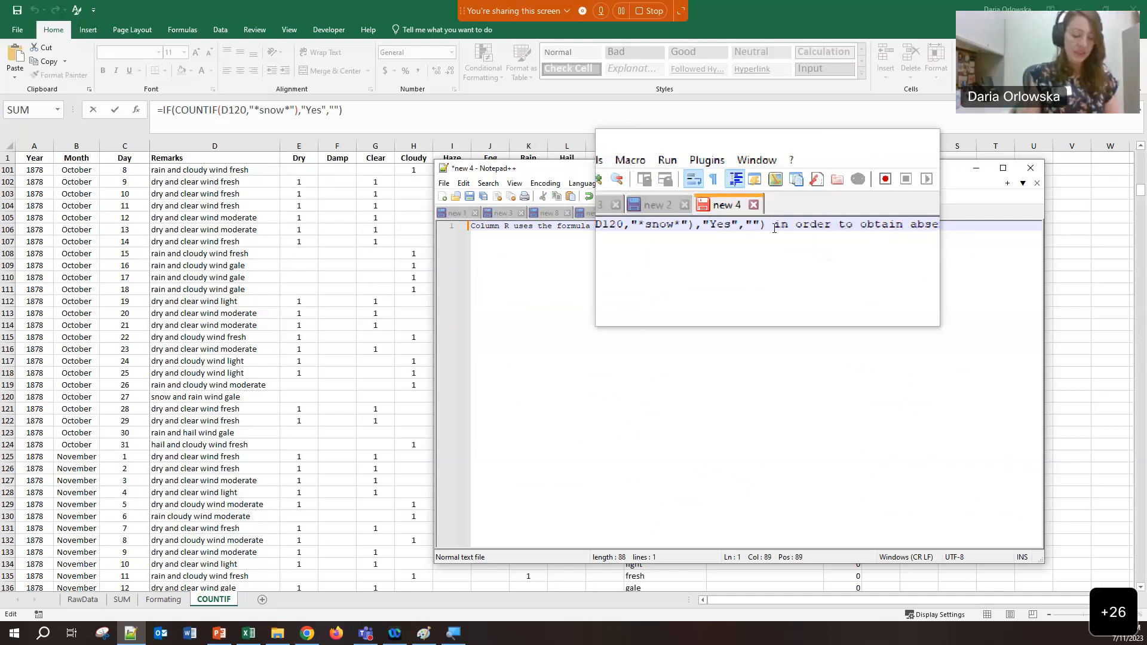
pyautogui.write('e of nce of snow')
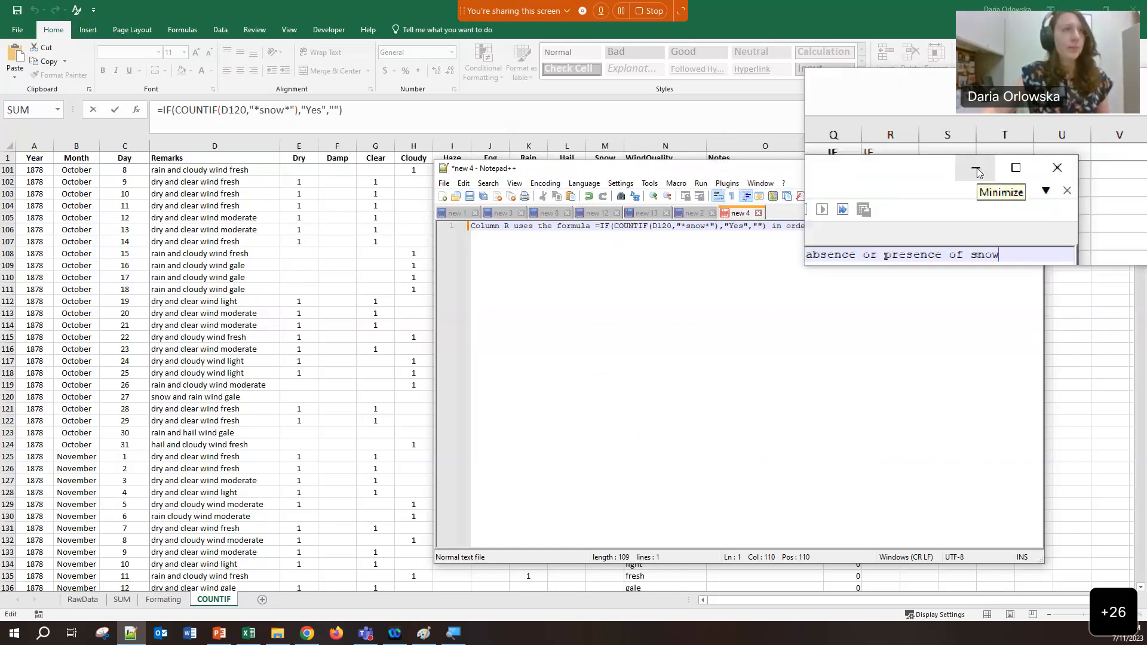
pyautogui.click(977, 171)
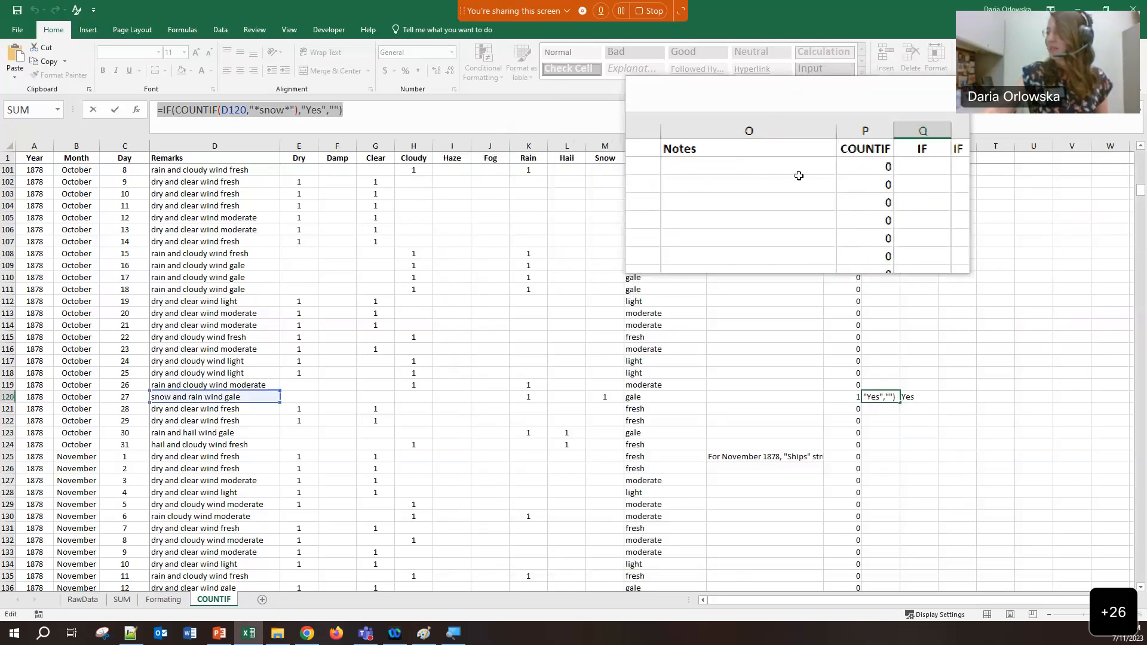
# Undo the accidental edit so Q120 keeps its IF formula
pyautogui.write('=')
pyautogui.click(919, 265)
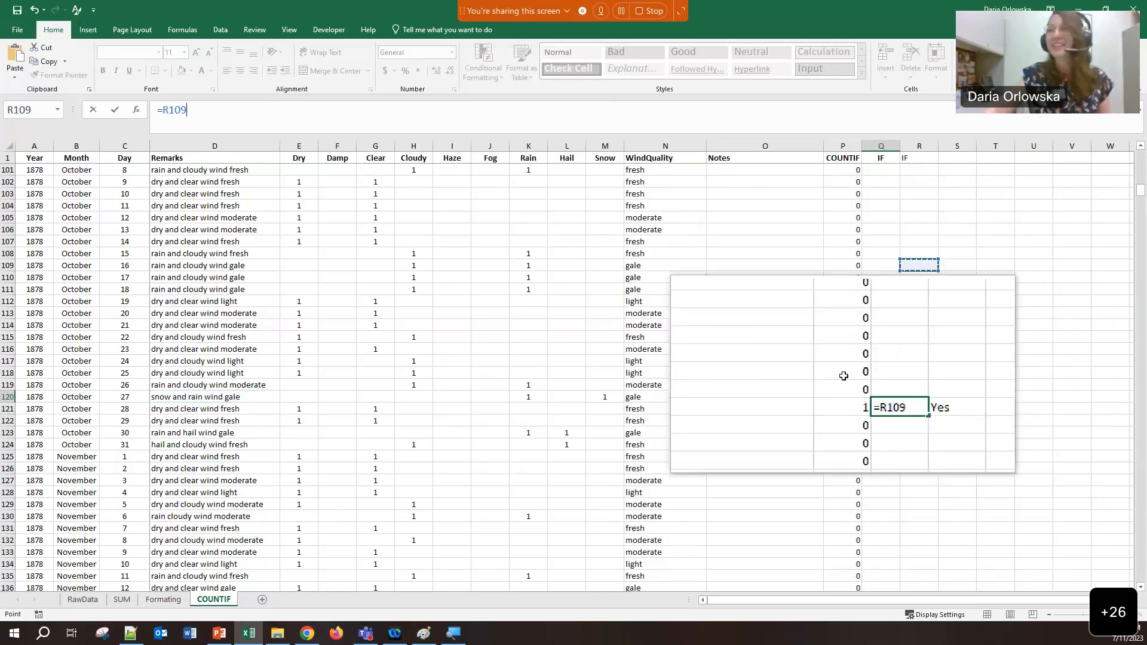
pyautogui.hotkey('ctrl', 'z')
pyautogui.press('Tab')
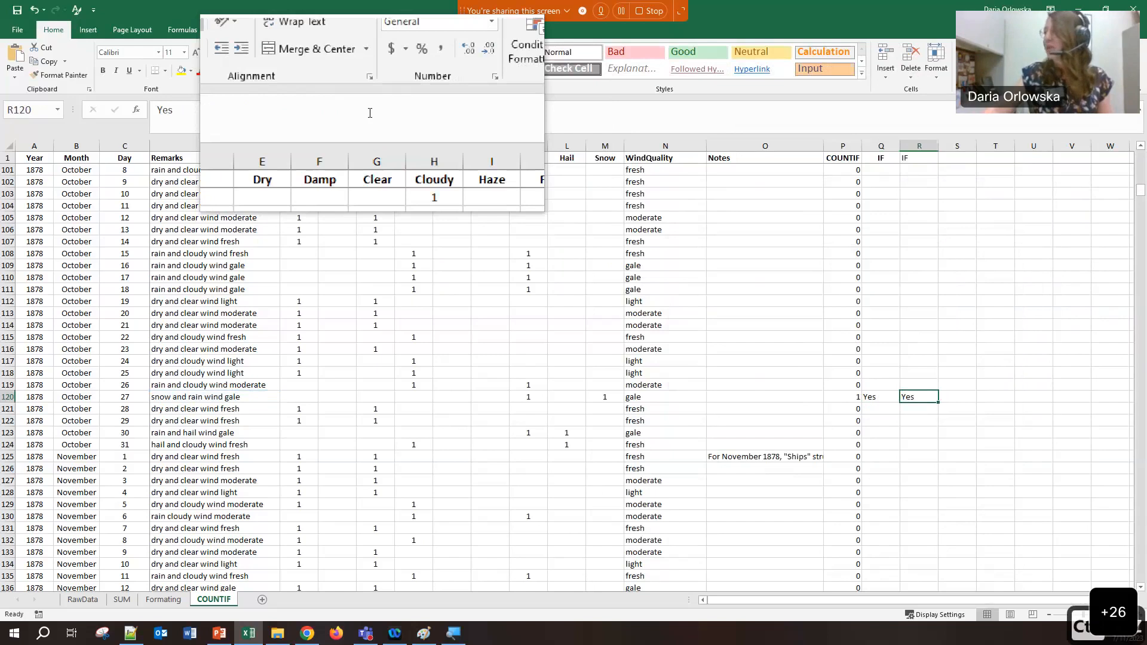
# Sort the expanded table by COUNTIF, largest to smallest
pyautogui.click(881, 146)
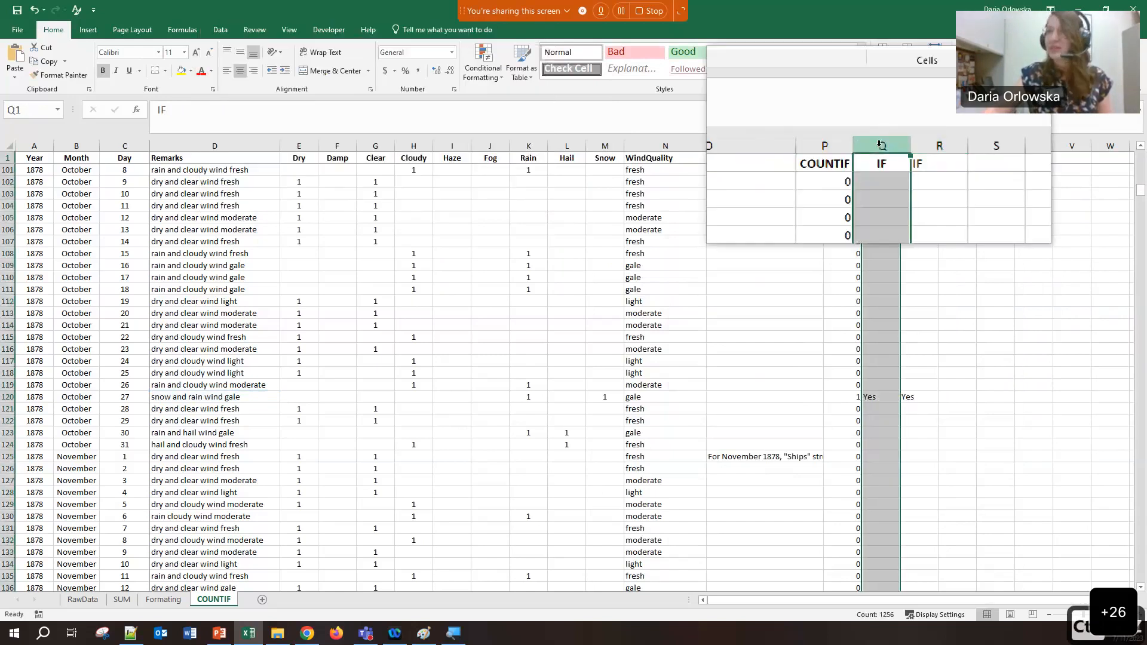
pyautogui.click(221, 30)
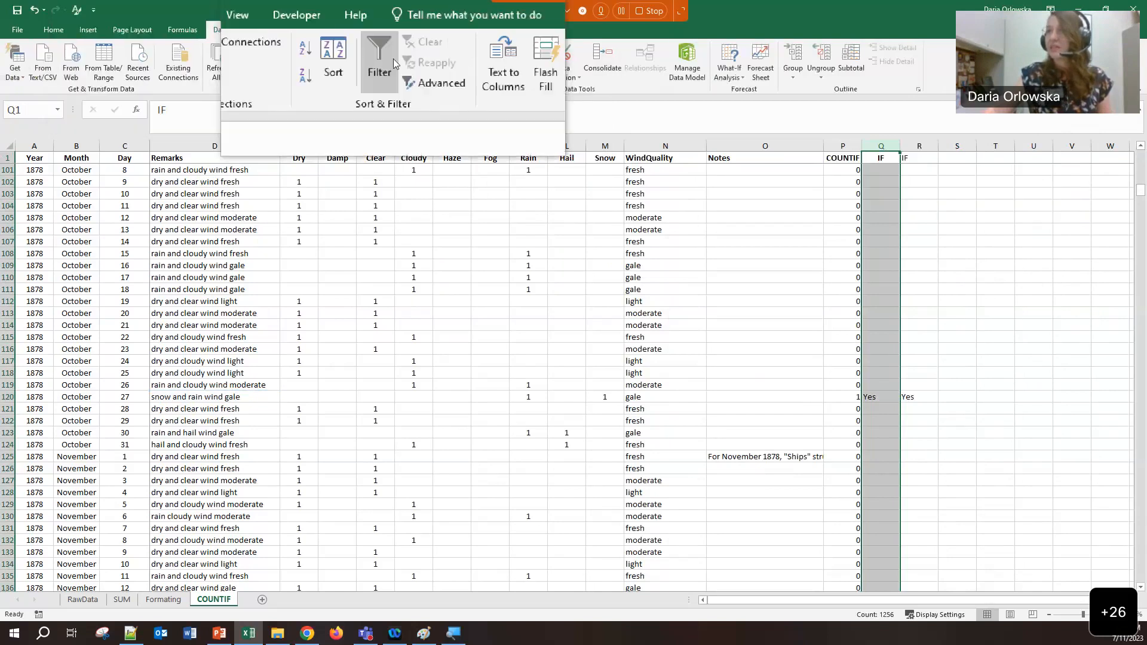
pyautogui.click(356, 57)
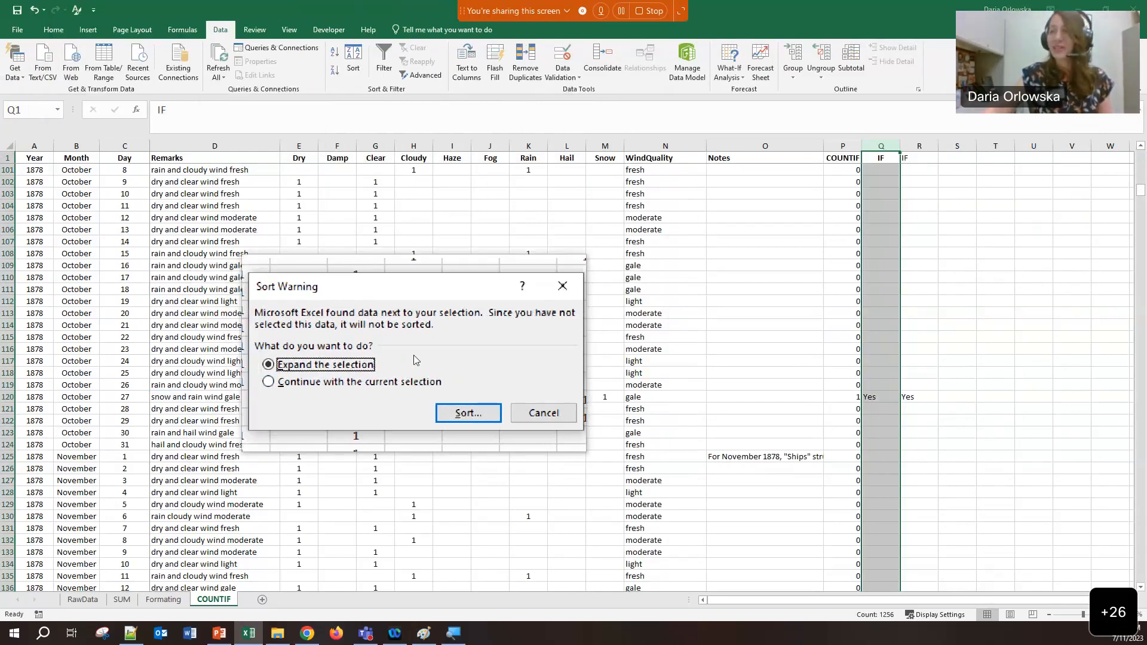
pyautogui.click(439, 393)
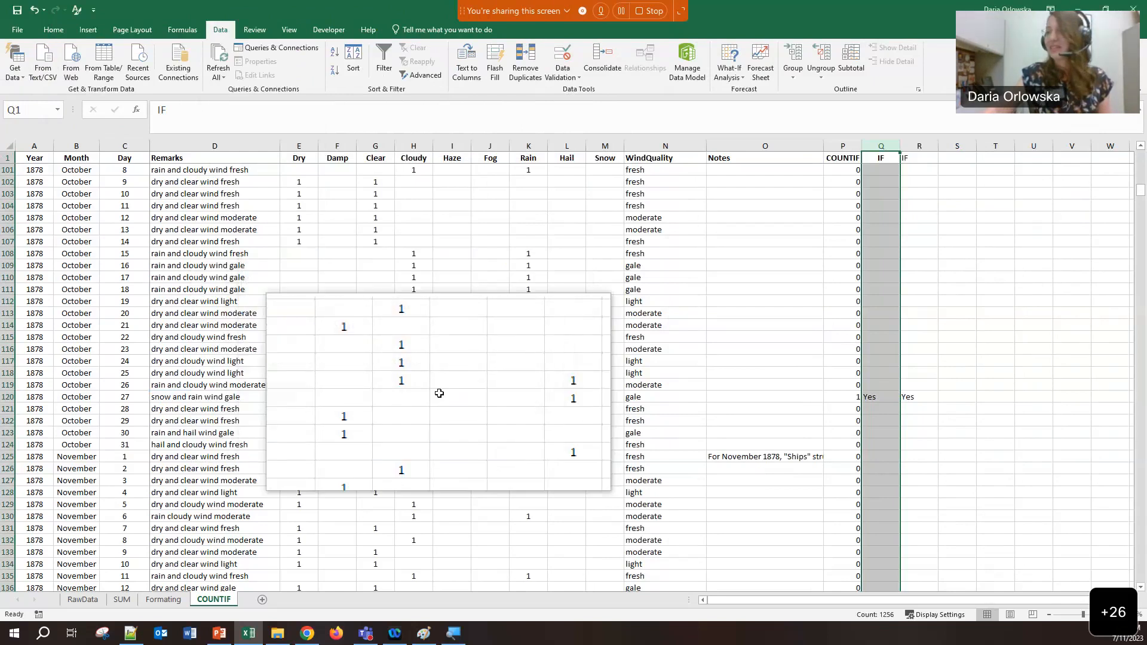
pyautogui.click(356, 336)
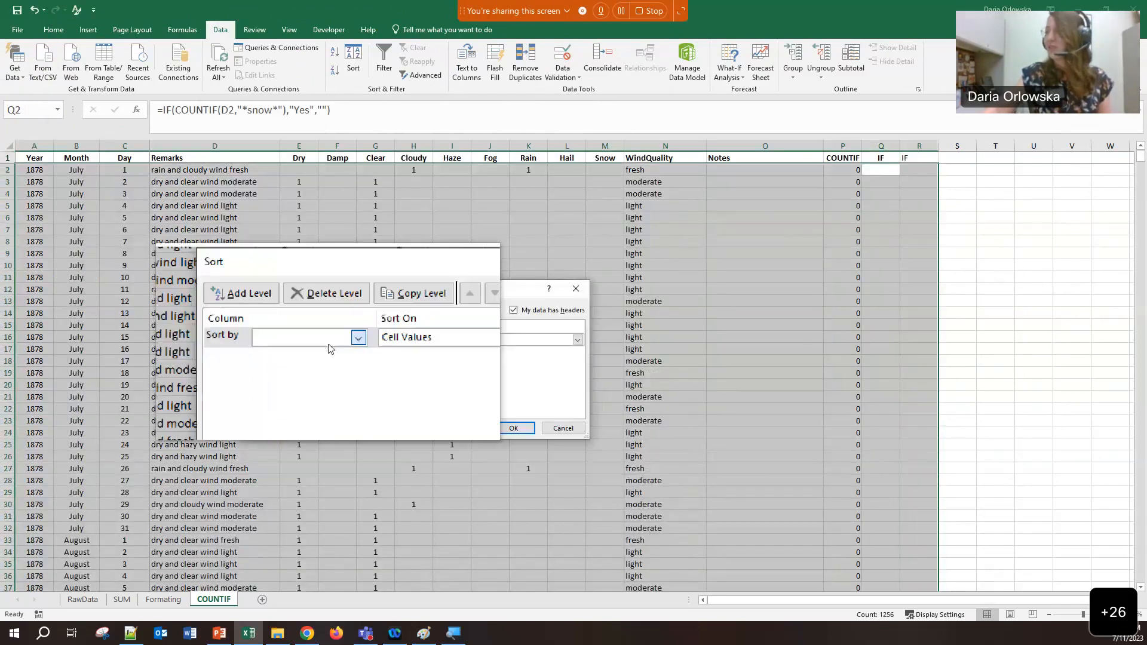
pyautogui.scroll(-3, 313, 395)
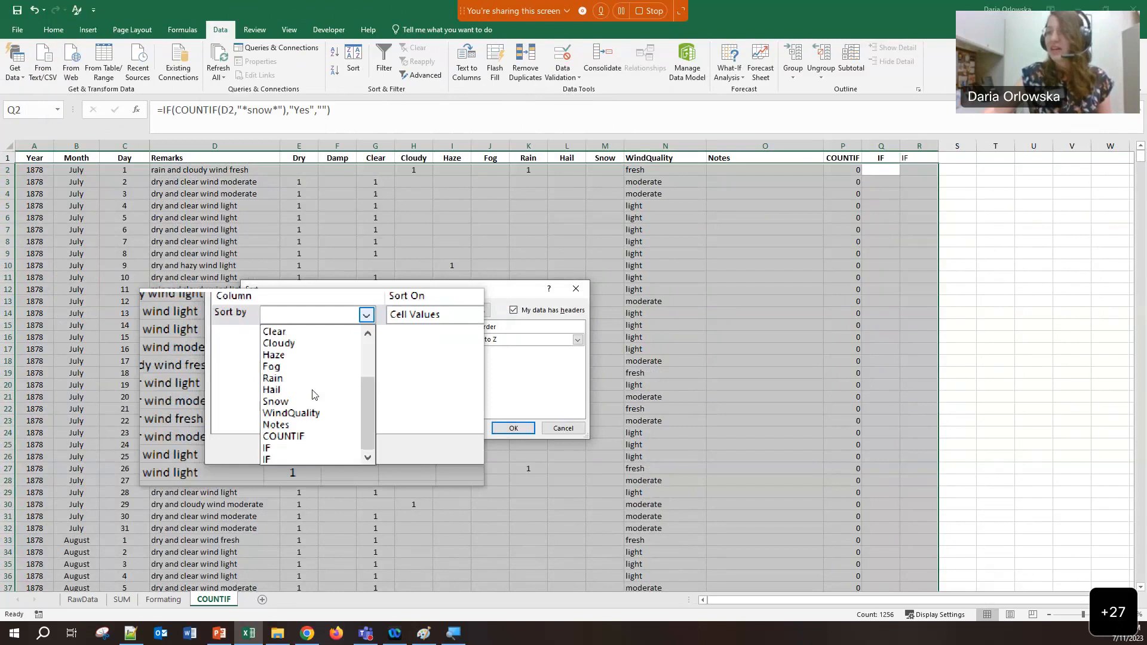
pyautogui.click(293, 426)
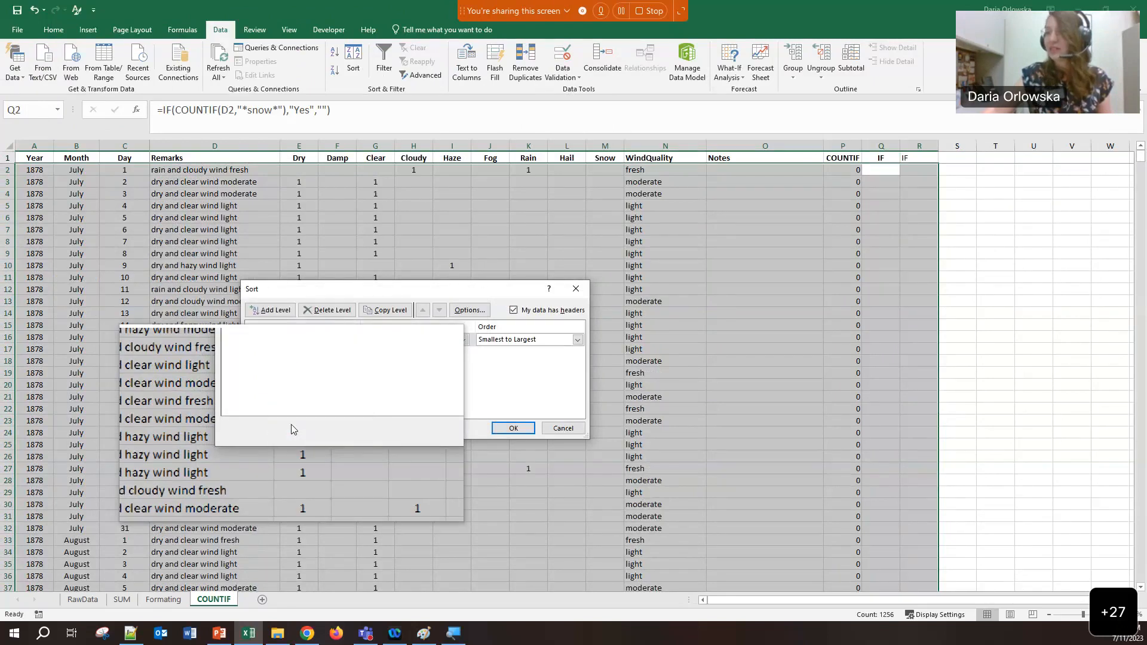
pyautogui.click(353, 335)
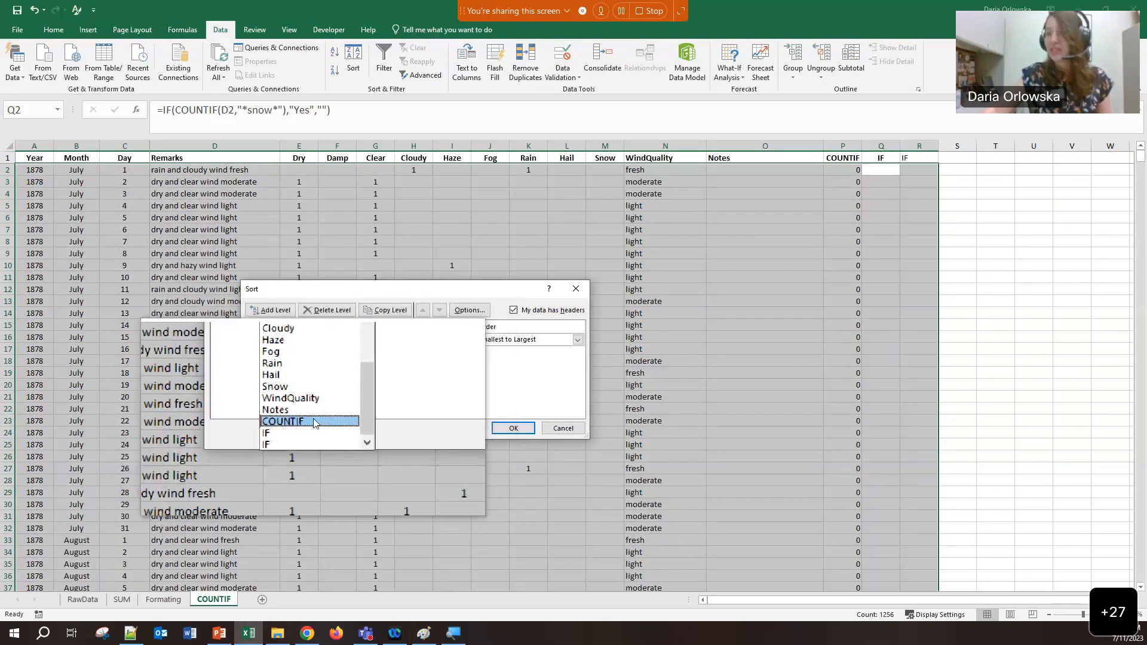
pyautogui.click(314, 422)
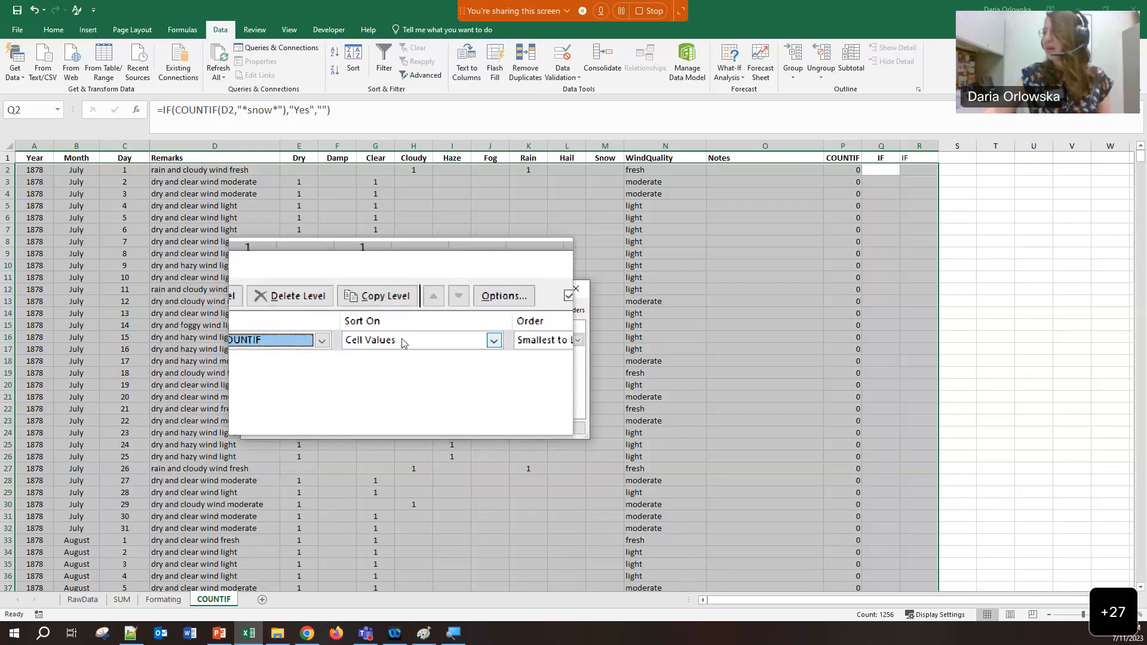
pyautogui.click(433, 340)
pyautogui.click(485, 359)
pyautogui.click(506, 422)
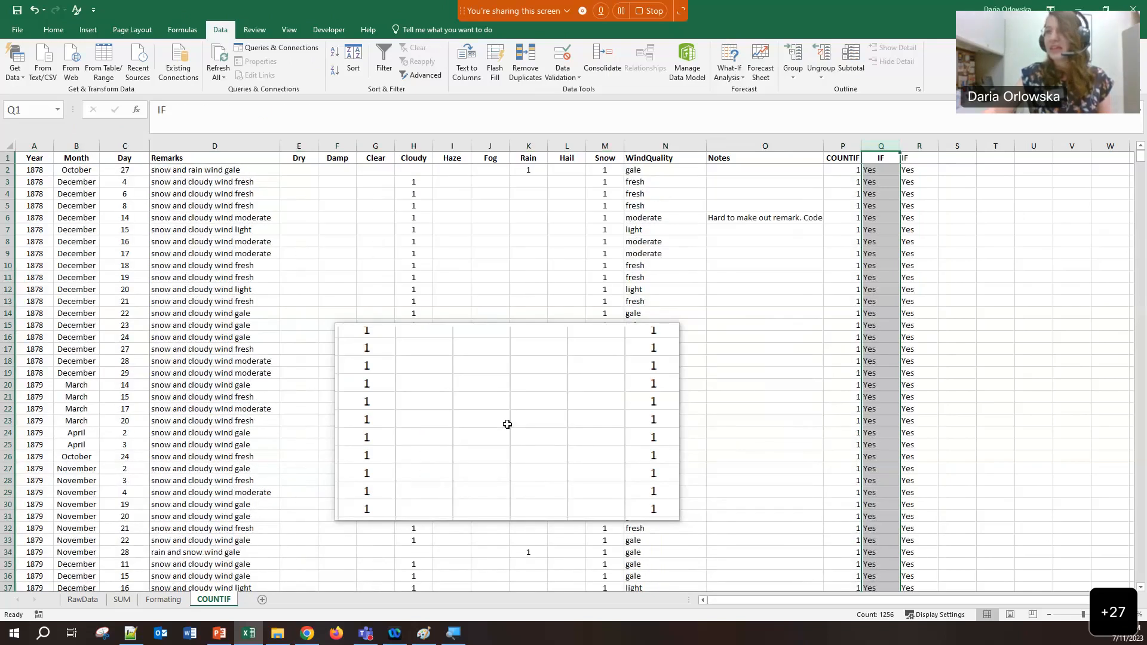
pyautogui.scroll(-10, 508, 424)
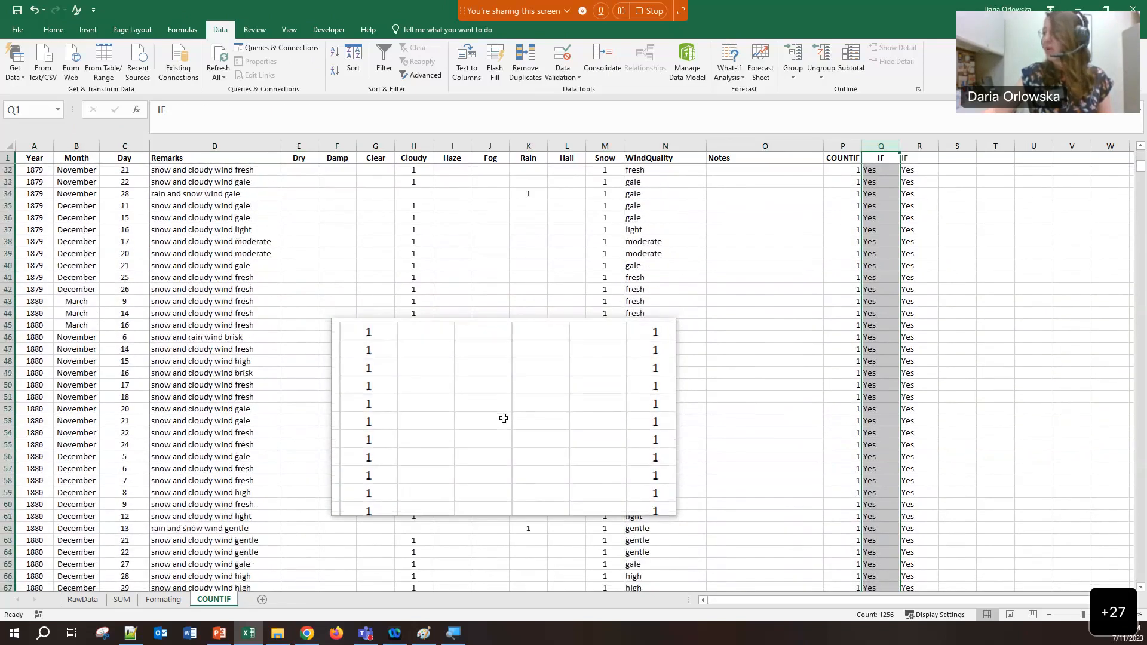
pyautogui.scroll(-16, 504, 418)
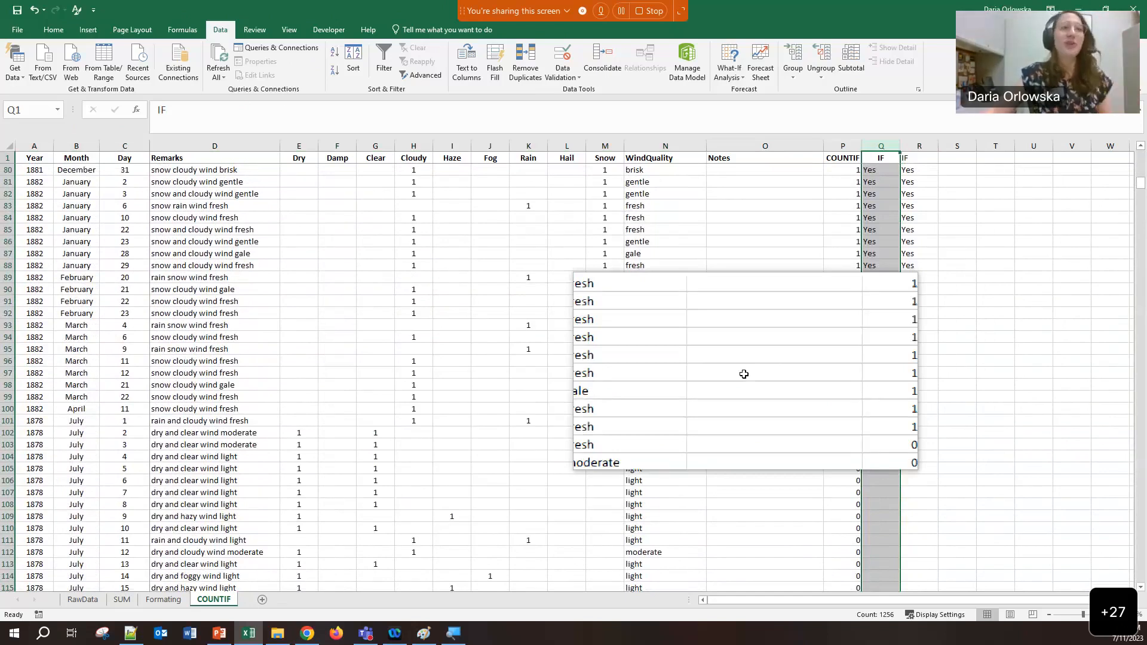
pyautogui.scroll(5, 744, 374)
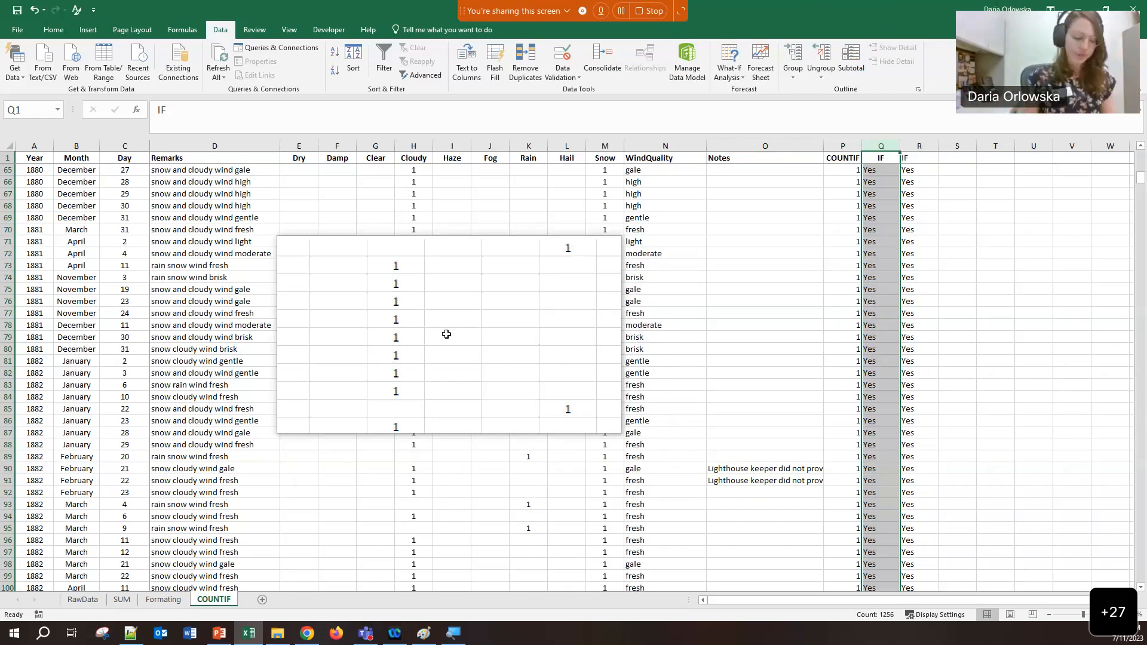
pyautogui.hotkey('alt', 'Tab')
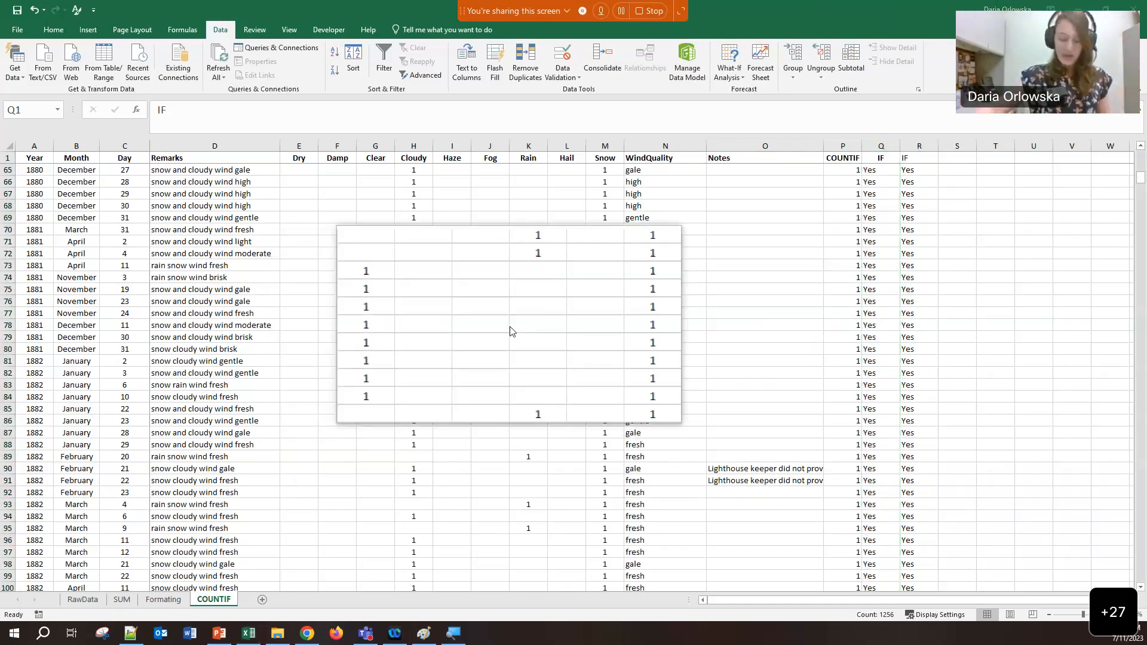
pyautogui.press('super+Escape')
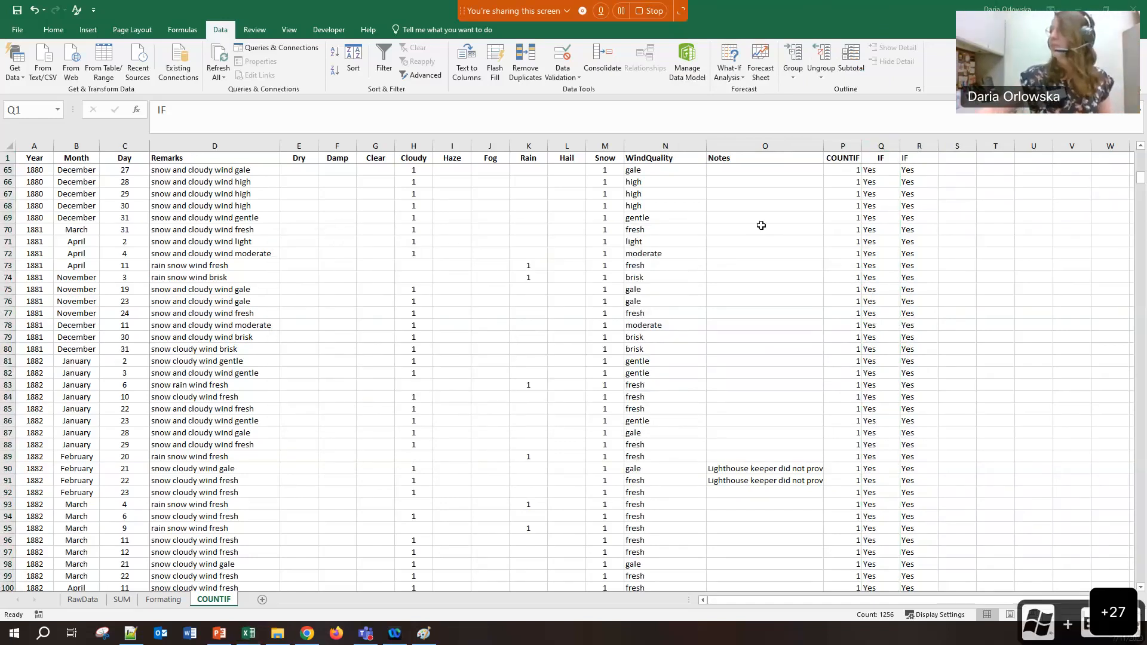
pyautogui.click(819, 192)
pyautogui.click(838, 183)
pyautogui.click(855, 217)
pyautogui.scroll(20, 861, 227)
pyautogui.moveTo(597, 158); pyautogui.dragTo(590, 336)
pyautogui.click(592, 335)
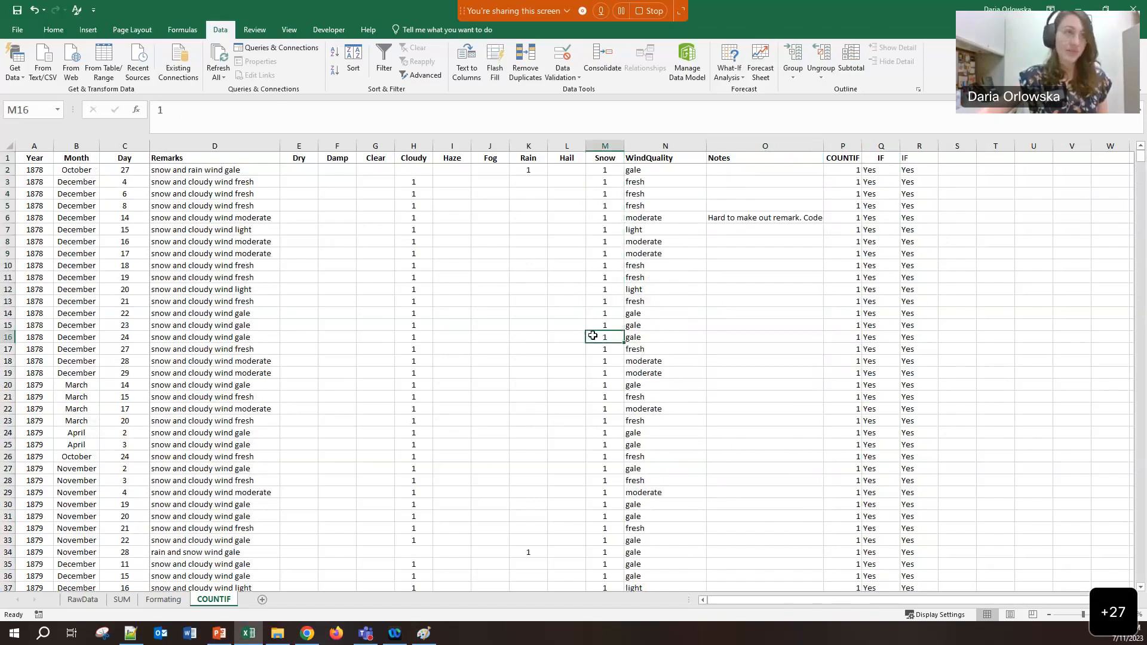
pyautogui.moveTo(185, 170); pyautogui.dragTo(191, 396)
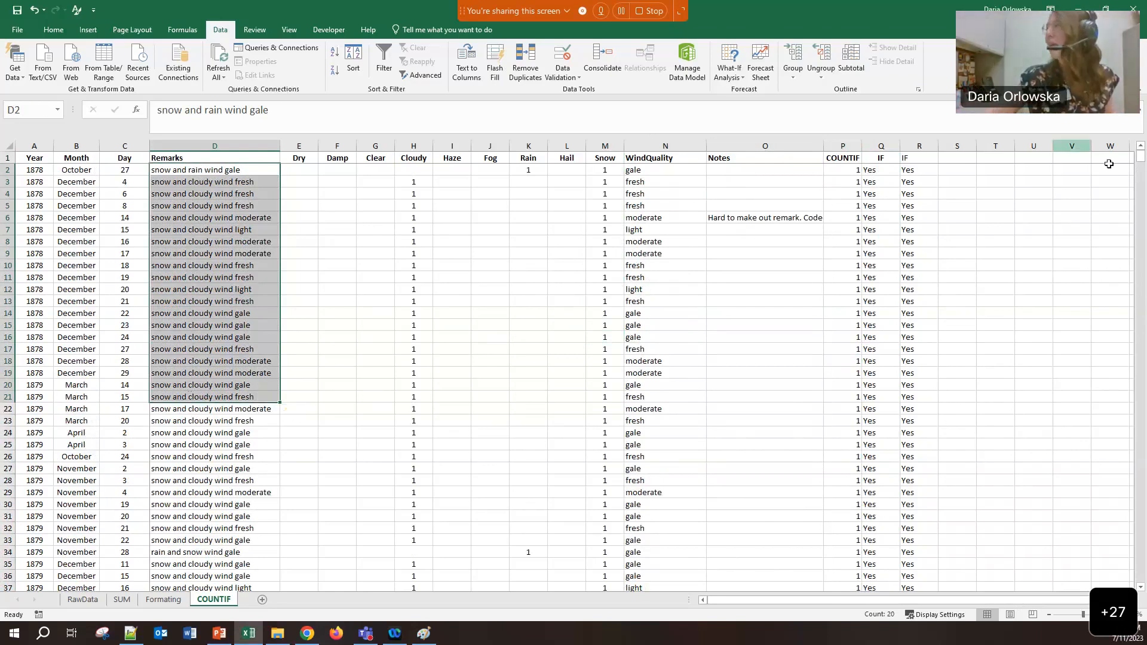
pyautogui.click(1142, 165)
pyautogui.click(1141, 157)
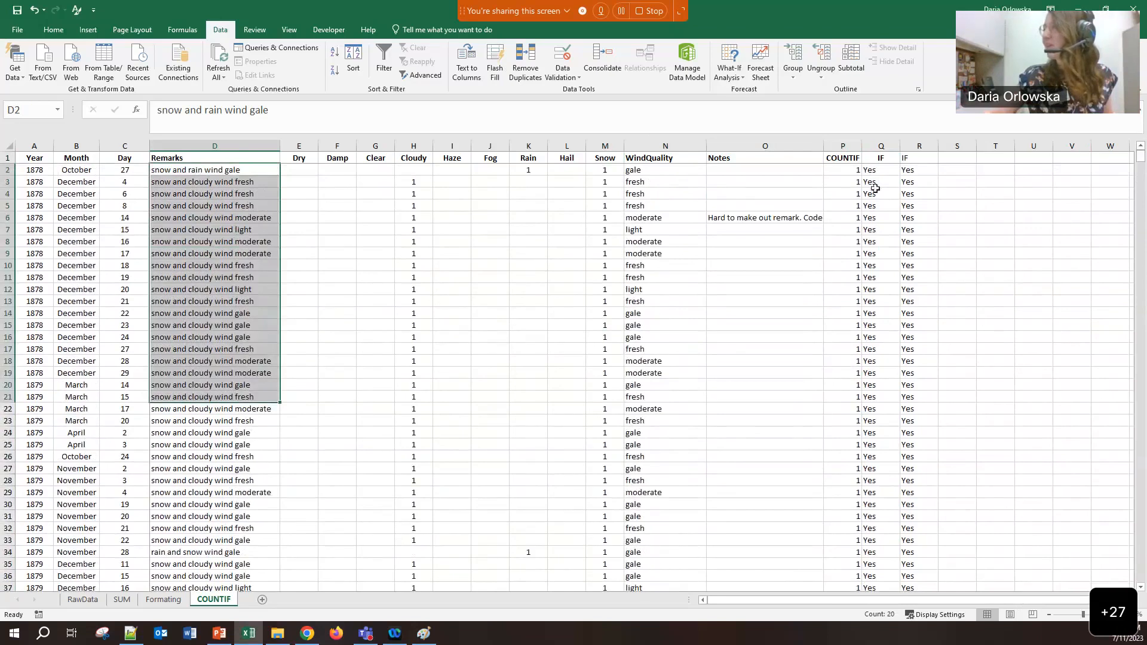
pyautogui.click(210, 301)
pyautogui.scroll(-1, 208, 249)
pyautogui.scroll(1, 208, 250)
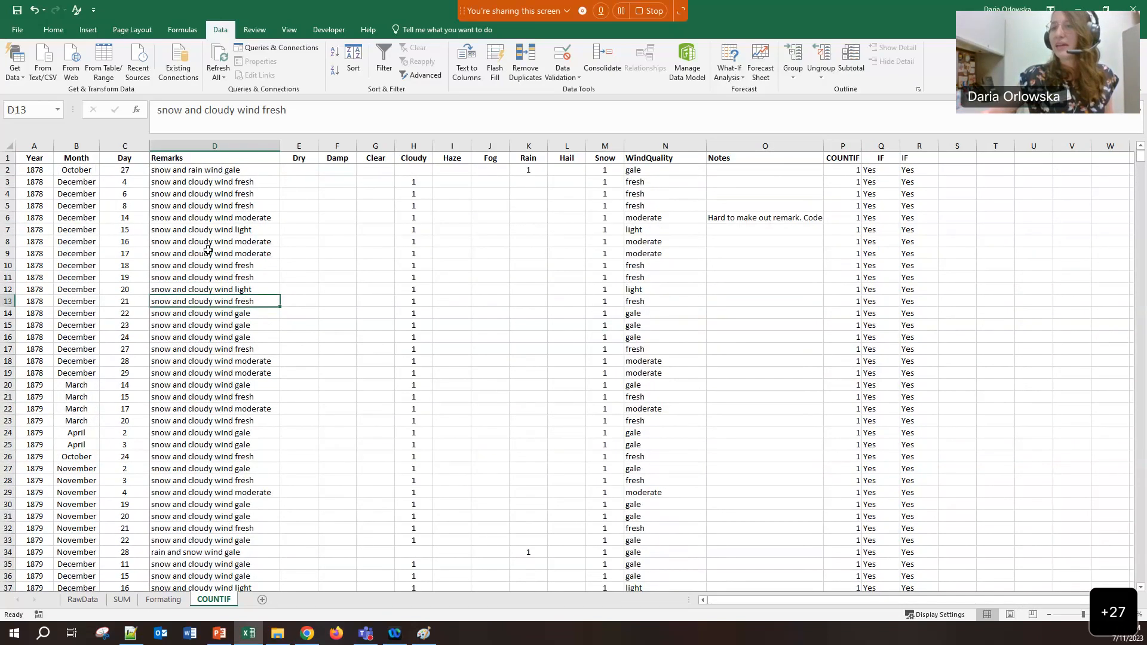
pyautogui.click(122, 600)
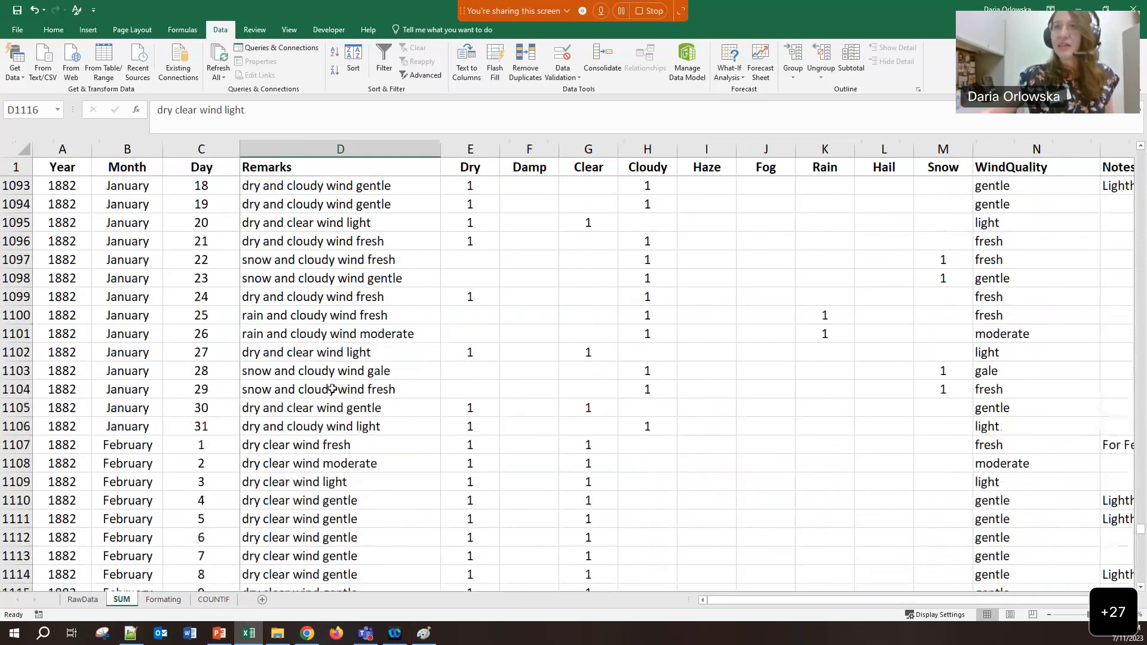
pyautogui.moveTo(1142, 529); pyautogui.dragTo(1126, 152)
pyautogui.click(122, 259)
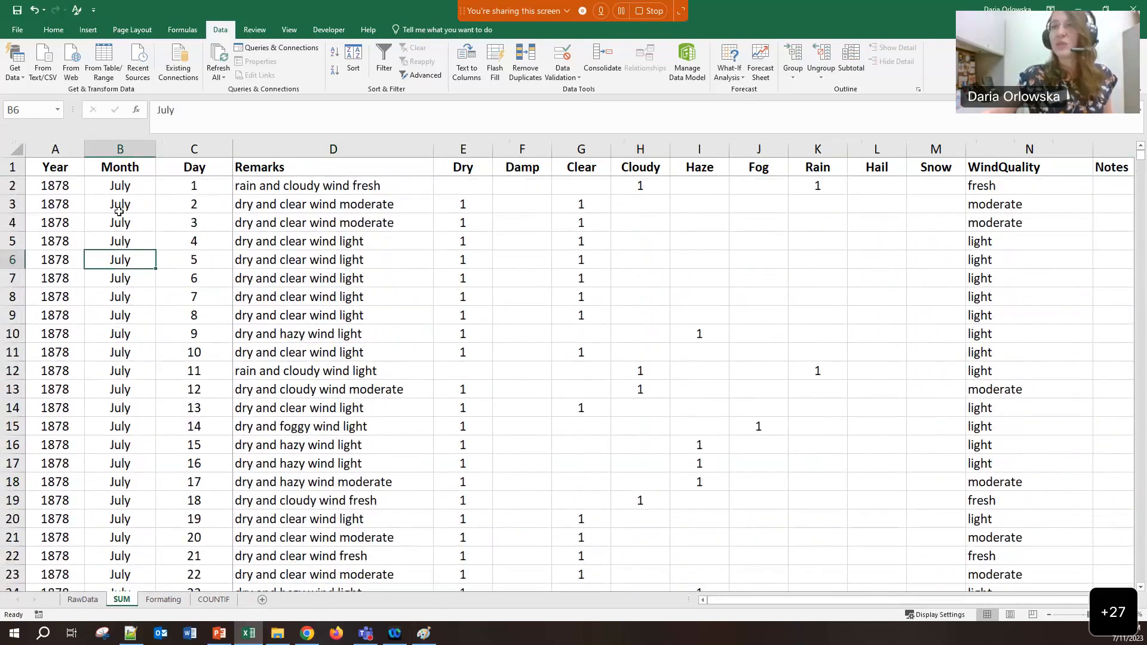
pyautogui.click(127, 187)
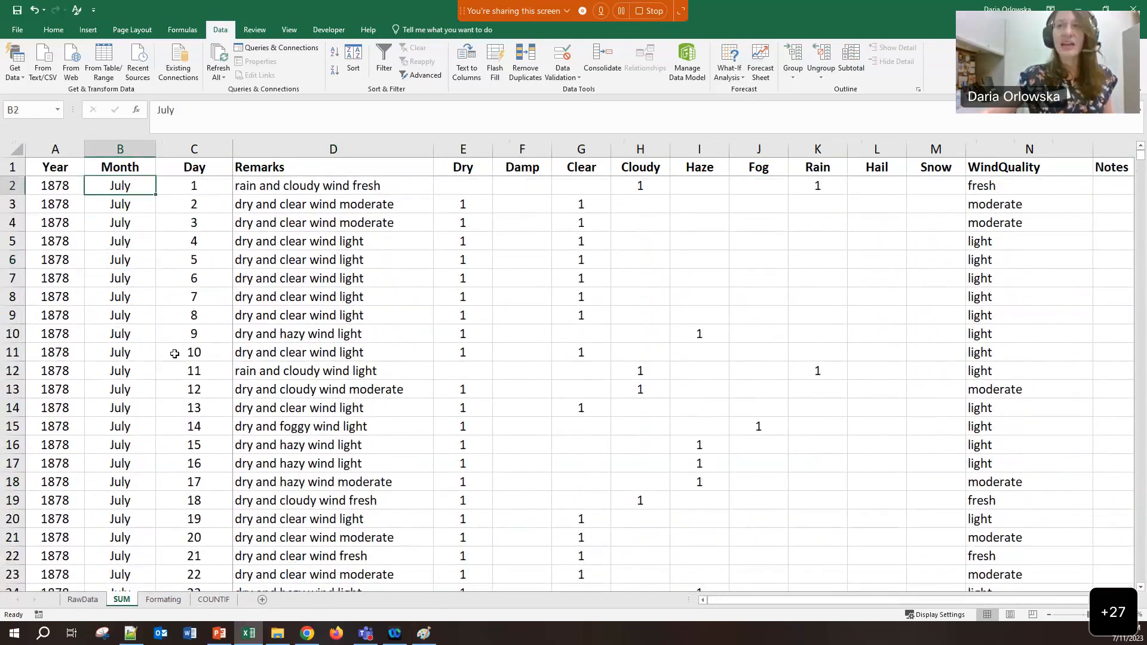
pyautogui.scroll(-6, 174, 354)
pyautogui.click(113, 428)
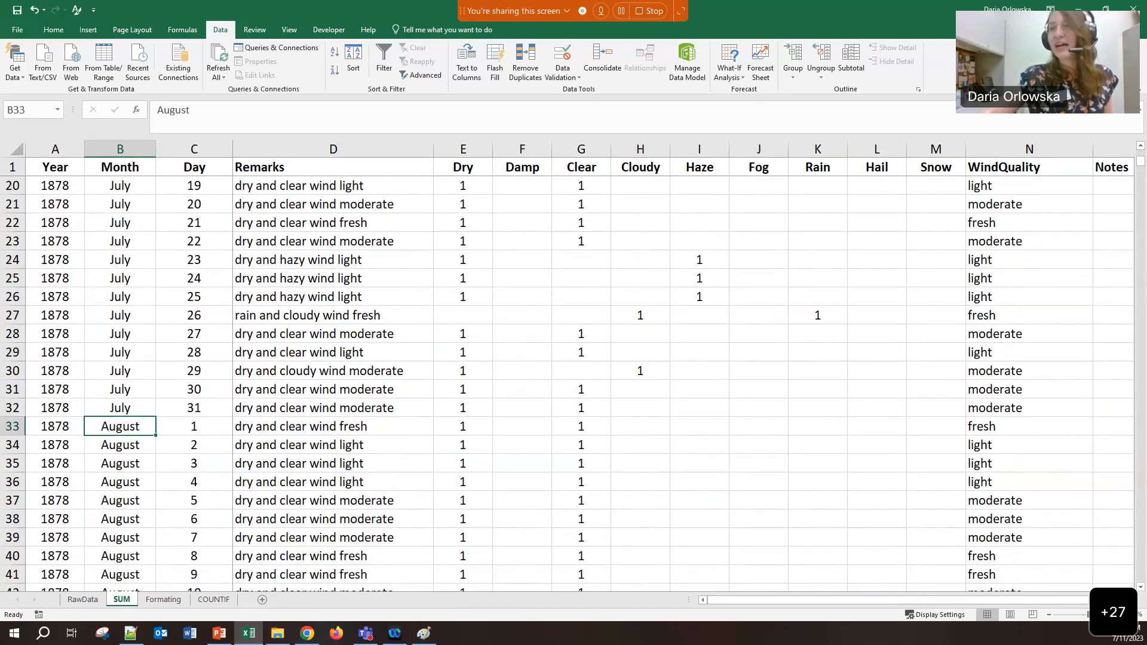
pyautogui.click(16, 426)
pyautogui.rightClick(16, 427)
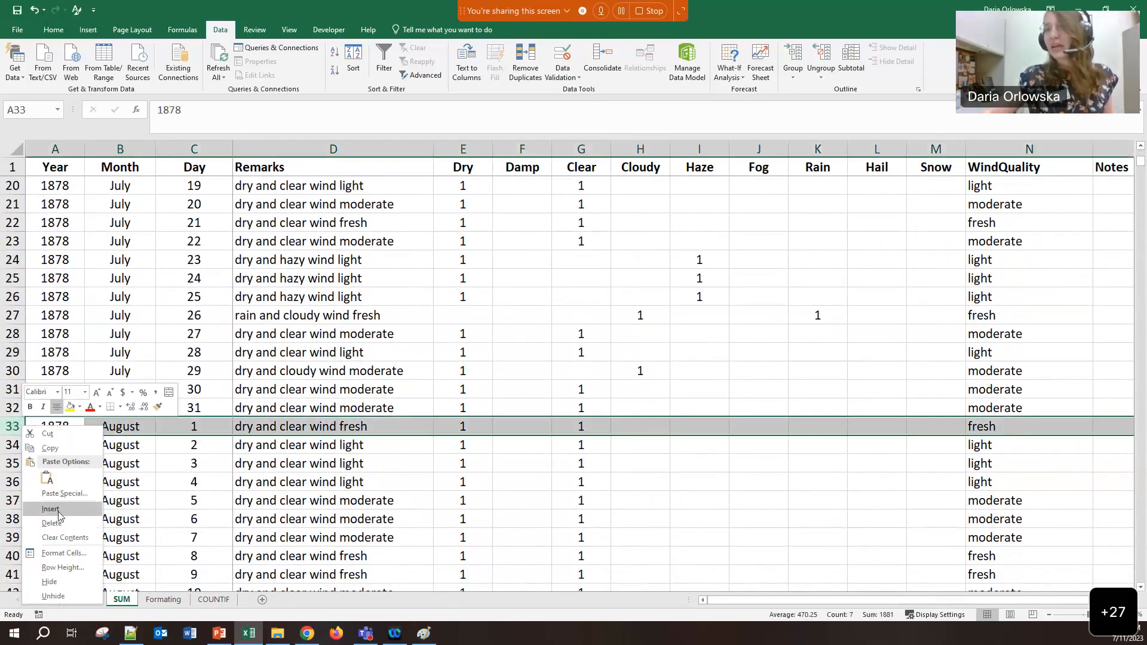
pyautogui.click(58, 513)
pyautogui.click(150, 427)
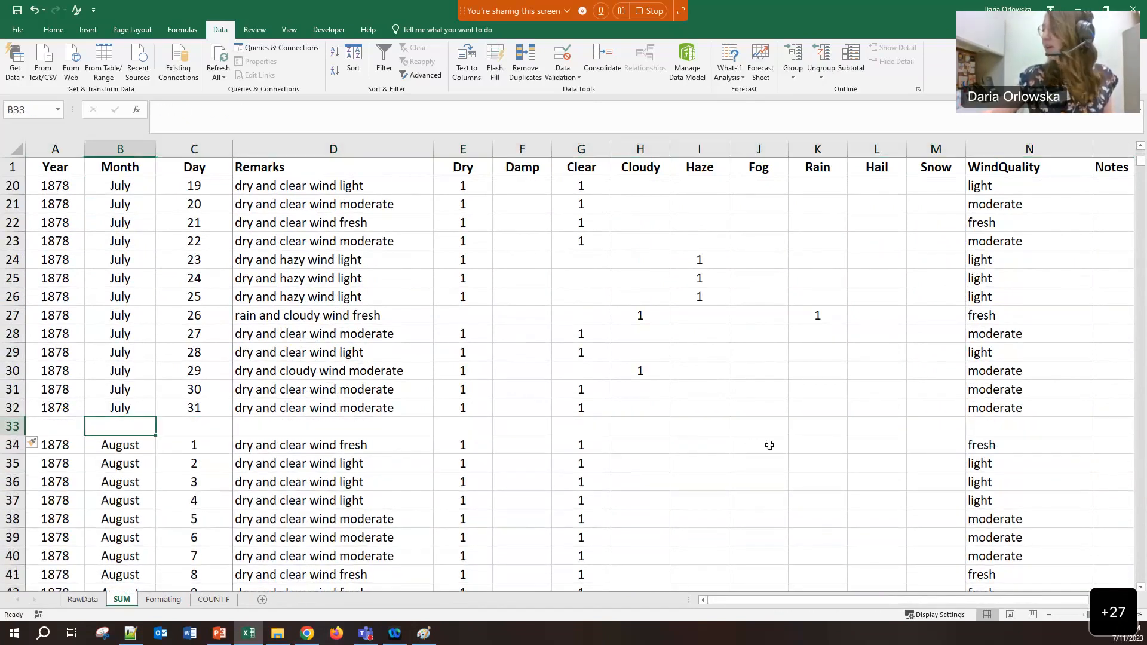
pyautogui.click(885, 426)
pyautogui.click(930, 426)
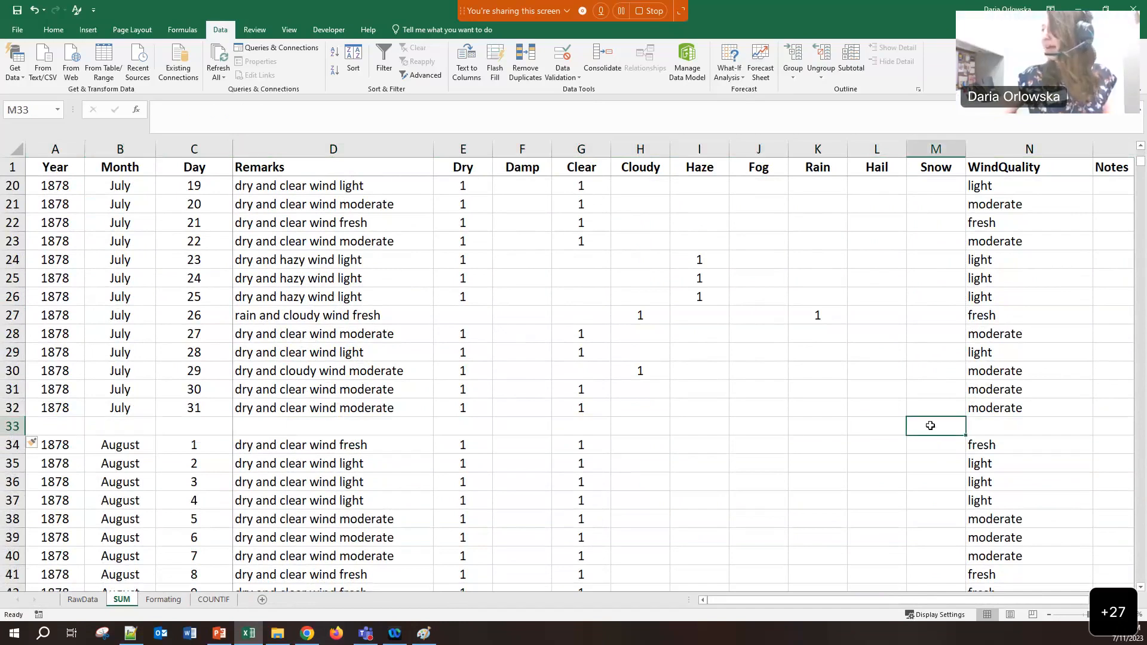
pyautogui.moveTo(930, 411); pyautogui.dragTo(920, 135)
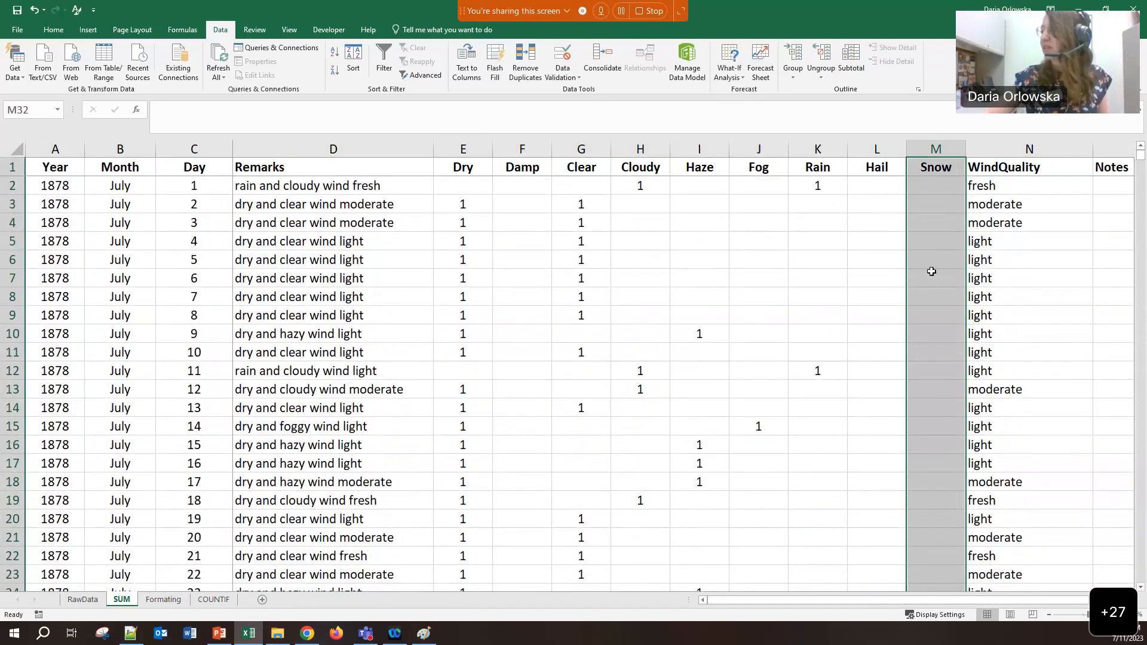
pyautogui.scroll(-8, 928, 280)
pyautogui.click(927, 315)
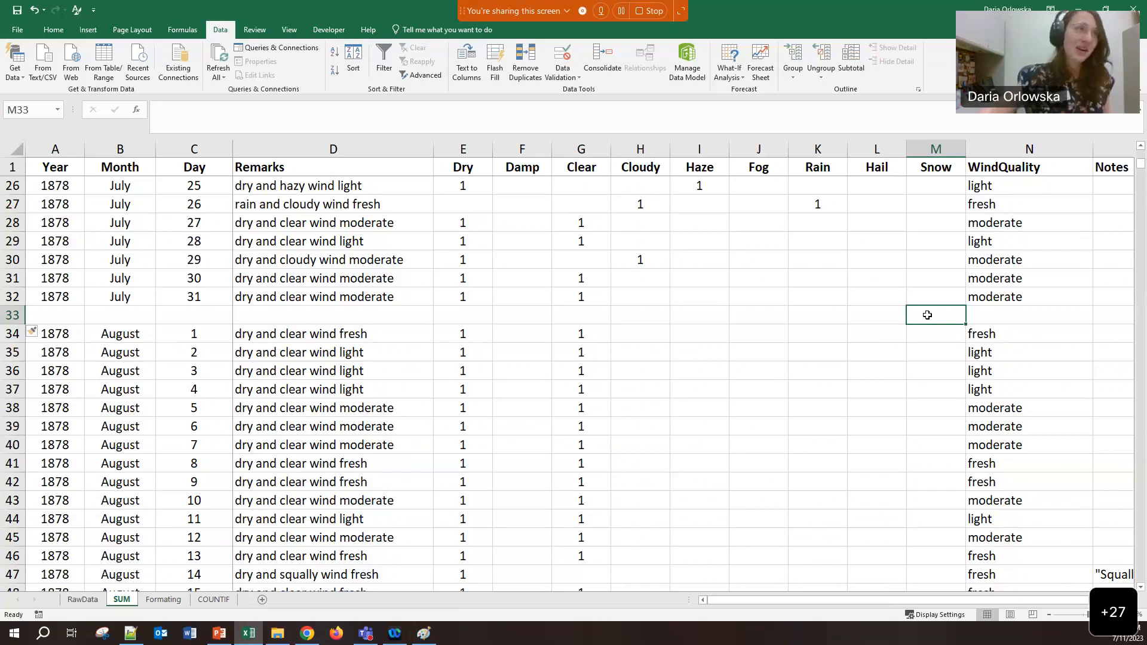
pyautogui.scroll(-6, 920, 351)
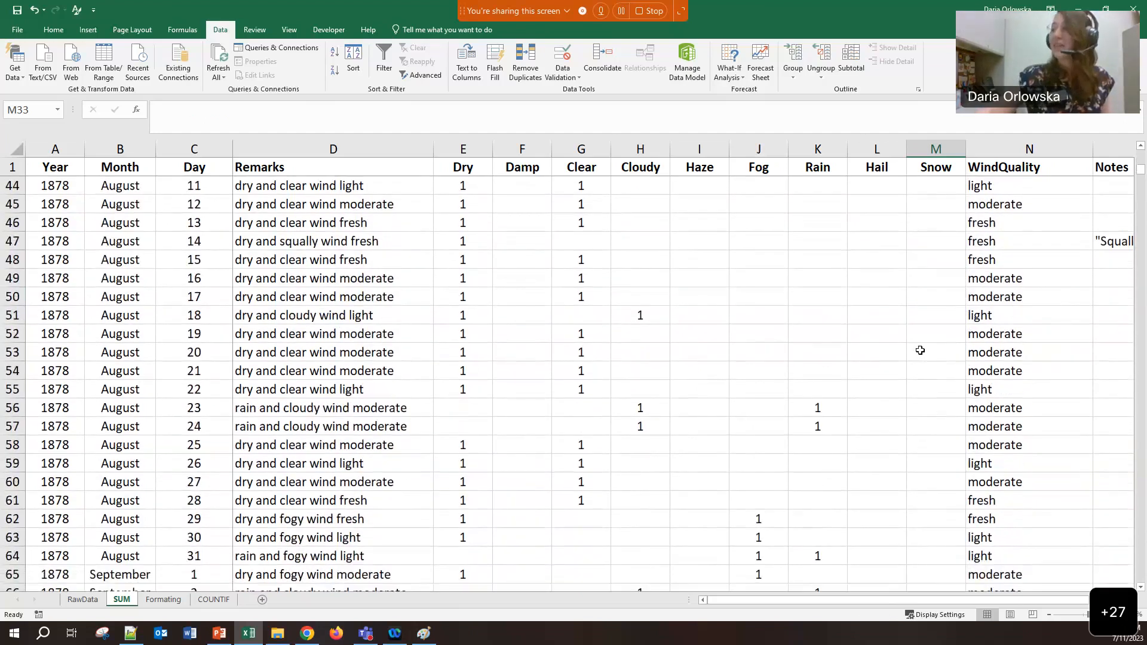
pyautogui.scroll(6, 921, 350)
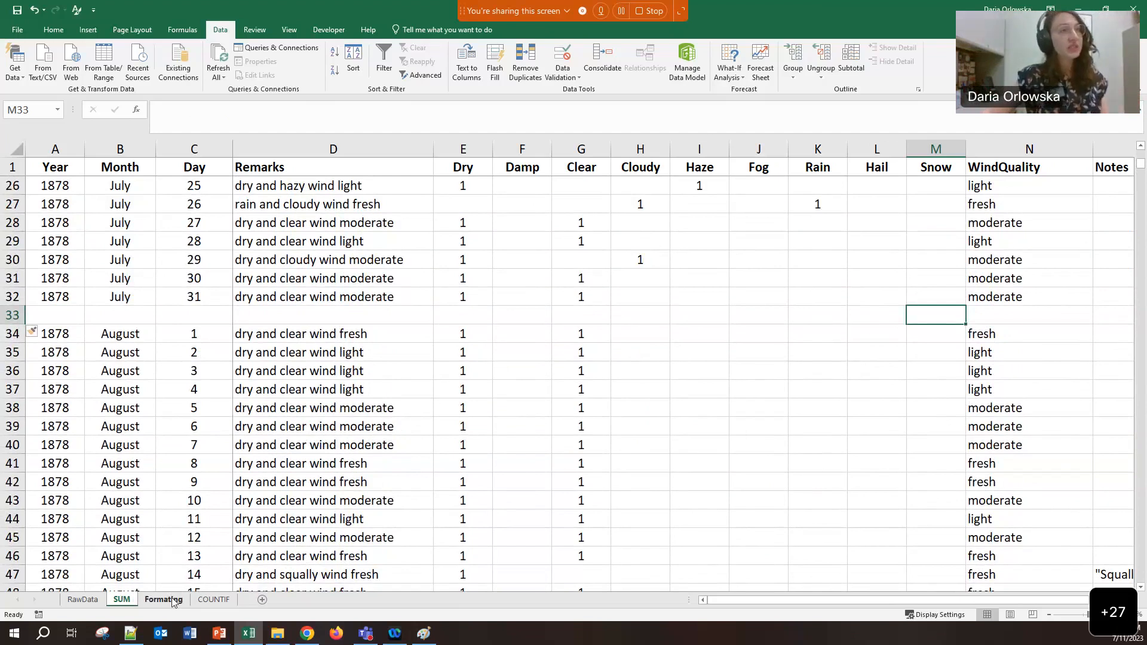
# Insert a new worksheet, move it after COUNTIF, and rename it Analysis
pyautogui.click(215, 600)
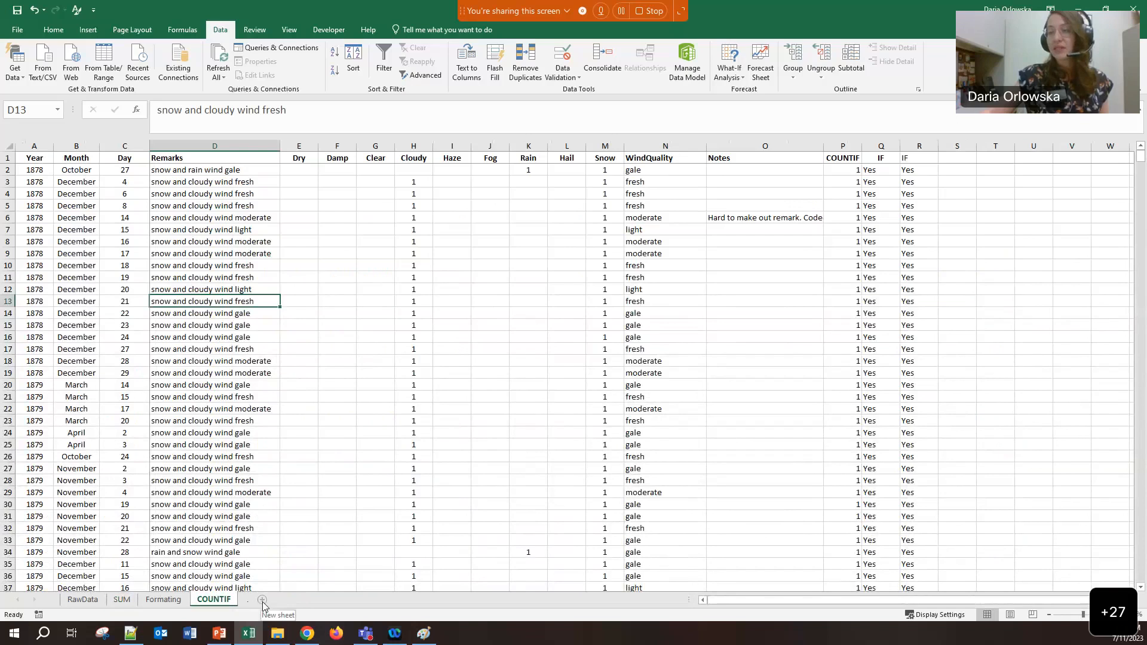
pyautogui.click(82, 600)
pyautogui.click(262, 600)
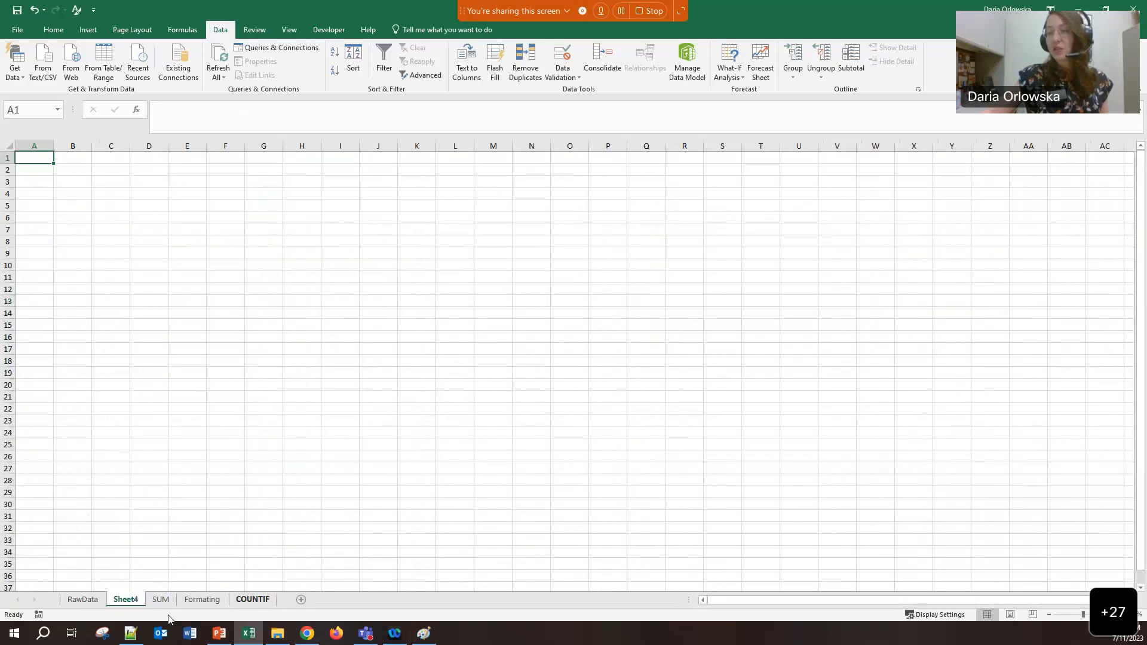
pyautogui.moveTo(132, 604); pyautogui.dragTo(277, 601)
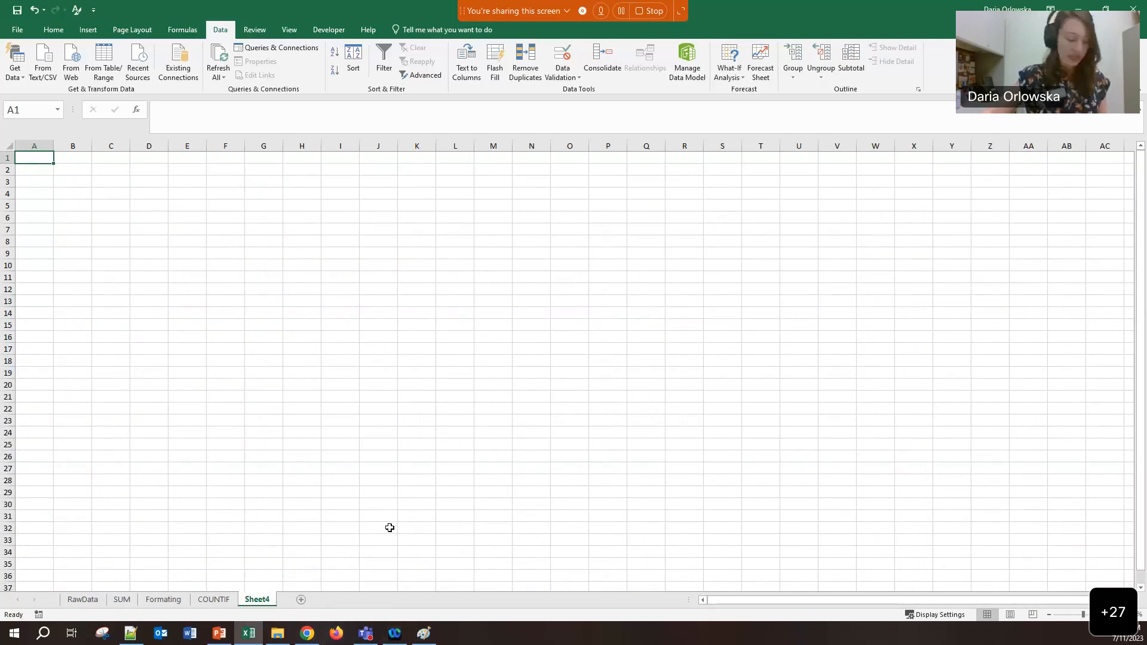
pyautogui.press('super+plus')
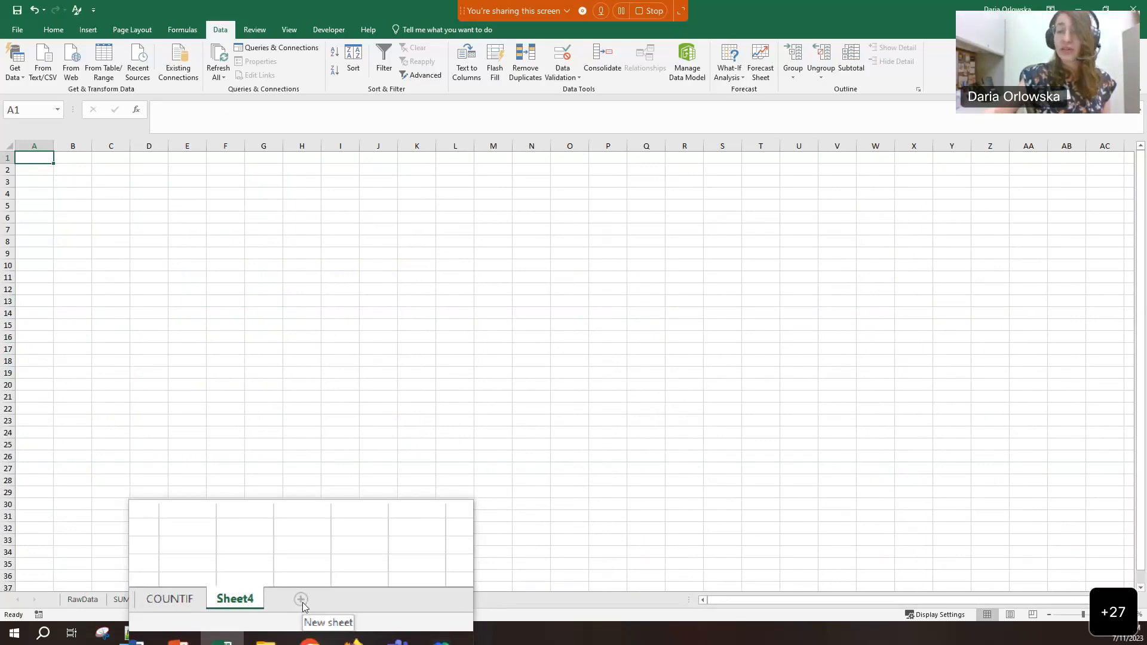
pyautogui.doubleClick(255, 600)
pyautogui.write('Analysis')
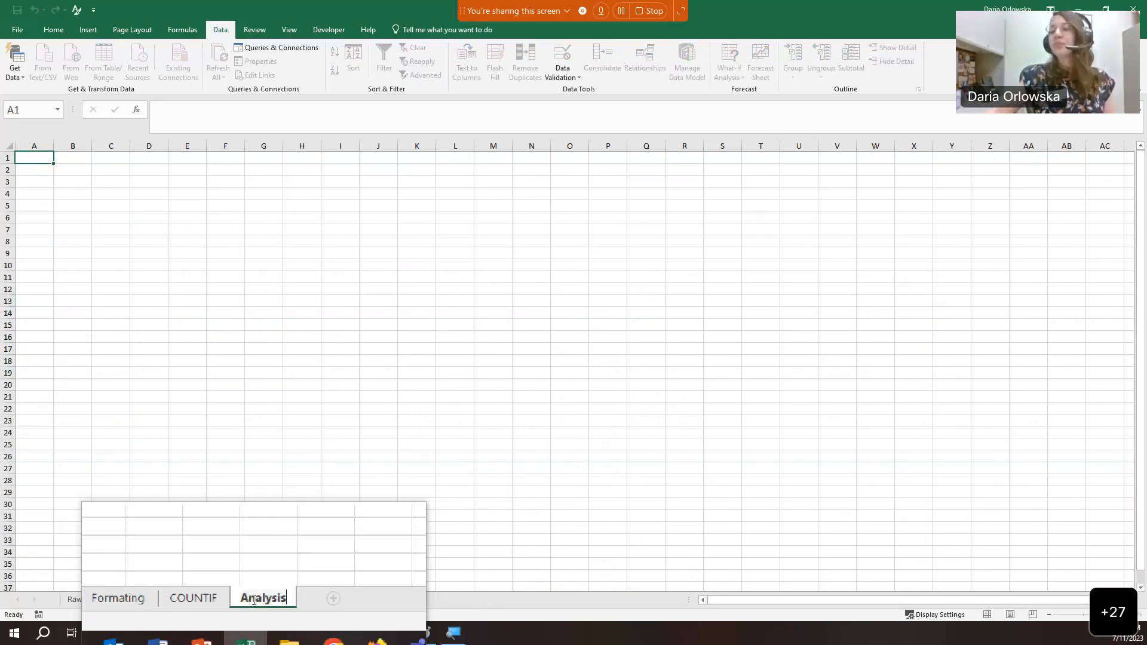
pyautogui.click(259, 586)
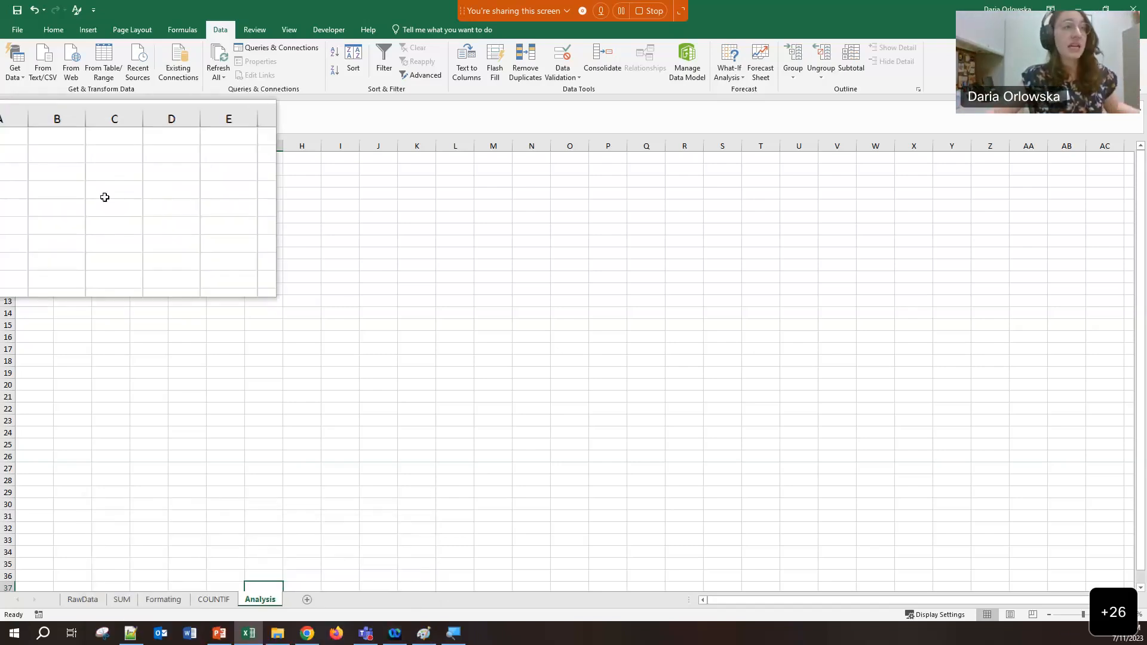
# Type January in A2 and fill the months down to December in A13
pyautogui.click(35, 168)
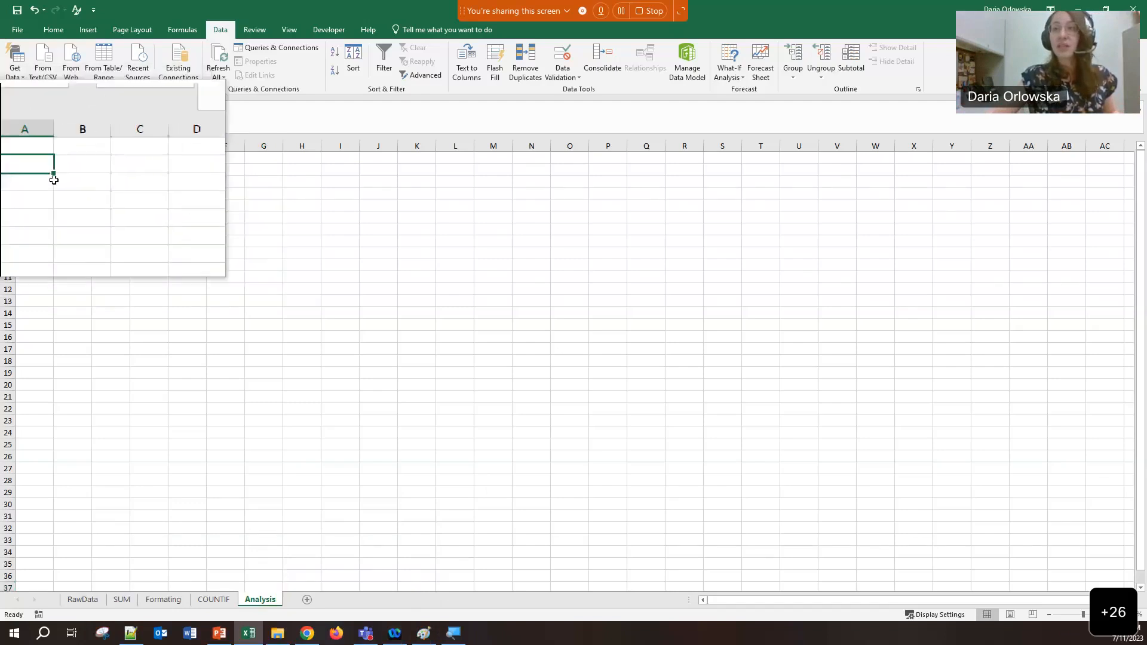
pyautogui.write('January')
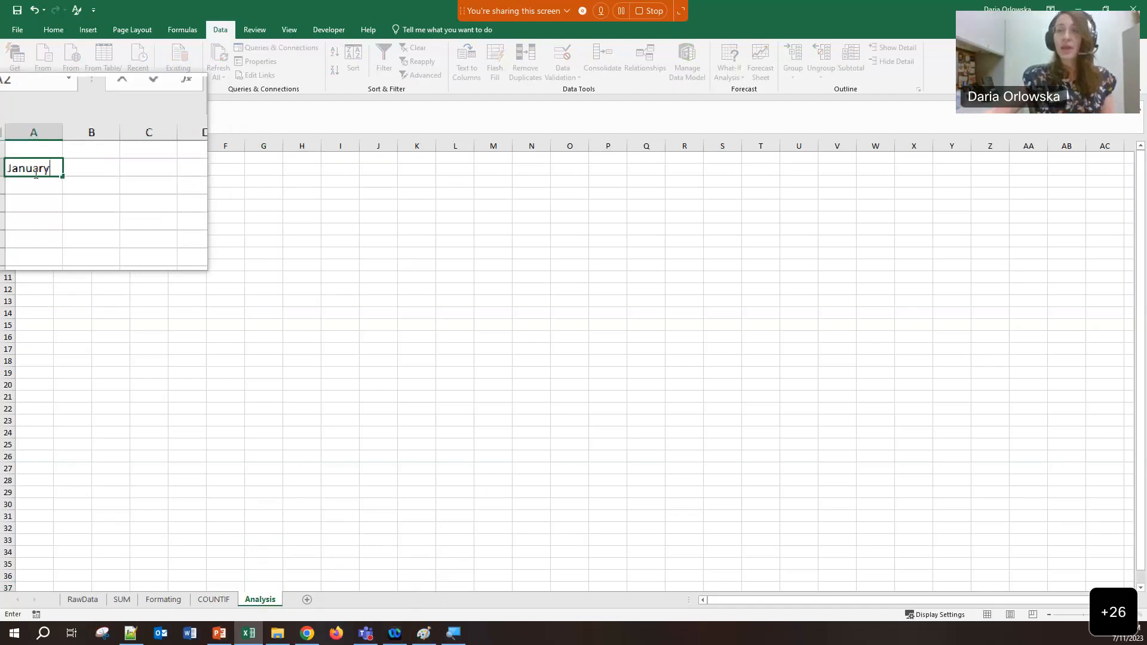
pyautogui.press('Return')
pyautogui.click(37, 167)
pyautogui.click(37, 168)
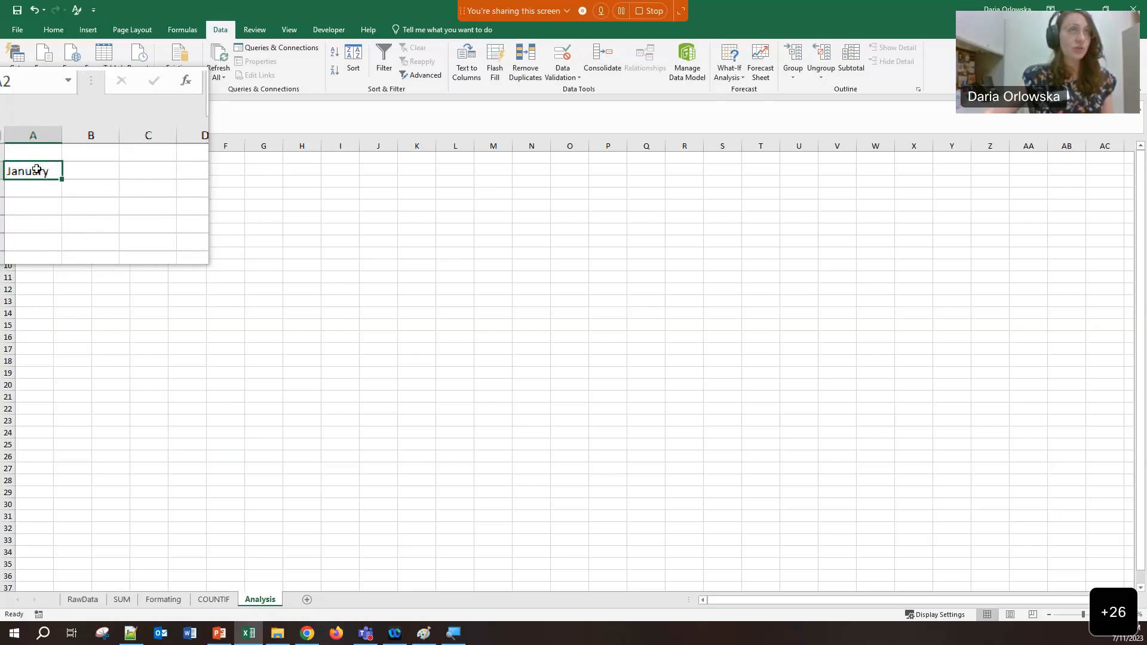
pyautogui.moveTo(54, 177); pyautogui.dragTo(34, 302)
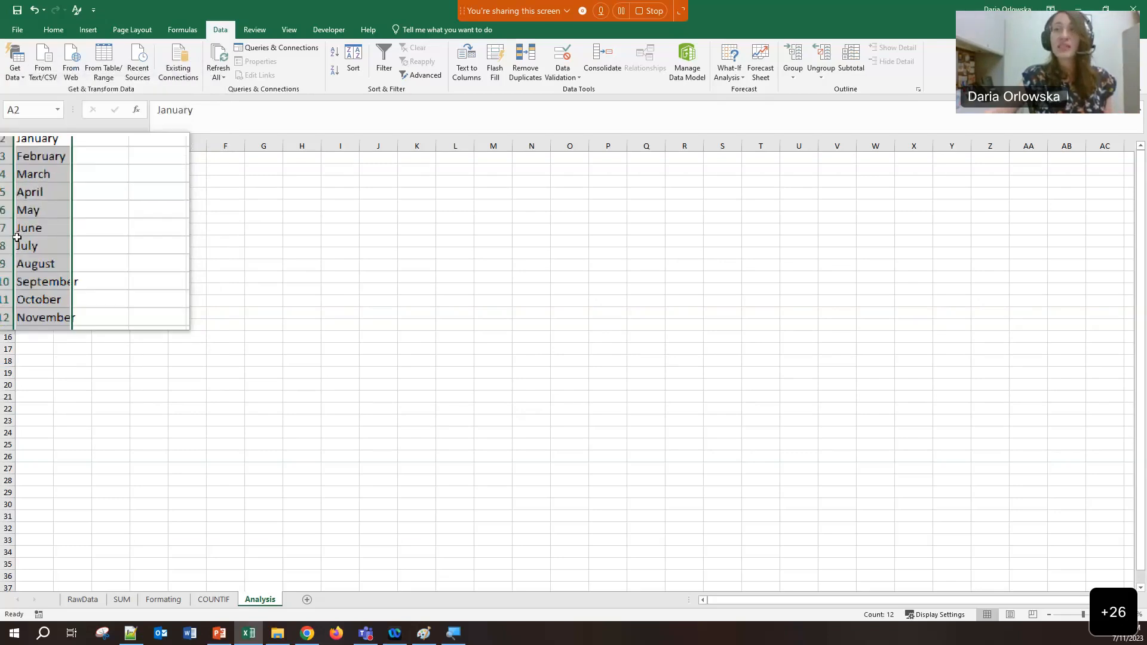
# Enter 1878 in B1 and fill it as a series across to 1882 in F1
pyautogui.click(62, 157)
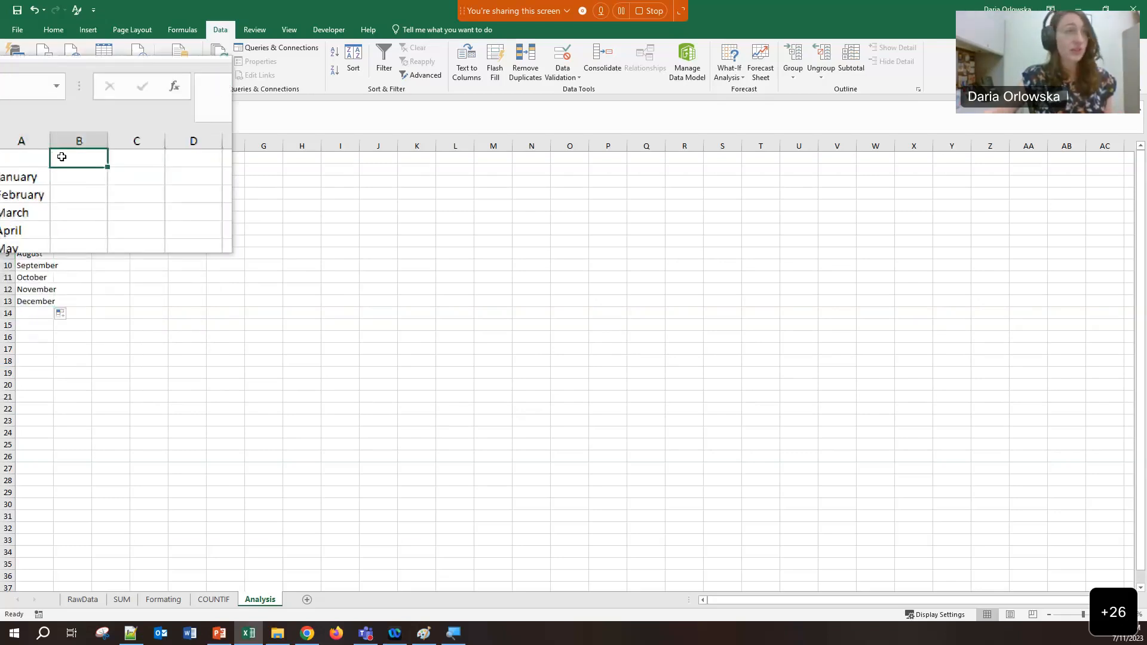
pyautogui.write('1872')
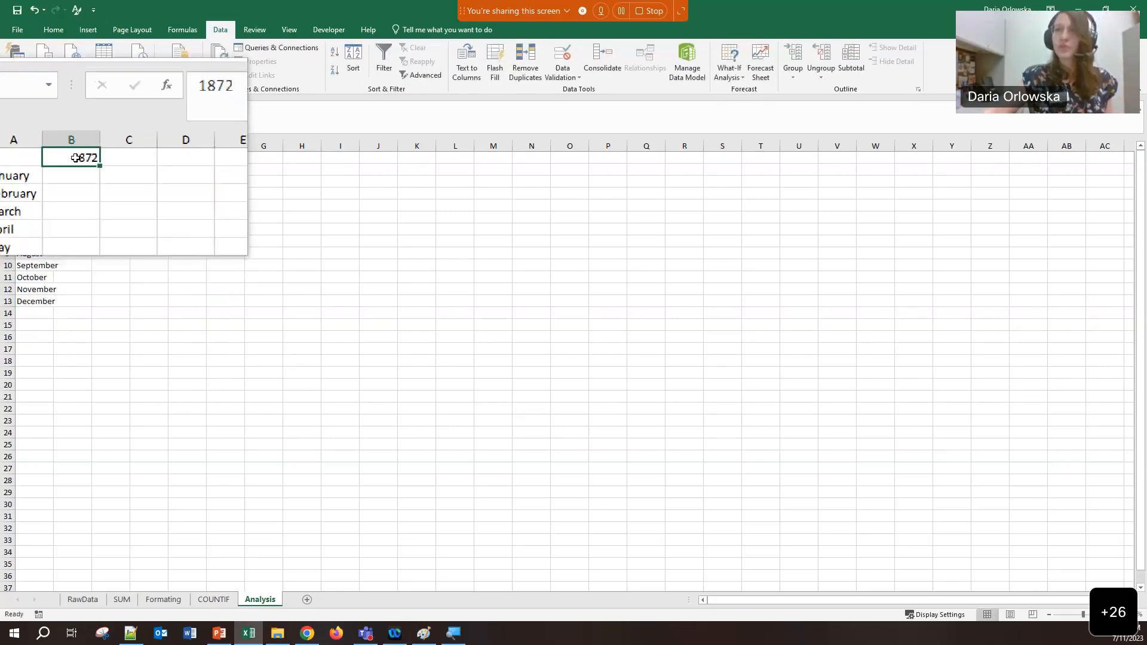
pyautogui.press('BackSpace')
pyautogui.press('BackSpace')
pyautogui.write('78')
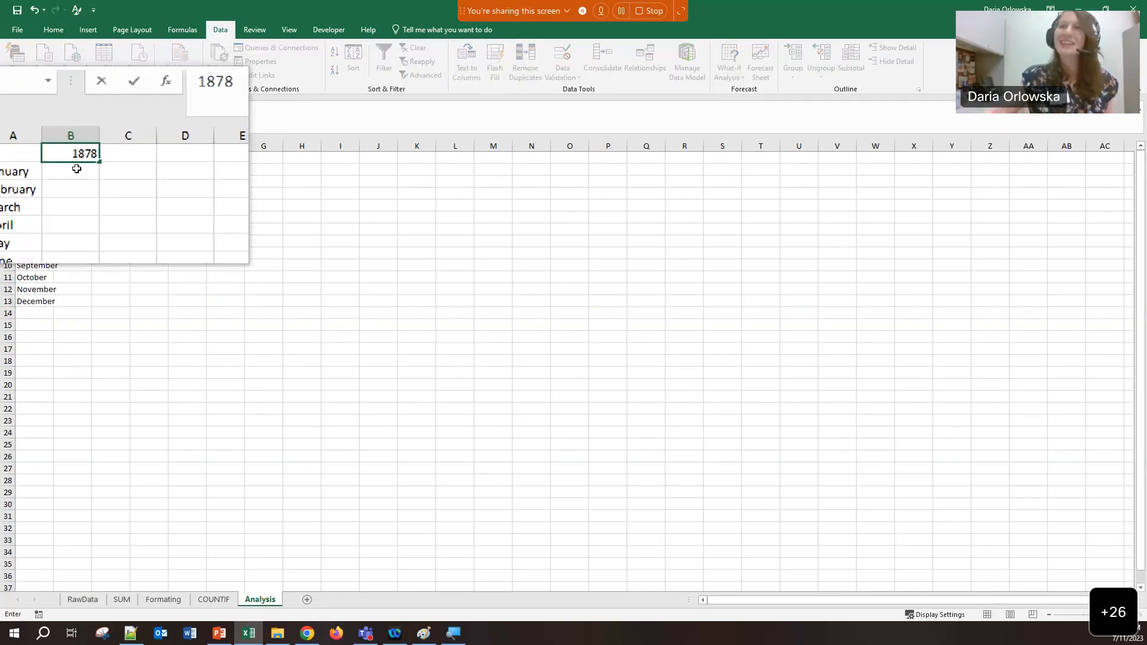
pyautogui.hotkey('ctrl', 'Return')
pyautogui.moveTo(93, 162); pyautogui.dragTo(231, 165)
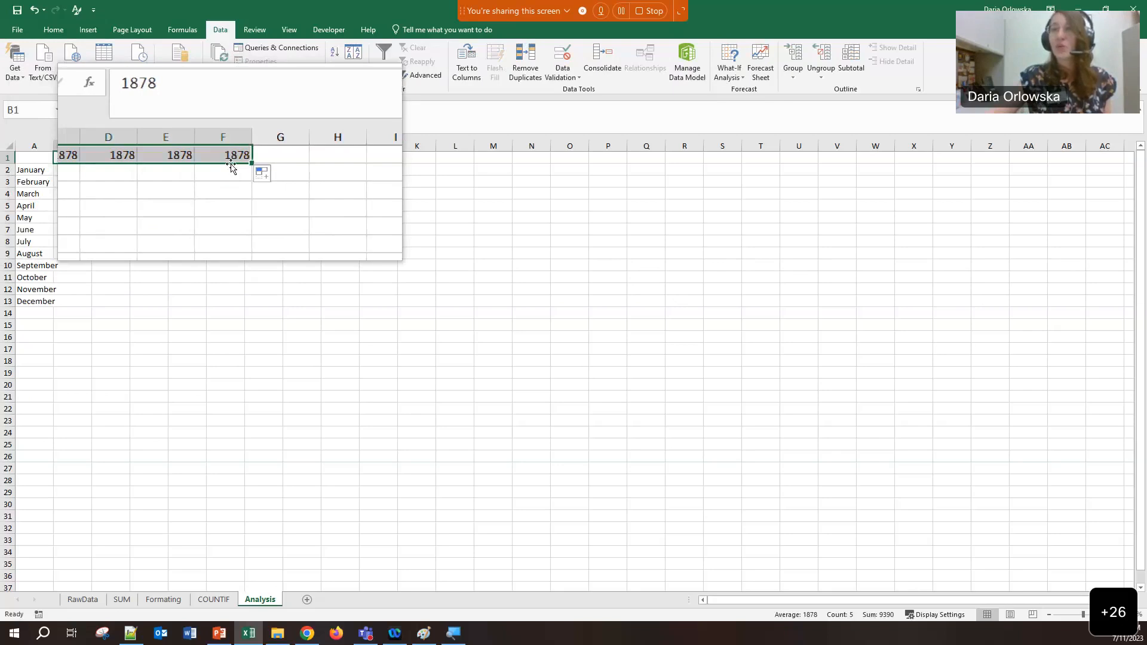
pyautogui.click(260, 173)
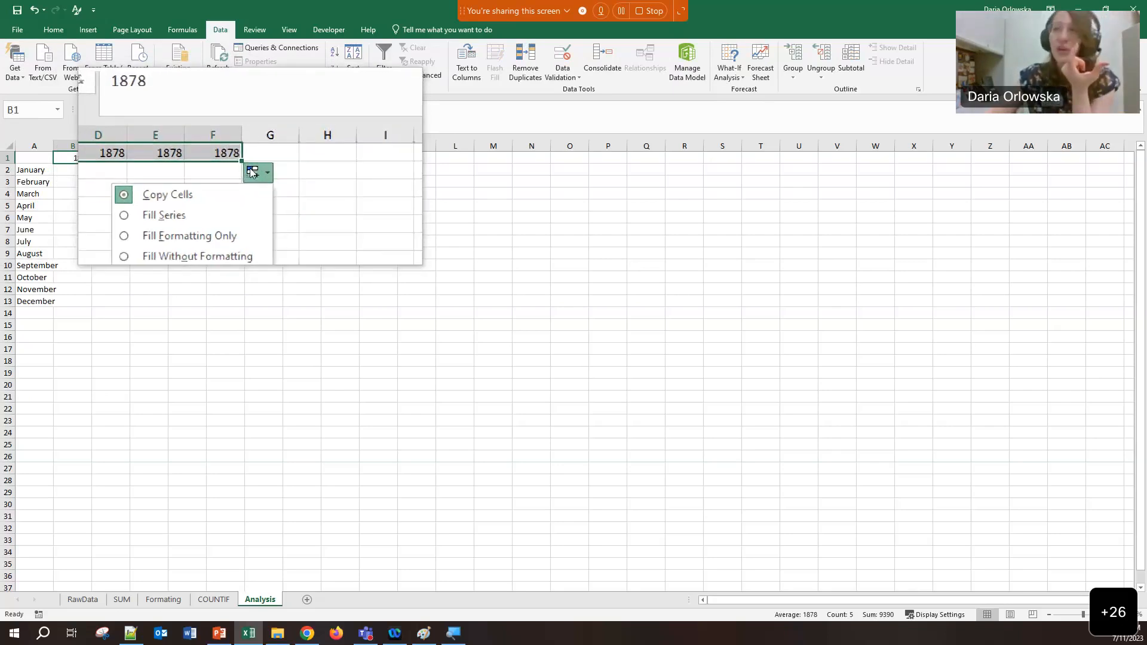
pyautogui.click(193, 200)
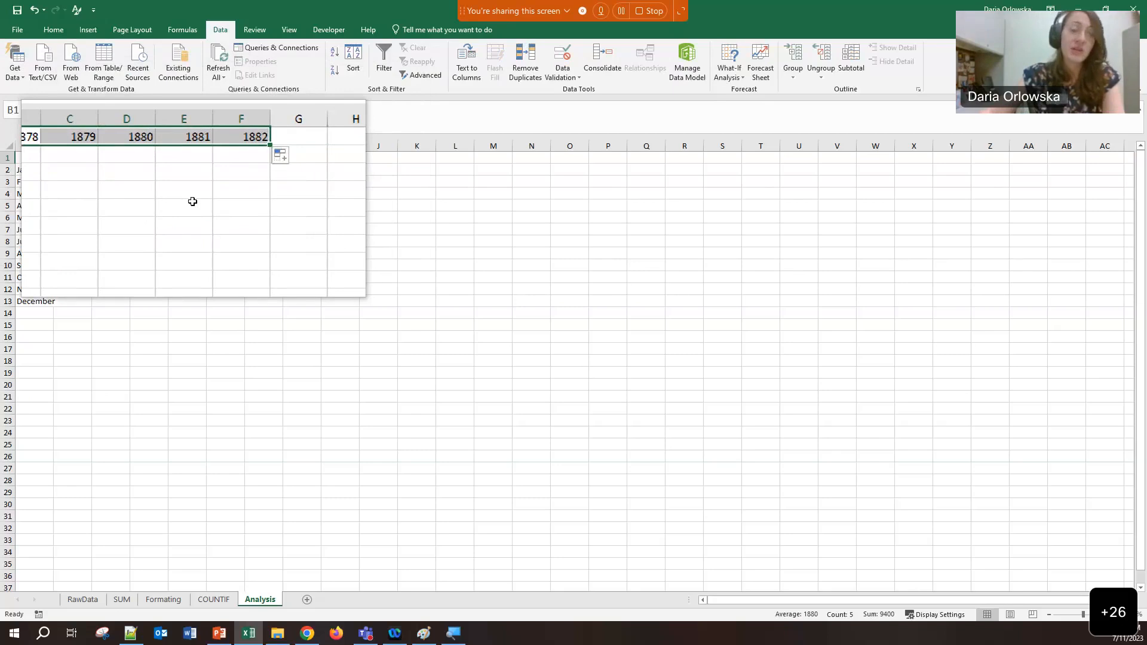
pyautogui.click(192, 201)
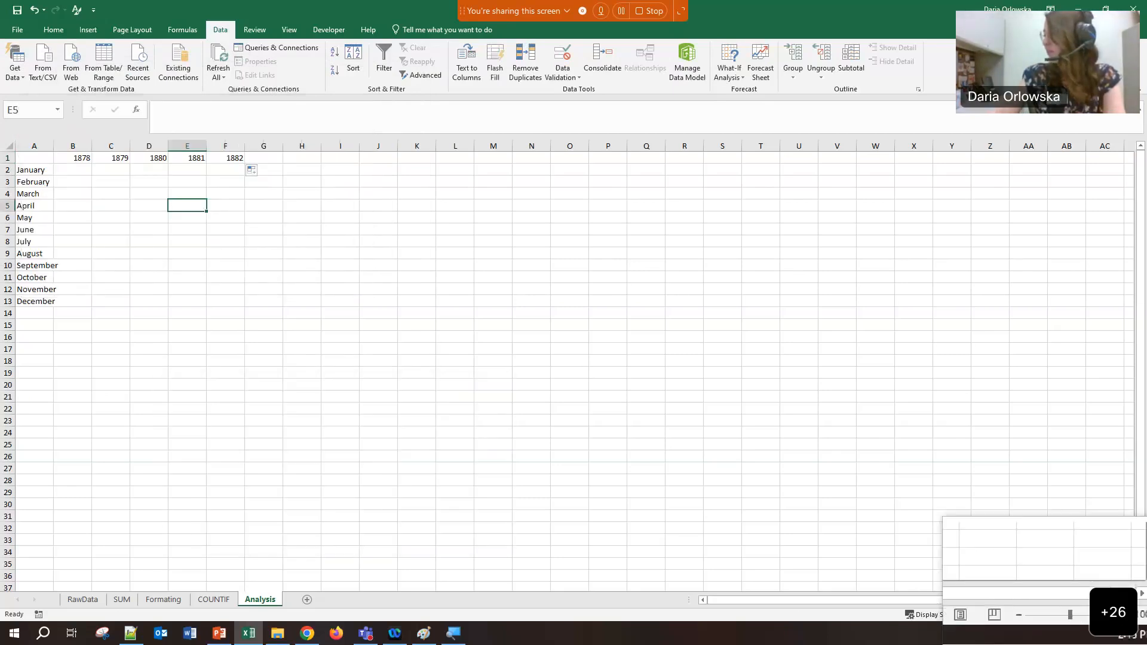
# Zoom in on the Analysis sheet with the magnifier, then close the magnifier
pyautogui.click(1117, 612)
pyautogui.click(1114, 613)
pyautogui.click(1114, 614)
pyautogui.click(1114, 613)
pyautogui.click(1114, 613)
pyautogui.click(1114, 614)
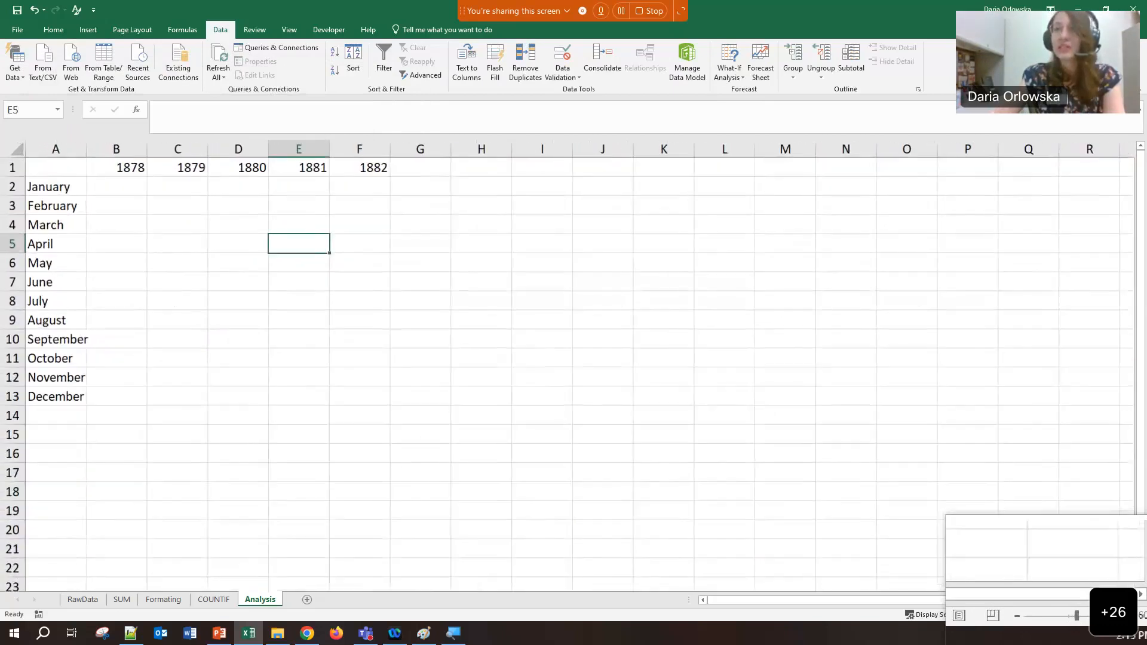
pyautogui.click(1114, 613)
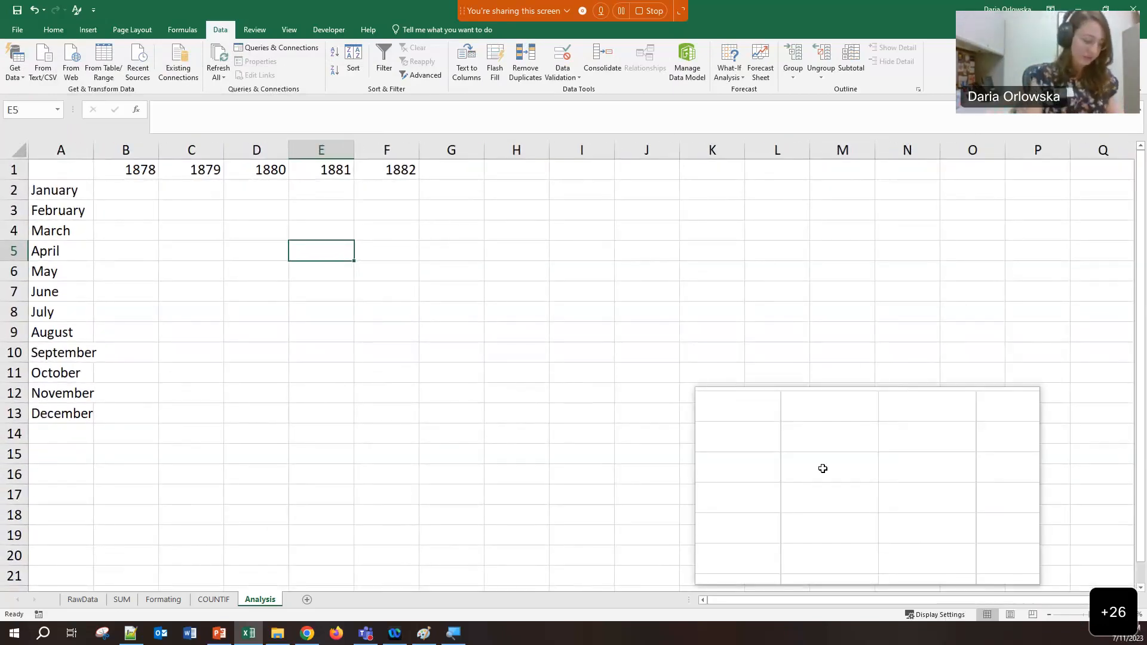
pyautogui.click(824, 472)
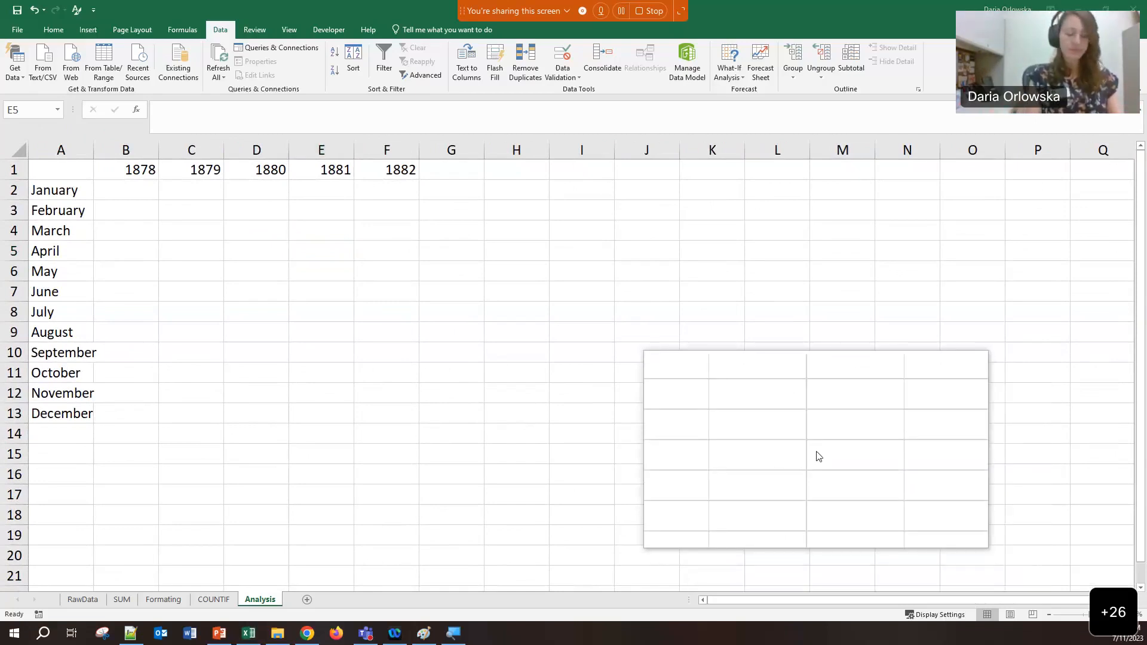
pyautogui.click(790, 290)
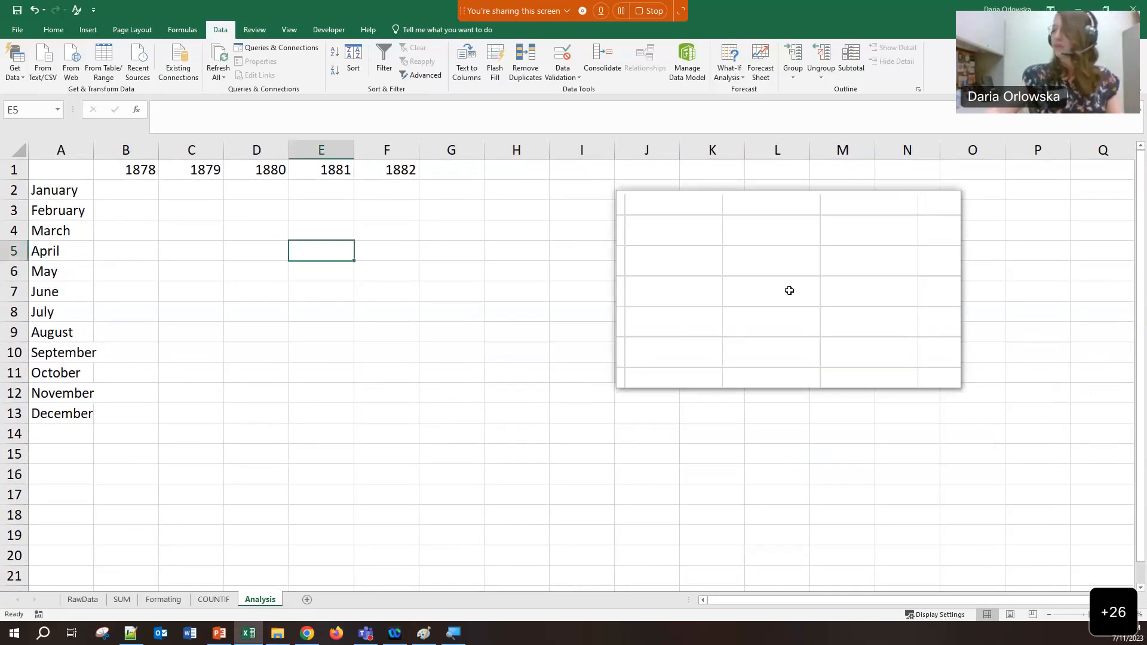
pyautogui.click(791, 294)
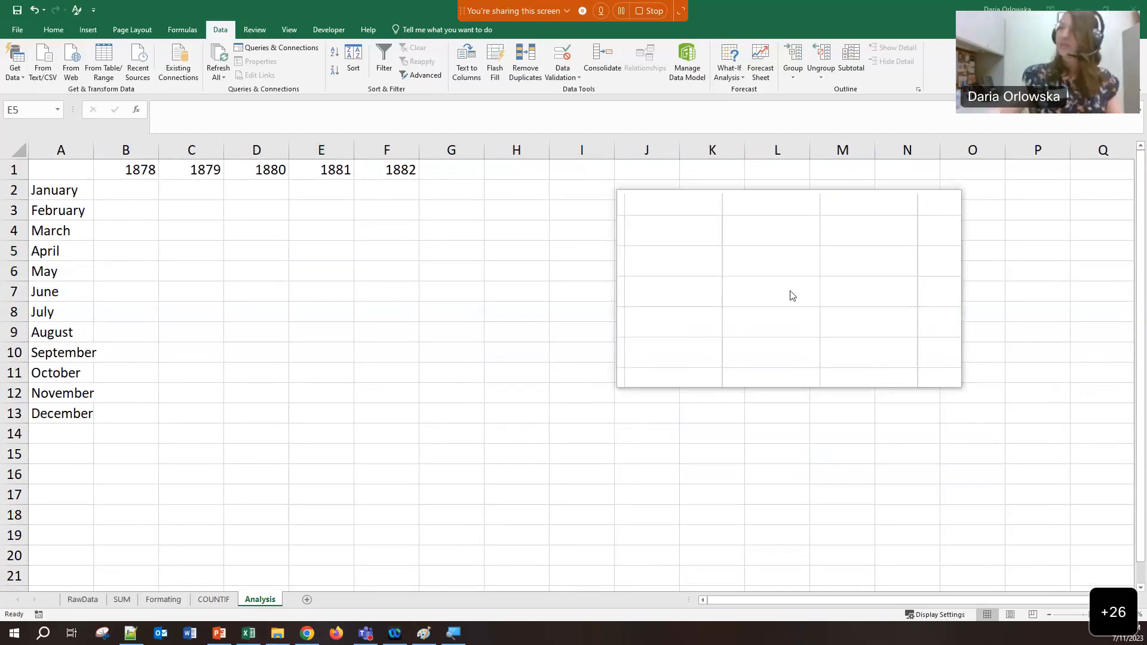
pyautogui.click(579, 309)
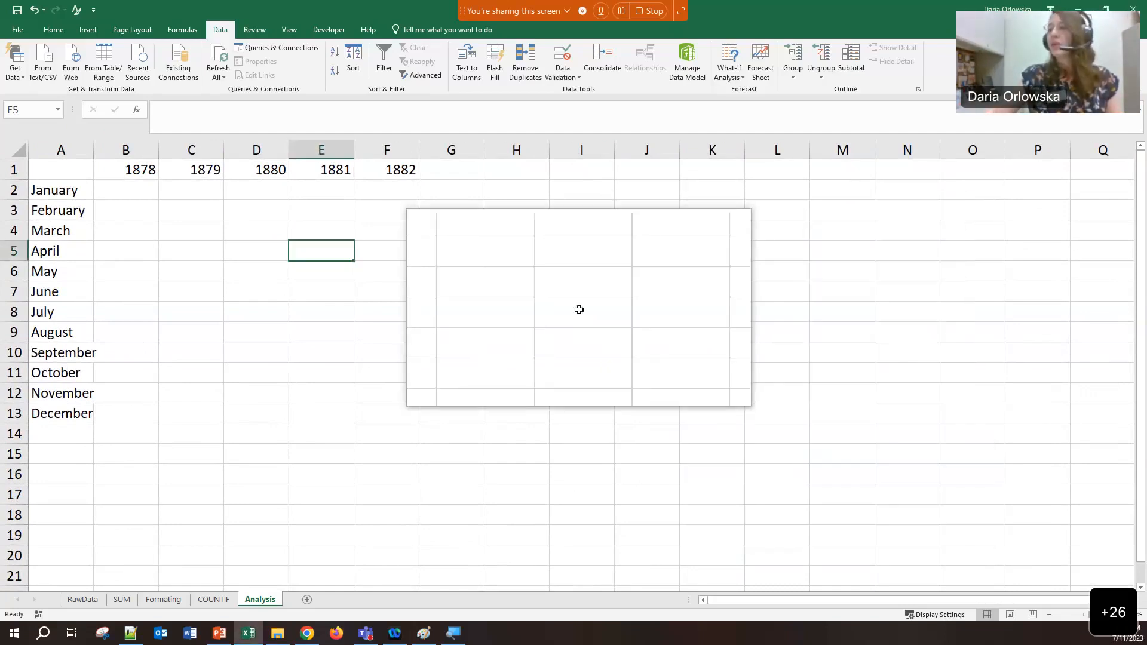
pyautogui.click(445, 641)
pyautogui.rightClick(446, 642)
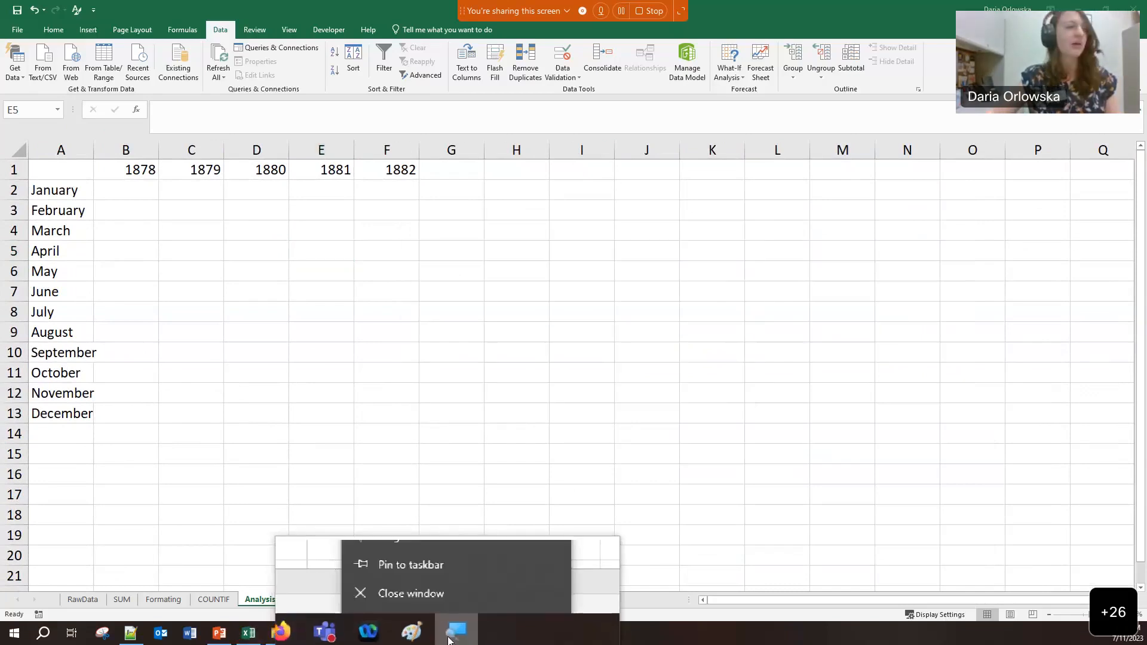
pyautogui.click(412, 605)
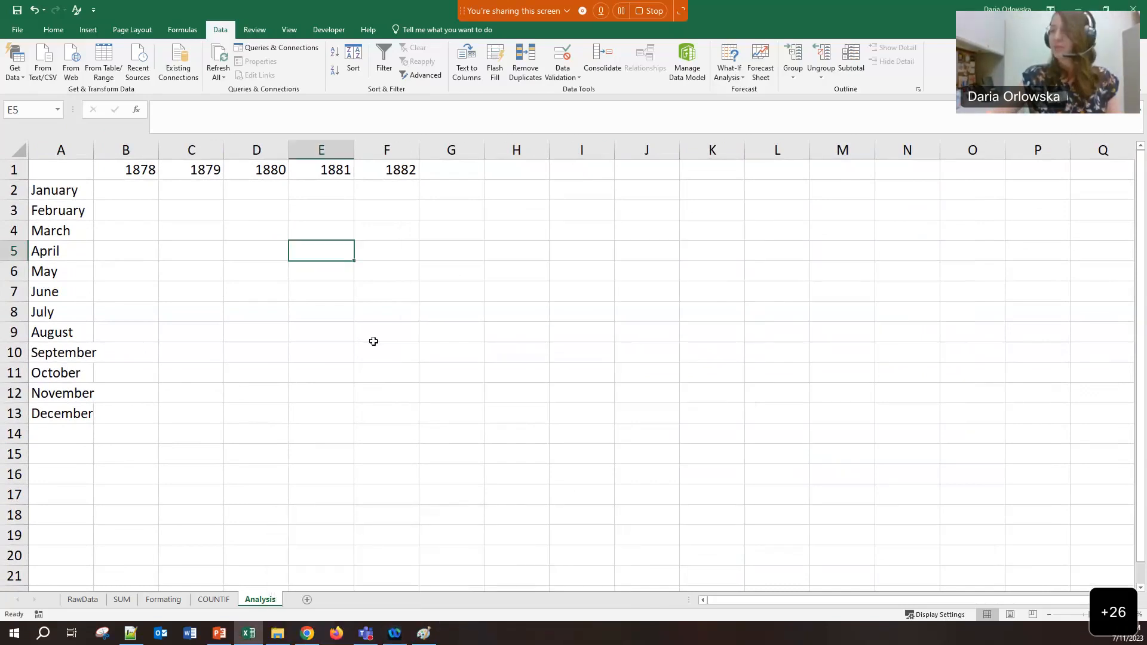
# Select the month labels in A1:A13 and the year header row A1:G1
pyautogui.click(340, 336)
pyautogui.click(69, 184)
pyautogui.moveTo(68, 169); pyautogui.dragTo(62, 414)
pyautogui.click(46, 151)
pyautogui.click(46, 170)
pyautogui.moveTo(46, 170); pyautogui.dragTo(478, 170)
pyautogui.click(571, 176)
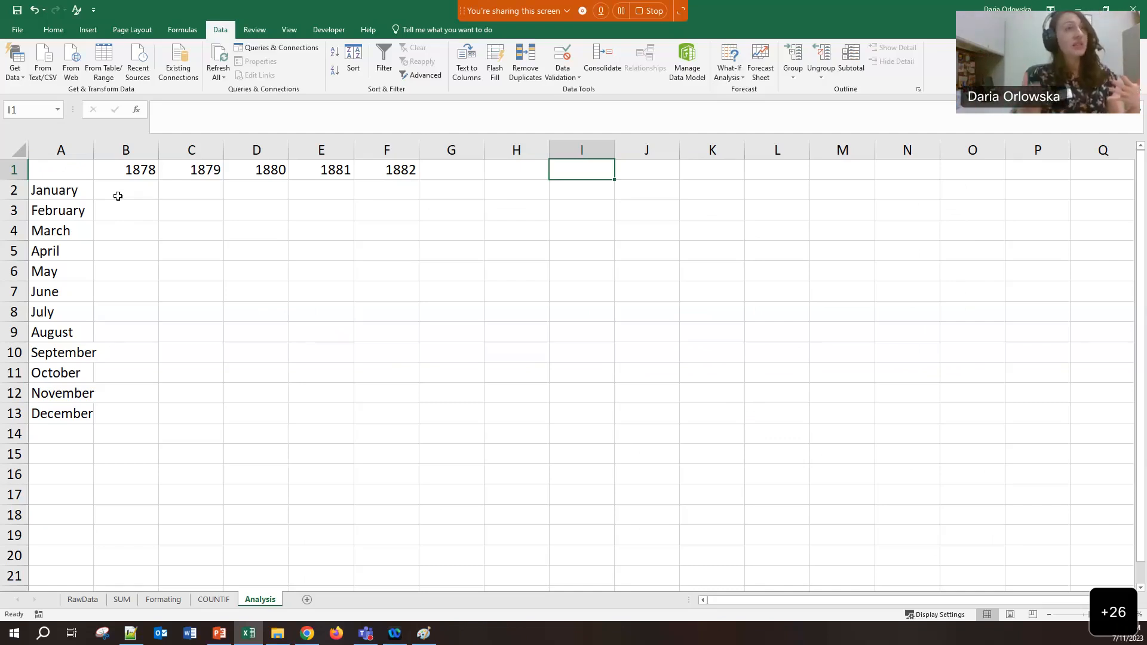
# Select January, the 1878 heading and cell B2, then bring the Paint drawing forward
pyautogui.click(61, 189)
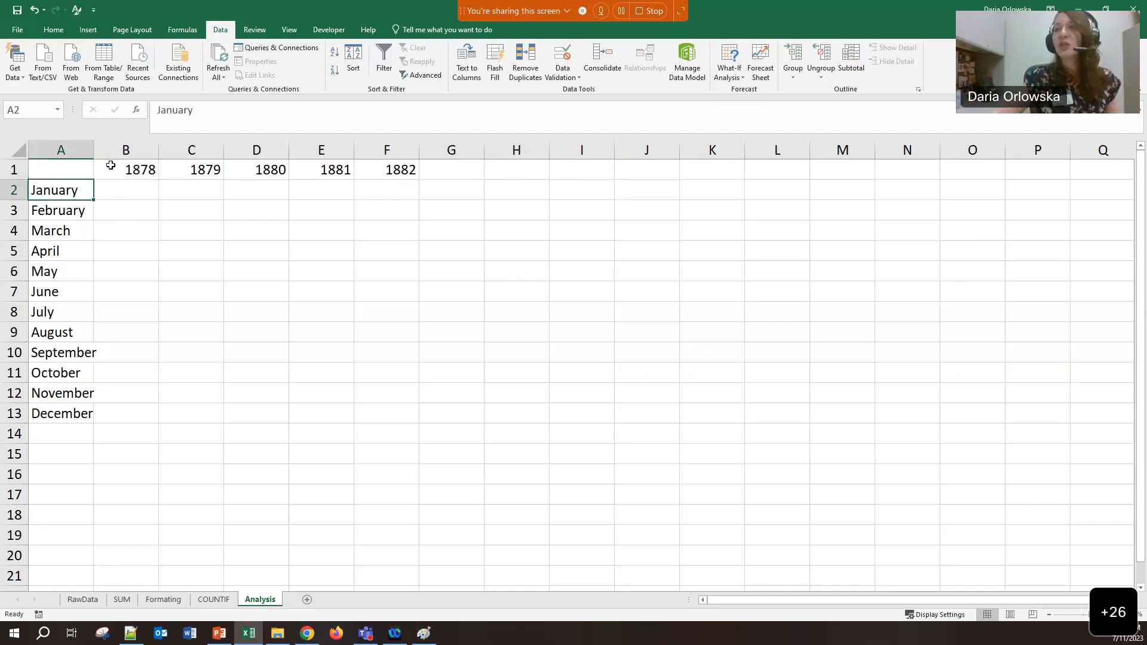
pyautogui.click(110, 166)
pyautogui.click(118, 187)
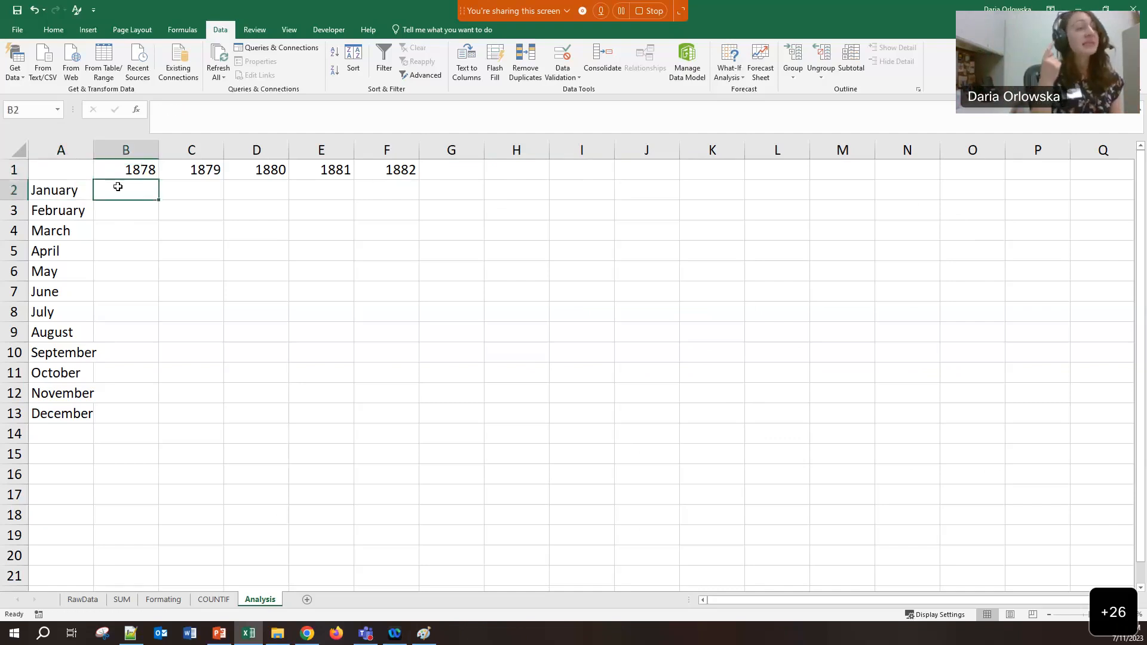
pyautogui.click(425, 634)
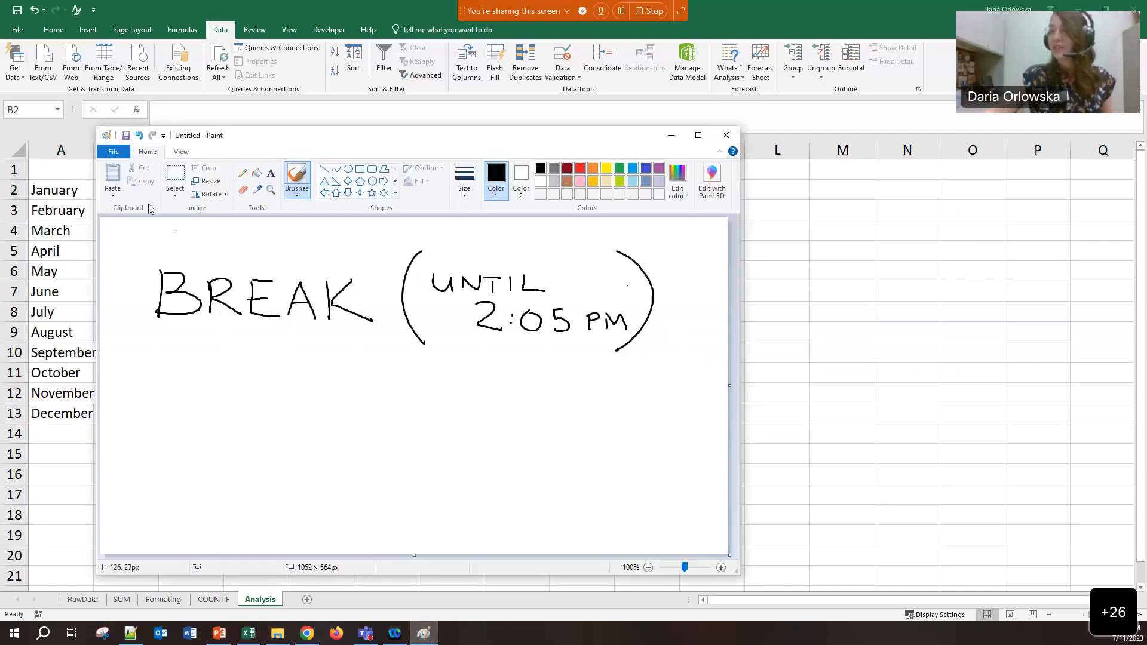
# Start a new blank Paint canvas without saving the break notice and shift the window right
pyautogui.click(112, 153)
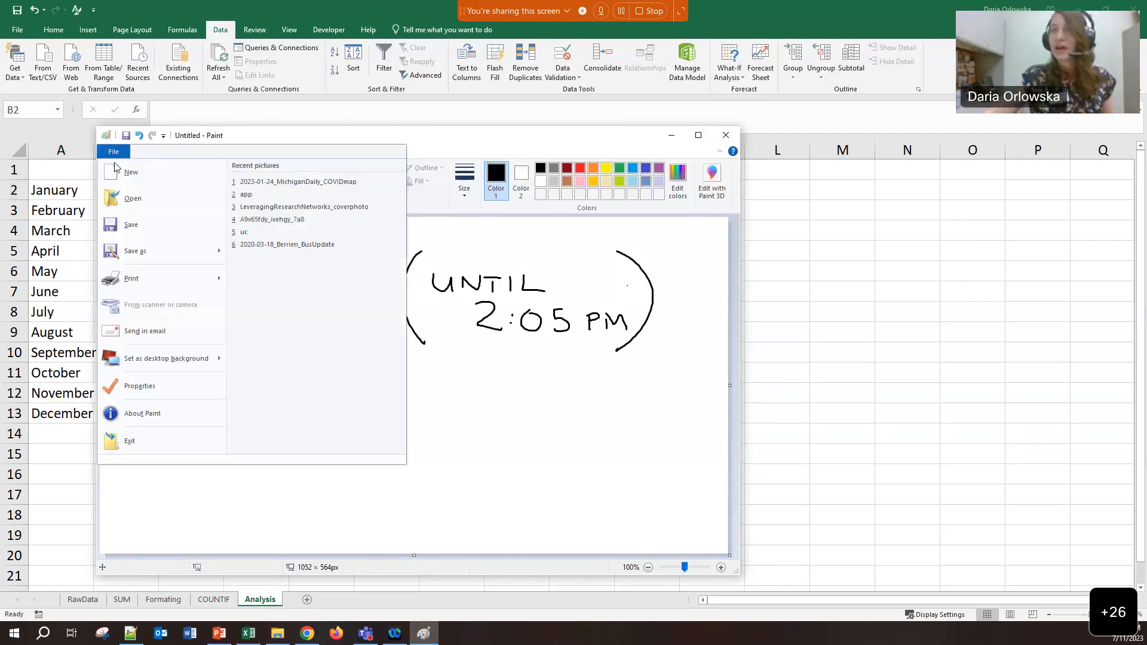
pyautogui.click(131, 172)
pyautogui.click(439, 360)
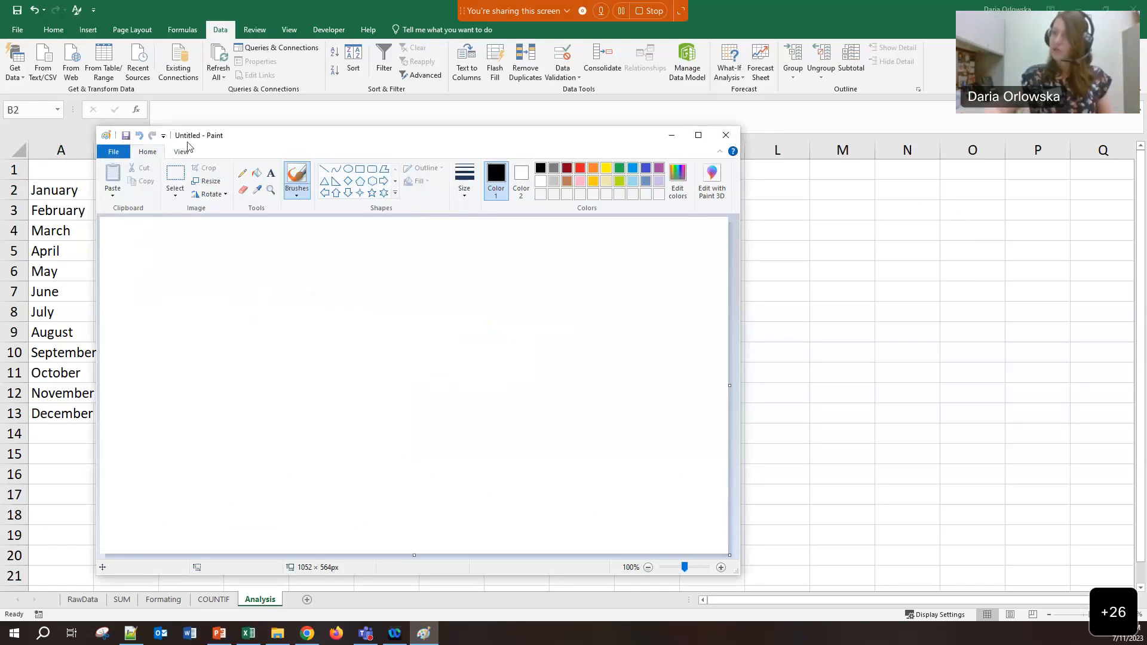
pyautogui.moveTo(251, 140)
pyautogui.mouseDown()
pyautogui.moveTo(593, 134)
pyautogui.moveTo(520, 119)
pyautogui.mouseUp()
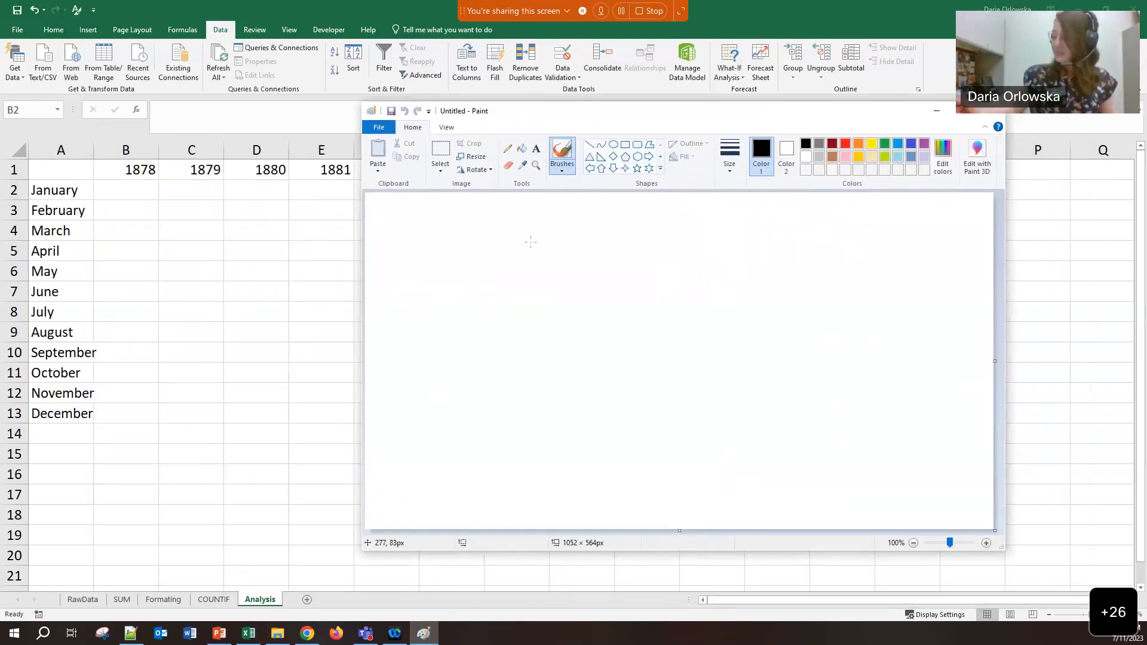
# Handwrite =COUNTIFS on the canvas
pyautogui.moveTo(395, 250)
pyautogui.mouseDown()
pyautogui.moveTo(474, 273)
pyautogui.moveTo(493, 256)
pyautogui.moveTo(528, 253)
pyautogui.mouseUp()
pyautogui.moveTo(537, 270)
pyautogui.mouseDown()
pyautogui.moveTo(537, 256)
pyautogui.moveTo(556, 255)
pyautogui.mouseUp()
pyautogui.moveTo(565, 257)
pyautogui.mouseDown()
pyautogui.moveTo(565, 275)
pyautogui.moveTo(577, 257)
pyautogui.mouseUp()
pyautogui.moveTo(582, 256); pyautogui.dragTo(591, 278)
pyautogui.moveTo(591, 257); pyautogui.dragTo(609, 264)
pyautogui.moveTo(625, 255); pyautogui.dragTo(615, 277)
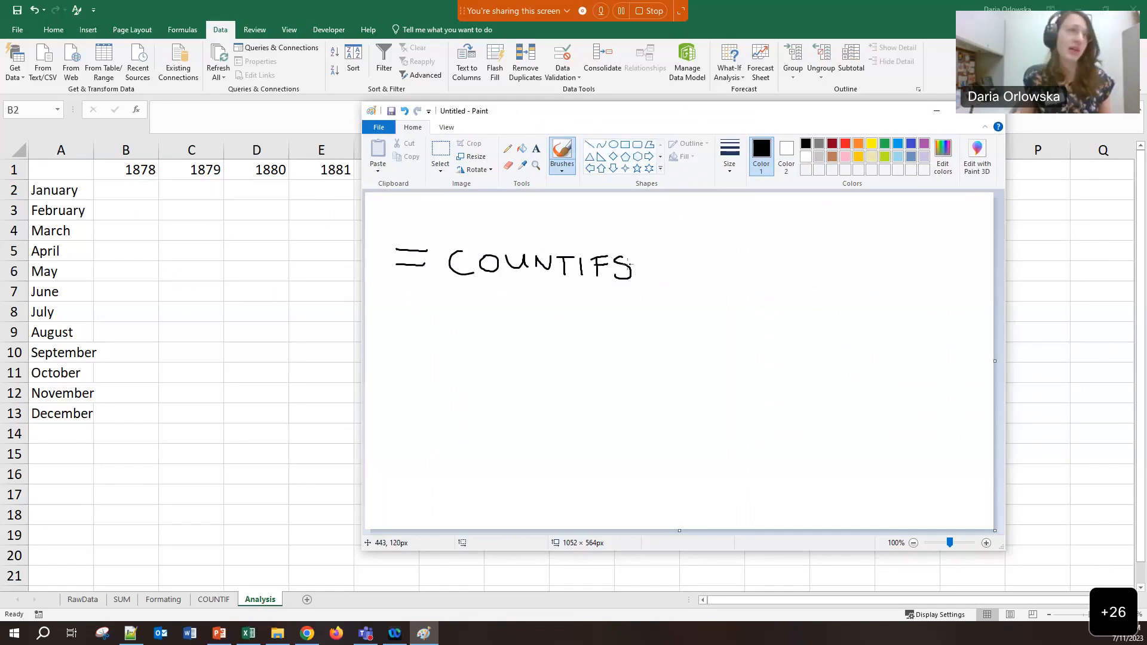
# Handwrite COUNTIF above the COUNTIFS line and underline the S of COUNTIFS
pyautogui.moveTo(468, 206); pyautogui.dragTo(468, 223)
pyautogui.moveTo(487, 209)
pyautogui.mouseDown()
pyautogui.moveTo(479, 216)
pyautogui.moveTo(487, 209)
pyautogui.mouseUp()
pyautogui.moveTo(501, 209); pyautogui.dragTo(559, 210)
pyautogui.moveTo(551, 210)
pyautogui.mouseDown()
pyautogui.moveTo(551, 224)
pyautogui.moveTo(565, 223)
pyautogui.mouseUp()
pyautogui.moveTo(578, 208)
pyautogui.mouseDown()
pyautogui.moveTo(578, 226)
pyautogui.moveTo(591, 206)
pyautogui.mouseUp()
pyautogui.moveTo(577, 216); pyautogui.dragTo(582, 217)
pyautogui.moveTo(609, 287); pyautogui.dragTo(632, 285)
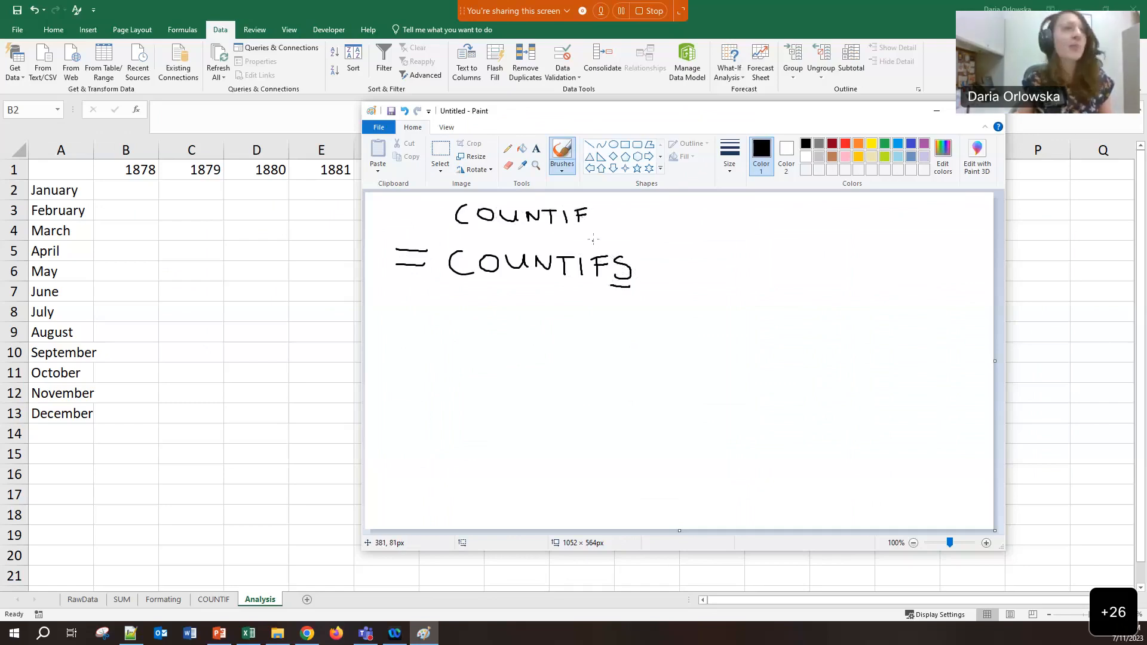
# Complete the upper line as =COUNTIF(range, criteria)
pyautogui.moveTo(608, 202); pyautogui.dragTo(602, 242)
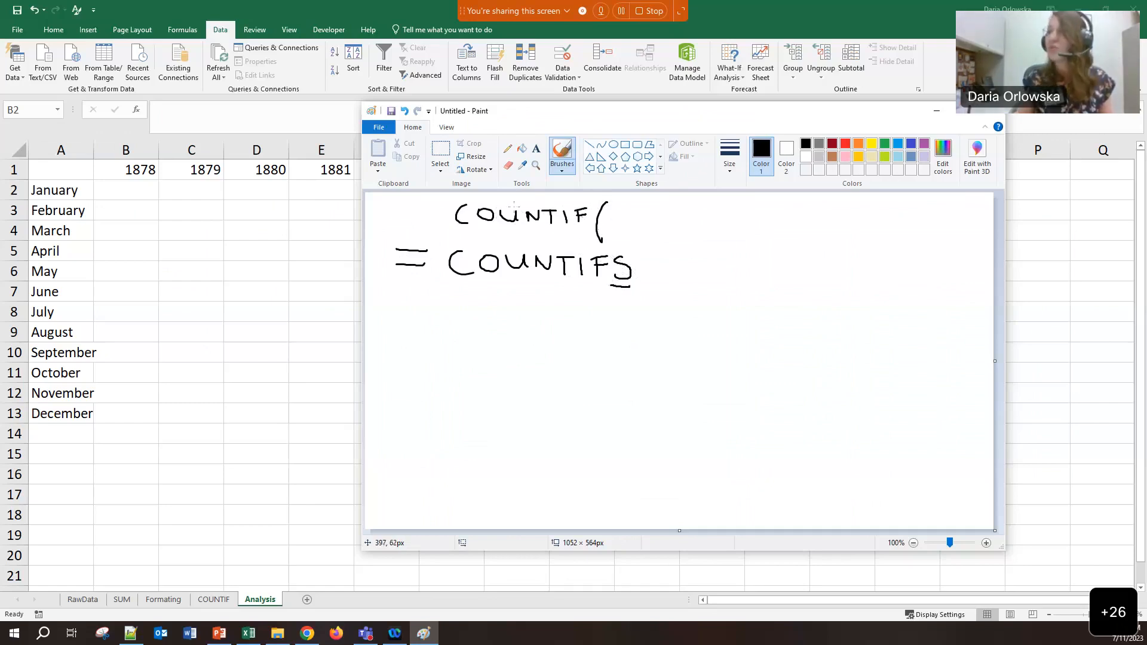
pyautogui.moveTo(403, 209); pyautogui.dragTo(424, 209)
pyautogui.moveTo(405, 220); pyautogui.dragTo(432, 220)
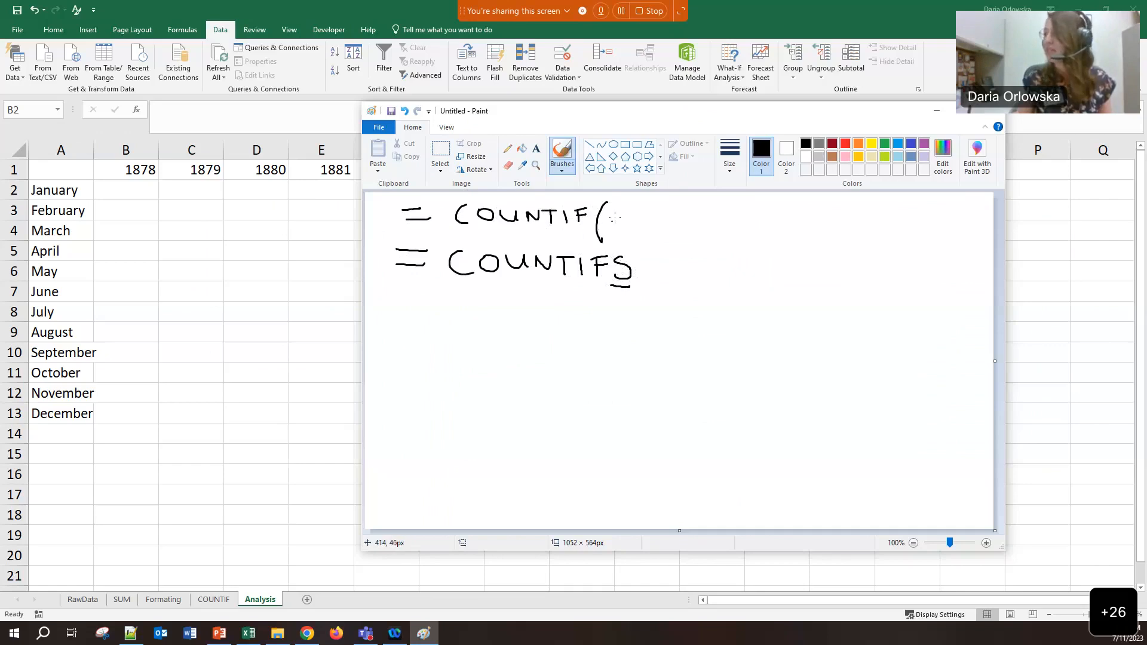
pyautogui.moveTo(616, 222)
pyautogui.mouseDown()
pyautogui.moveTo(631, 212)
pyautogui.moveTo(663, 224)
pyautogui.moveTo(666, 236)
pyautogui.mouseUp()
pyautogui.moveTo(680, 218)
pyautogui.mouseDown()
pyautogui.moveTo(703, 231)
pyautogui.moveTo(750, 216)
pyautogui.mouseUp()
pyautogui.moveTo(755, 217); pyautogui.dragTo(784, 213)
pyautogui.moveTo(784, 223); pyautogui.dragTo(805, 218)
pyautogui.moveTo(808, 217); pyautogui.dragTo(832, 241)
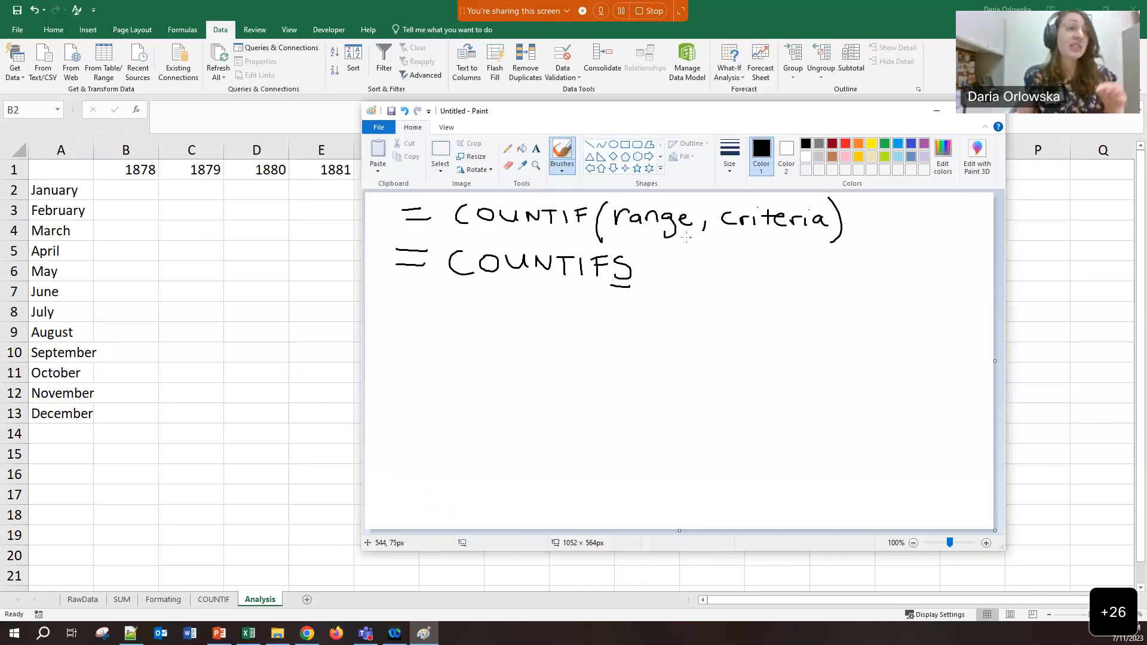
# Write the COUNTIFS arguments range1, Criteria1, with a trailing comma
pyautogui.moveTo(656, 246)
pyautogui.mouseDown()
pyautogui.moveTo(648, 291)
pyautogui.moveTo(662, 268)
pyautogui.moveTo(700, 276)
pyautogui.mouseUp()
pyautogui.moveTo(712, 270)
pyautogui.mouseDown()
pyautogui.moveTo(707, 290)
pyautogui.moveTo(734, 277)
pyautogui.moveTo(778, 279)
pyautogui.mouseUp()
pyautogui.moveTo(784, 271); pyautogui.dragTo(796, 279)
pyautogui.moveTo(803, 263)
pyautogui.mouseDown()
pyautogui.moveTo(804, 280)
pyautogui.moveTo(810, 270)
pyautogui.mouseUp()
pyautogui.moveTo(815, 273); pyautogui.dragTo(882, 281)
pyautogui.moveTo(898, 280); pyautogui.dragTo(893, 291)
# Add range2, Criteria2 and the closing parenthesis, then write January below the syntax
pyautogui.moveTo(677, 310); pyautogui.dragTo(730, 326)
pyautogui.moveTo(744, 317); pyautogui.dragTo(726, 335)
pyautogui.moveTo(748, 321)
pyautogui.mouseDown()
pyautogui.moveTo(816, 330)
pyautogui.moveTo(828, 321)
pyautogui.mouseUp()
pyautogui.moveTo(831, 322)
pyautogui.mouseDown()
pyautogui.moveTo(841, 333)
pyautogui.moveTo(846, 320)
pyautogui.mouseUp()
pyautogui.moveTo(849, 326); pyautogui.dragTo(861, 330)
pyautogui.moveTo(863, 324); pyautogui.dragTo(922, 332)
pyautogui.moveTo(956, 296); pyautogui.dragTo(950, 347)
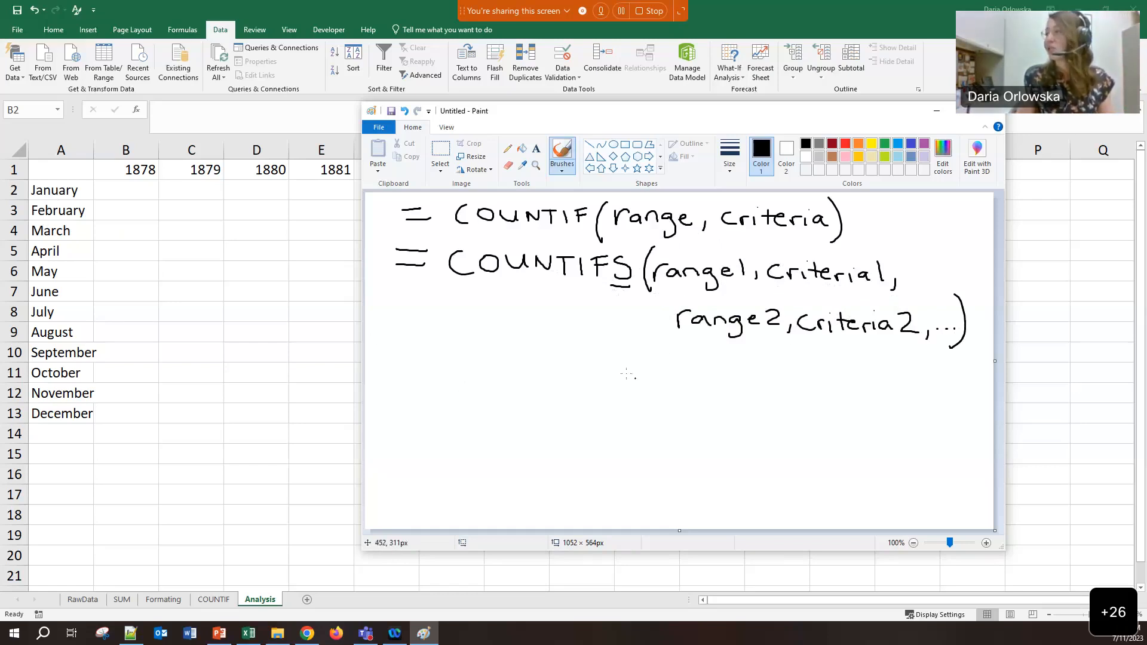
pyautogui.moveTo(544, 395)
pyautogui.mouseDown()
pyautogui.moveTo(540, 422)
pyautogui.moveTo(689, 409)
pyautogui.mouseUp()
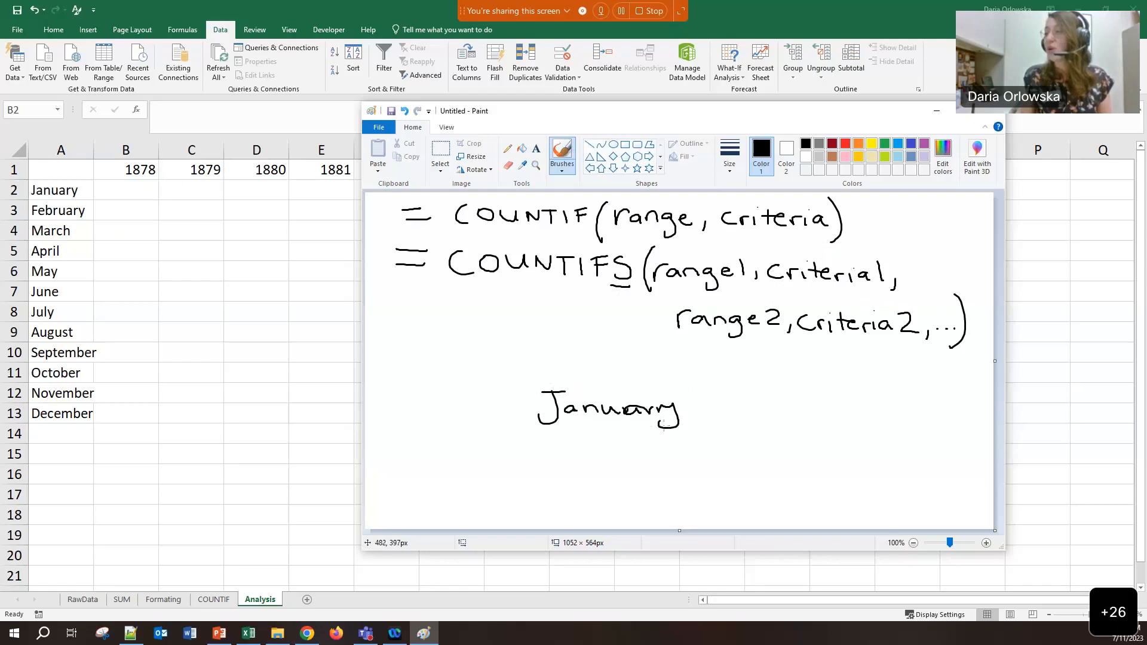
# Write rawdata B:B,"January", as the first range–criteria pair
pyautogui.moveTo(529, 419); pyautogui.dragTo(528, 433)
pyautogui.moveTo(412, 429)
pyautogui.mouseDown()
pyautogui.moveTo(426, 412)
pyautogui.moveTo(442, 423)
pyautogui.moveTo(466, 413)
pyautogui.moveTo(469, 396)
pyautogui.mouseUp()
pyautogui.moveTo(477, 414); pyautogui.dragTo(481, 421)
pyautogui.moveTo(479, 412); pyautogui.dragTo(500, 419)
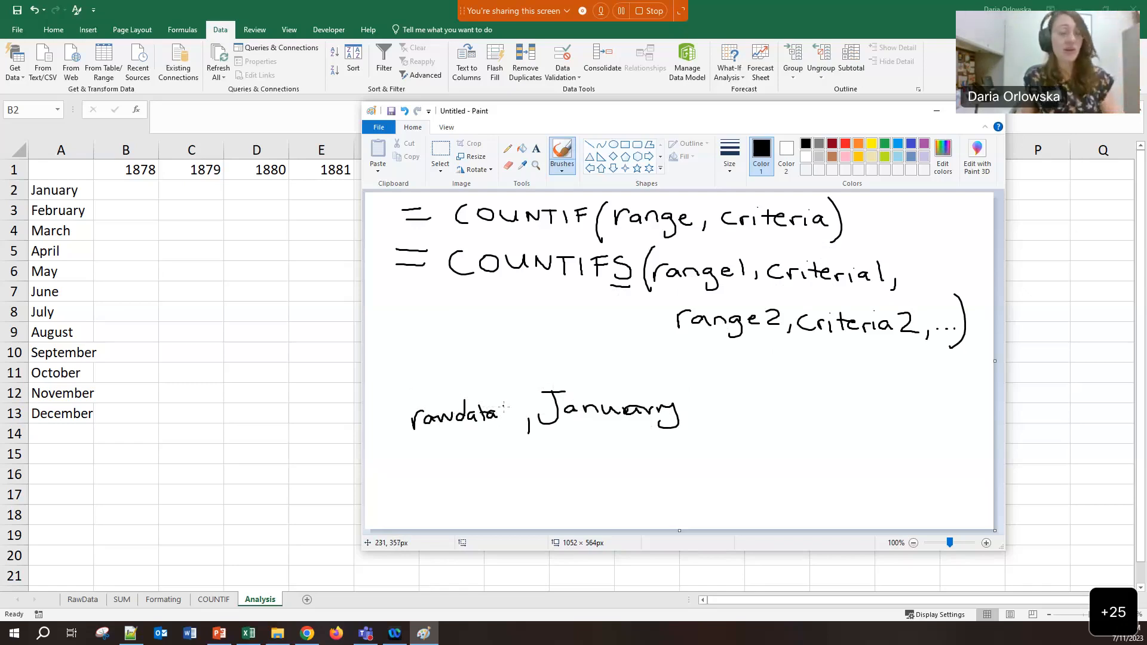
pyautogui.moveTo(510, 405); pyautogui.dragTo(510, 420)
pyautogui.moveTo(509, 403)
pyautogui.mouseDown()
pyautogui.moveTo(510, 420)
pyautogui.moveTo(530, 414)
pyautogui.mouseUp()
pyautogui.click(523, 408)
pyautogui.click(522, 414)
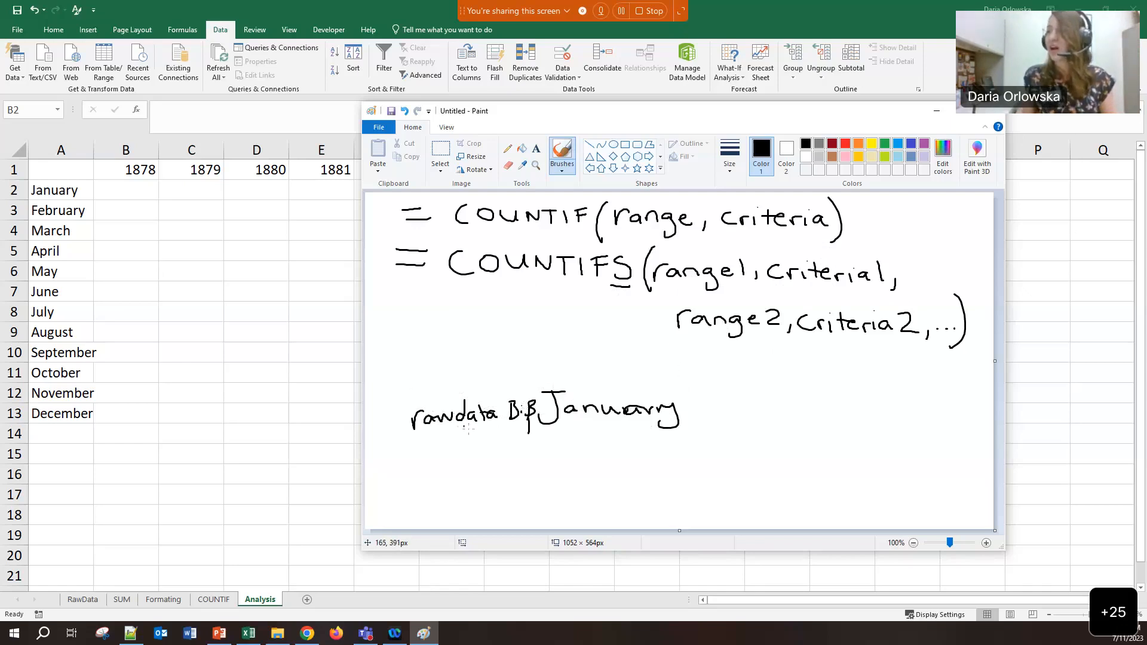
pyautogui.moveTo(536, 385); pyautogui.dragTo(539, 393)
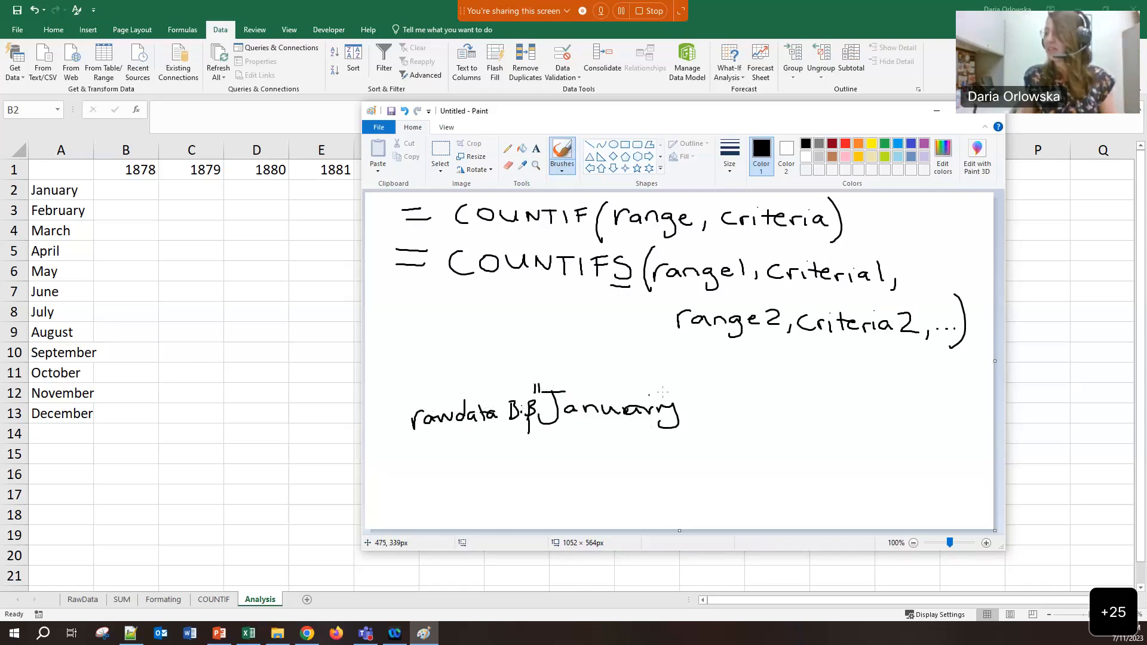
pyautogui.moveTo(680, 388); pyautogui.dragTo(680, 395)
pyautogui.moveTo(688, 386); pyautogui.dragTo(687, 395)
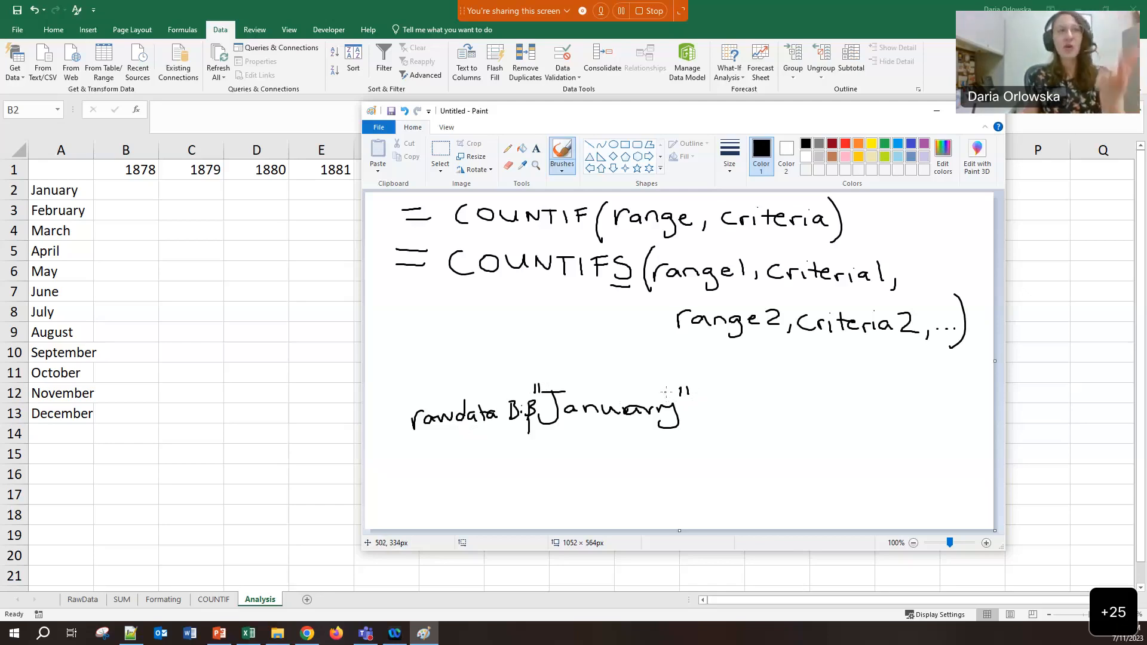
pyautogui.moveTo(701, 421); pyautogui.dragTo(703, 434)
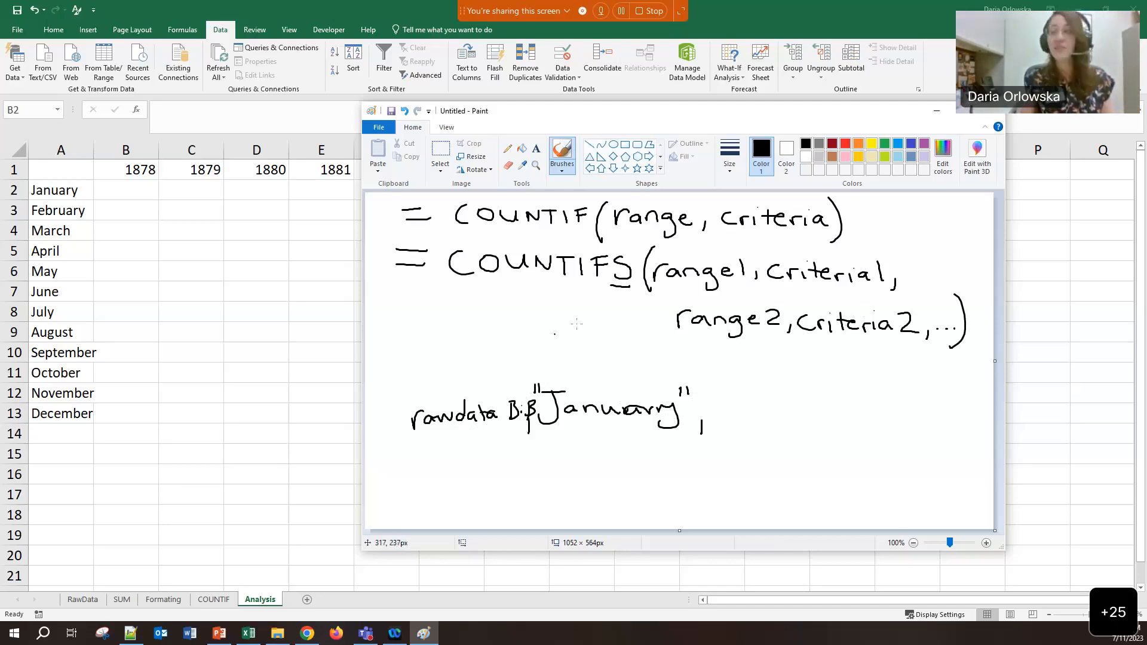
# Add RawData A:A,"1878" as the second pair, fixing the year's quote marks
pyautogui.moveTo(716, 411); pyautogui.dragTo(823, 412)
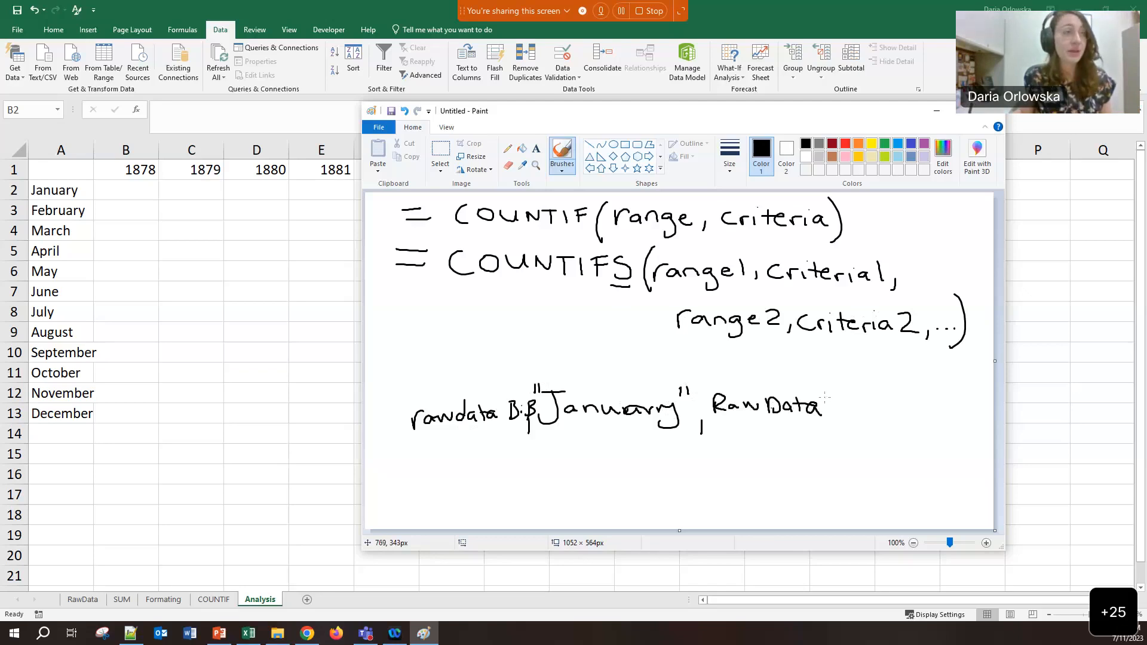
pyautogui.moveTo(833, 413)
pyautogui.mouseDown()
pyautogui.moveTo(845, 402)
pyautogui.moveTo(888, 419)
pyautogui.moveTo(925, 391)
pyautogui.mouseUp()
pyautogui.moveTo(929, 392)
pyautogui.mouseDown()
pyautogui.moveTo(938, 392)
pyautogui.moveTo(933, 410)
pyautogui.mouseUp()
pyautogui.moveTo(944, 395); pyautogui.dragTo(957, 408)
pyautogui.moveTo(963, 384)
pyautogui.mouseDown()
pyautogui.moveTo(941, 407)
pyautogui.moveTo(942, 398)
pyautogui.moveTo(896, 392)
pyautogui.mouseUp()
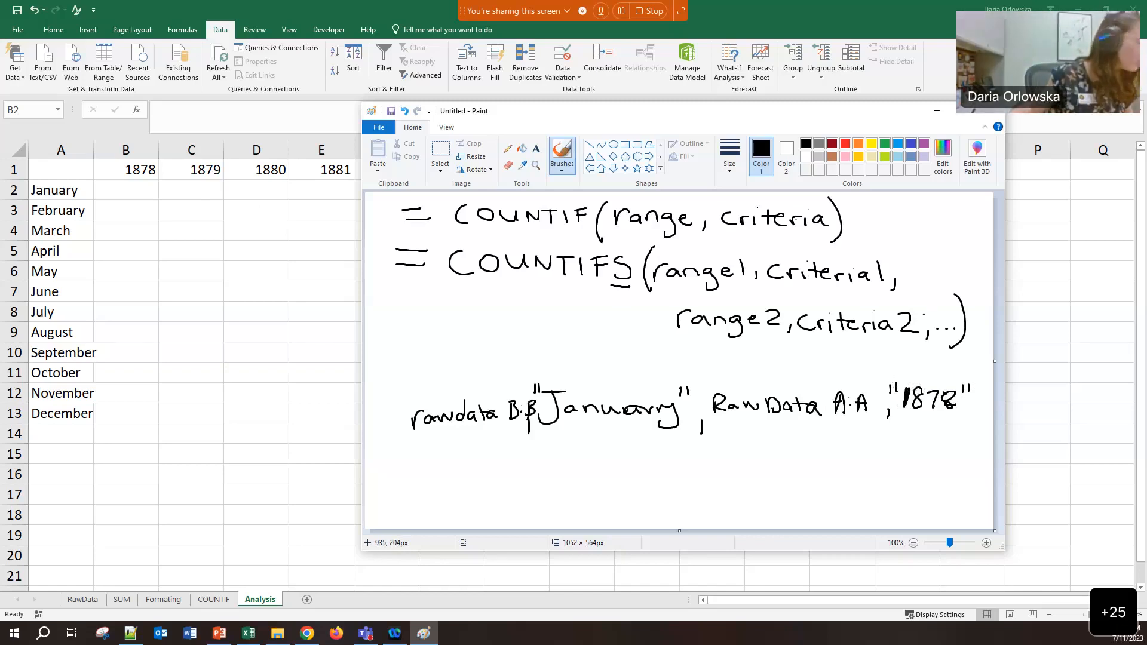
pyautogui.moveTo(824, 201); pyautogui.dragTo(844, 209)
pyautogui.moveTo(904, 347); pyautogui.dragTo(894, 392)
pyautogui.moveTo(969, 379); pyautogui.dragTo(973, 422)
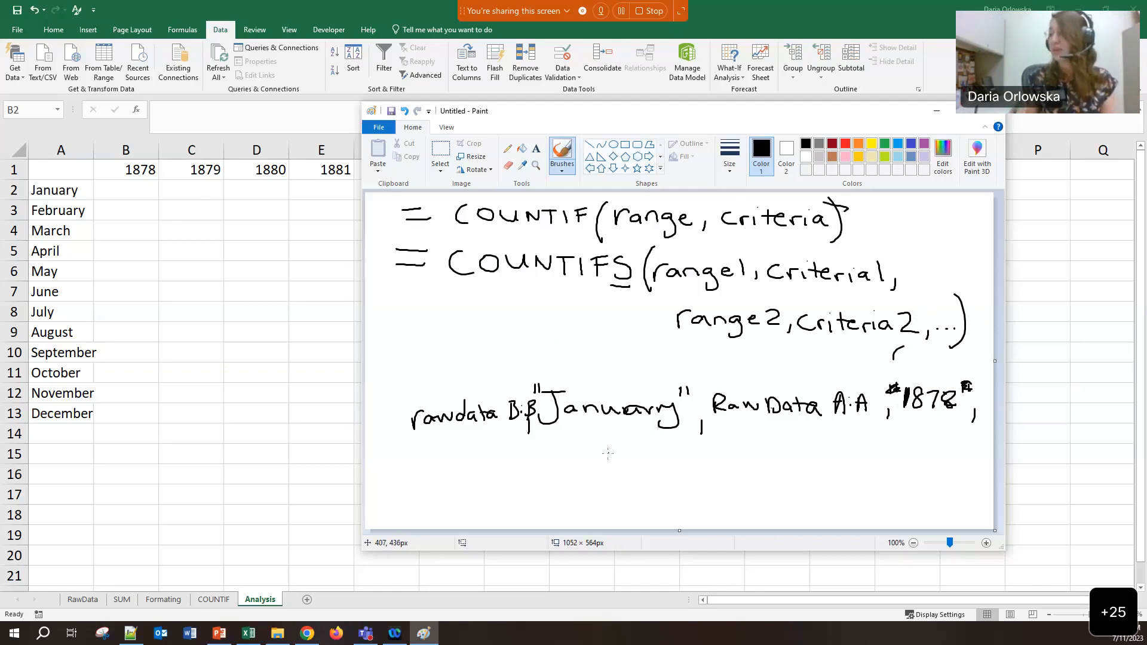
# Write a third RawData range on a new line paired with "*snow*"
pyautogui.moveTo(594, 454); pyautogui.dragTo(594, 475)
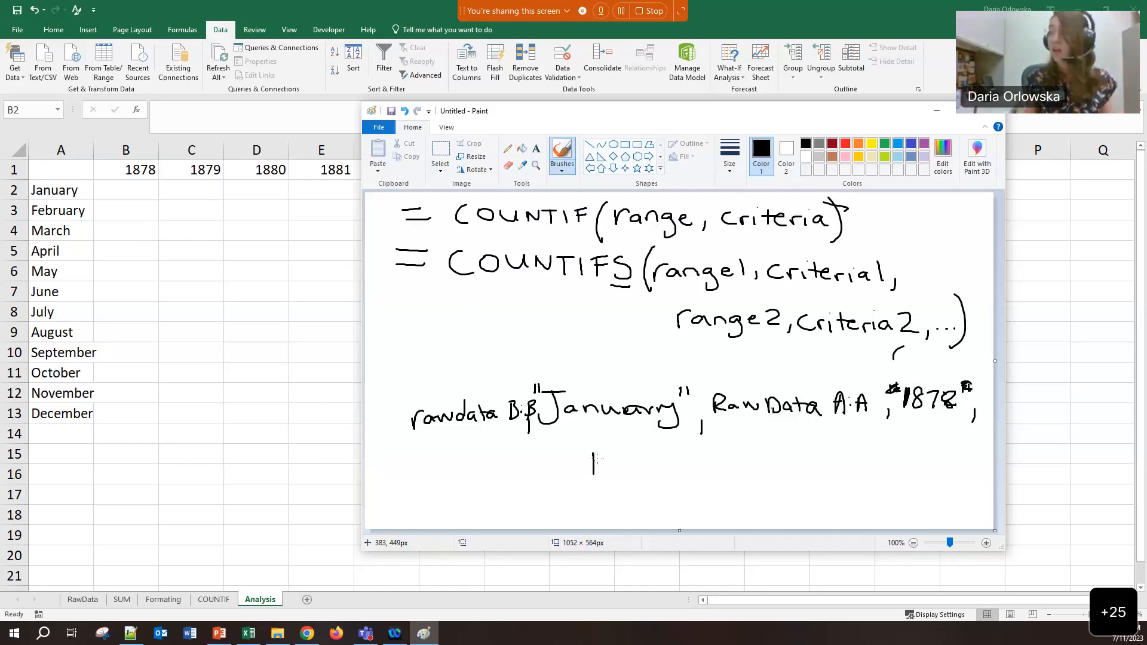
pyautogui.moveTo(600, 453)
pyautogui.mouseDown()
pyautogui.moveTo(614, 469)
pyautogui.moveTo(695, 456)
pyautogui.moveTo(791, 469)
pyautogui.moveTo(817, 450)
pyautogui.moveTo(954, 452)
pyautogui.mouseUp()
pyautogui.moveTo(961, 440); pyautogui.dragTo(959, 451)
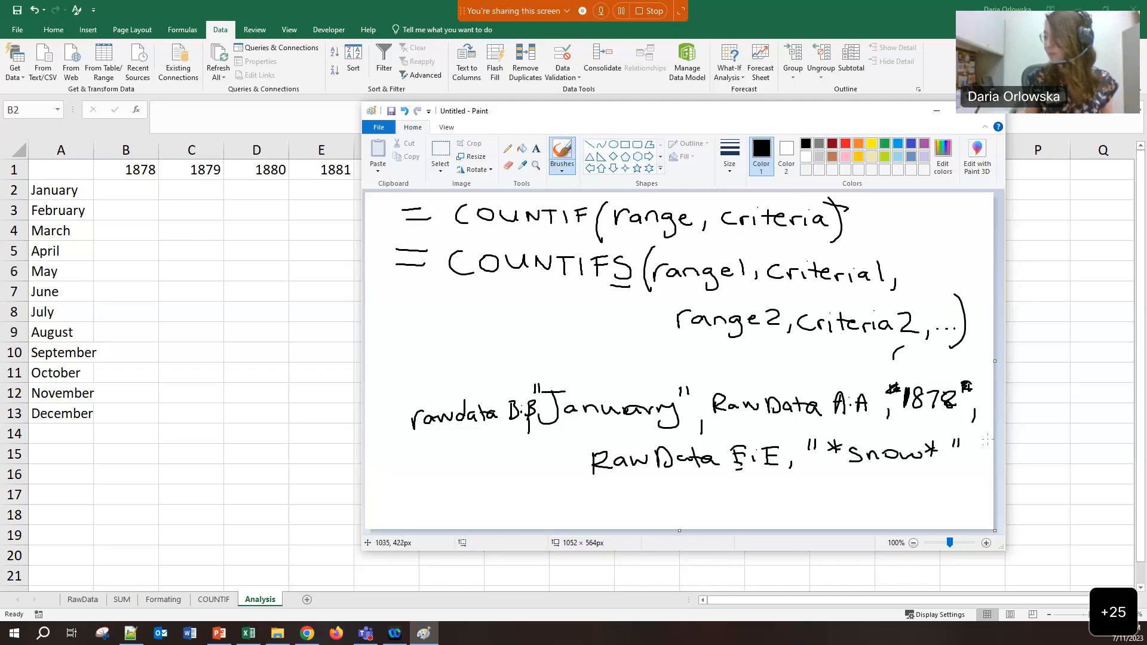
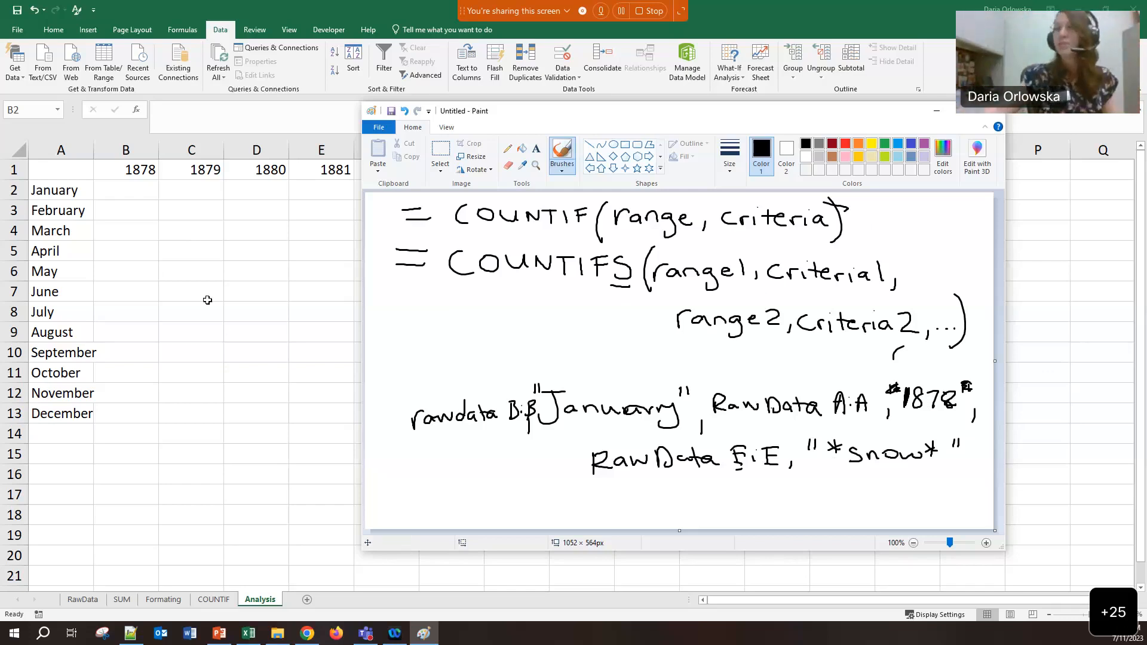
# Bring the Excel Analysis sheet back in front of the Paint COUNTIFS notes
pyautogui.click(146, 196)
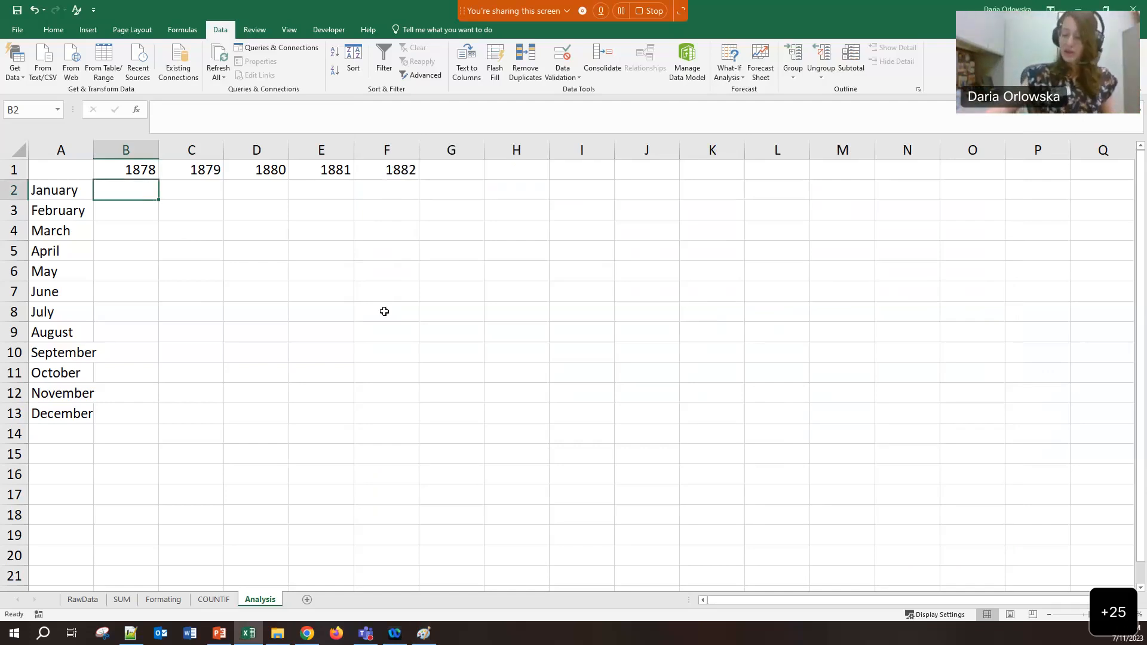
# Start =COUNTIFS( in Analysis B2 and go to RawData for the first range
pyautogui.write('=')
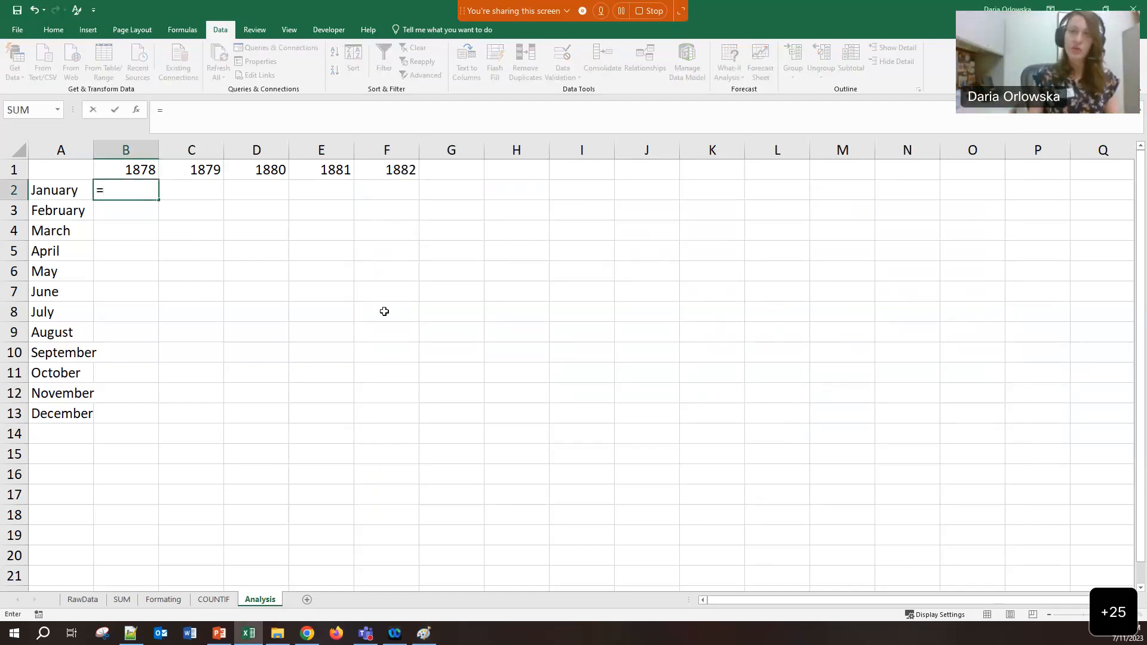
pyautogui.write('COUNTIF')
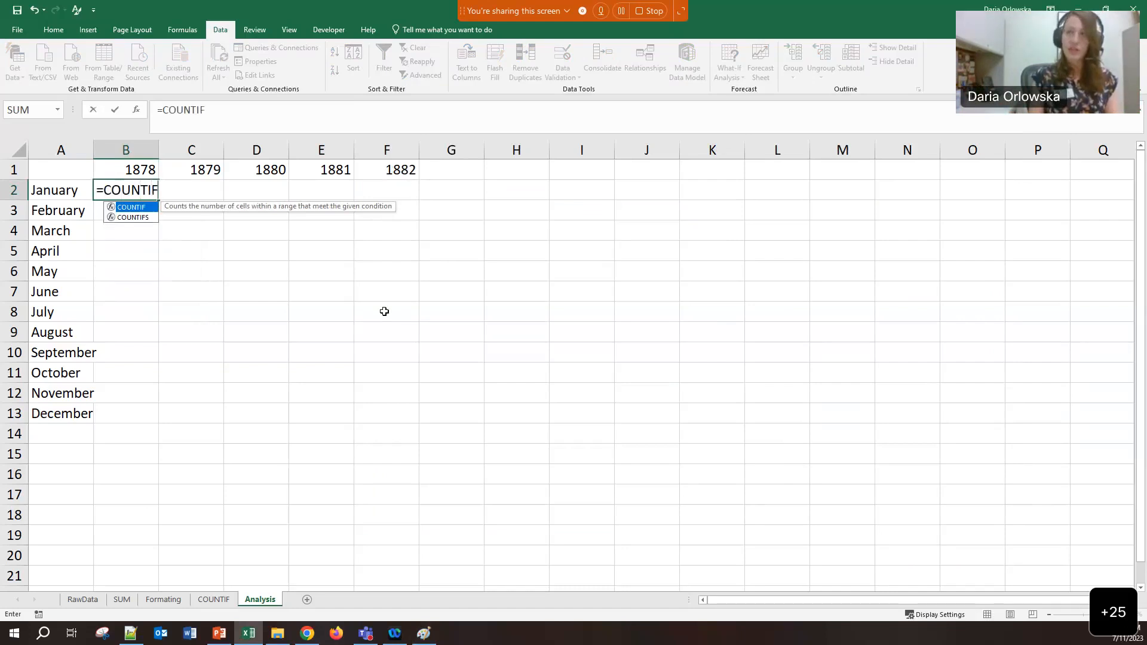
pyautogui.write('S')
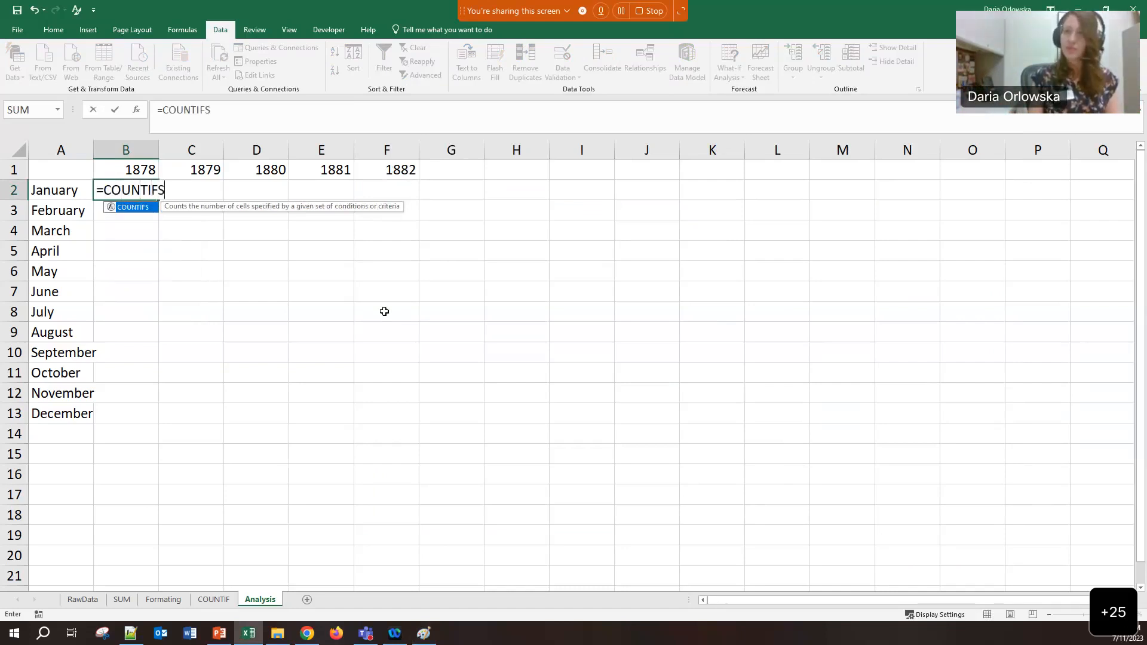
pyautogui.write('(')
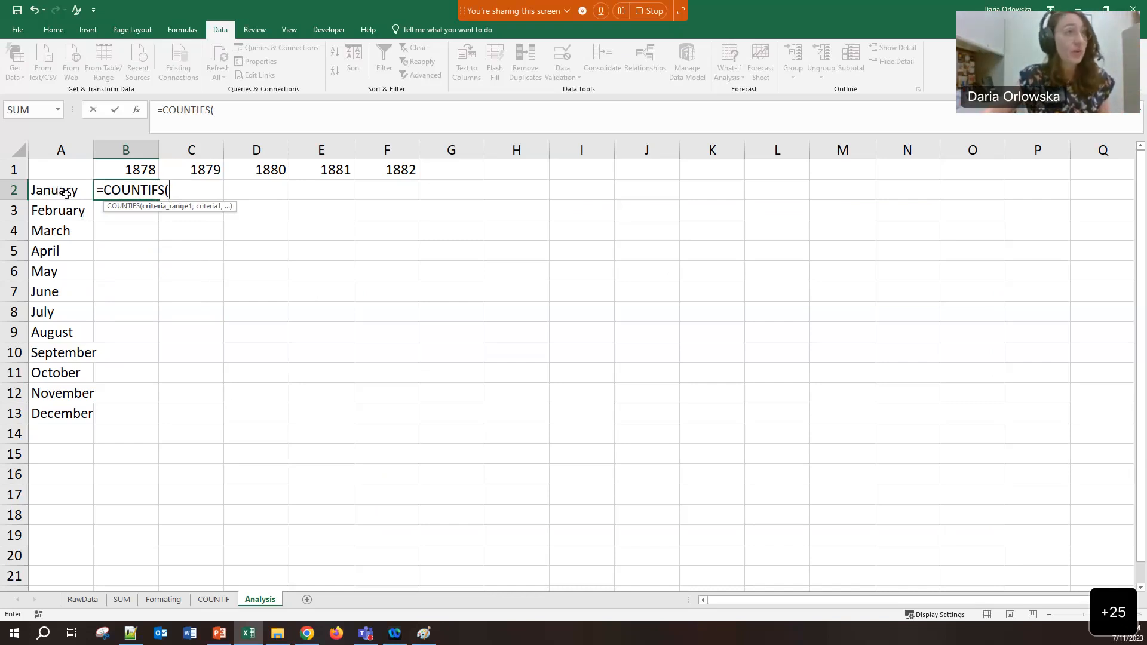
pyautogui.click(81, 600)
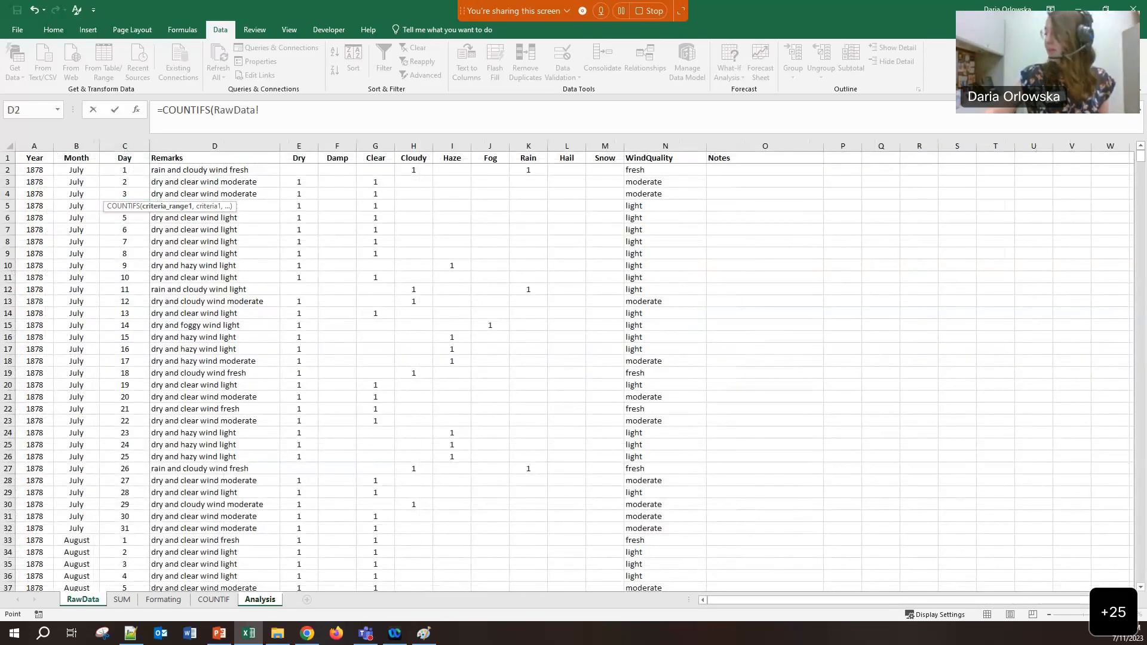
# Set RawData!B:B (Month column) as the first criteria range, then return to Analysis
pyautogui.click(66, 144)
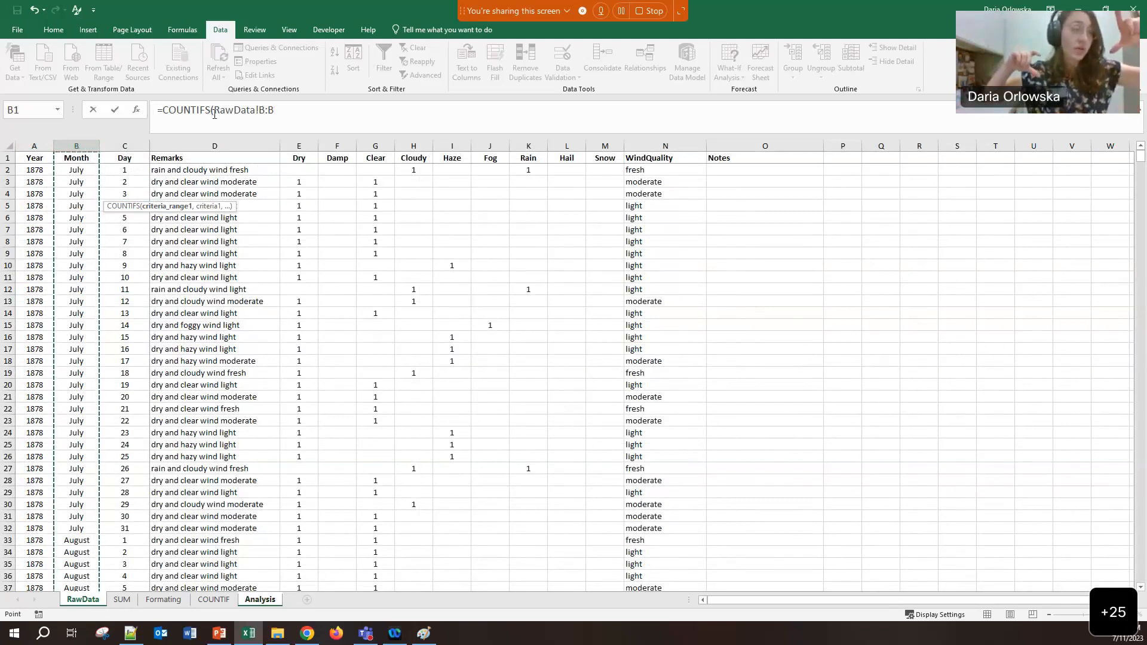
pyautogui.click(282, 118)
pyautogui.write(',')
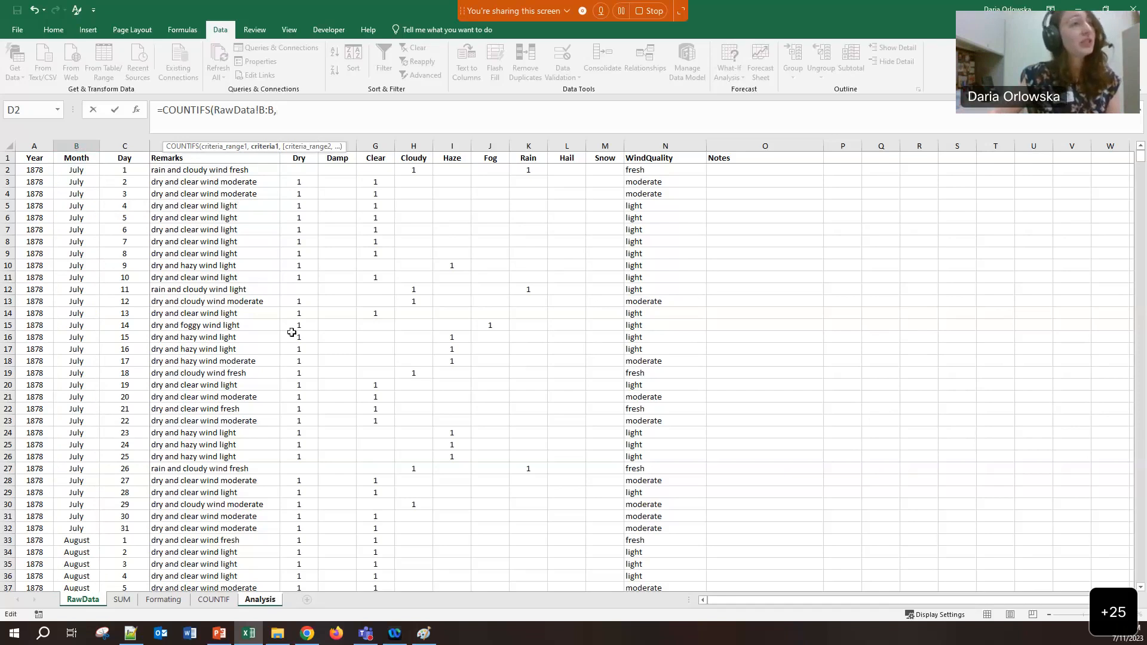
pyautogui.press('BackSpace')
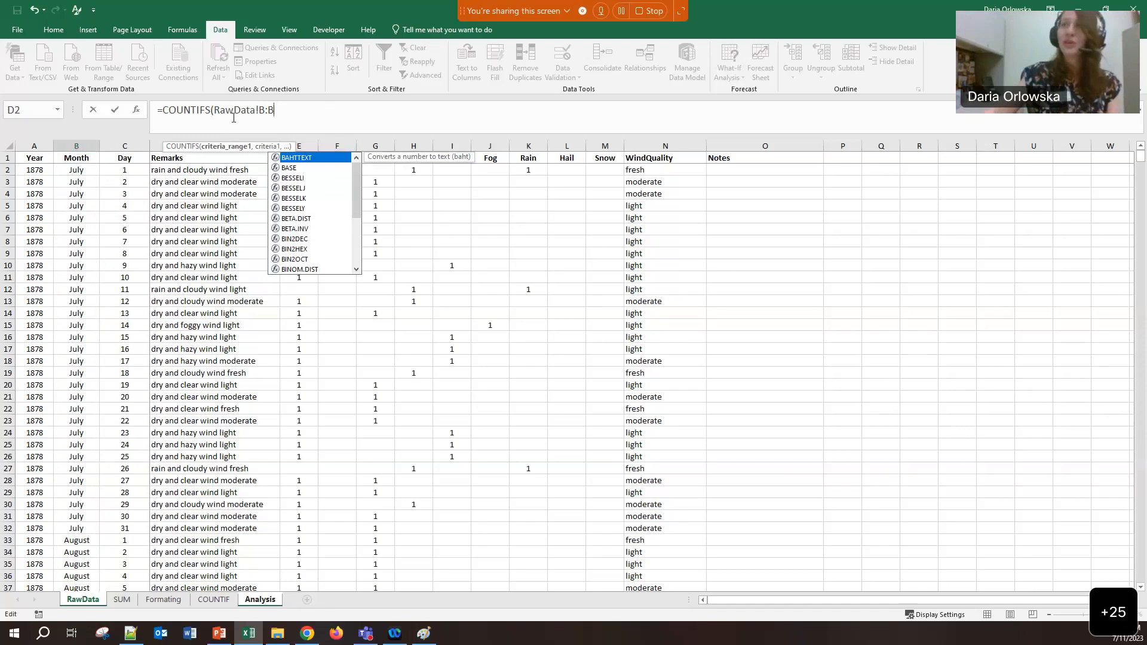
pyautogui.click(253, 601)
# Dismiss the too-few-arguments warning and resume editing the formula text
pyautogui.click(575, 351)
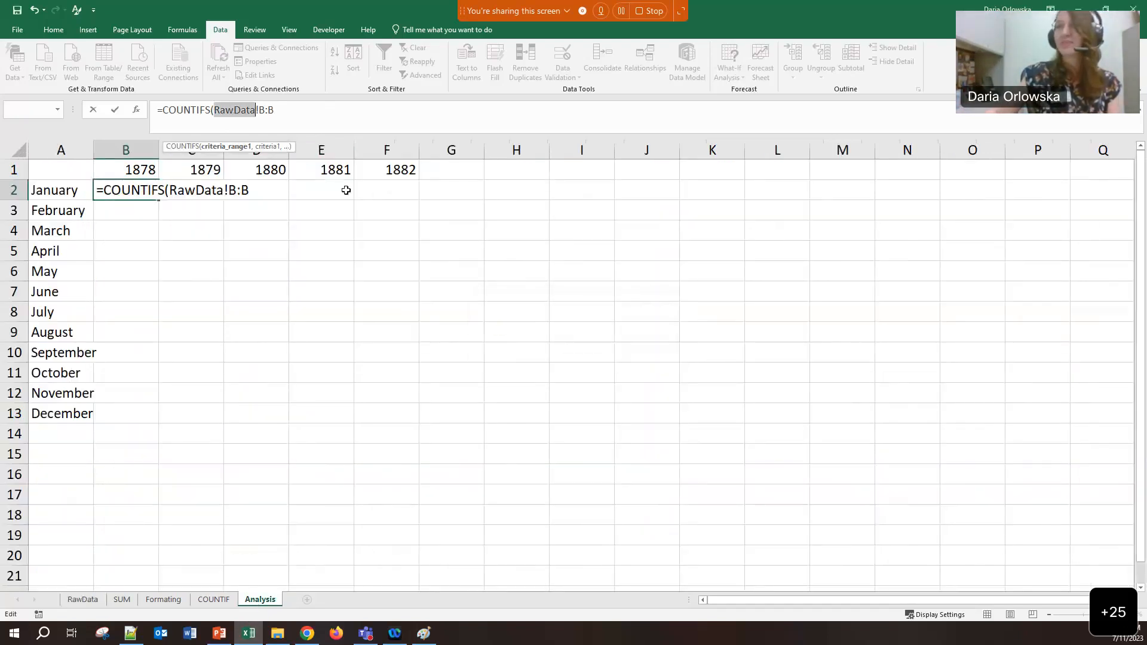
pyautogui.click(284, 117)
pyautogui.moveTo(281, 113); pyautogui.dragTo(226, 114)
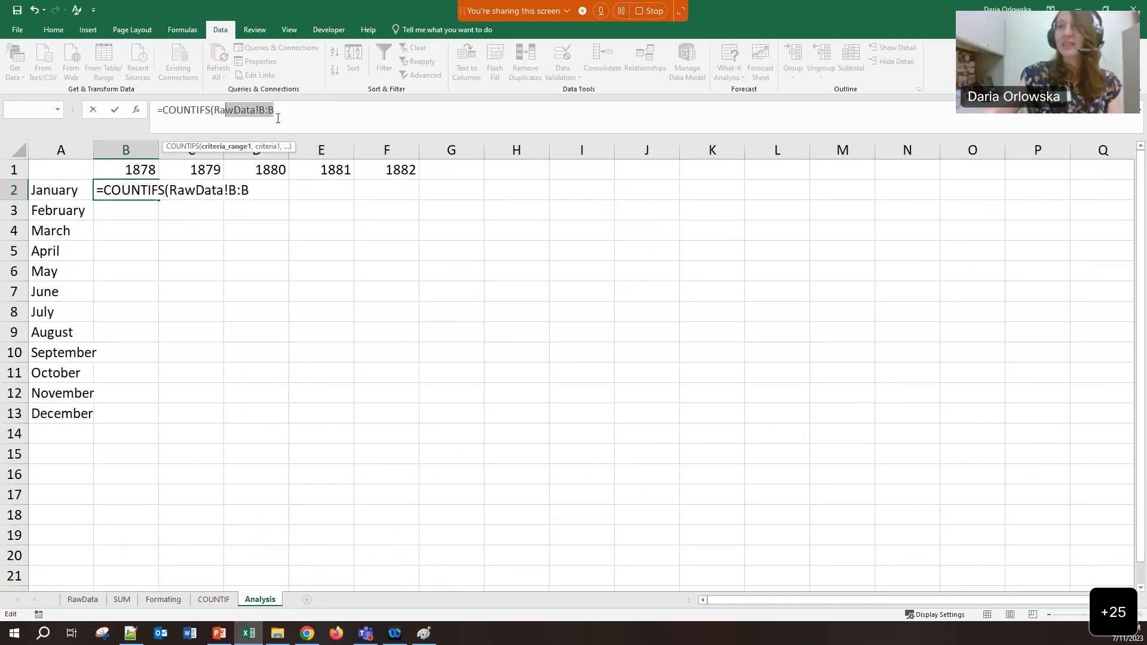
pyautogui.click(289, 118)
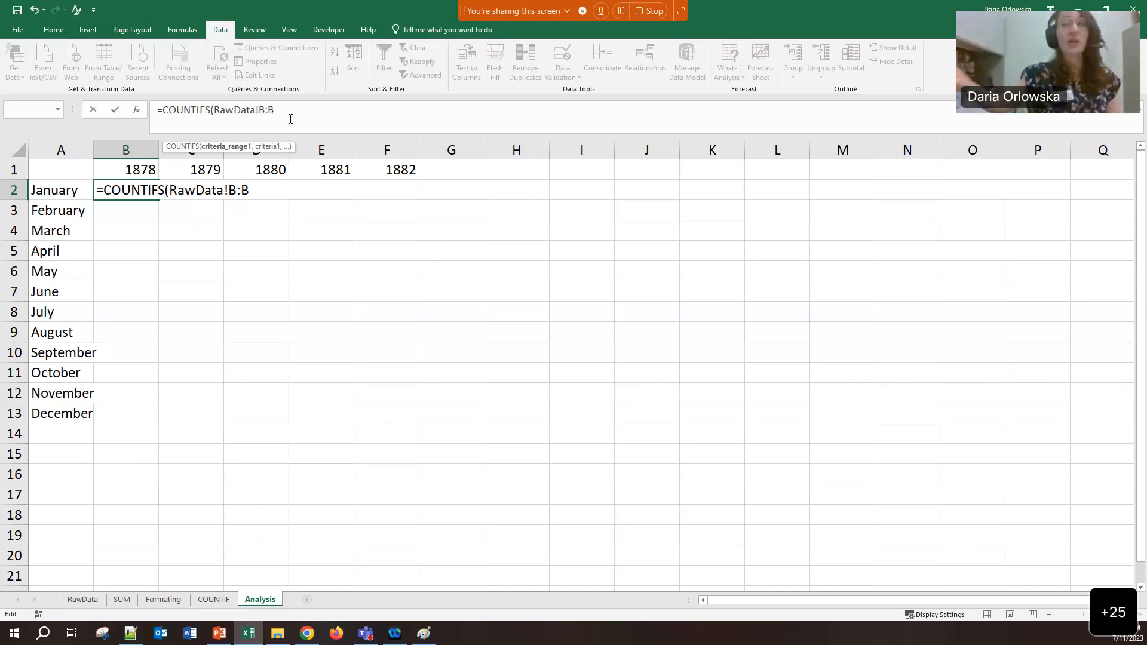
# Add Analysis!A2 (January) as the month criterion and begin a second RawData range
pyautogui.write(',')
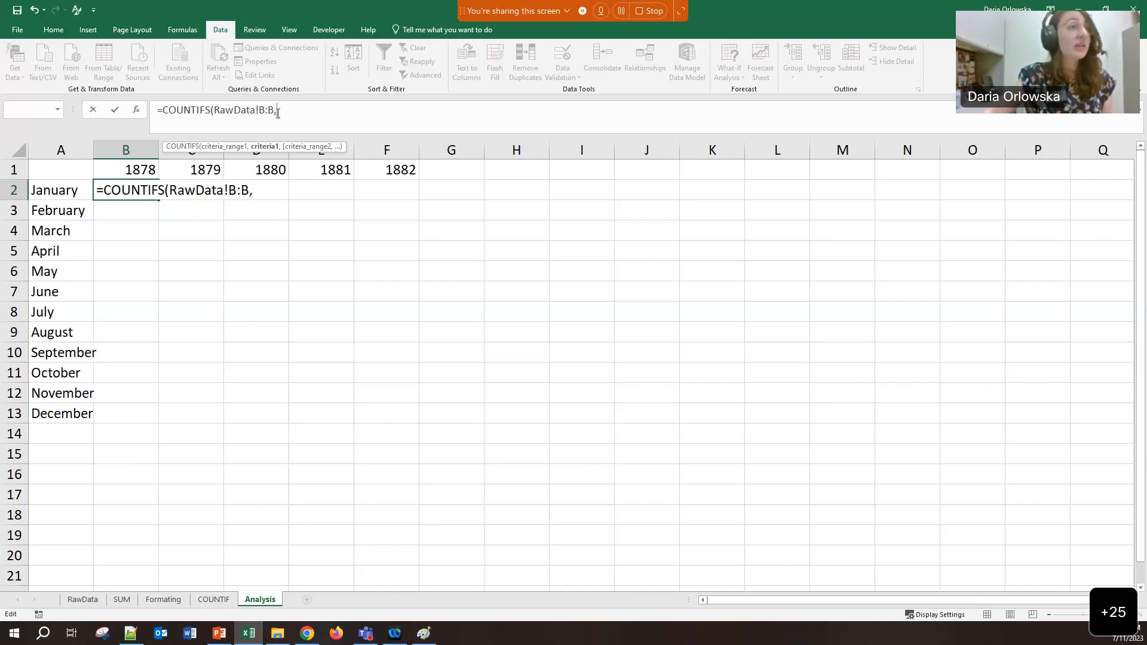
pyautogui.click(70, 192)
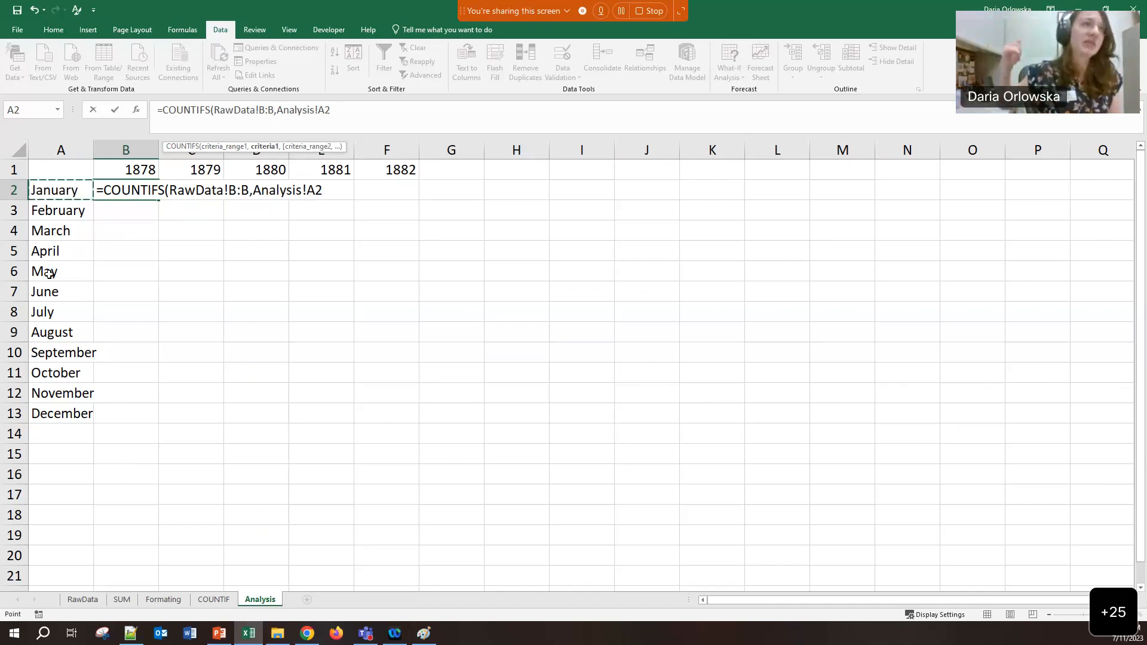
pyautogui.write(',')
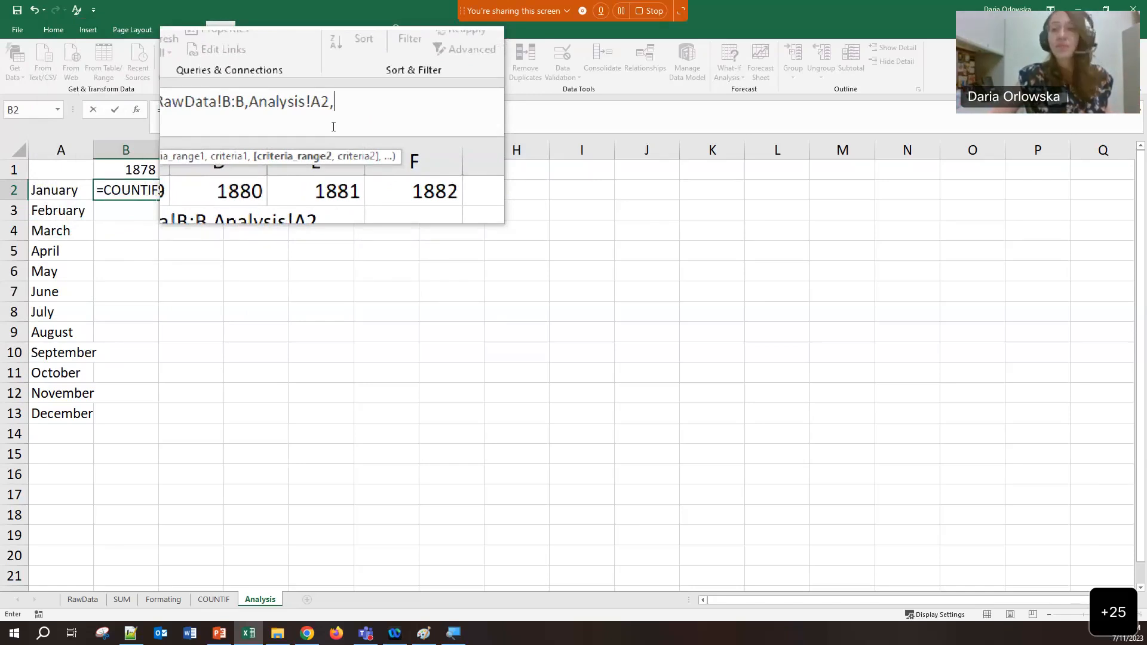
pyautogui.click(92, 602)
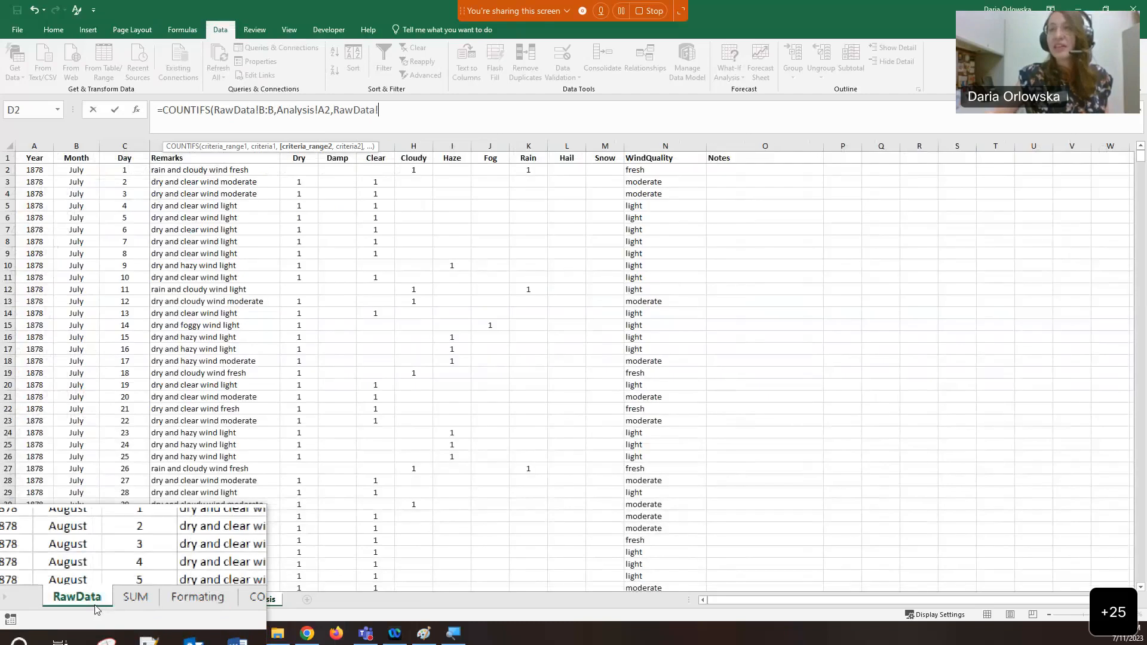
# Add RawData!A:A with Analysis!B1 (1878) as the year pair, then begin a third RawData range
pyautogui.click(34, 146)
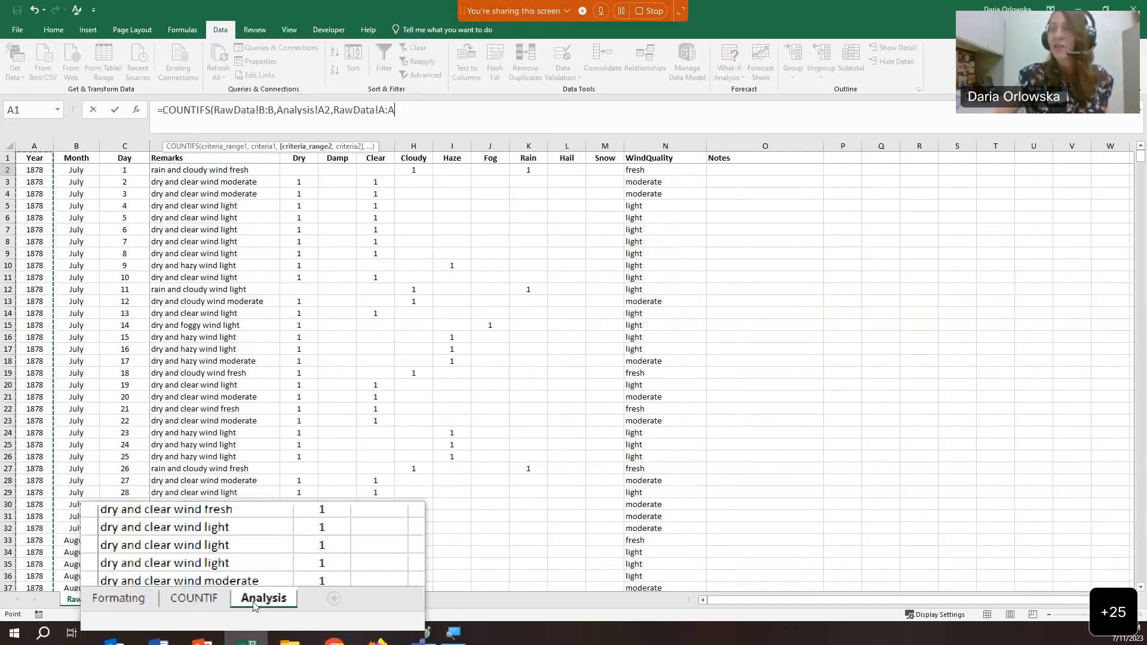
pyautogui.click(260, 599)
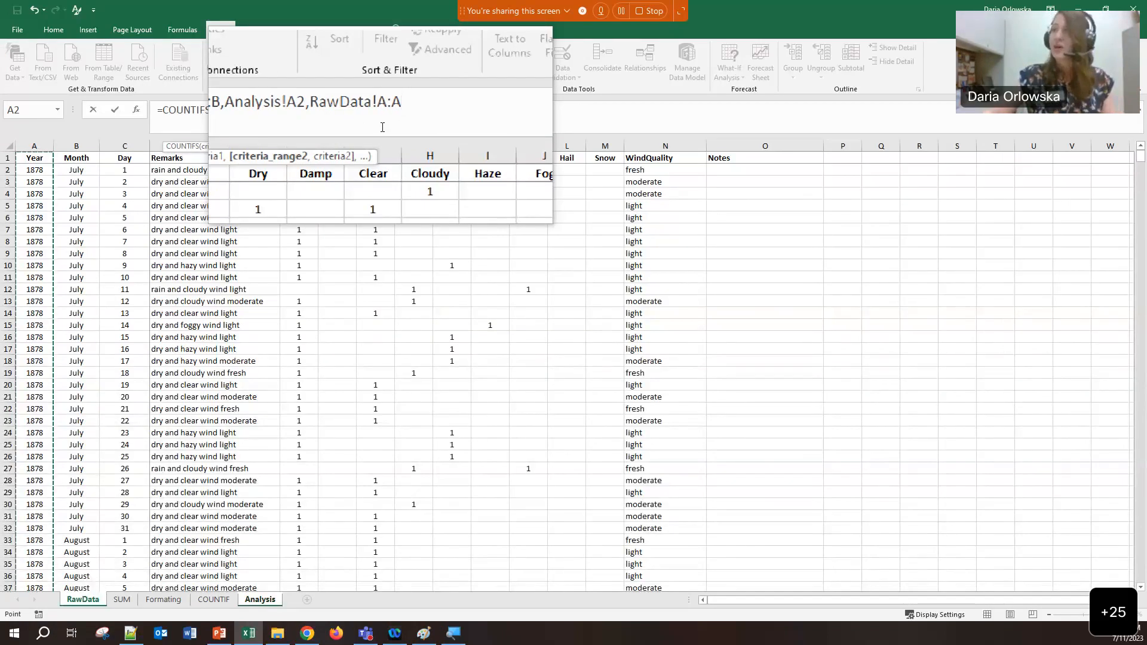
pyautogui.write(',')
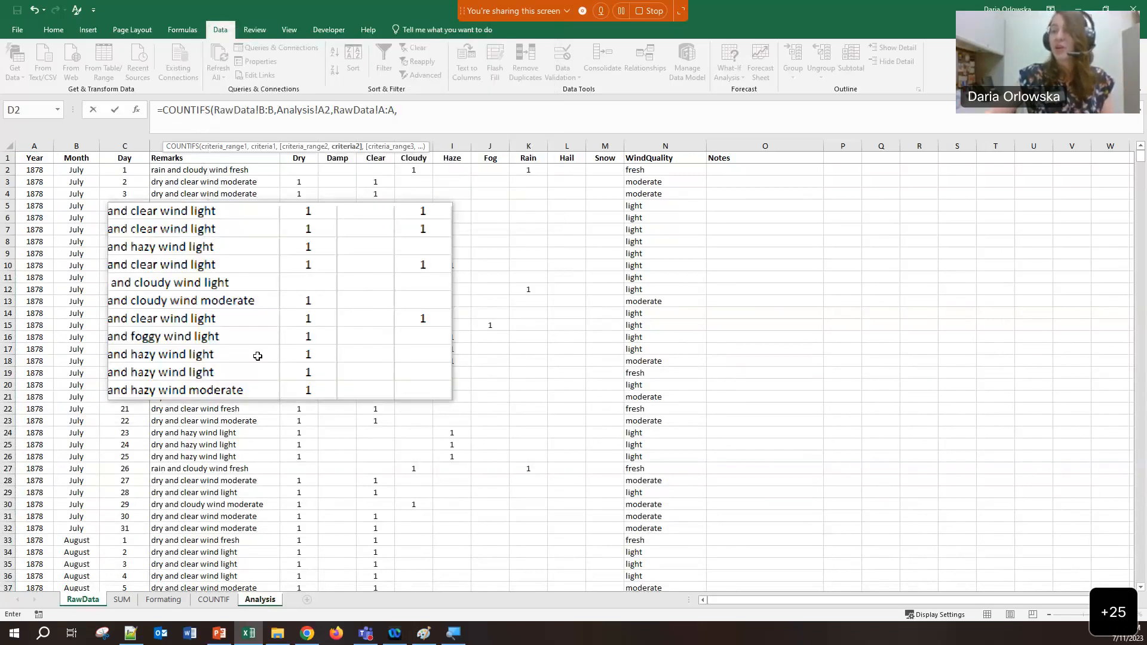
pyautogui.click(262, 600)
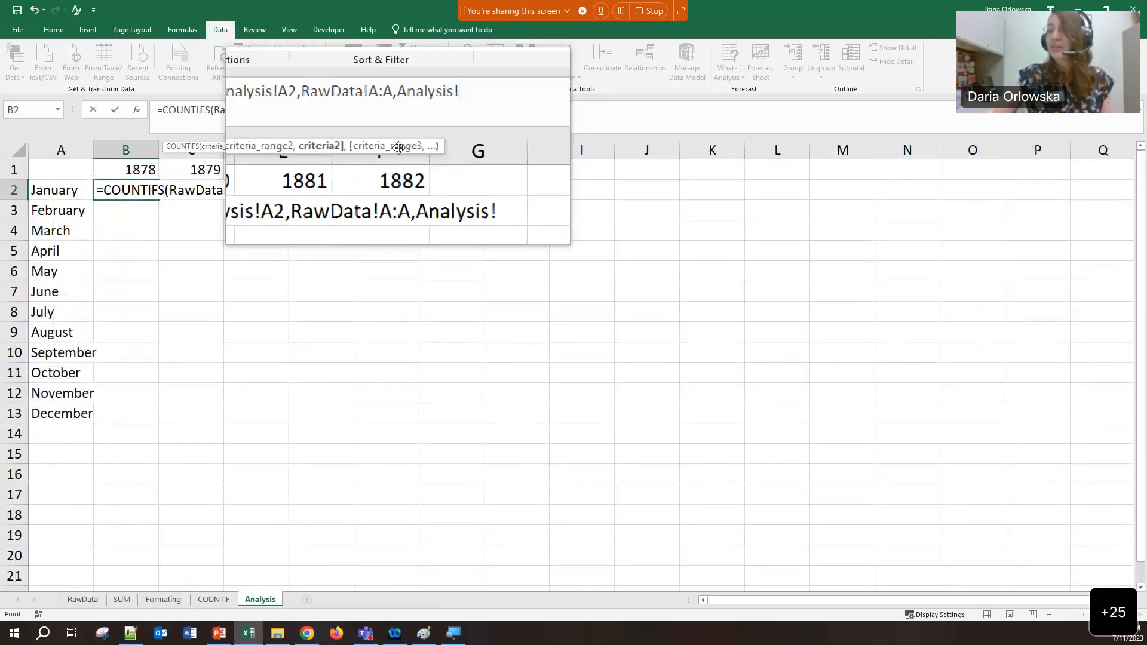
pyautogui.click(129, 172)
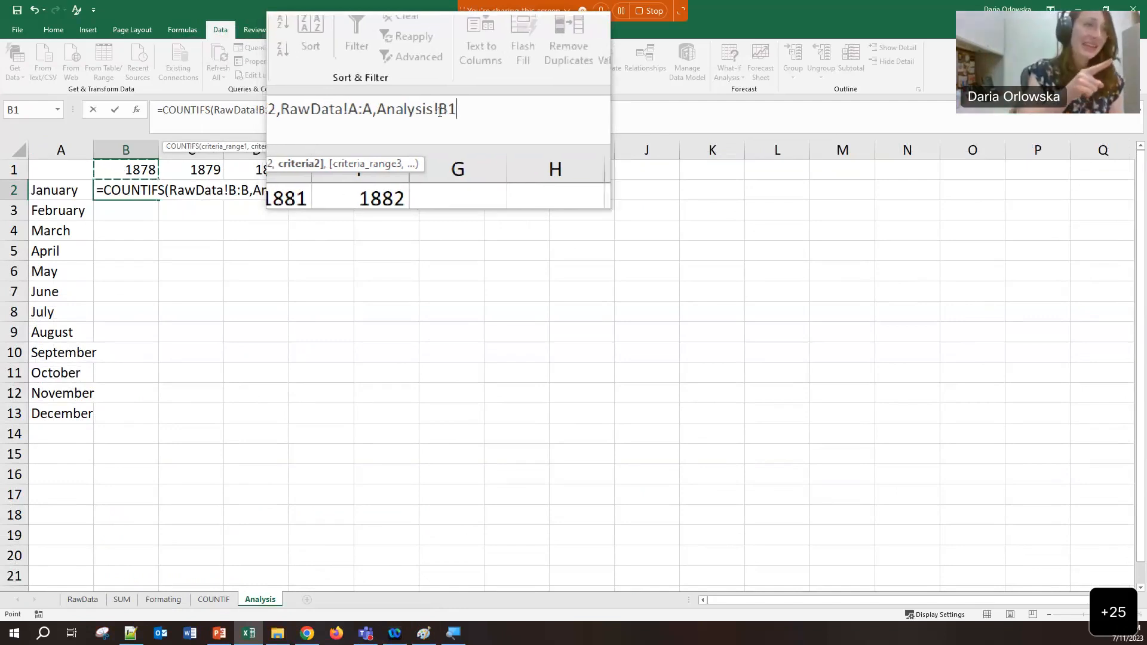
pyautogui.write(',')
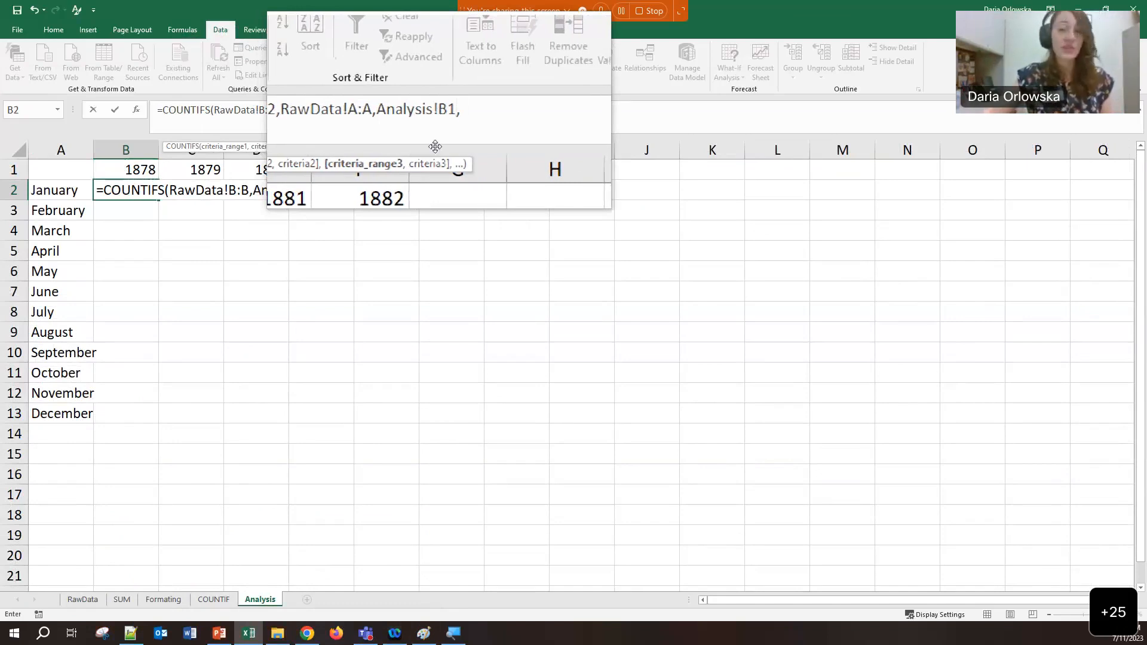
pyautogui.click(83, 600)
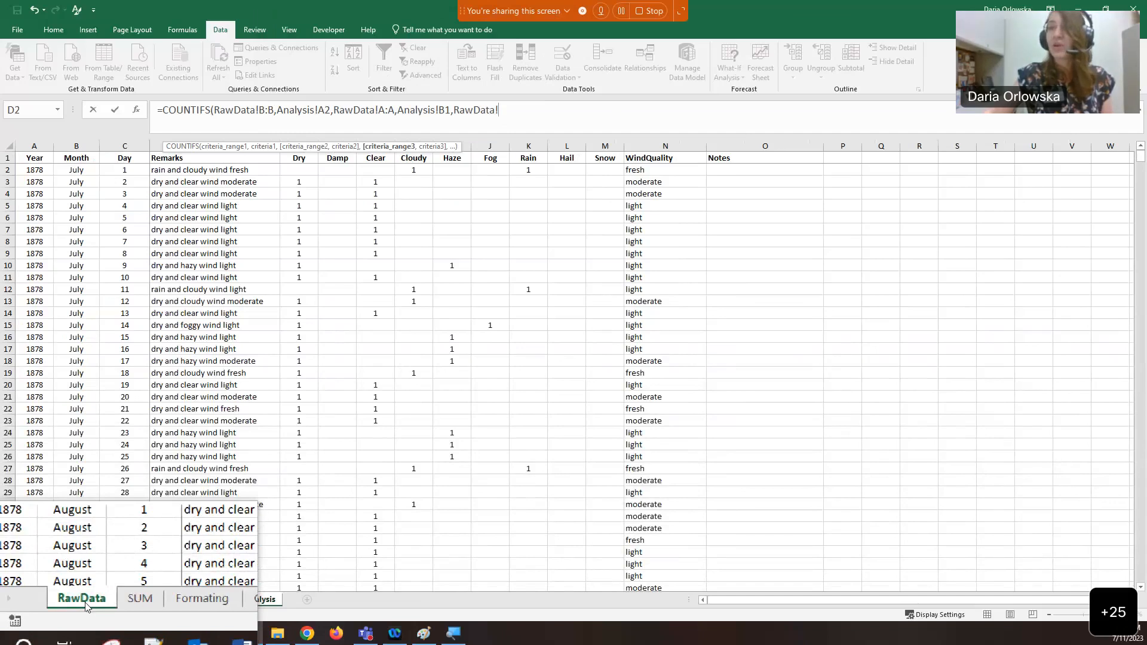
# Finish with RawData!D:D,"*snow*" and enter the formula, giving 0 for January 1878
pyautogui.click(158, 147)
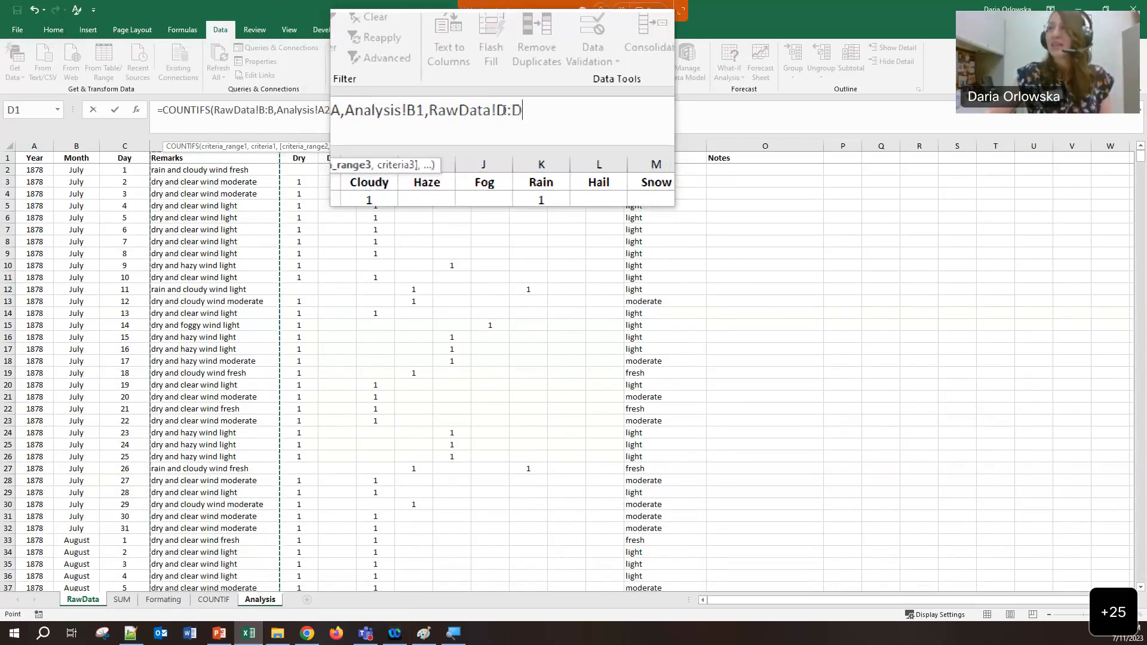
pyautogui.write(',')
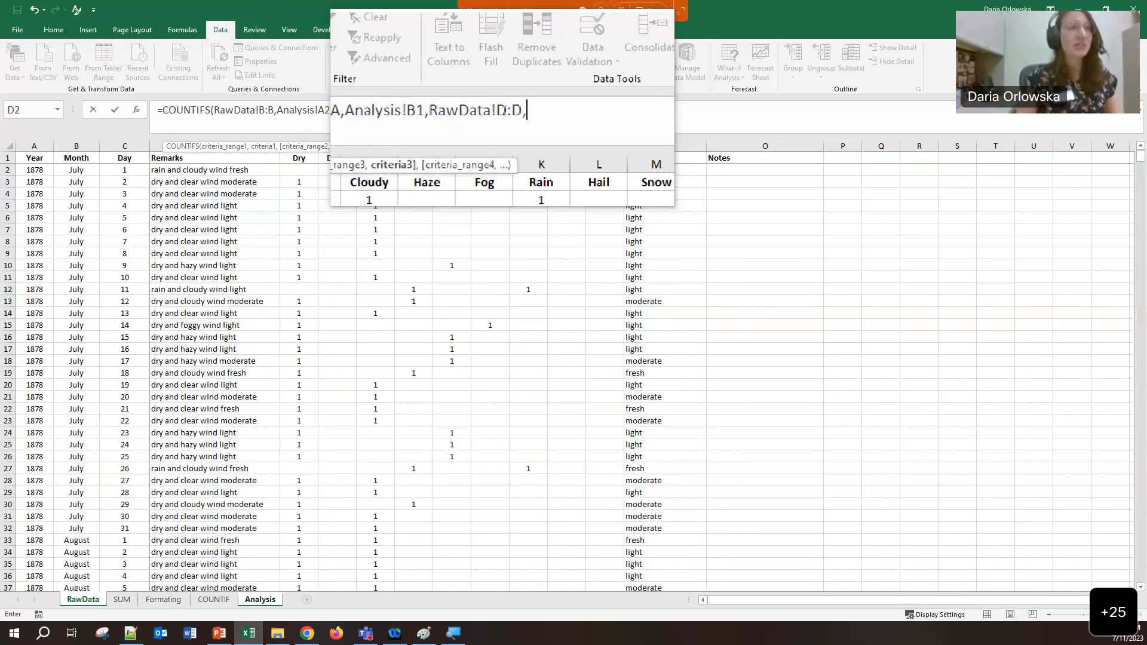
pyautogui.write('"')
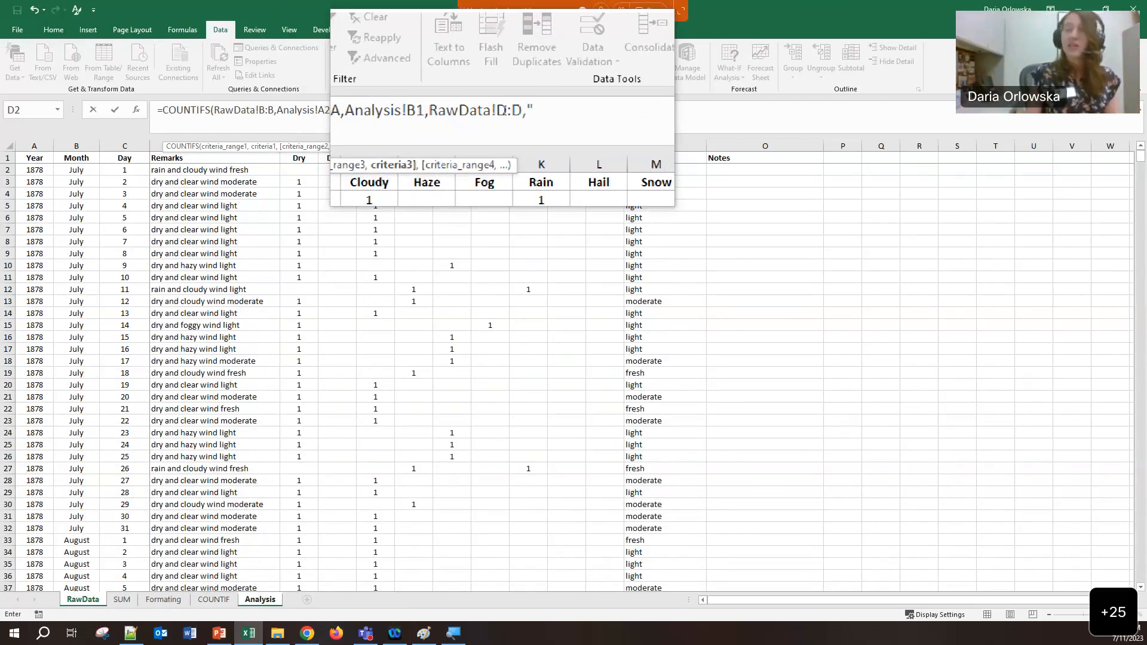
pyautogui.write('*s')
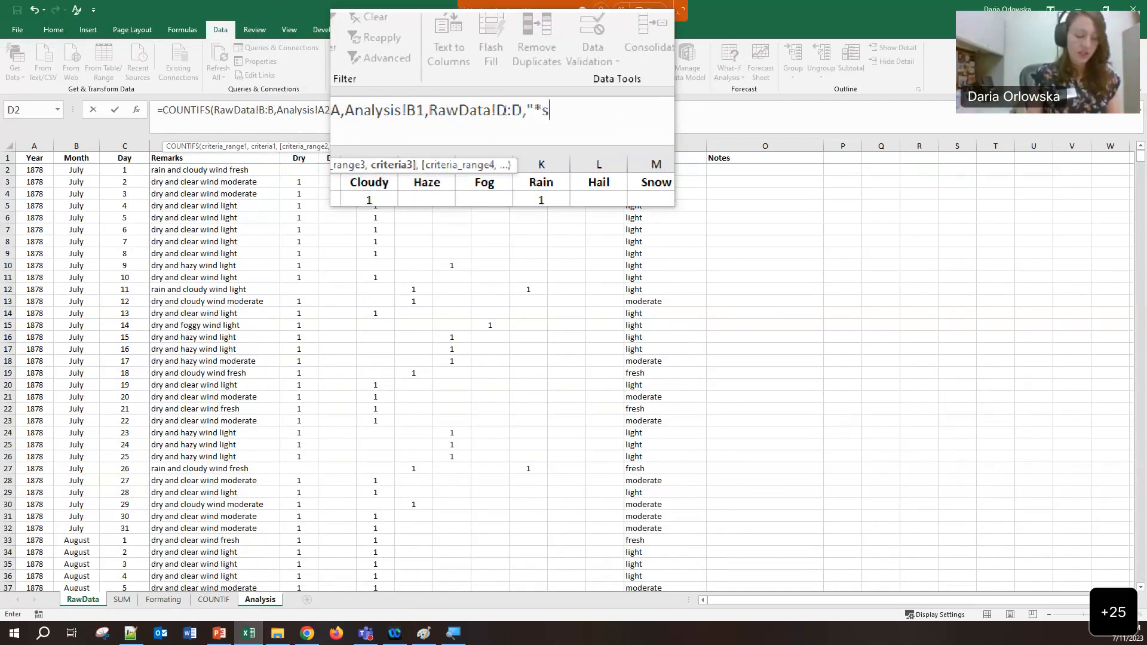
pyautogui.write('now*"')
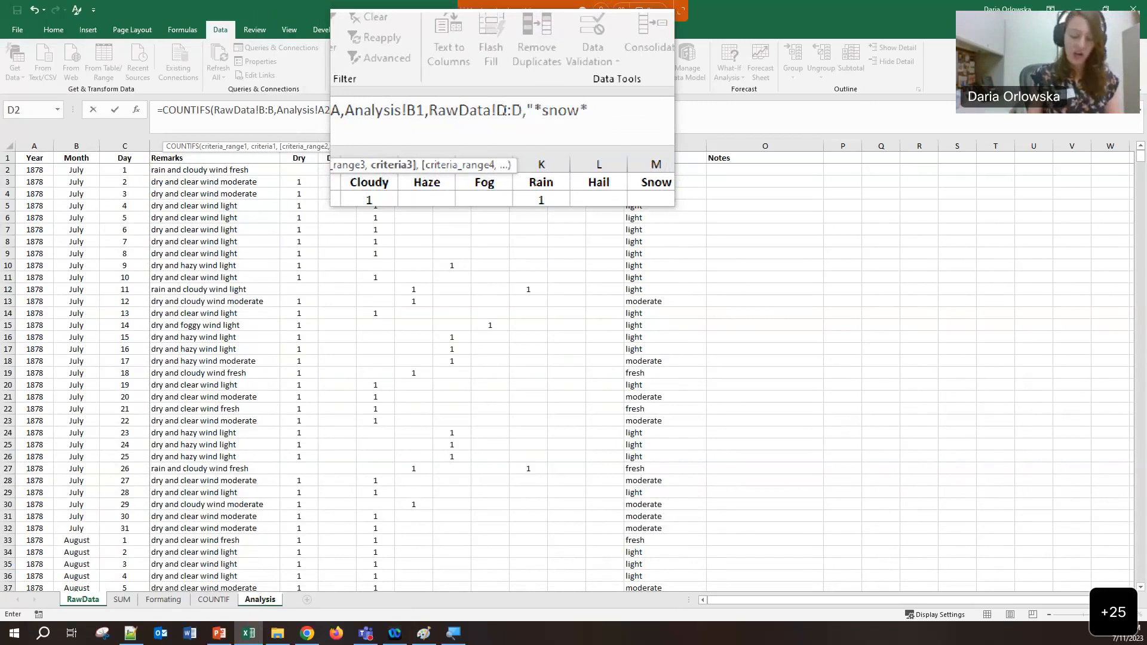
pyautogui.write(')')
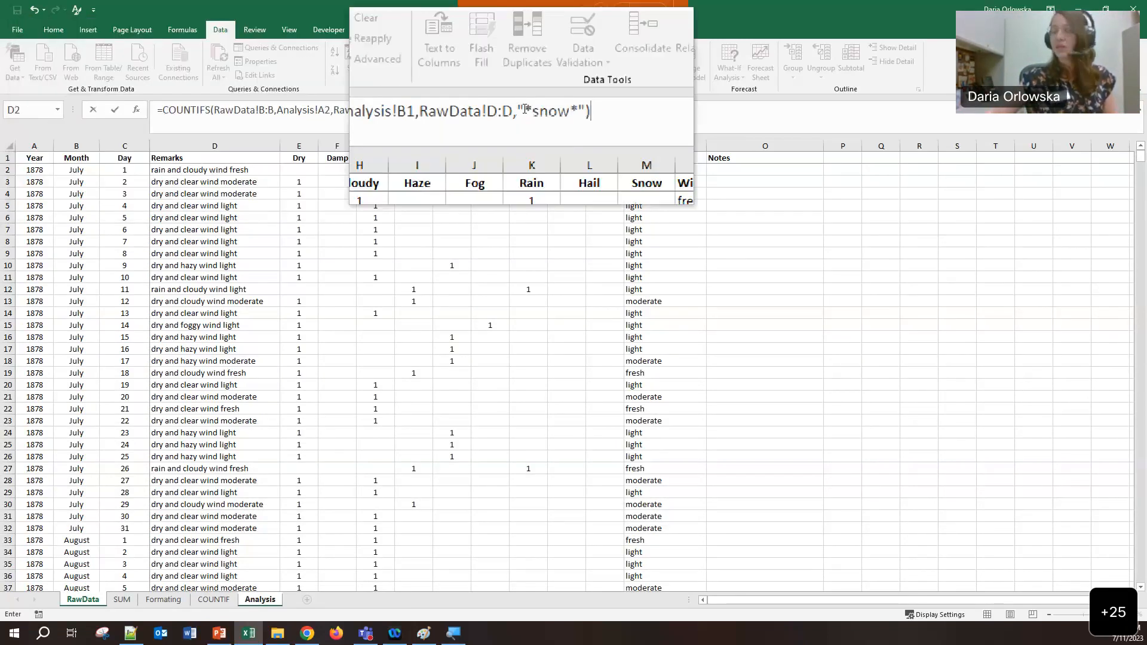
pyautogui.press('Return')
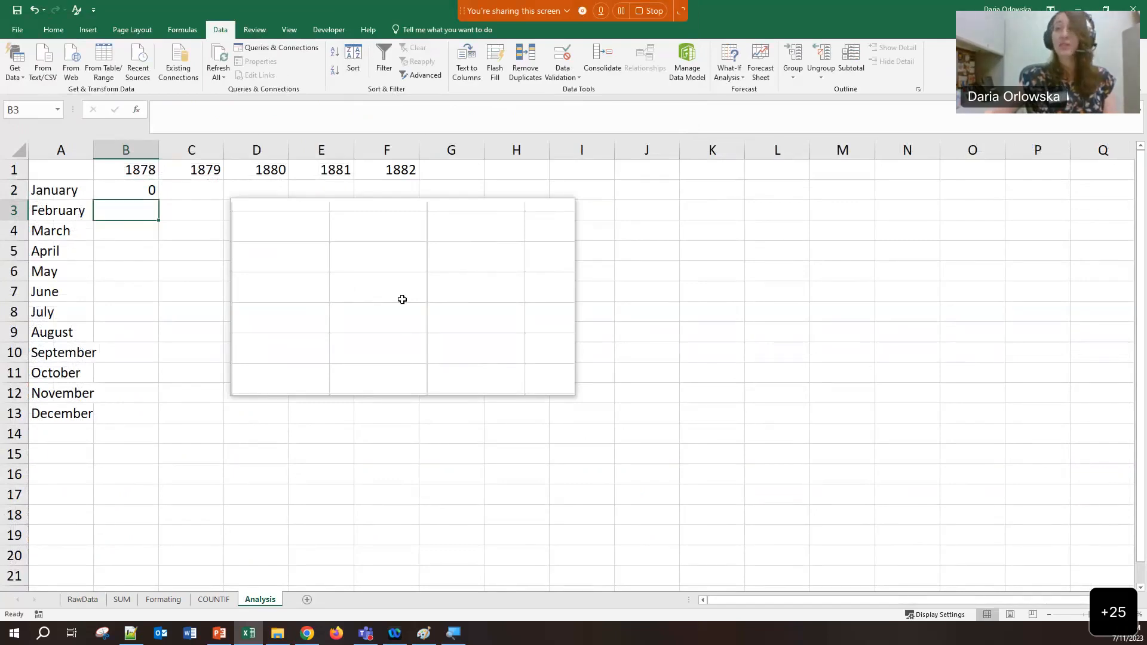
# Copy B2's COUNTIFS formula text, then fill it down from B2 through B13
pyautogui.click(139, 190)
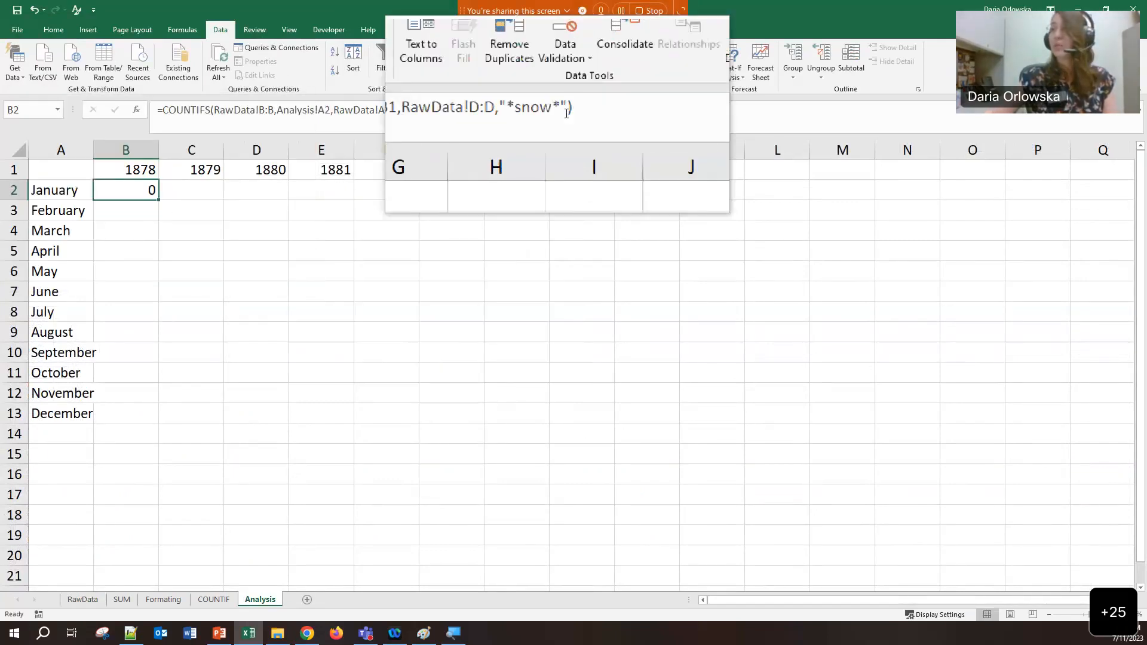
pyautogui.moveTo(568, 113); pyautogui.dragTo(124, 115)
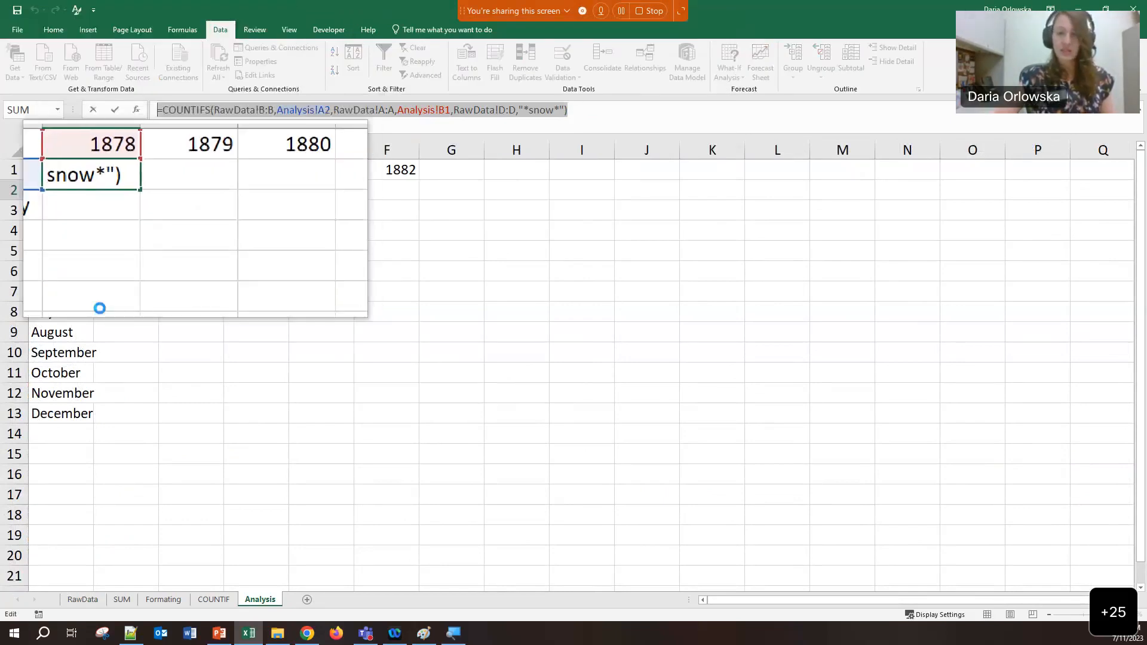
pyautogui.hotkey('ctrl', 'c')
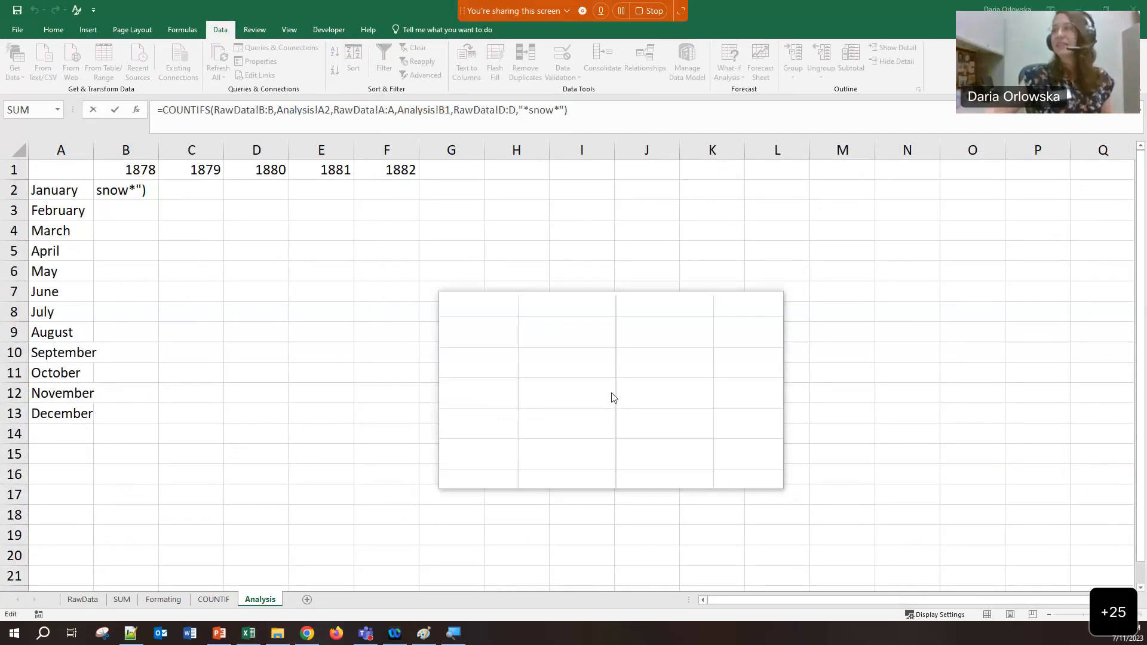
pyautogui.click(599, 114)
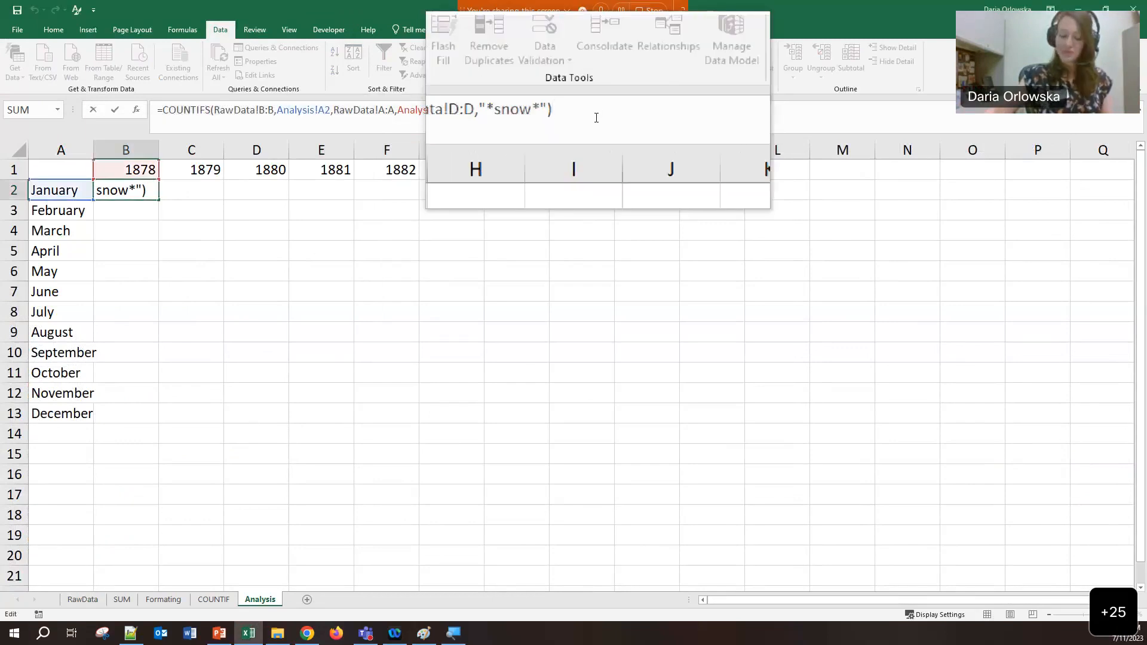
pyautogui.press('Return')
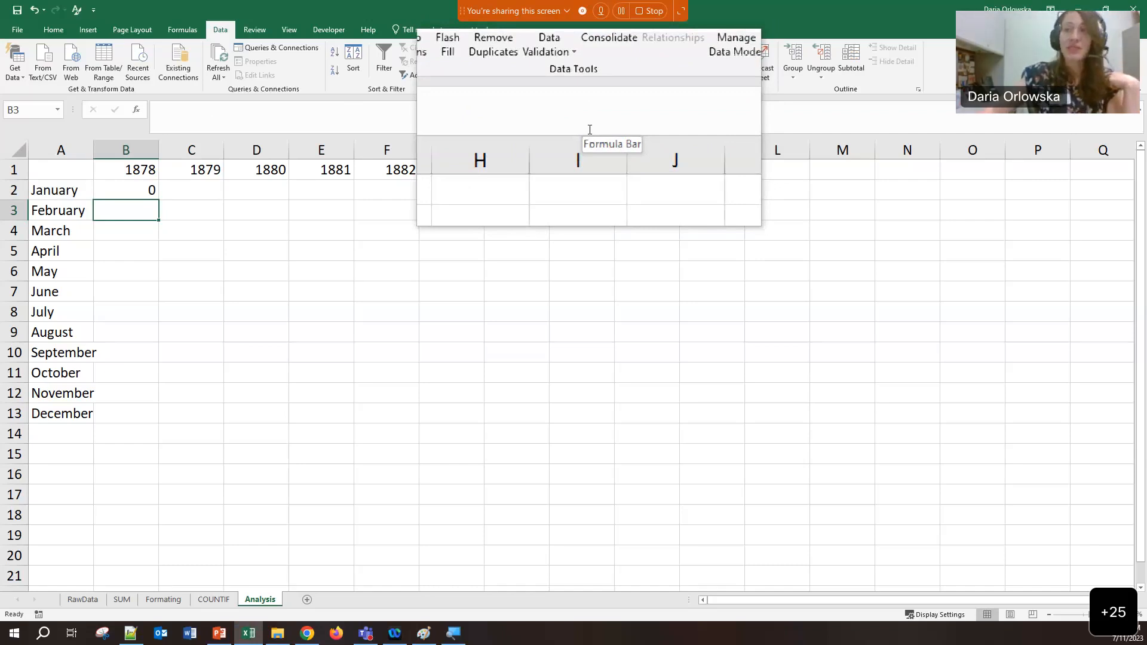
pyautogui.click(142, 190)
pyautogui.doubleClick(158, 201)
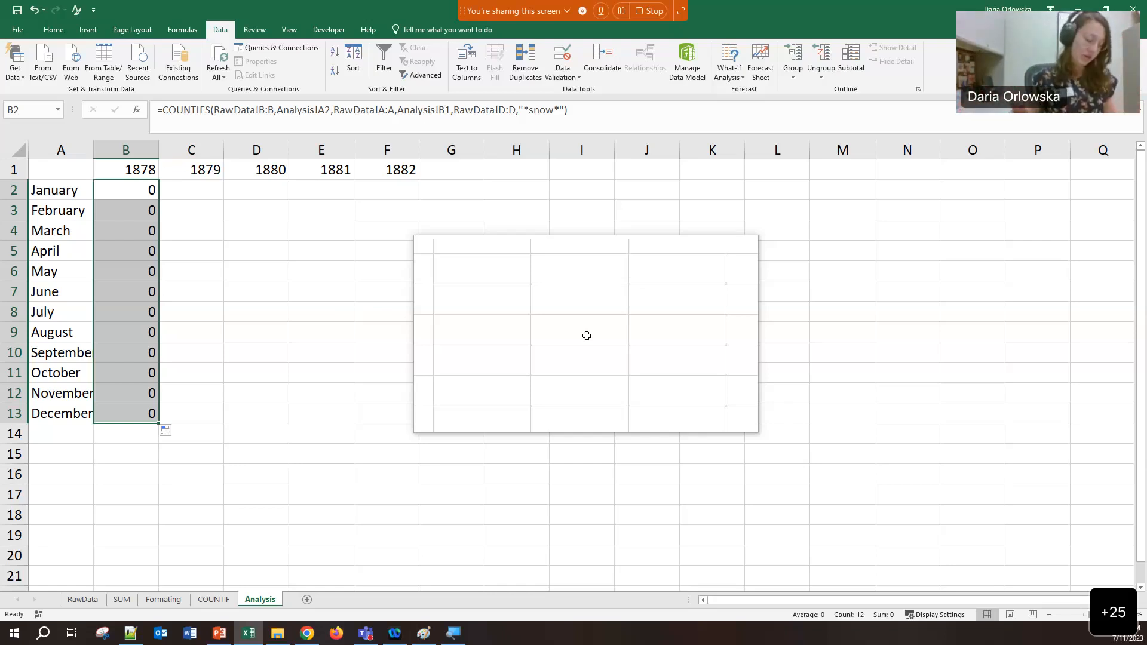
# Switch the sheet to Show Formulas with Ctrl+` and autofit column B
pyautogui.moveTo(587, 336); pyautogui.dragTo(390, 292)
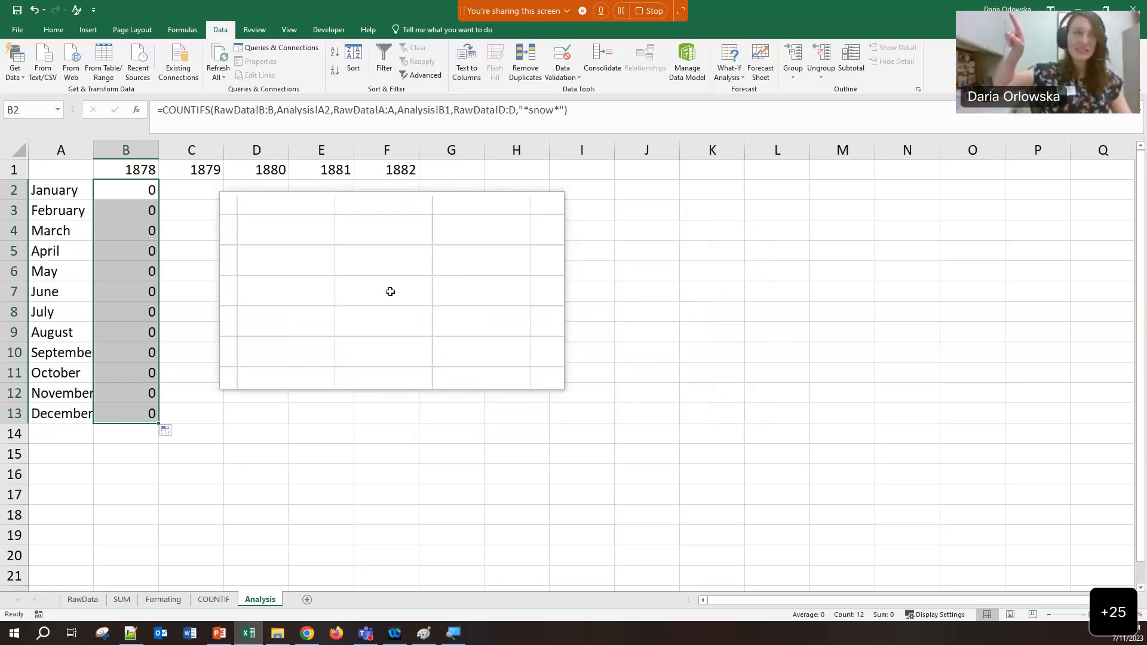
pyautogui.hotkey('ctrl', '`')
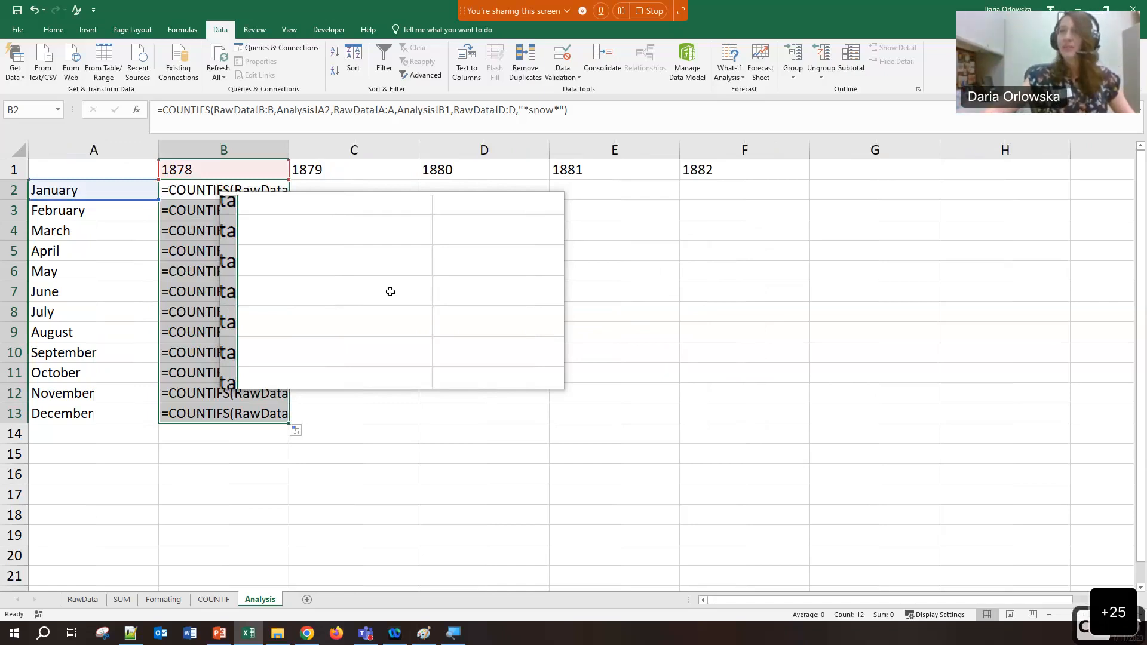
pyautogui.doubleClick(289, 149)
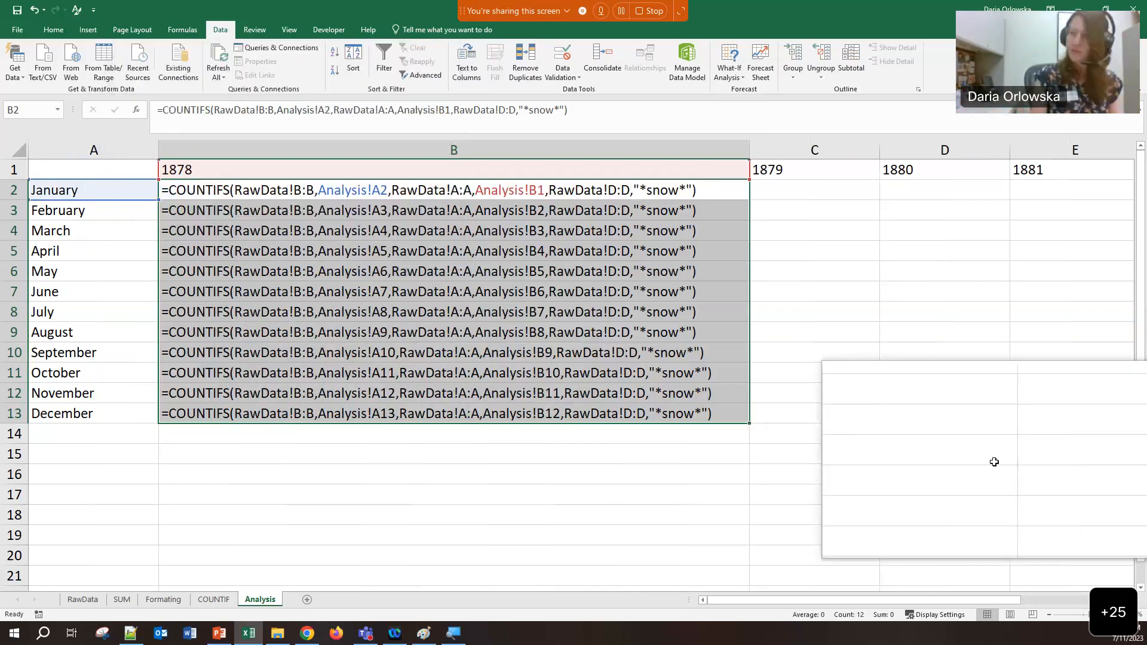
# Close the screen magnifier and inspect B2 and B3 to see the year reference drift
pyautogui.hotkey('alt', 'Tab')
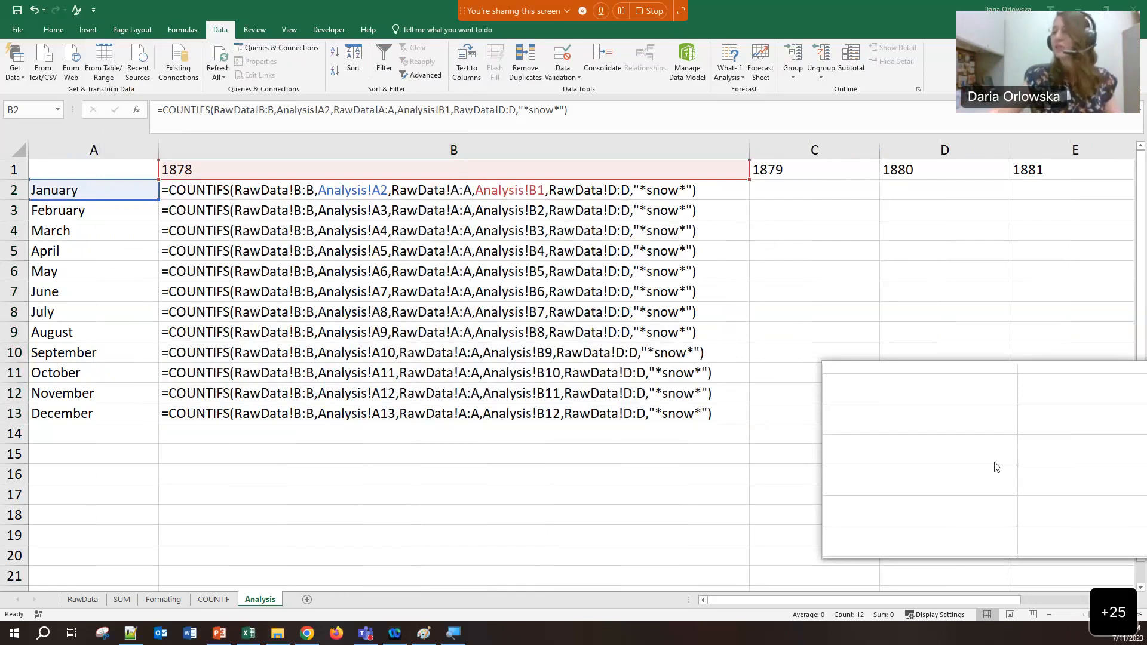
pyautogui.rightClick(453, 633)
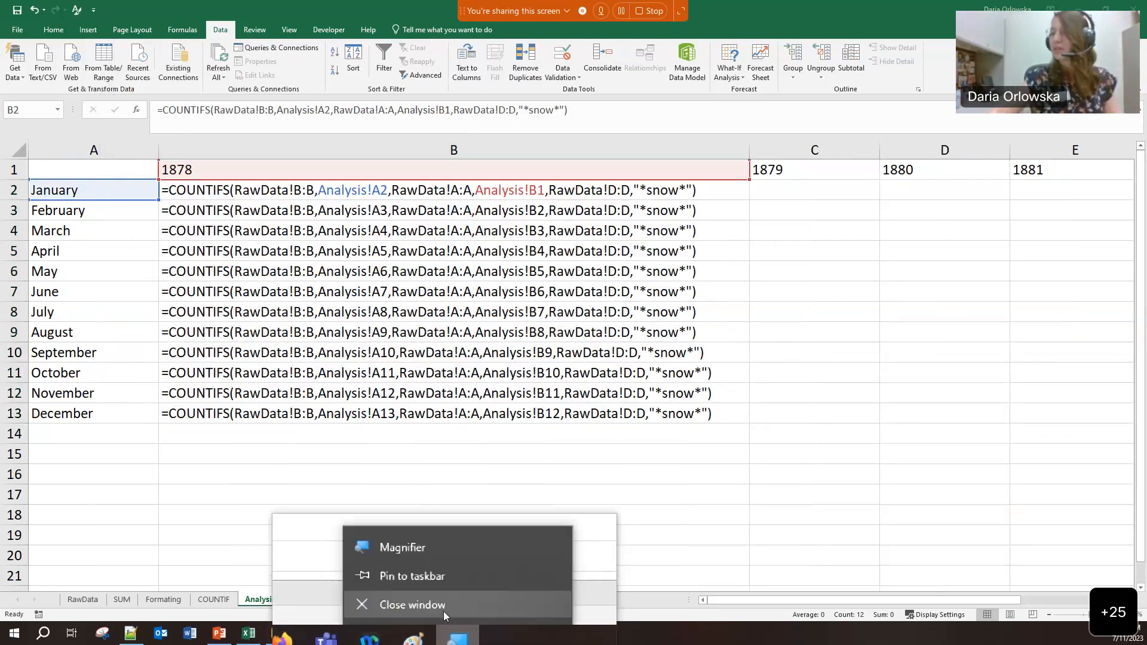
pyautogui.click(443, 612)
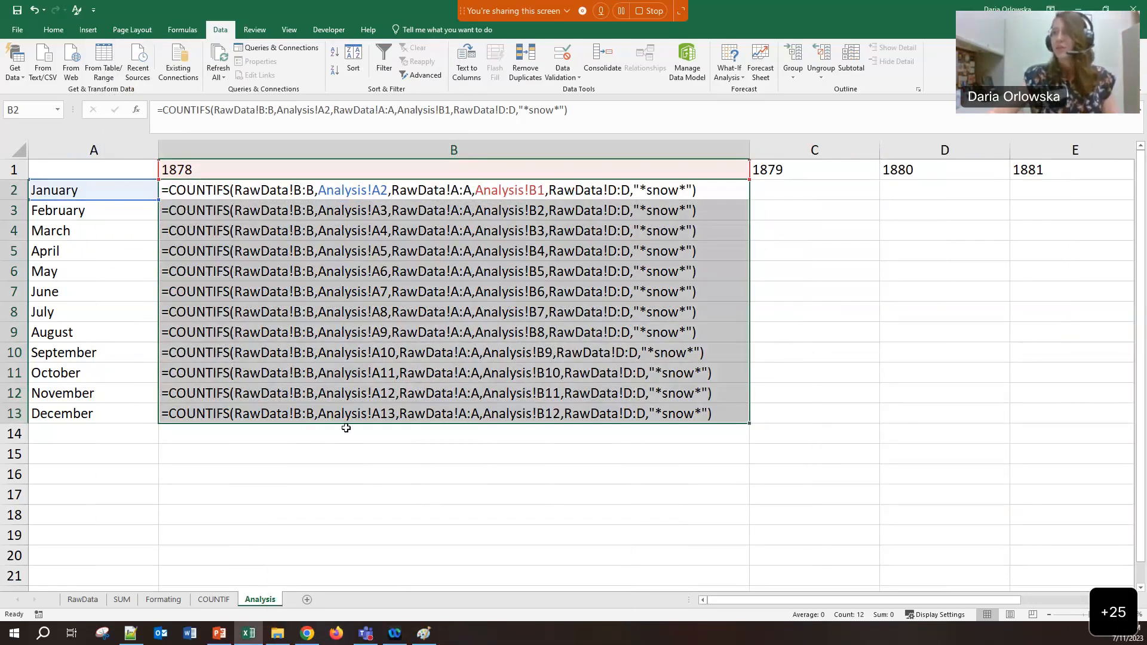
pyautogui.click(346, 428)
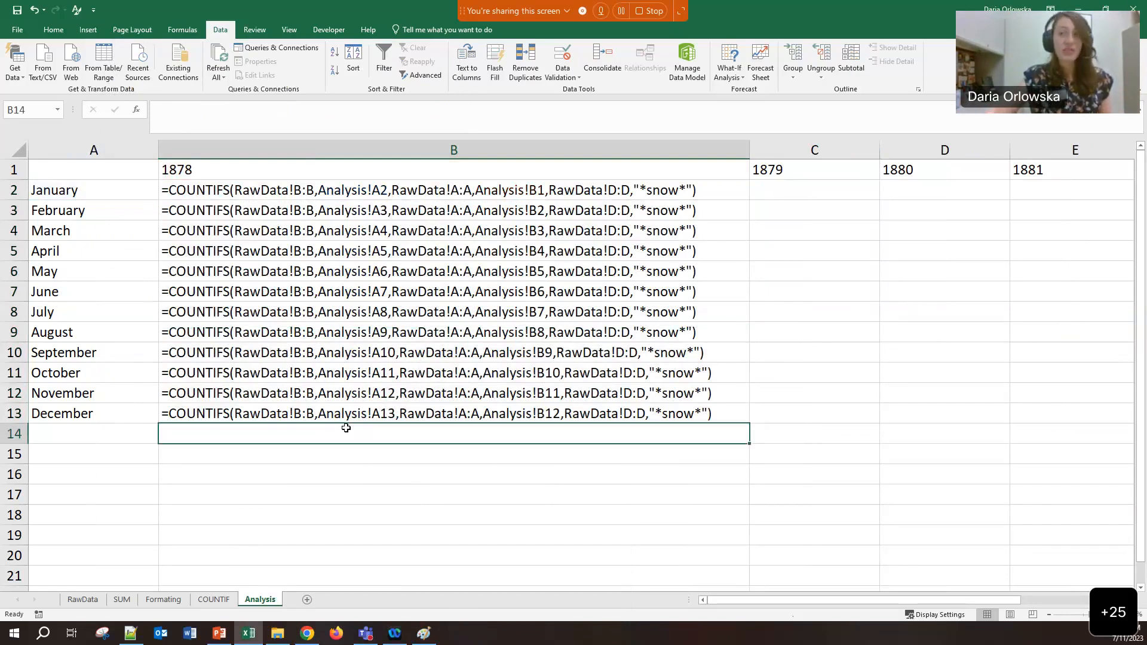
pyautogui.doubleClick(258, 195)
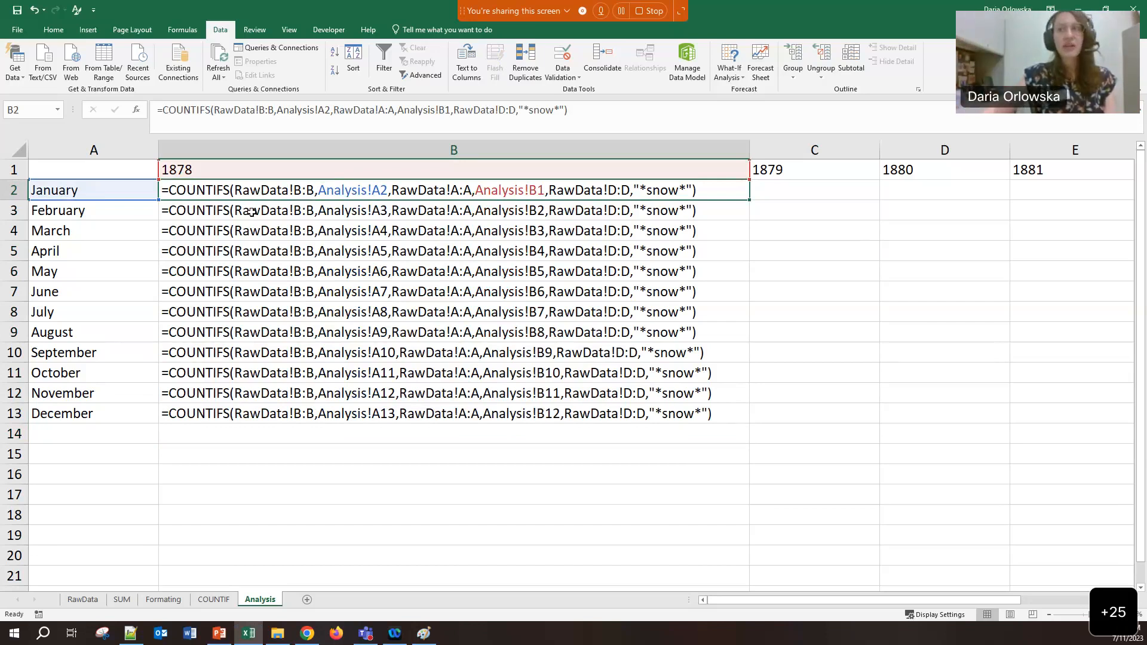
pyautogui.doubleClick(250, 211)
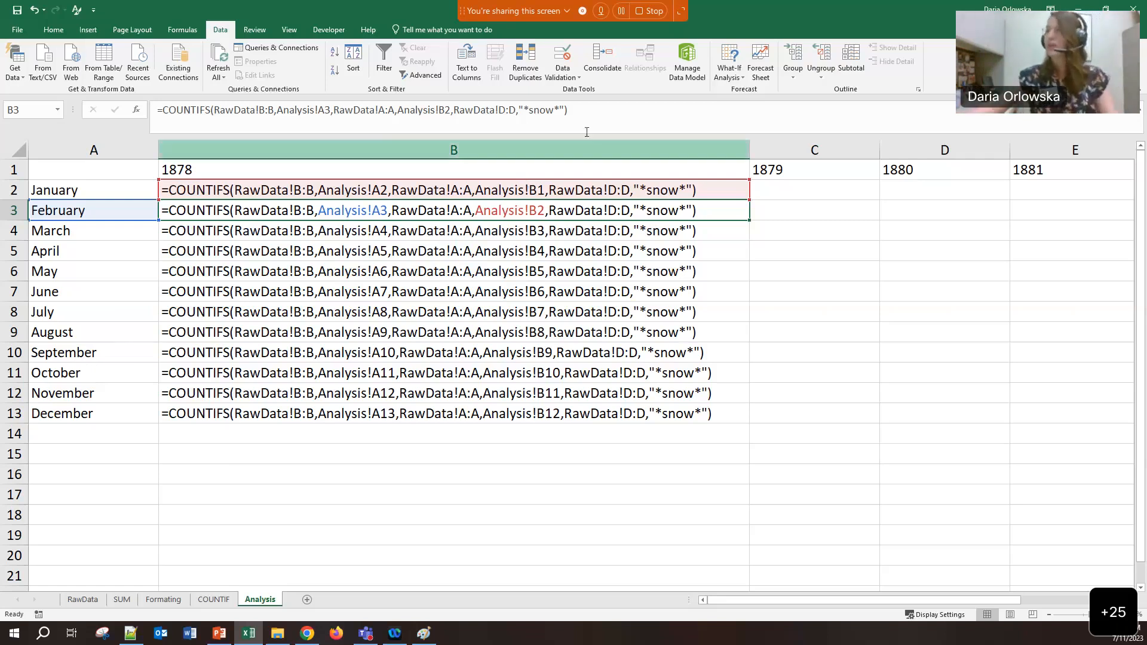
# Start a new blank Paint canvas, discarding the old COUNTIF notes without saving
pyautogui.click(424, 634)
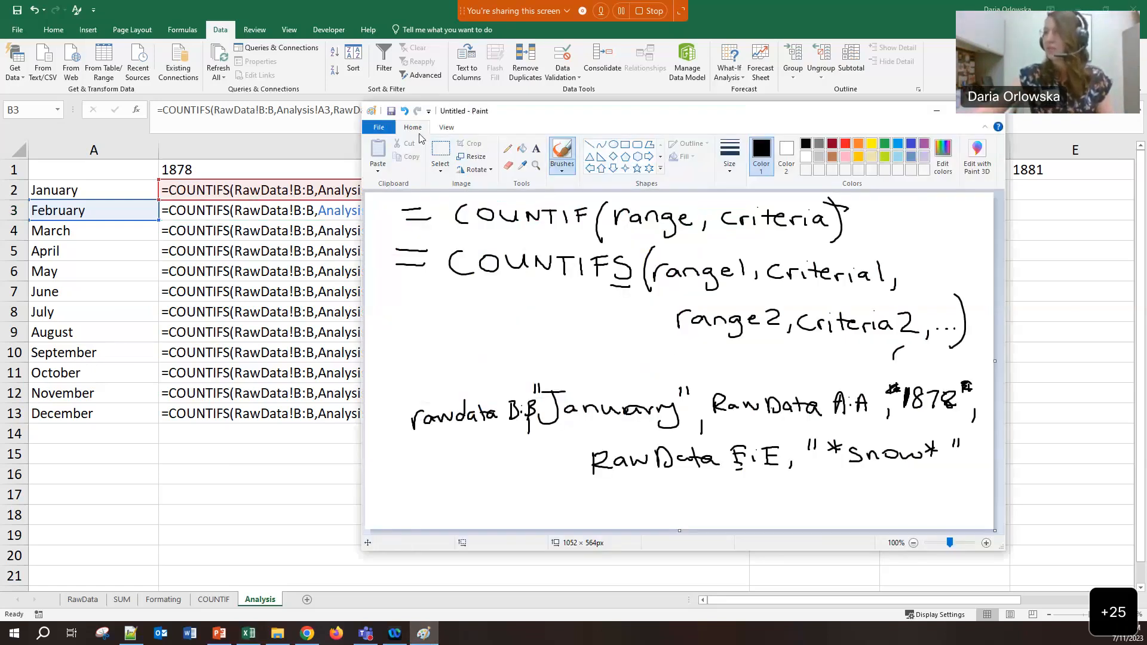
pyautogui.click(381, 131)
pyautogui.click(392, 148)
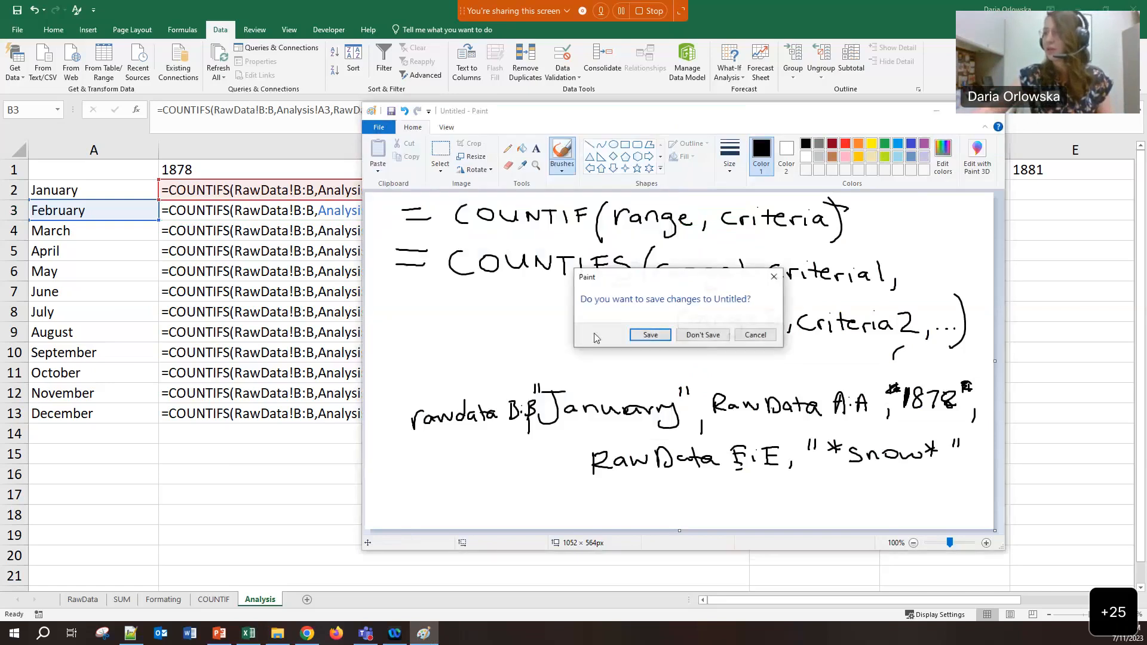
pyautogui.click(720, 335)
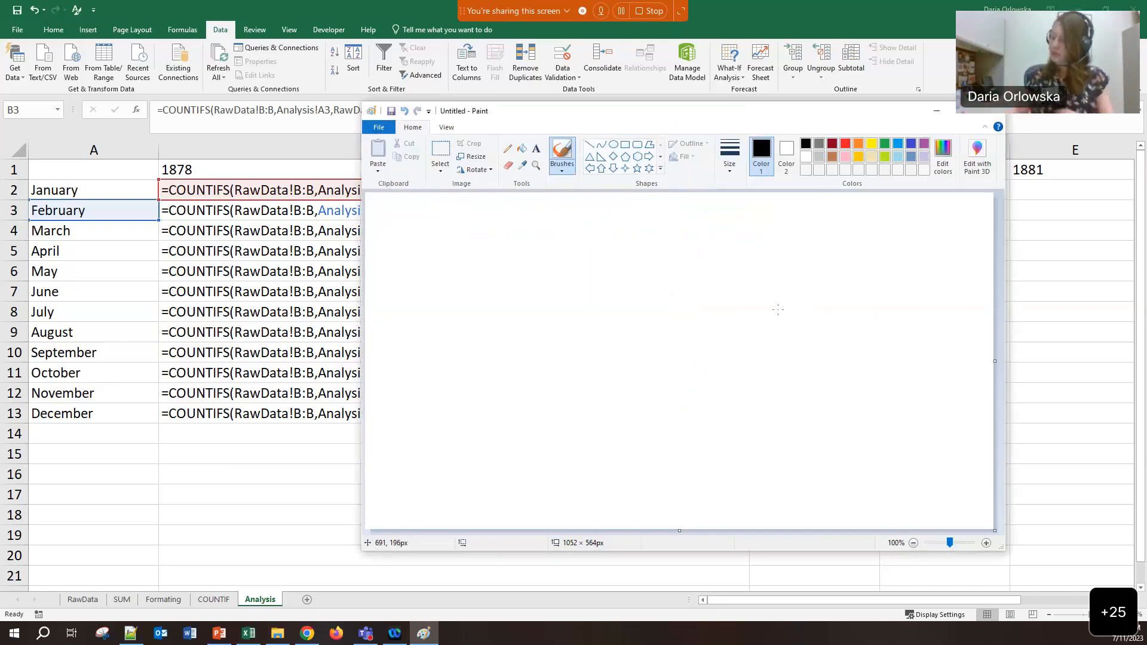
# Draw the grid lines with Jan and Feb row labels and a downward month arrow
pyautogui.moveTo(473, 229); pyautogui.dragTo(464, 480)
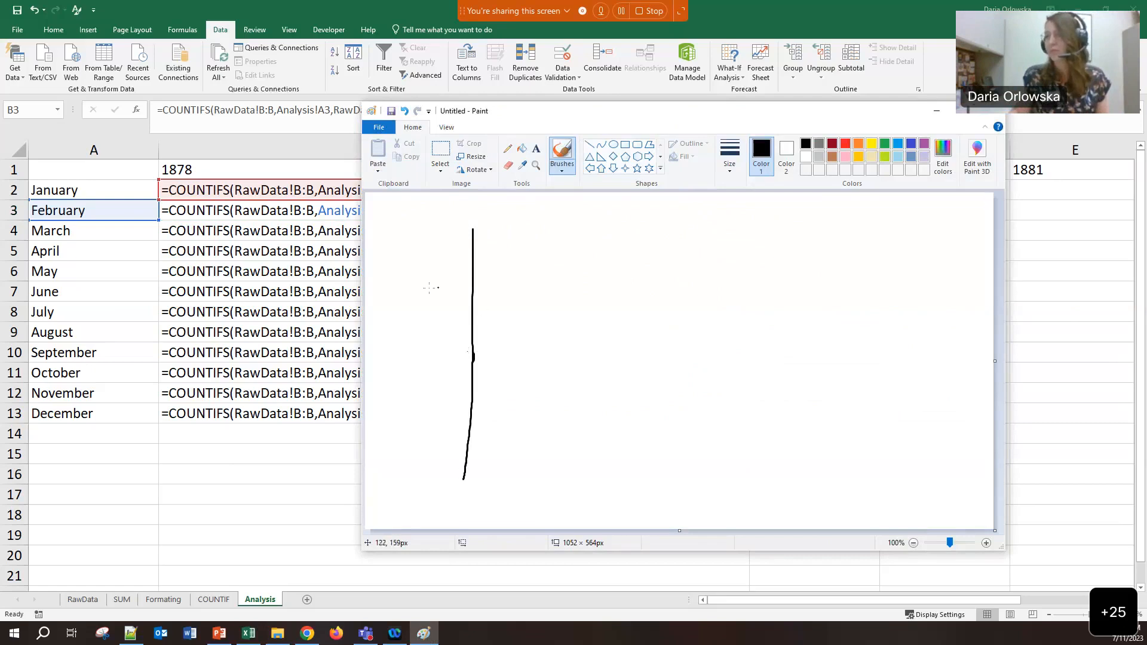
pyautogui.moveTo(390, 261); pyautogui.dragTo(809, 265)
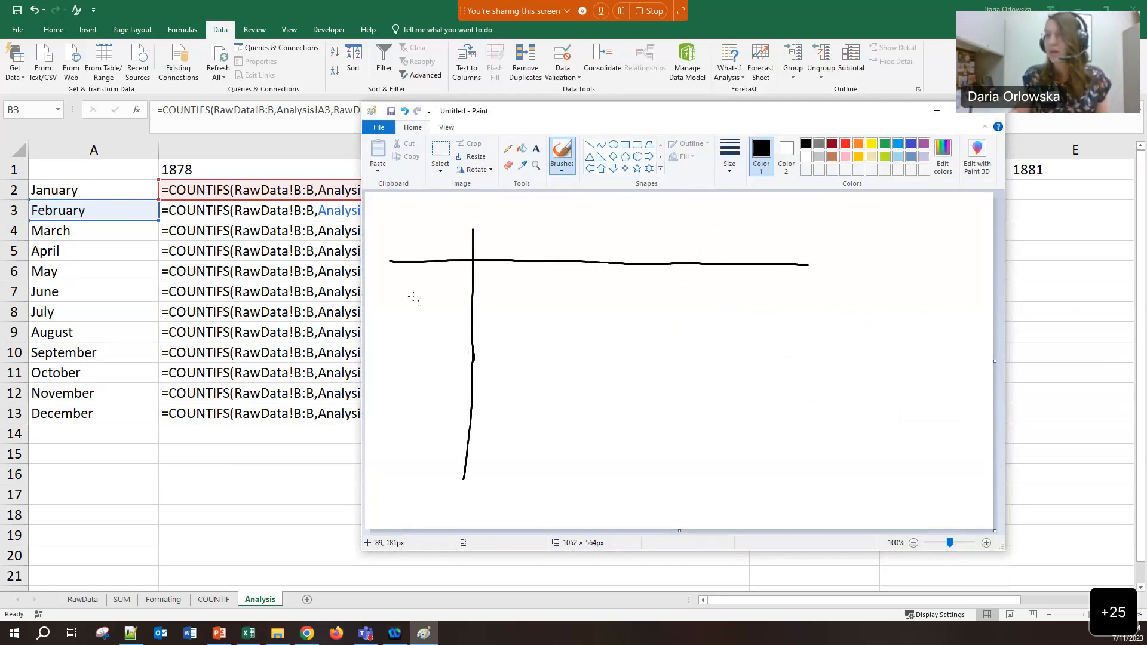
pyautogui.moveTo(408, 282)
pyautogui.mouseDown()
pyautogui.moveTo(390, 312)
pyautogui.moveTo(411, 276)
pyautogui.mouseUp()
pyautogui.moveTo(422, 295); pyautogui.dragTo(445, 304)
pyautogui.moveTo(392, 344); pyautogui.dragTo(398, 365)
pyautogui.moveTo(392, 340); pyautogui.dragTo(407, 345)
pyautogui.moveTo(411, 349)
pyautogui.mouseDown()
pyautogui.moveTo(442, 354)
pyautogui.moveTo(413, 461)
pyautogui.mouseUp()
pyautogui.moveTo(402, 433)
pyautogui.mouseDown()
pyautogui.moveTo(412, 461)
pyautogui.moveTo(434, 447)
pyautogui.mouseUp()
# Write 1878 and 1879 year headings and box the January 1878 cell with a down arrow
pyautogui.moveTo(502, 231); pyautogui.dragTo(506, 259)
pyautogui.moveTo(525, 227)
pyautogui.mouseDown()
pyautogui.moveTo(517, 239)
pyautogui.moveTo(526, 230)
pyautogui.mouseUp()
pyautogui.moveTo(530, 235); pyautogui.dragTo(540, 257)
pyautogui.moveTo(562, 233); pyautogui.dragTo(592, 260)
pyautogui.moveTo(611, 237)
pyautogui.mouseDown()
pyautogui.moveTo(605, 257)
pyautogui.moveTo(645, 252)
pyautogui.mouseUp()
pyautogui.moveTo(666, 242); pyautogui.dragTo(724, 240)
pyautogui.moveTo(710, 232); pyautogui.dragTo(720, 250)
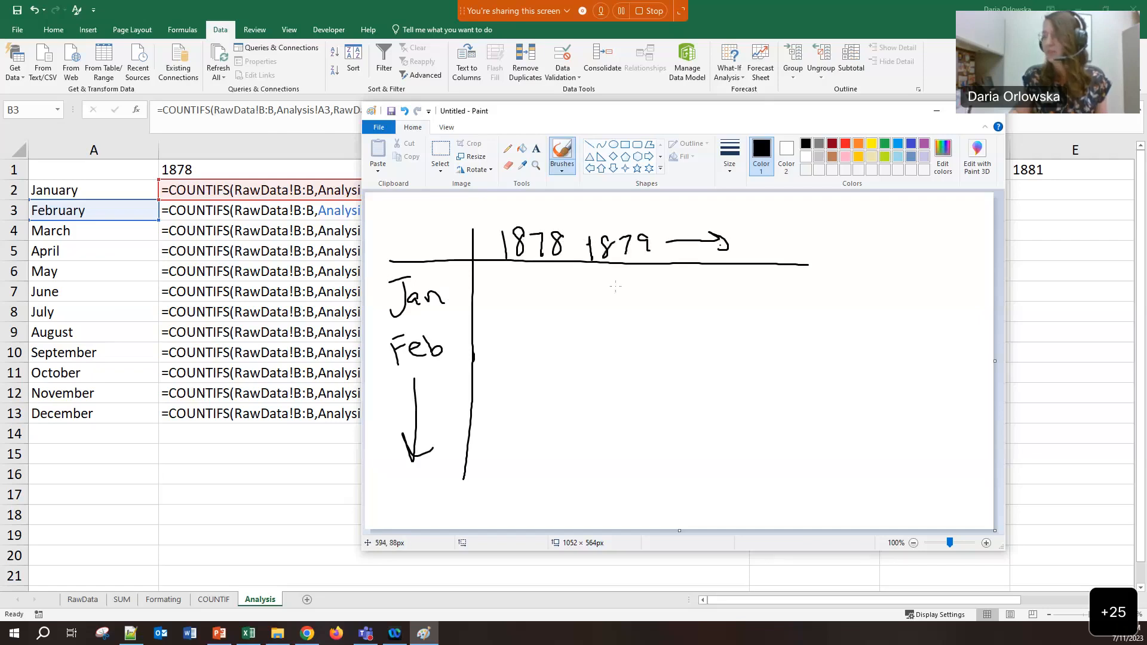
pyautogui.moveTo(492, 276)
pyautogui.mouseDown()
pyautogui.moveTo(554, 306)
pyautogui.moveTo(516, 317)
pyautogui.moveTo(499, 454)
pyautogui.mouseUp()
pyautogui.moveTo(490, 438)
pyautogui.mouseDown()
pyautogui.moveTo(499, 451)
pyautogui.moveTo(514, 441)
pyautogui.mouseUp()
# In red, circle Jan and 1878 and draw arrows down their row and column
pyautogui.click(845, 144)
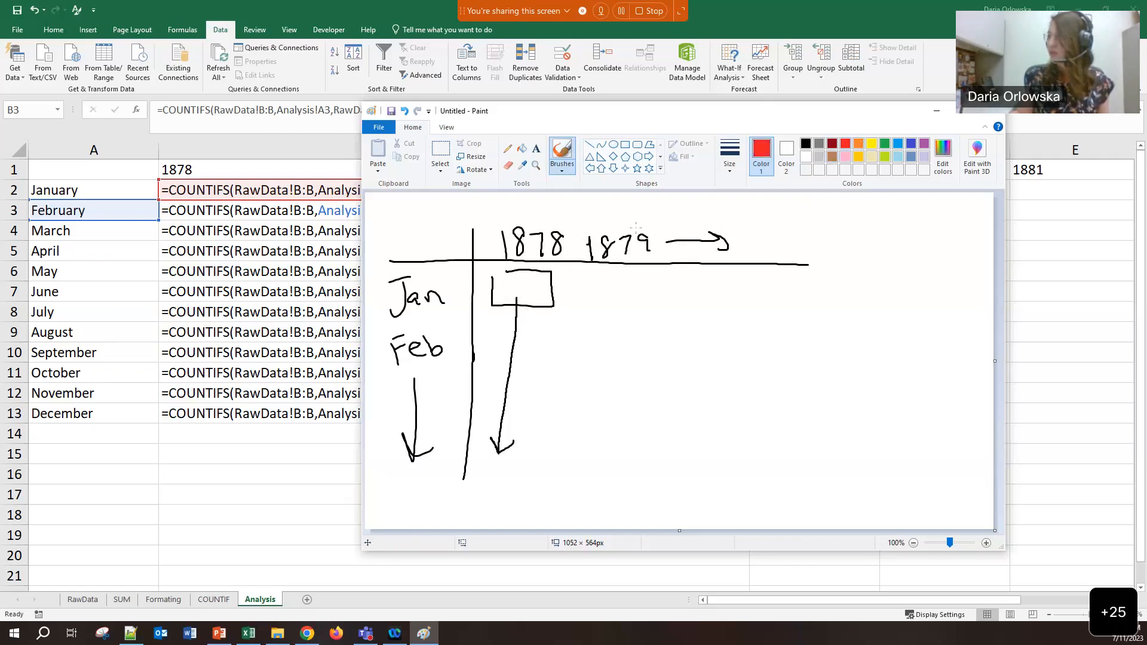
pyautogui.moveTo(455, 274)
pyautogui.mouseDown()
pyautogui.moveTo(378, 311)
pyautogui.moveTo(454, 286)
pyautogui.moveTo(435, 269)
pyautogui.mouseUp()
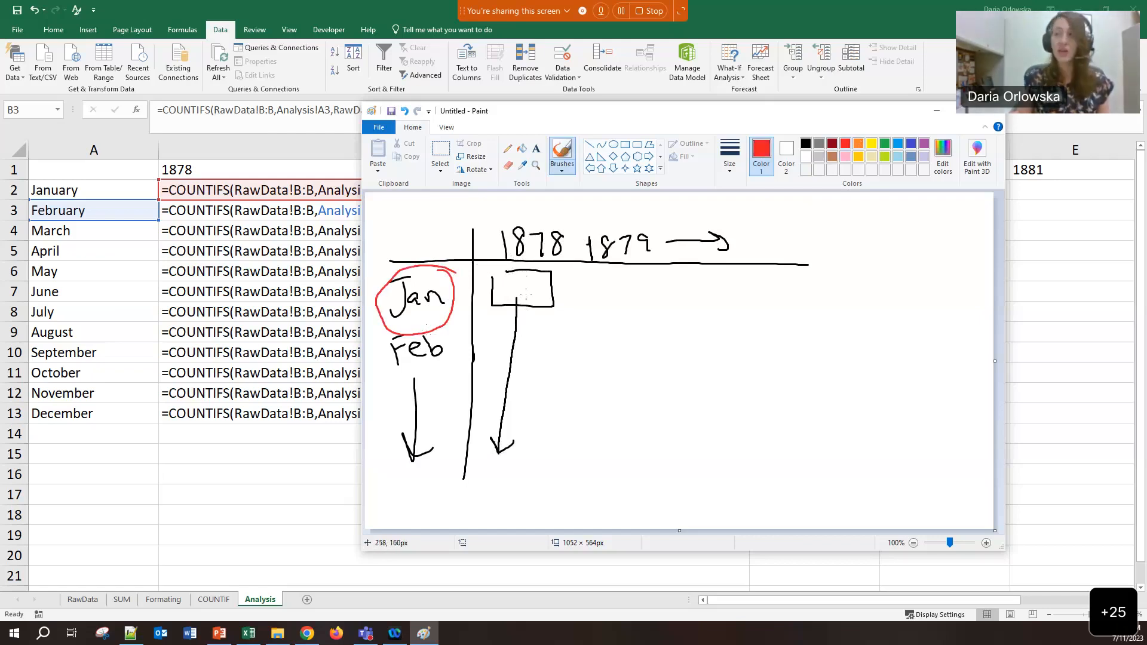
pyautogui.moveTo(452, 320); pyautogui.dragTo(438, 483)
pyautogui.moveTo(432, 468)
pyautogui.mouseDown()
pyautogui.moveTo(438, 483)
pyautogui.moveTo(449, 466)
pyautogui.mouseUp()
pyautogui.moveTo(568, 220)
pyautogui.mouseDown()
pyautogui.moveTo(501, 238)
pyautogui.moveTo(565, 263)
pyautogui.moveTo(533, 464)
pyautogui.mouseUp()
pyautogui.moveTo(527, 441)
pyautogui.mouseDown()
pyautogui.moveTo(533, 465)
pyautogui.moveTo(553, 439)
pyautogui.mouseUp()
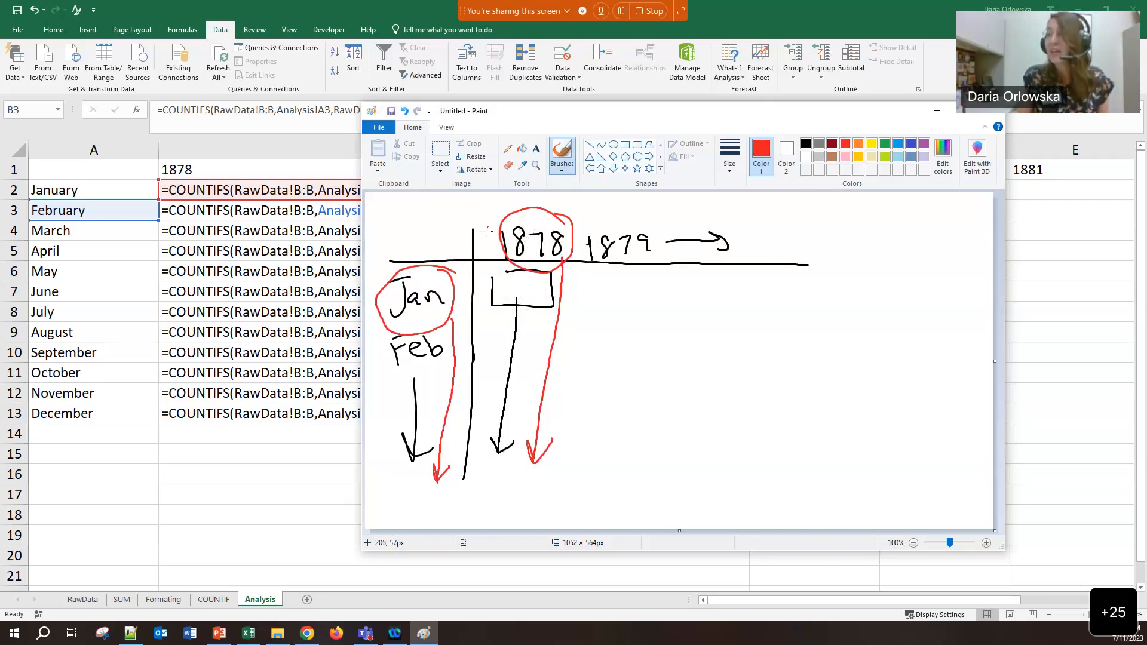
# Label the circled 1878 as B1 and write a red dollar sign and B2
pyautogui.moveTo(483, 196)
pyautogui.mouseDown()
pyautogui.moveTo(485, 220)
pyautogui.moveTo(514, 209)
pyautogui.mouseUp()
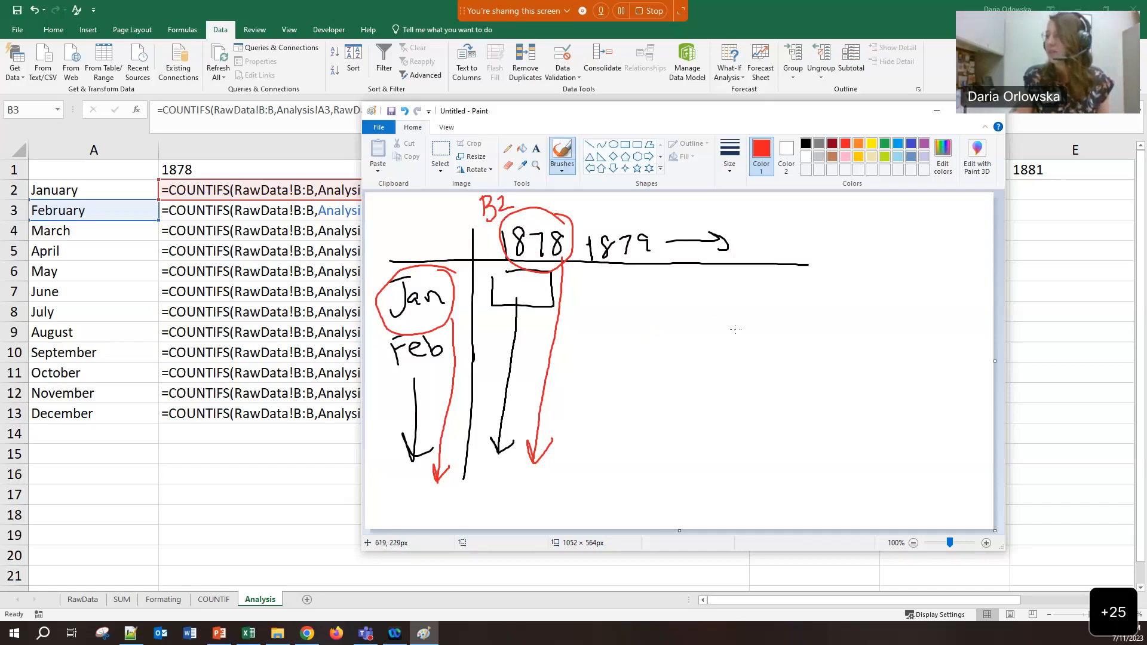
pyautogui.moveTo(748, 315); pyautogui.dragTo(752, 355)
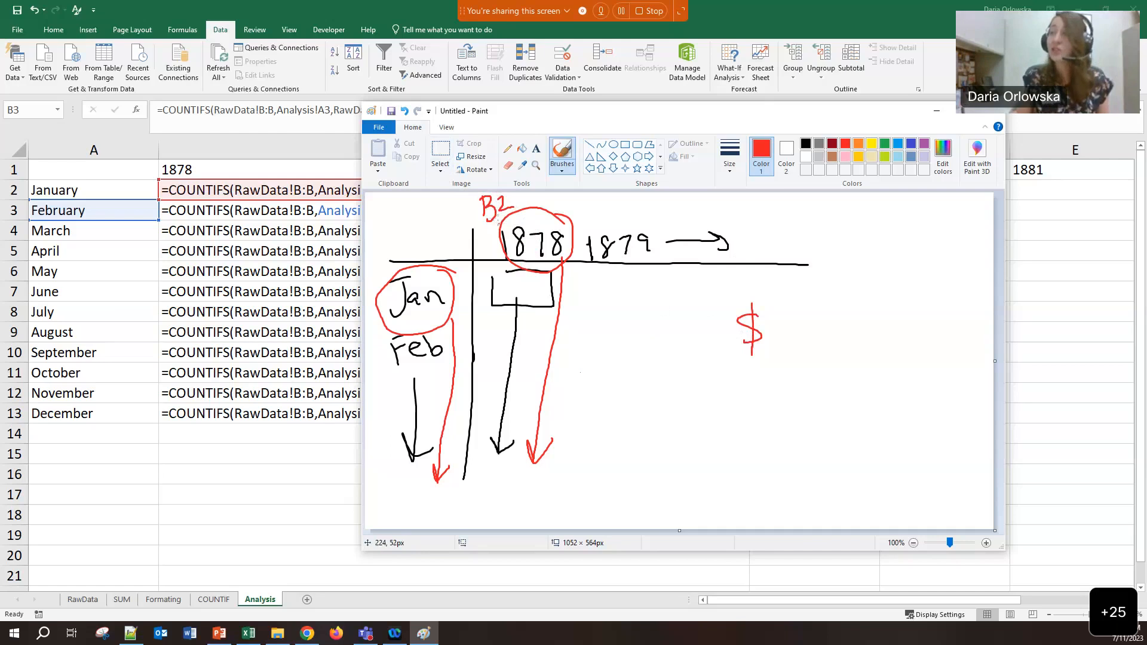
pyautogui.moveTo(850, 264); pyautogui.dragTo(845, 305)
pyautogui.moveTo(849, 268)
pyautogui.mouseDown()
pyautogui.moveTo(869, 270)
pyautogui.moveTo(843, 303)
pyautogui.mouseUp()
pyautogui.moveTo(898, 276)
pyautogui.mouseDown()
pyautogui.moveTo(900, 304)
pyautogui.moveTo(928, 303)
pyautogui.mouseUp()
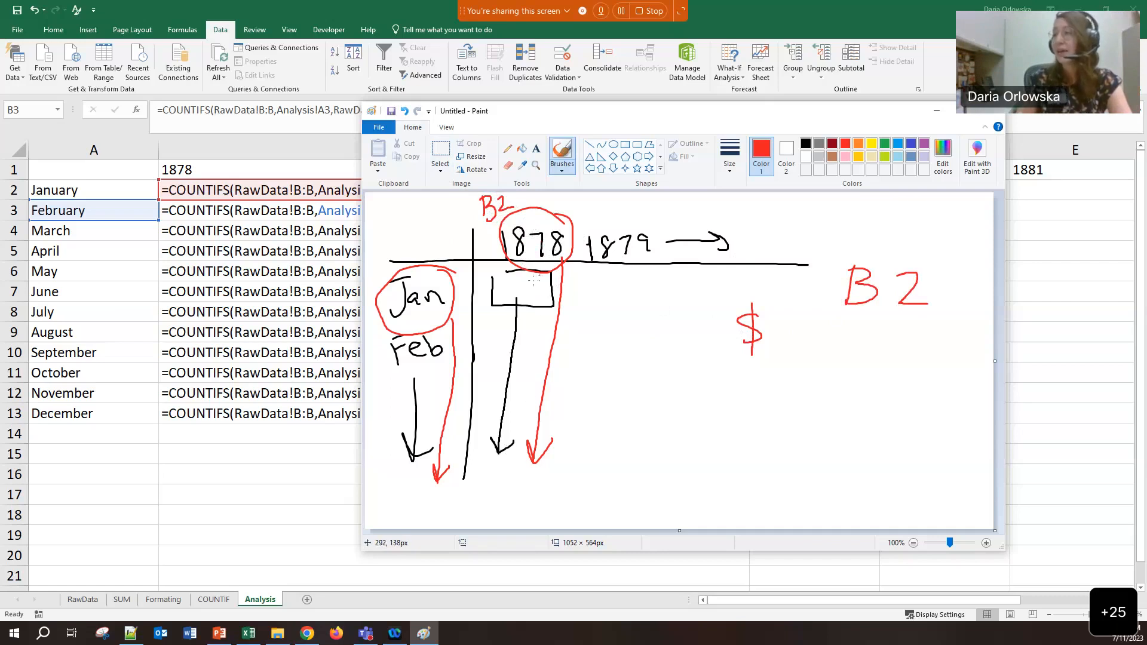
# In blue, draw an arrow and box showing the shift to the 1879 cell
pyautogui.click(912, 144)
pyautogui.moveTo(536, 293)
pyautogui.mouseDown()
pyautogui.moveTo(727, 291)
pyautogui.moveTo(716, 299)
pyautogui.mouseUp()
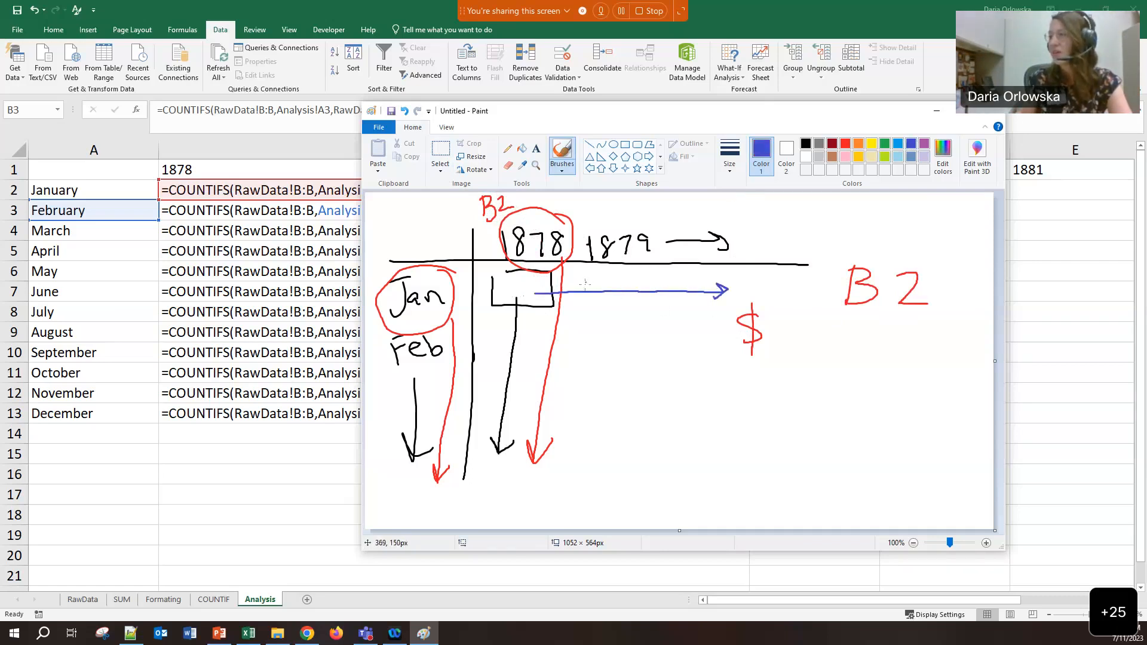
pyautogui.moveTo(586, 278)
pyautogui.mouseDown()
pyautogui.moveTo(628, 319)
pyautogui.moveTo(648, 276)
pyautogui.moveTo(595, 274)
pyautogui.moveTo(639, 261)
pyautogui.moveTo(601, 223)
pyautogui.moveTo(564, 222)
pyautogui.mouseUp()
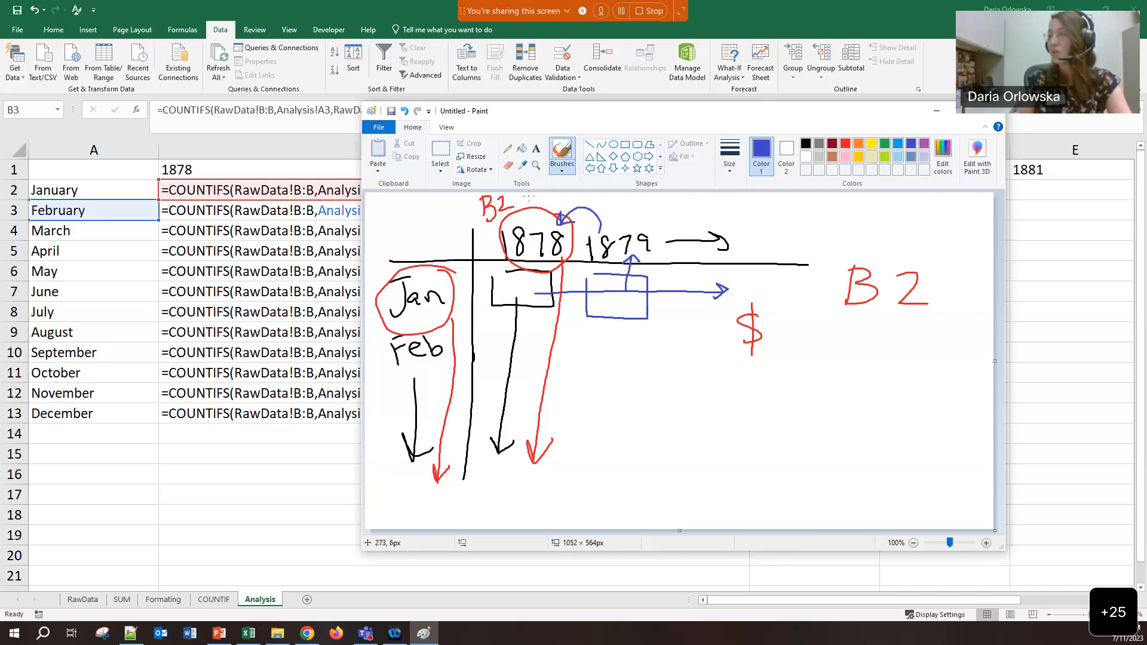
# Label the year columns B, C, D in black and insert a dollar sign making B$2
pyautogui.click(806, 144)
pyautogui.moveTo(530, 196)
pyautogui.mouseDown()
pyautogui.moveTo(529, 209)
pyautogui.moveTo(645, 214)
pyautogui.mouseUp()
pyautogui.moveTo(645, 198); pyautogui.dragTo(645, 214)
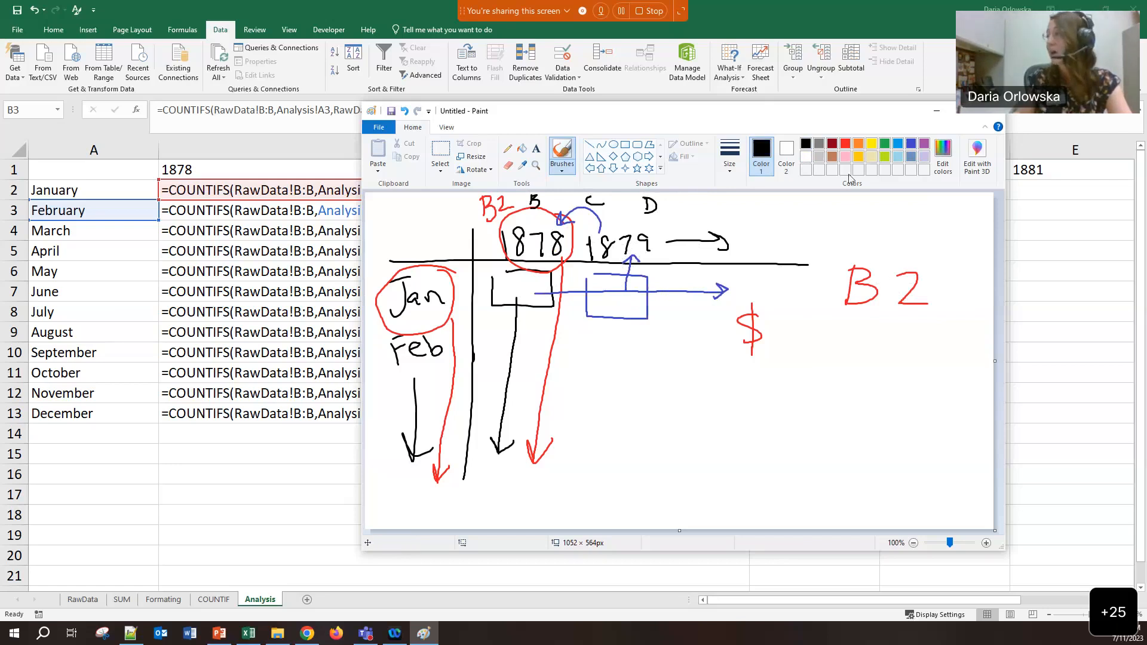
pyautogui.moveTo(896, 276); pyautogui.dragTo(885, 300)
pyautogui.moveTo(893, 263); pyautogui.dragTo(885, 309)
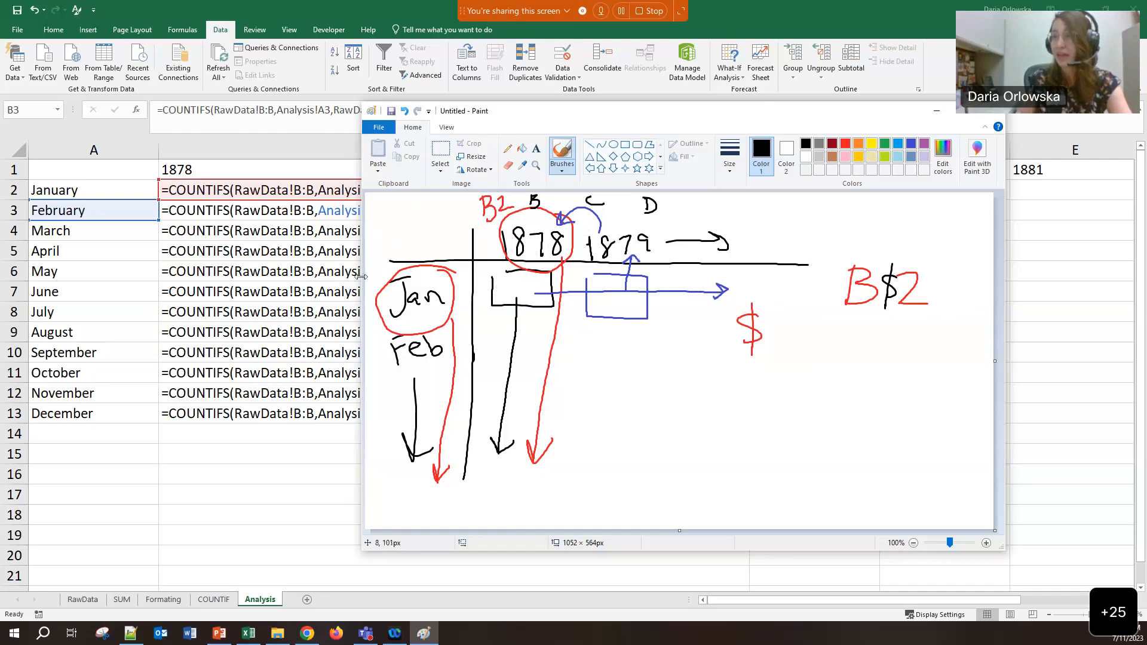
# Mark the Feb row as A3 and write A2 → A3 with a curved arrow to B3
pyautogui.moveTo(369, 264); pyautogui.dragTo(381, 275)
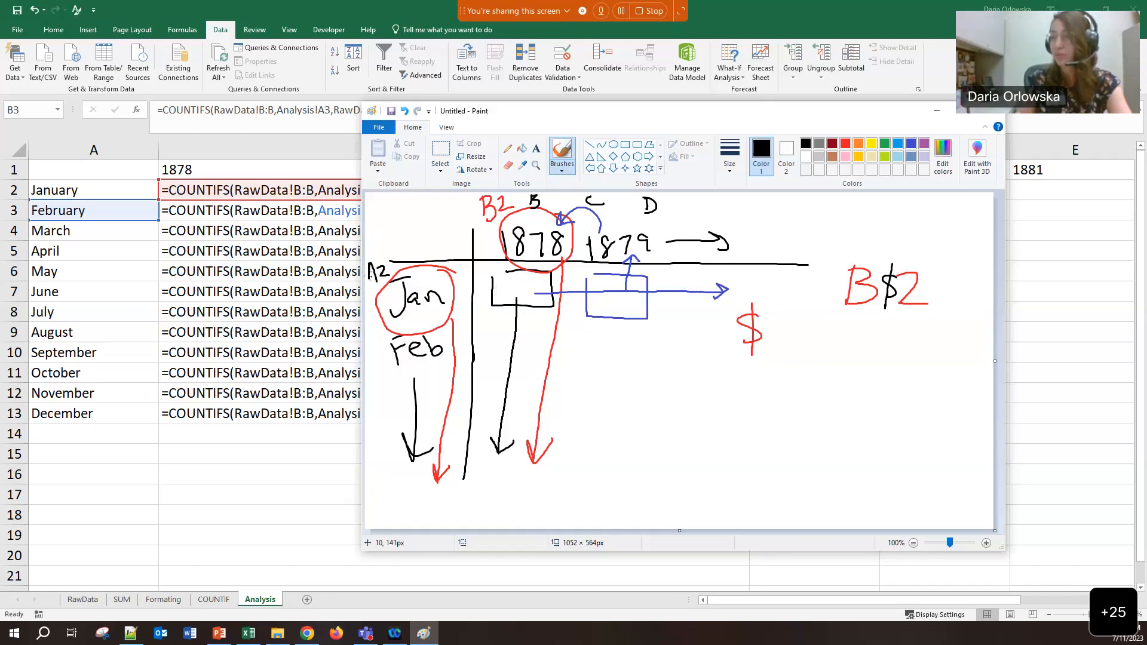
pyautogui.moveTo(366, 355)
pyautogui.mouseDown()
pyautogui.moveTo(383, 350)
pyautogui.moveTo(376, 358)
pyautogui.mouseUp()
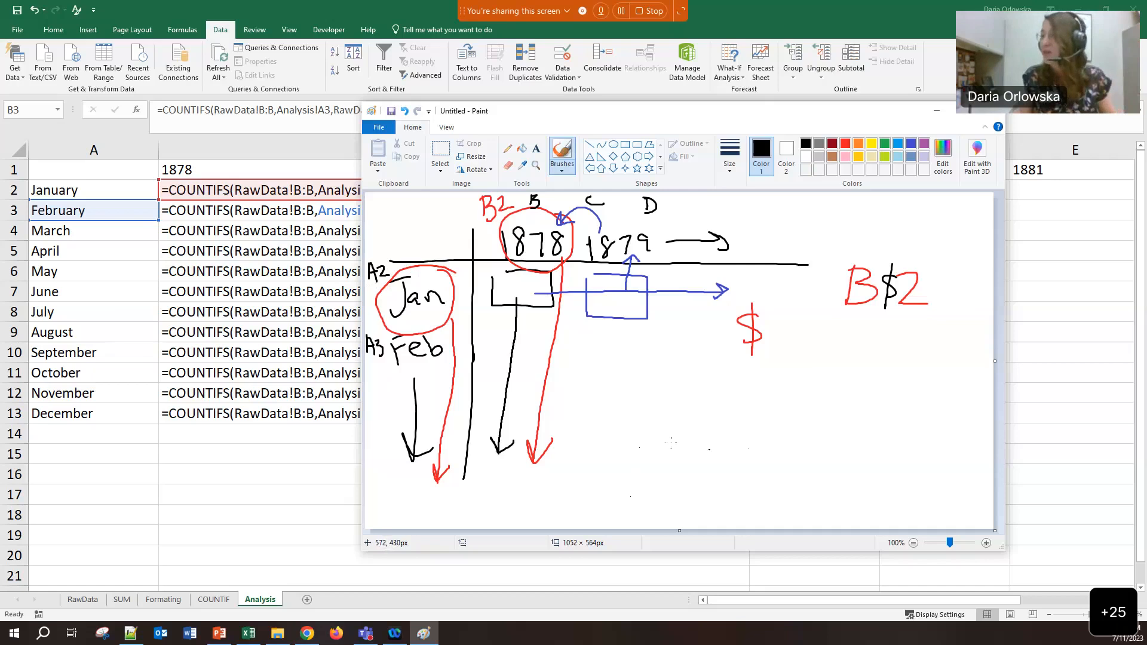
pyautogui.moveTo(681, 464)
pyautogui.mouseDown()
pyautogui.moveTo(757, 445)
pyautogui.moveTo(754, 454)
pyautogui.mouseUp()
pyautogui.moveTo(774, 436); pyautogui.dragTo(789, 458)
pyautogui.moveTo(775, 447); pyautogui.dragTo(795, 457)
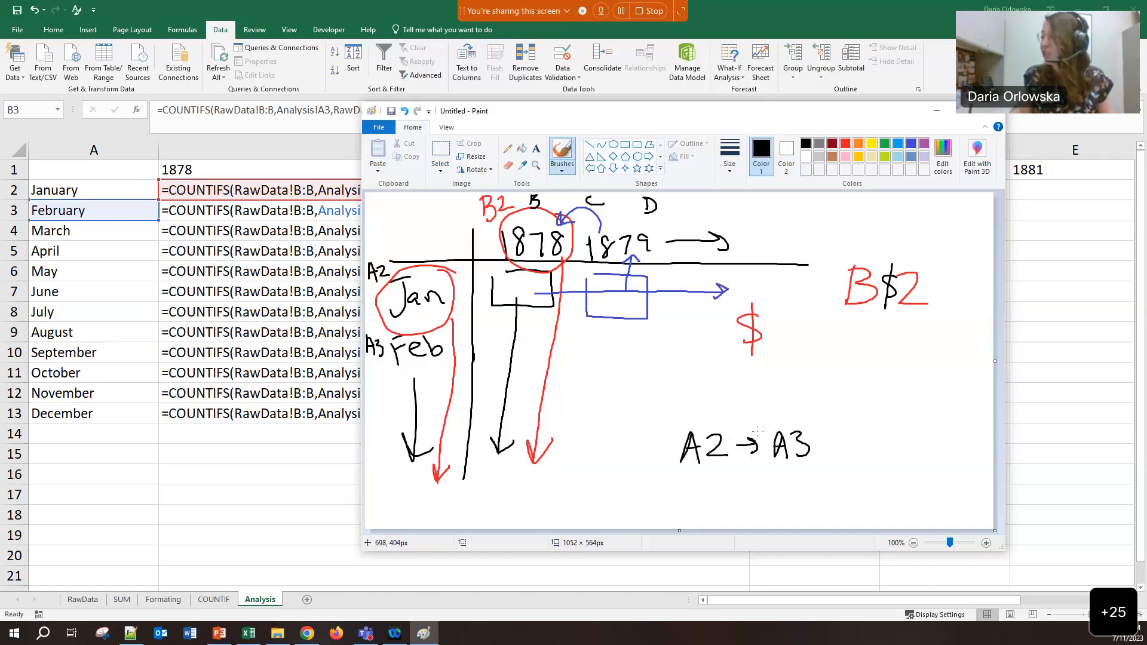
pyautogui.moveTo(735, 432); pyautogui.dragTo(839, 400)
pyautogui.moveTo(832, 396)
pyautogui.mouseDown()
pyautogui.moveTo(843, 408)
pyautogui.moveTo(825, 414)
pyautogui.mouseUp()
pyautogui.moveTo(863, 411)
pyautogui.mouseDown()
pyautogui.moveTo(865, 429)
pyautogui.moveTo(889, 430)
pyautogui.mouseUp()
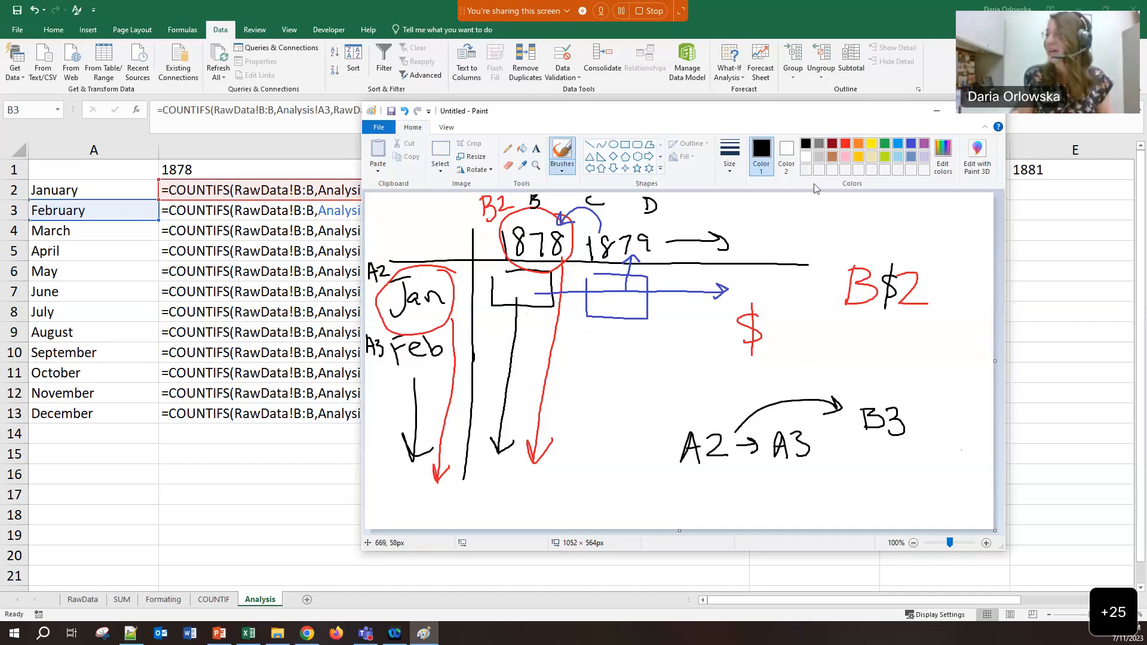
# Switch the brush to green and draw marks beside Feb
pyautogui.click(885, 143)
pyautogui.moveTo(461, 290); pyautogui.dragTo(445, 413)
pyautogui.moveTo(465, 326)
pyautogui.mouseDown()
pyautogui.moveTo(453, 395)
pyautogui.moveTo(463, 313)
pyautogui.mouseUp()
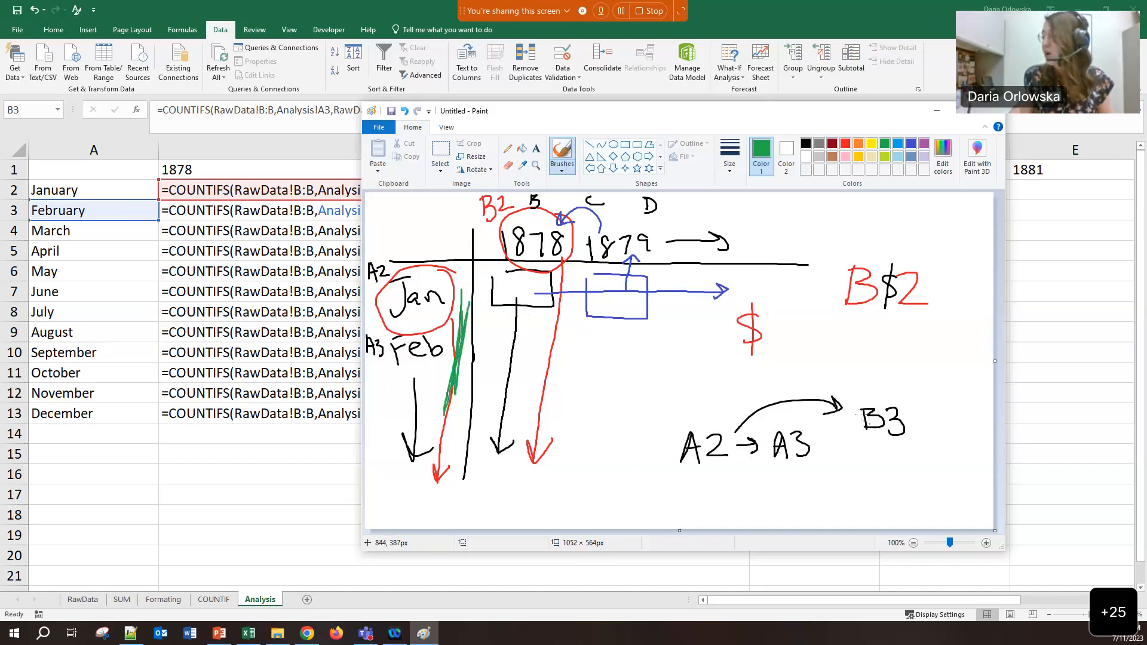
# Write $A2 in green below A2 → A3 and close the On-Screen Keyboard
pyautogui.moveTo(696, 485); pyautogui.dragTo(674, 515)
pyautogui.moveTo(684, 477); pyautogui.dragTo(682, 528)
pyautogui.moveTo(709, 487); pyautogui.dragTo(698, 521)
pyautogui.moveTo(711, 483)
pyautogui.mouseDown()
pyautogui.moveTo(724, 522)
pyautogui.moveTo(725, 504)
pyautogui.moveTo(766, 511)
pyautogui.mouseUp()
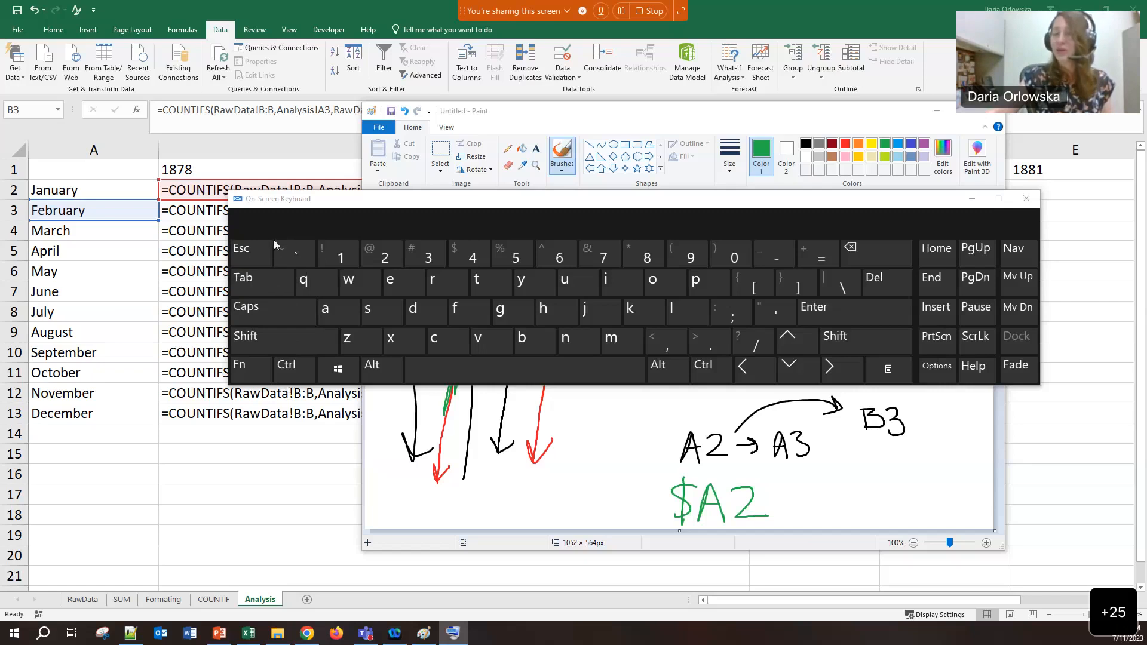
pyautogui.click(1026, 199)
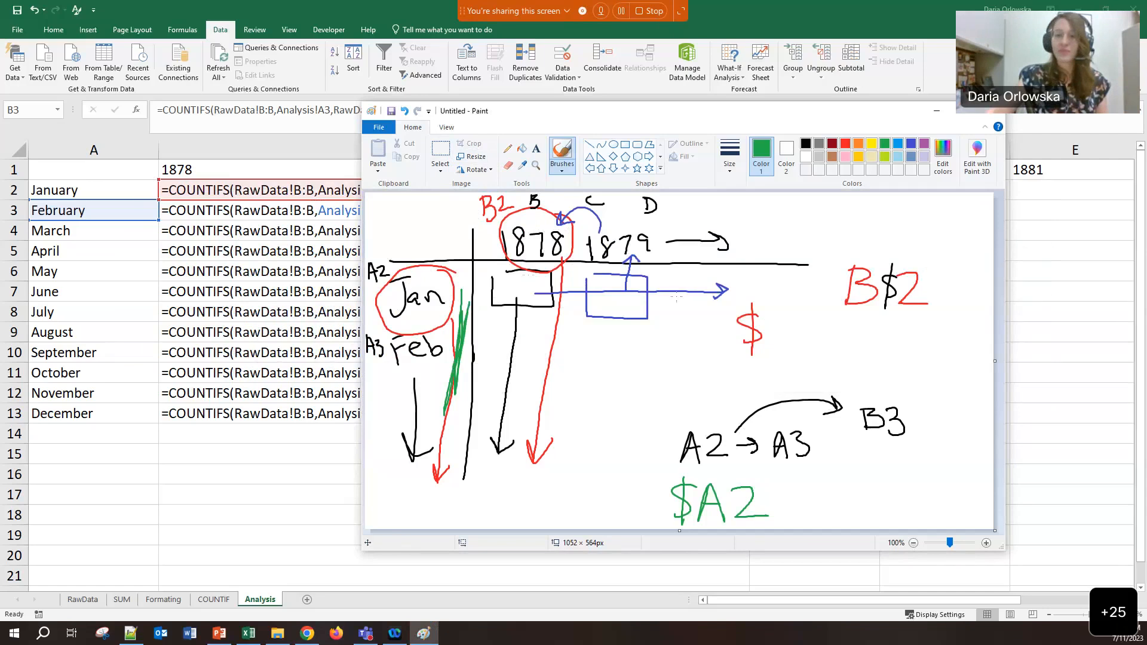
# Start a new blank Paint picture, discarding the old sketch without saving
pyautogui.click(391, 130)
pyautogui.click(390, 145)
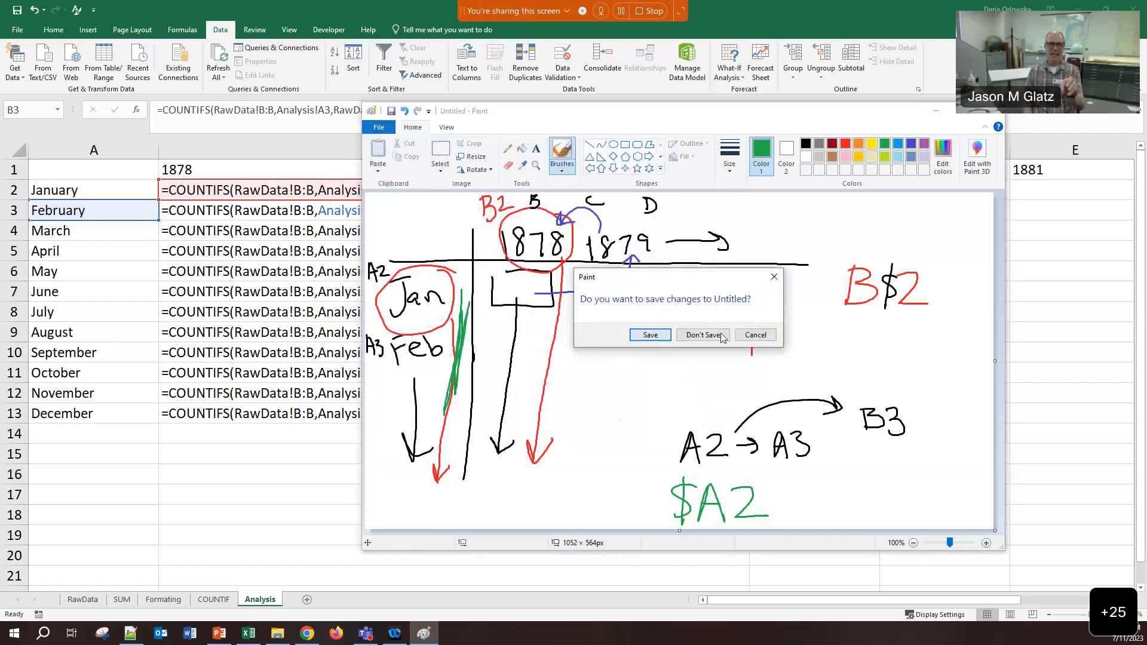
pyautogui.click(719, 438)
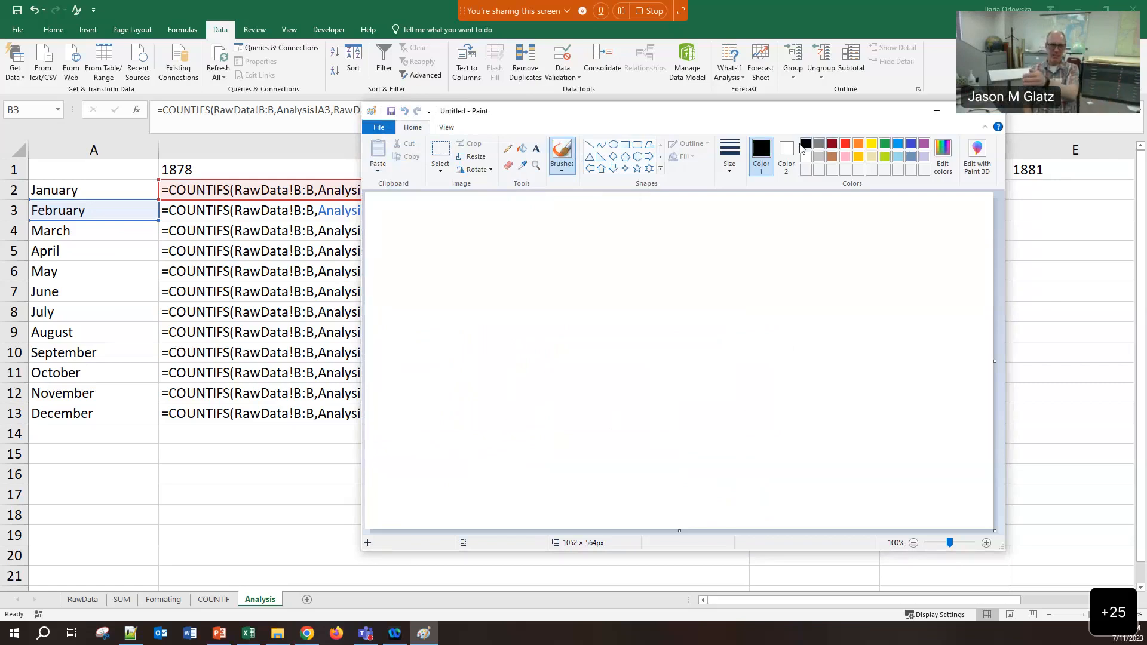
pyautogui.moveTo(503, 116)
pyautogui.mouseDown()
pyautogui.moveTo(572, 116)
pyautogui.moveTo(523, 113)
pyautogui.mouseUp()
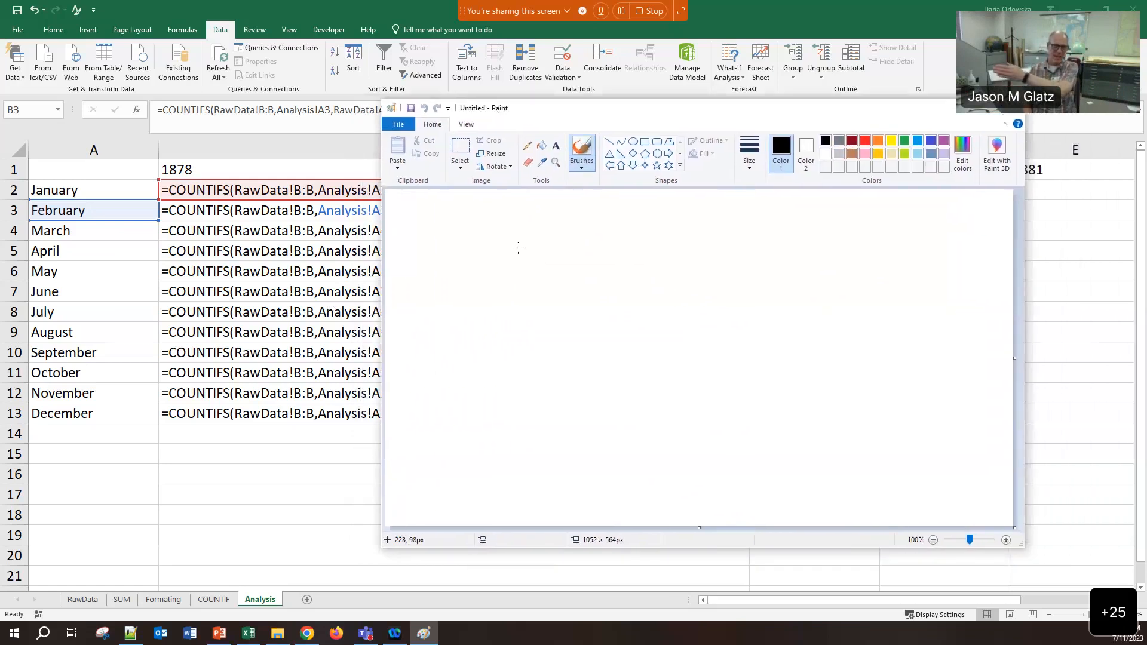
# Write ABC labelled 'columns' and 123 labelled 'rows' on the canvas
pyautogui.moveTo(461, 276); pyautogui.dragTo(494, 273)
pyautogui.moveTo(463, 260); pyautogui.dragTo(515, 272)
pyautogui.moveTo(575, 244); pyautogui.dragTo(588, 263)
pyautogui.moveTo(611, 210)
pyautogui.mouseDown()
pyautogui.moveTo(611, 220)
pyautogui.moveTo(624, 213)
pyautogui.mouseUp()
pyautogui.moveTo(638, 202)
pyautogui.mouseDown()
pyautogui.moveTo(639, 218)
pyautogui.moveTo(681, 220)
pyautogui.mouseUp()
pyautogui.moveTo(686, 220)
pyautogui.mouseDown()
pyautogui.moveTo(693, 211)
pyautogui.moveTo(700, 221)
pyautogui.mouseUp()
pyautogui.moveTo(721, 207); pyautogui.dragTo(713, 225)
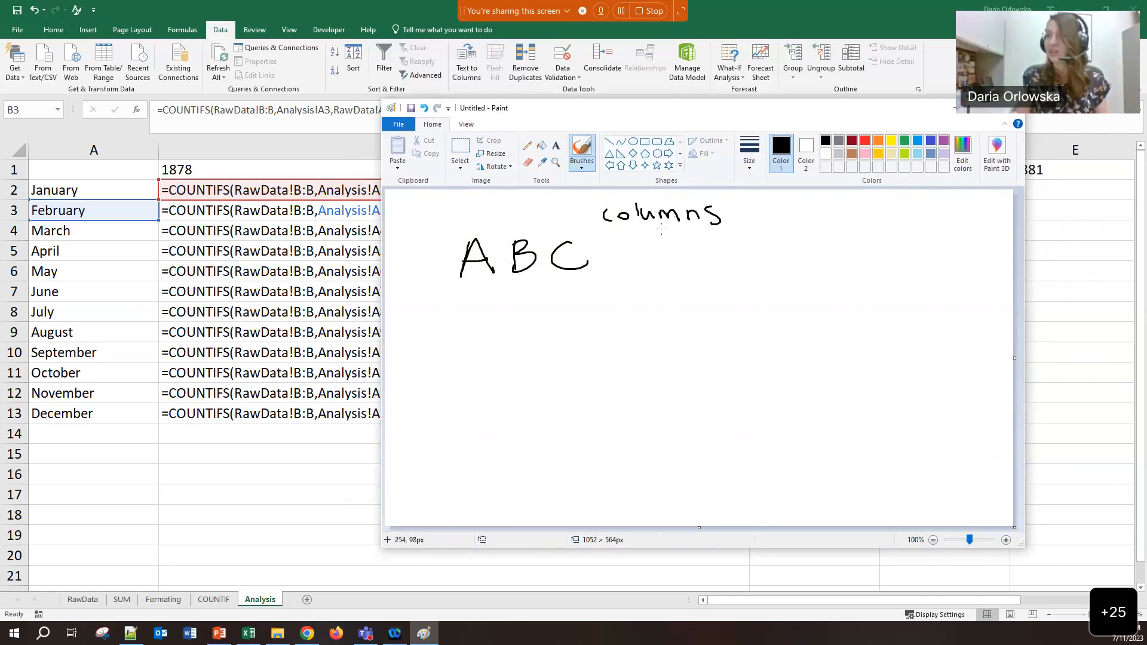
pyautogui.moveTo(470, 335)
pyautogui.mouseDown()
pyautogui.moveTo(470, 367)
pyautogui.moveTo(522, 360)
pyautogui.moveTo(538, 371)
pyautogui.moveTo(619, 347)
pyautogui.mouseUp()
pyautogui.moveTo(627, 345)
pyautogui.mouseDown()
pyautogui.moveTo(644, 358)
pyautogui.moveTo(660, 340)
pyautogui.mouseUp()
pyautogui.moveTo(686, 341); pyautogui.dragTo(674, 357)
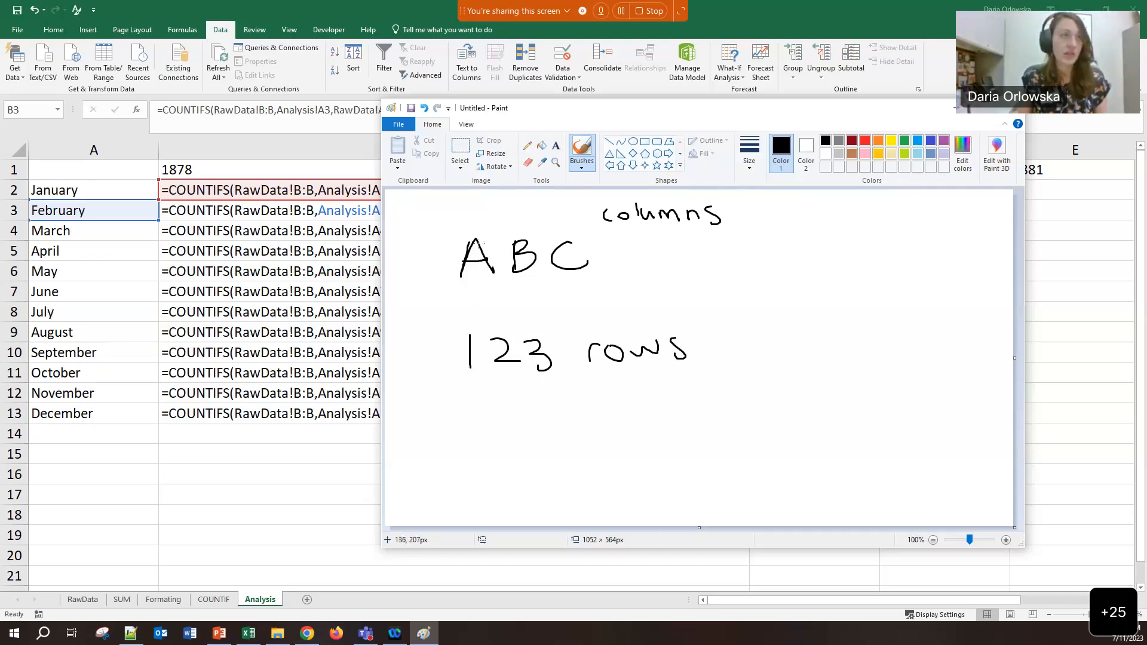
# Write the $A$1, $A1 (with rows 2, 3) and A$1 reference examples
pyautogui.moveTo(785, 286)
pyautogui.mouseDown()
pyautogui.moveTo(811, 282)
pyautogui.moveTo(812, 265)
pyautogui.moveTo(767, 274)
pyautogui.mouseUp()
pyautogui.moveTo(835, 256); pyautogui.dragTo(830, 283)
pyautogui.moveTo(859, 249); pyautogui.dragTo(859, 284)
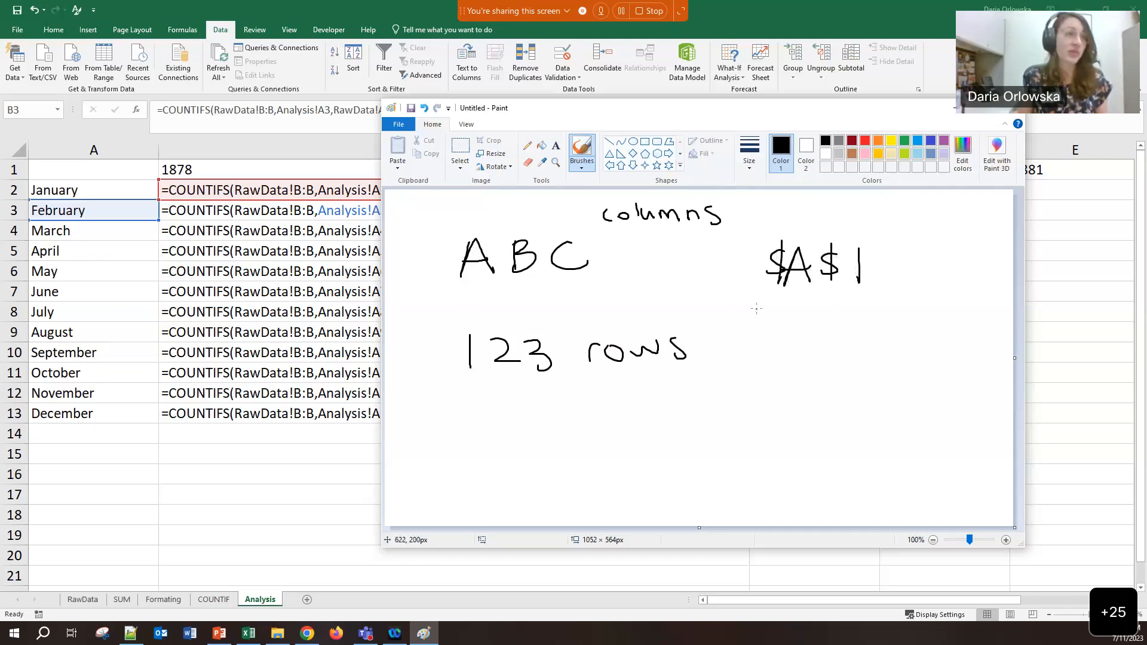
pyautogui.moveTo(801, 320)
pyautogui.mouseDown()
pyautogui.moveTo(789, 352)
pyautogui.moveTo(814, 354)
pyautogui.mouseUp()
pyautogui.moveTo(796, 338)
pyautogui.mouseDown()
pyautogui.moveTo(810, 335)
pyautogui.moveTo(761, 346)
pyautogui.mouseUp()
pyautogui.moveTo(776, 316); pyautogui.dragTo(779, 353)
pyautogui.moveTo(831, 326); pyautogui.dragTo(831, 360)
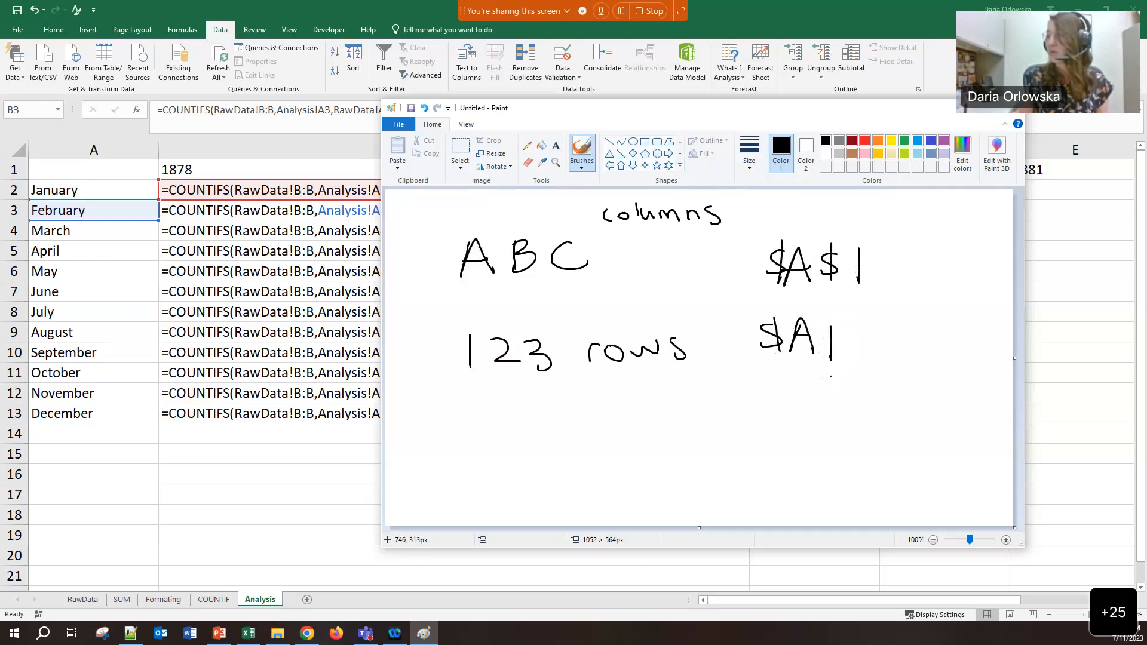
pyautogui.moveTo(836, 379); pyautogui.dragTo(829, 423)
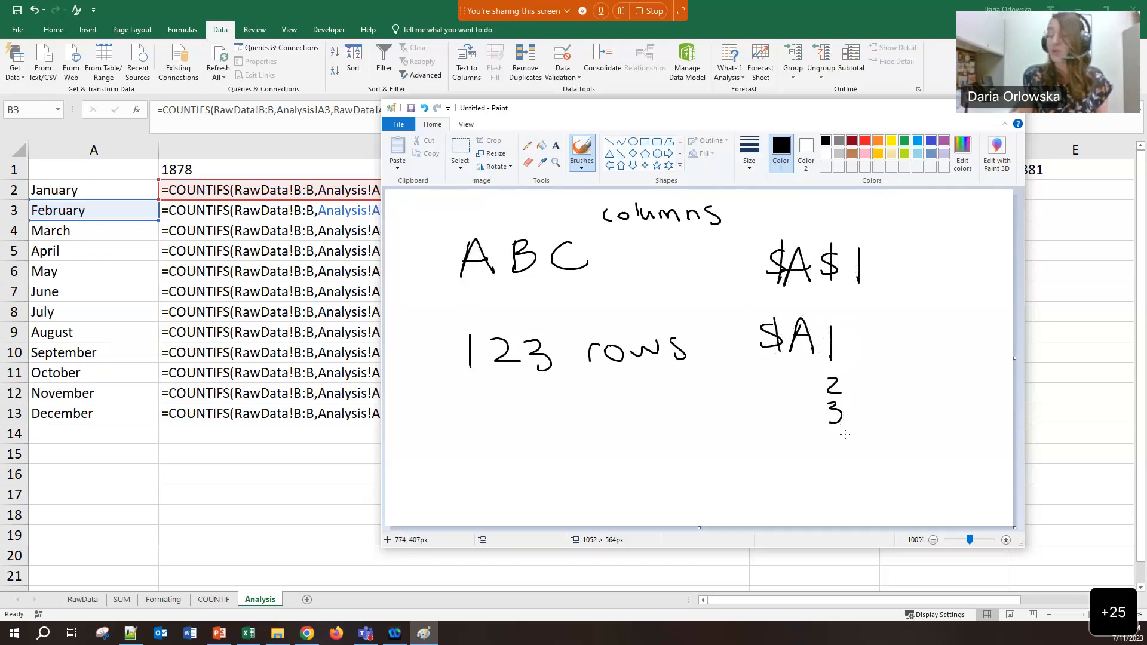
pyautogui.moveTo(915, 351)
pyautogui.mouseDown()
pyautogui.moveTo(931, 352)
pyautogui.moveTo(931, 336)
pyautogui.mouseUp()
pyautogui.moveTo(949, 326)
pyautogui.mouseDown()
pyautogui.moveTo(936, 341)
pyautogui.moveTo(964, 350)
pyautogui.moveTo(915, 384)
pyautogui.moveTo(952, 387)
pyautogui.moveTo(931, 420)
pyautogui.moveTo(953, 423)
pyautogui.mouseUp()
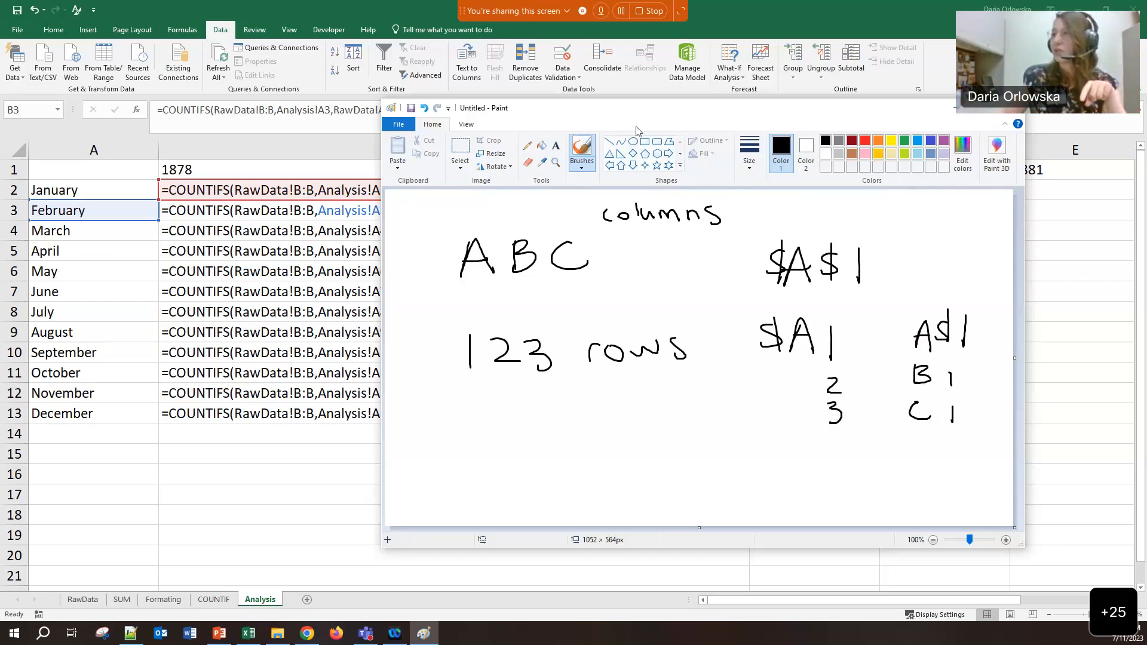
pyautogui.moveTo(623, 115); pyautogui.dragTo(705, 118)
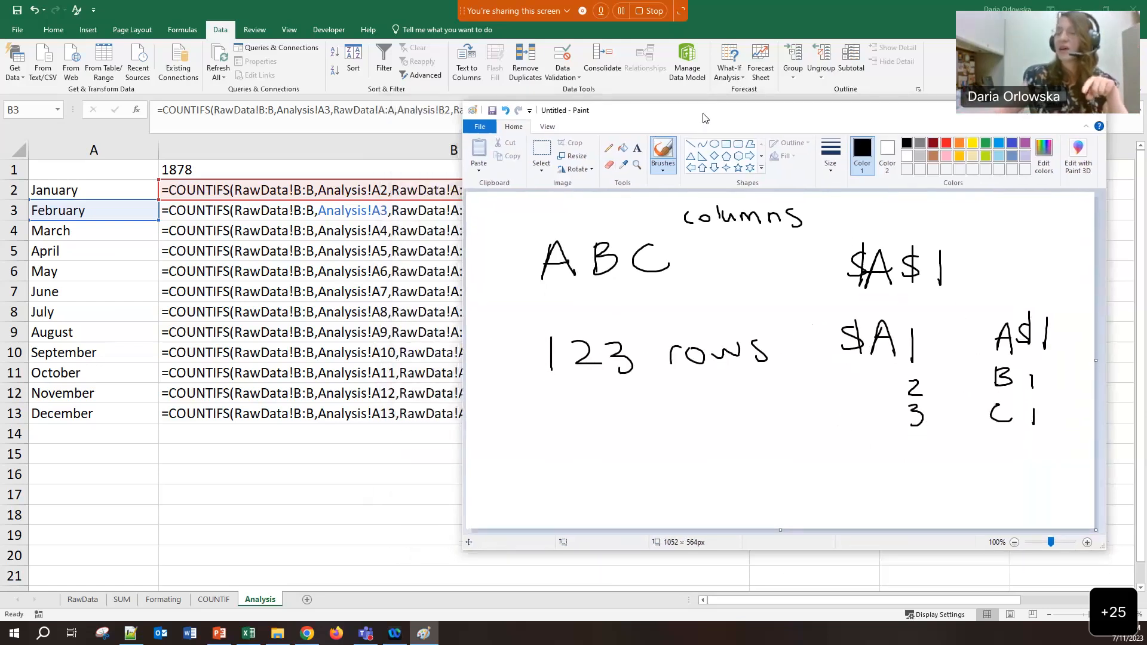
# Write 'rawdata! B:B' with C C beneath it and circle the B:B
pyautogui.moveTo(497, 418)
pyautogui.mouseDown()
pyautogui.moveTo(541, 433)
pyautogui.moveTo(661, 437)
pyautogui.moveTo(711, 413)
pyautogui.moveTo(747, 419)
pyautogui.moveTo(736, 437)
pyautogui.mouseUp()
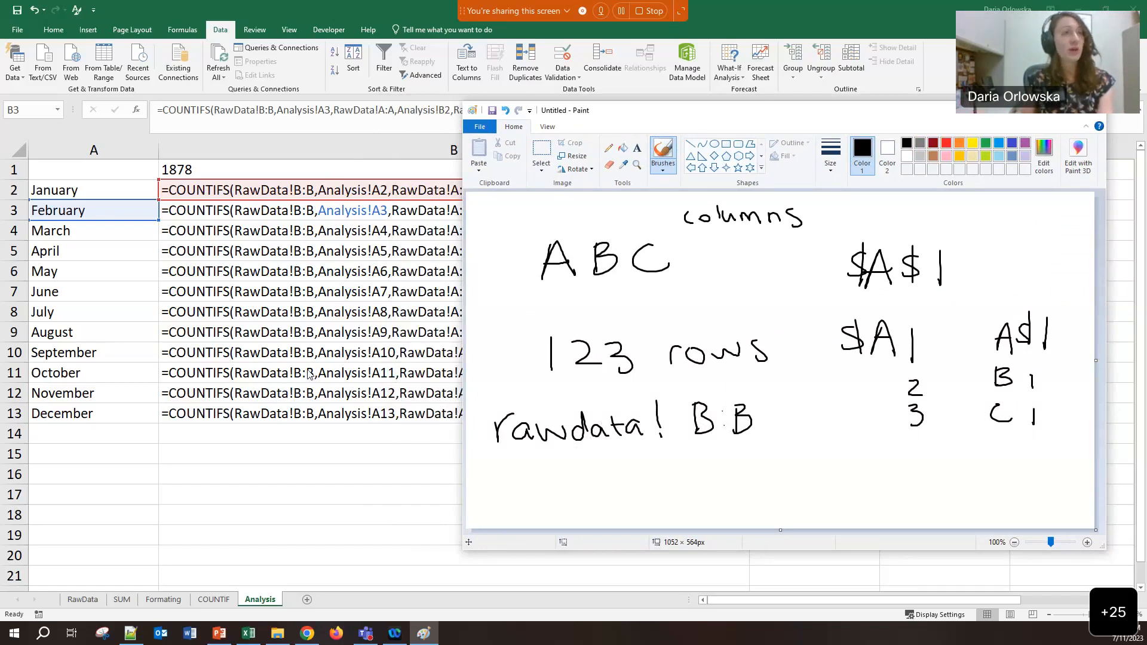
pyautogui.moveTo(712, 454)
pyautogui.mouseDown()
pyautogui.moveTo(721, 473)
pyautogui.moveTo(776, 471)
pyautogui.mouseUp()
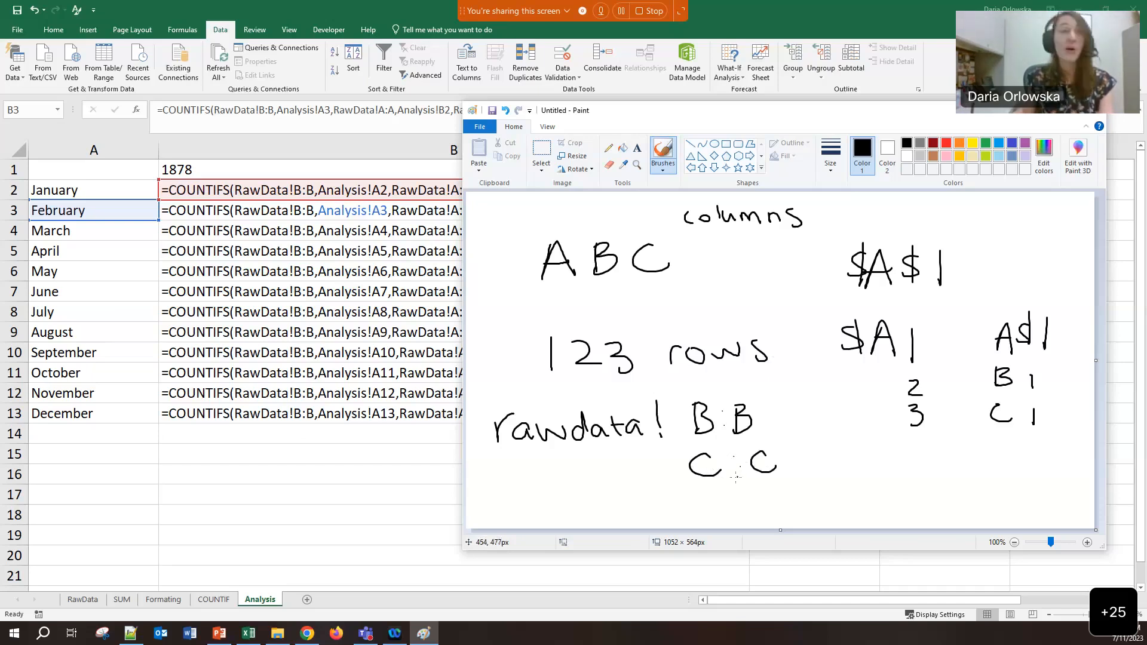
pyautogui.moveTo(729, 392)
pyautogui.mouseDown()
pyautogui.moveTo(680, 397)
pyautogui.moveTo(733, 442)
pyautogui.moveTo(741, 380)
pyautogui.moveTo(718, 378)
pyautogui.mouseUp()
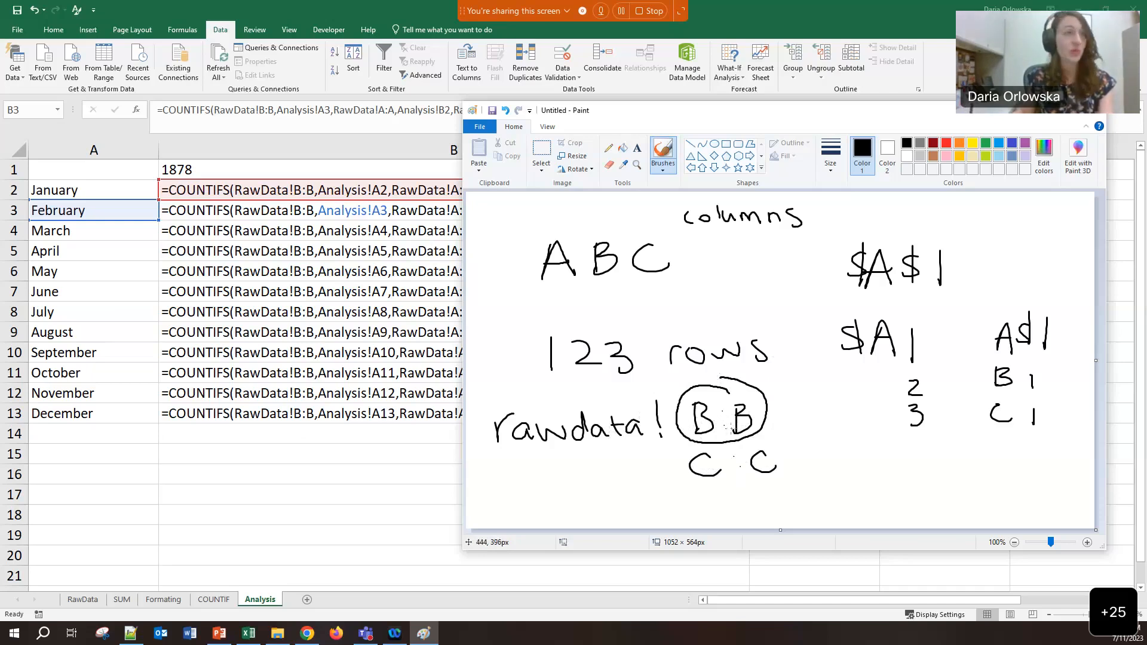
# Write $B:$B and $B:B → $B:C, then return to the Excel sheet
pyautogui.moveTo(817, 452)
pyautogui.mouseDown()
pyautogui.moveTo(808, 472)
pyautogui.moveTo(837, 475)
pyautogui.moveTo(863, 459)
pyautogui.moveTo(889, 472)
pyautogui.moveTo(918, 455)
pyautogui.moveTo(917, 470)
pyautogui.mouseUp()
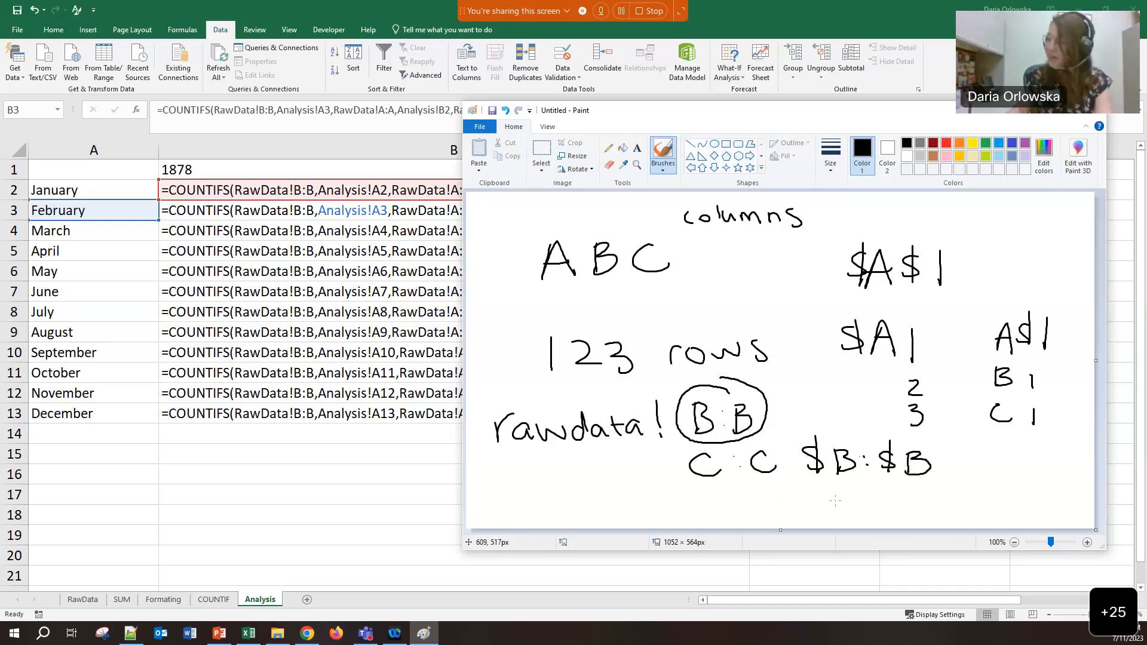
pyautogui.moveTo(830, 490); pyautogui.dragTo(820, 514)
pyautogui.moveTo(843, 487)
pyautogui.mouseDown()
pyautogui.moveTo(843, 511)
pyautogui.moveTo(892, 512)
pyautogui.mouseUp()
pyautogui.moveTo(892, 494)
pyautogui.mouseDown()
pyautogui.moveTo(894, 512)
pyautogui.moveTo(944, 503)
pyautogui.mouseUp()
pyautogui.moveTo(935, 493)
pyautogui.mouseDown()
pyautogui.moveTo(937, 511)
pyautogui.moveTo(963, 509)
pyautogui.mouseUp()
pyautogui.moveTo(970, 480)
pyautogui.mouseDown()
pyautogui.moveTo(971, 514)
pyautogui.moveTo(1045, 510)
pyautogui.mouseUp()
pyautogui.click(1015, 494)
pyautogui.click(1016, 506)
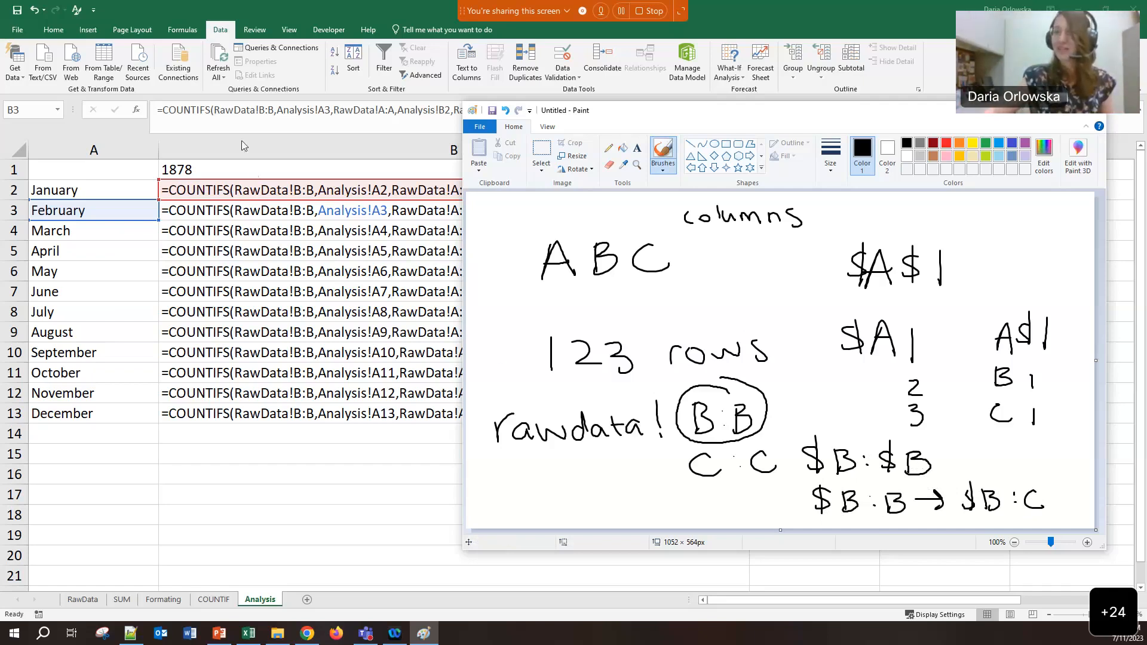
pyautogui.click(270, 193)
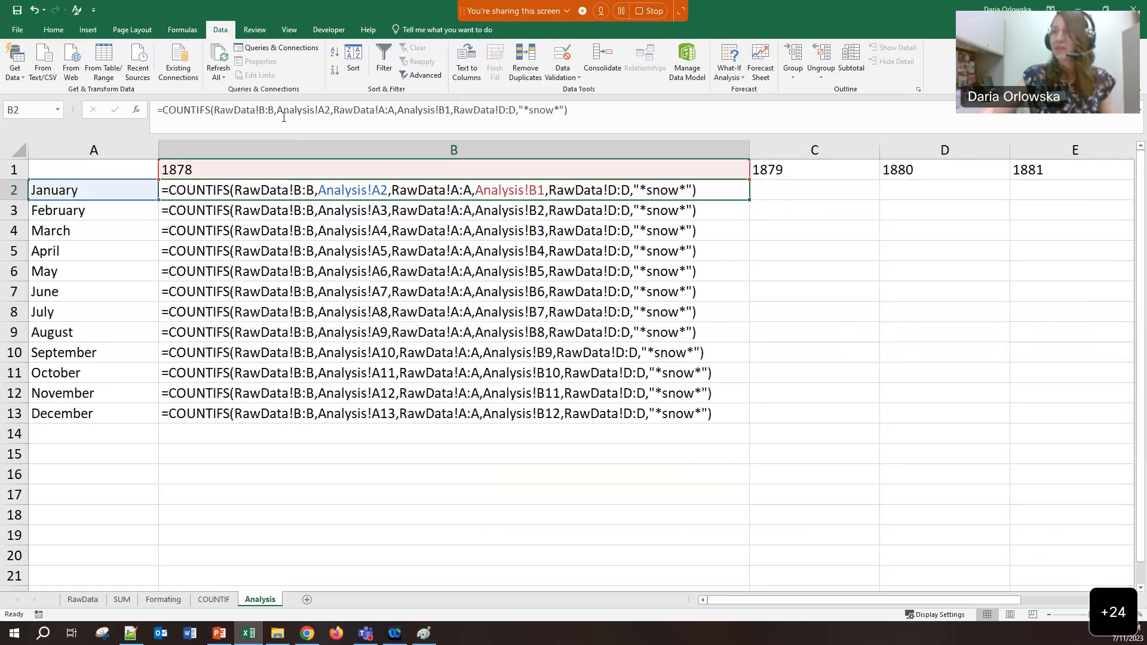
# Use F4 to make B2's references RawData!$B:$B and Analysis!$A2
pyautogui.click(315, 129)
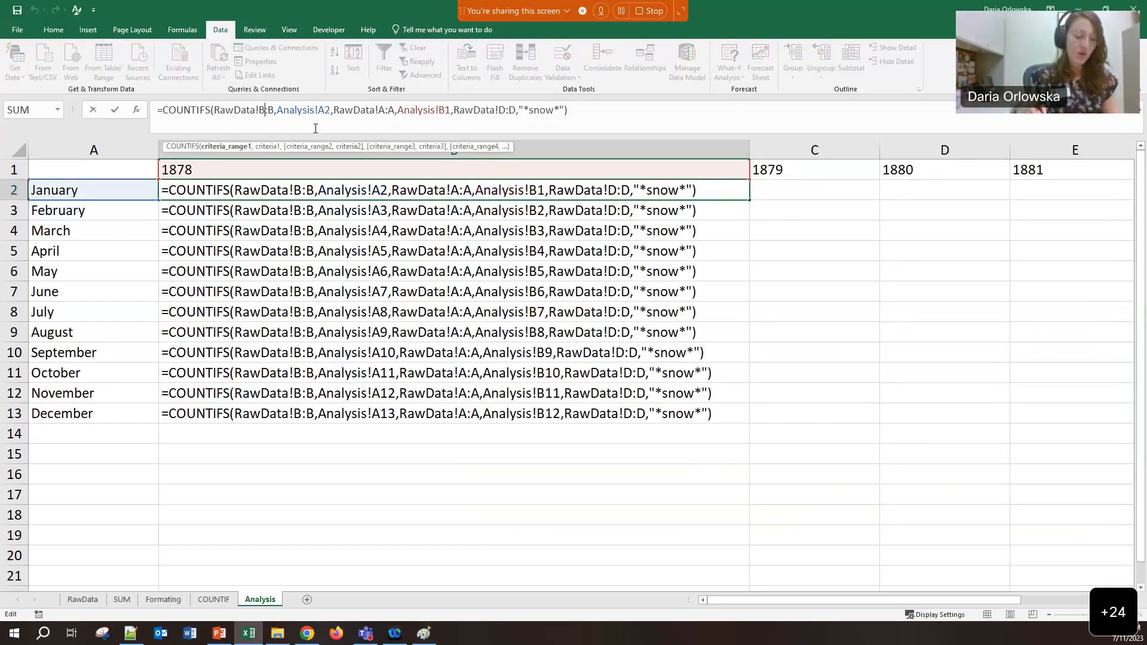
pyautogui.press('F4')
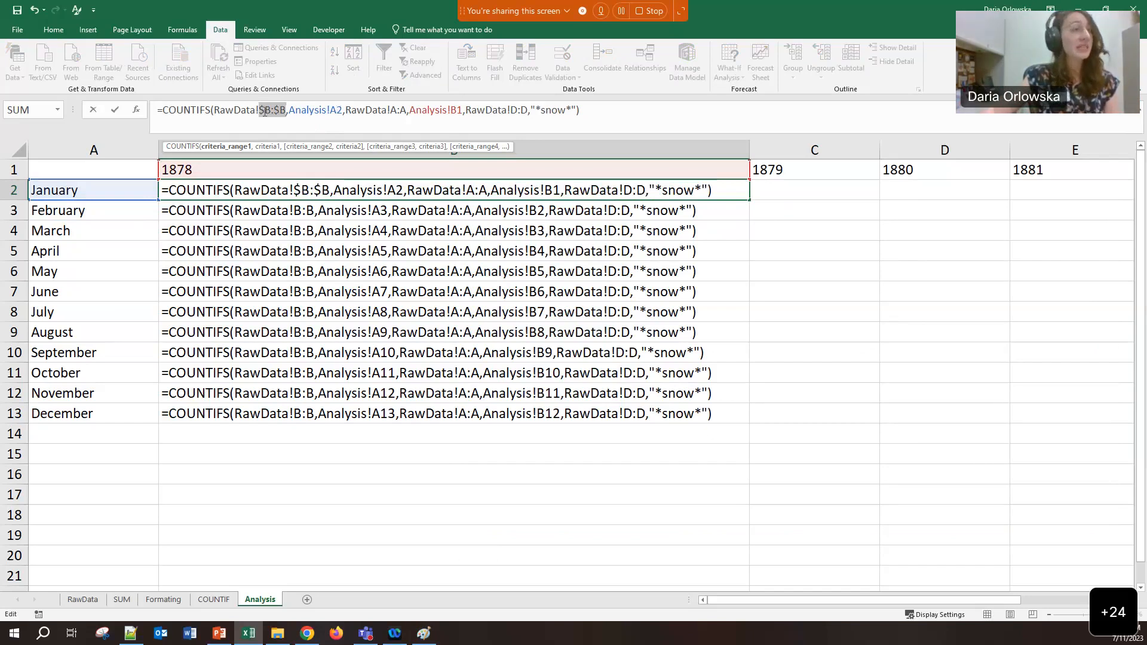
pyautogui.click(332, 110)
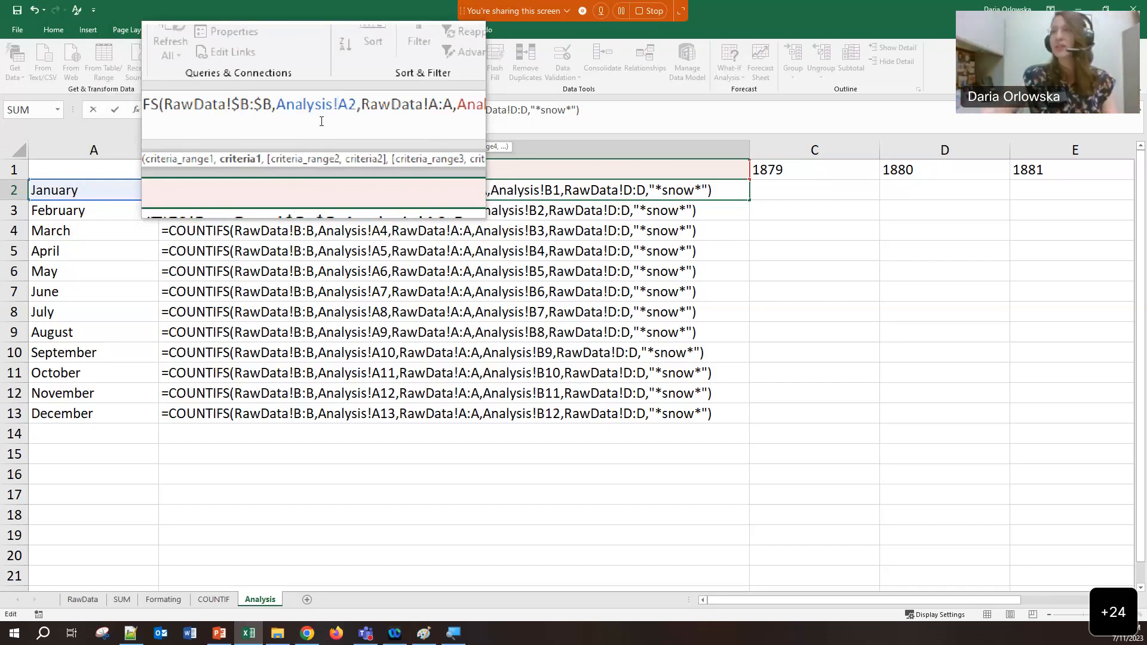
pyautogui.press('F4')
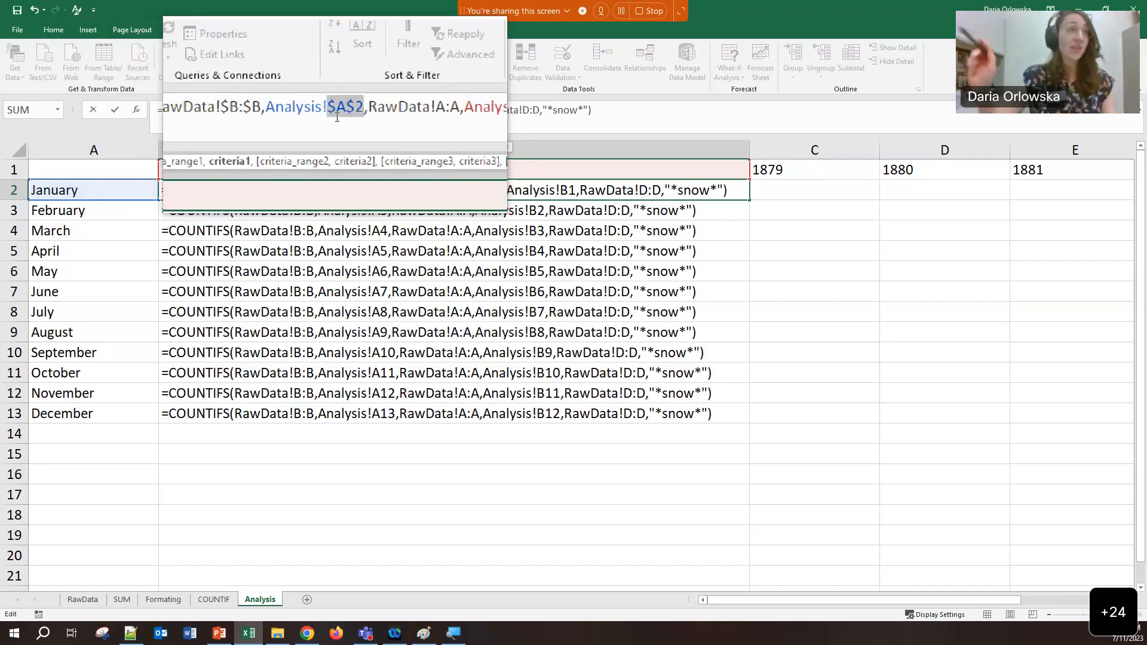
pyautogui.press('F4')
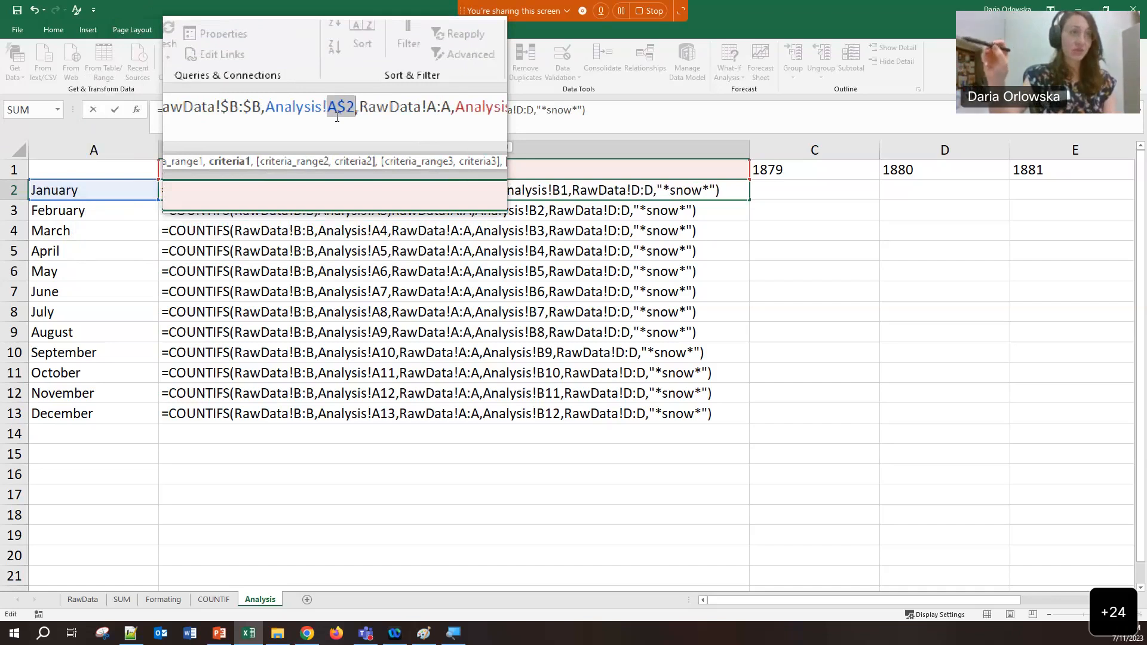
pyautogui.press('F4')
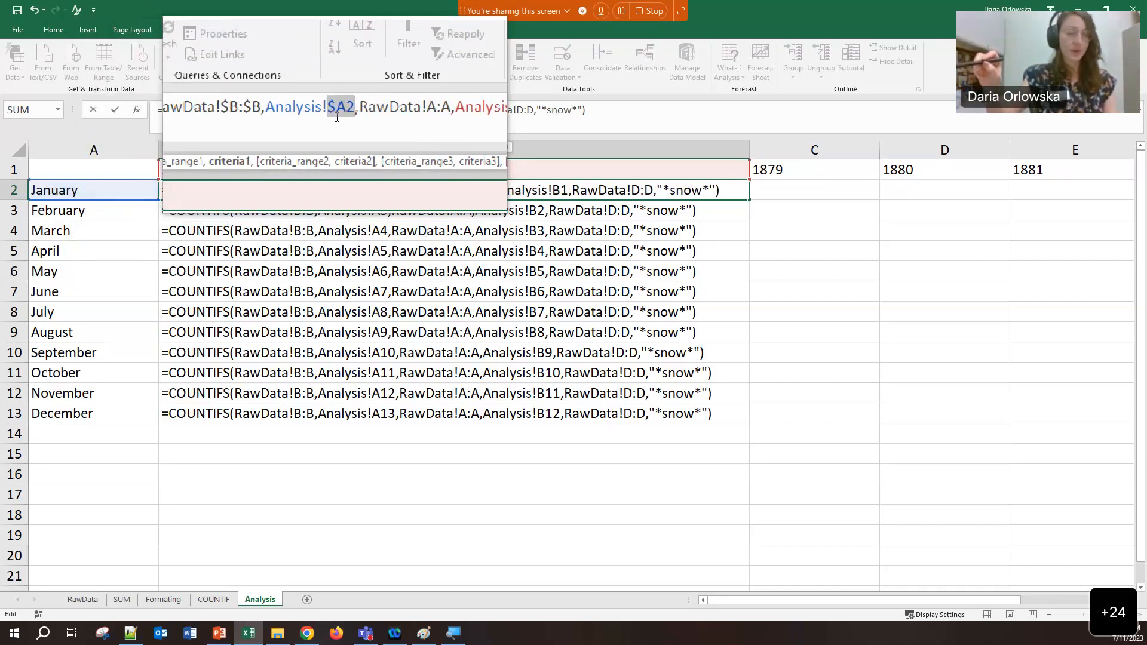
pyautogui.click(404, 113)
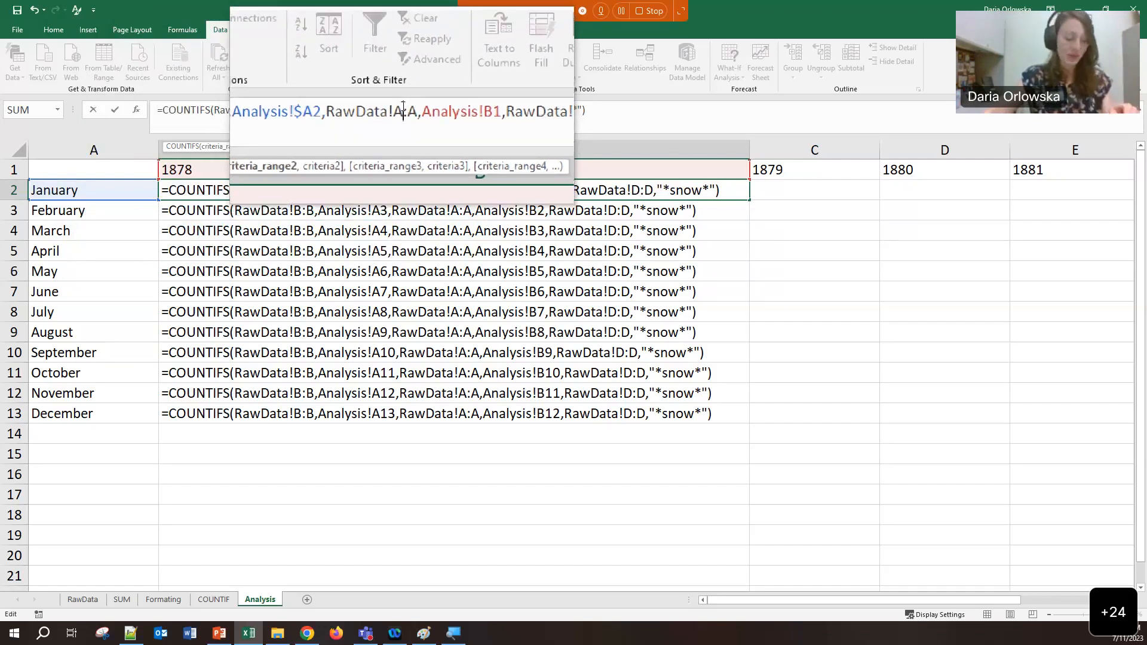
# Anchor RawData!$A:$A, Analysis!B$1 and RawData!$D:$D in B2's formula and enter it
pyautogui.write('4')
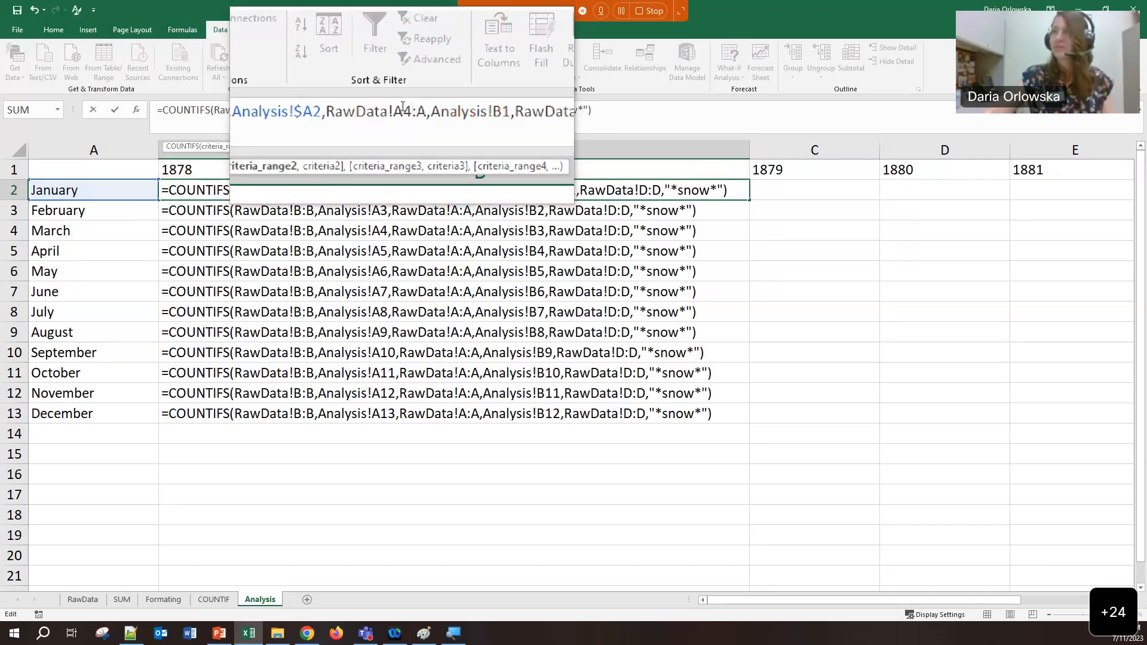
pyautogui.press('BackSpace')
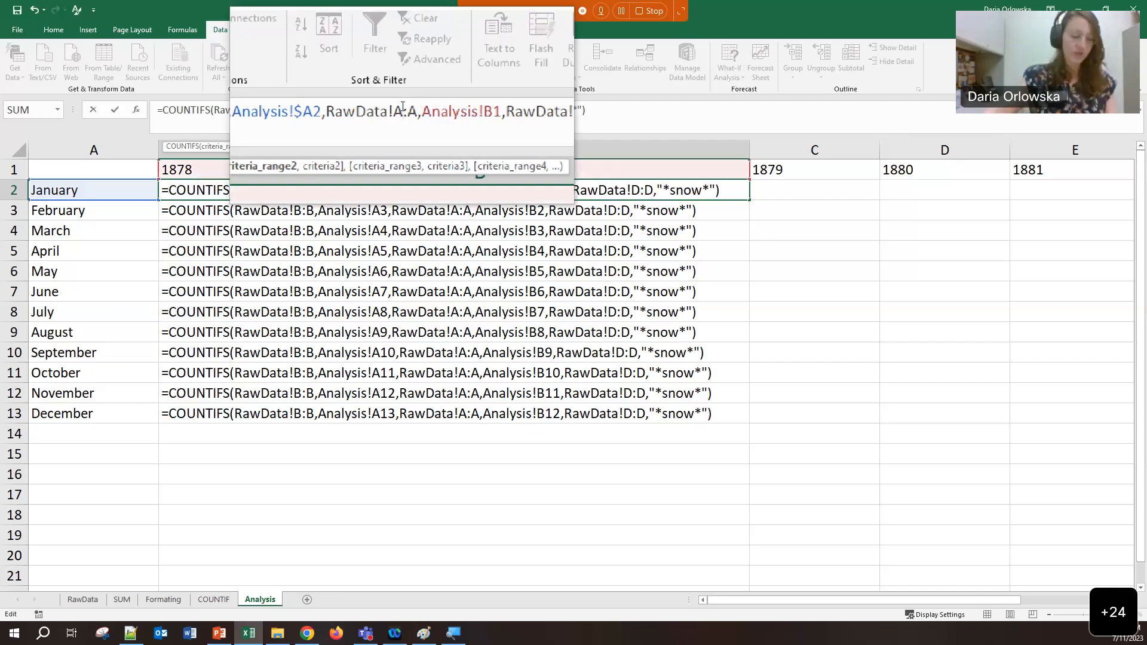
pyautogui.press('F4')
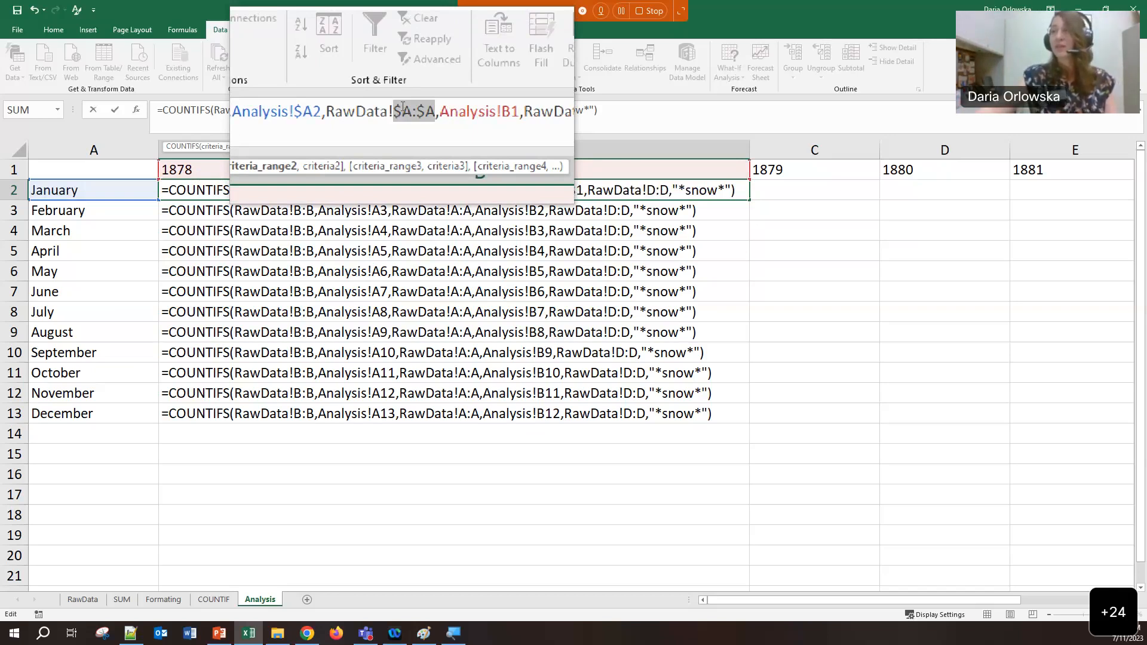
pyautogui.click(476, 111)
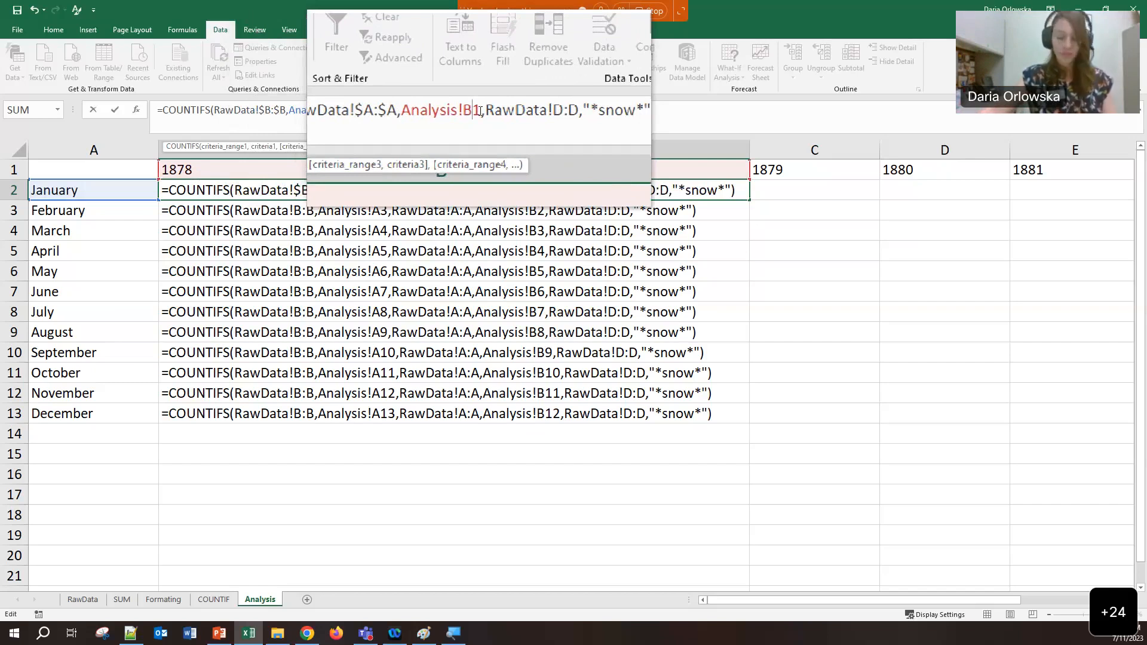
pyautogui.press('F4')
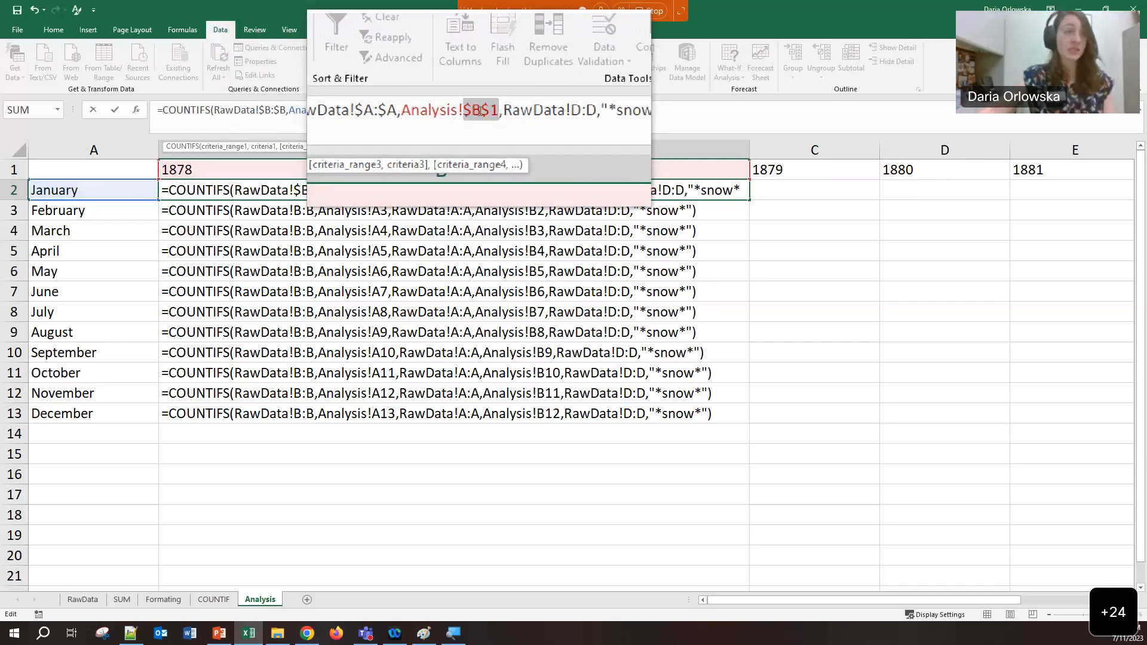
pyautogui.press('F4')
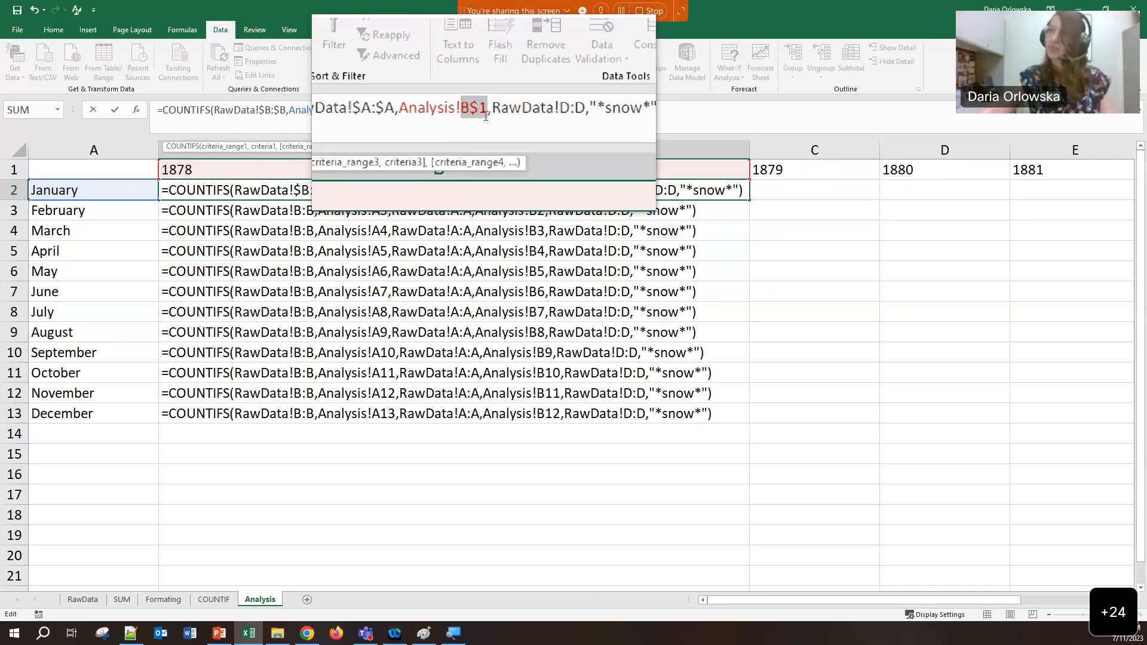
pyautogui.click(551, 106)
pyautogui.press('F4')
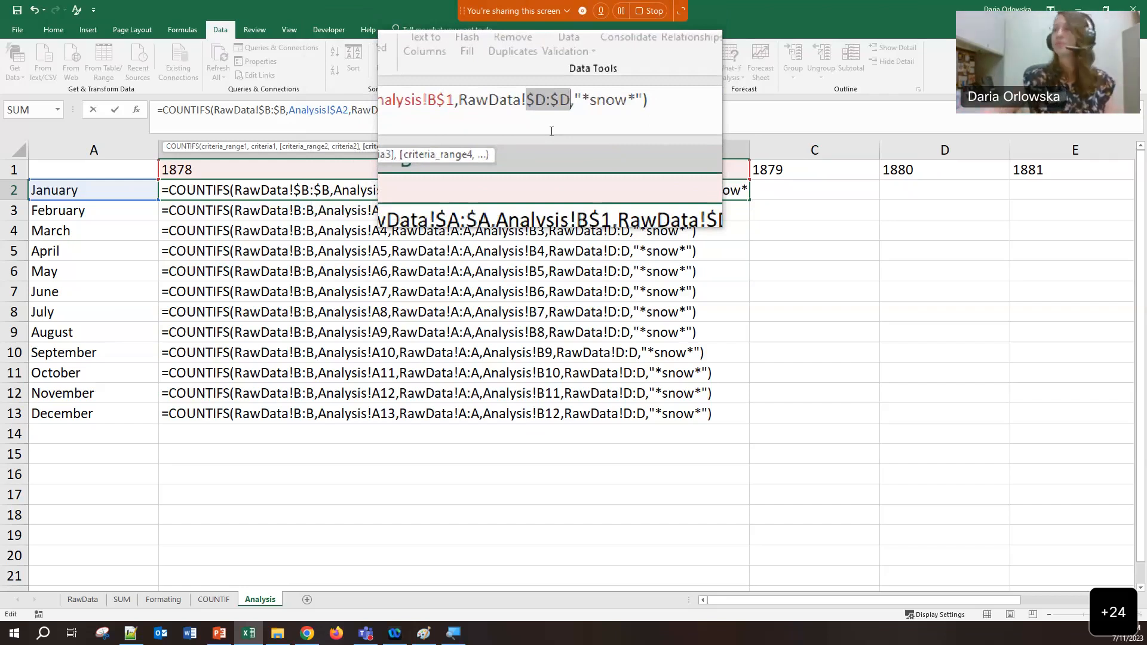
pyautogui.press('Return')
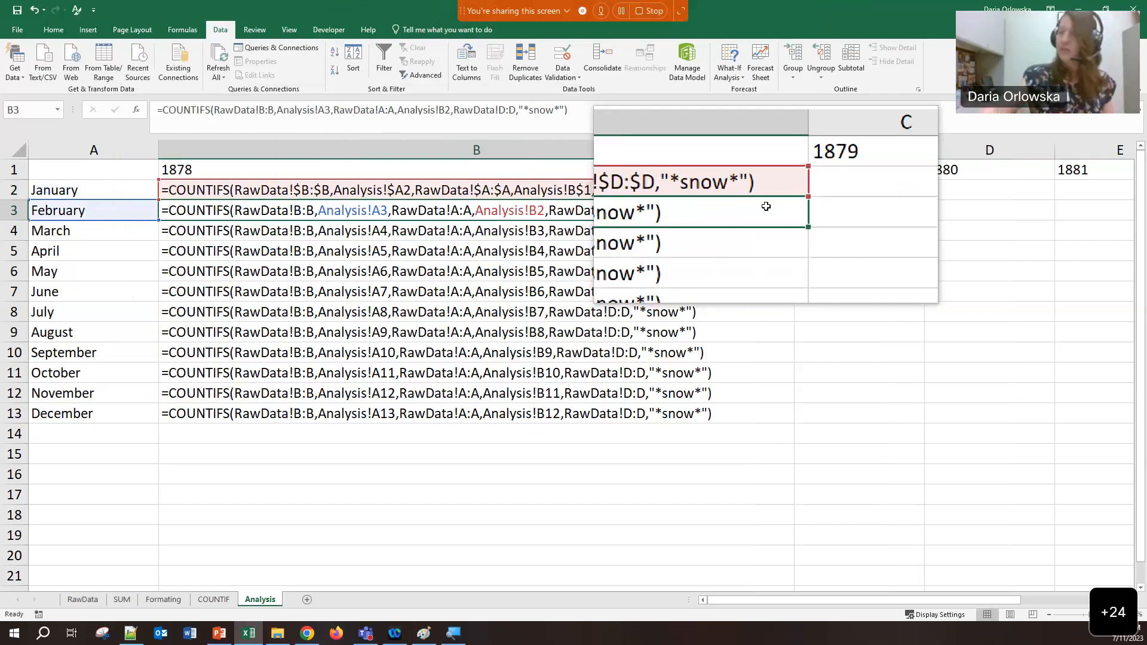
# Fill B2's formula down to B13 and across to column F, then show results instead of formulas
pyautogui.rightClick(453, 633)
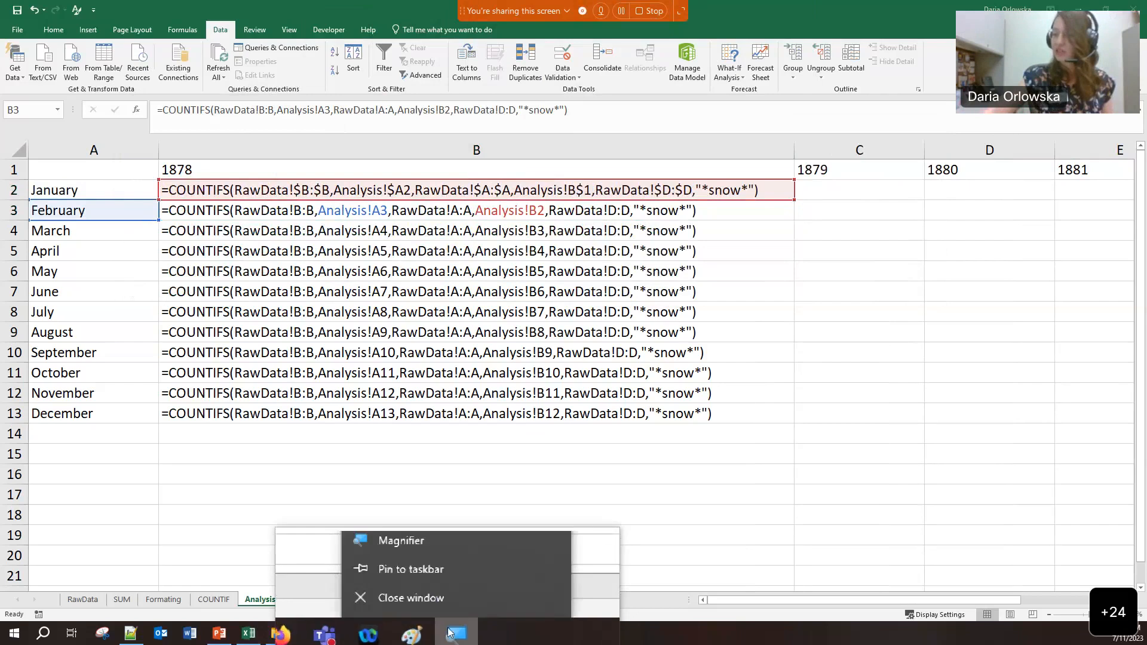
pyautogui.click(429, 602)
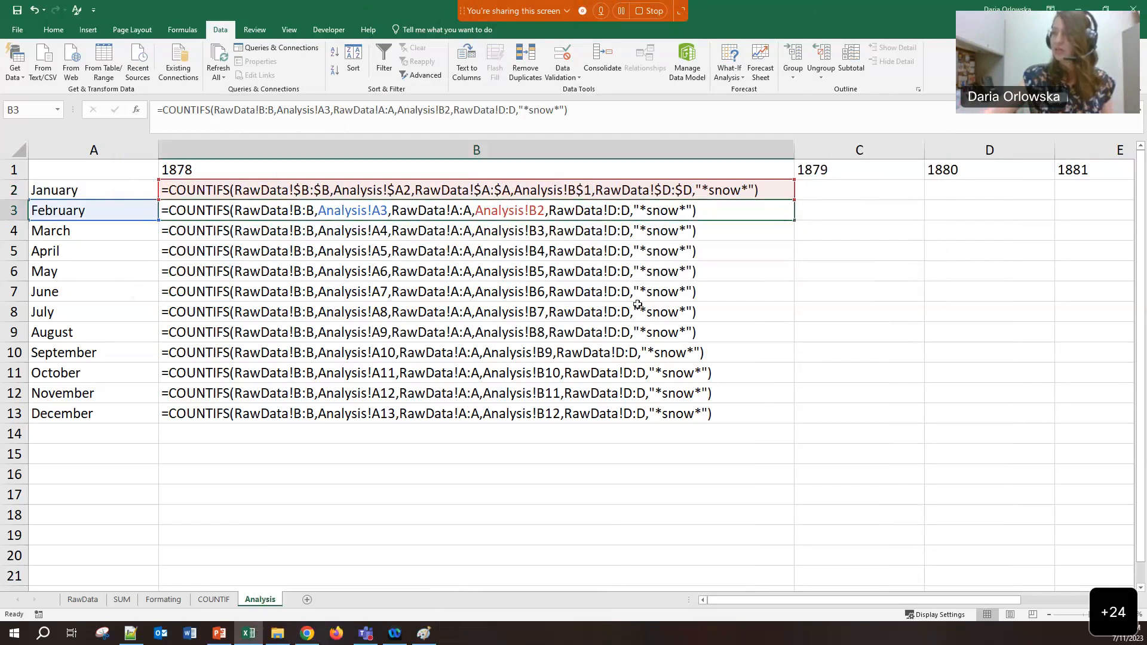
pyautogui.click(781, 189)
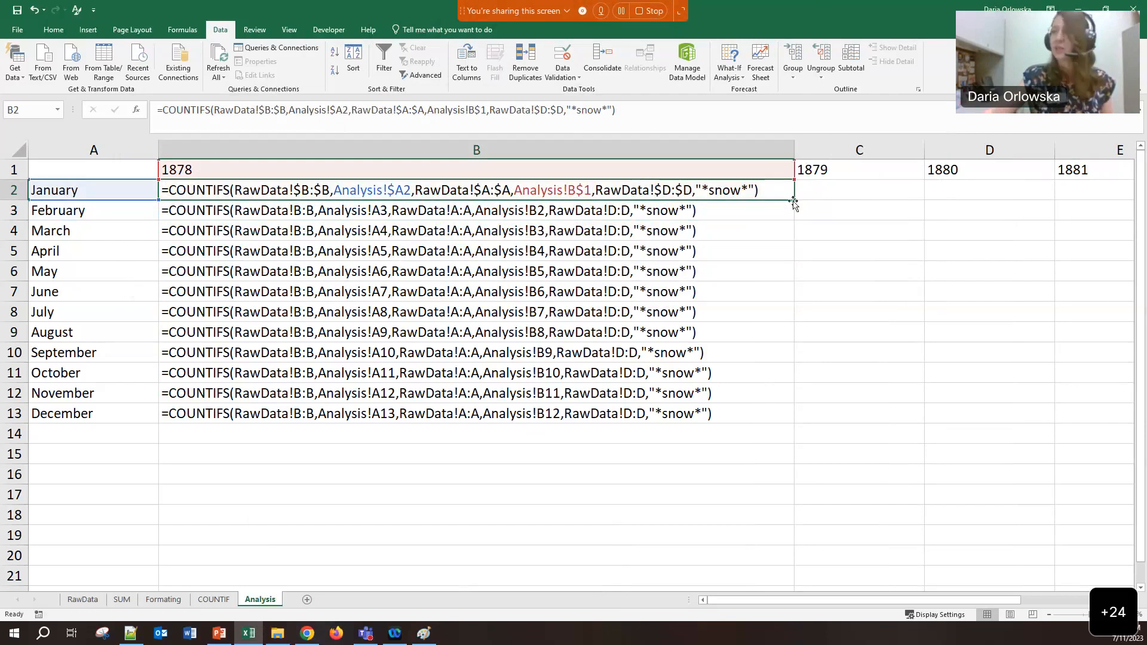
pyautogui.doubleClick(793, 202)
pyautogui.moveTo(795, 423); pyautogui.dragTo(528, 396)
pyautogui.moveTo(881, 602); pyautogui.dragTo(760, 581)
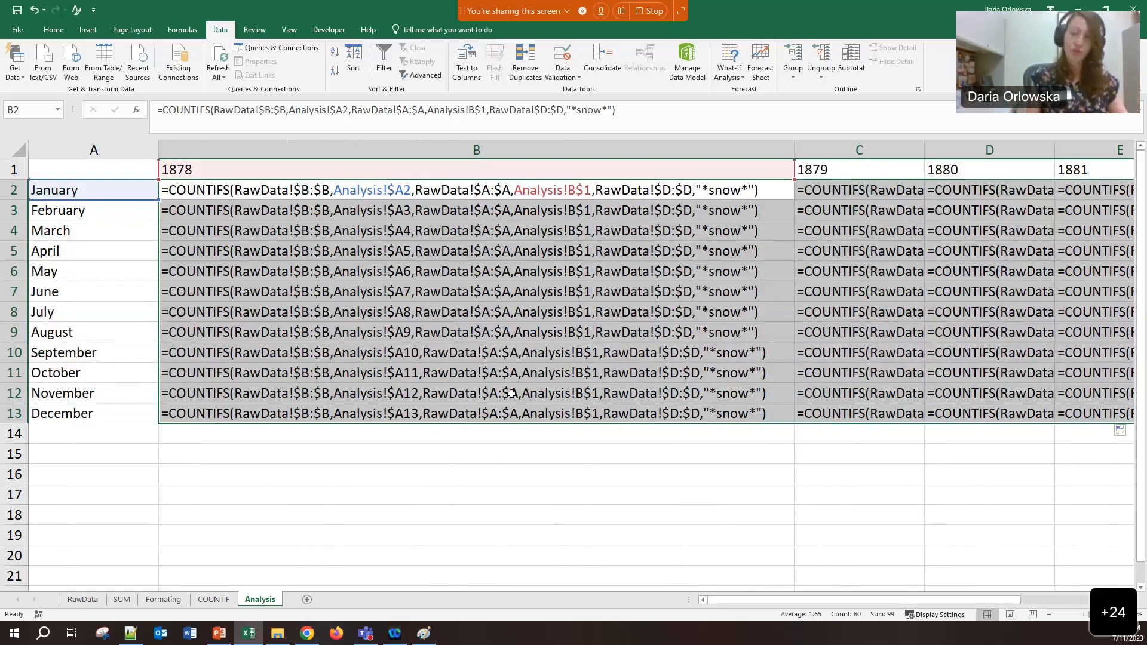
pyautogui.hotkey('ctrl', '`')
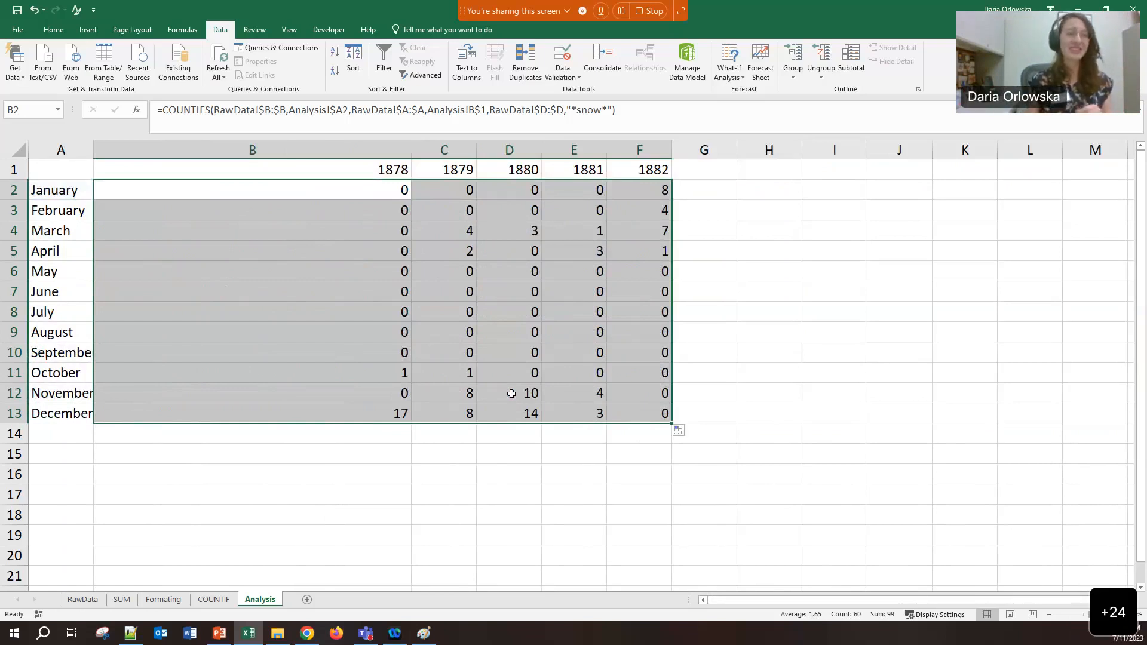
pyautogui.click(399, 192)
pyautogui.click(620, 127)
pyautogui.hotkey('ctrl', 'a')
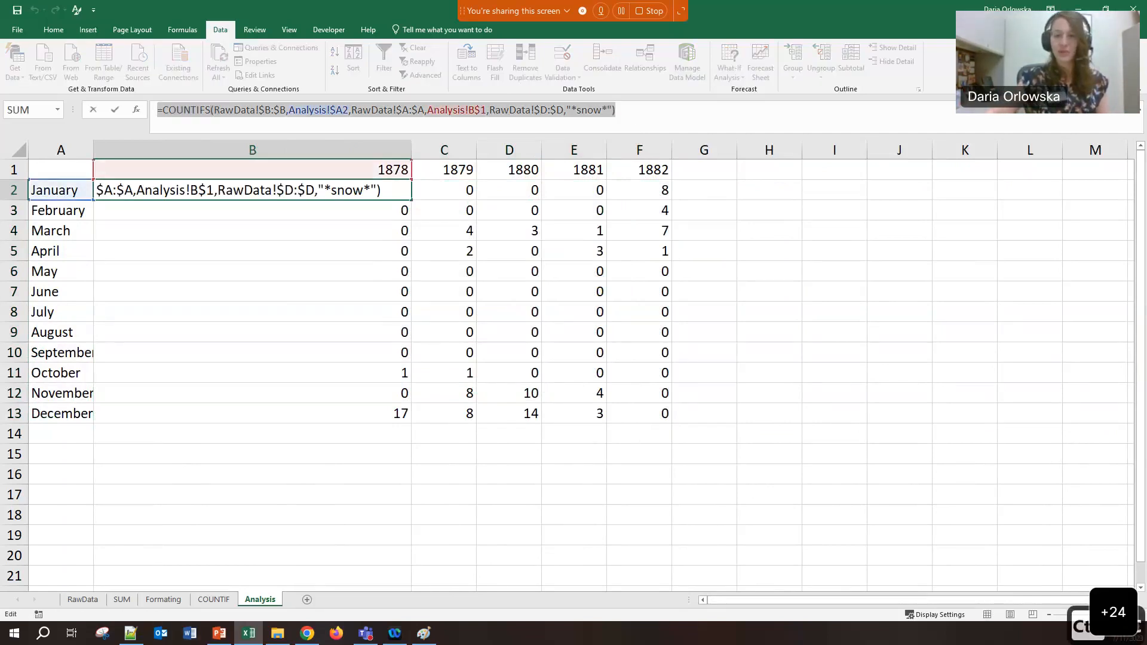
pyautogui.hotkey('ctrl', 'c')
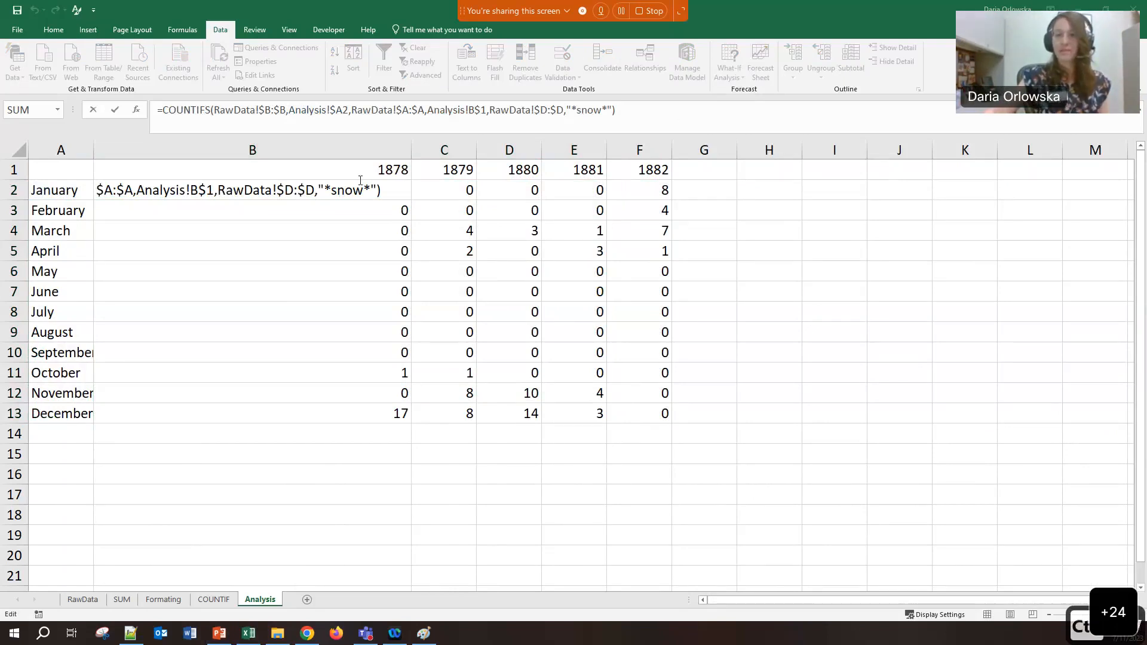
pyautogui.click(184, 217)
pyautogui.click(640, 125)
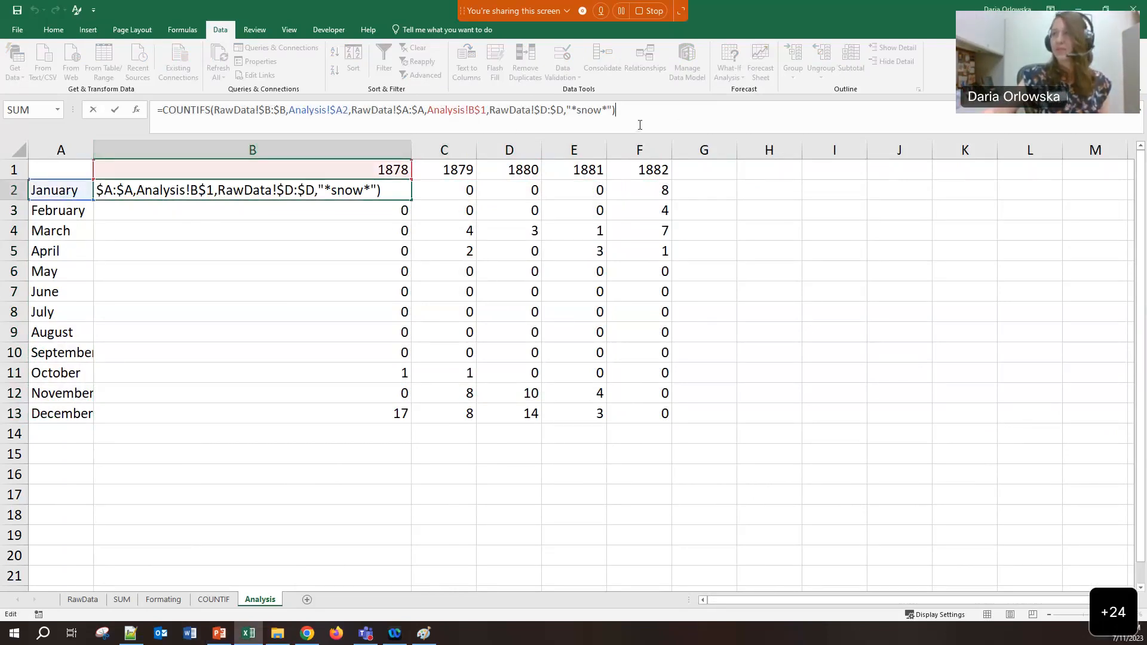
pyautogui.press('Tab')
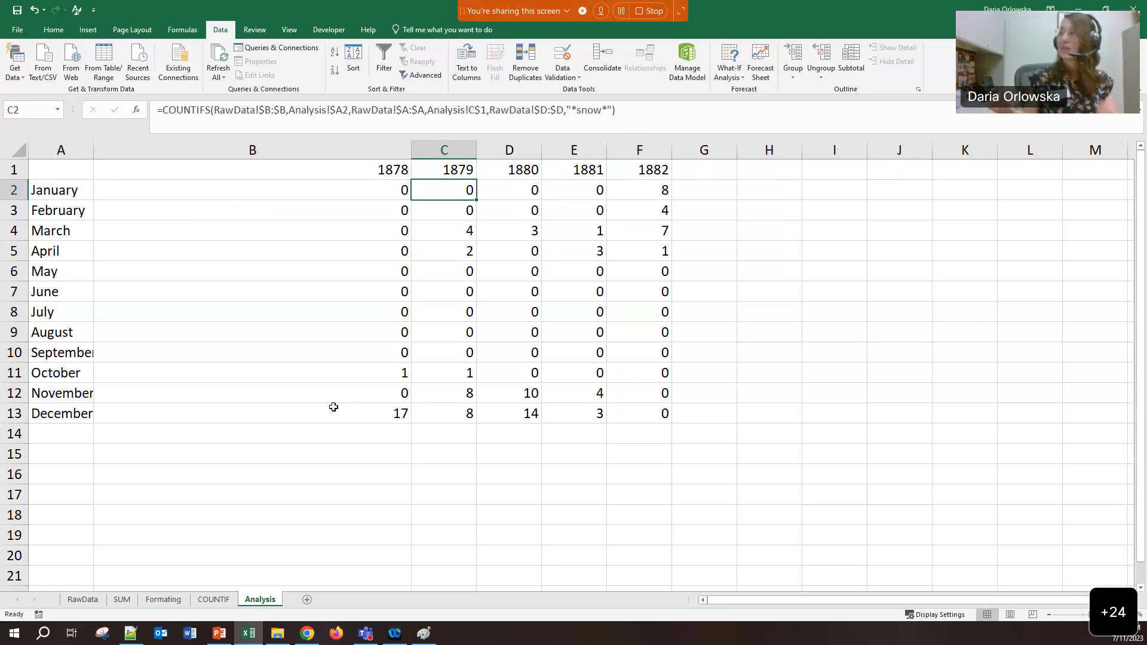
pyautogui.click(333, 184)
pyautogui.click(232, 110)
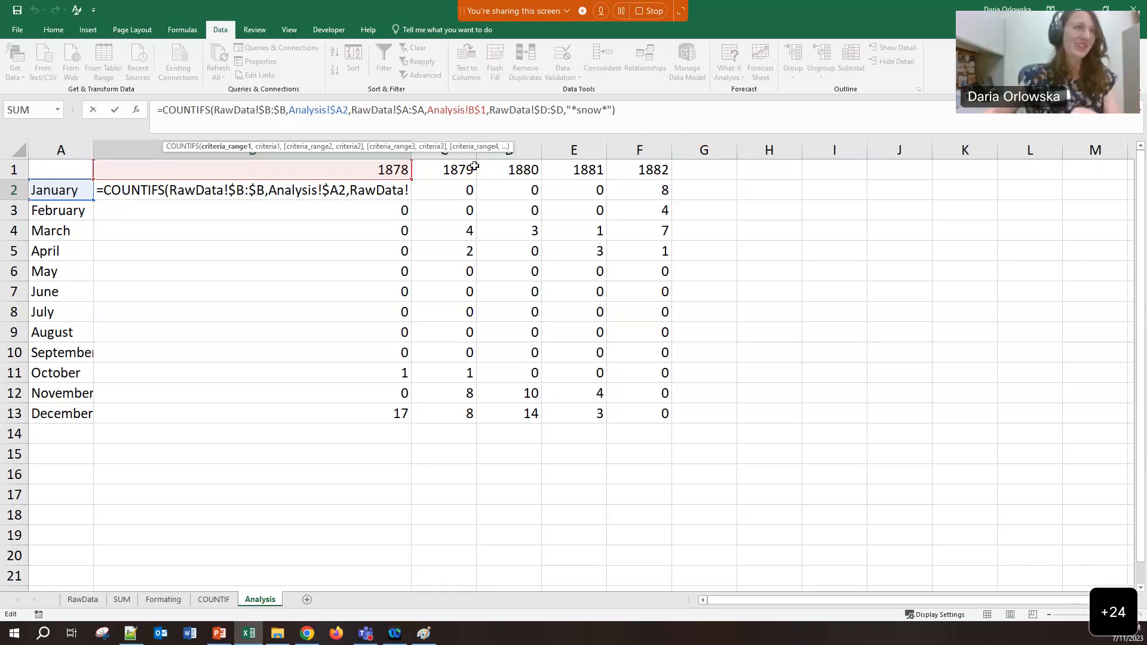
pyautogui.press('Return')
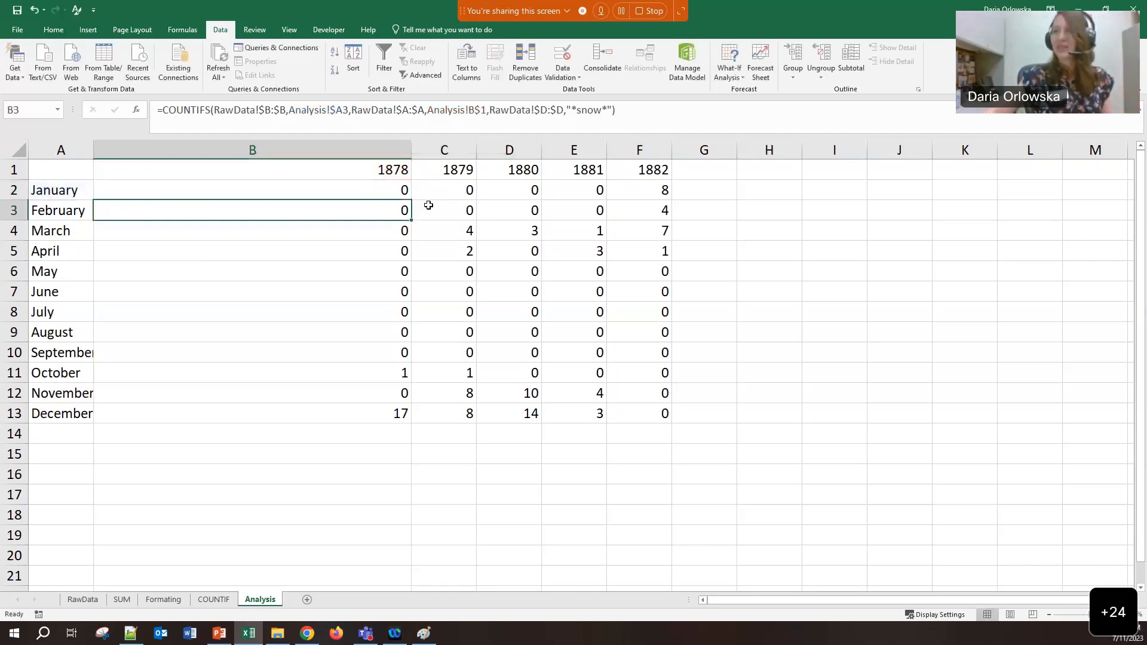
pyautogui.write('`')
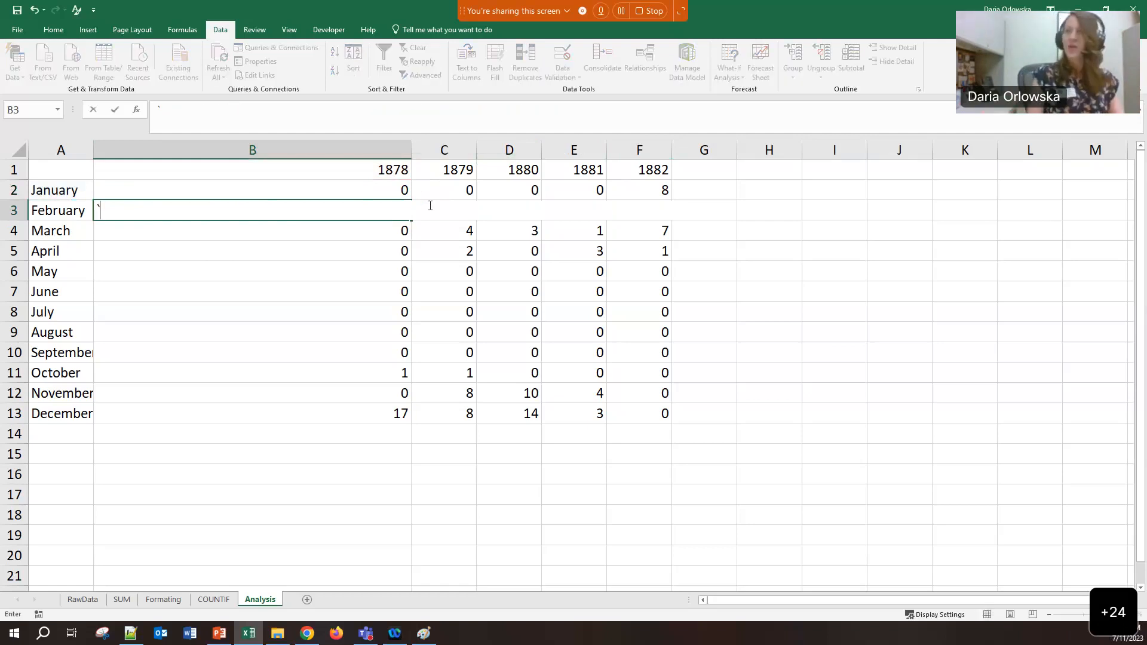
# Undo the stray B3 entry and refill B2:B13 across to column F (1882)
pyautogui.click(410, 325)
pyautogui.hotkey('ctrl', 'z')
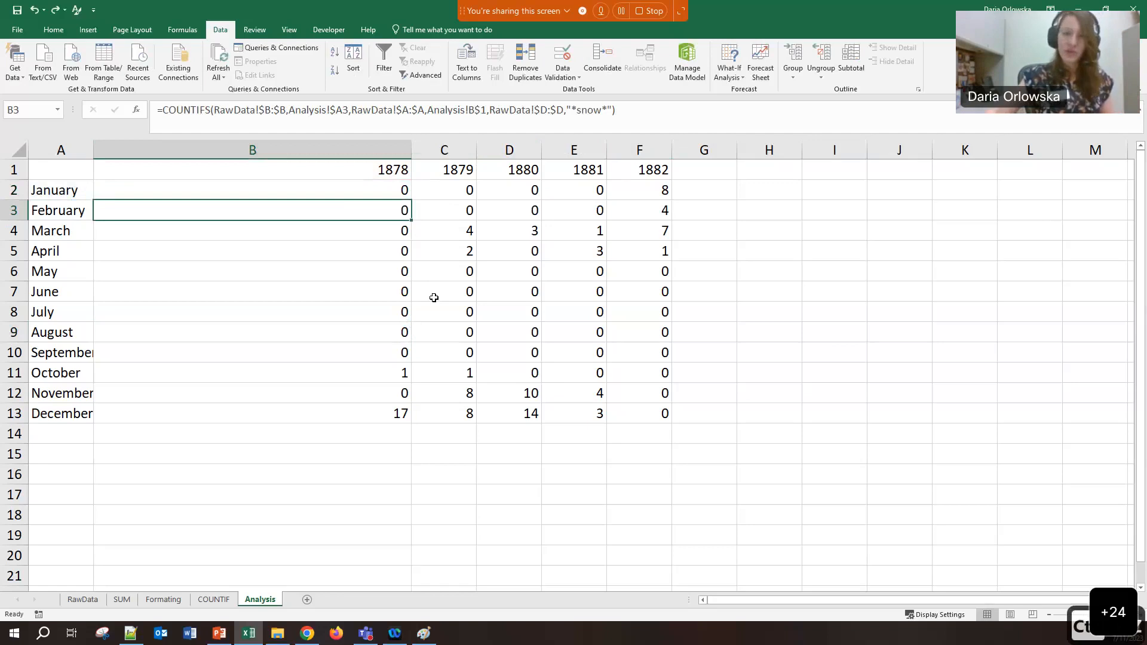
pyautogui.click(378, 190)
pyautogui.moveTo(361, 190); pyautogui.dragTo(370, 407)
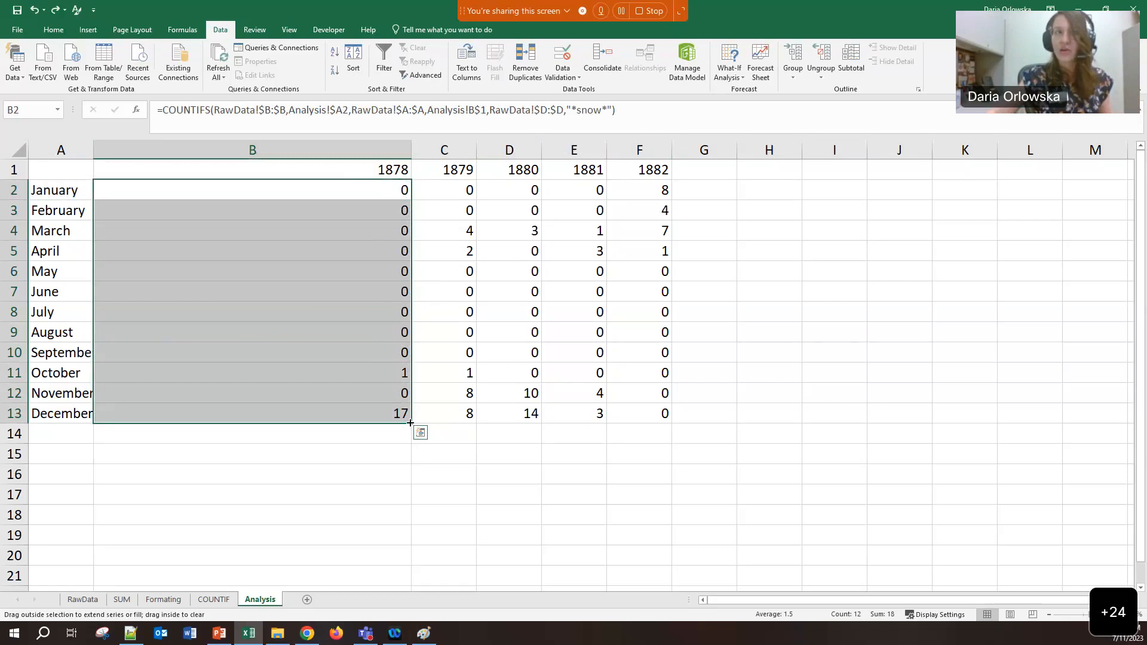
pyautogui.moveTo(411, 423); pyautogui.dragTo(681, 423)
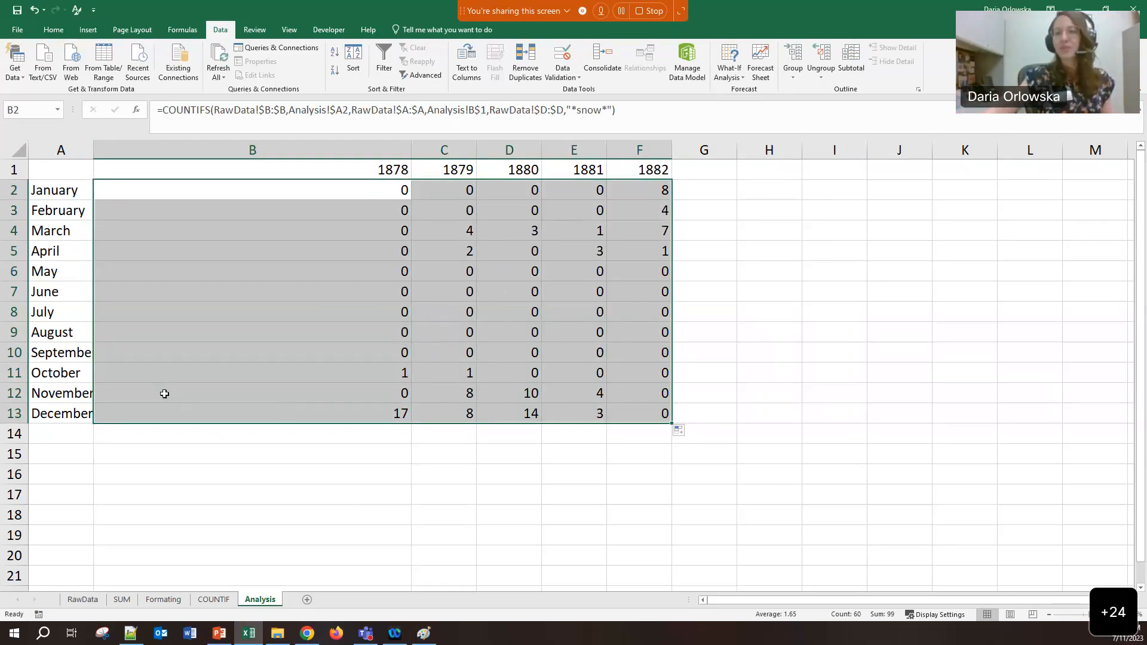
pyautogui.click(163, 395)
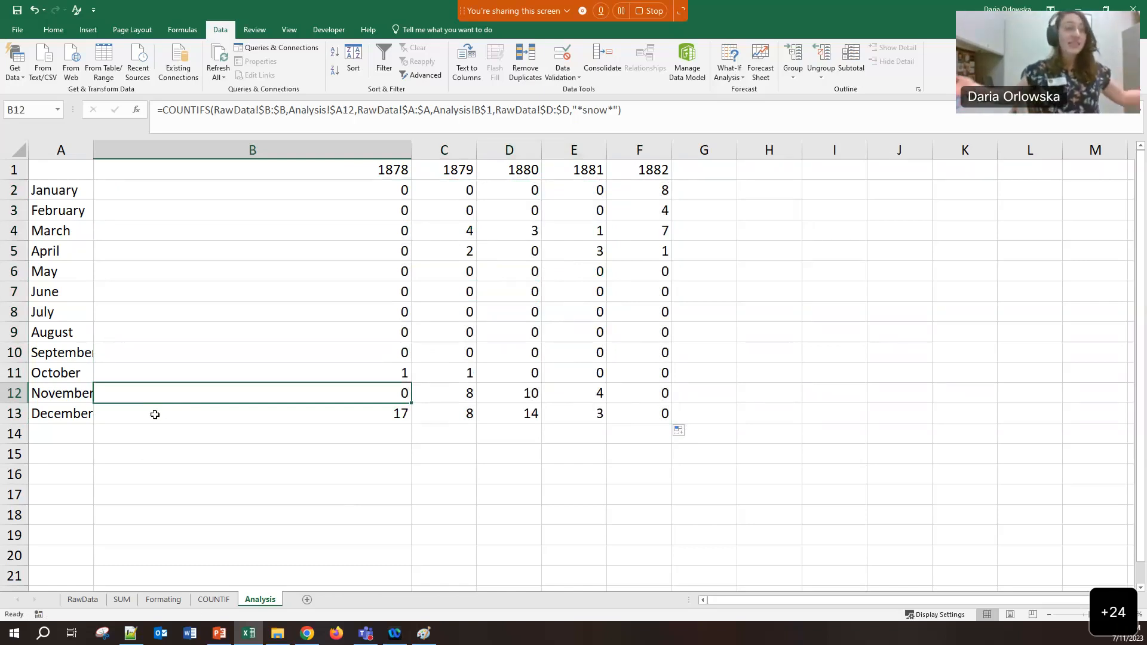
pyautogui.click(325, 336)
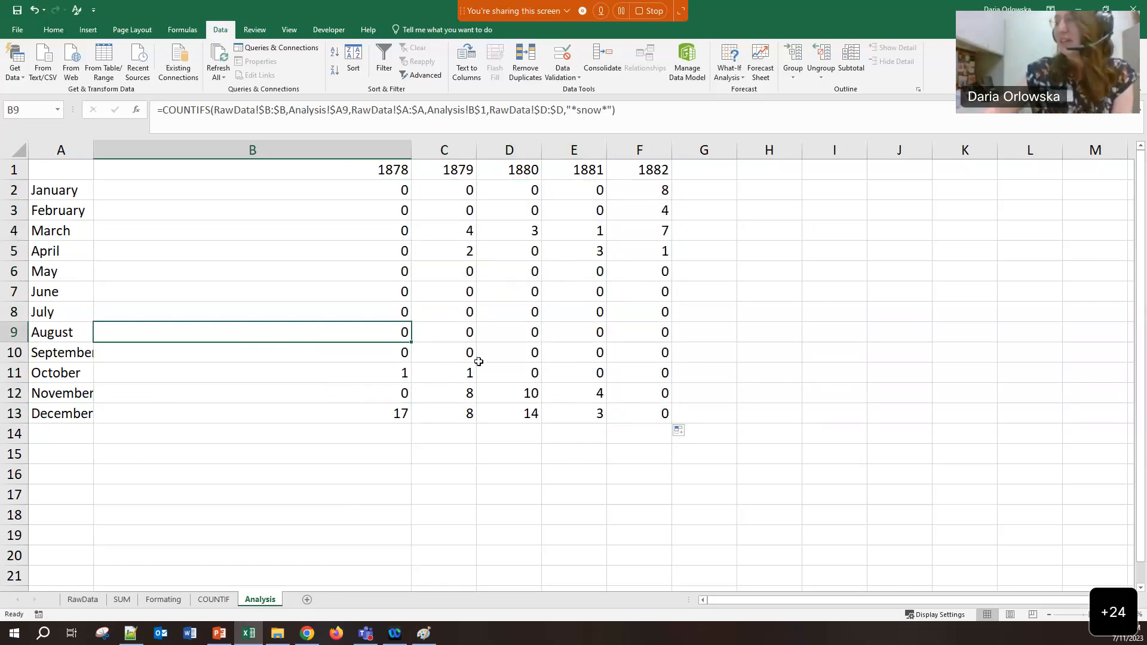
pyautogui.moveTo(323, 254); pyautogui.dragTo(394, 371)
pyautogui.click(318, 348)
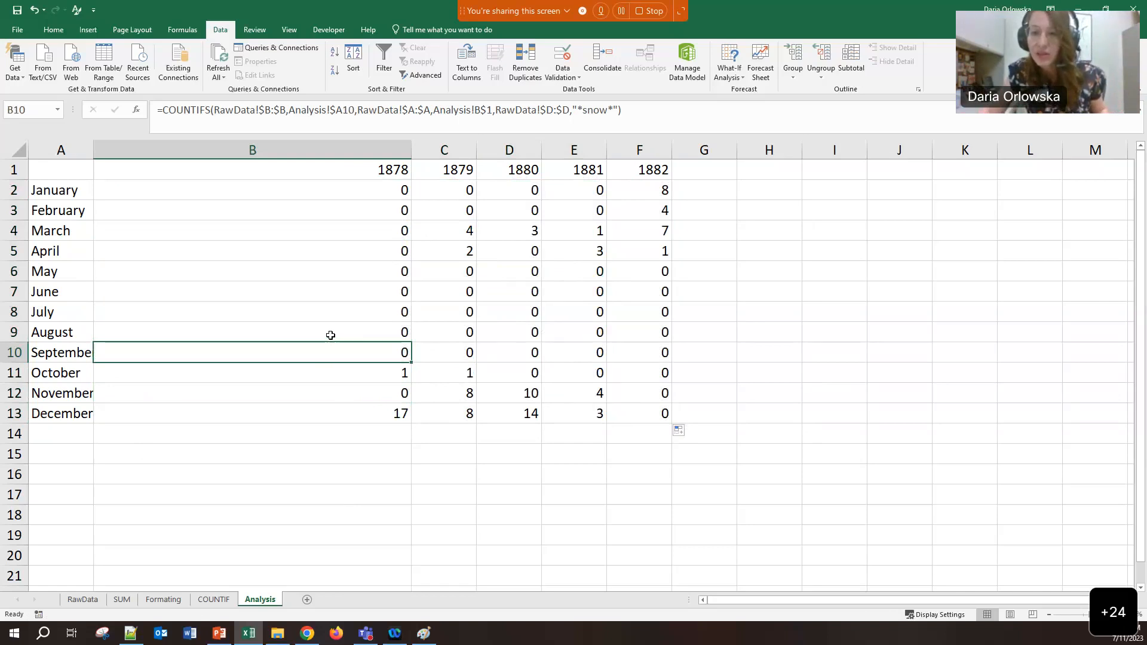
pyautogui.click(354, 174)
pyautogui.click(355, 190)
pyautogui.click(421, 113)
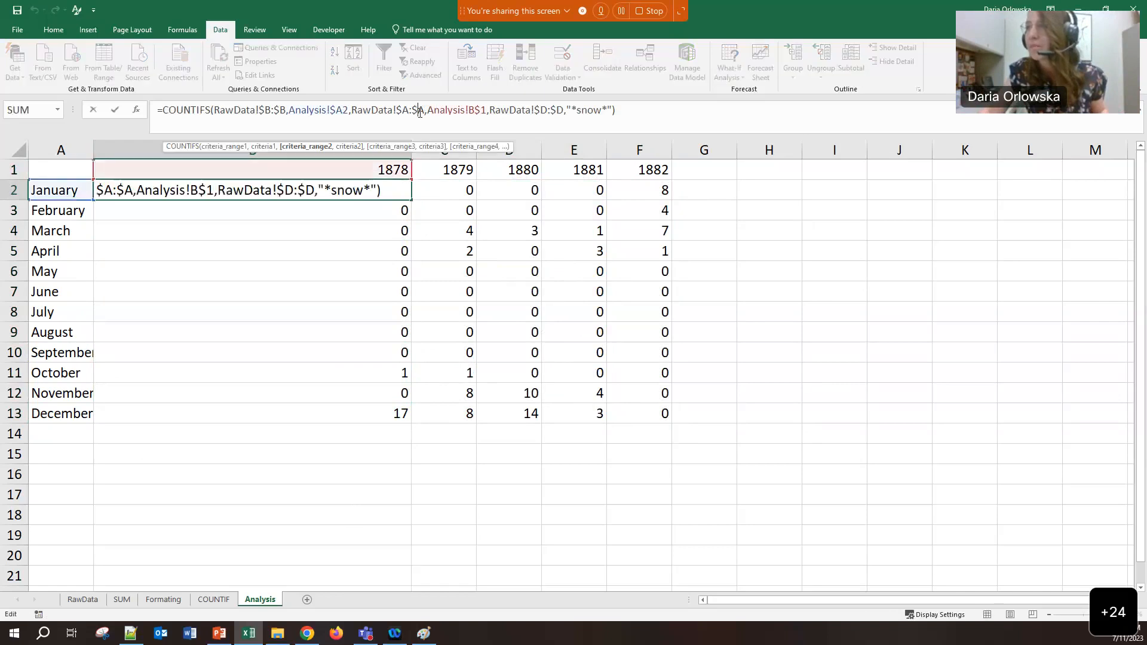
pyautogui.click(646, 107)
pyautogui.press('Tab')
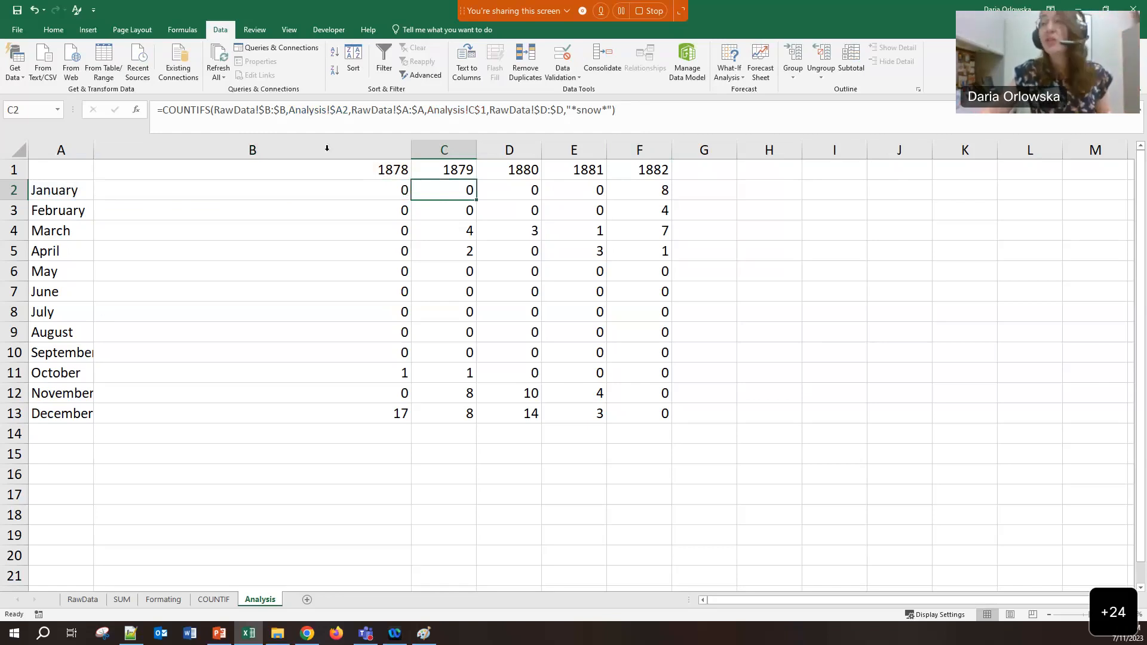
pyautogui.click(353, 188)
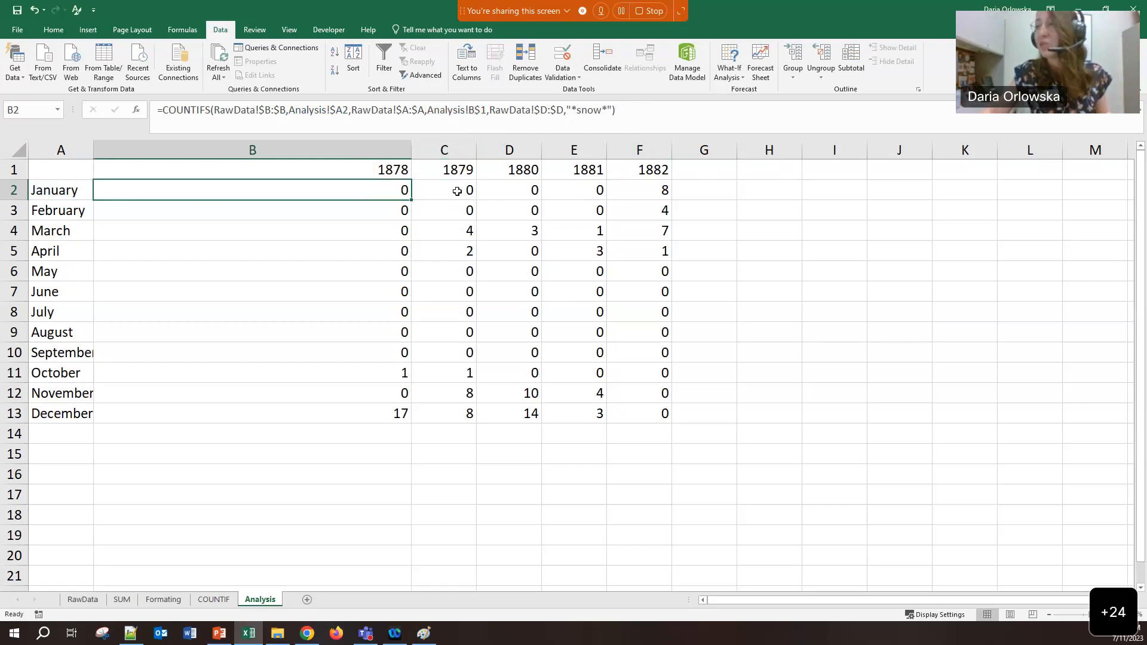
# Inspect the January 1879–1882 and April 1879 count formulas
pyautogui.click(457, 190)
pyautogui.click(509, 191)
pyautogui.click(583, 190)
pyautogui.click(641, 190)
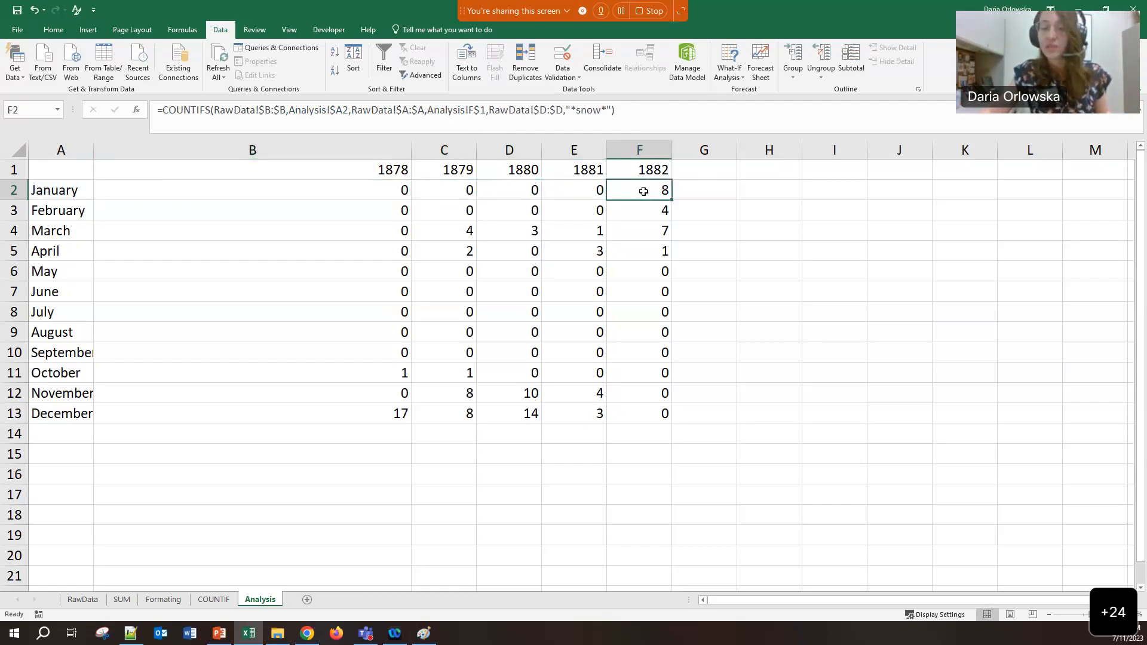
pyautogui.click(359, 184)
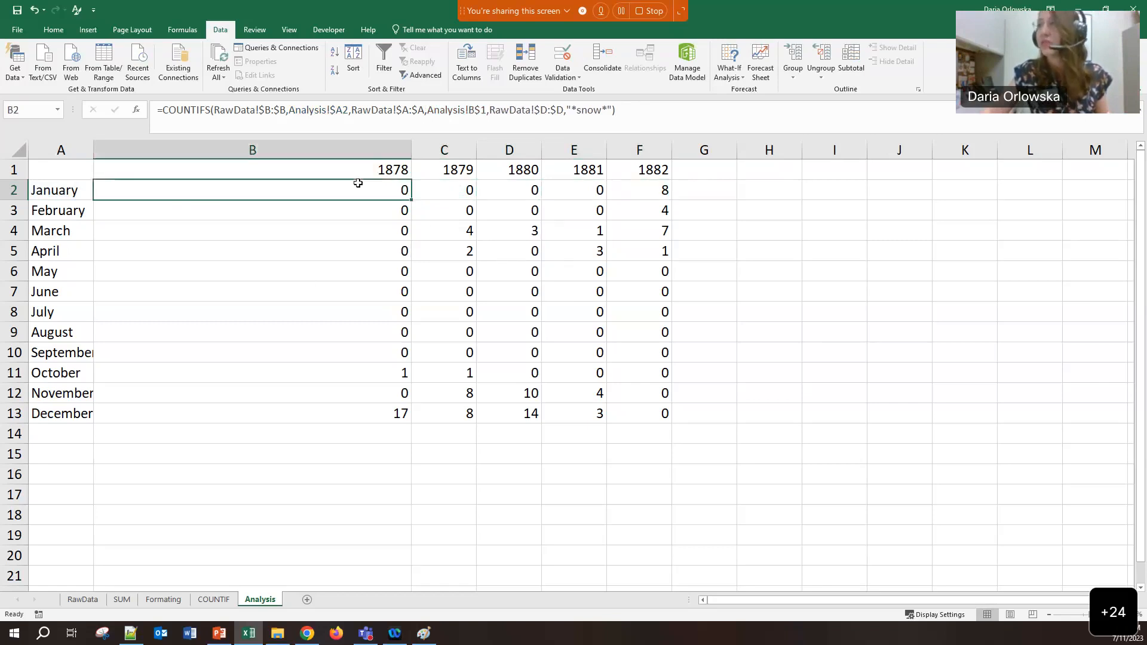
pyautogui.click(45, 33)
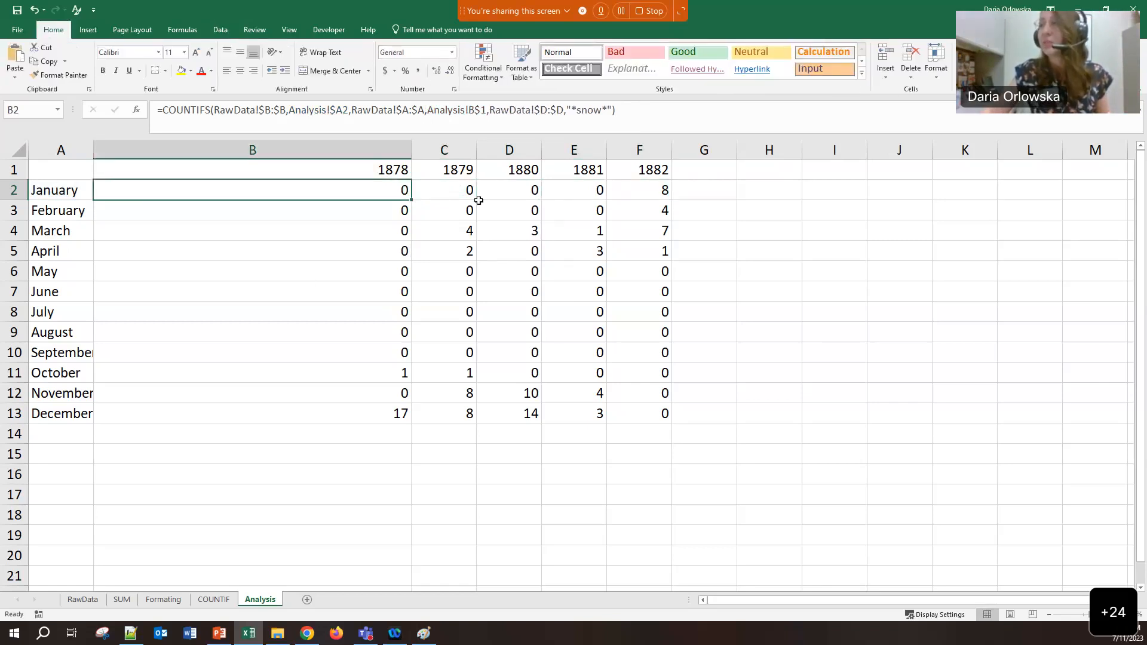
pyautogui.click(420, 254)
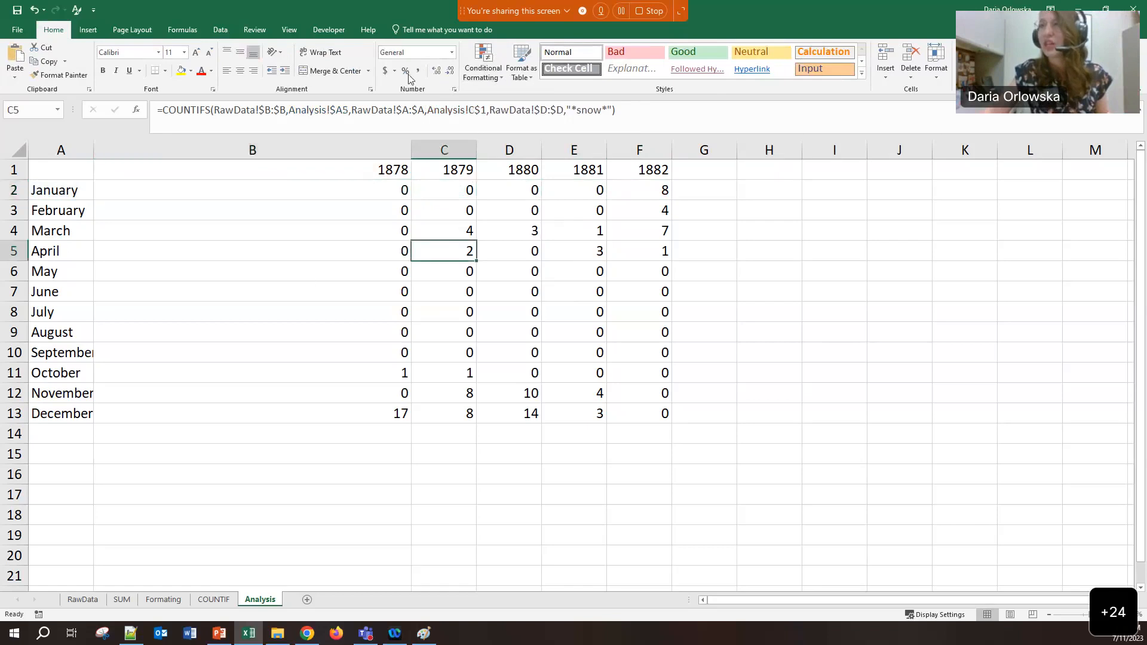
pyautogui.click(320, 193)
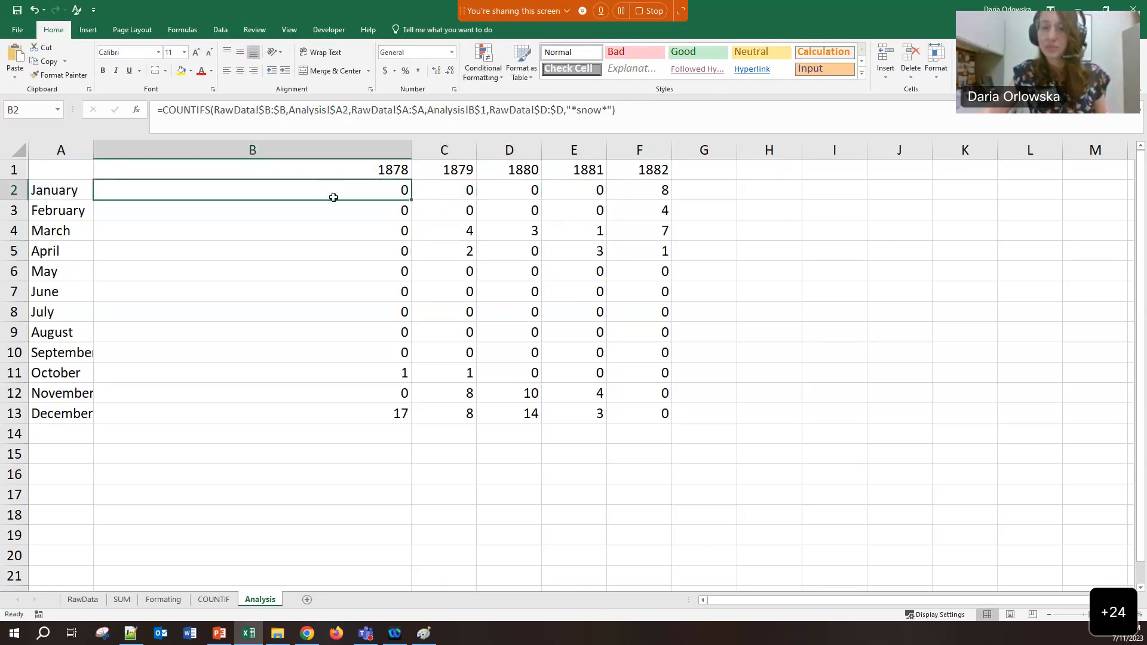
# Cross-check year values on RawData, then inspect the May, November, April and July counts
pyautogui.click(81, 603)
pyautogui.click(45, 172)
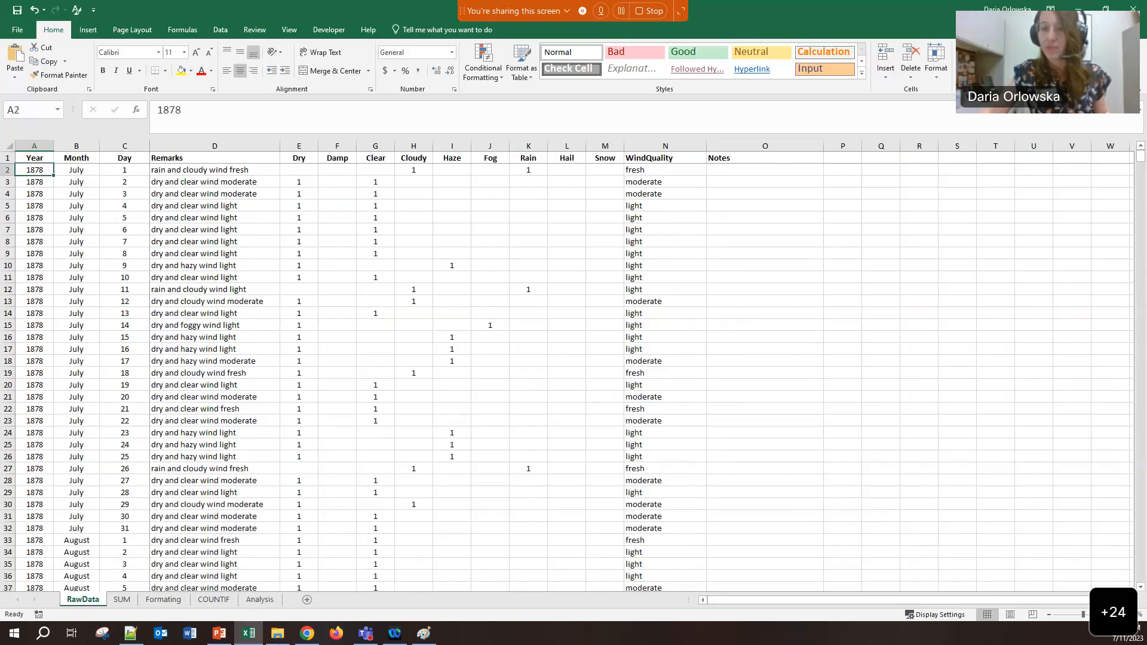
pyautogui.click(259, 600)
pyautogui.click(368, 265)
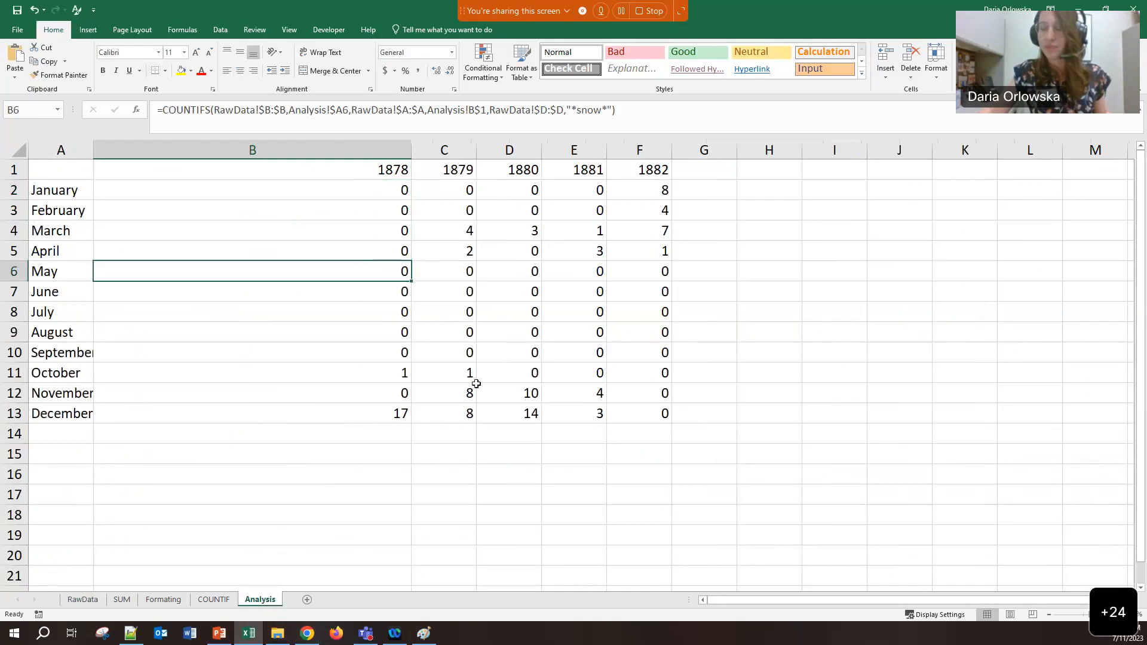
pyautogui.click(480, 393)
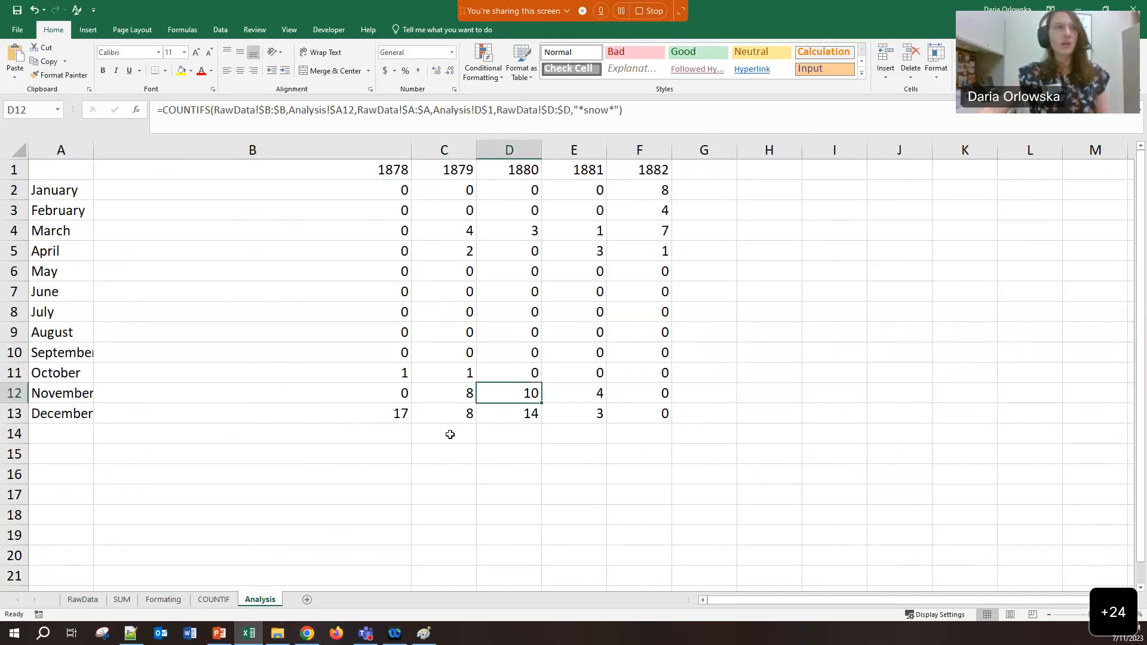
pyautogui.moveTo(391, 359); pyautogui.dragTo(418, 445)
pyautogui.click(330, 252)
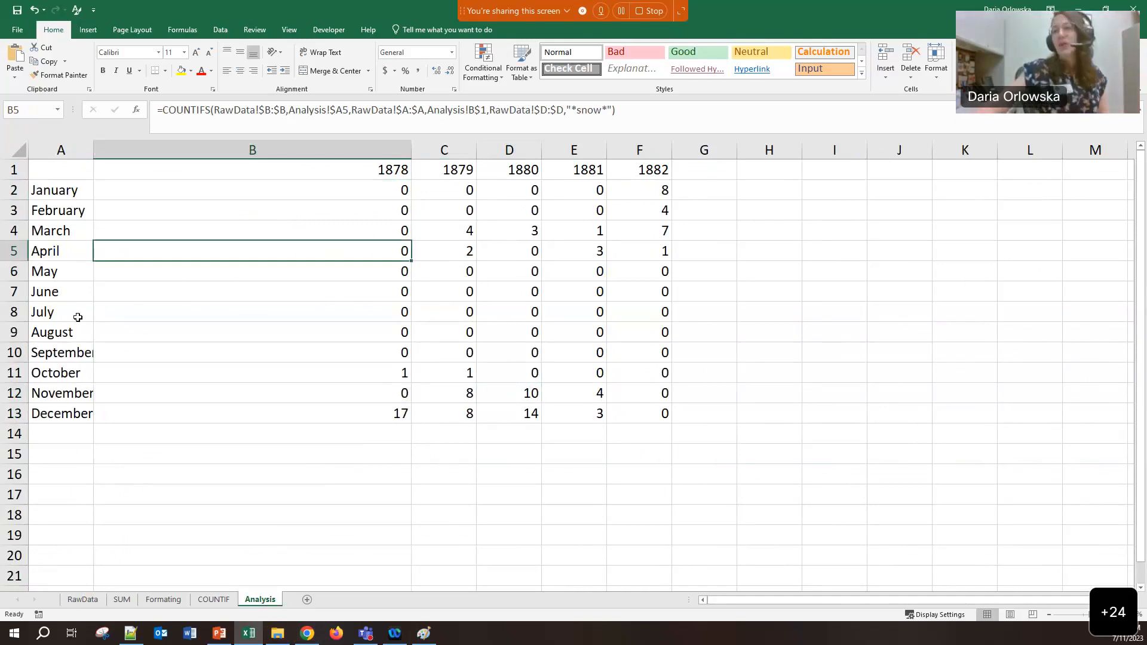
pyautogui.click(112, 316)
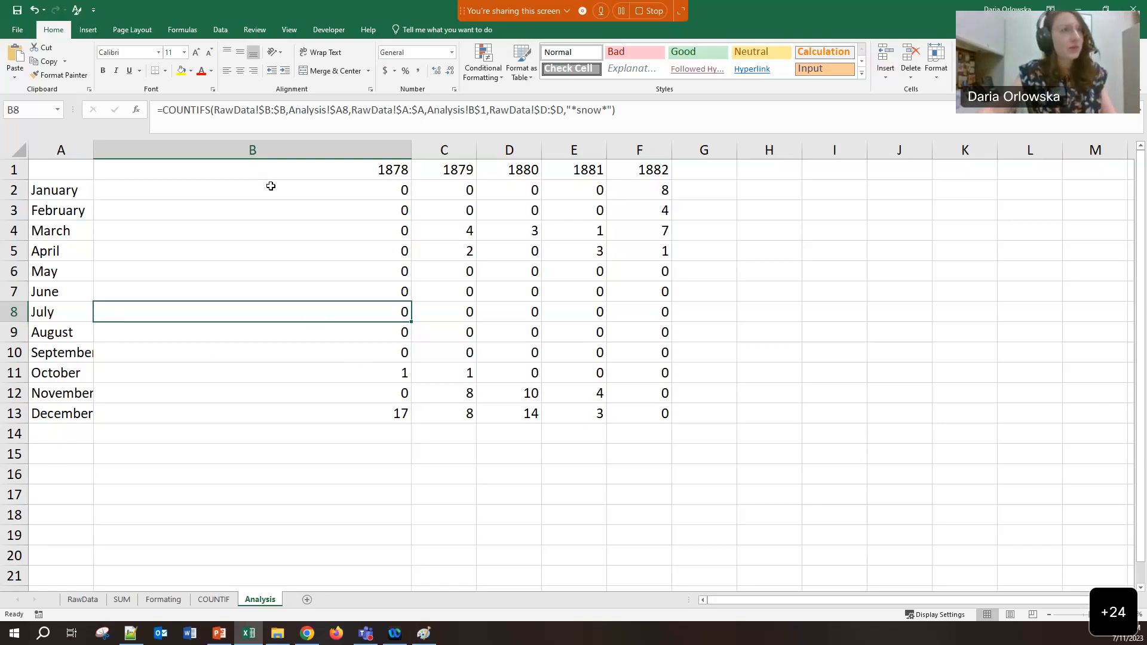
# Review the January–May 1878 counts and begin editing B2's January 1878 formula
pyautogui.moveTo(329, 184); pyautogui.dragTo(331, 273)
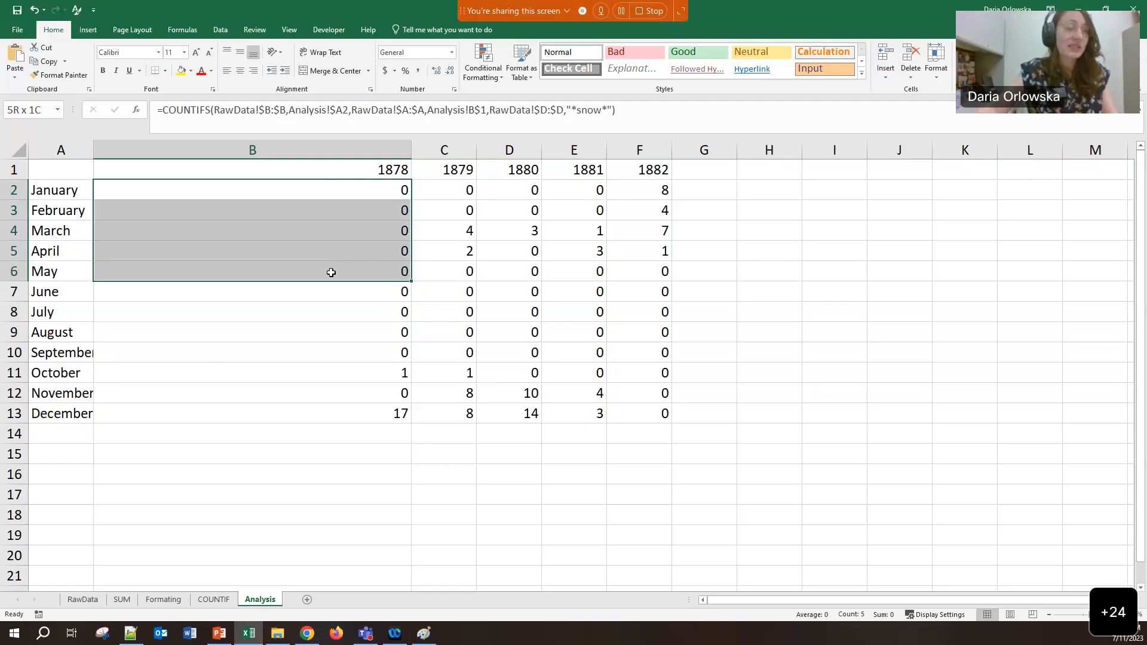
pyautogui.moveTo(331, 273); pyautogui.dragTo(331, 273)
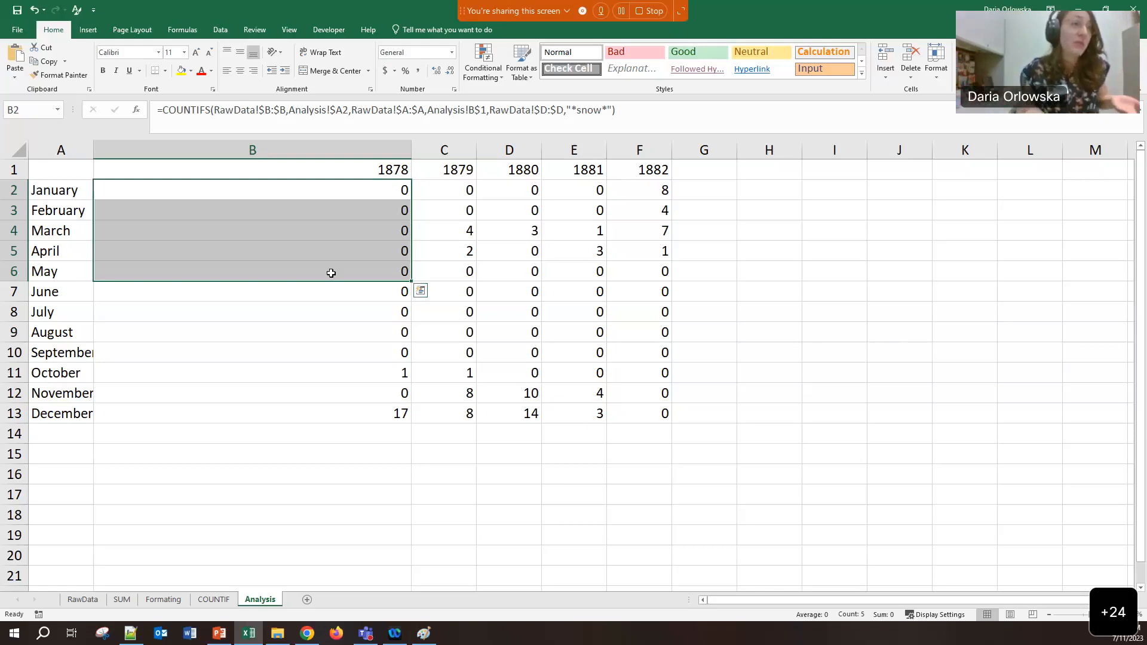
pyautogui.click(331, 274)
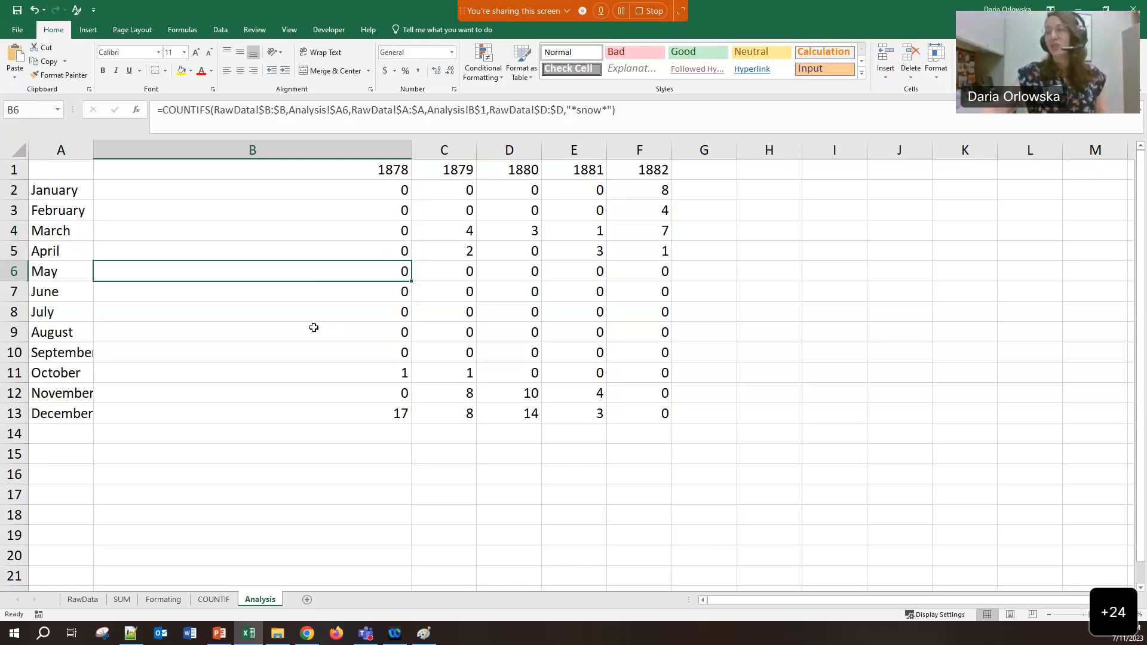
pyautogui.click(330, 202)
pyautogui.click(346, 183)
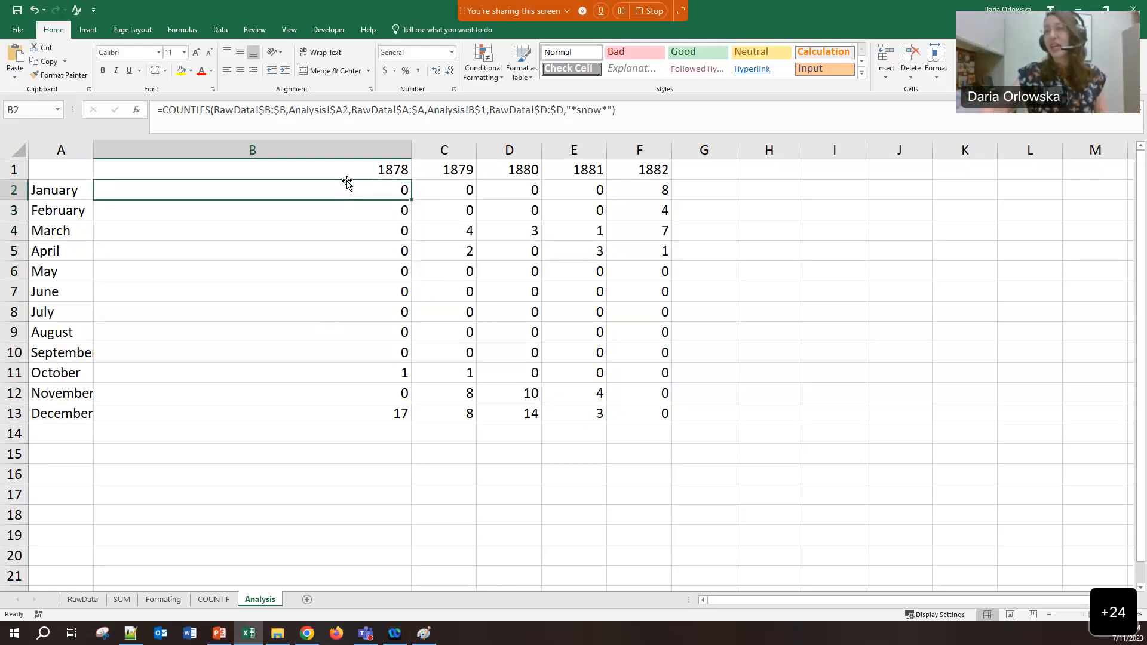
pyautogui.click(590, 107)
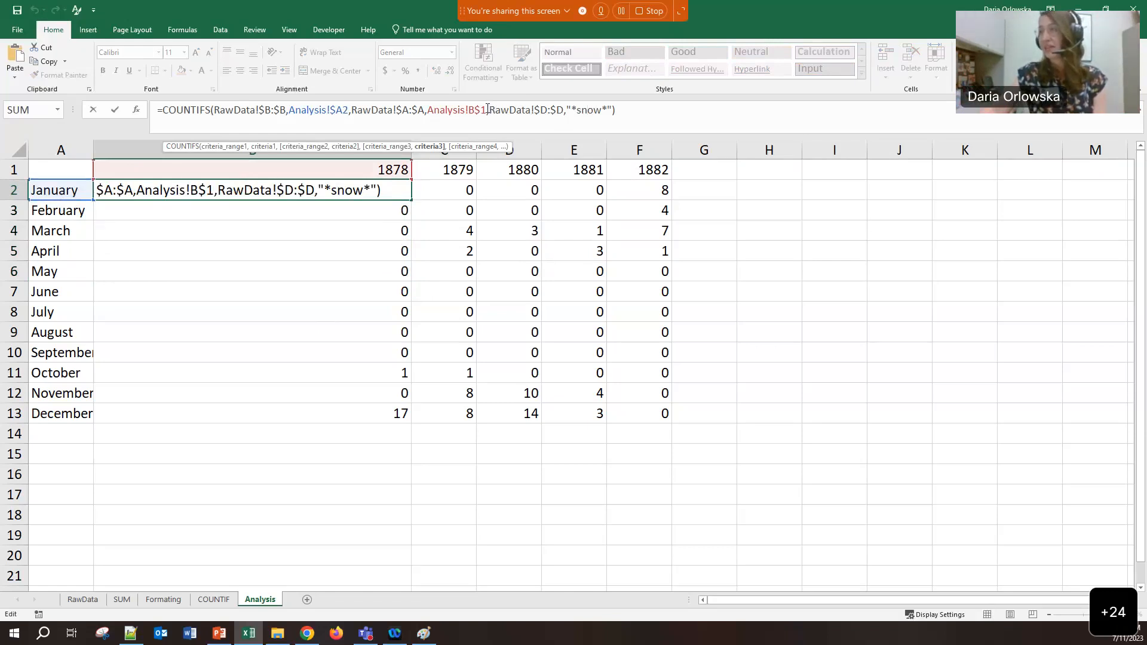
# Cut the ,RawData!$D:$D,"*snow*" condition from B2's formula and enter it
pyautogui.moveTo(487, 110); pyautogui.dragTo(617, 110)
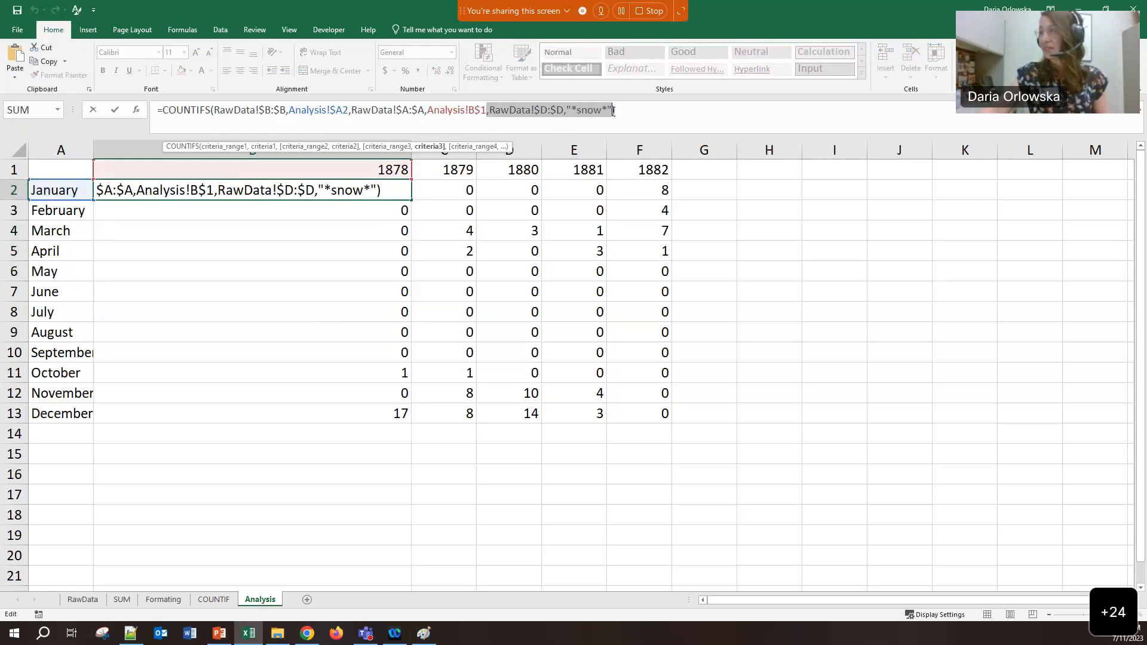
pyautogui.hotkey('ctrl', 'x')
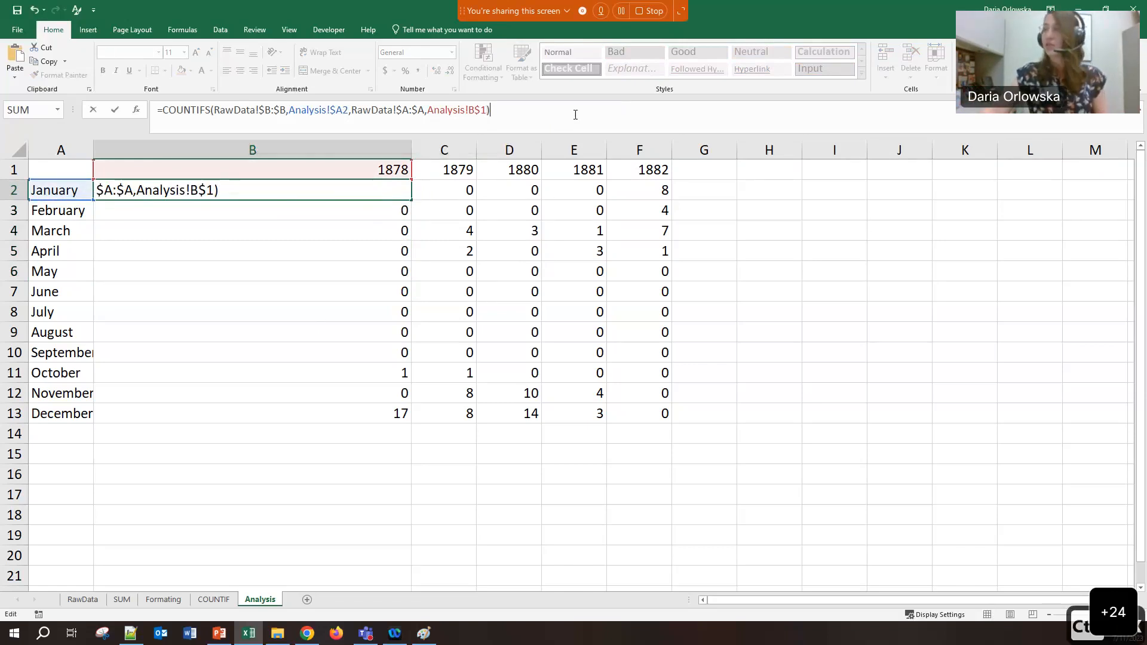
pyautogui.press('Return')
# Fill the shortened formula down to B13 and across to F13, giving all-day counts like 31
pyautogui.click(405, 189)
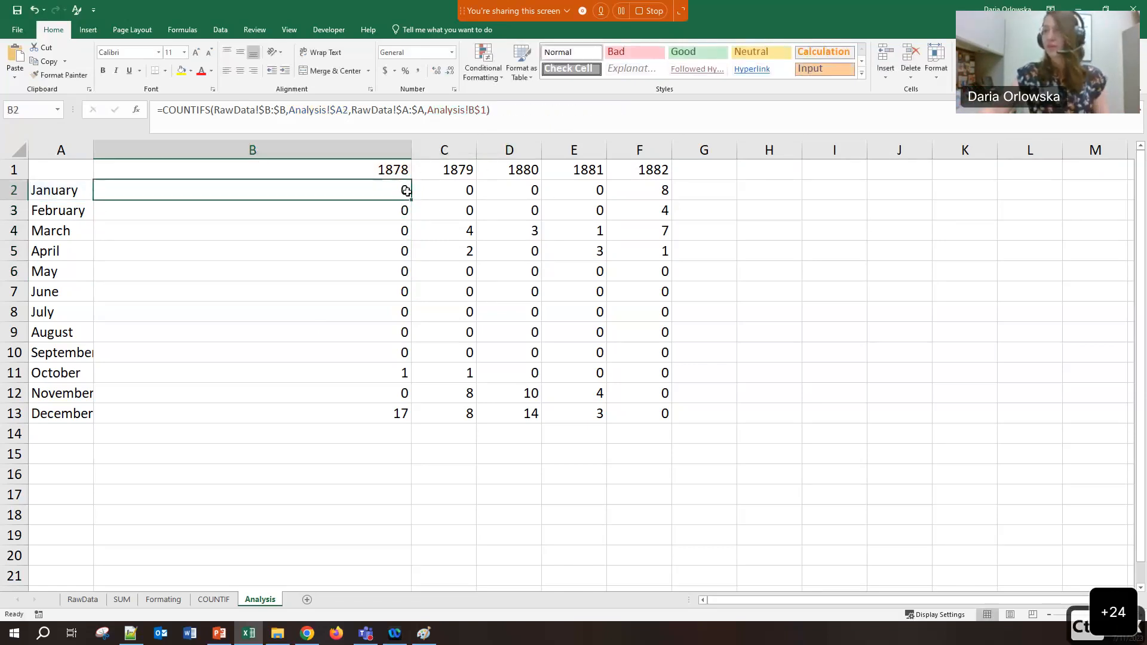
pyautogui.doubleClick(410, 200)
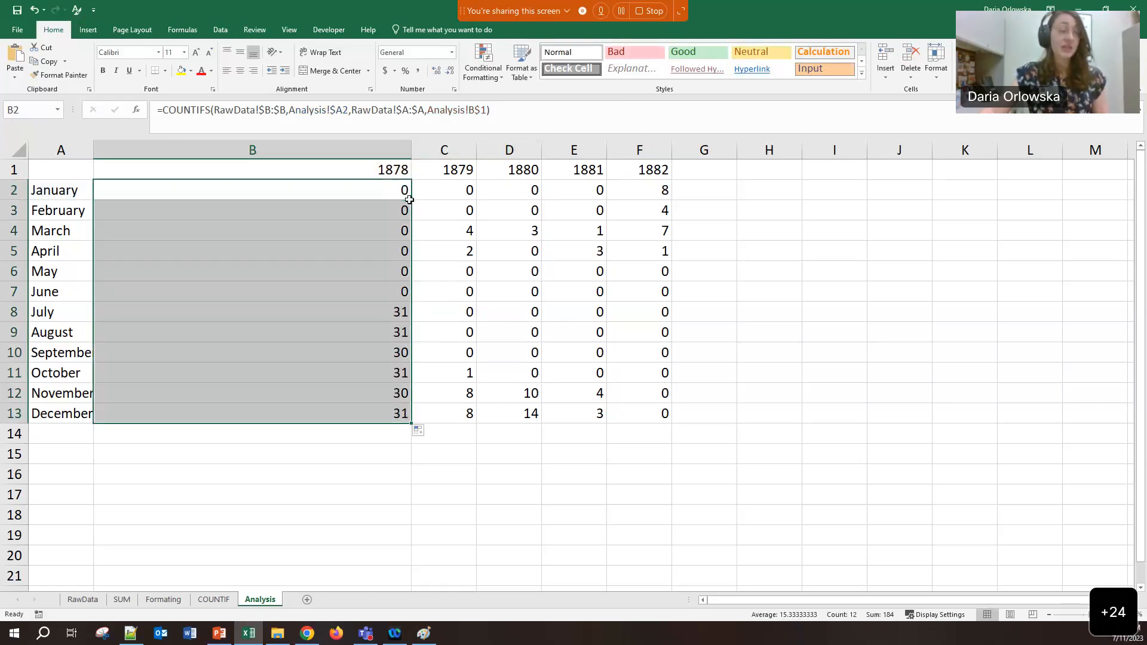
pyautogui.moveTo(364, 313); pyautogui.dragTo(361, 409)
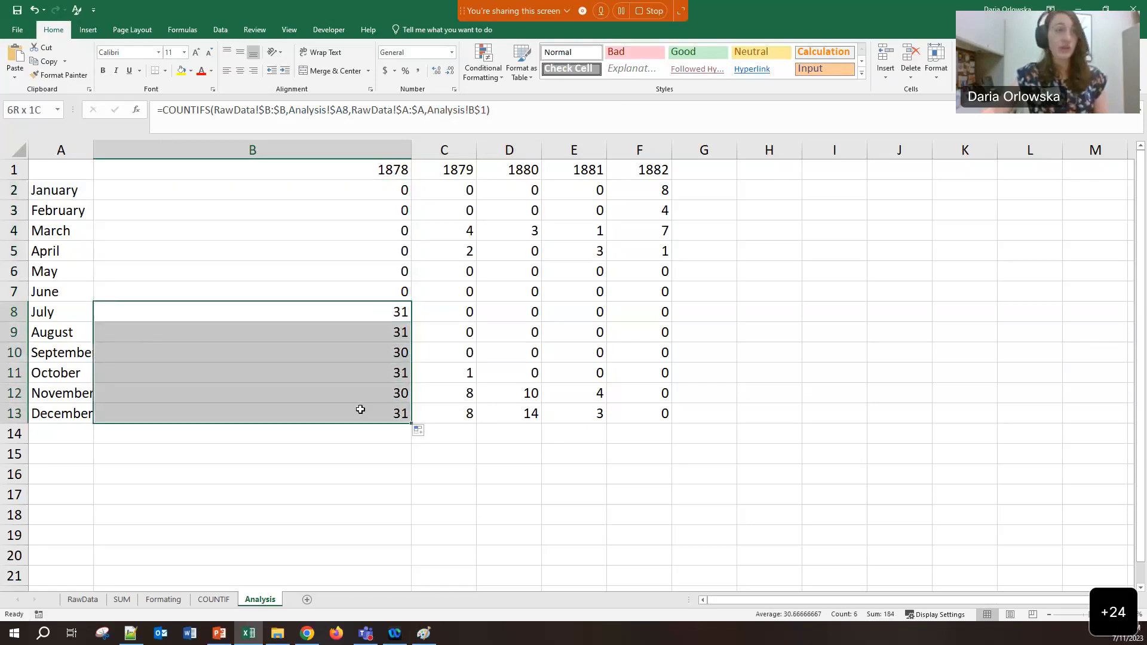
pyautogui.moveTo(373, 192); pyautogui.dragTo(380, 288)
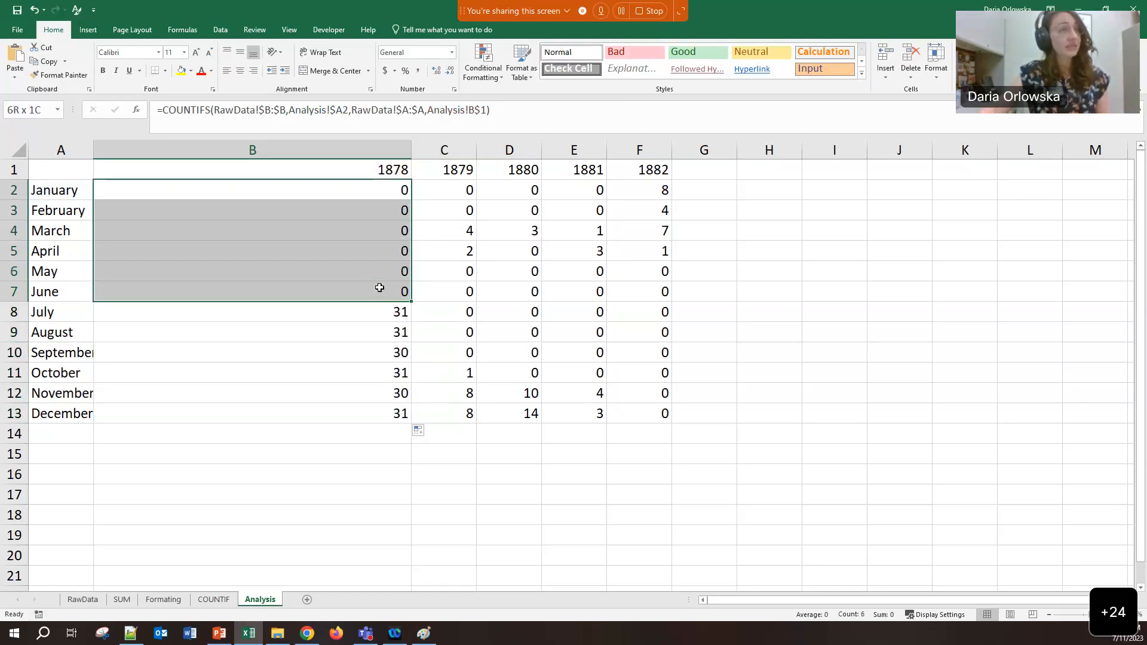
pyautogui.click(373, 247)
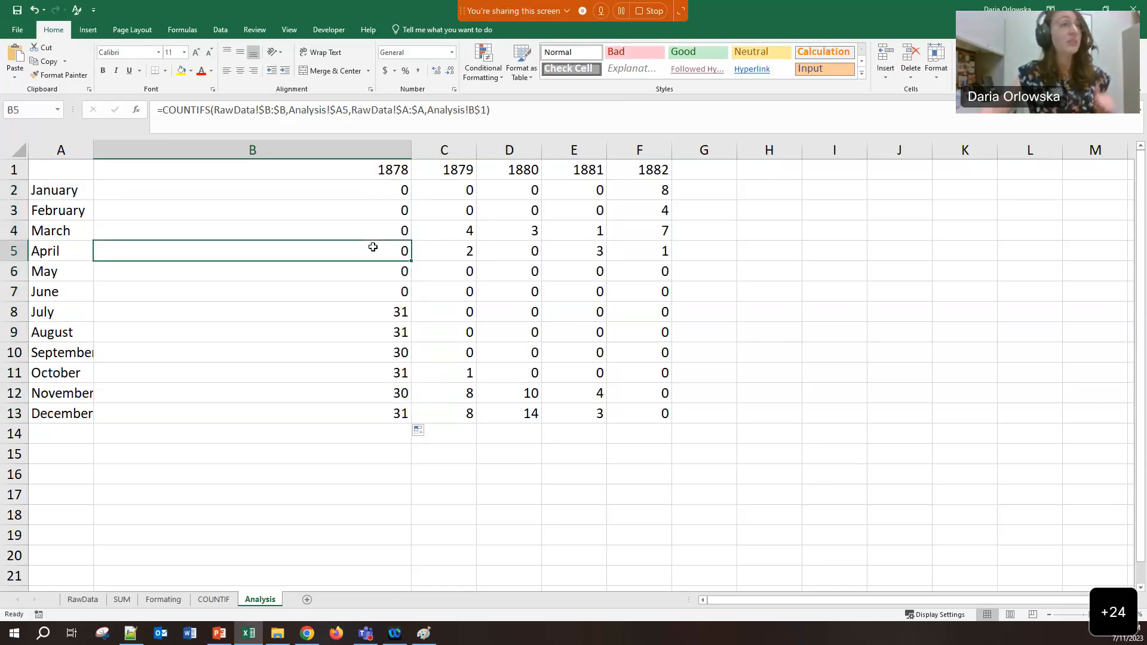
pyautogui.click(377, 413)
pyautogui.moveTo(382, 185); pyautogui.dragTo(395, 418)
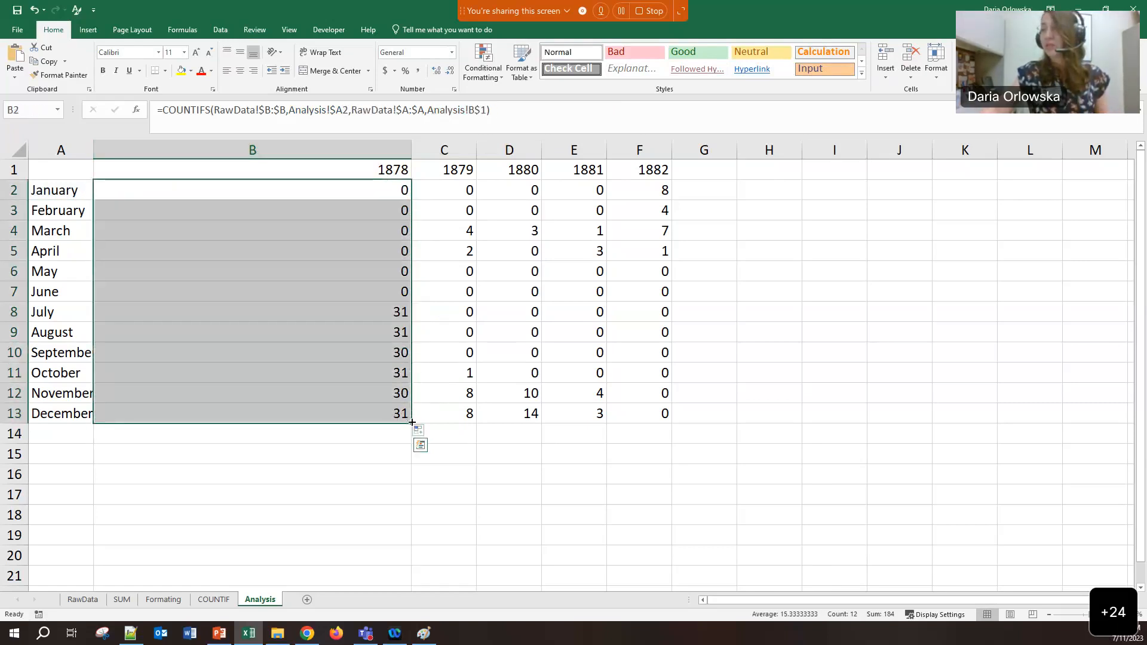
pyautogui.moveTo(599, 414); pyautogui.dragTo(660, 412)
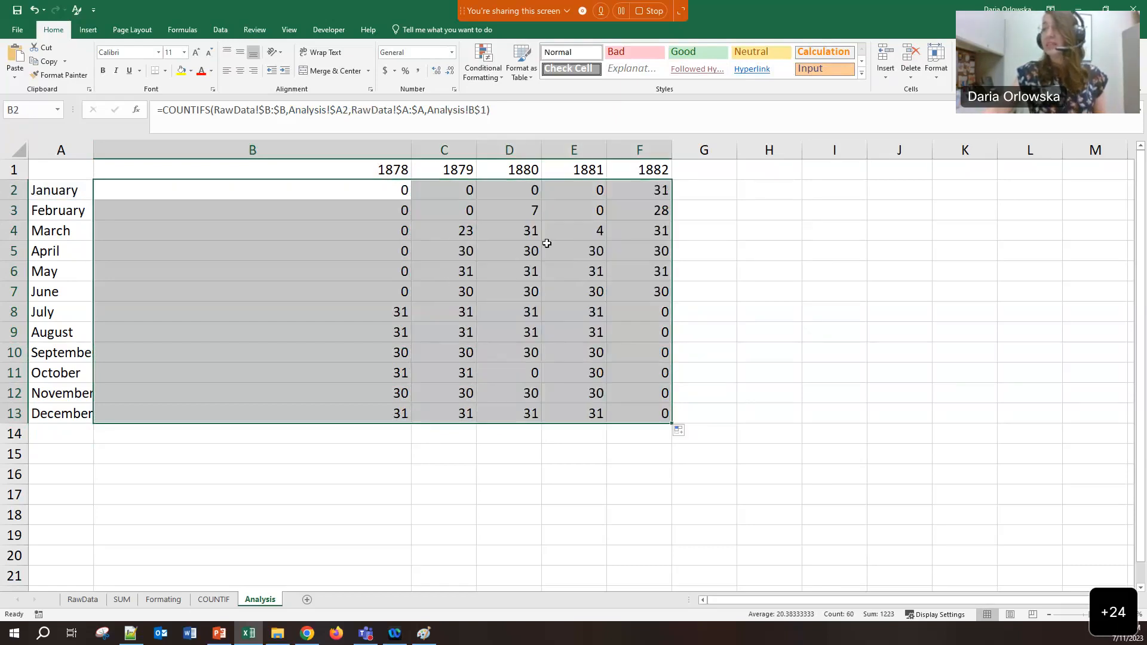
# Paste the RawData!$D:$D,"*snow*" condition back into B2's COUNTIFS formula
pyautogui.click(558, 251)
pyautogui.moveTo(474, 192); pyautogui.dragTo(567, 217)
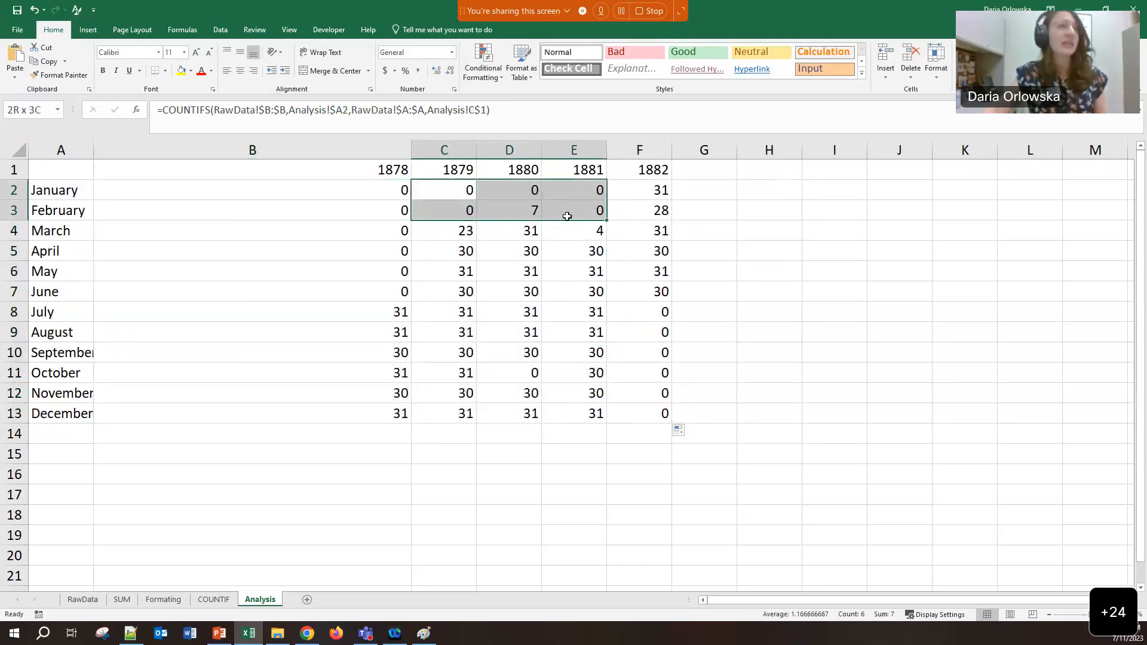
pyautogui.click(530, 243)
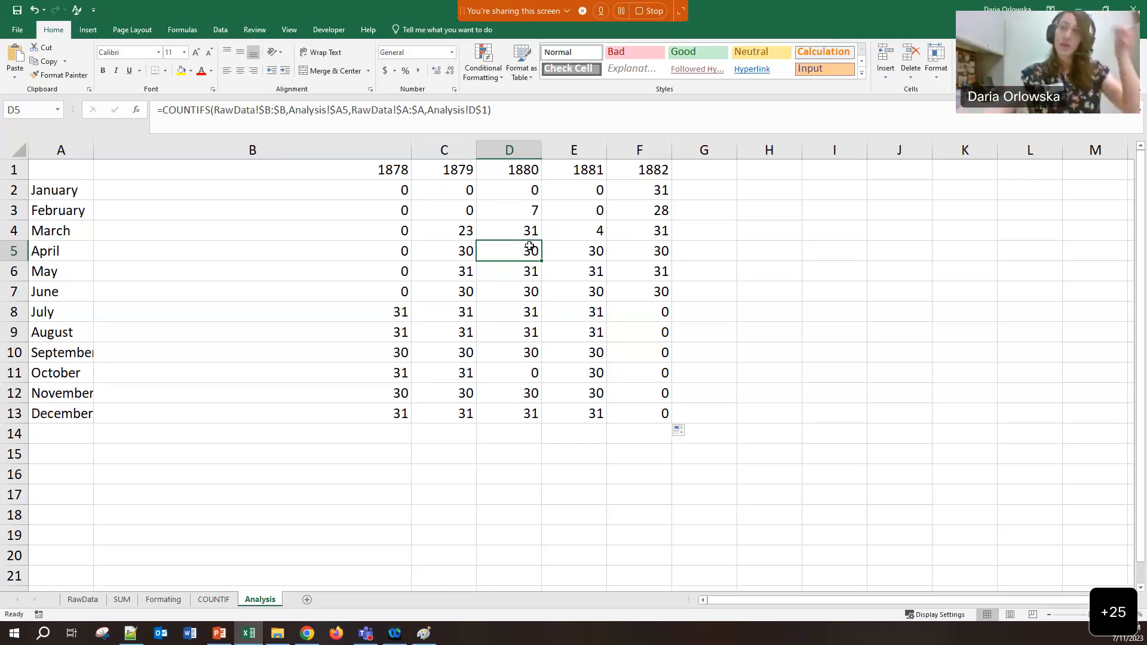
pyautogui.click(358, 188)
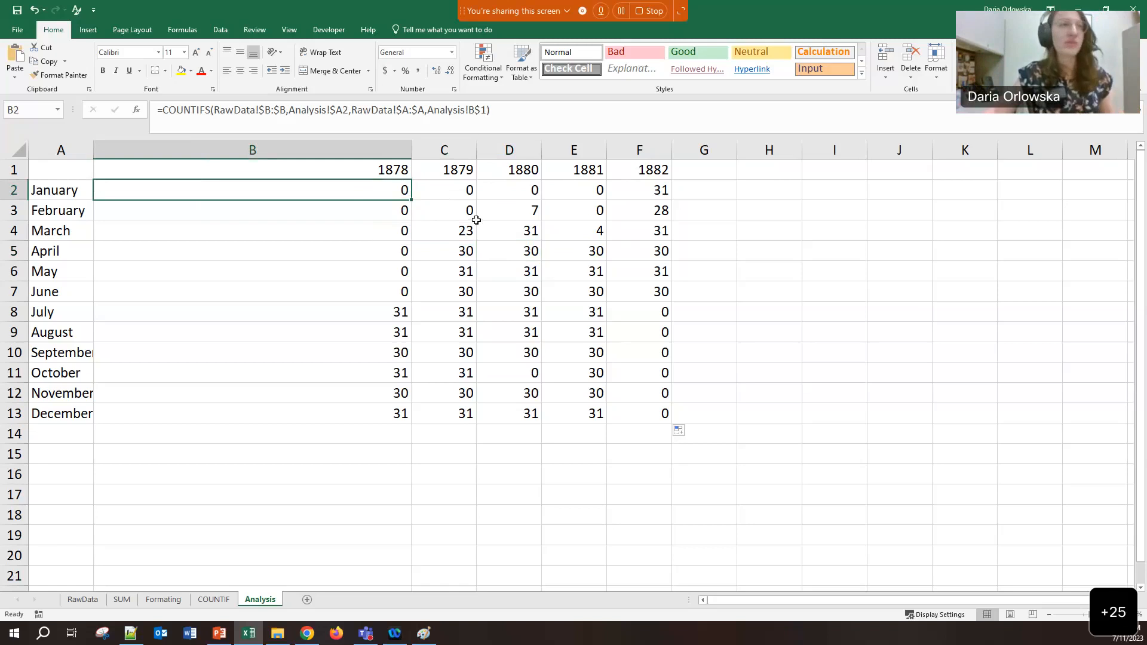
pyautogui.click(485, 111)
pyautogui.hotkey('ctrl', 'v')
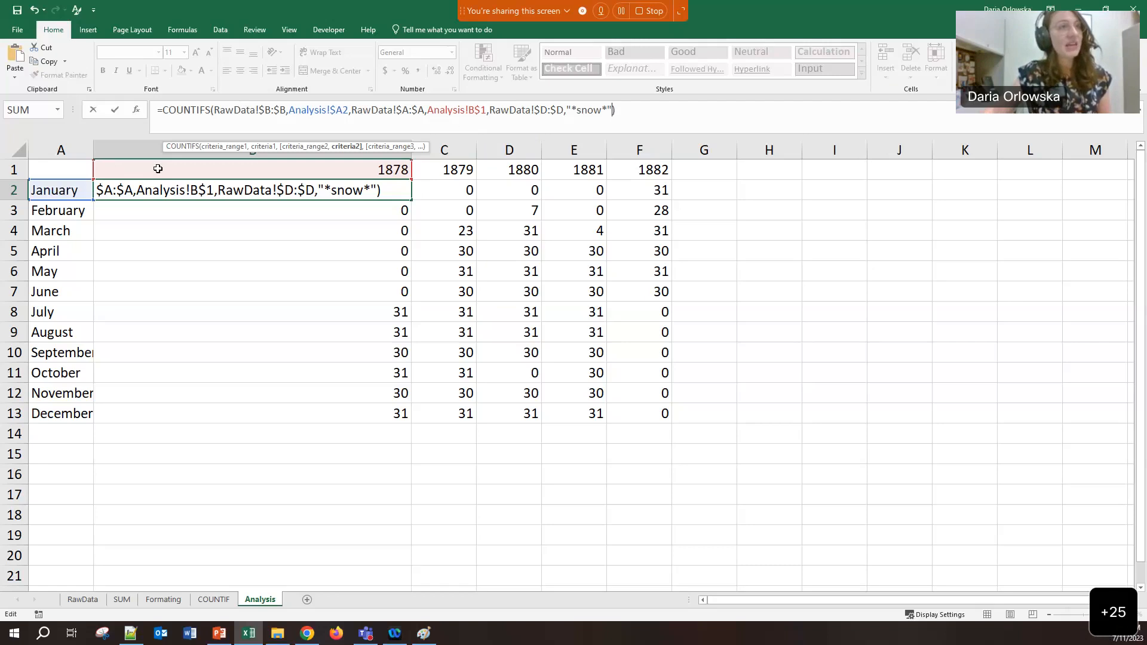
# Change B2's COUNTIFS remark criterion from "*snow*" to "<>" so it counts non-blank remarks, returning 0
pyautogui.moveTo(572, 111); pyautogui.dragTo(608, 110)
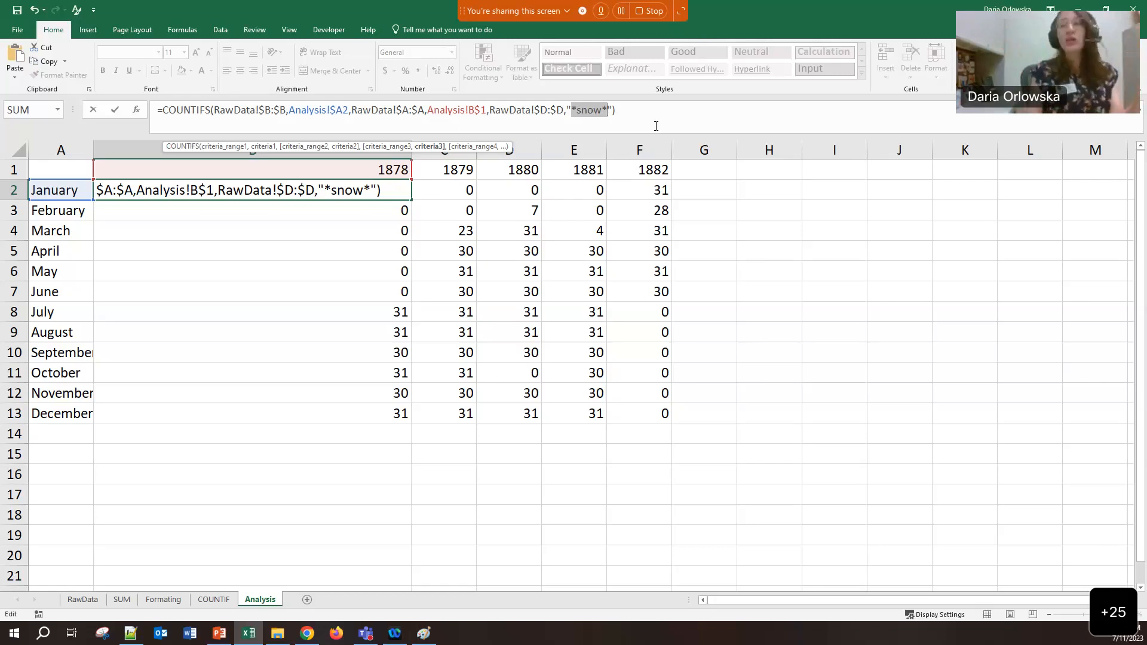
pyautogui.press('BackSpace')
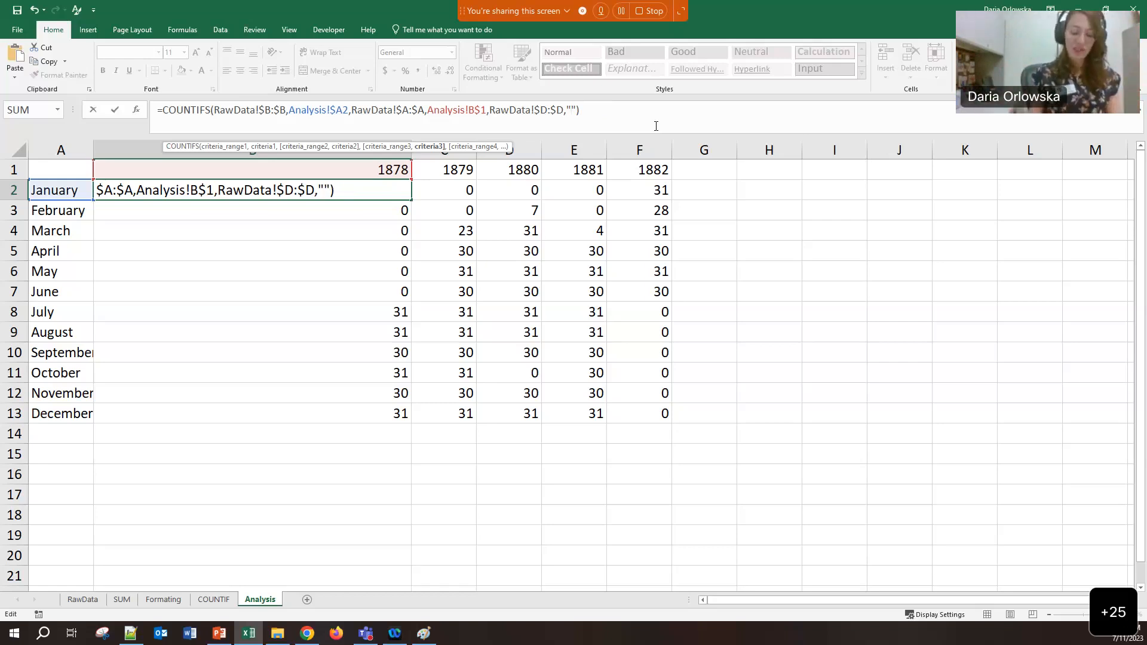
pyautogui.write('<>')
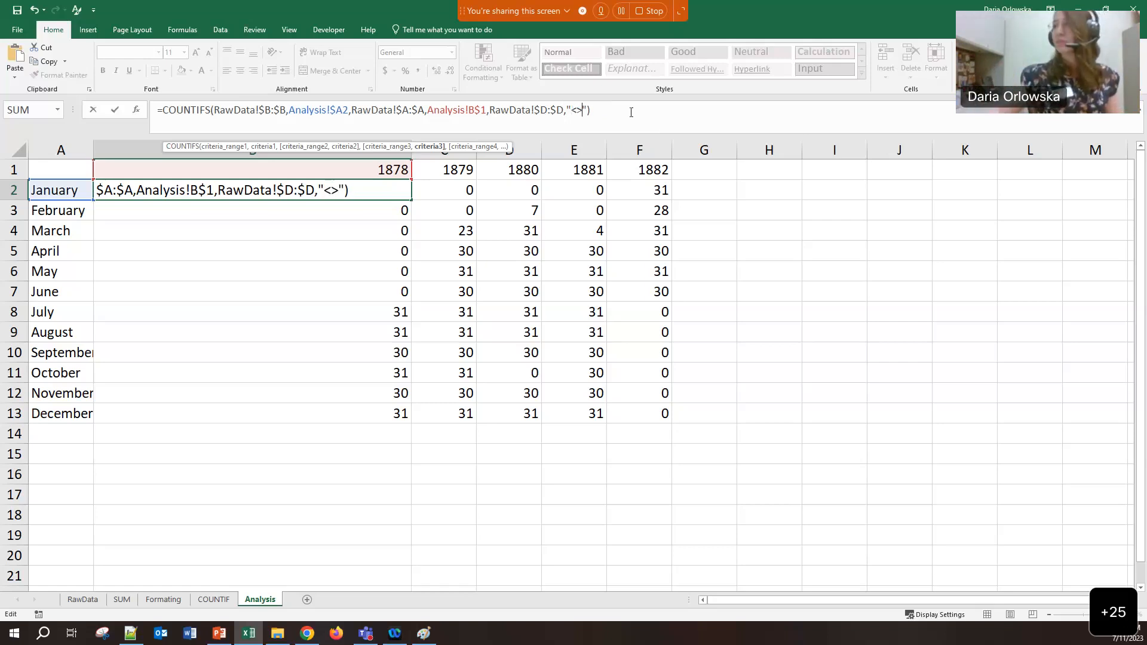
pyautogui.click(631, 112)
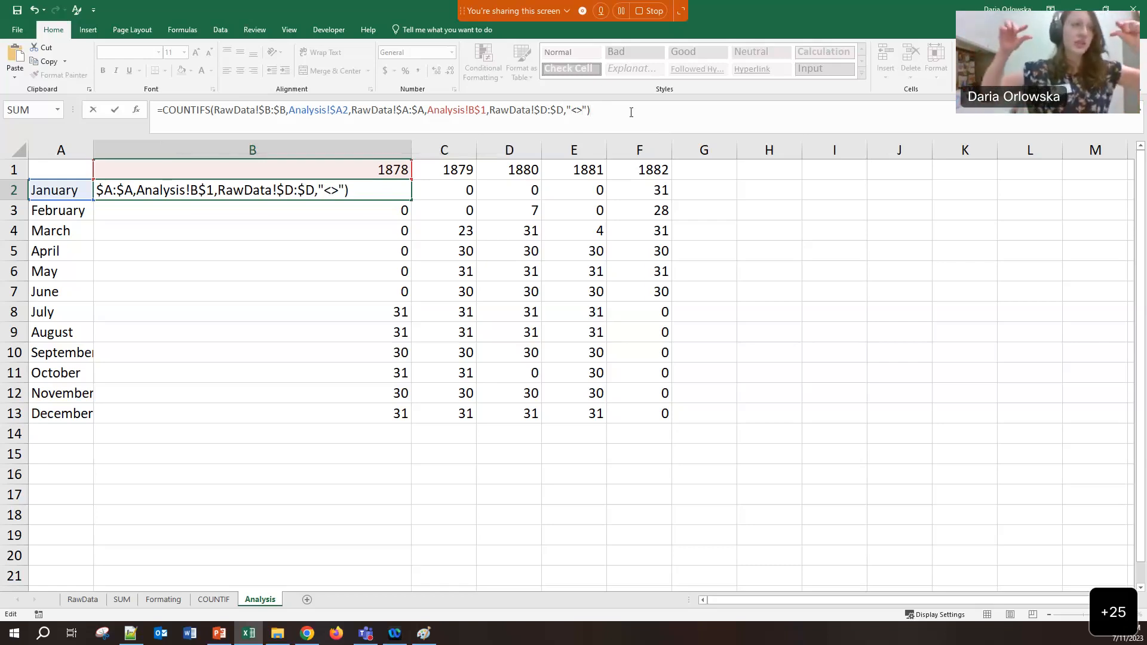
pyautogui.write("'")
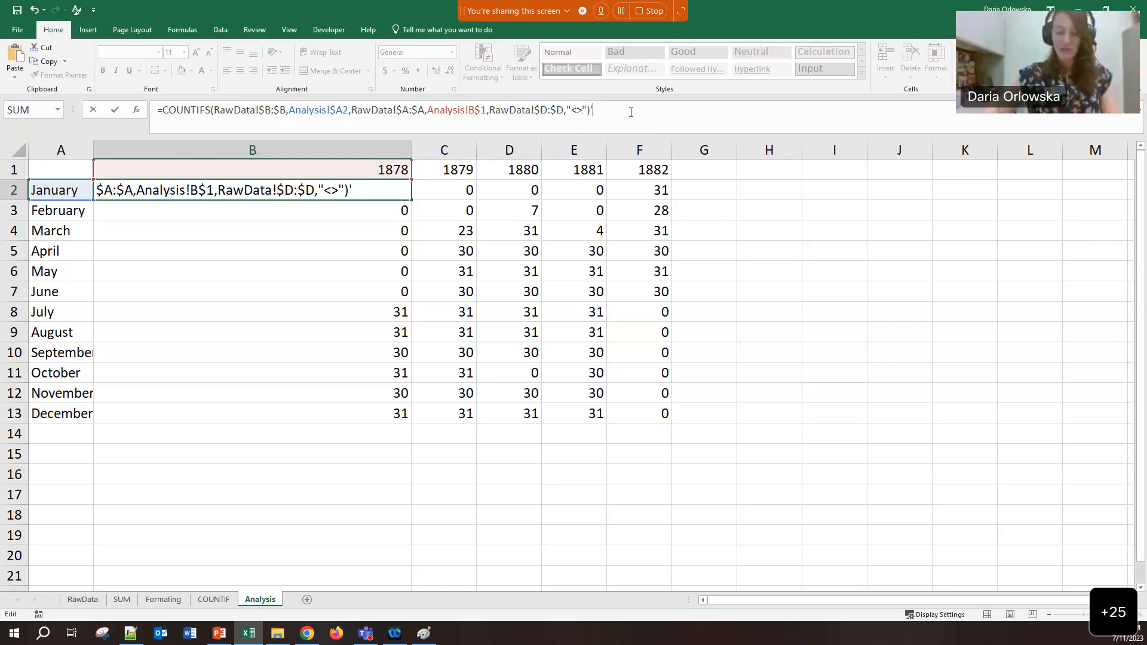
pyautogui.press('BackSpace')
pyautogui.press('Return')
pyautogui.press('Up')
pyautogui.doubleClick(410, 201)
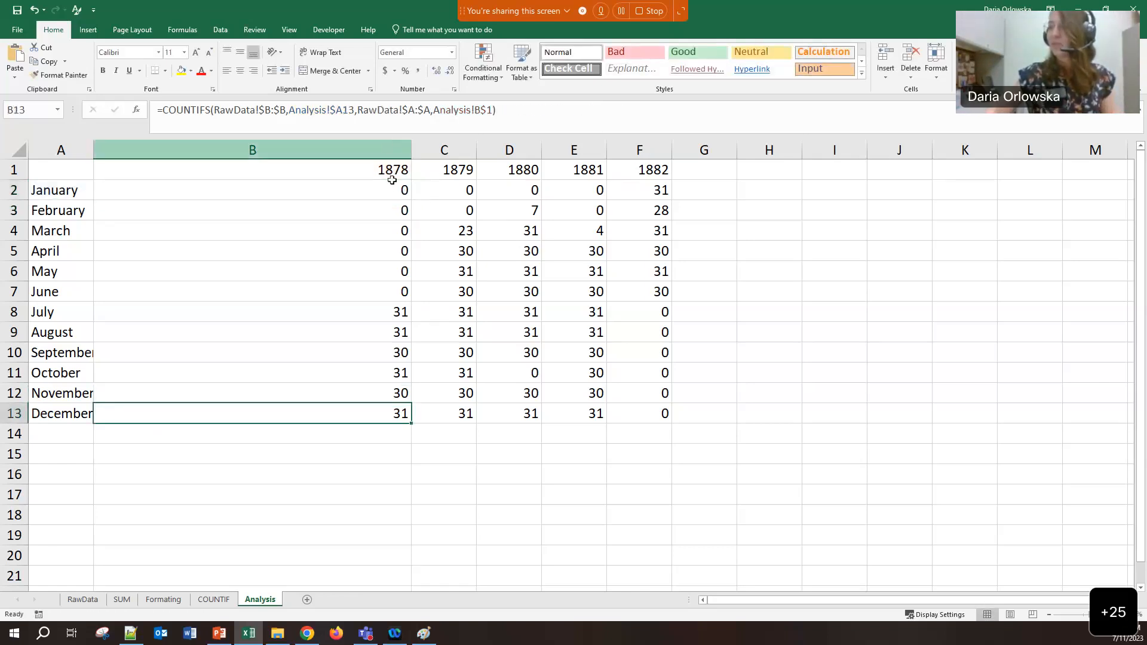
# Fill B2's COUNTIFS formula down to December and across to 1882, covering B2:F13
pyautogui.click(403, 193)
pyautogui.moveTo(411, 201); pyautogui.dragTo(414, 425)
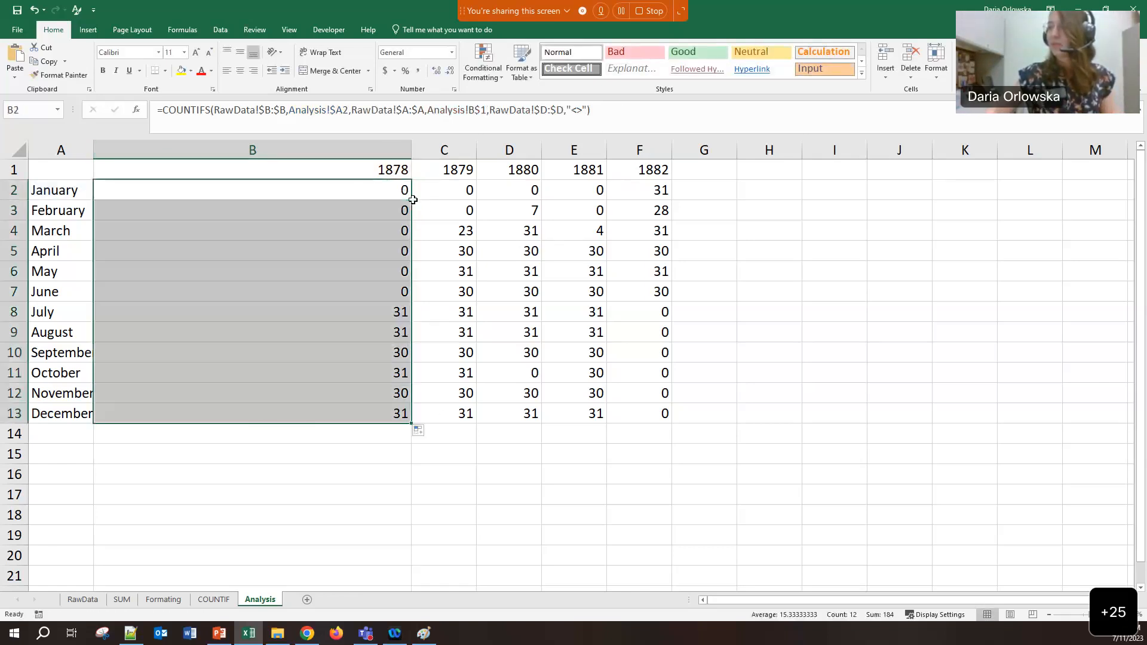
pyautogui.click(415, 426)
pyautogui.moveTo(413, 209); pyautogui.dragTo(674, 419)
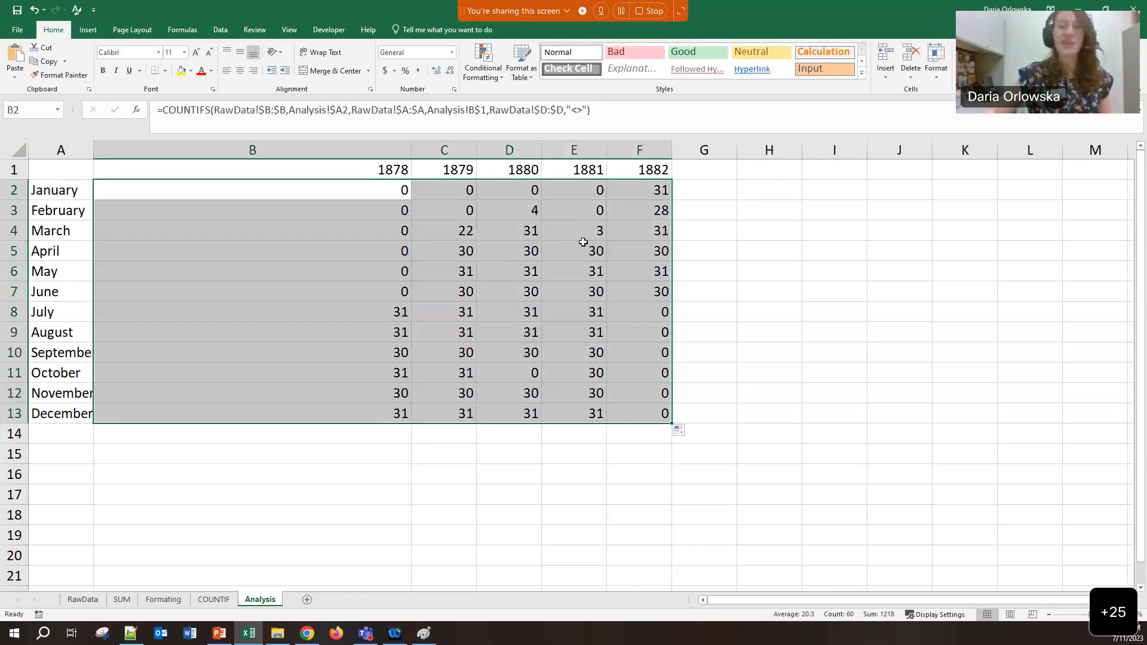
pyautogui.click(700, 294)
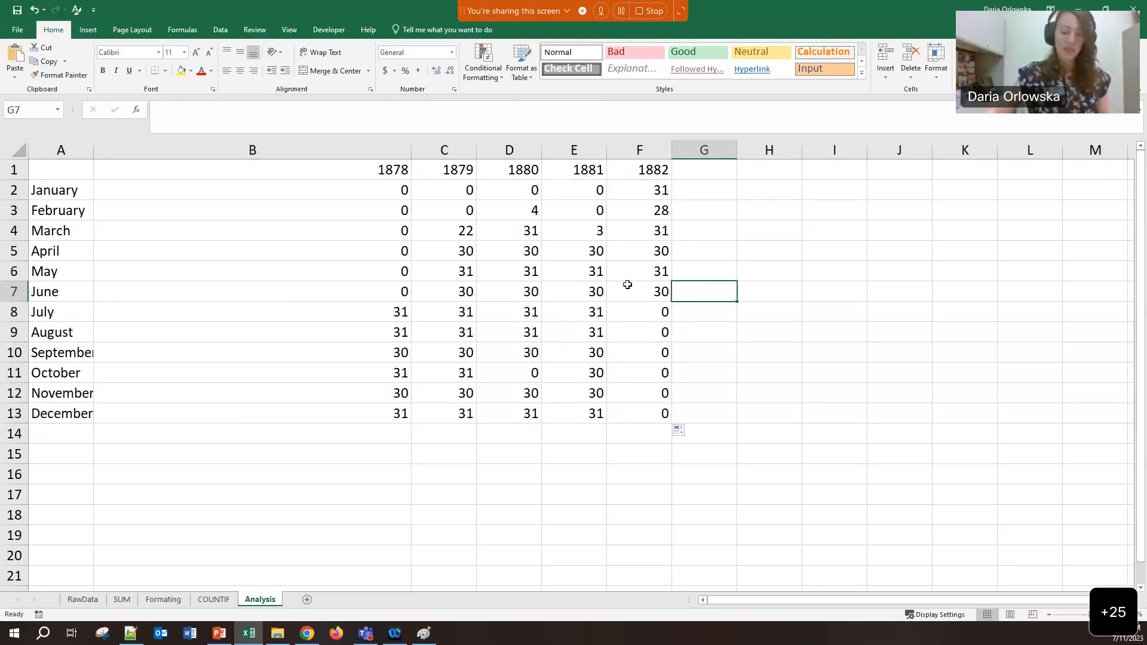
# Undo and redo the fill to compare old and new February 1880 and March 1881 counts
pyautogui.hotkey('ctrl', 'z')
pyautogui.click(535, 215)
pyautogui.click(580, 231)
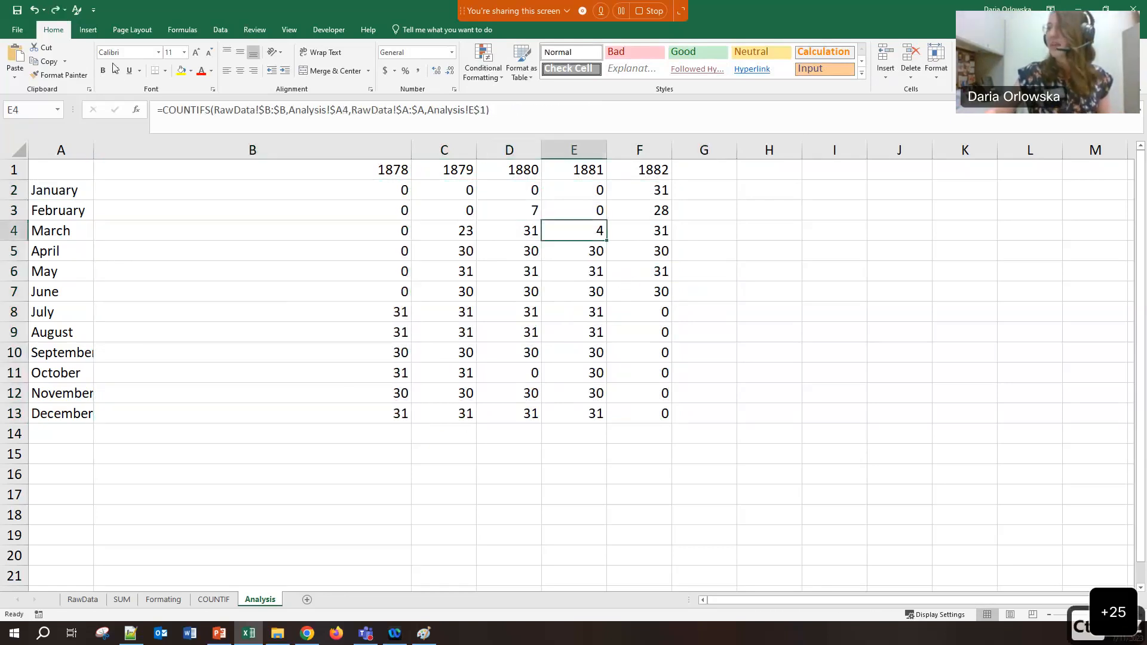
pyautogui.click(55, 13)
pyautogui.click(525, 211)
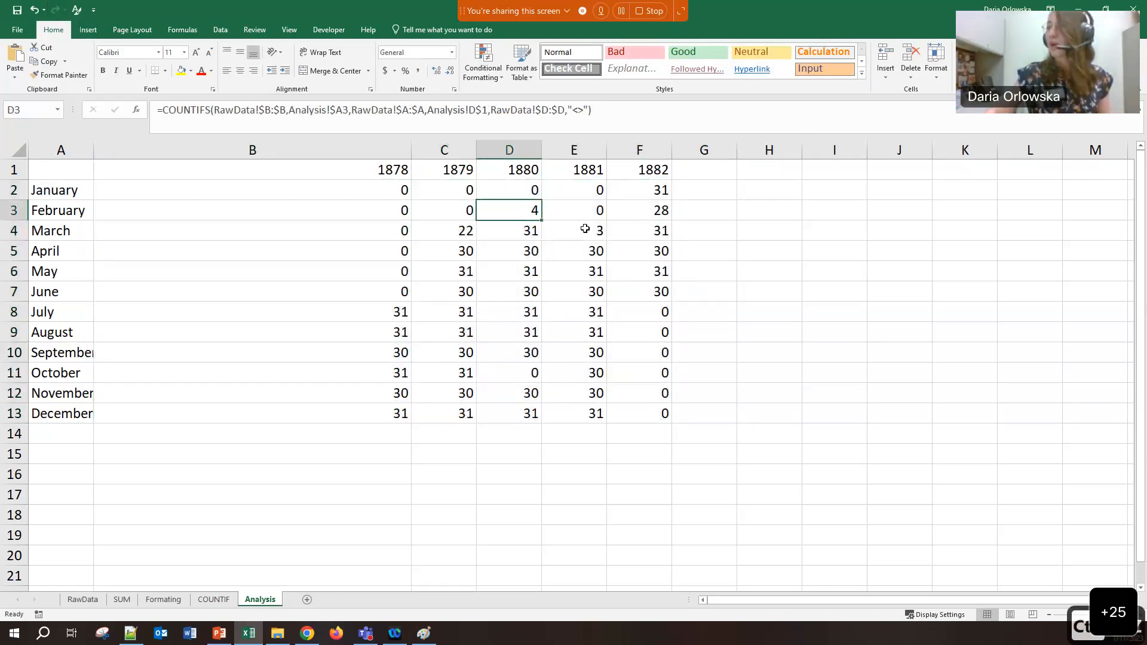
pyautogui.click(586, 235)
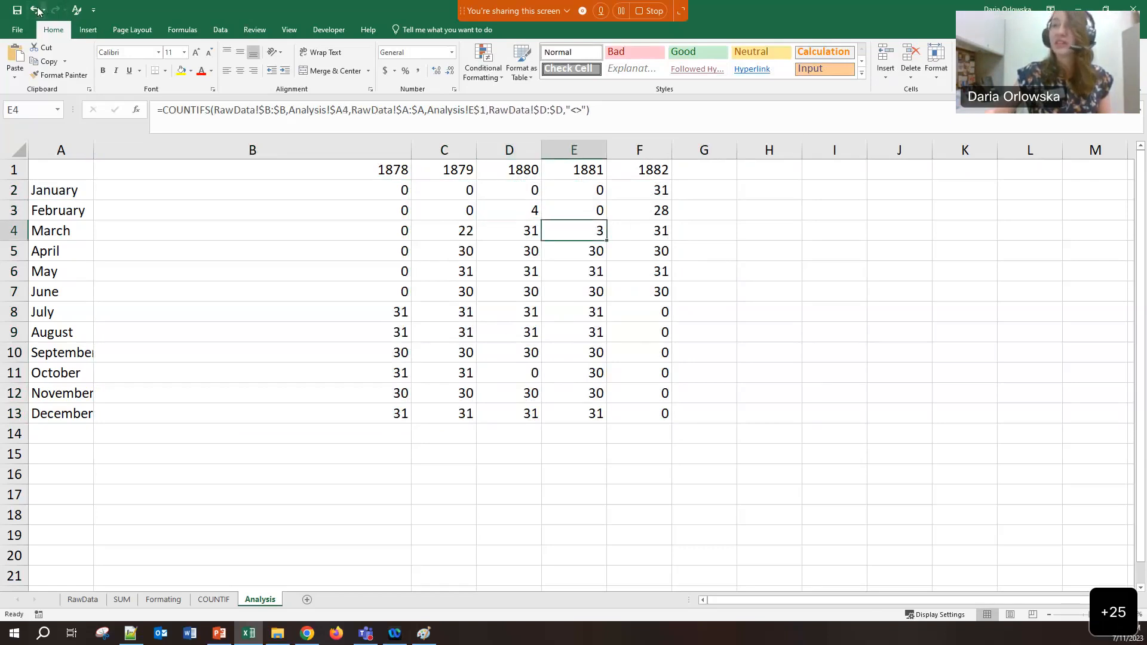
# Undo then redo the fill again, checking the March 1879, February 1880, March 1881 and March 1882 counts
pyautogui.click(34, 11)
pyautogui.click(464, 224)
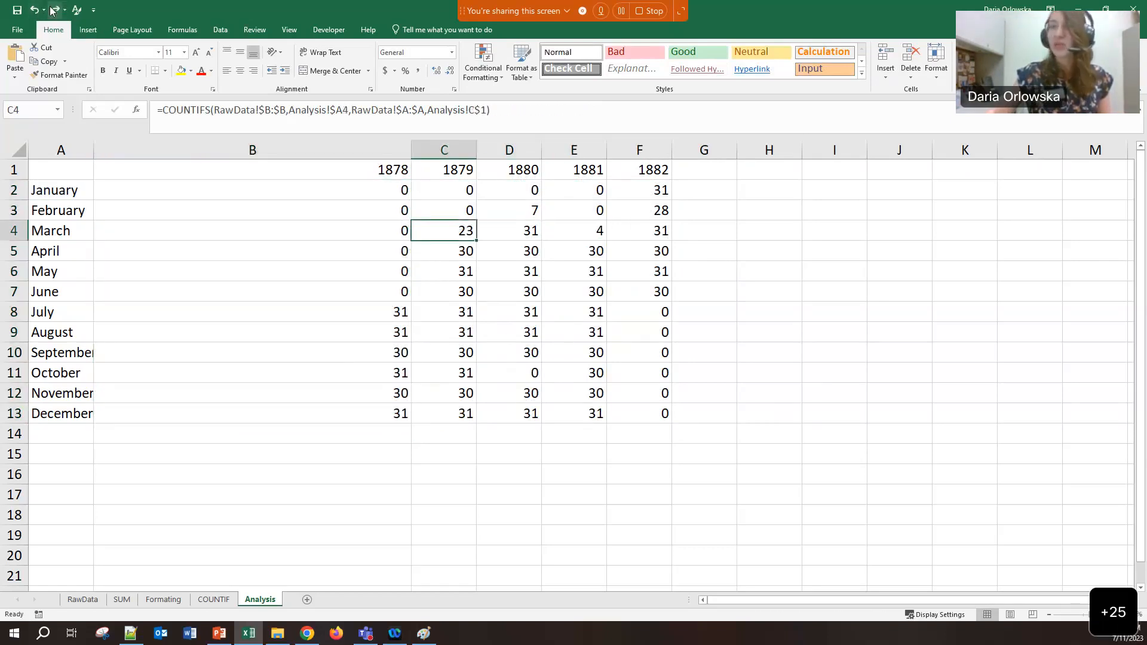
pyautogui.hotkey('ctrl', 'y')
pyautogui.click(514, 212)
pyautogui.click(619, 233)
pyautogui.click(457, 228)
pyautogui.click(515, 211)
pyautogui.click(598, 238)
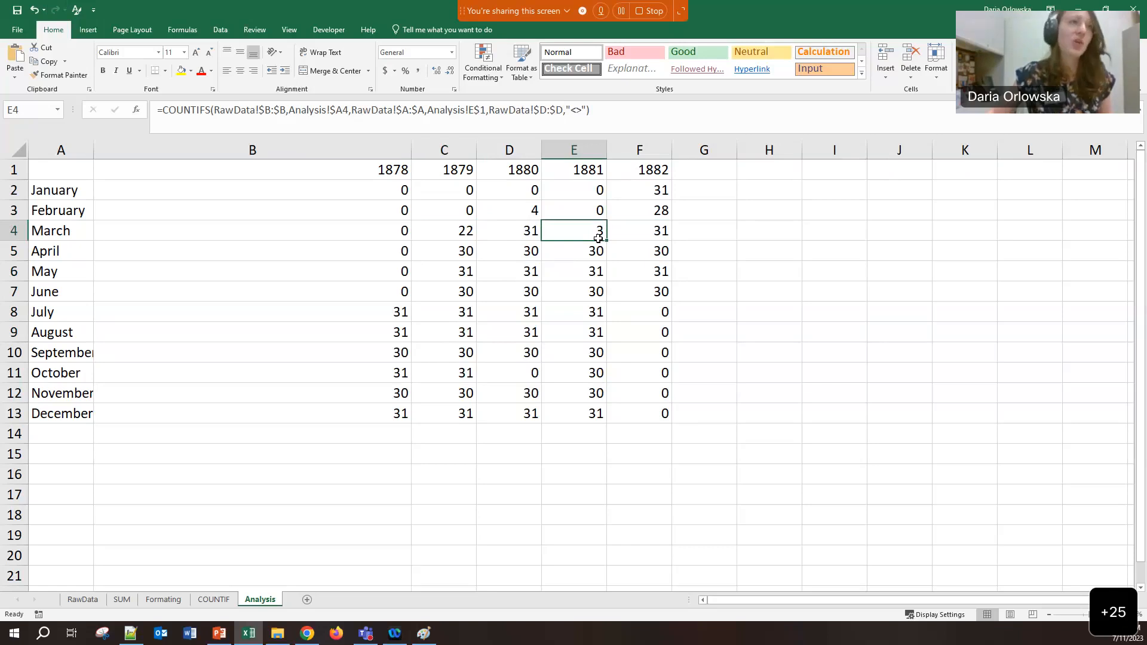
pyautogui.click(712, 270)
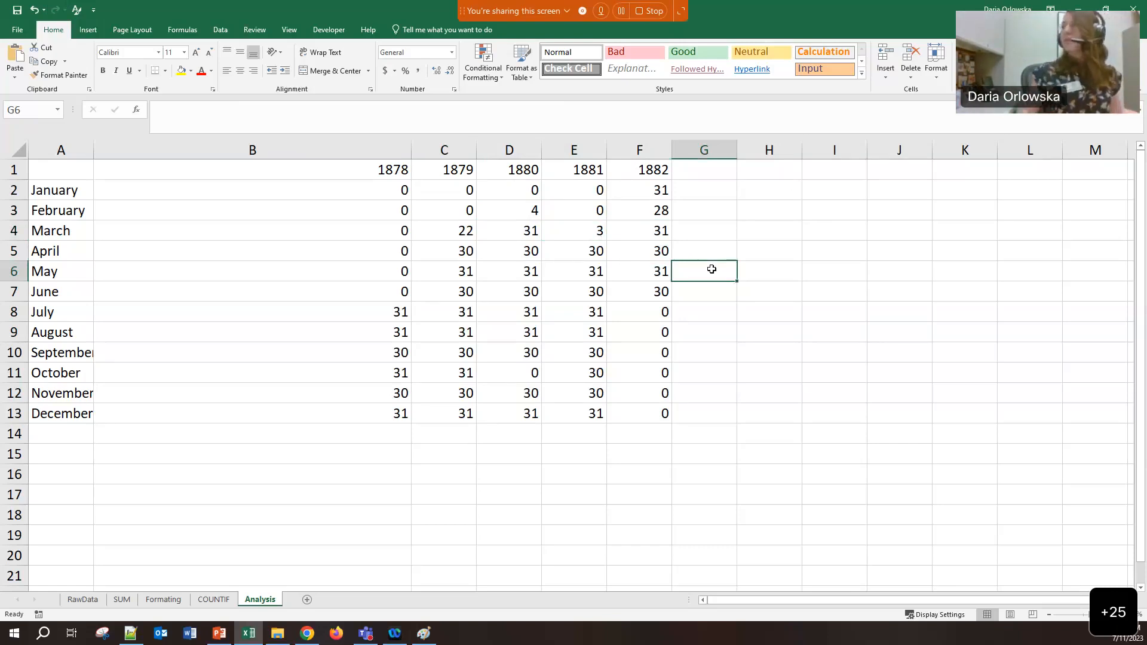
pyautogui.click(817, 392)
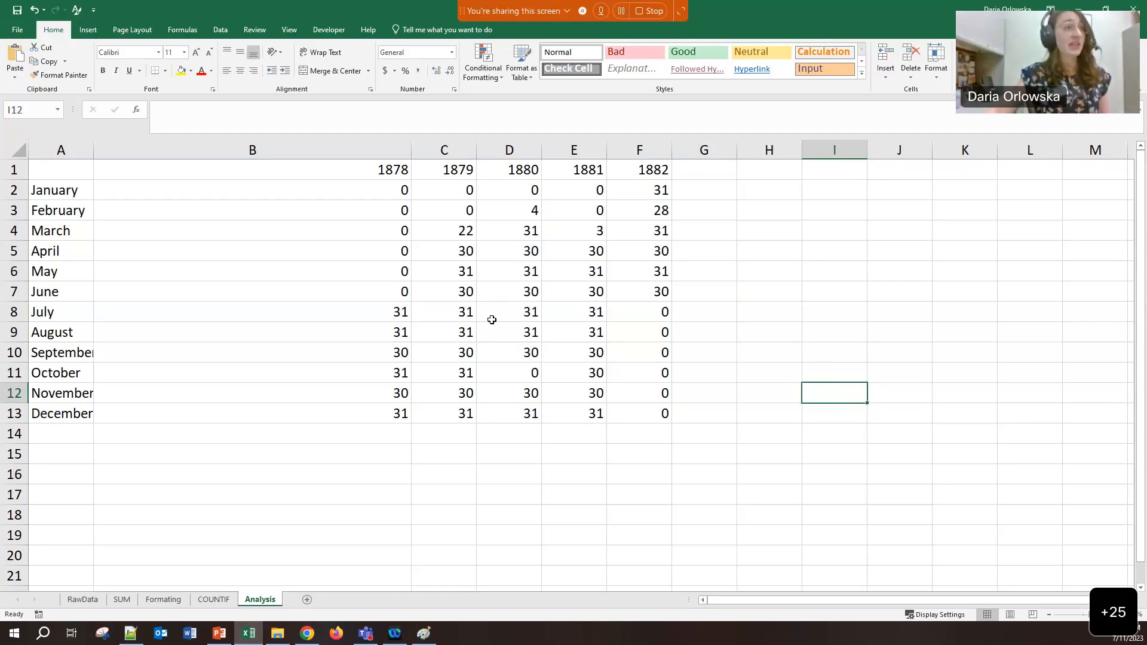
pyautogui.click(74, 227)
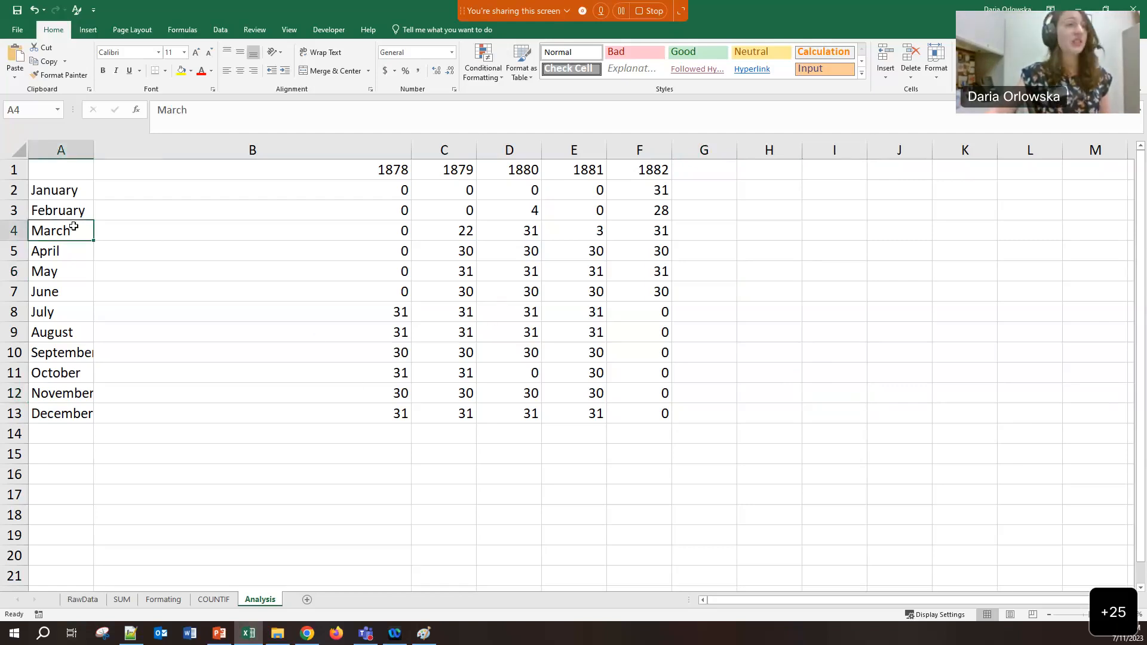
pyautogui.click(82, 600)
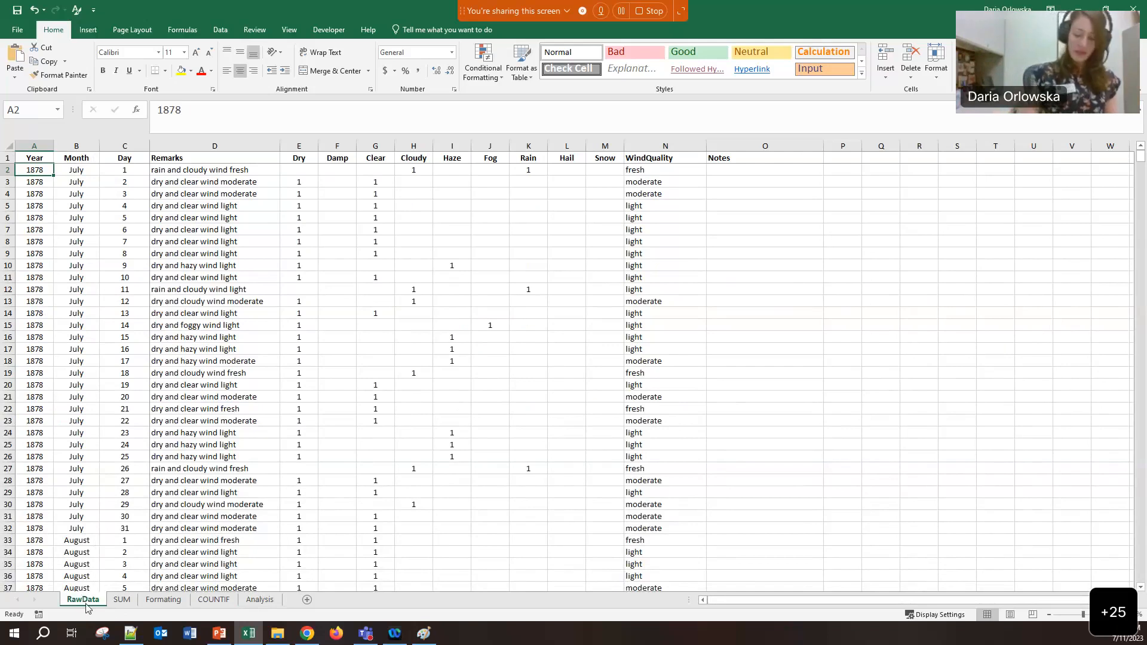
# Insert a PivotTable from the RawData range onto a new worksheet, Sheet5
pyautogui.press('super+plus')
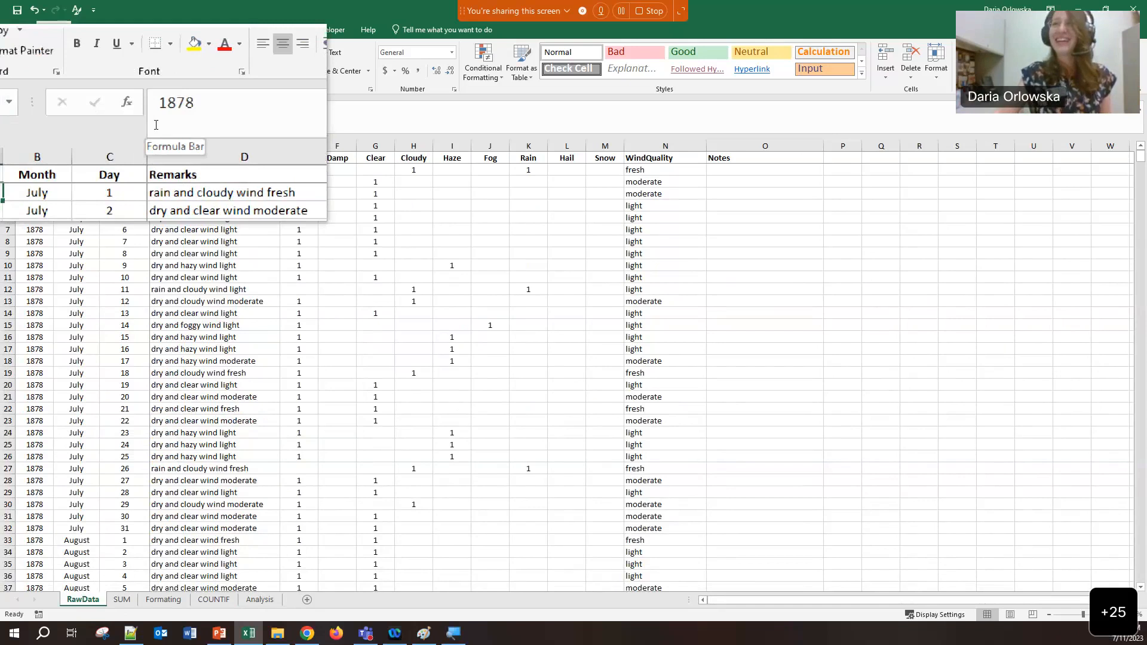
pyautogui.click(88, 35)
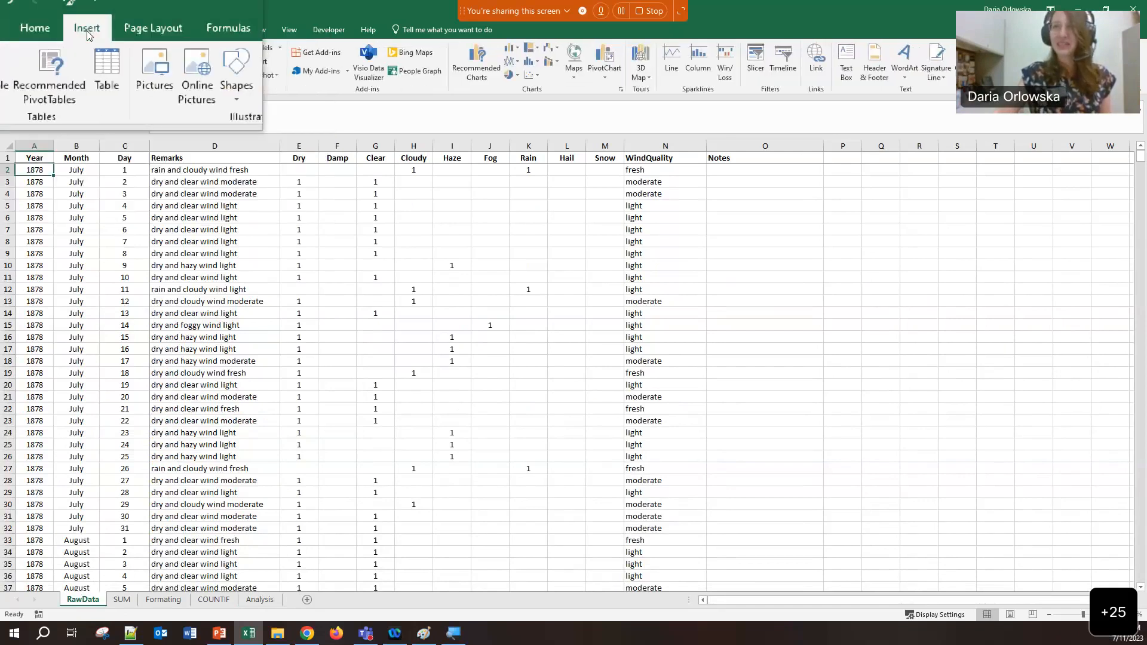
pyautogui.click(21, 70)
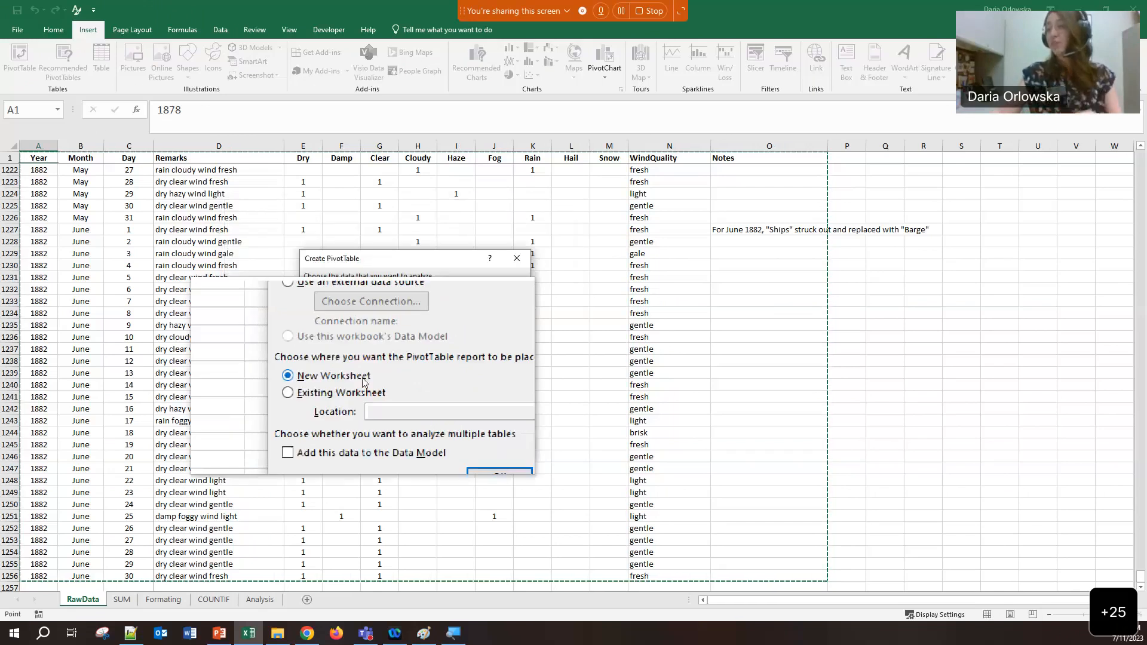
pyautogui.click(445, 445)
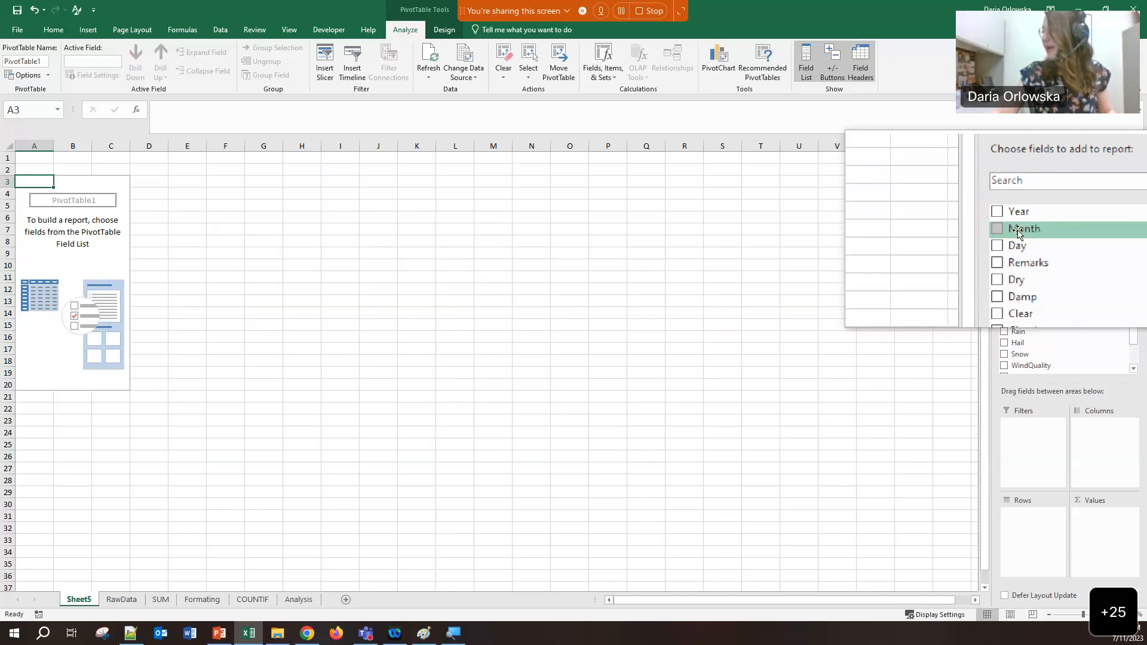
# Put Month in Rows, Year in Columns and Sum of Snow in Values, totalling 99
pyautogui.moveTo(1016, 230); pyautogui.dragTo(1014, 518)
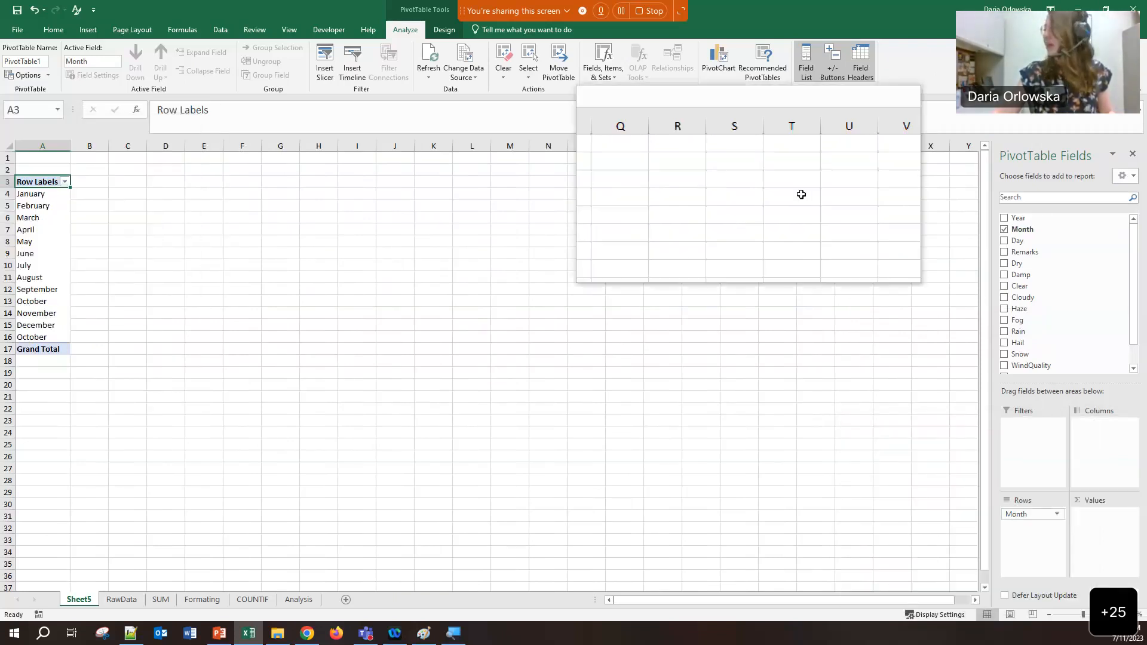
pyautogui.moveTo(1018, 218); pyautogui.dragTo(1090, 447)
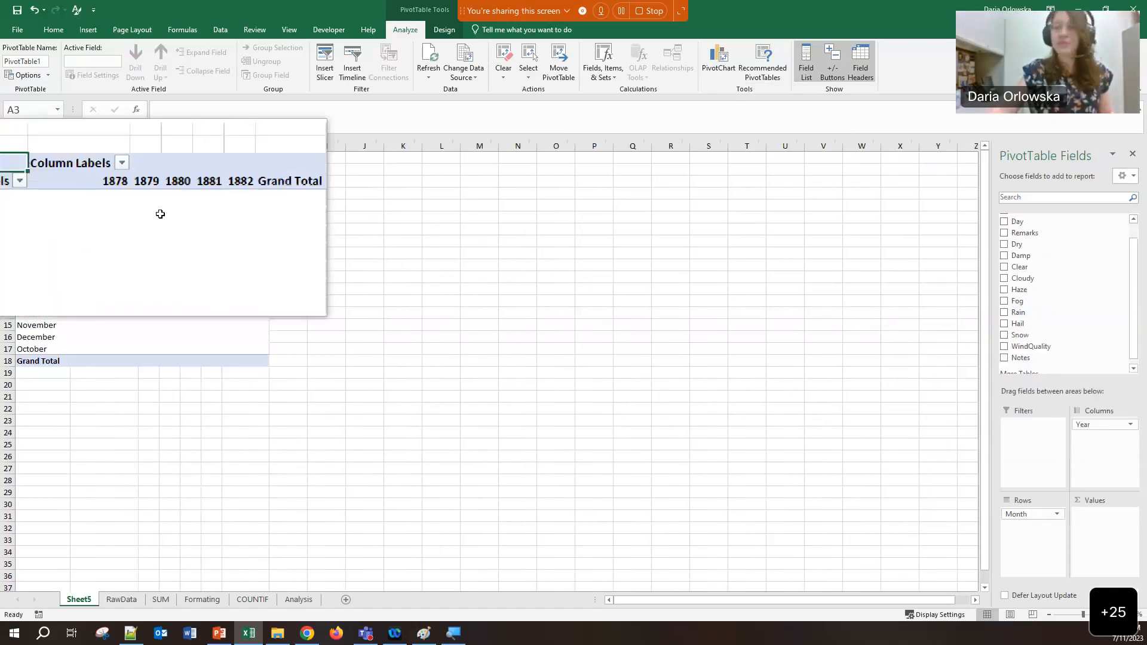
pyautogui.scroll(1, 1035, 307)
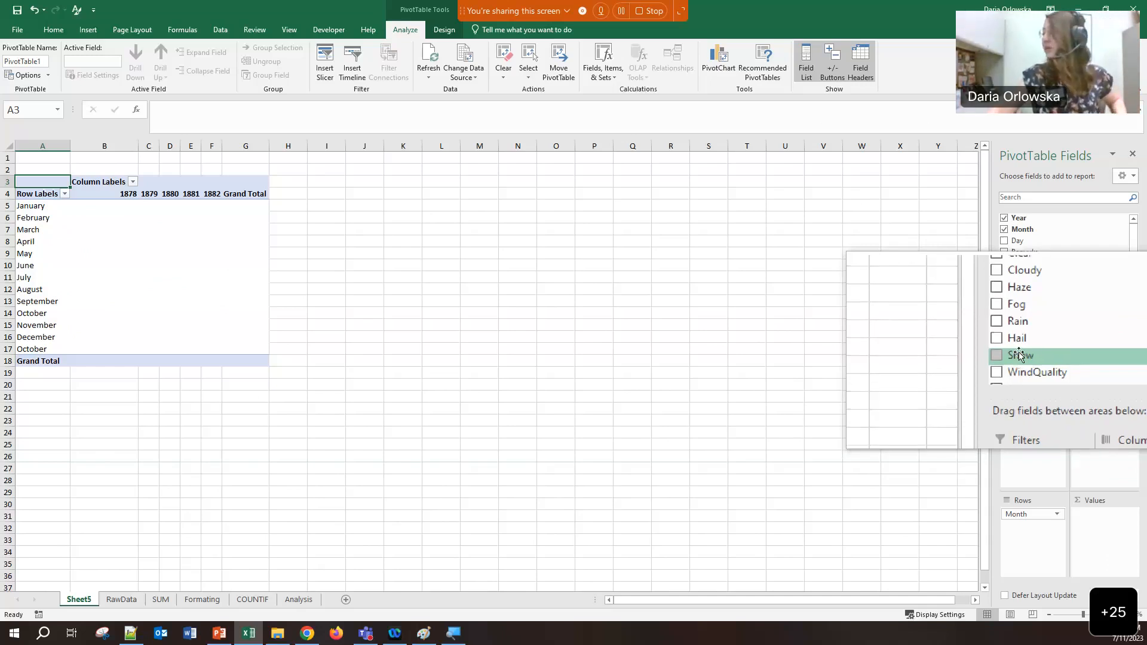
pyautogui.moveTo(1019, 354); pyautogui.dragTo(1097, 515)
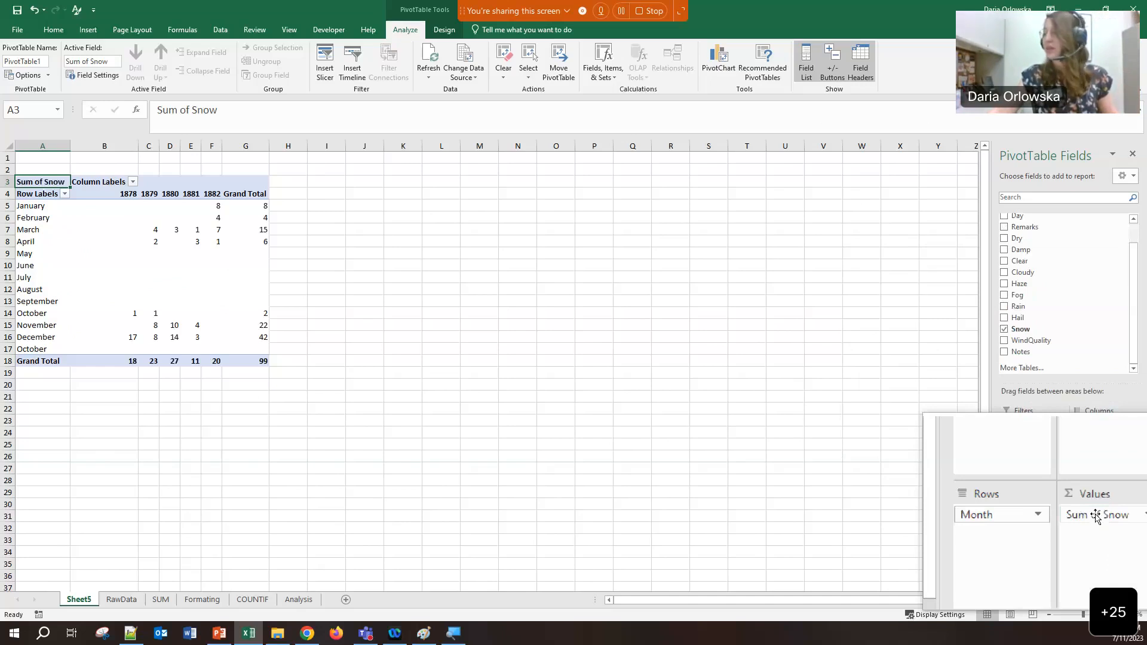
pyautogui.click(1134, 517)
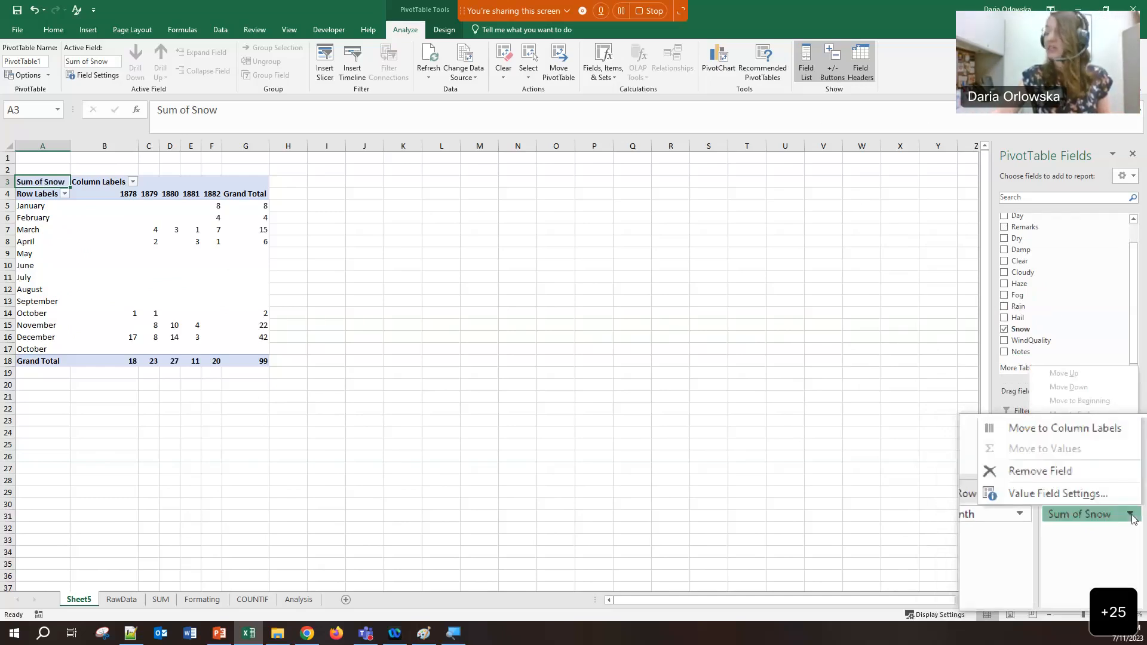
pyautogui.click(1103, 500)
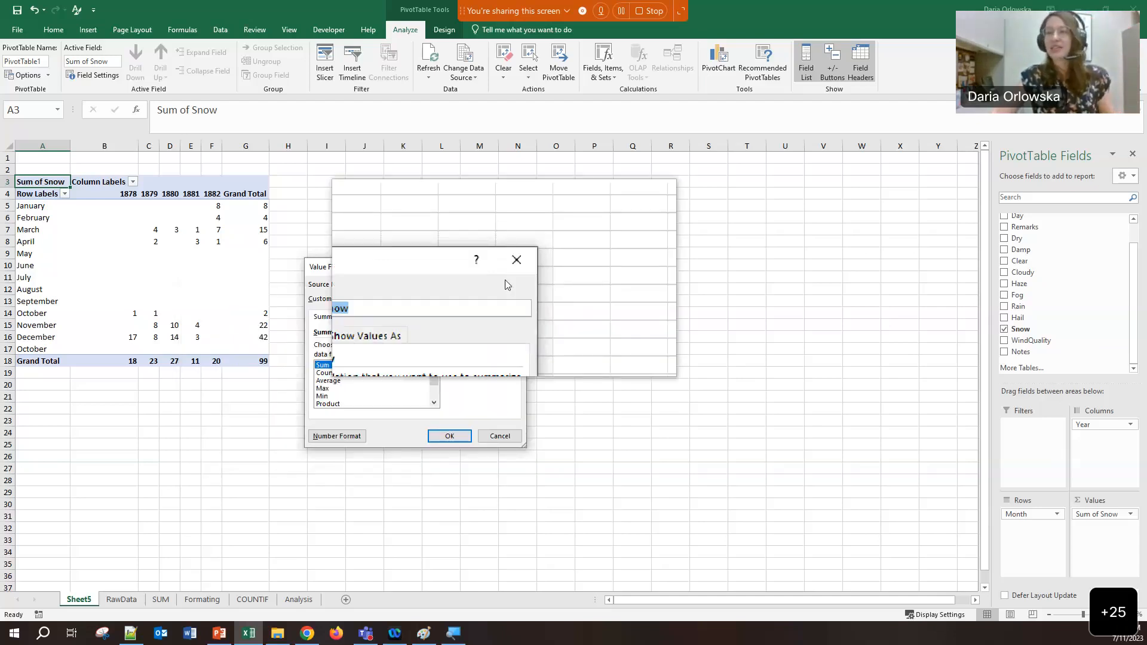
pyautogui.click(513, 267)
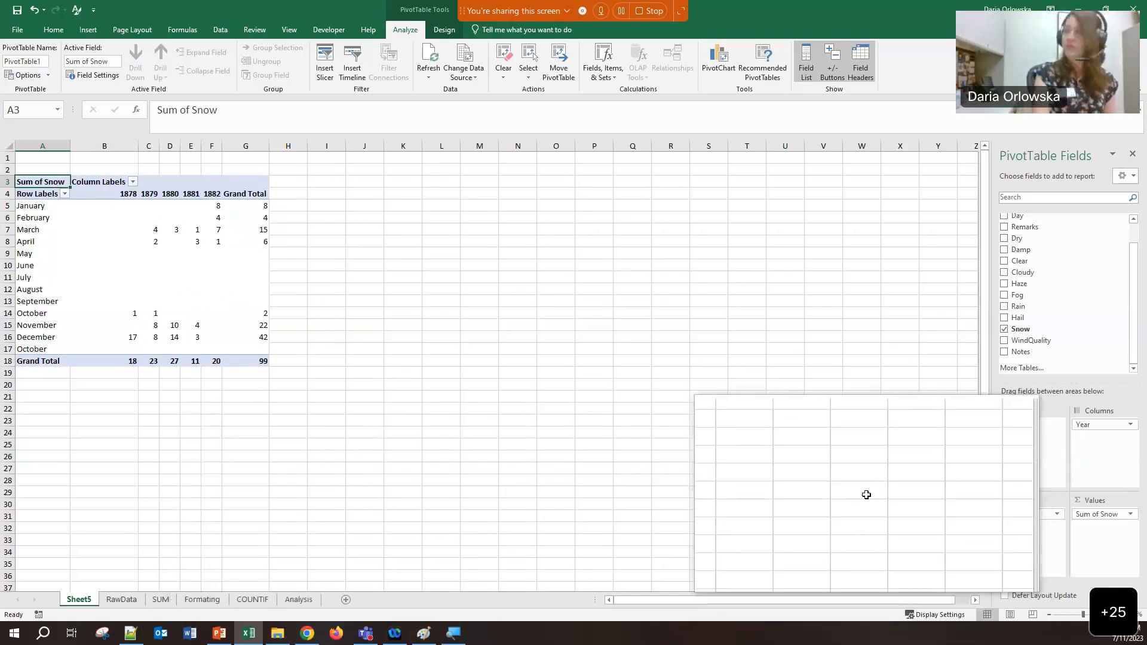
pyautogui.press('super+Escape')
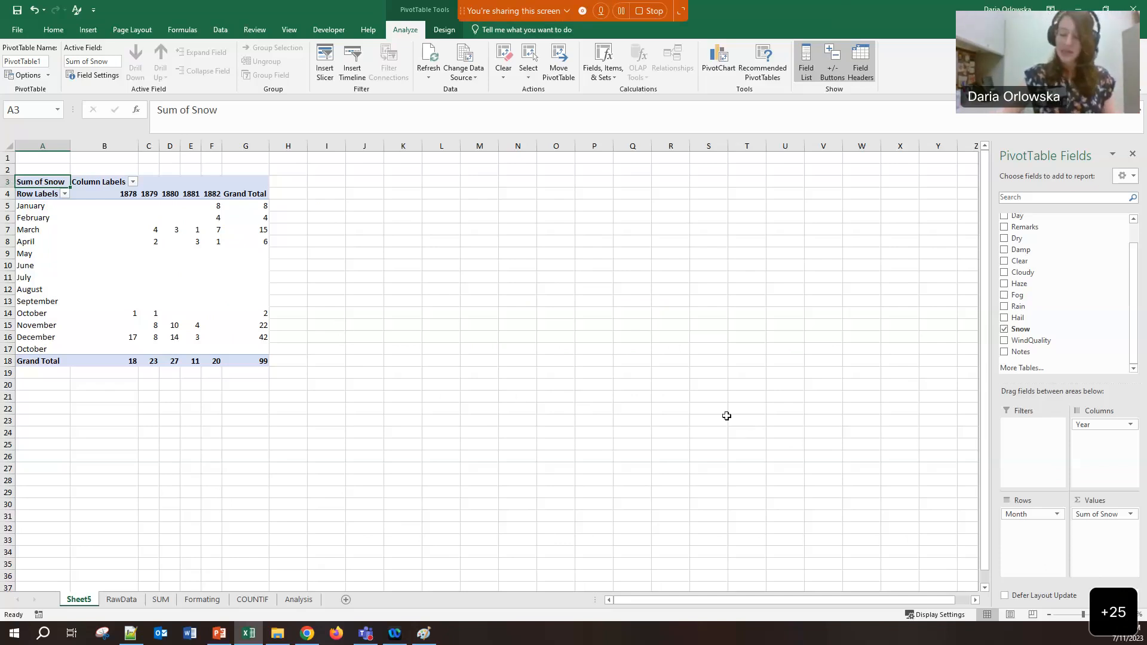
pyautogui.press('super+plus')
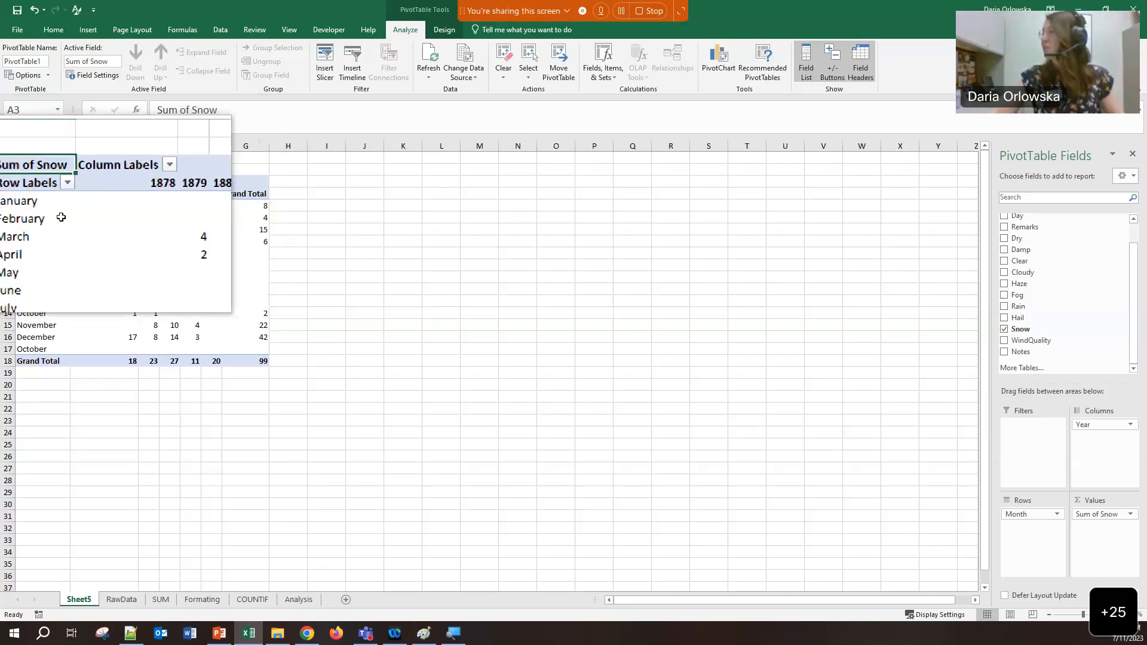
pyautogui.scroll(2, 1063, 281)
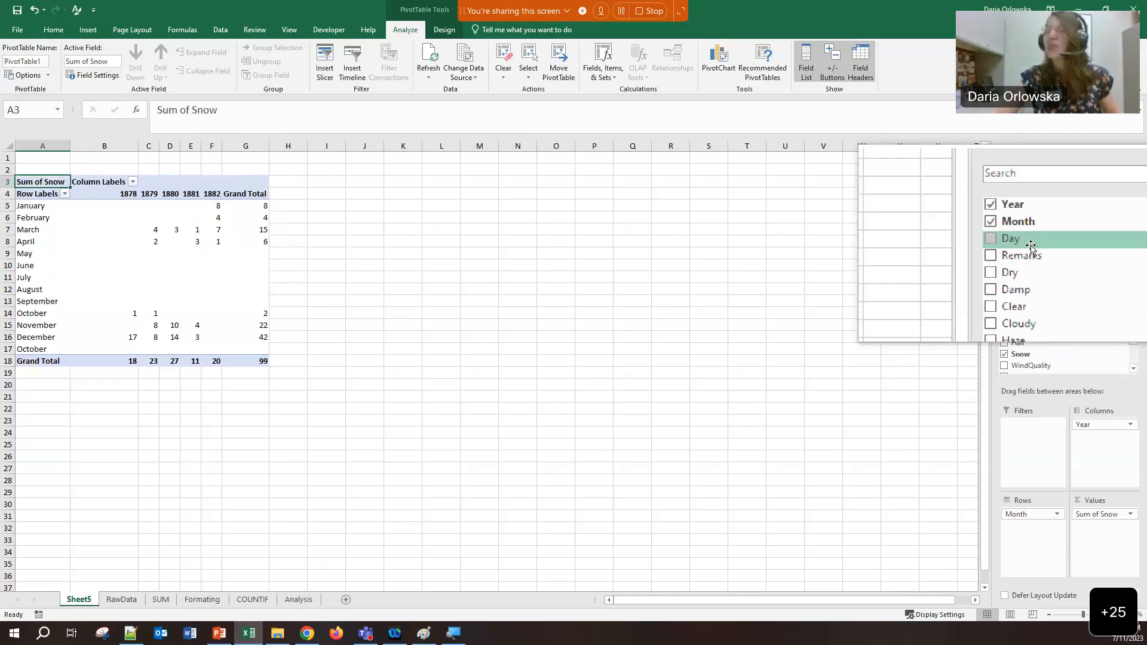
pyautogui.click(299, 599)
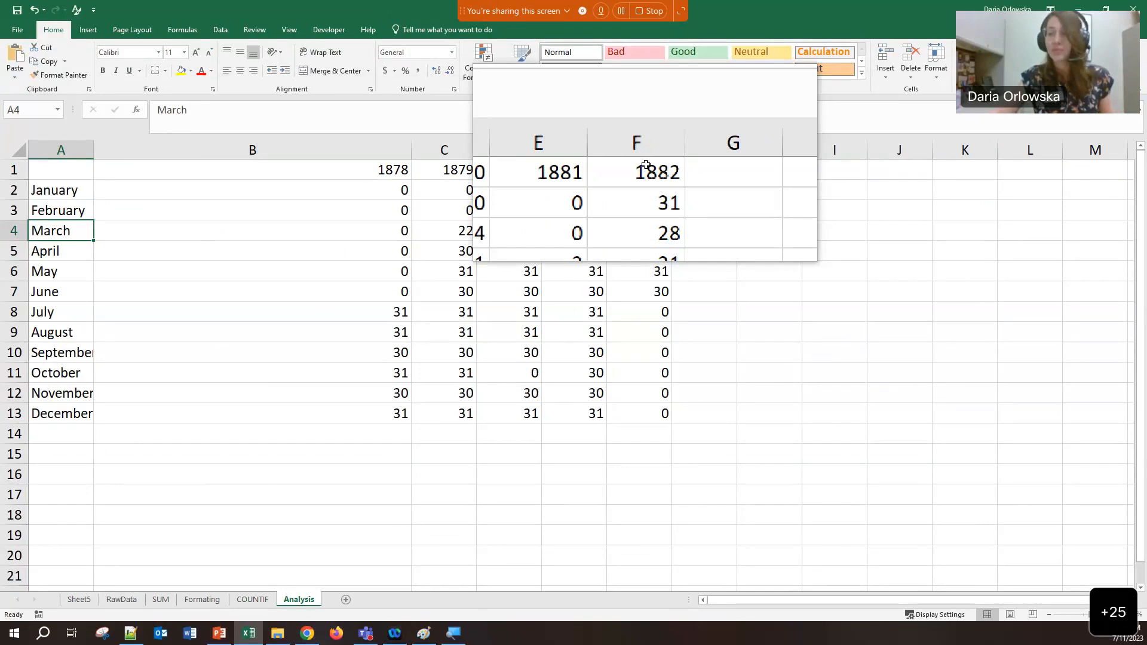
pyautogui.click(79, 599)
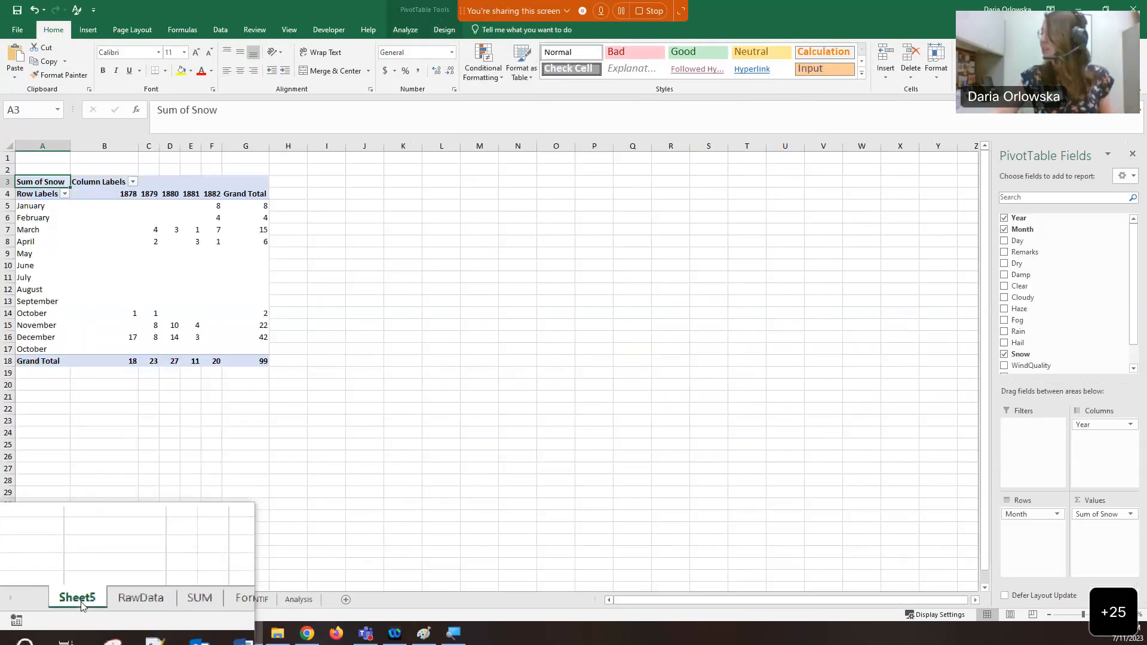
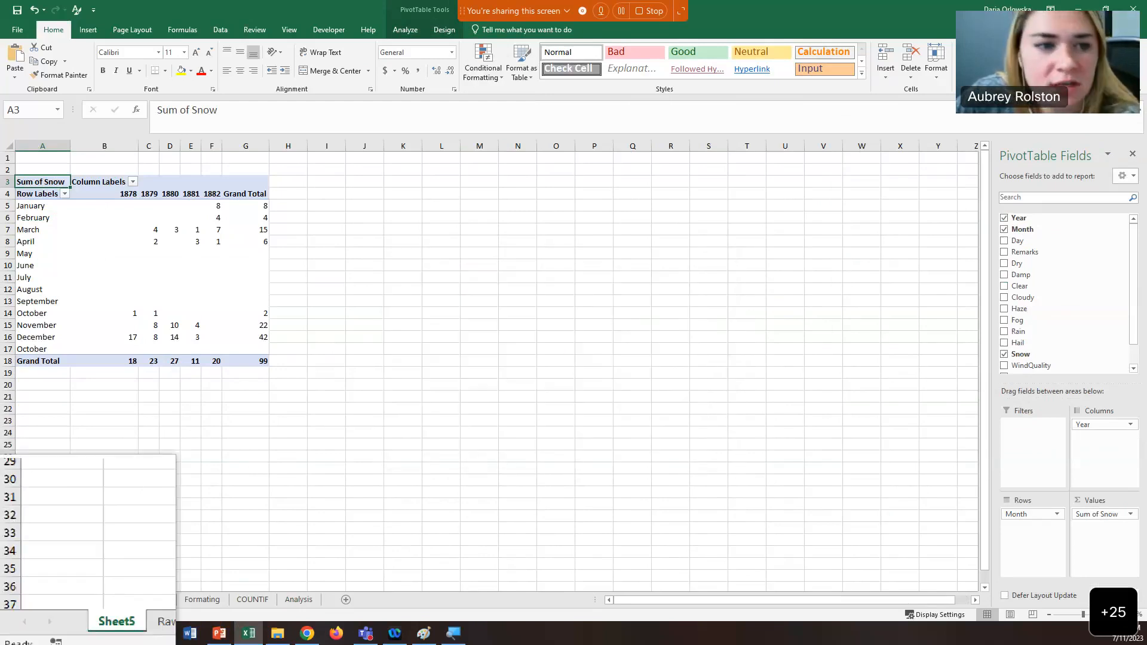
# Return to the RawData sheet of daily weather records
pyautogui.click(122, 600)
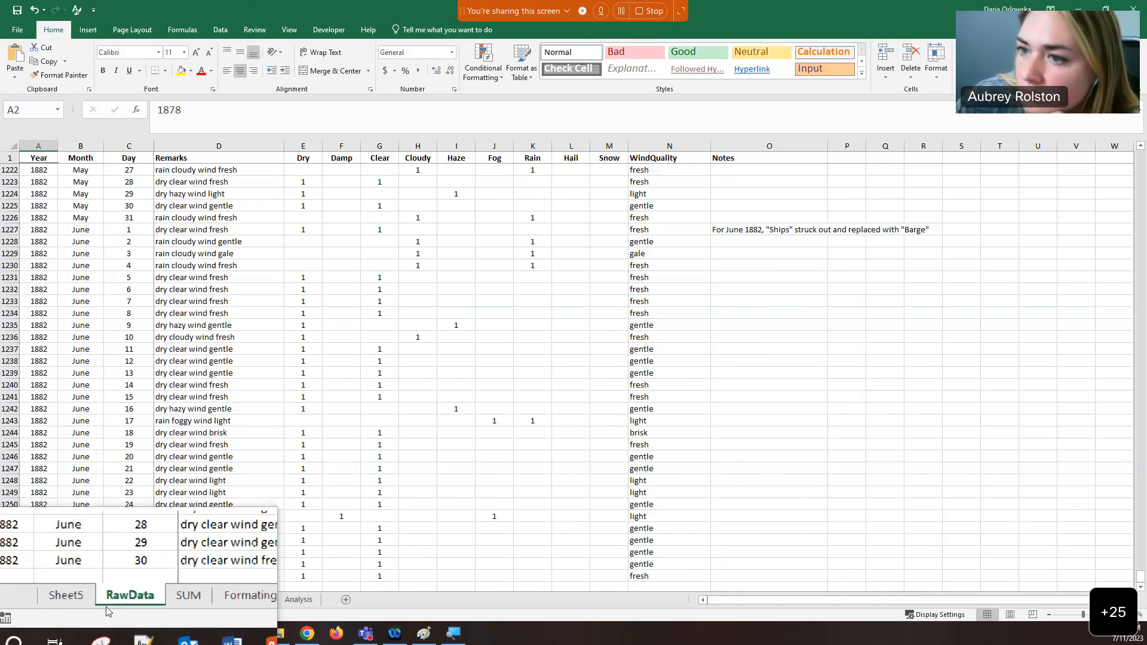
# Create a PivotTable from RawData!$A$1:$O$1256 on Sheet6 with Year as columns and Month as rows
pyautogui.click(88, 31)
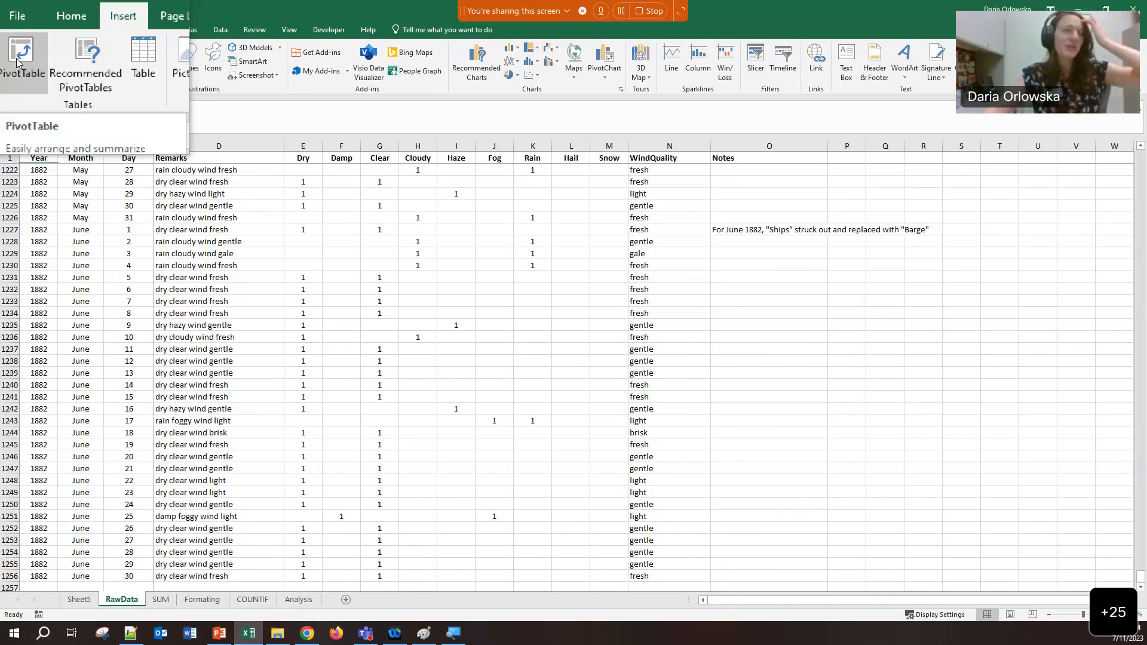
pyautogui.click(18, 62)
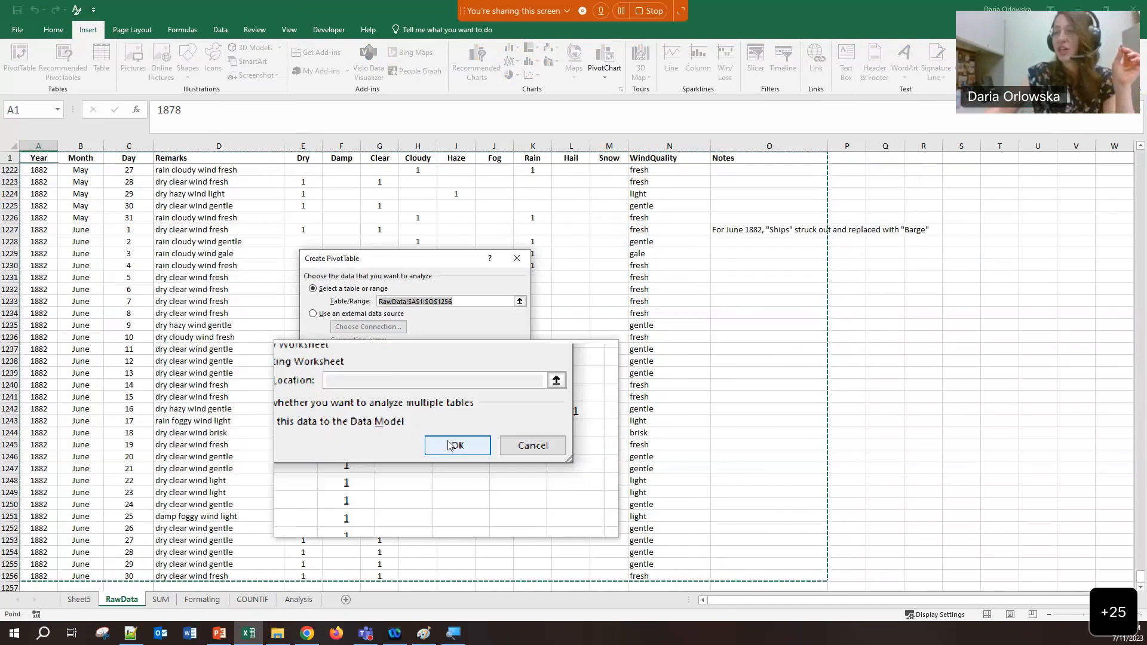
pyautogui.click(454, 445)
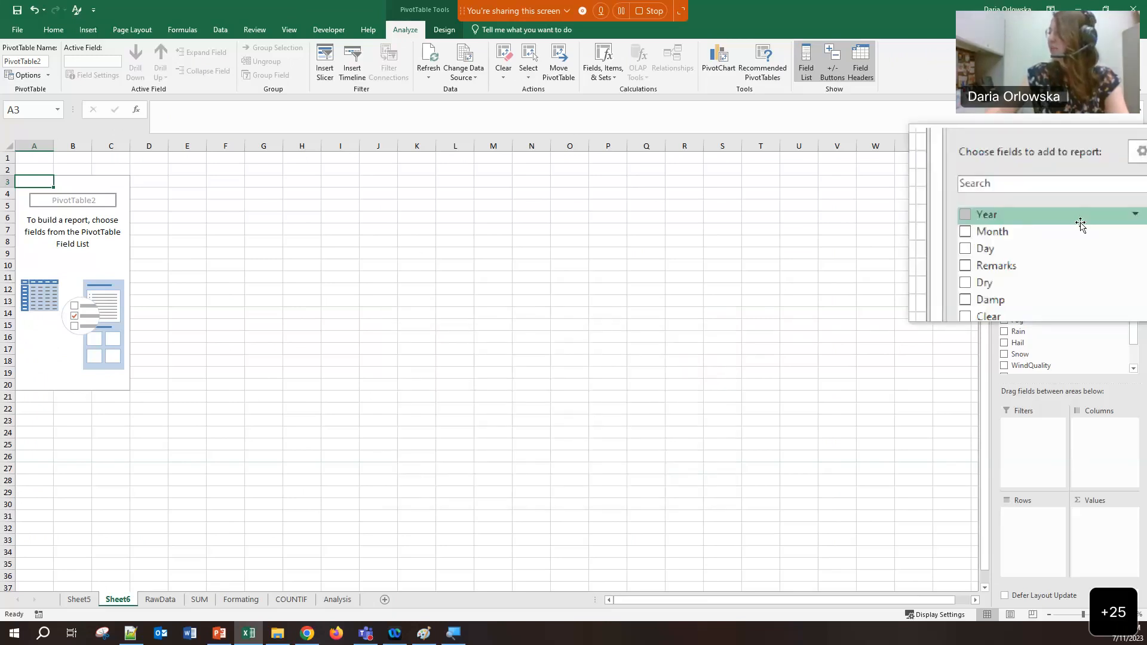
pyautogui.moveTo(1080, 230); pyautogui.dragTo(1099, 442)
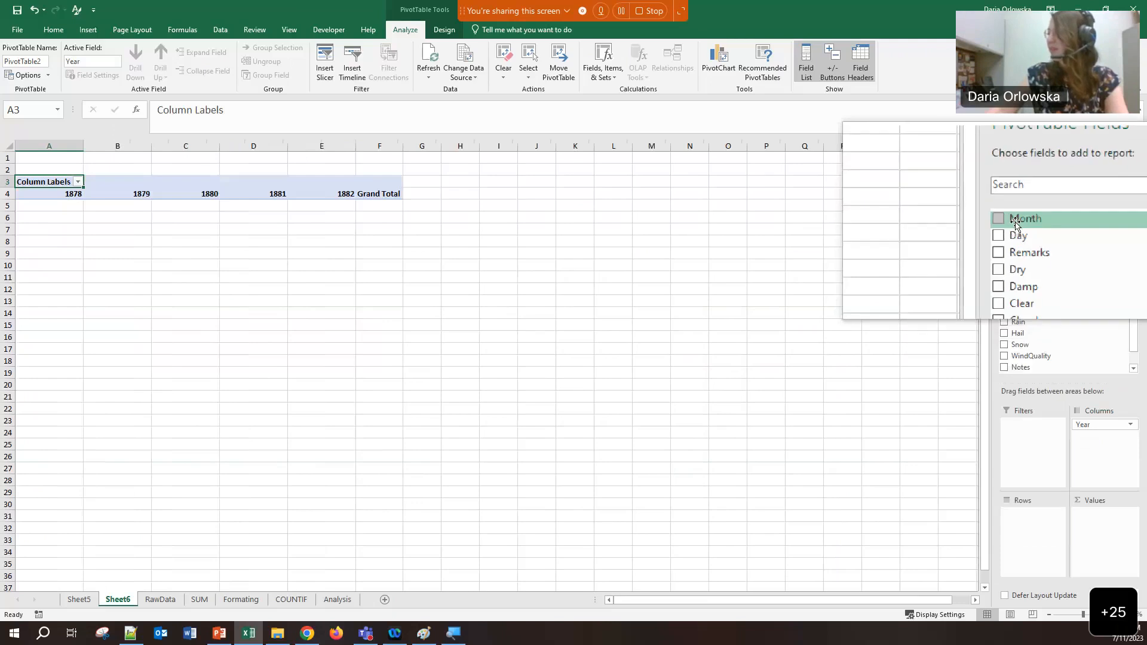
pyautogui.click(1016, 221)
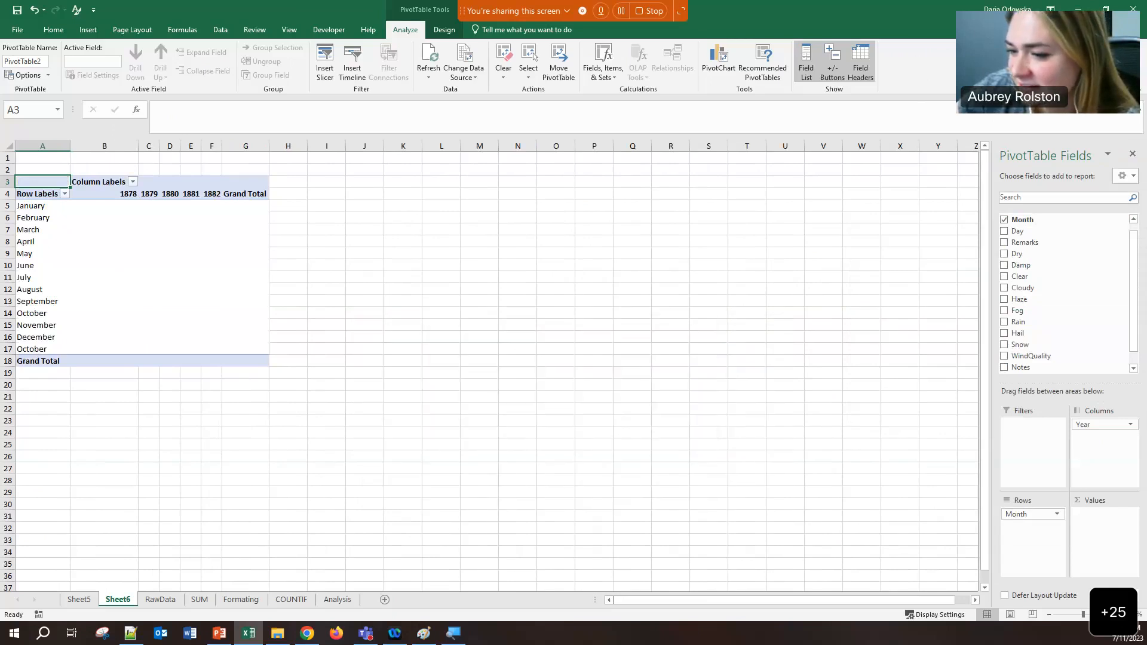
pyautogui.click(160, 599)
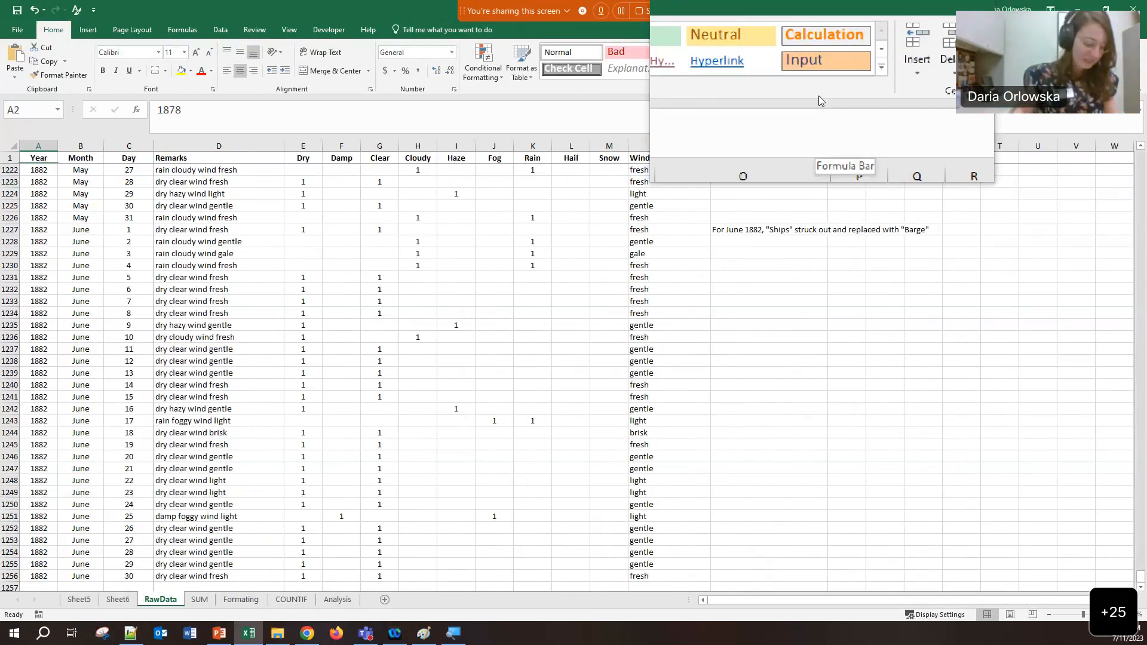
# Close Magnifier, then close the lighthouse logs workbook without saving
pyautogui.rightClick(476, 634)
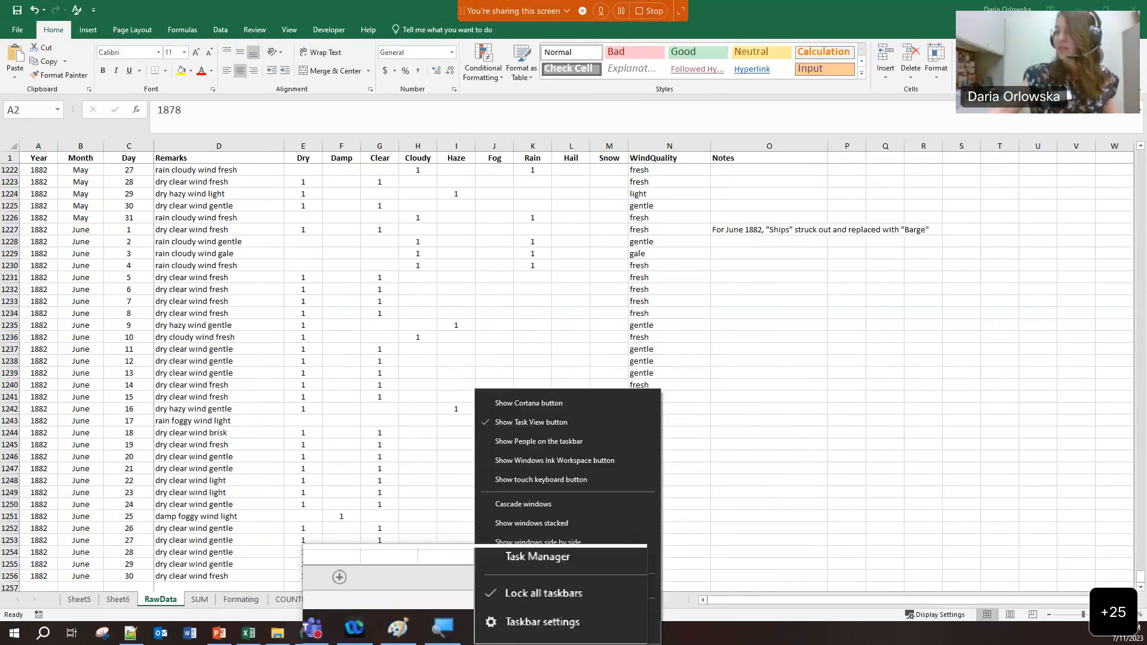
pyautogui.click(455, 635)
pyautogui.rightClick(454, 633)
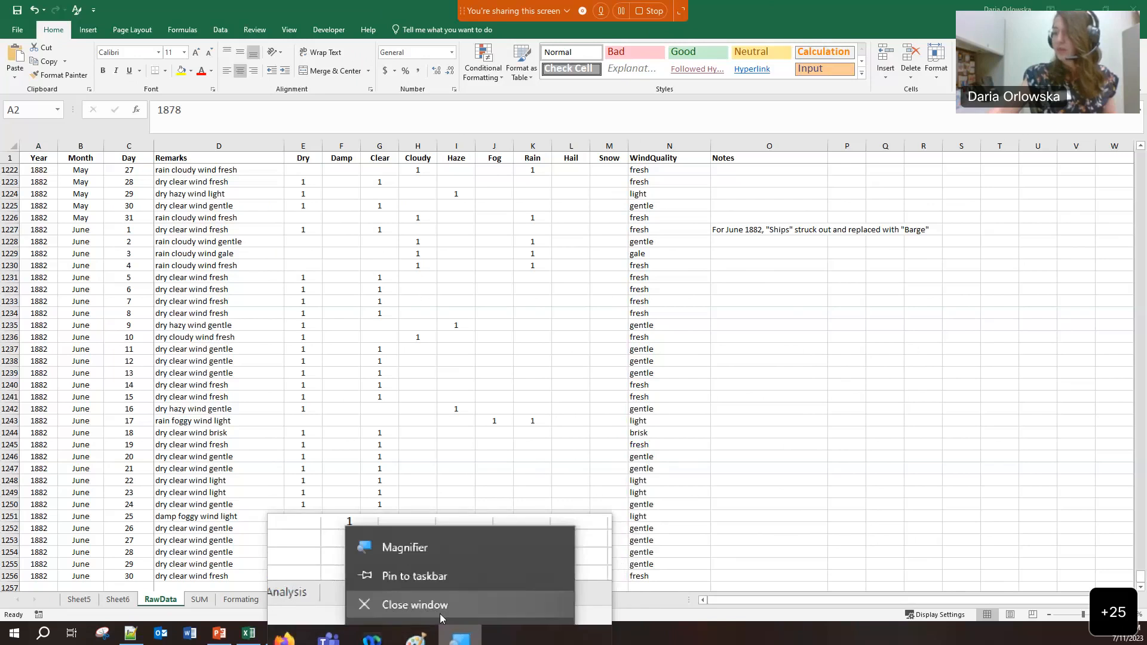
pyautogui.click(440, 613)
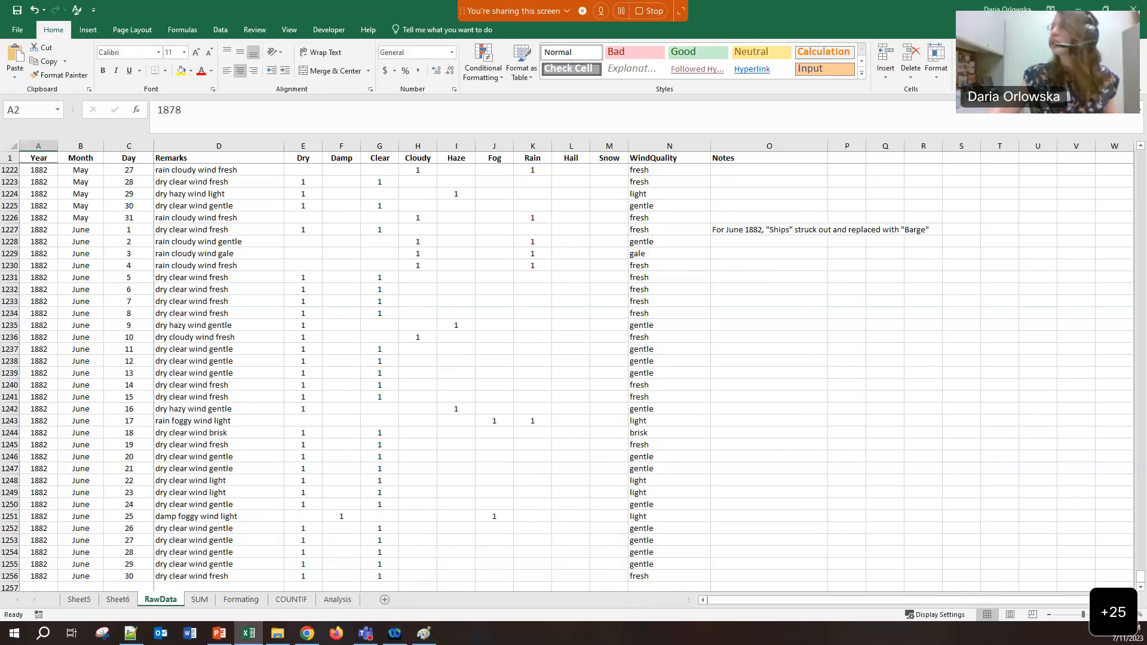
pyautogui.click(1133, 9)
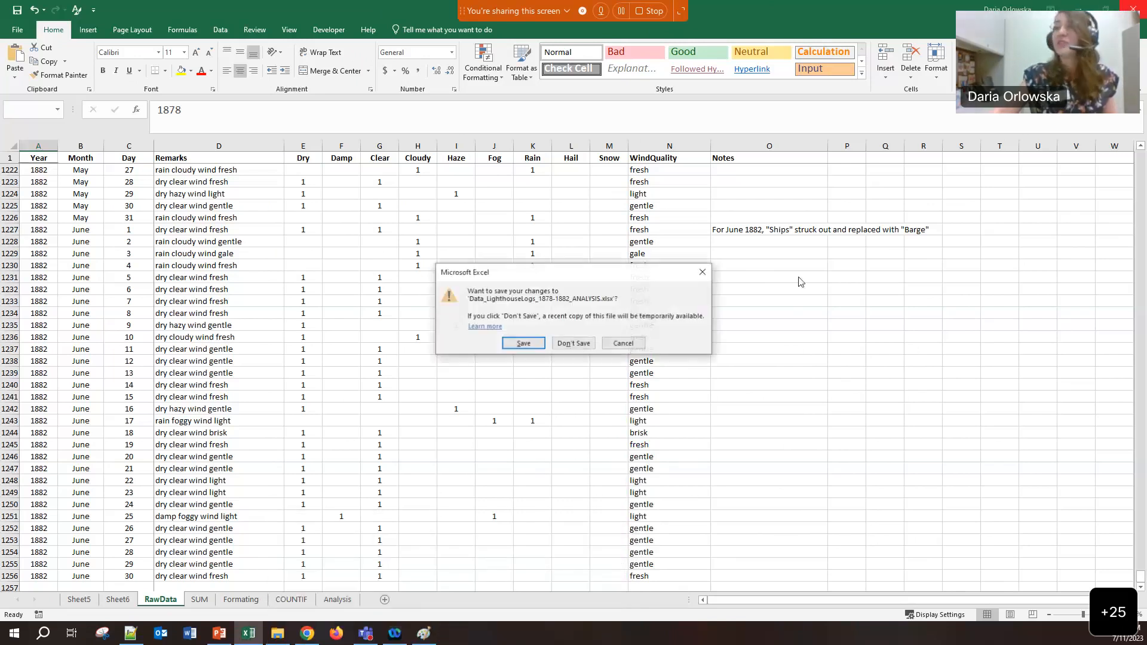
pyautogui.click(574, 345)
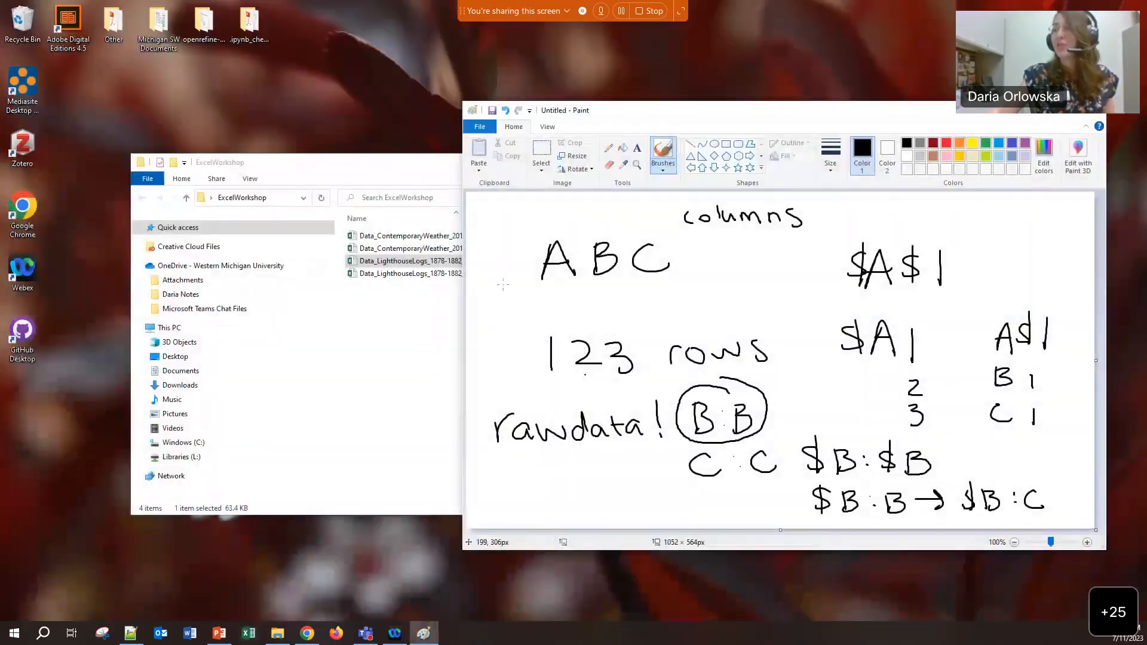
# Widen the ExcelWorkshop folder window and open Data_ContemporaryWeather_2018-2022_ANALYSIS
pyautogui.click(397, 167)
pyautogui.moveTo(396, 168); pyautogui.dragTo(472, 179)
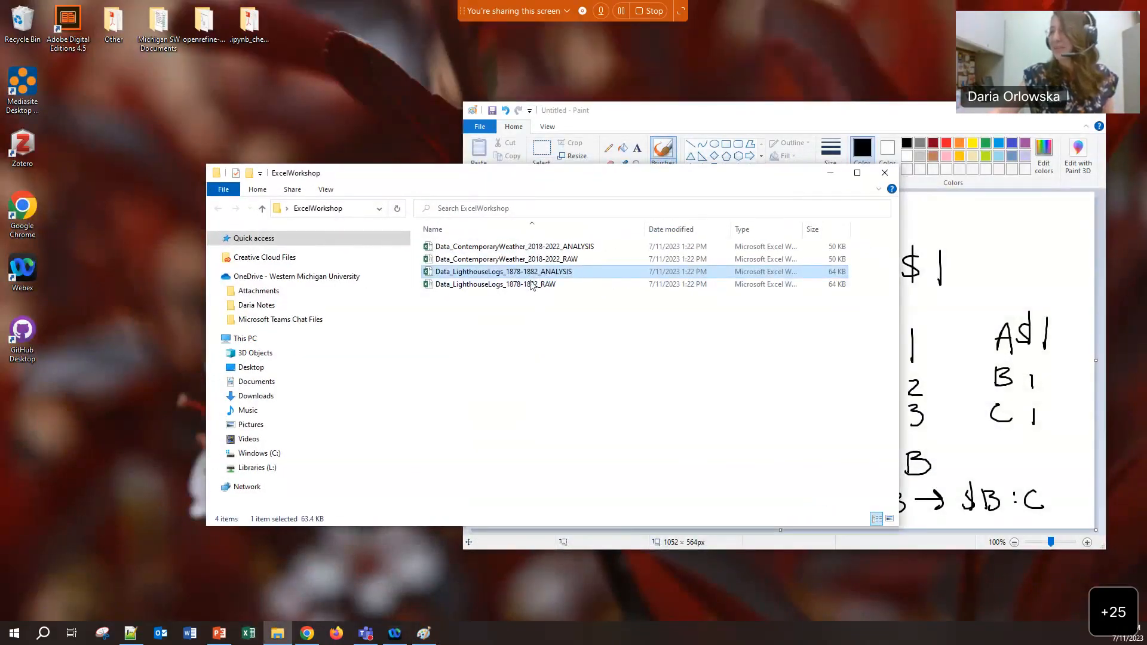
pyautogui.doubleClick(537, 248)
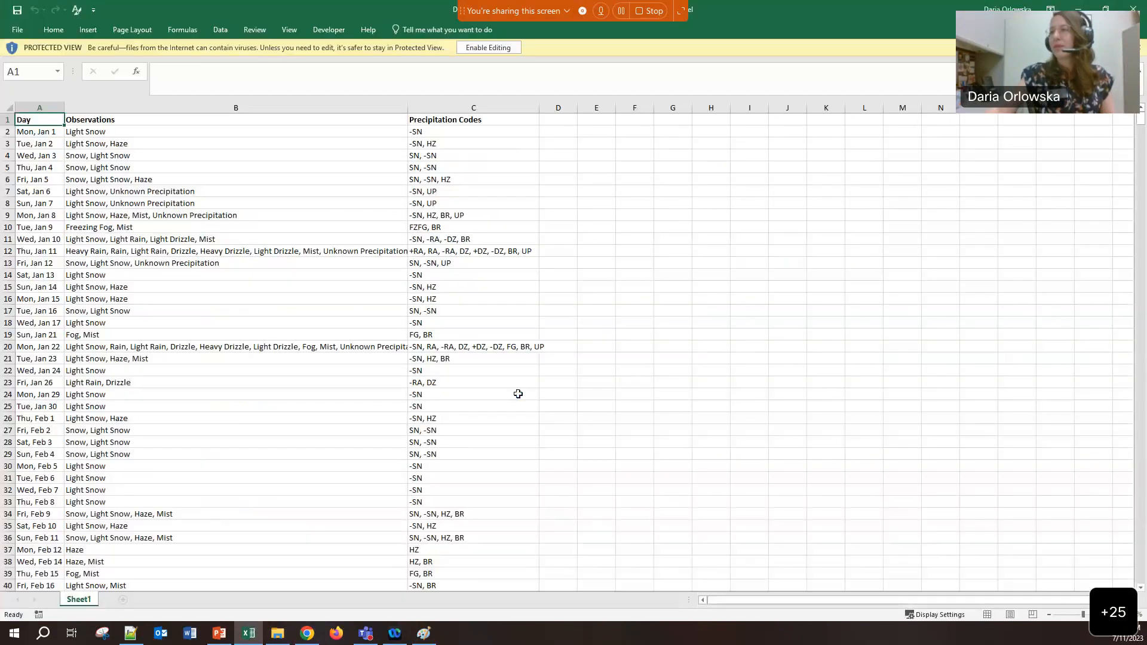
# Enable editing and select the first Day entries down to Fri, Jan 5
pyautogui.click(491, 48)
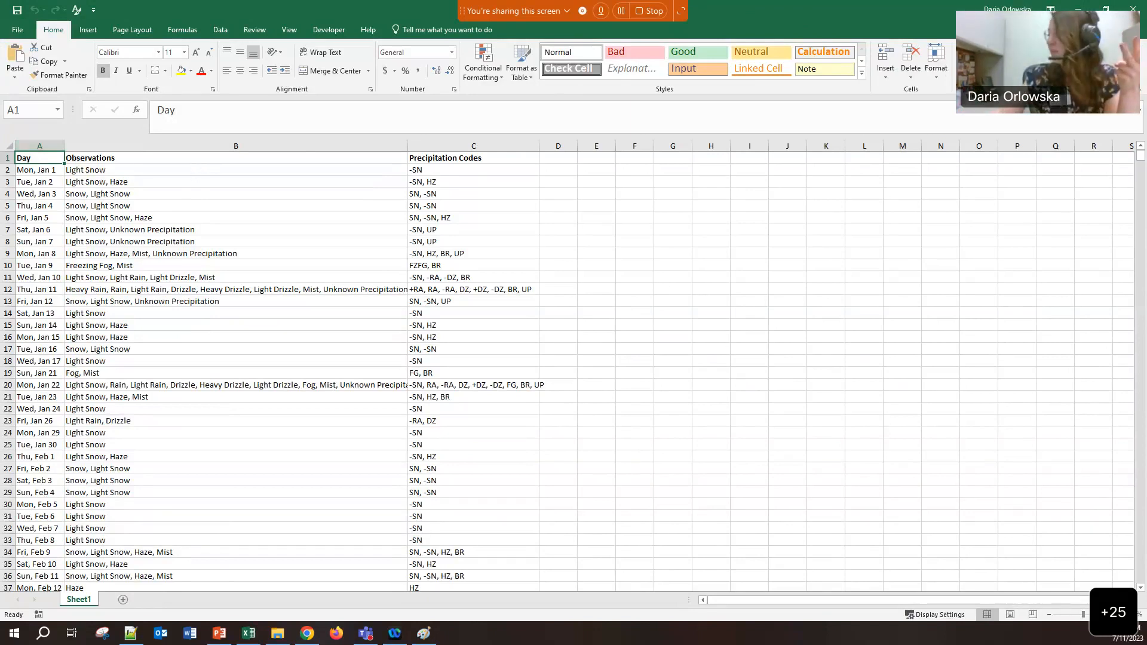
pyautogui.scroll(5, 147, 302)
pyautogui.moveTo(94, 183); pyautogui.dragTo(102, 460)
pyautogui.click(98, 319)
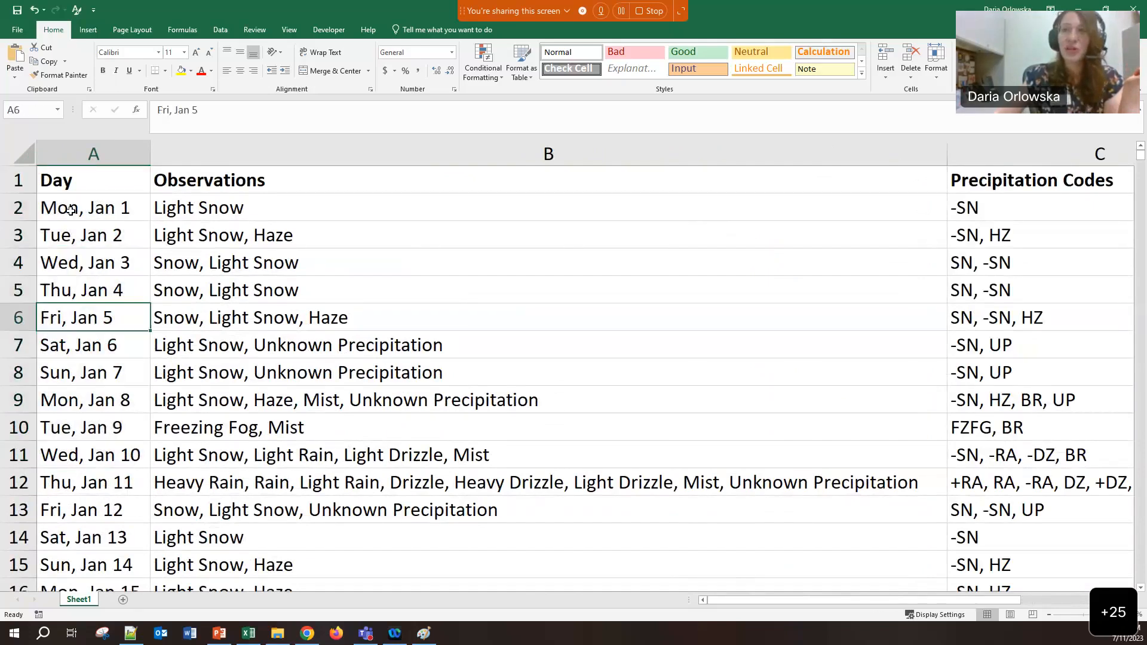
pyautogui.click(70, 209)
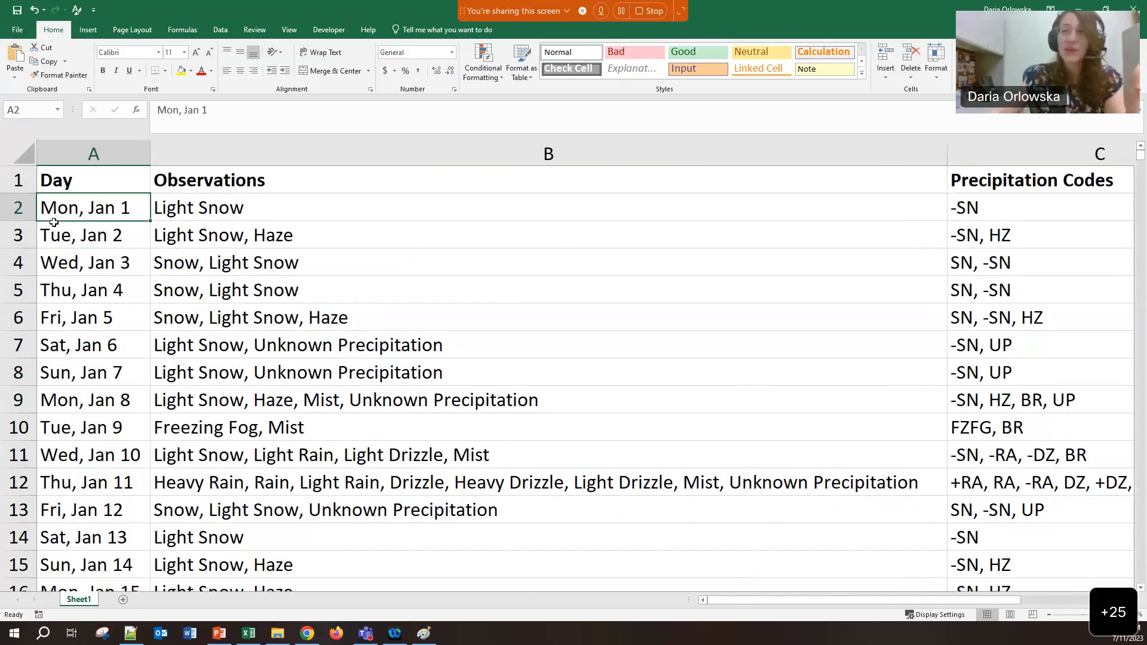
pyautogui.click(280, 223)
pyautogui.click(285, 213)
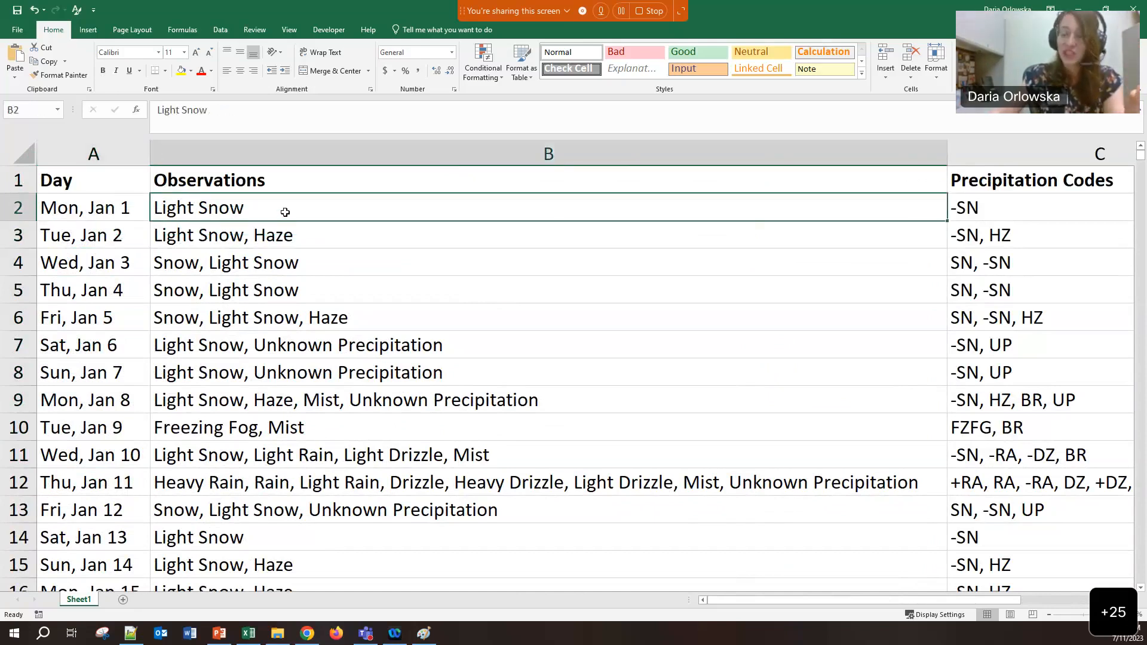
pyautogui.click(184, 227)
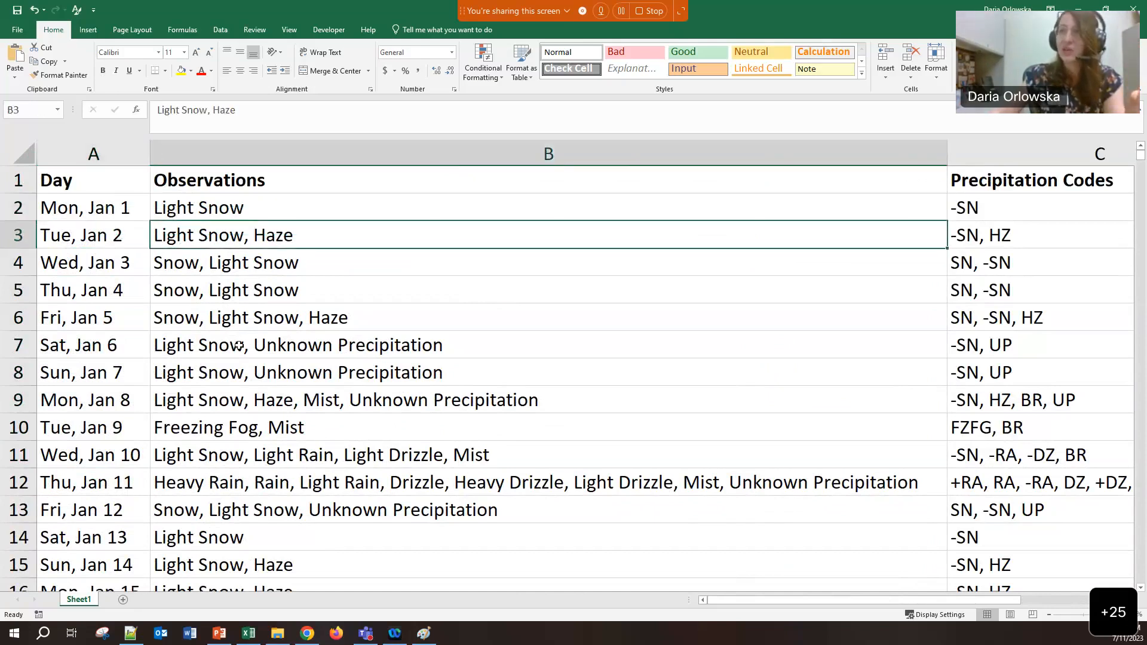
pyautogui.click(237, 347)
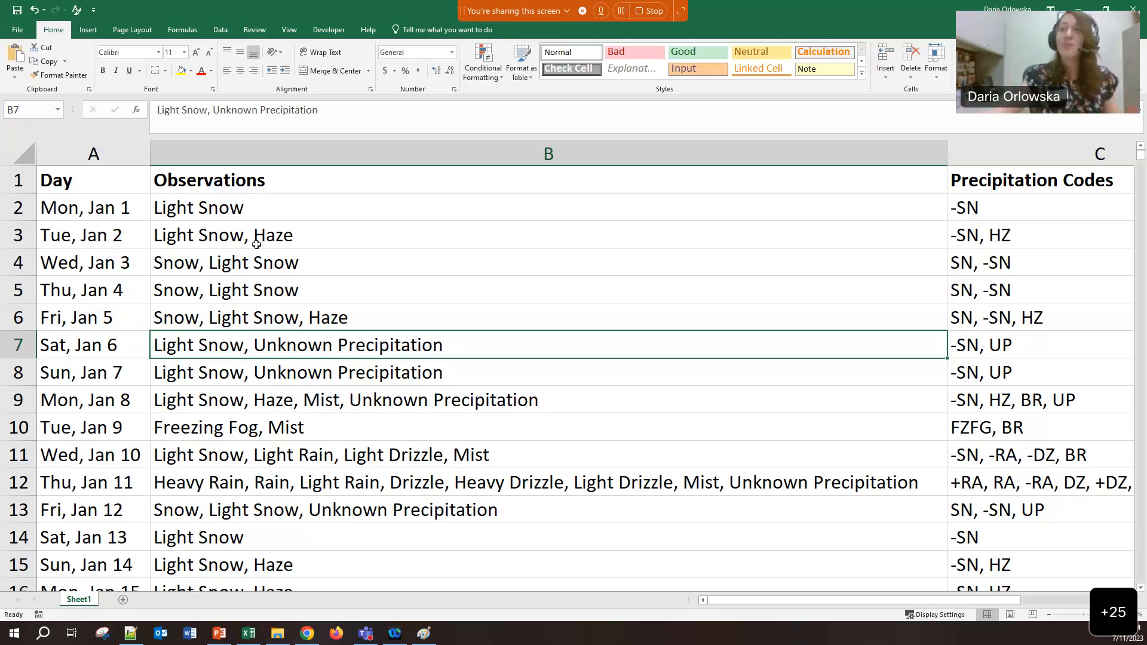
pyautogui.moveTo(244, 187); pyautogui.dragTo(260, 478)
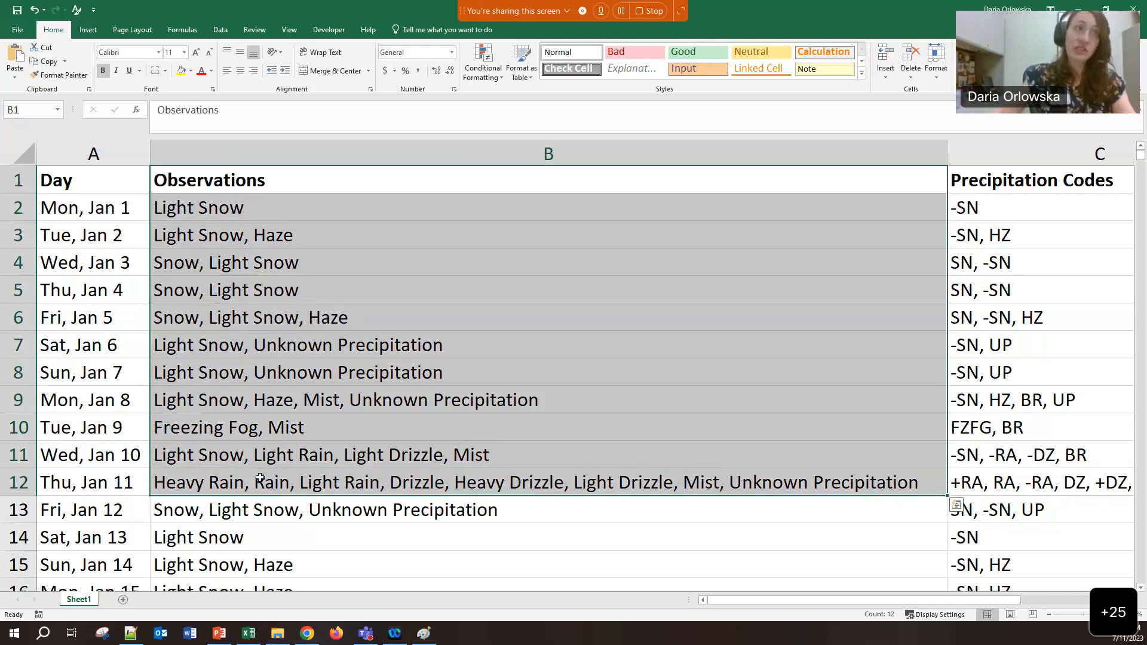
pyautogui.click(102, 345)
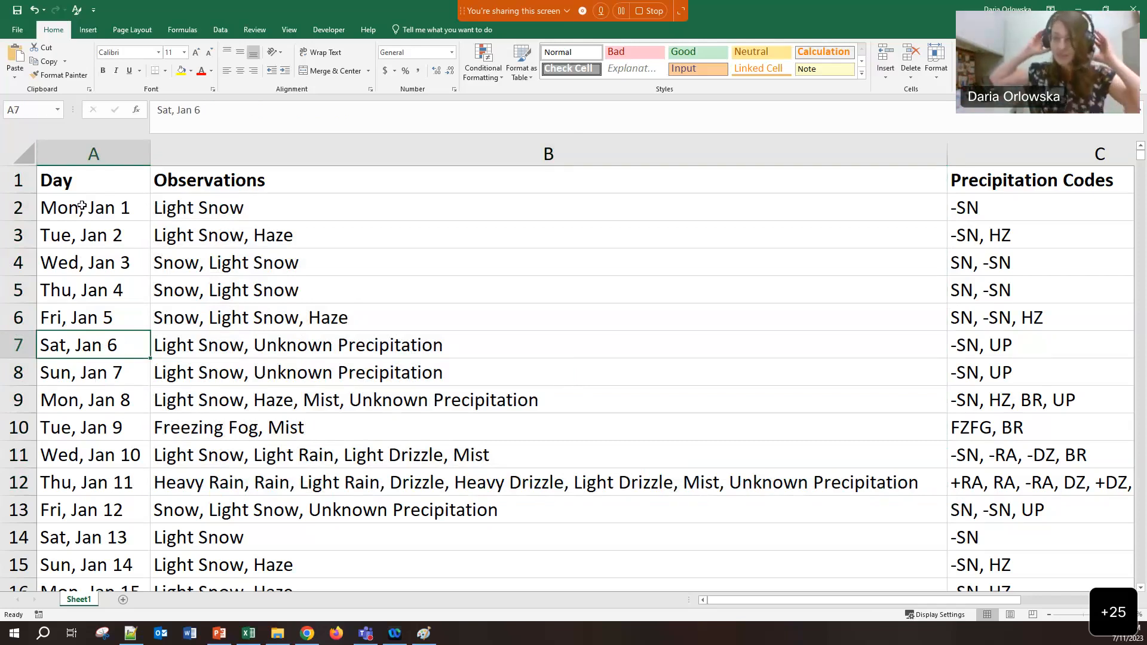
pyautogui.click(1050, 615)
pyautogui.click(1050, 615)
pyautogui.click(1049, 615)
pyautogui.click(1049, 615)
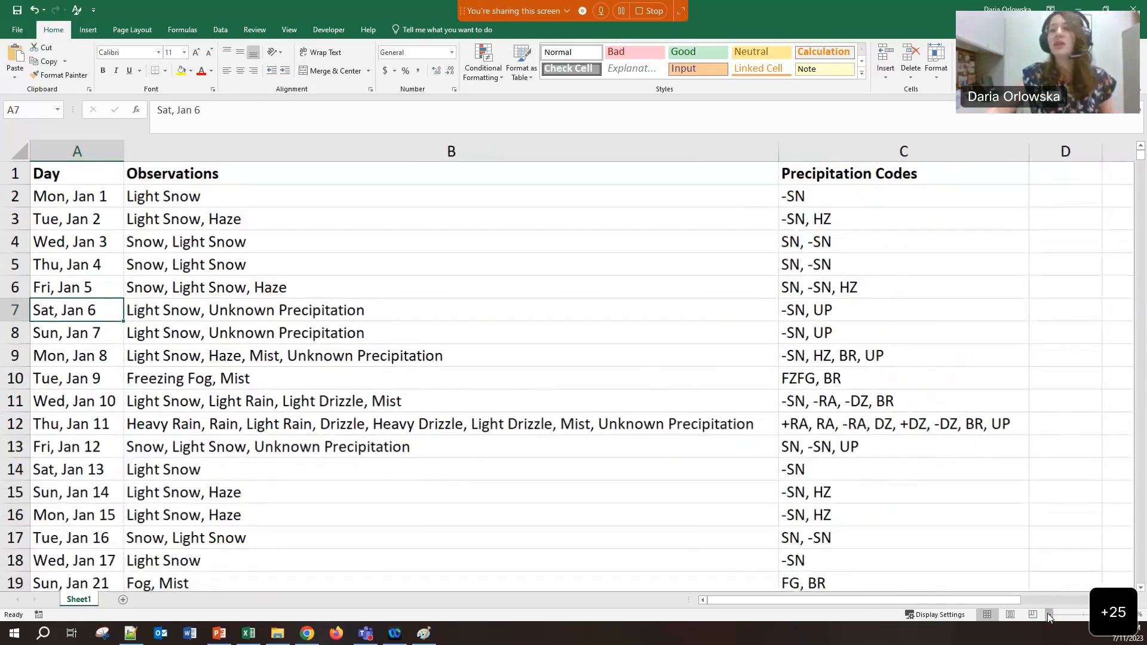
pyautogui.click(1050, 615)
pyautogui.click(67, 269)
pyautogui.scroll(-4, 67, 269)
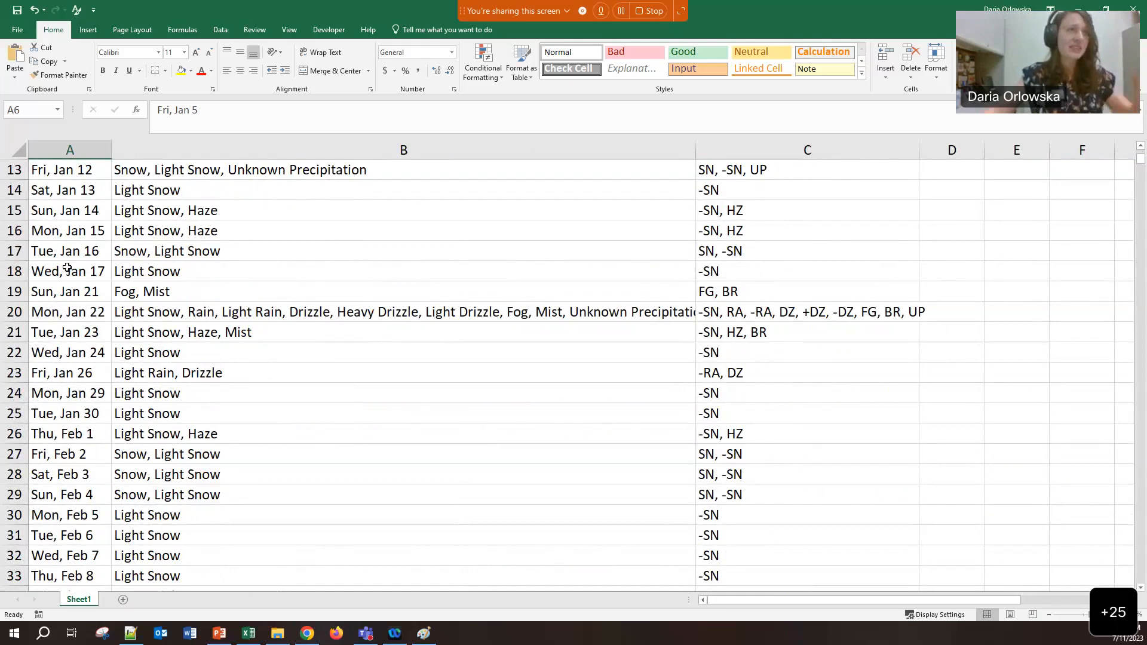
pyautogui.scroll(-6, 67, 269)
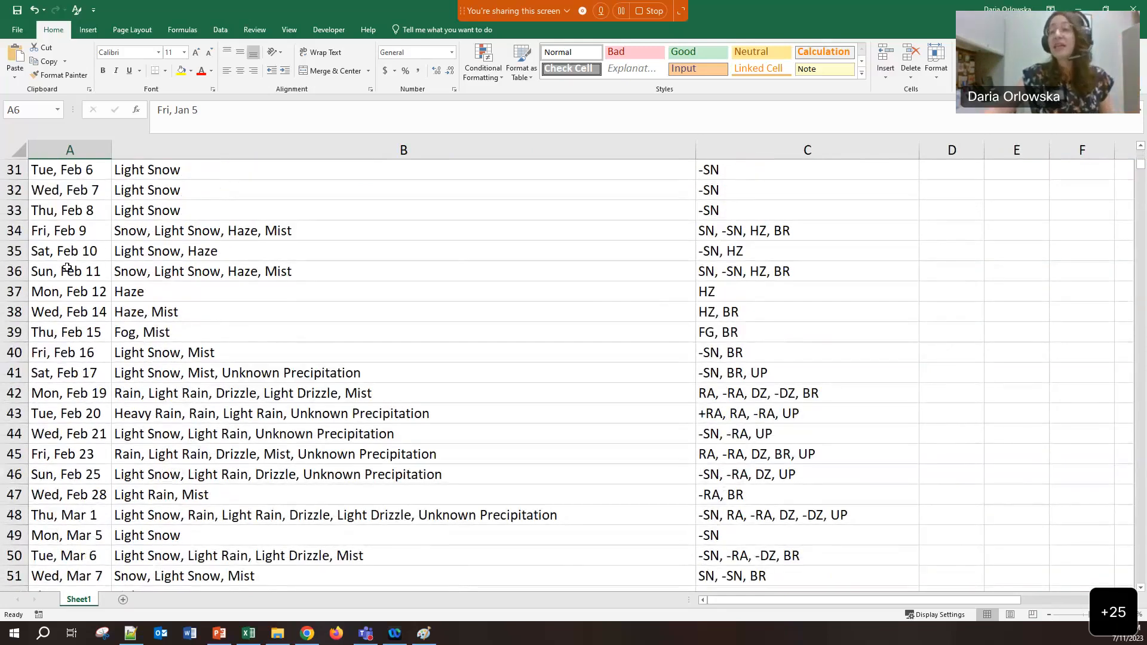
pyautogui.scroll(-13, 67, 269)
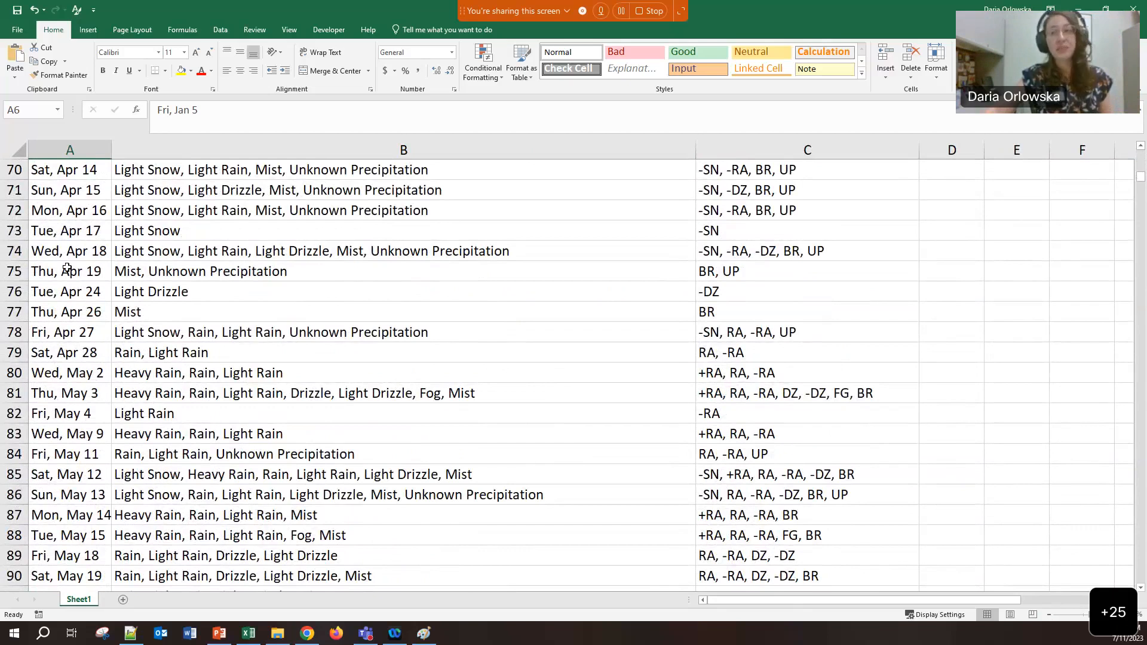
pyautogui.scroll(20, 67, 269)
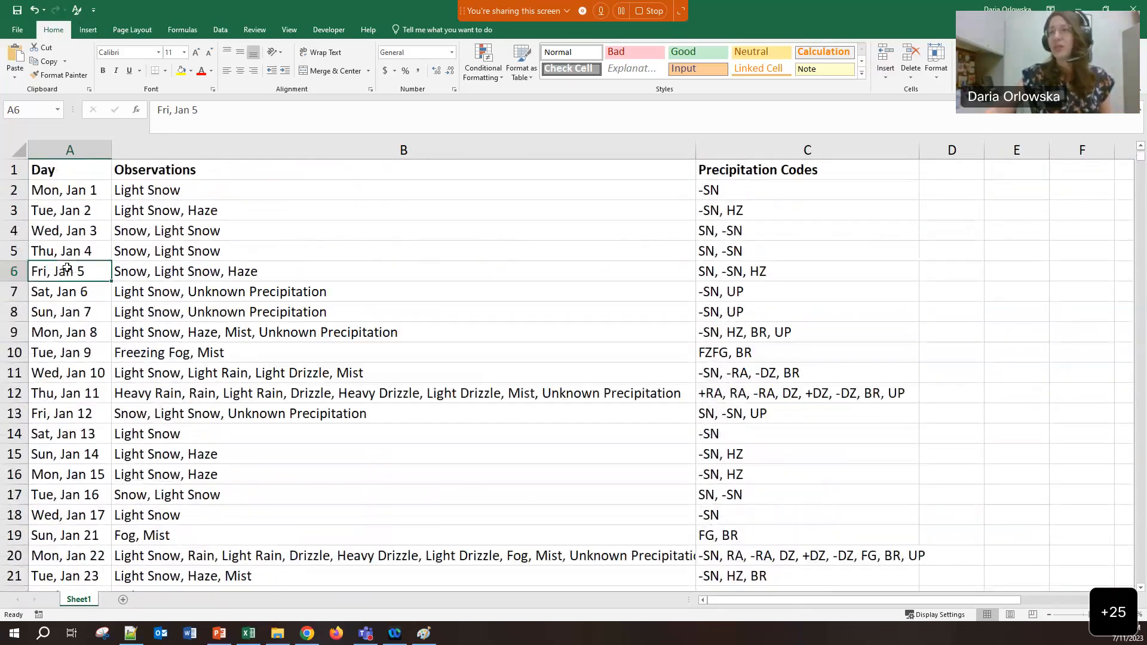
# Insert a column before Day headed 'Year' and fill 2018 down all data rows
pyautogui.click(67, 149)
pyautogui.rightClick(67, 151)
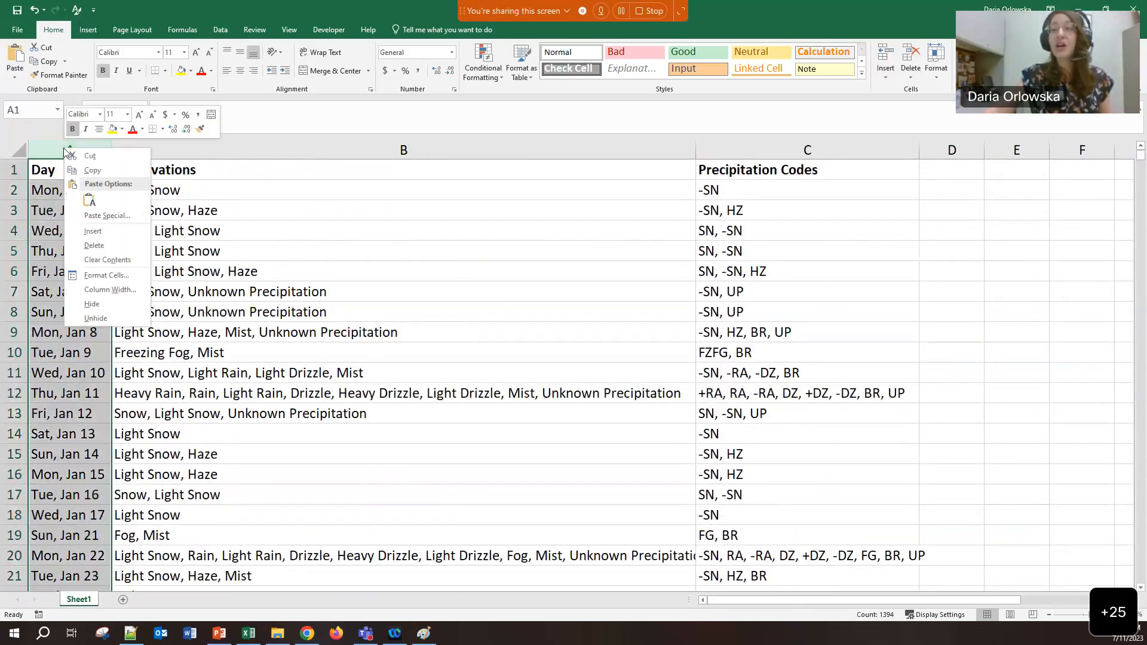
pyautogui.click(87, 233)
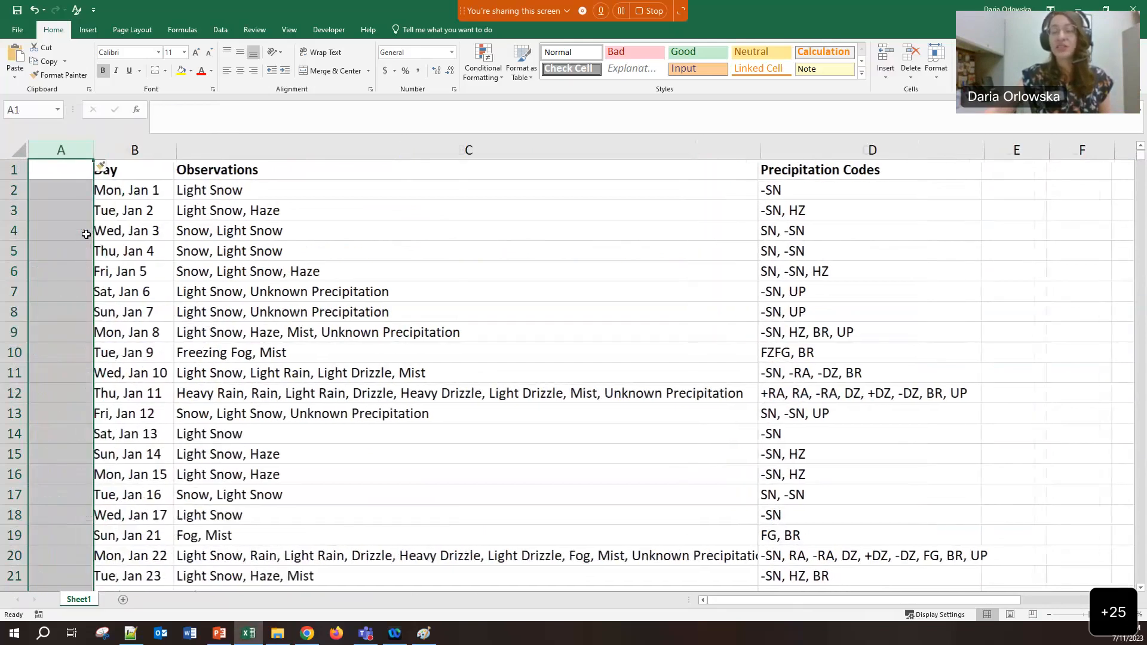
pyautogui.click(76, 171)
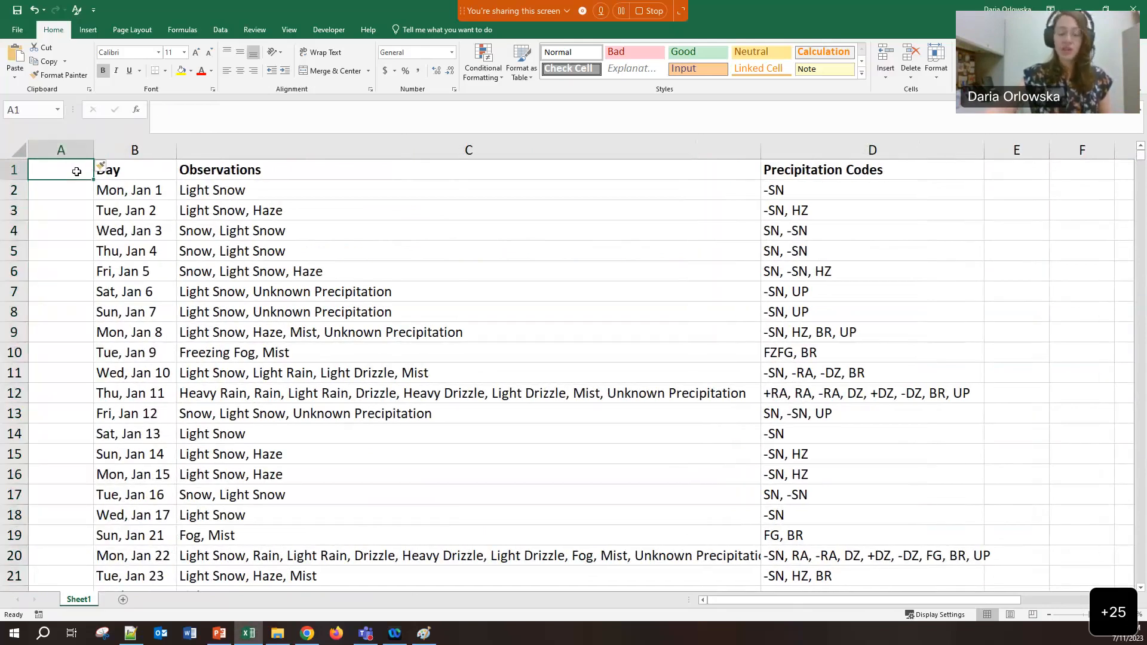
pyautogui.write('Year')
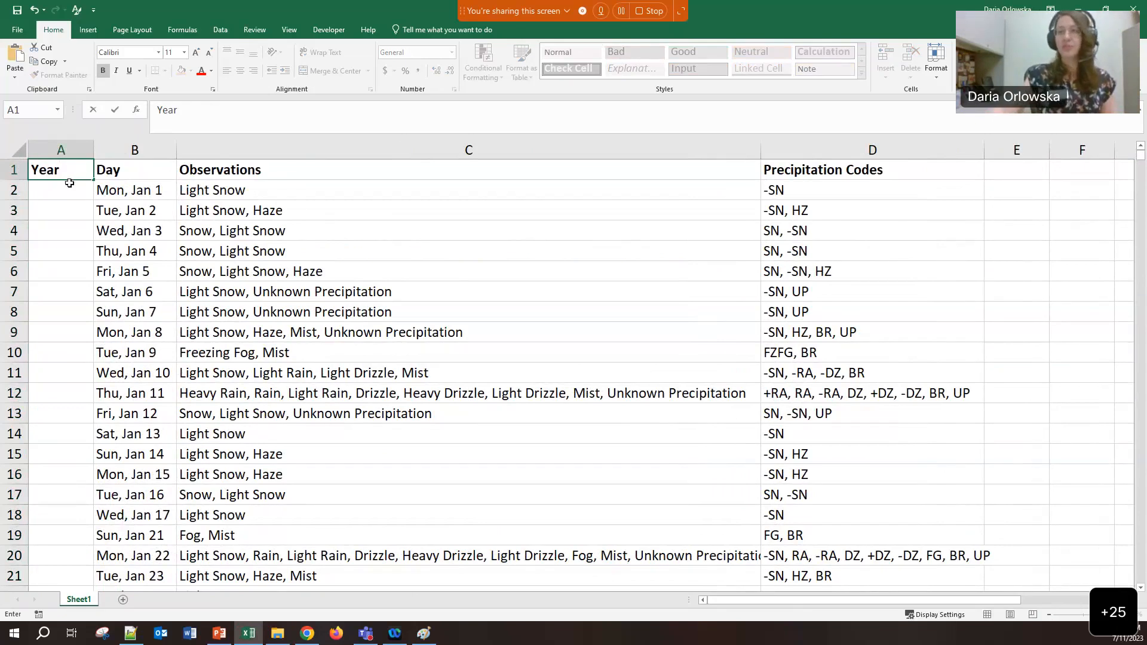
pyautogui.press('Return')
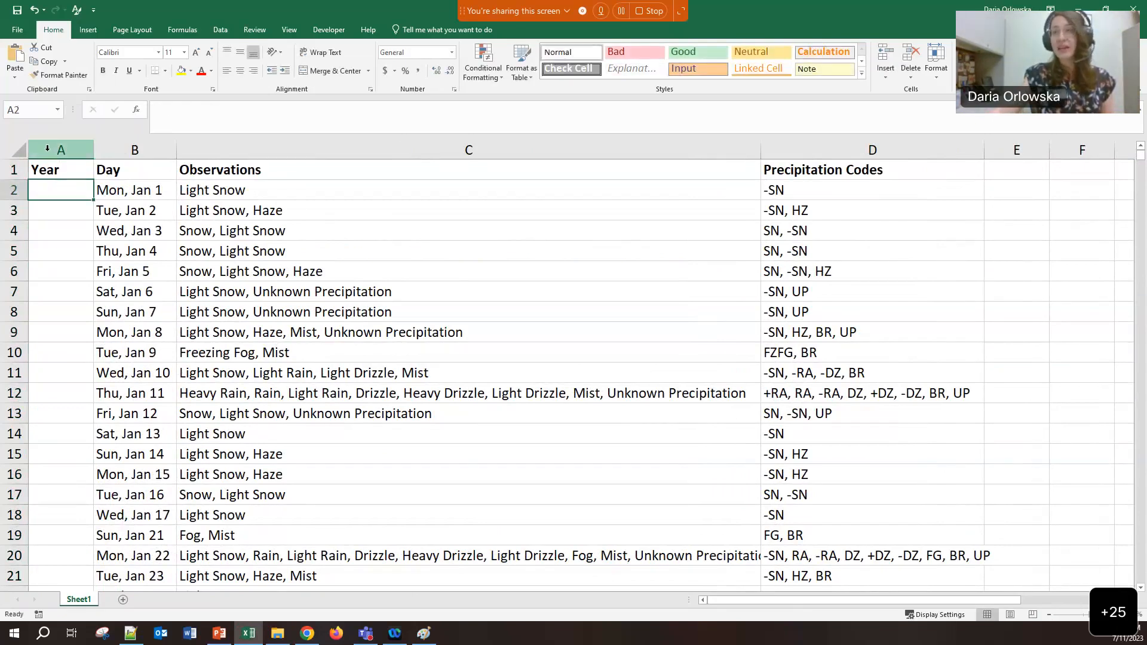
pyautogui.write('2018')
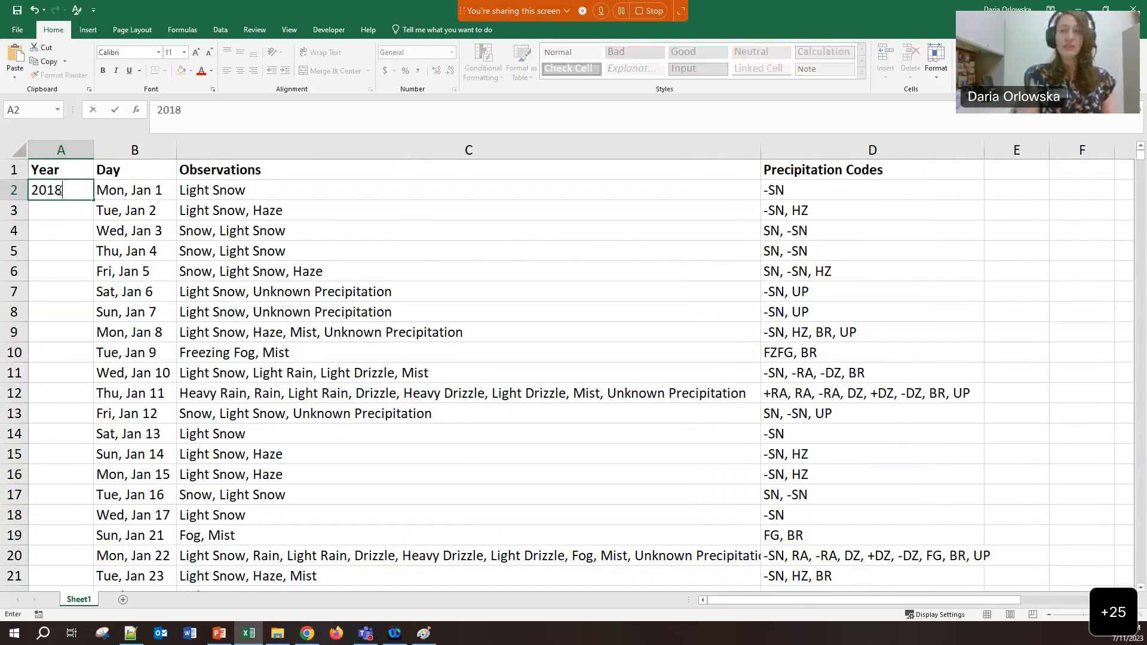
pyautogui.click(50, 233)
pyautogui.click(60, 190)
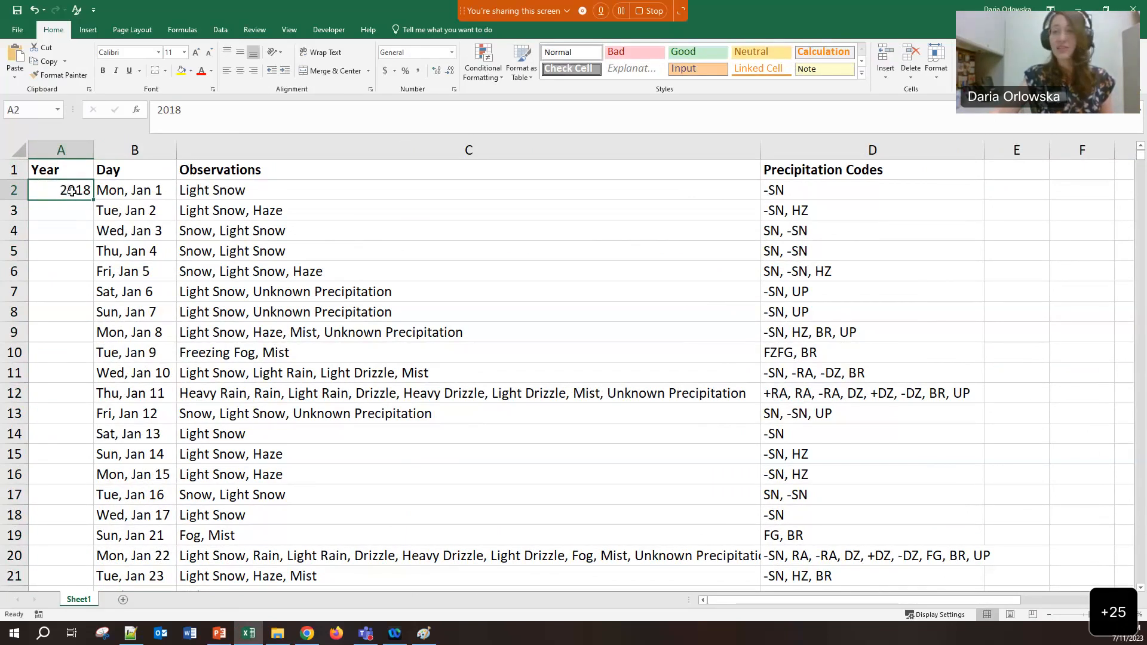
pyautogui.moveTo(94, 200); pyautogui.dragTo(94, 201)
pyautogui.doubleClick(94, 201)
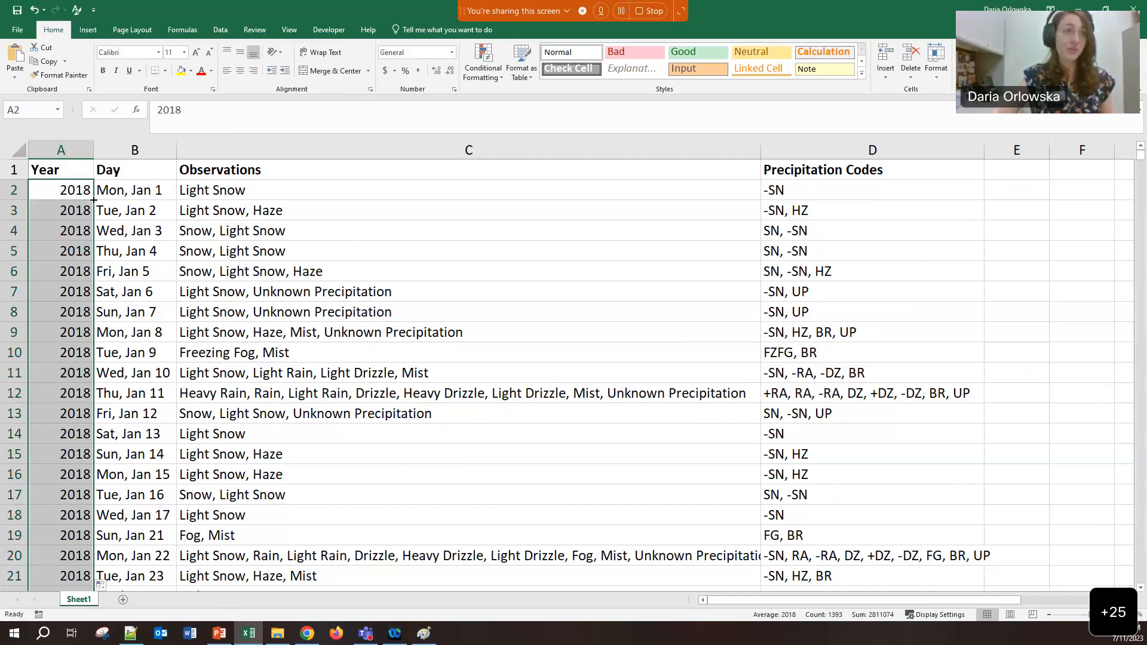
pyautogui.click(153, 227)
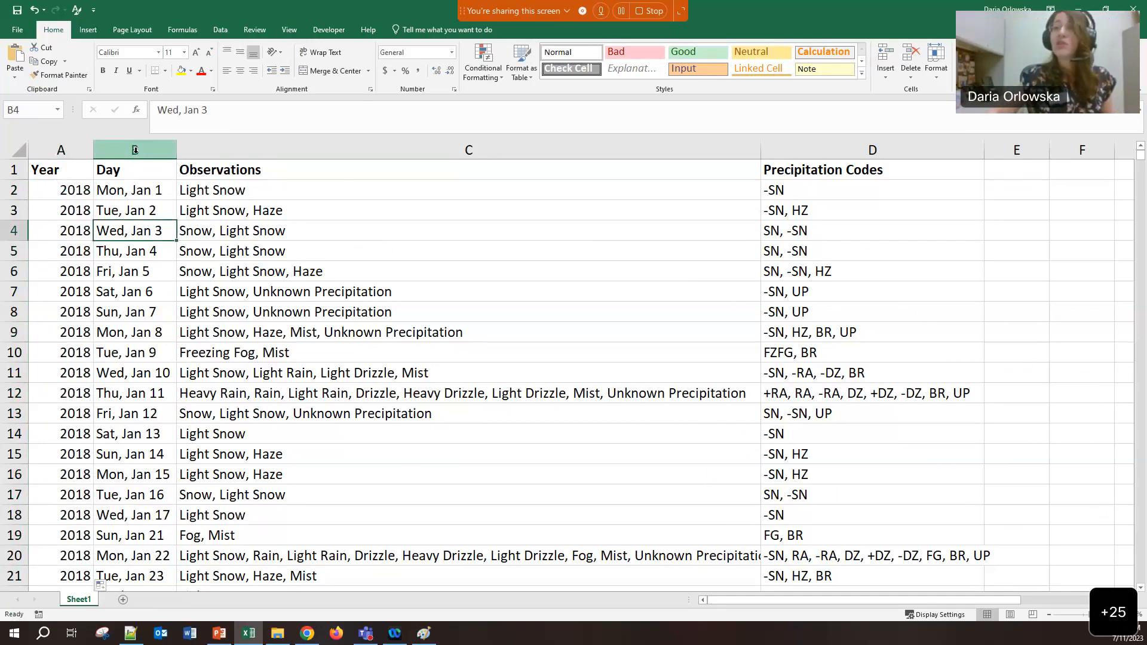
# Highlight Day cells containing 'Dec 31' with a Text that Contains rule
pyautogui.click(135, 150)
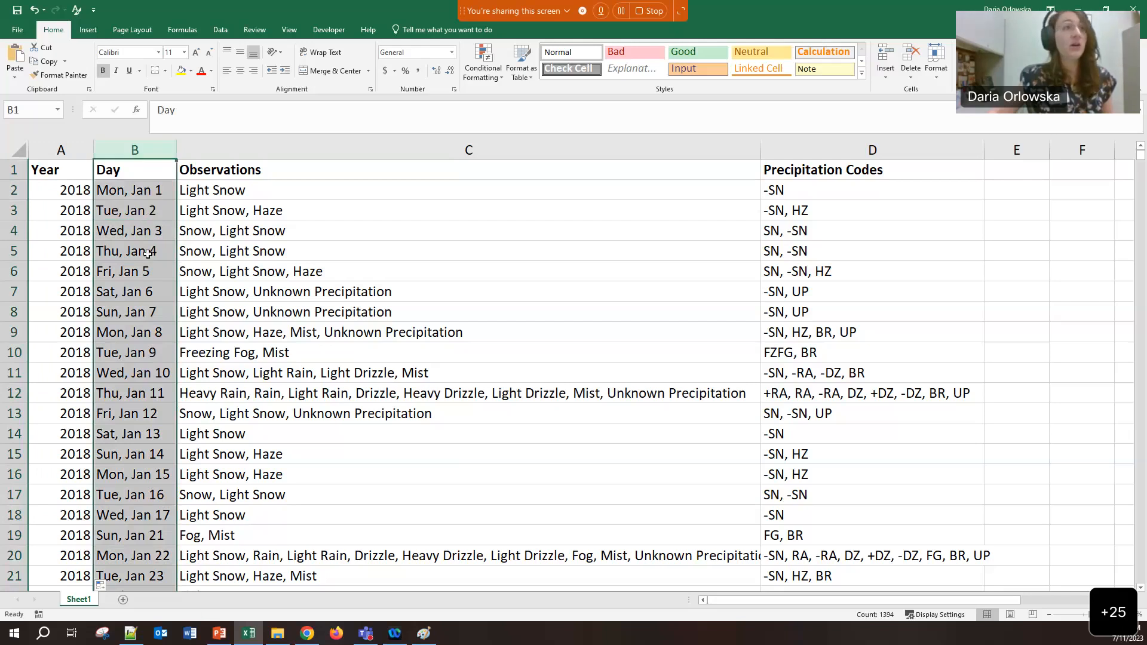
pyautogui.click(493, 81)
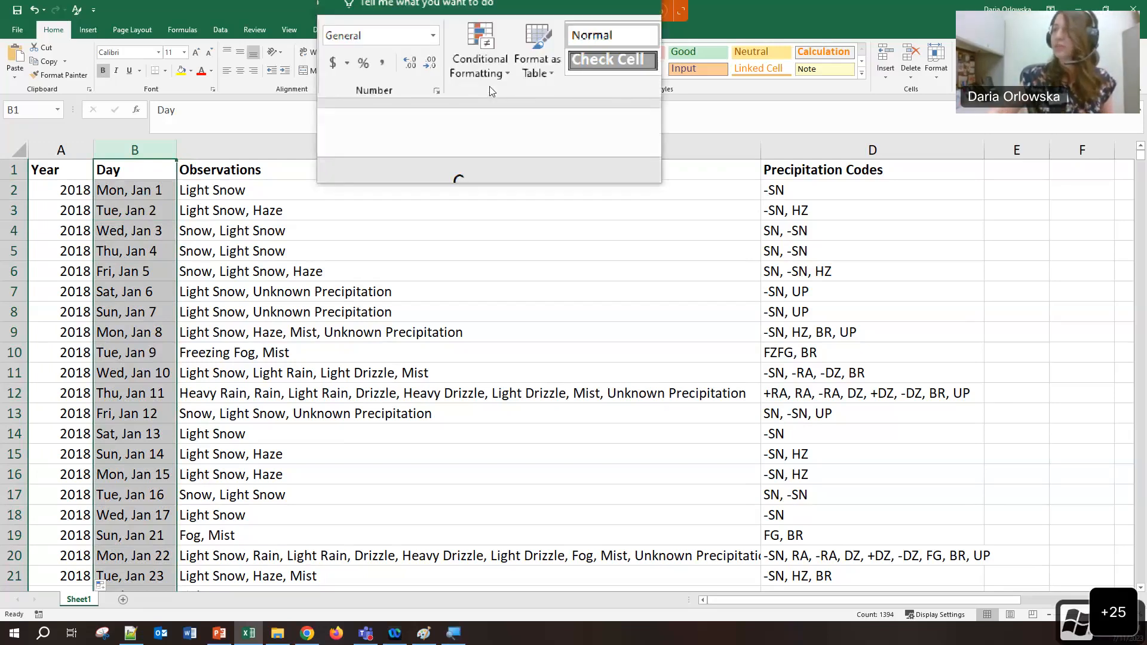
pyautogui.moveTo(508, 104)
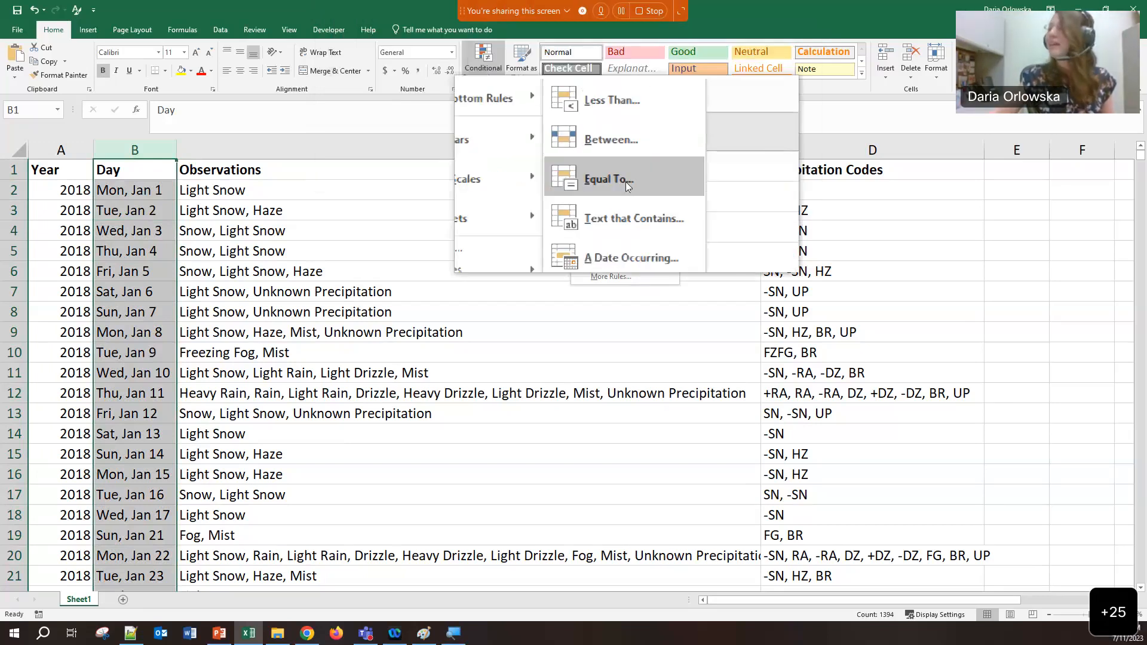
pyautogui.click(623, 205)
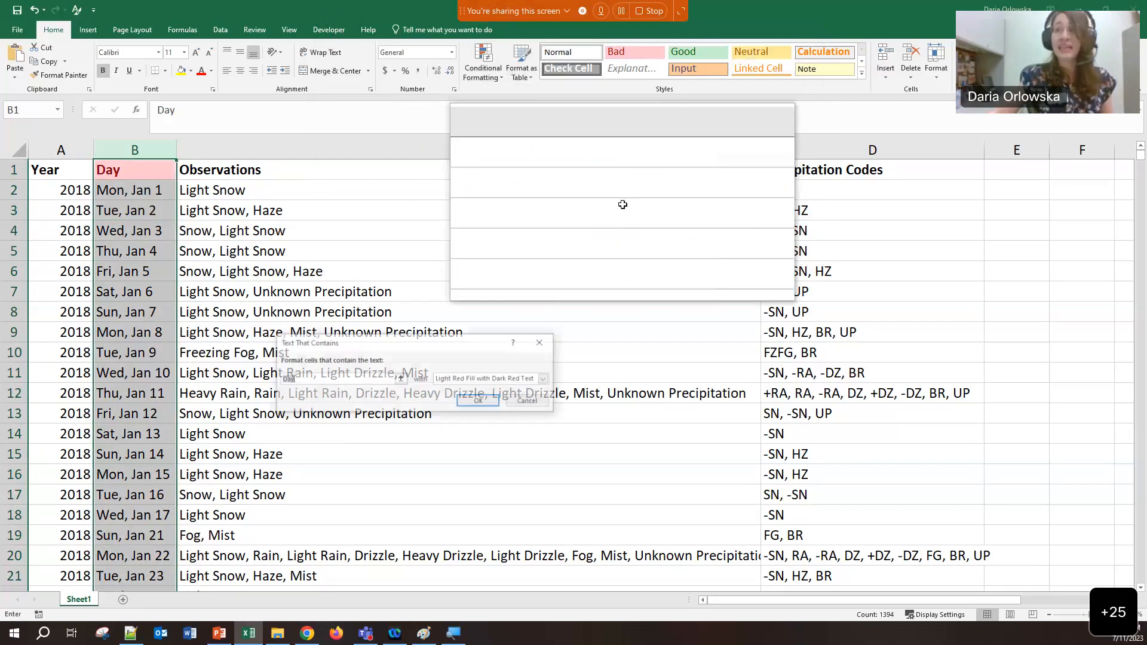
pyautogui.write('Dec 31')
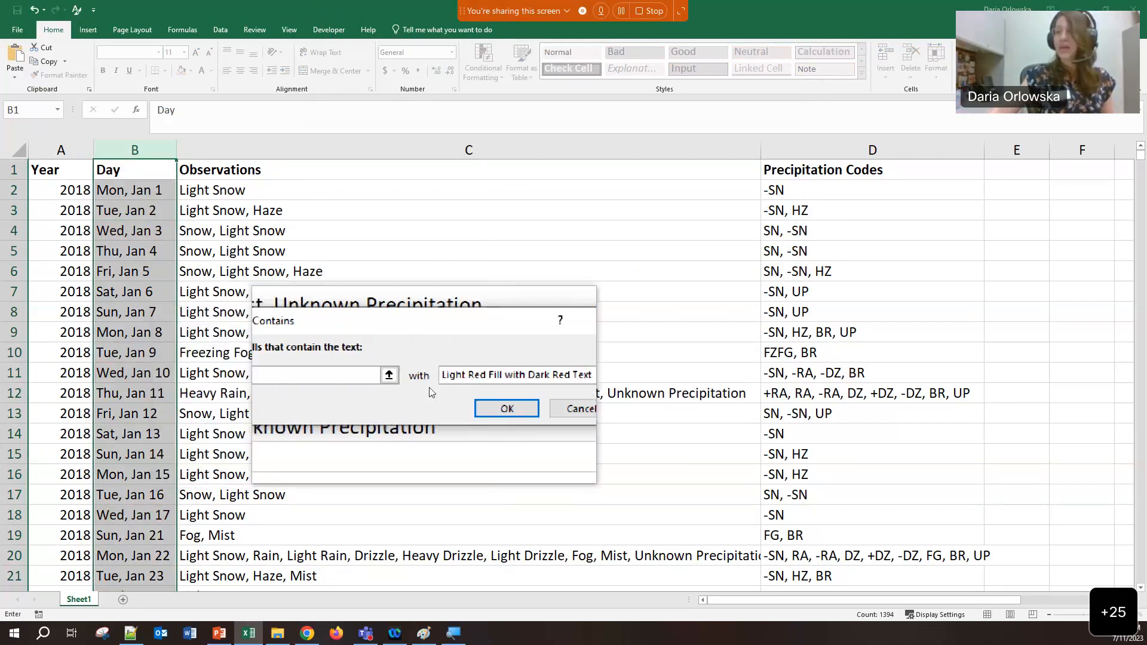
pyautogui.press('Return')
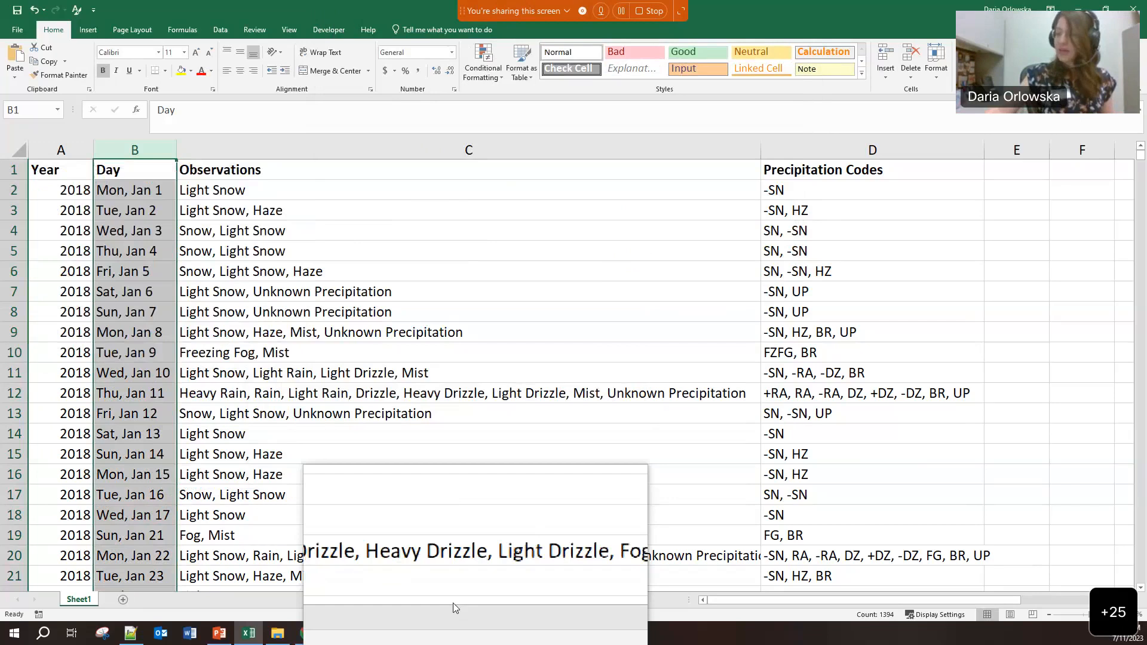
# Close Magnifier and scroll down to the highlighted Mon, Dec 31 at row 244
pyautogui.rightClick(453, 634)
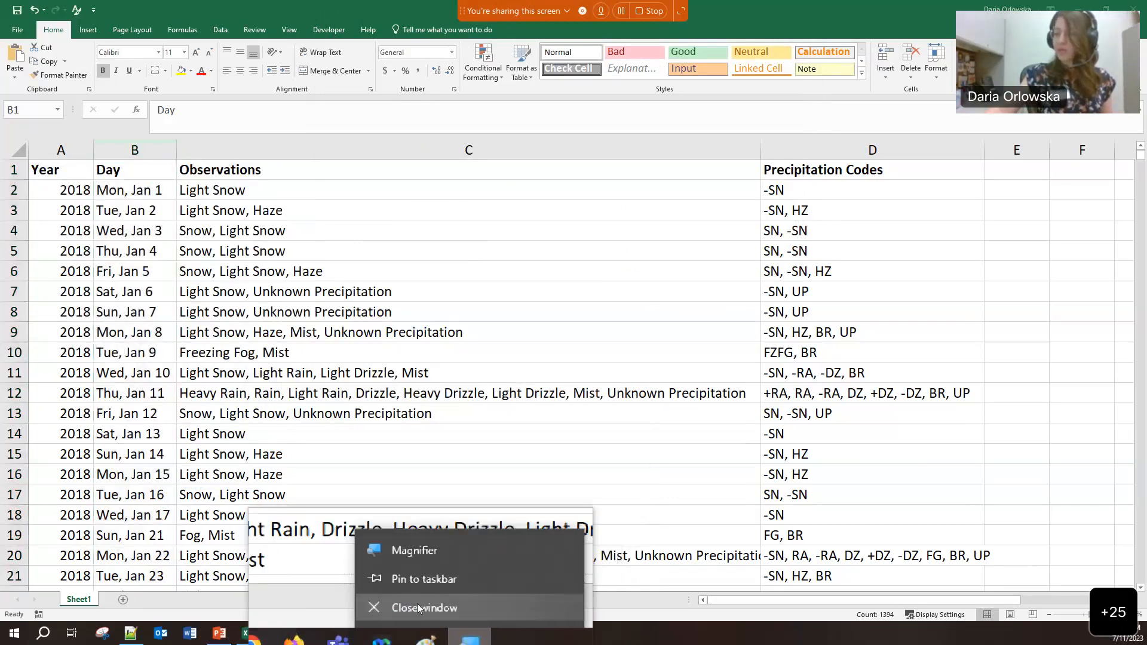
pyautogui.click(413, 592)
pyautogui.scroll(-13, 225, 497)
pyautogui.scroll(-20, 225, 498)
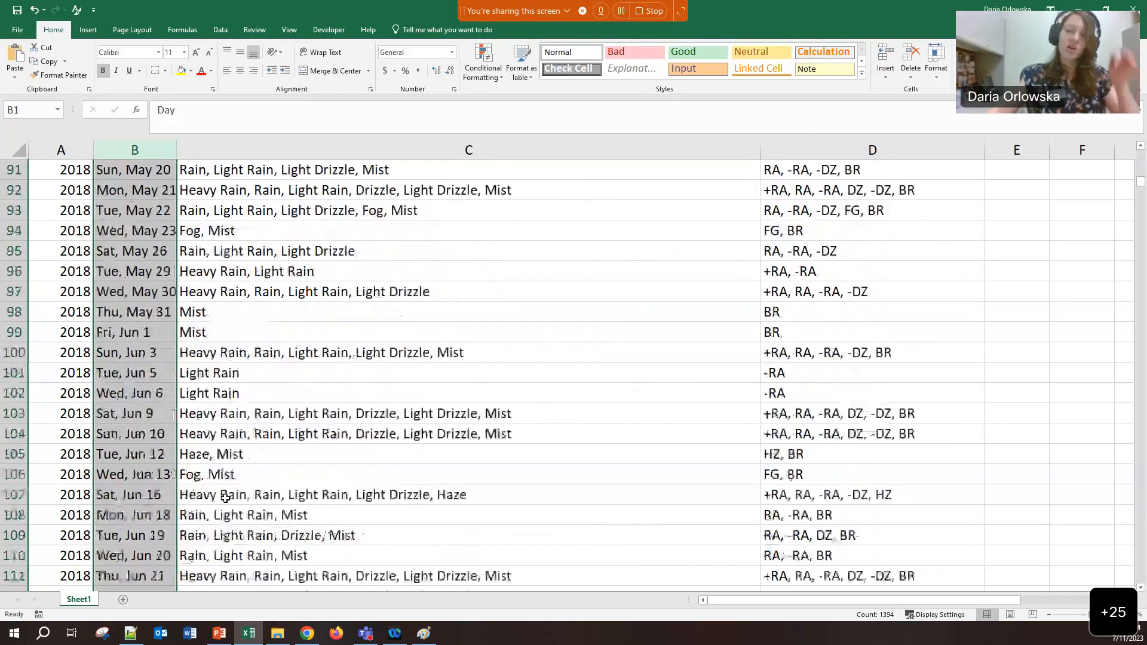
pyautogui.scroll(-15, 224, 498)
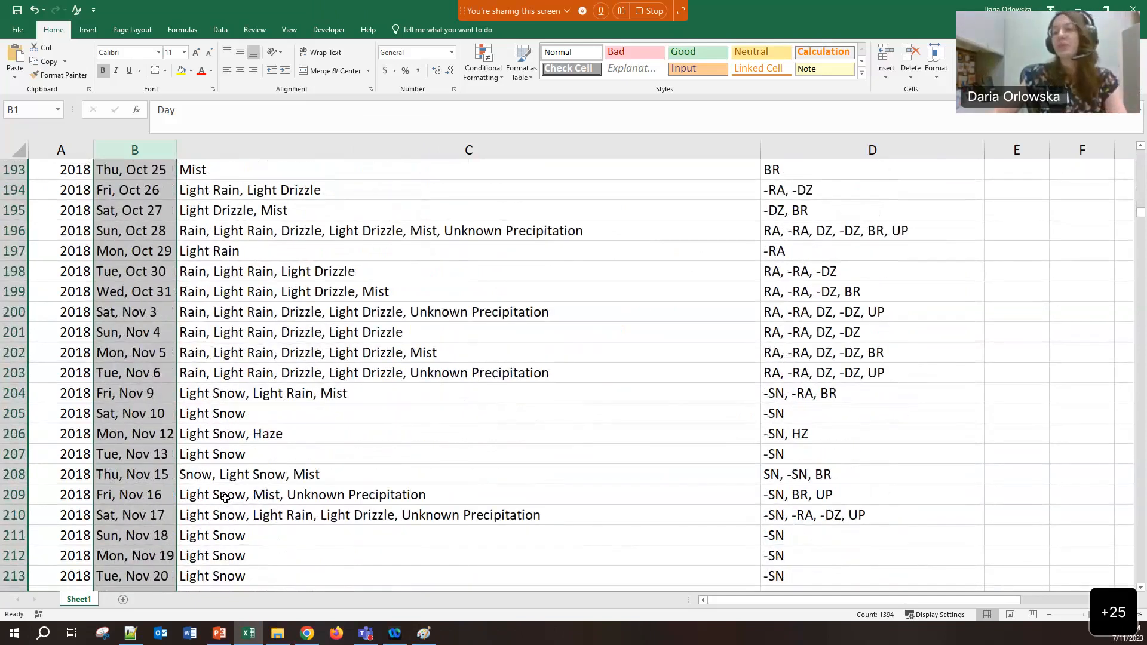
pyautogui.scroll(-1, 224, 497)
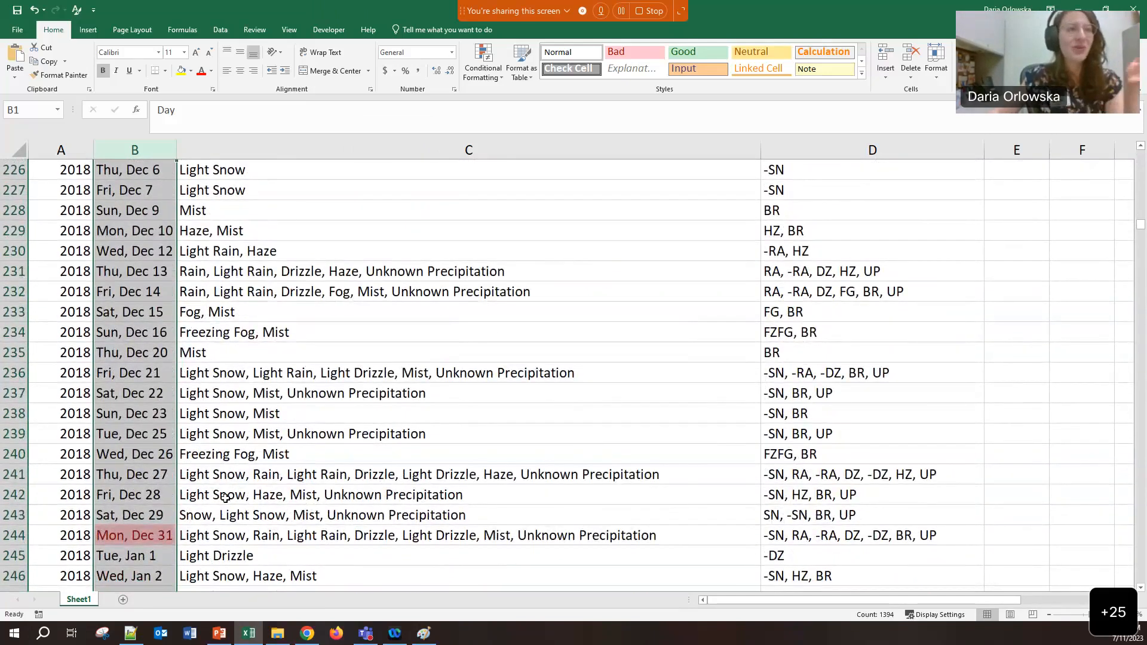
pyautogui.scroll(-1, 225, 497)
# Set the year to 2019 in A245 for Tue, Jan 1 and fill it down
pyautogui.click(156, 482)
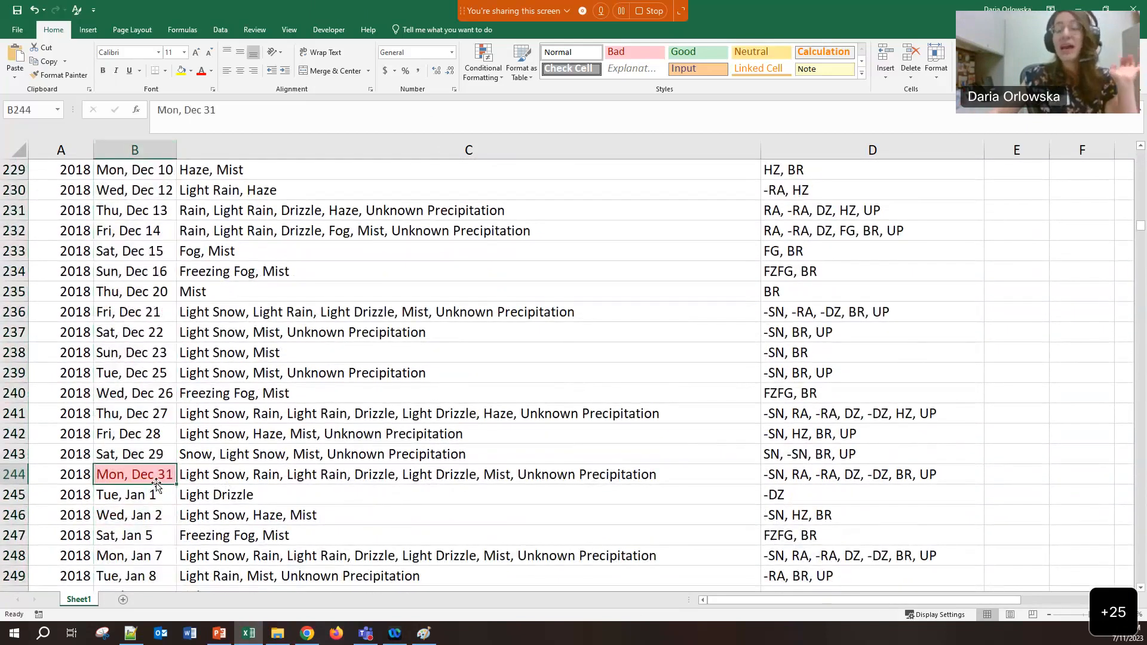
pyautogui.click(129, 500)
pyautogui.click(61, 498)
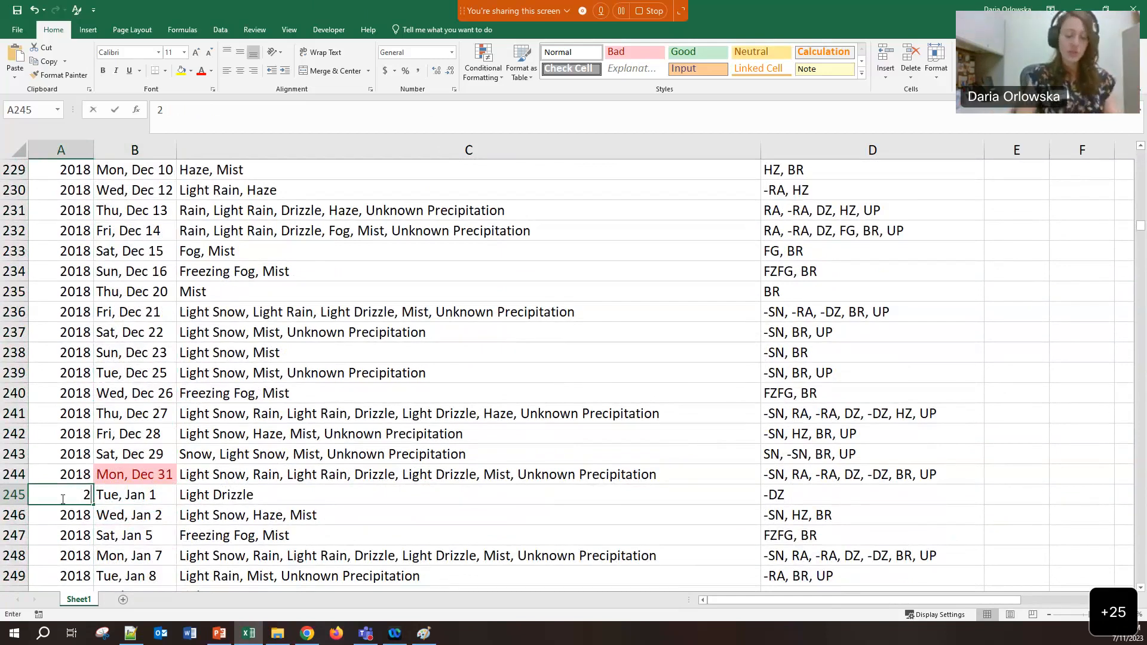
pyautogui.click(128, 502)
pyautogui.click(62, 496)
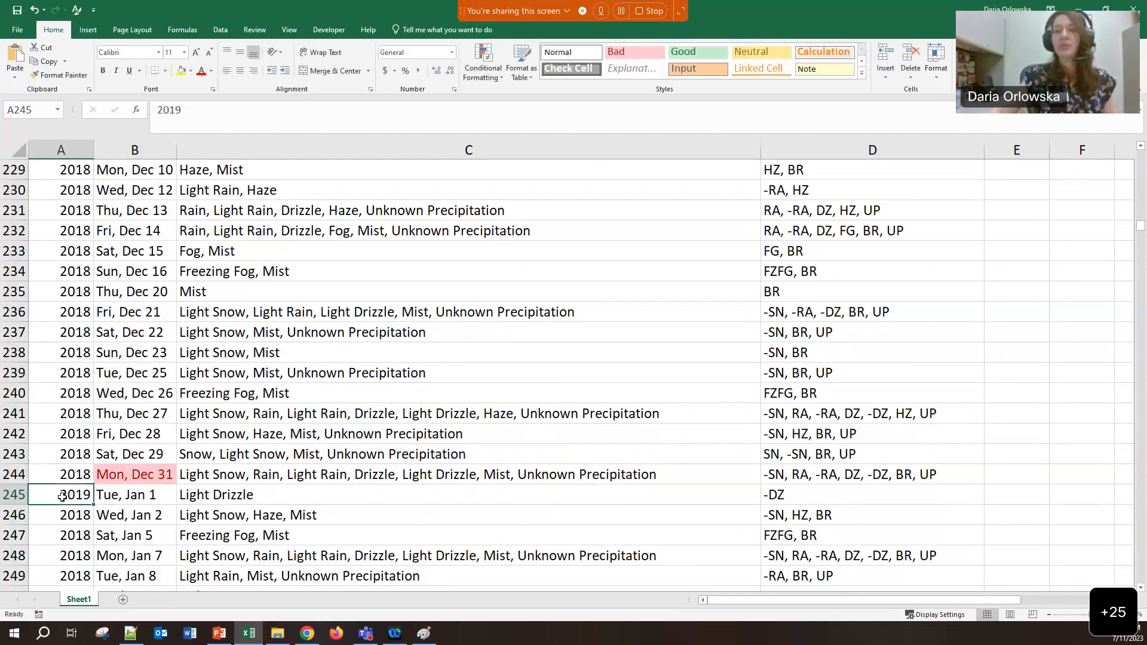
pyautogui.scroll(-4, 138, 462)
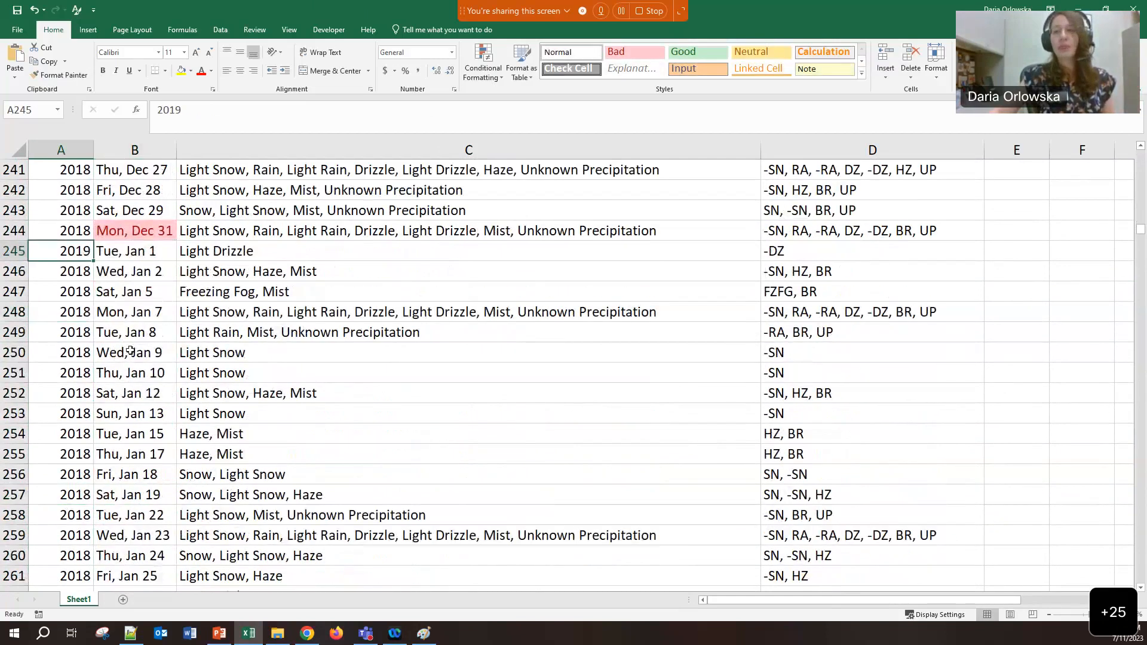
pyautogui.doubleClick(95, 261)
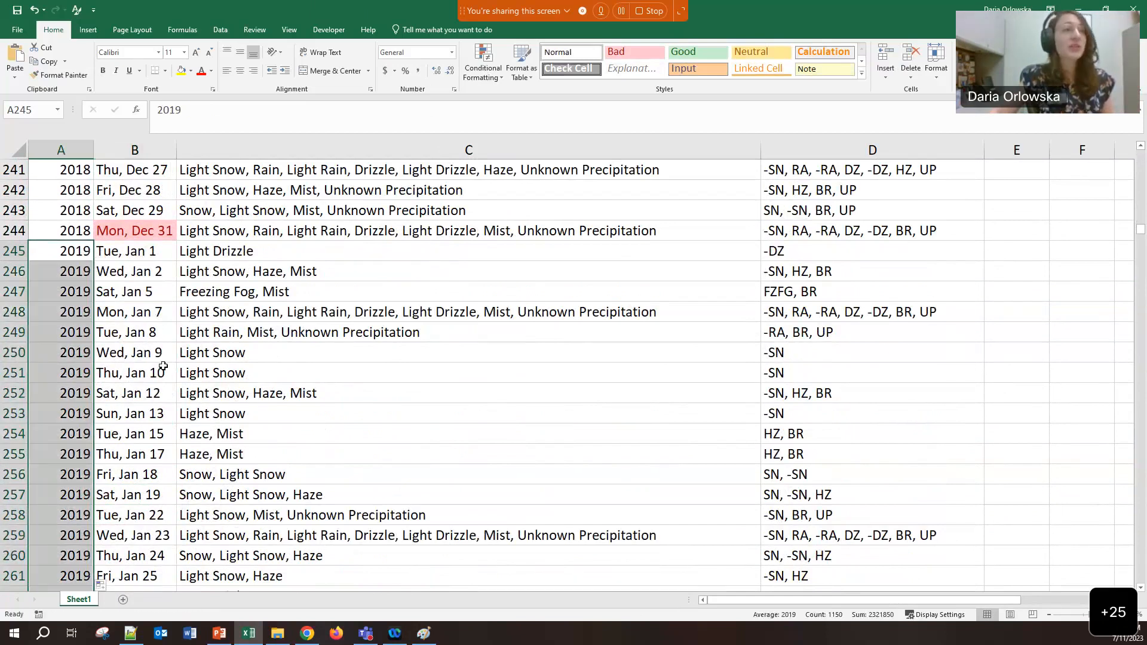
# Enter 2020 in A504 for Fri, Jan 3, fill it down, then return to A2
pyautogui.scroll(-20, 163, 366)
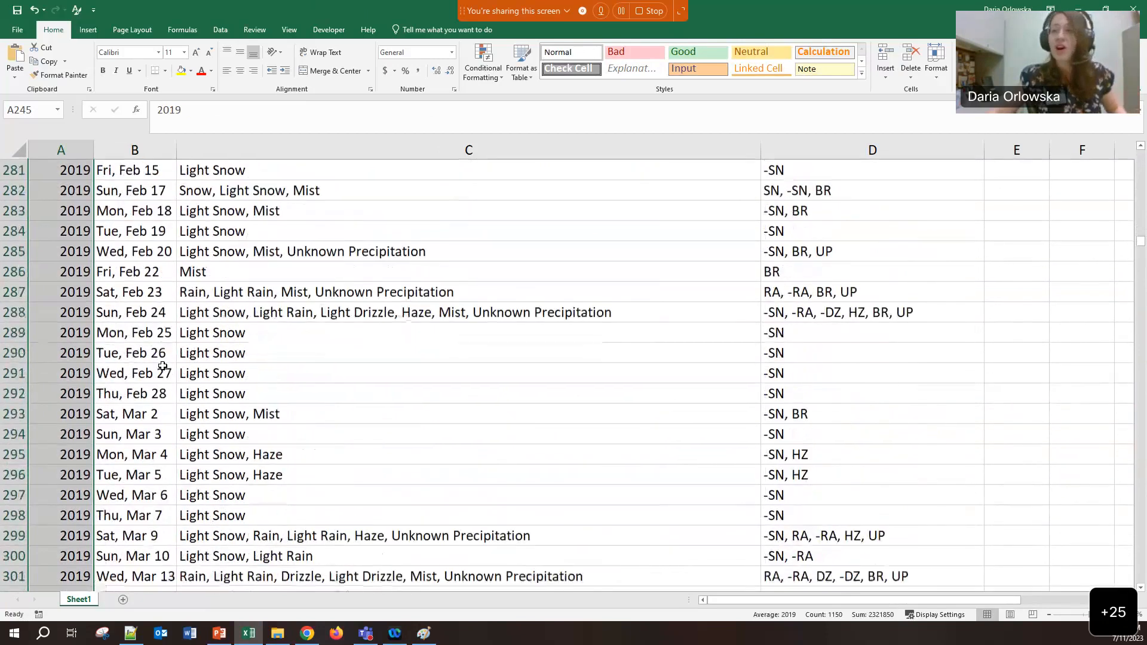
pyautogui.scroll(-20, 163, 366)
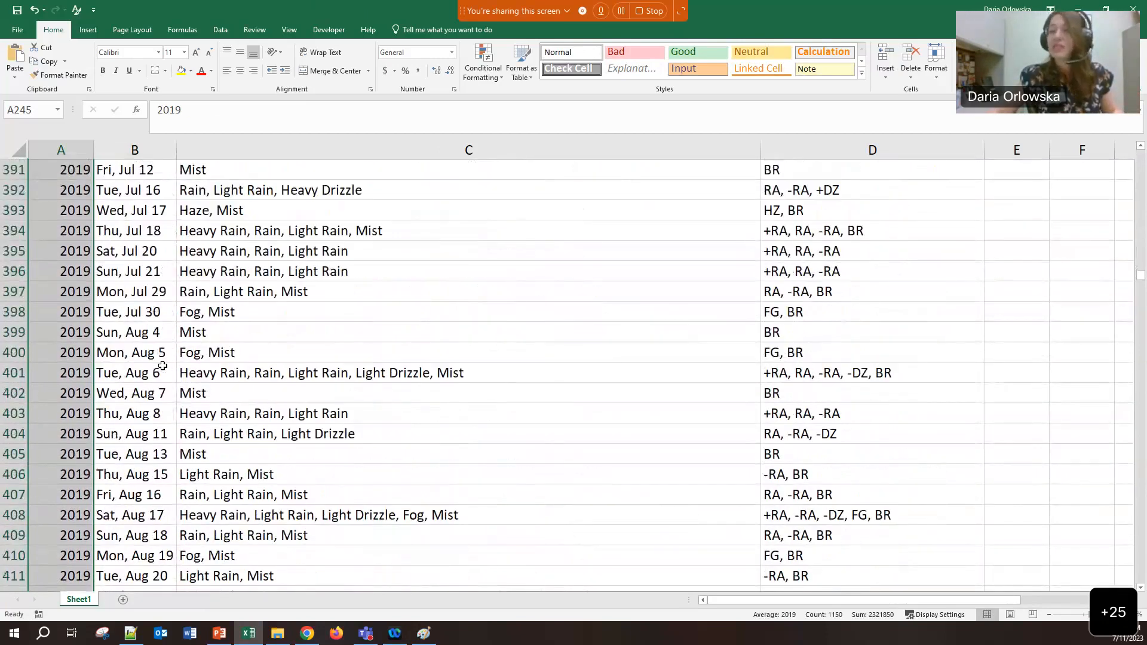
pyautogui.scroll(-15, 163, 366)
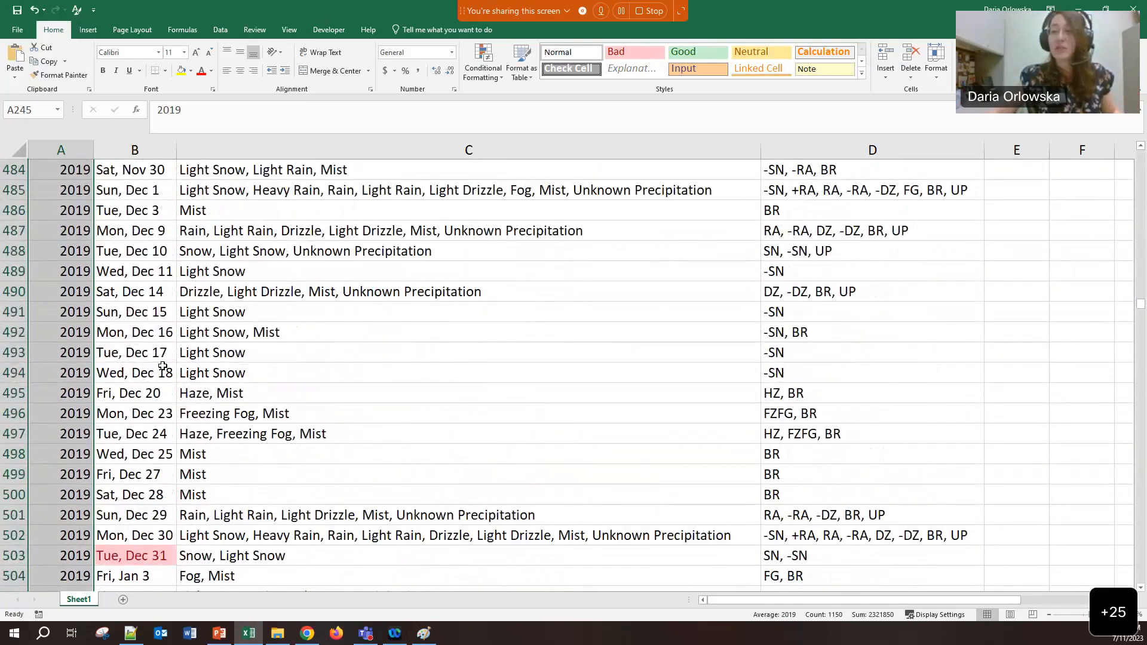
pyautogui.click(83, 456)
pyautogui.write('2020')
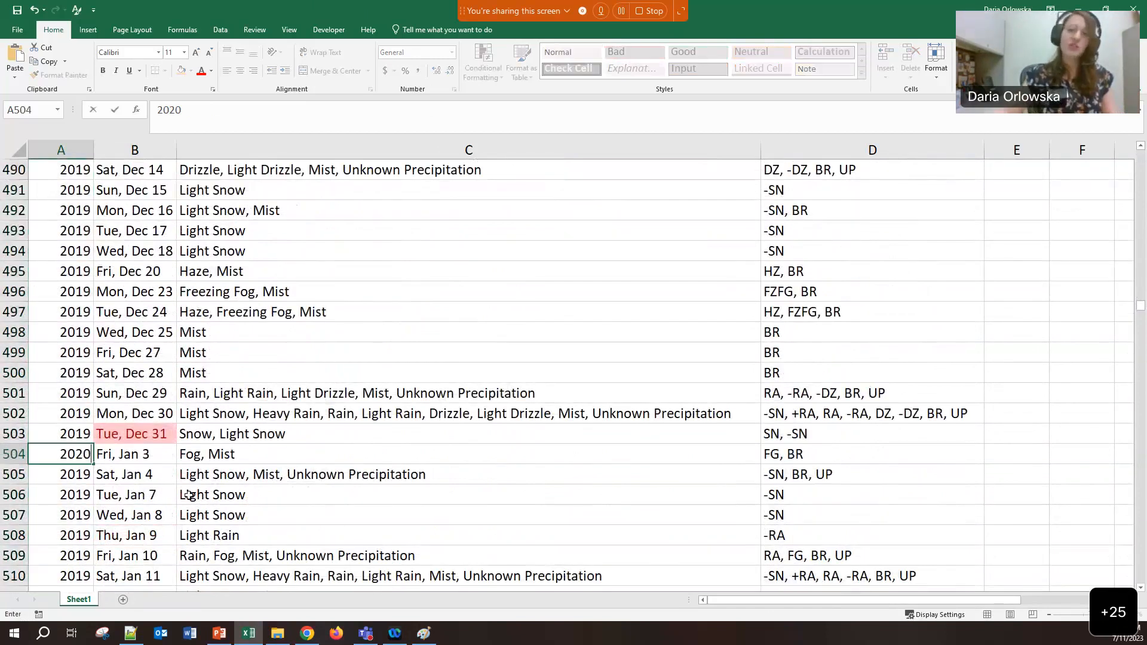
pyautogui.click(100, 478)
pyautogui.click(84, 461)
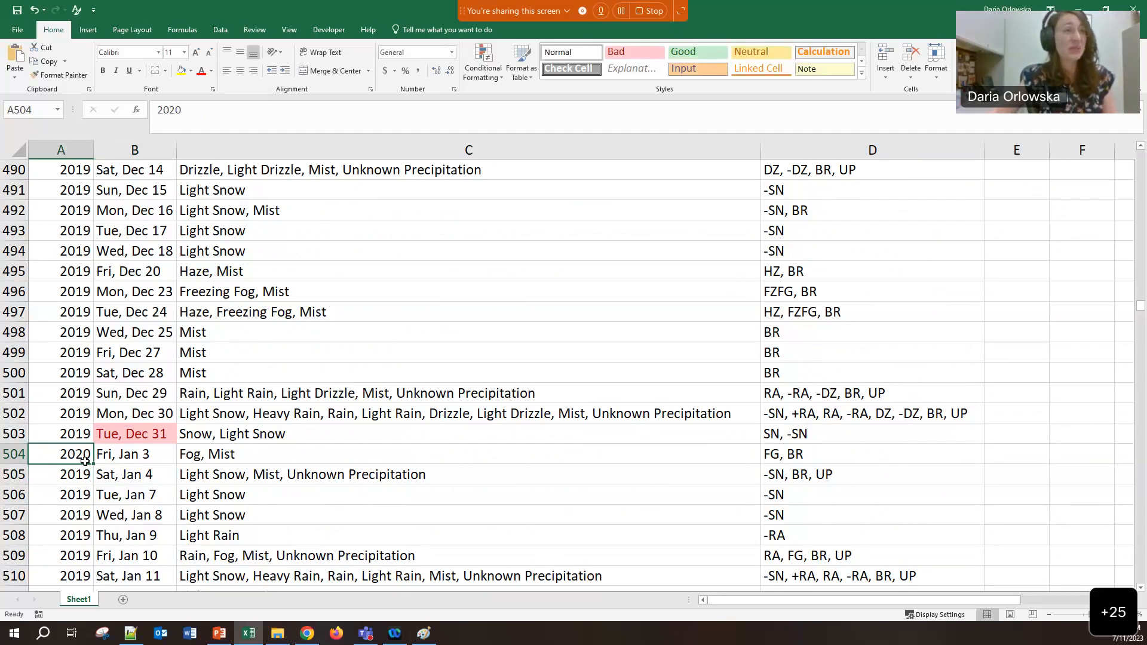
pyautogui.doubleClick(93, 463)
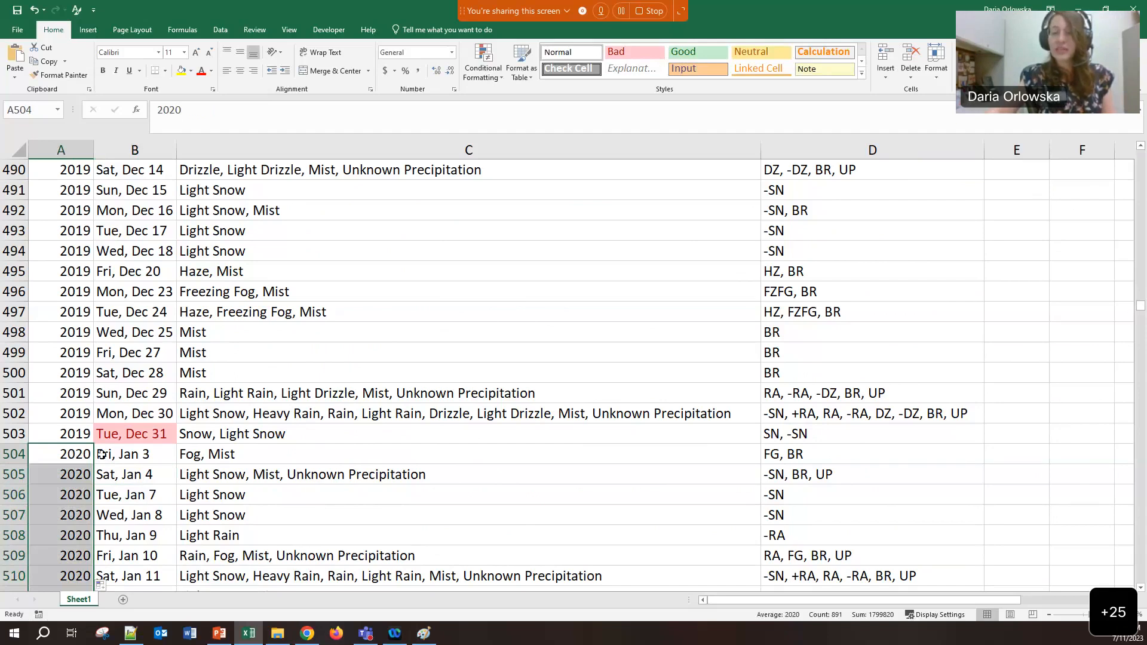
pyautogui.moveTo(1141, 306); pyautogui.dragTo(1140, 144)
pyautogui.click(128, 190)
pyautogui.click(77, 190)
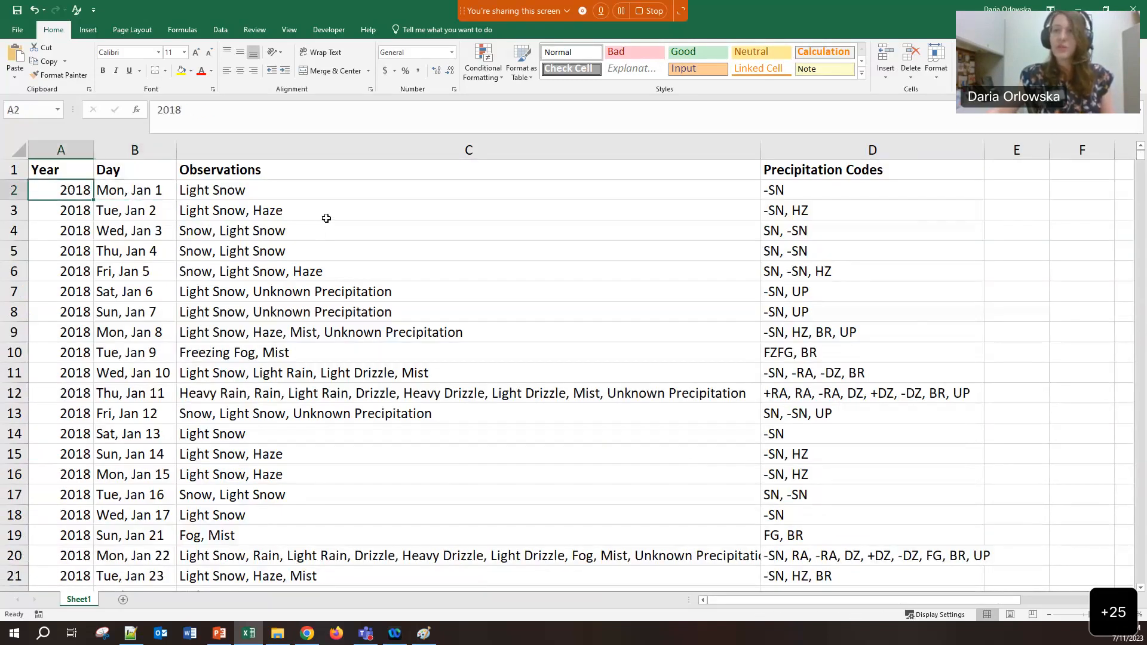
# Refill 2018 from A2 down all 1393 Year cells, overwriting the 2019 and 2020 values
pyautogui.press('Right')
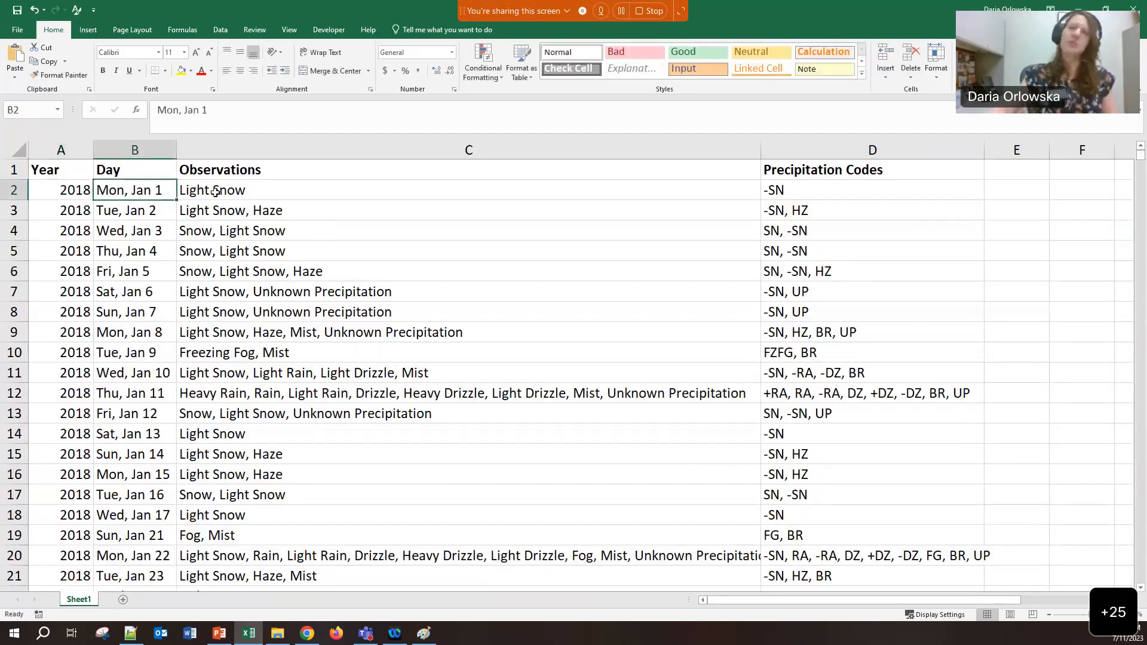
pyautogui.click(60, 191)
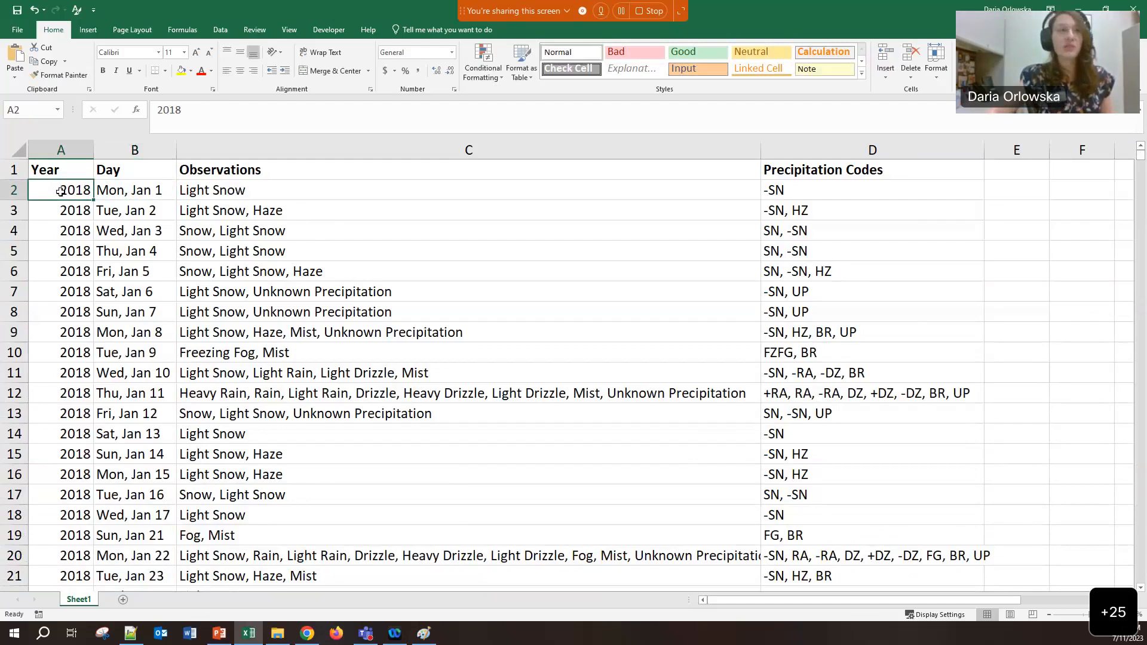
pyautogui.doubleClick(95, 200)
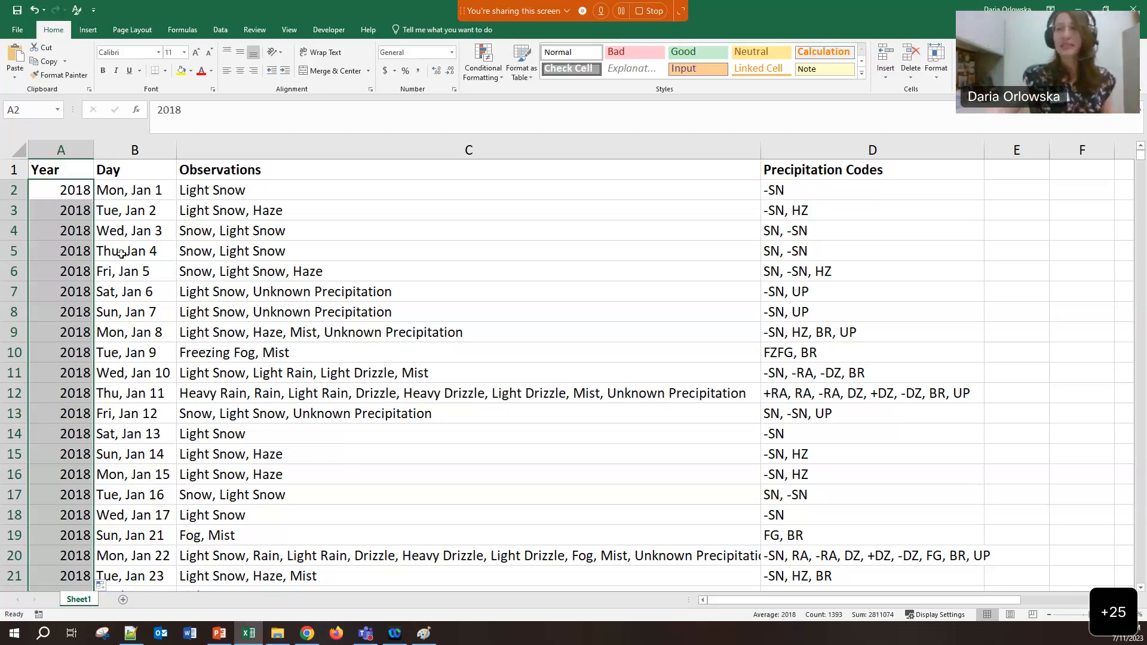
# Apply an Equal To highlight rule to the Day column with the value 'Dec 25'
pyautogui.click(58, 190)
pyautogui.hotkey('ctrl', 'Right')
pyautogui.hotkey('ctrl', 'Left')
pyautogui.click(135, 151)
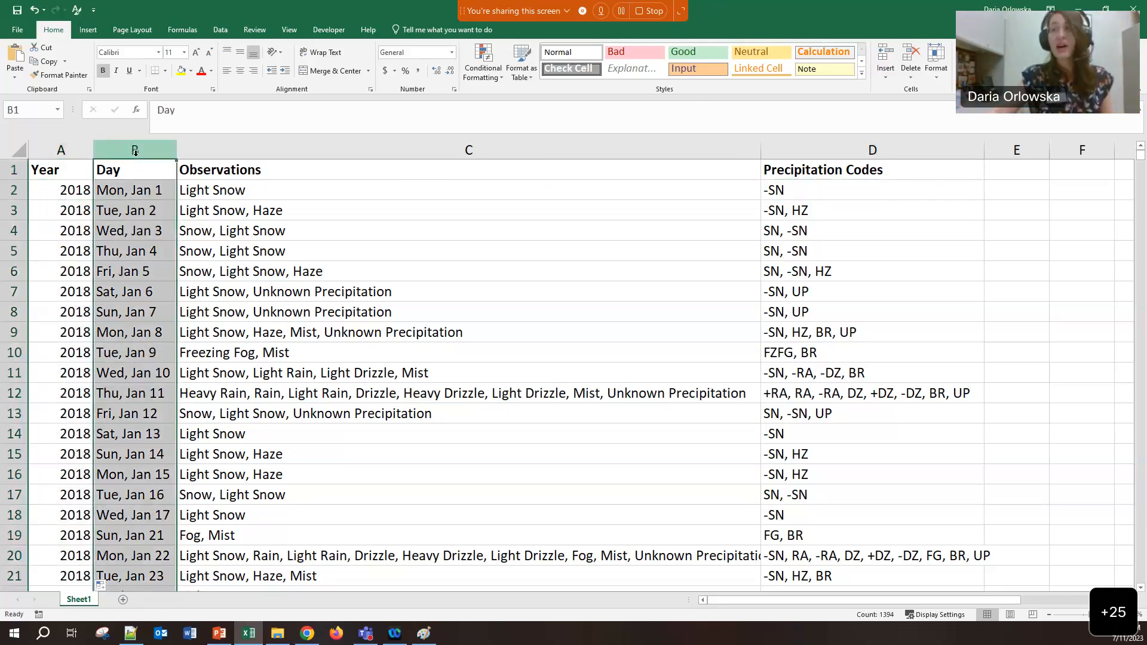
pyautogui.click(499, 78)
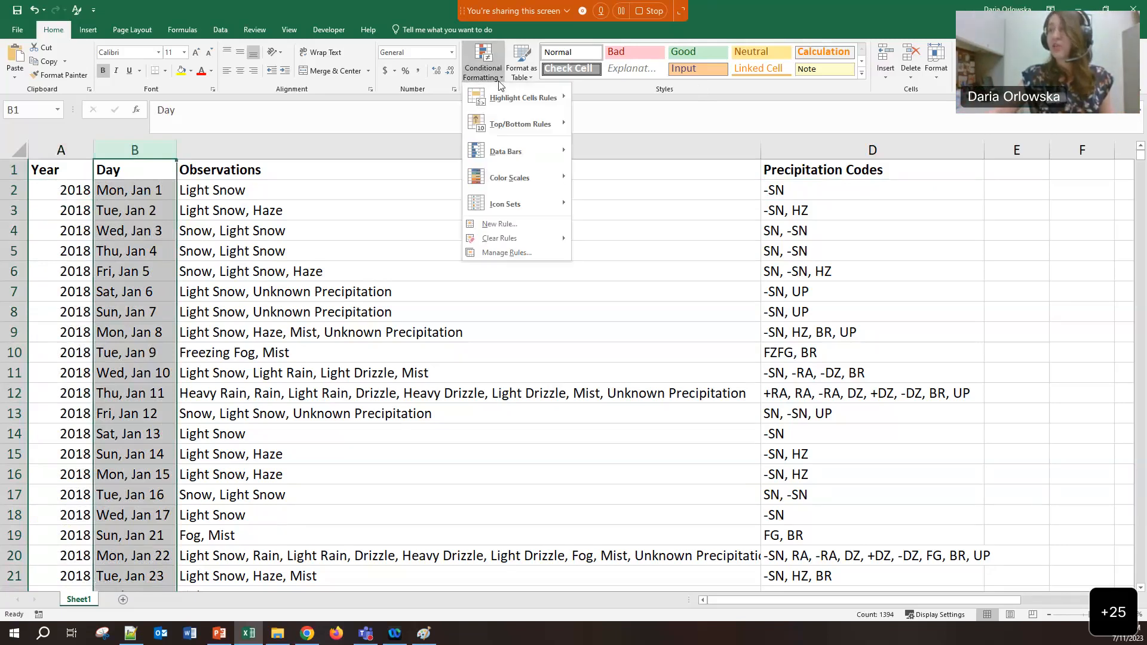
pyautogui.moveTo(518, 104)
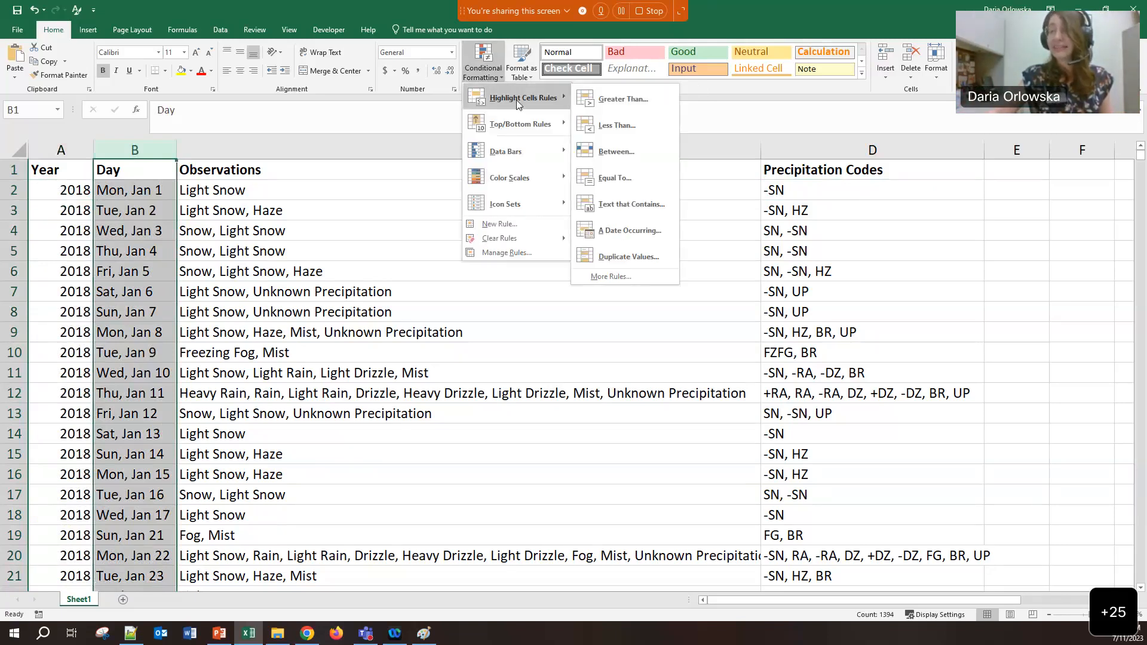
pyautogui.click(624, 178)
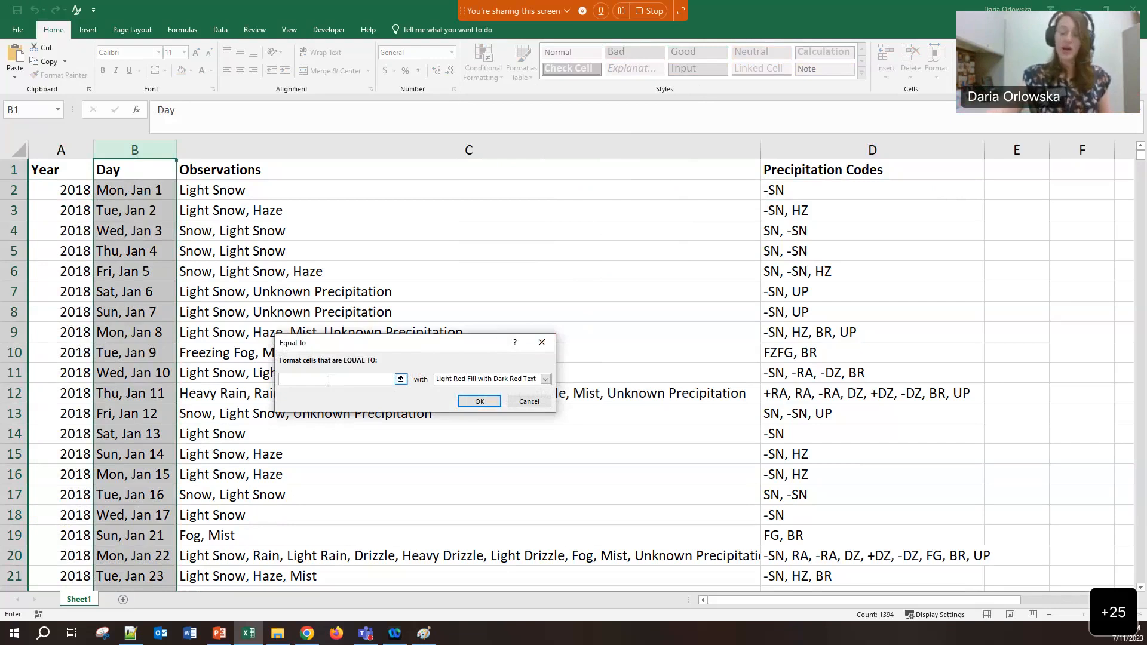
pyautogui.write('Dec 25')
pyautogui.click(468, 401)
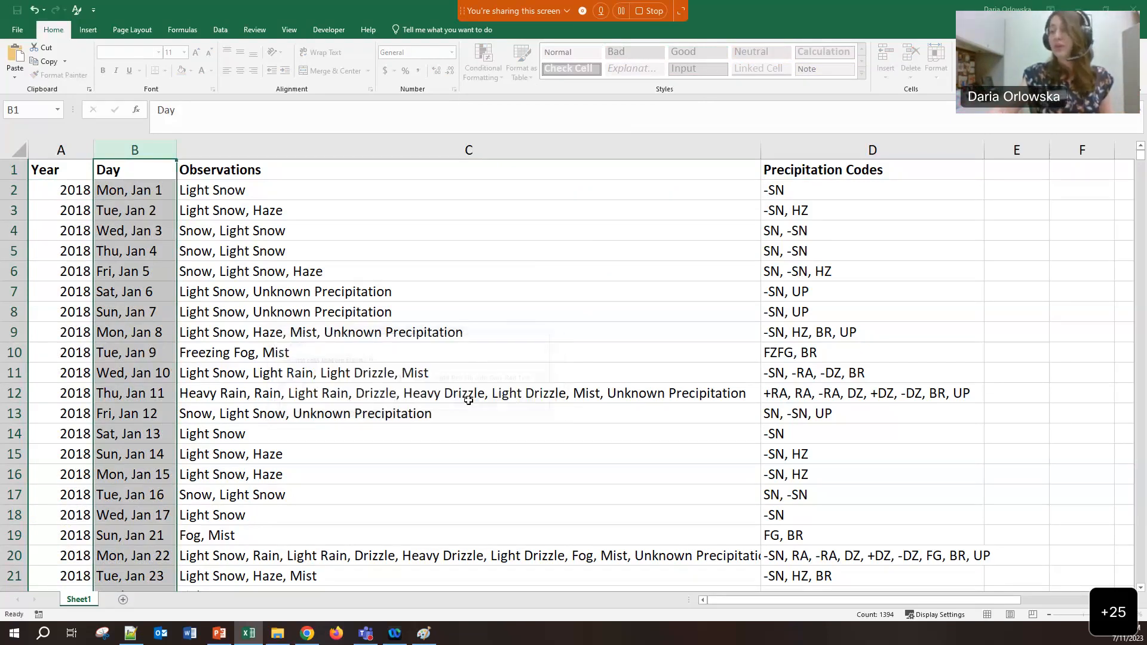
# Change the Year in A245 from 2018 to 2019 and fill it down the column
pyautogui.click(112, 303)
pyautogui.scroll(-12, 112, 305)
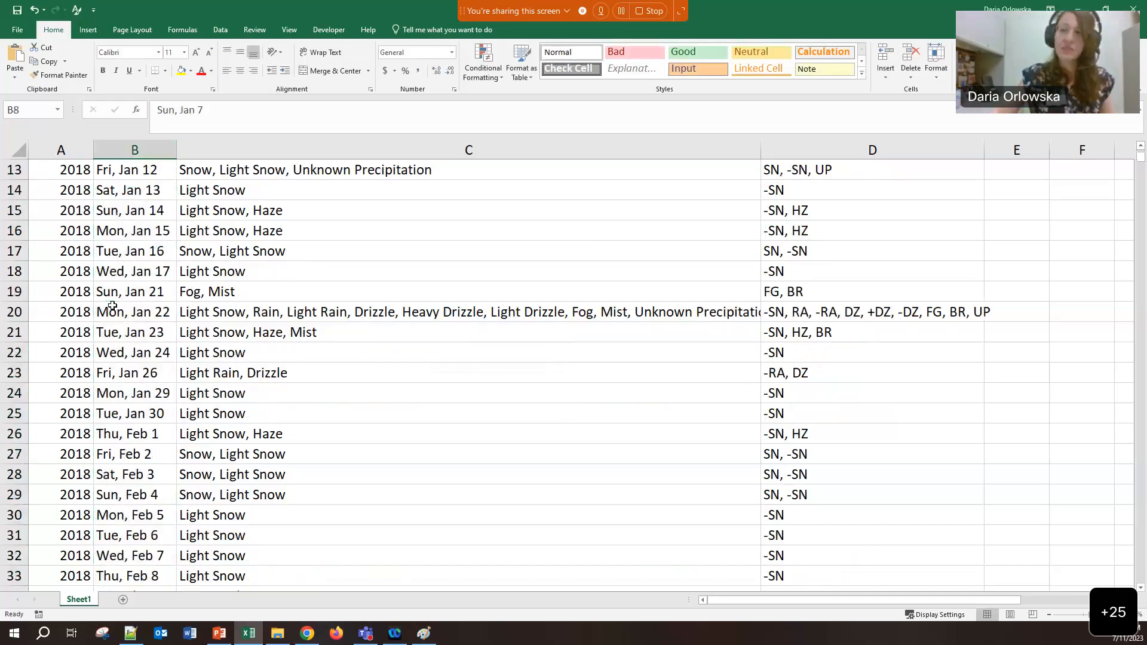
pyautogui.scroll(-20, 113, 306)
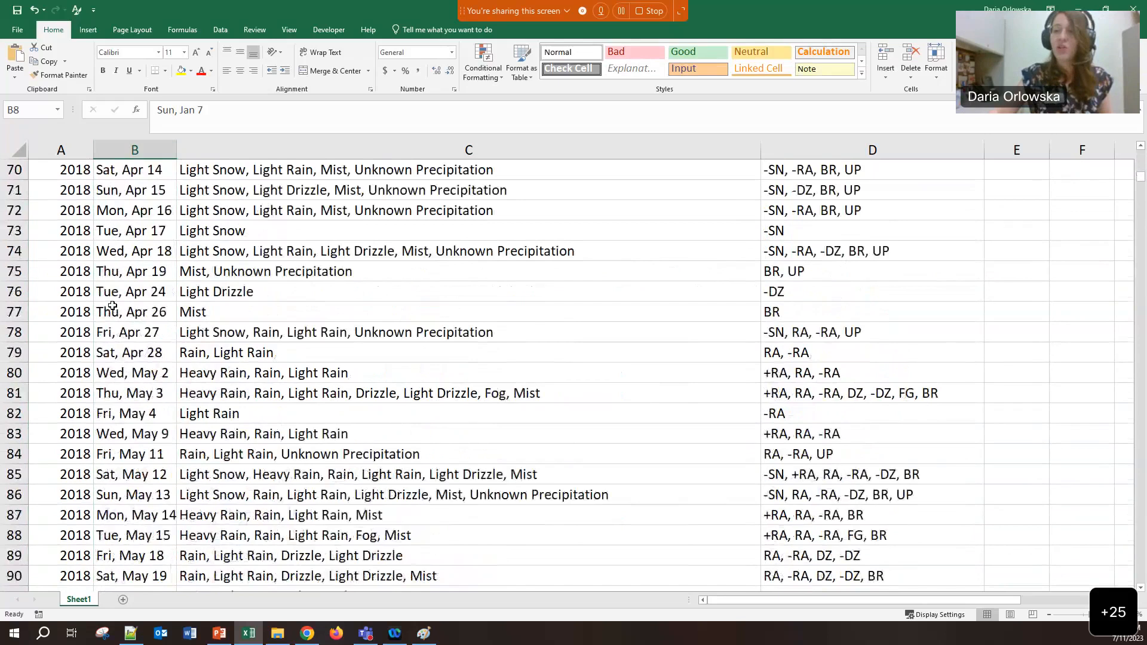
pyautogui.scroll(-20, 112, 306)
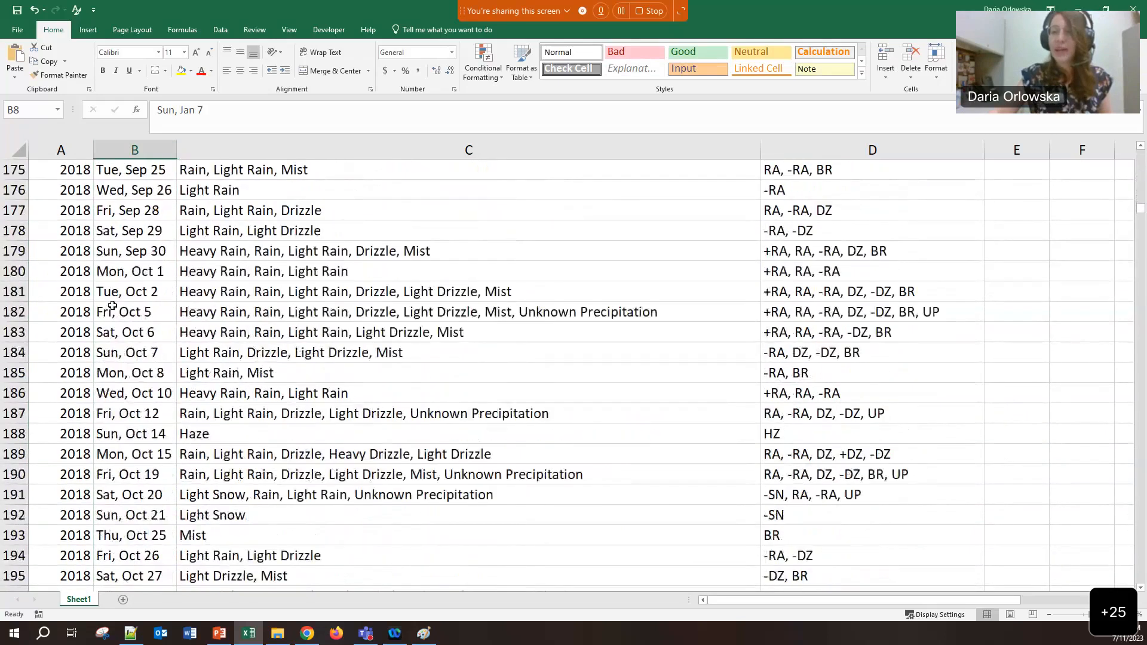
pyautogui.scroll(-3, 112, 306)
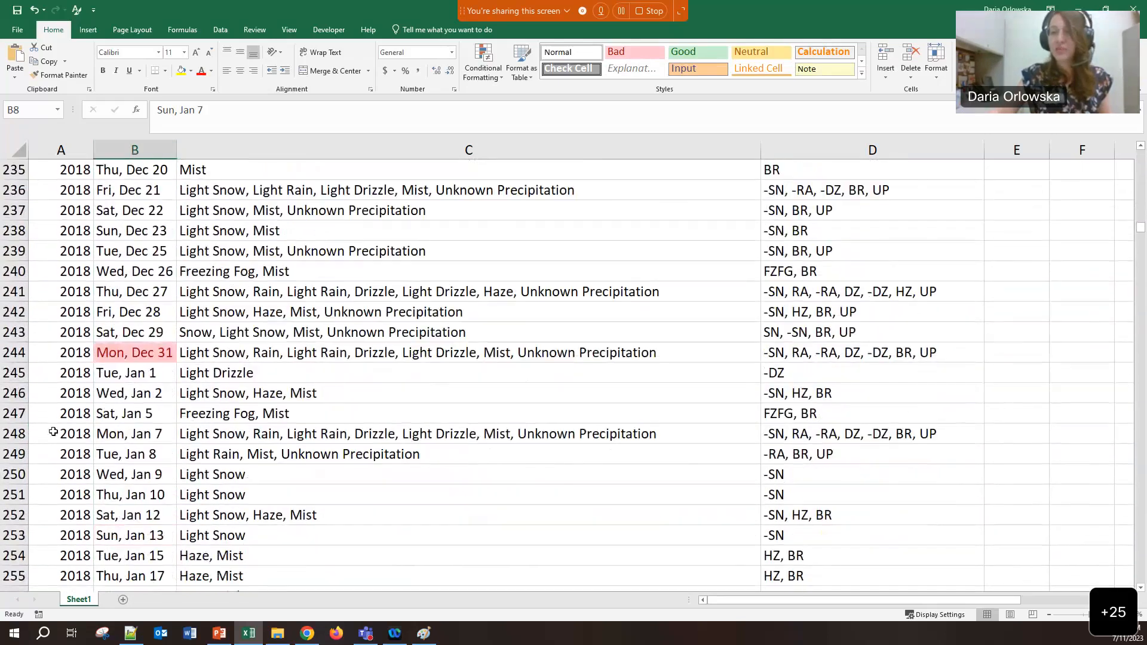
pyautogui.click(68, 370)
pyautogui.moveTo(170, 110); pyautogui.dragTo(184, 107)
pyautogui.write('19')
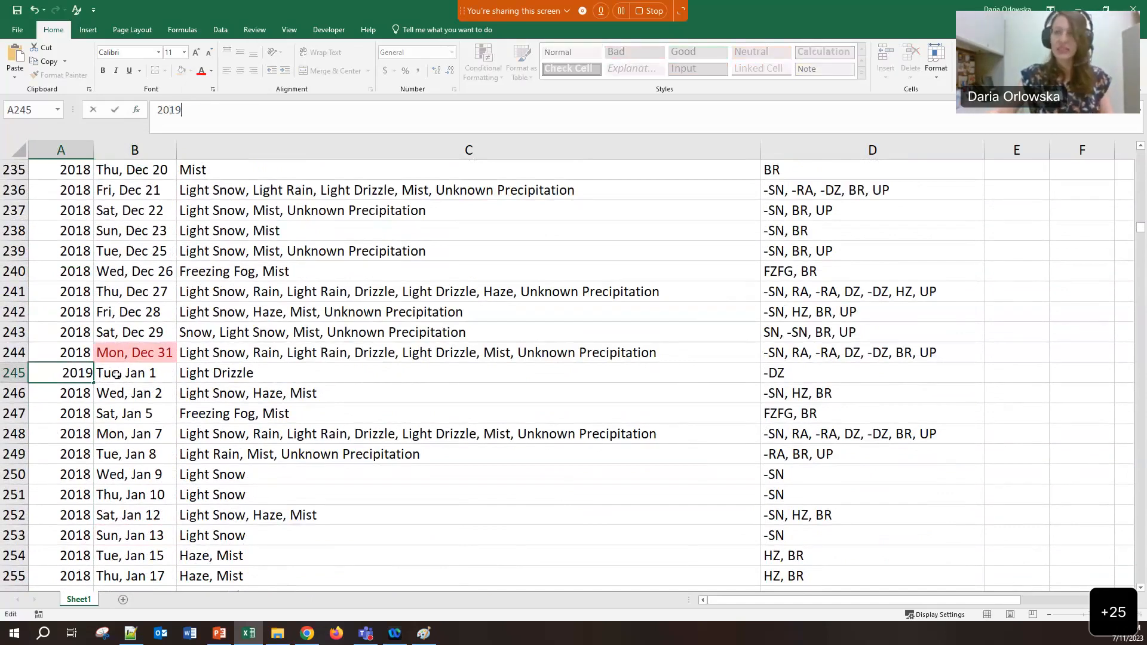
pyautogui.click(90, 375)
pyautogui.doubleClick(94, 383)
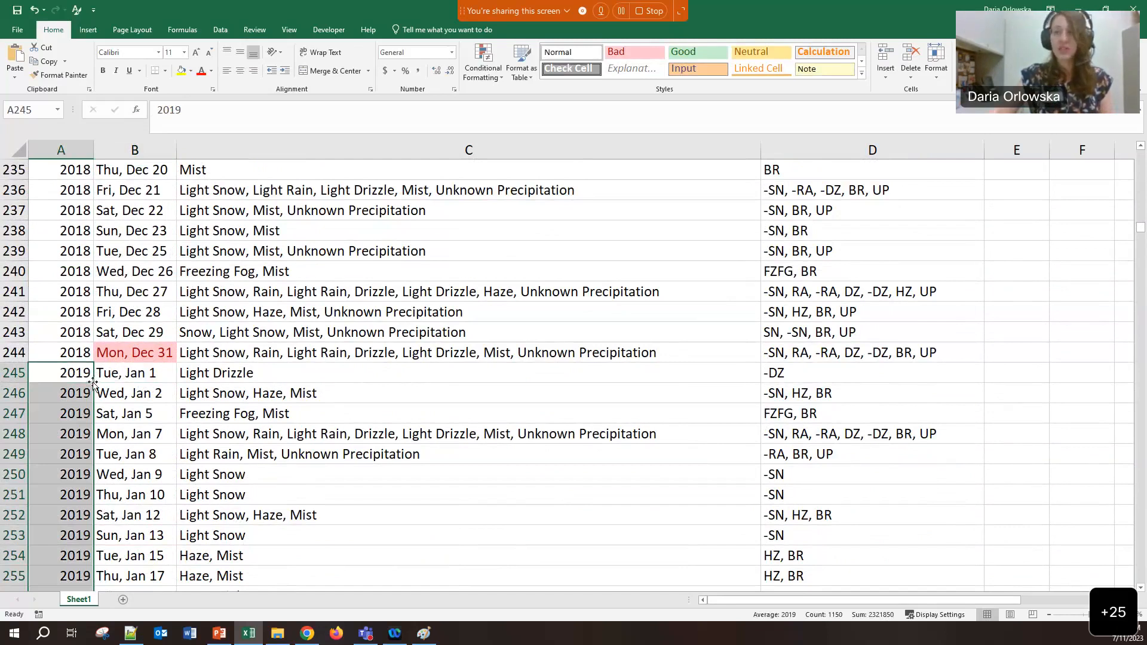
# Enter 2020 in A504, the Fri, Jan 3 row, and fill it down the column
pyautogui.scroll(-20, 93, 383)
pyautogui.scroll(-15, 94, 384)
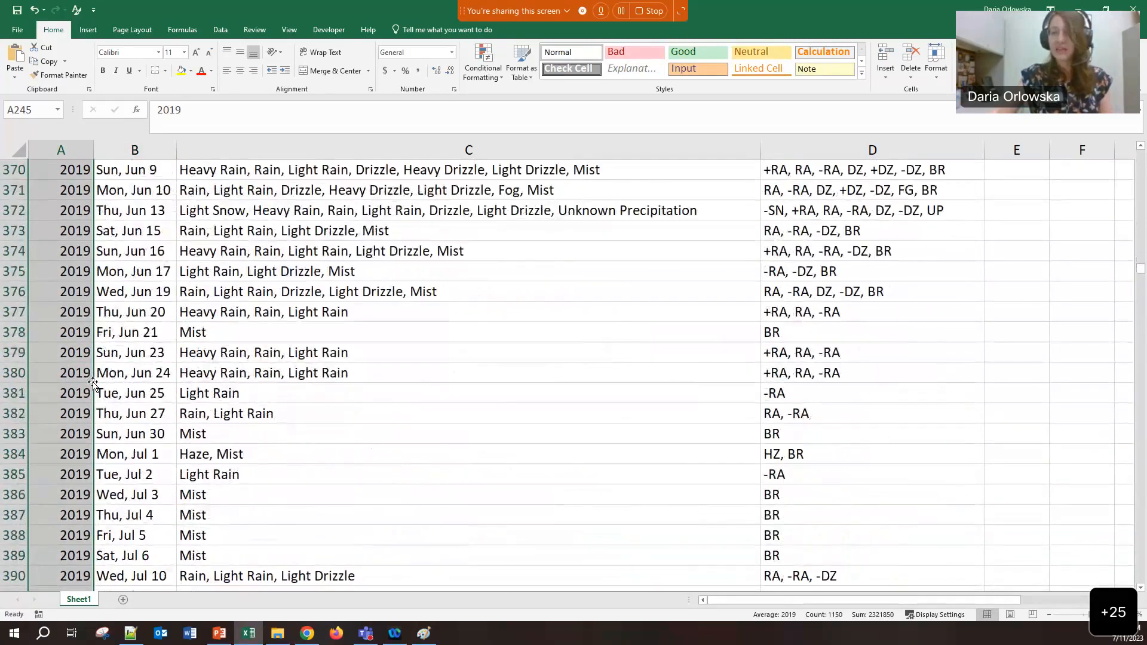
pyautogui.scroll(4, 93, 383)
pyautogui.scroll(-20, 94, 384)
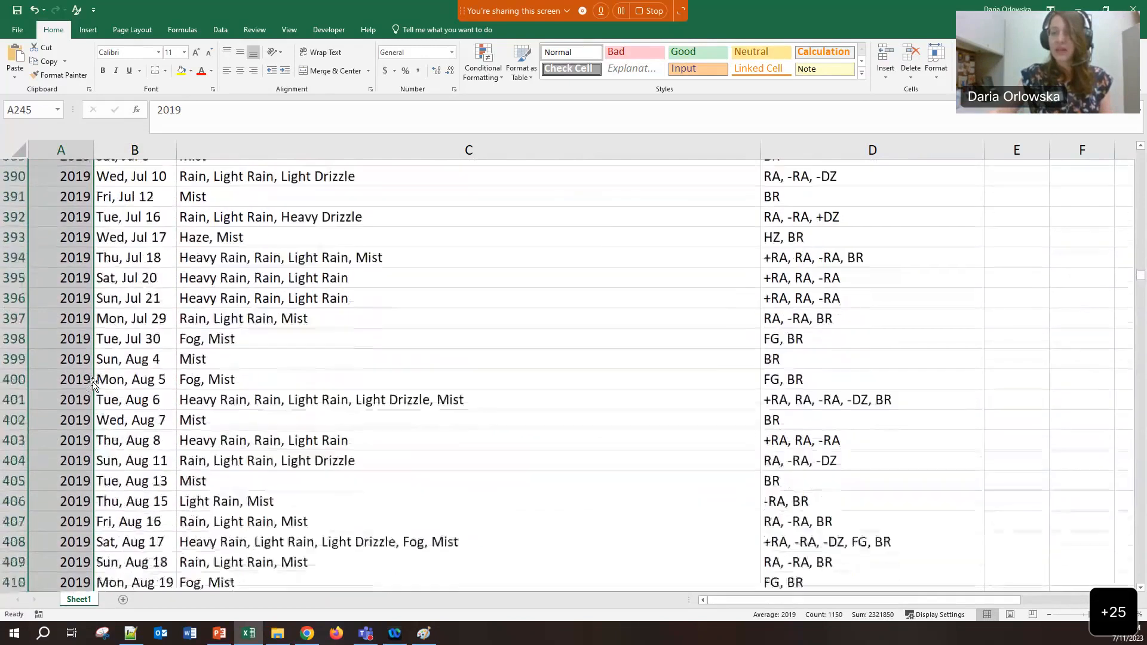
pyautogui.scroll(-10, 93, 383)
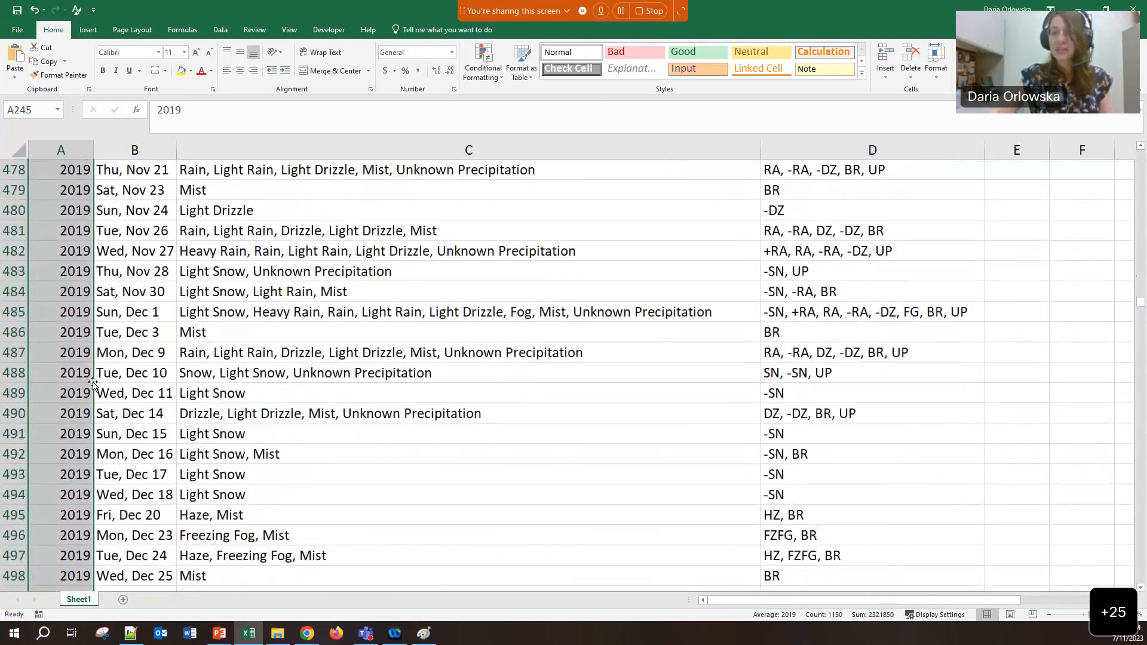
pyautogui.click(139, 438)
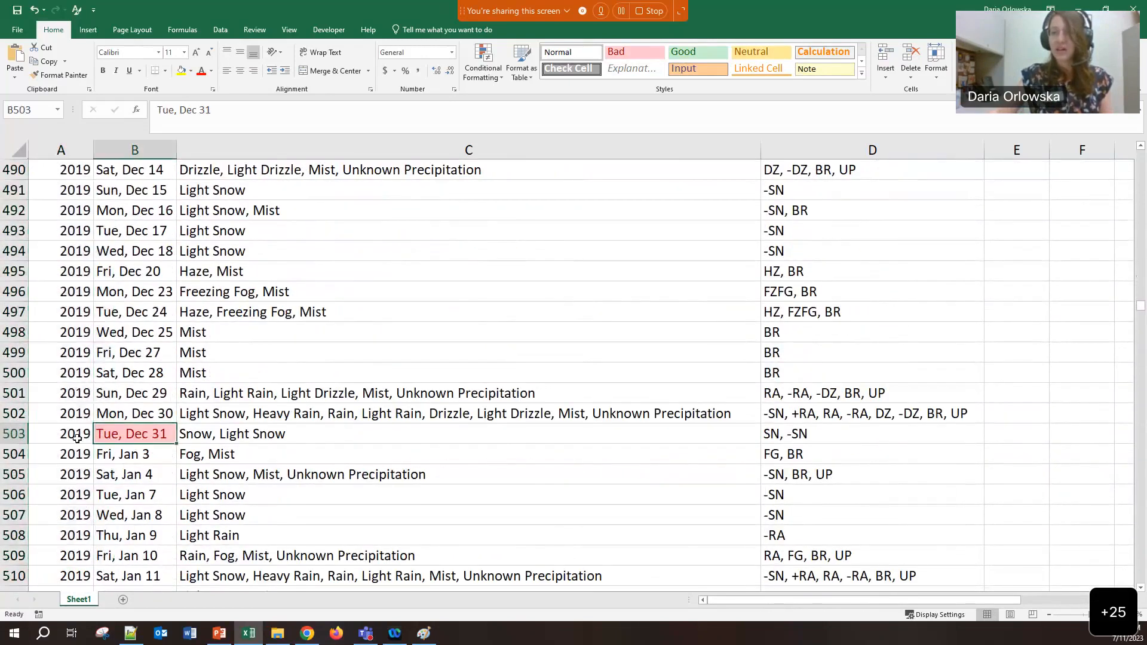
pyautogui.click(73, 454)
pyautogui.write('2020')
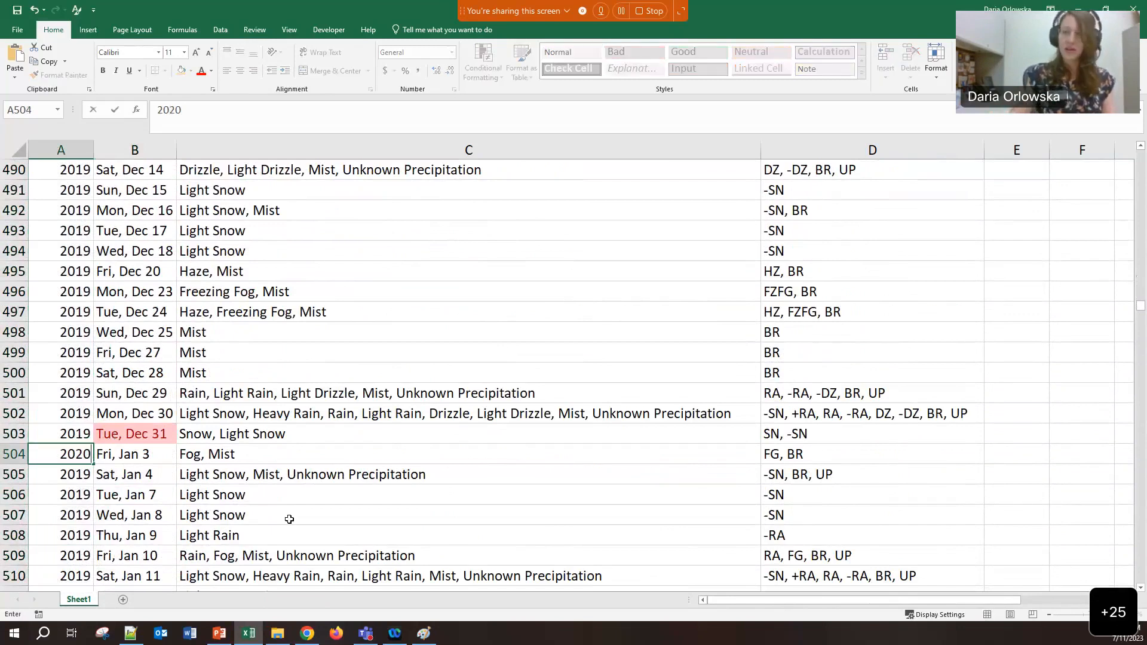
pyautogui.press('Tab')
pyautogui.click(57, 449)
pyautogui.doubleClick(92, 464)
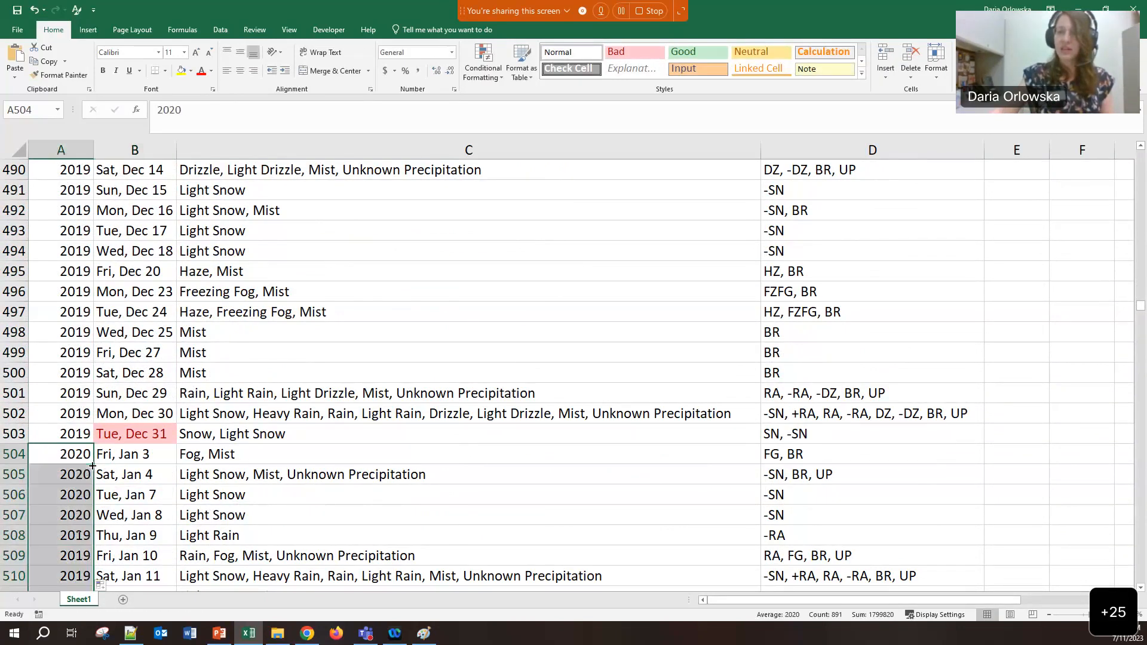
# Check the late-December 2020 entries around Dec 29 and Dec 30
pyautogui.scroll(-17, 135, 474)
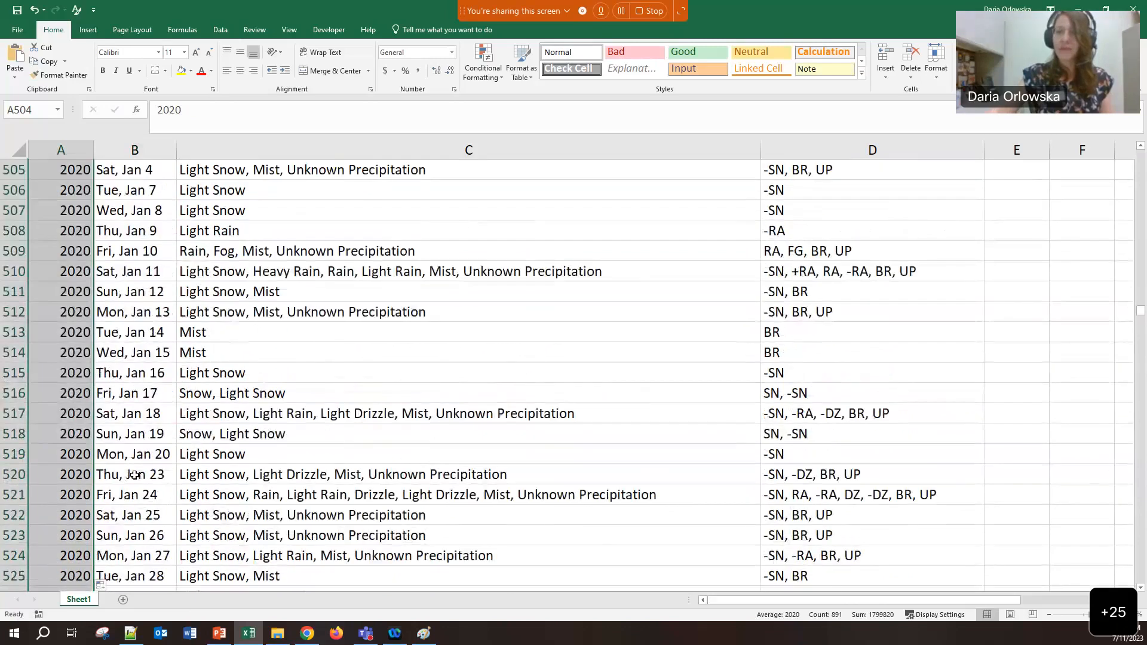
pyautogui.scroll(-20, 134, 474)
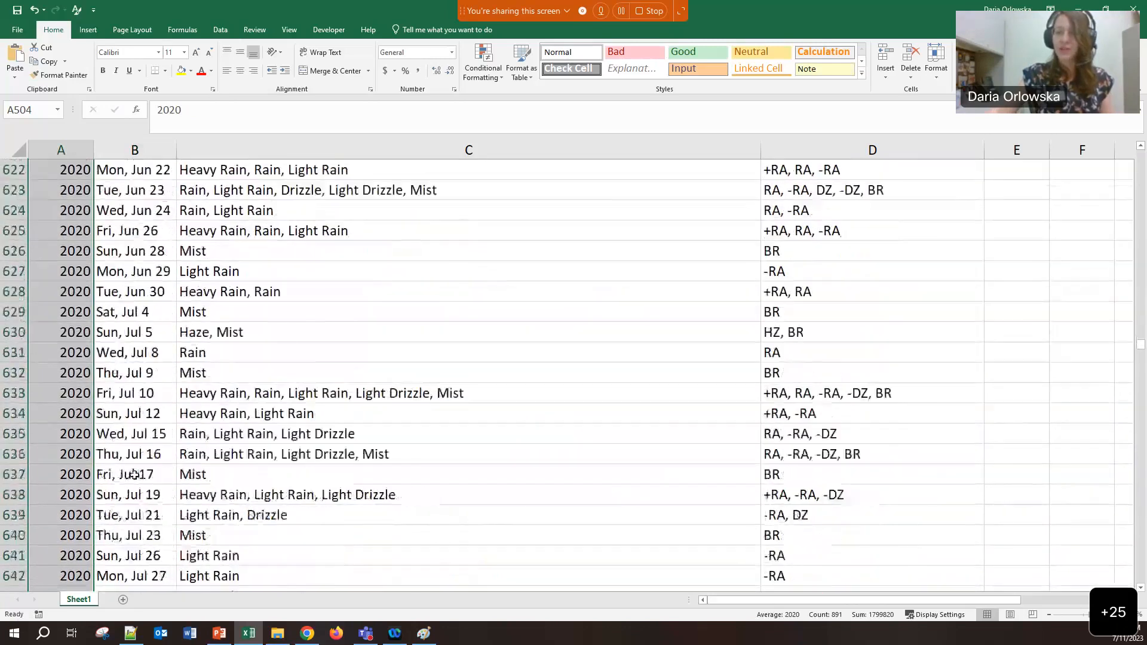
pyautogui.scroll(-17, 135, 474)
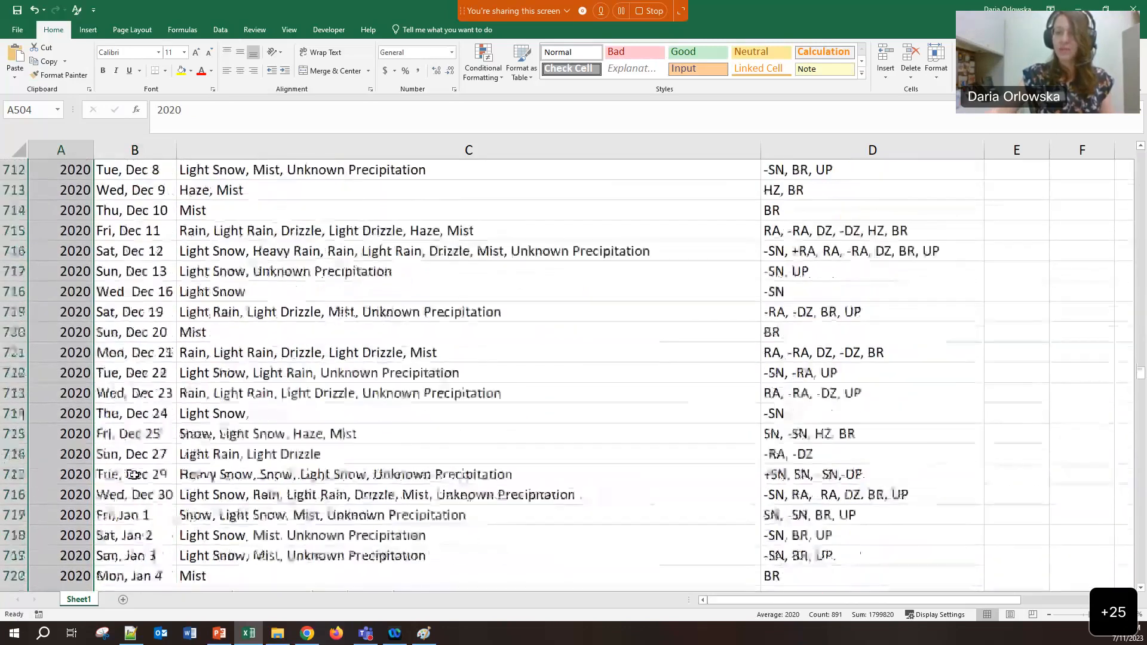
pyautogui.click(148, 377)
pyautogui.moveTo(153, 359)
pyautogui.mouseDown()
pyautogui.moveTo(150, 373)
pyautogui.moveTo(156, 356)
pyautogui.mouseUp()
pyautogui.click(149, 370)
pyautogui.click(156, 360)
pyautogui.click(154, 374)
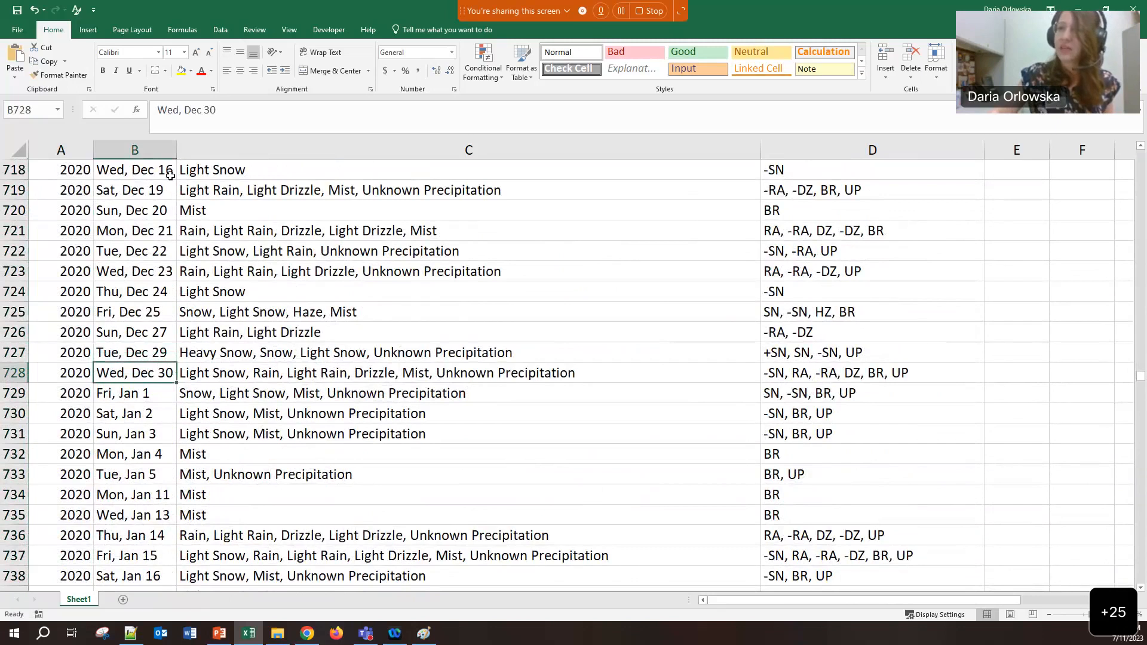
# Select the Day column and start editing its Cell Value = 45289 highlight rule
pyautogui.click(154, 147)
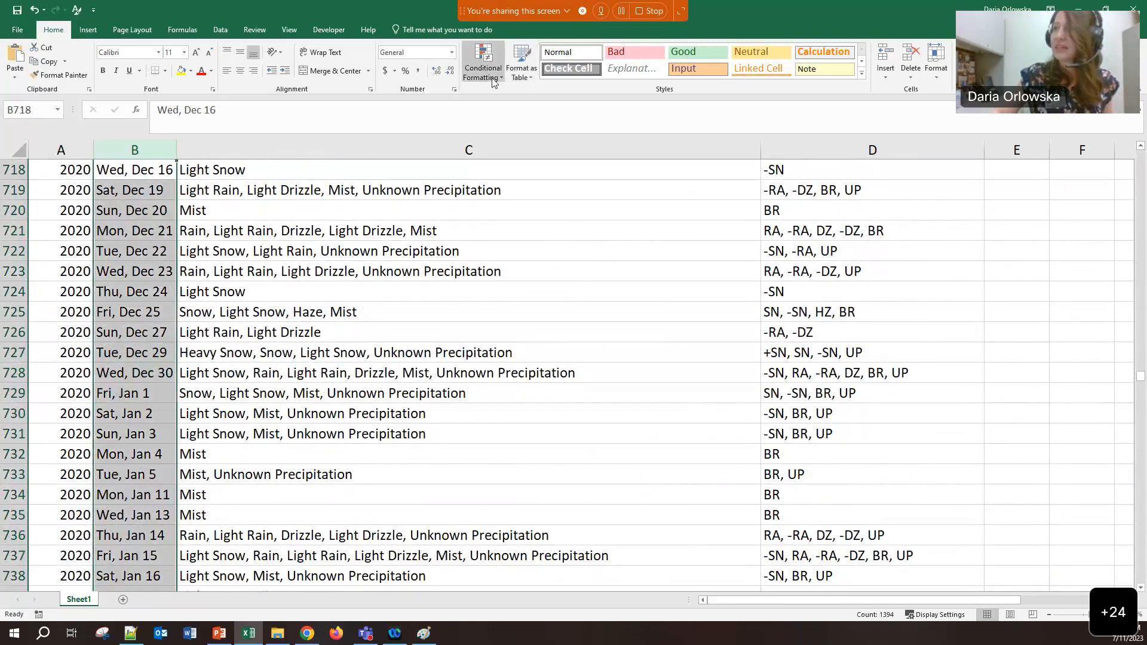
pyautogui.click(483, 63)
pyautogui.click(506, 253)
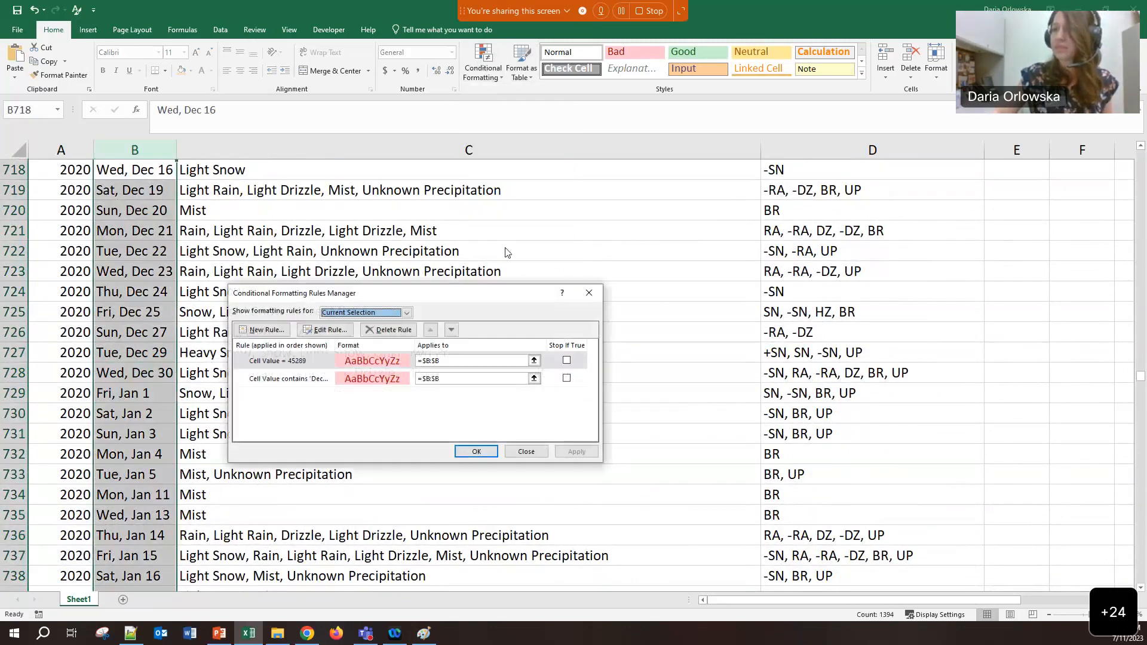
pyautogui.click(310, 364)
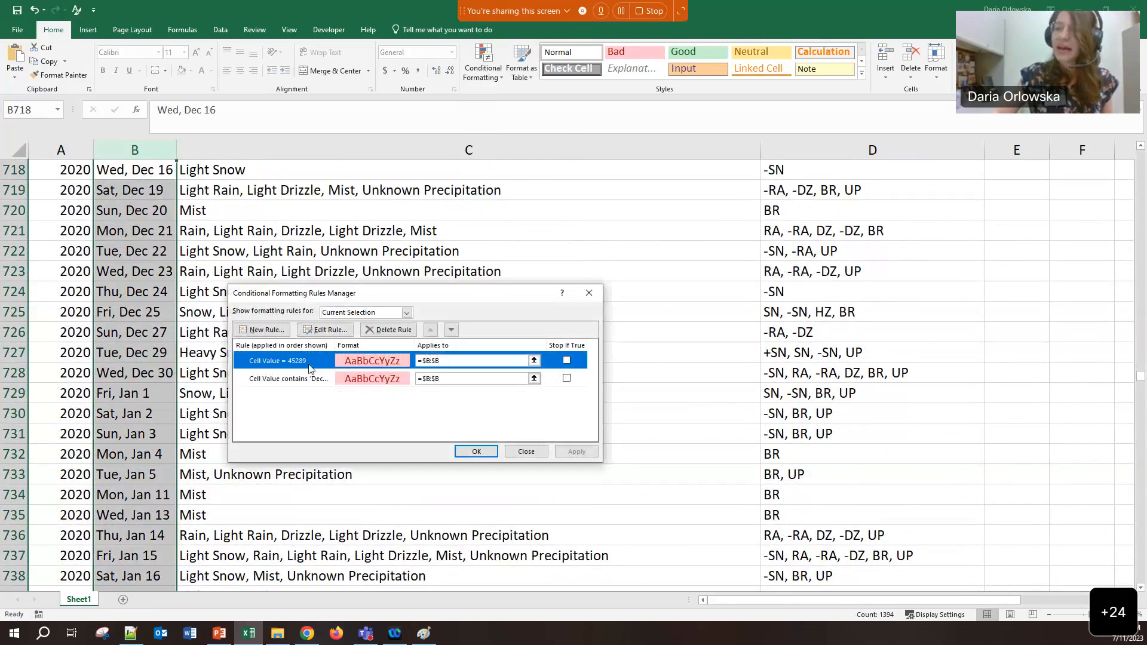
pyautogui.click(323, 330)
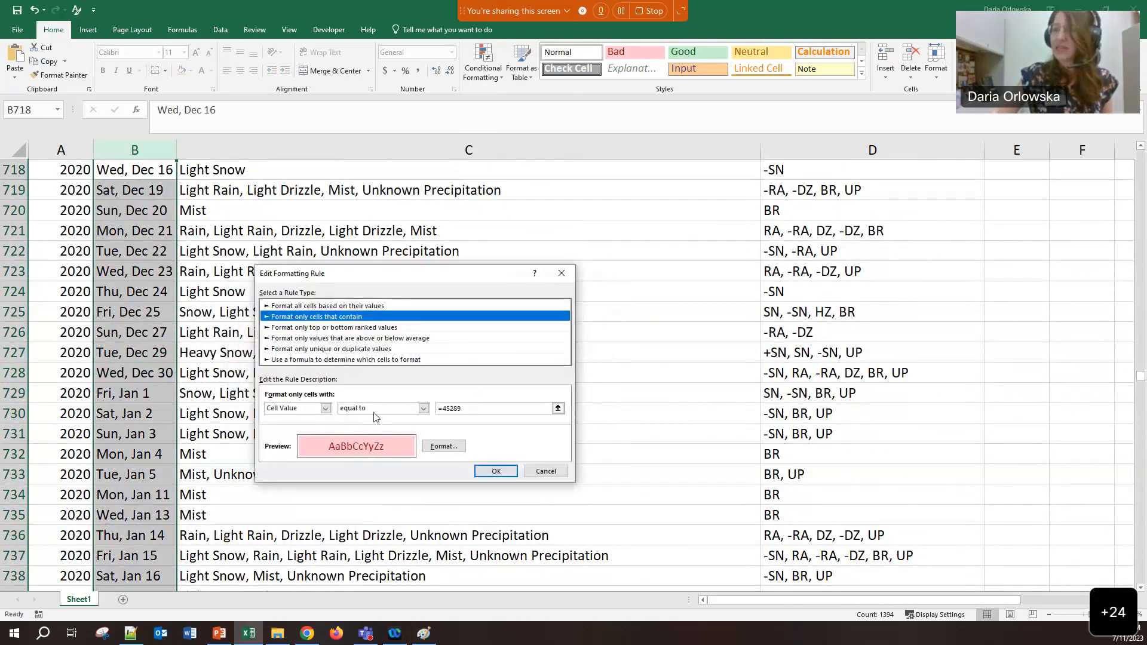
# Change the rule to highlight cells containing the text 'Dec 29' and apply it
pyautogui.click(307, 410)
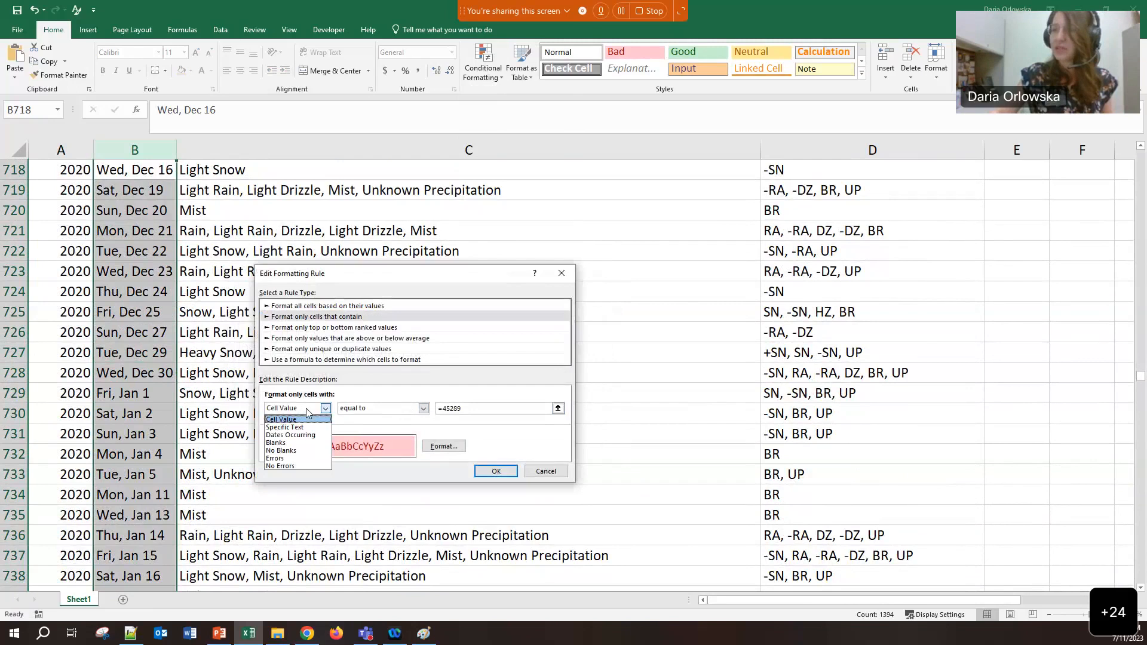
pyautogui.click(291, 428)
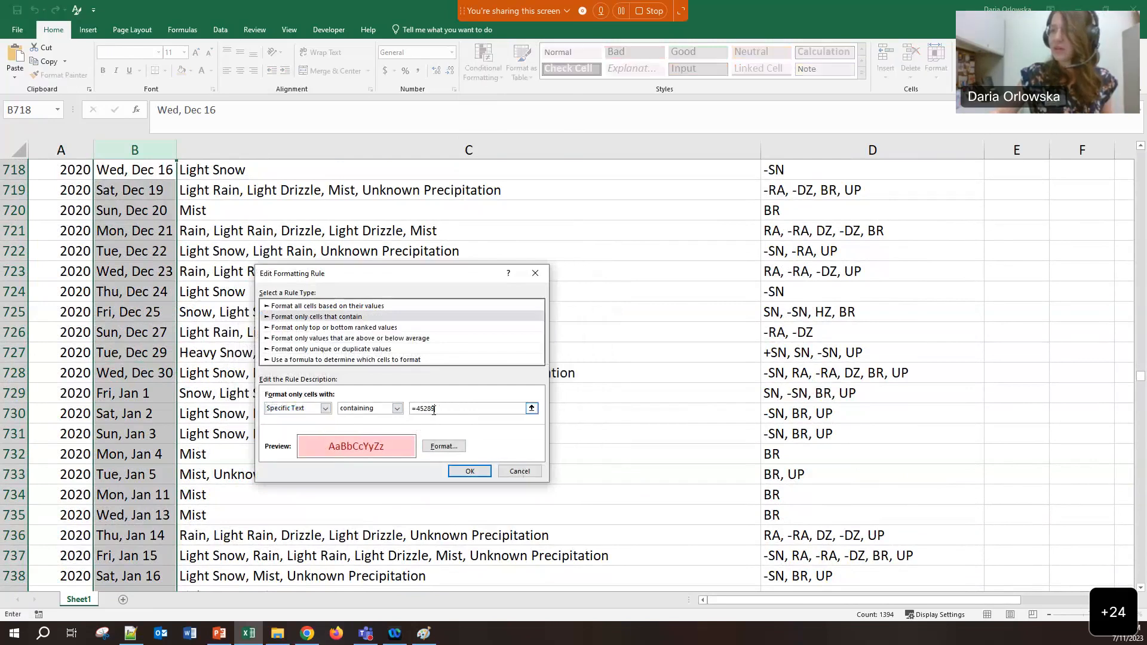
pyautogui.moveTo(413, 407); pyautogui.dragTo(532, 410)
pyautogui.write('De')
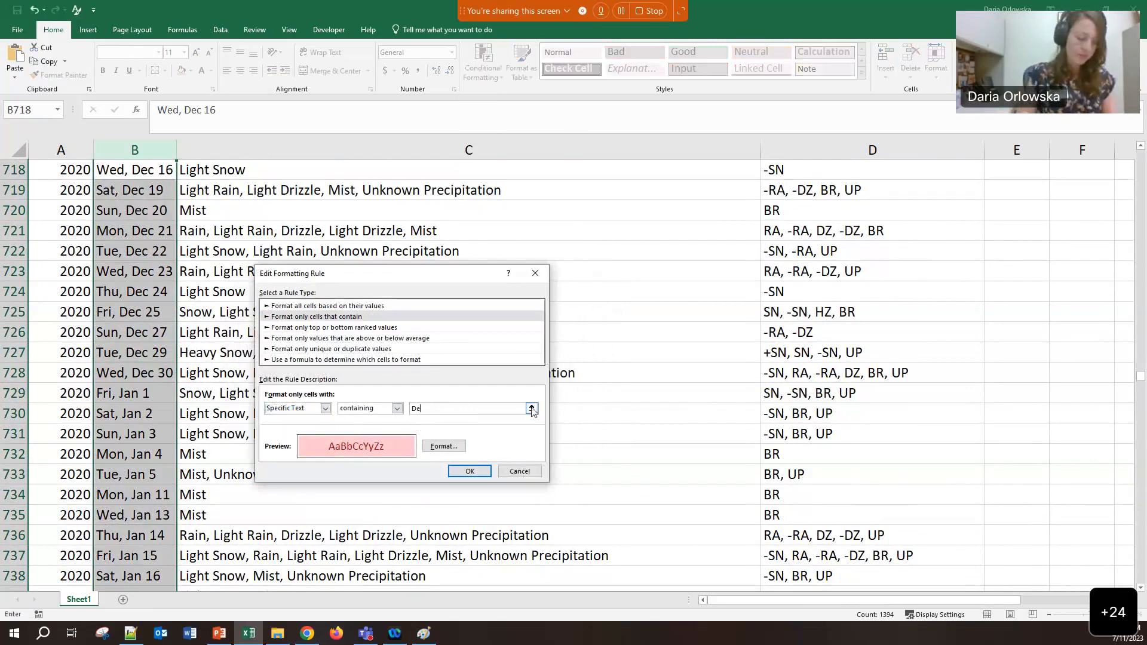
pyautogui.write('c 29')
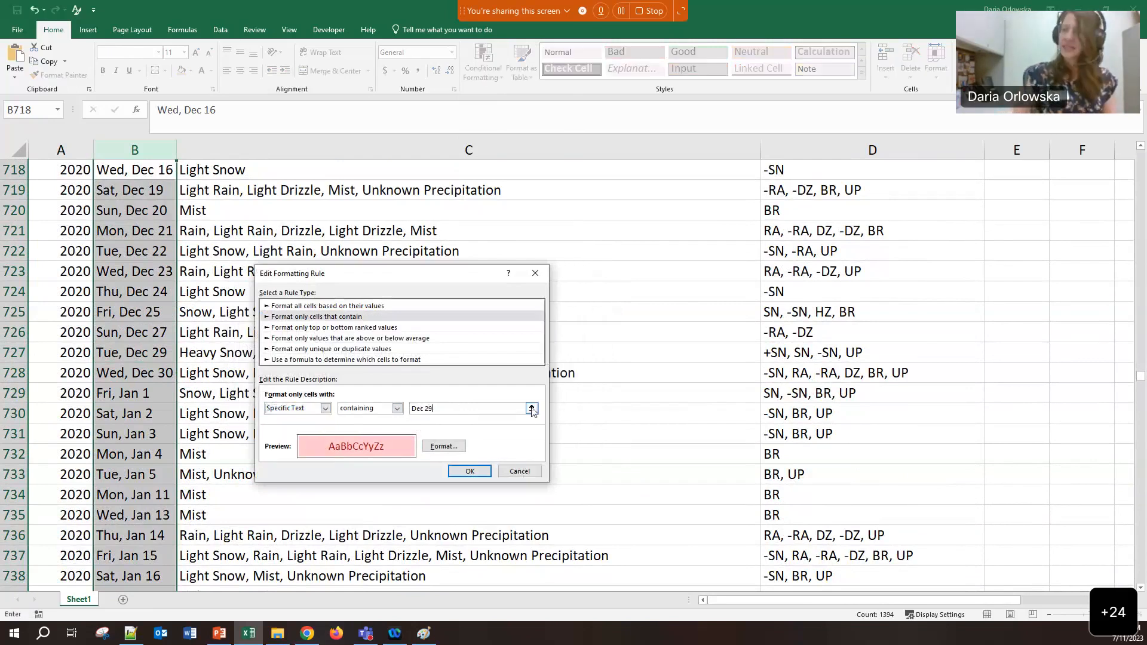
pyautogui.click(470, 471)
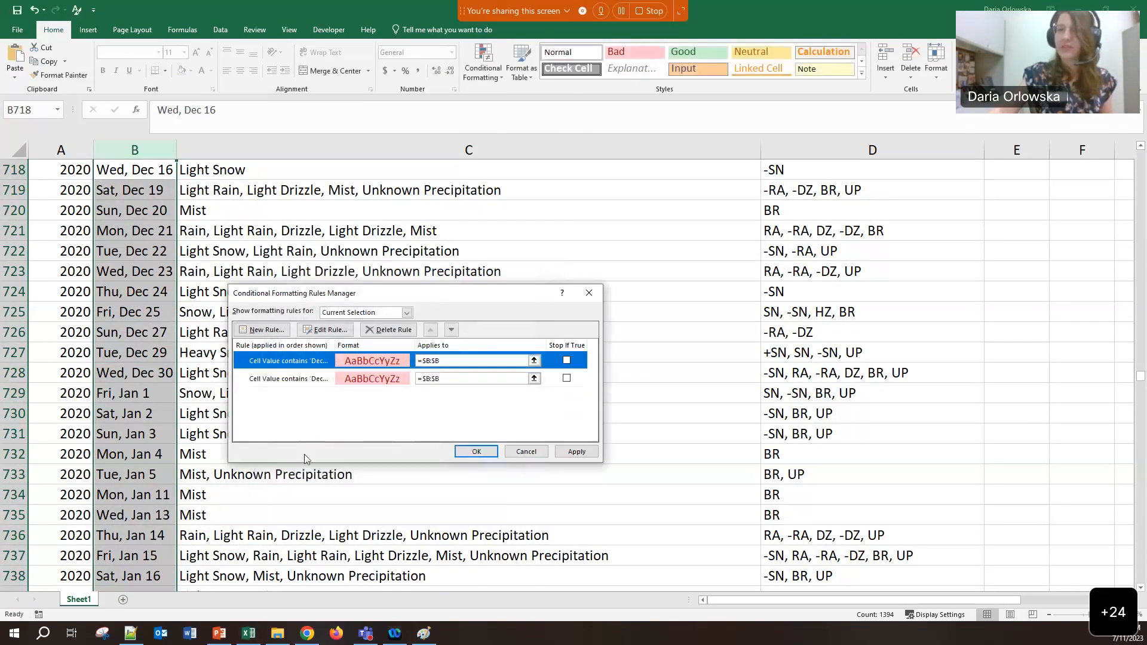
pyautogui.click(559, 452)
pyautogui.click(475, 452)
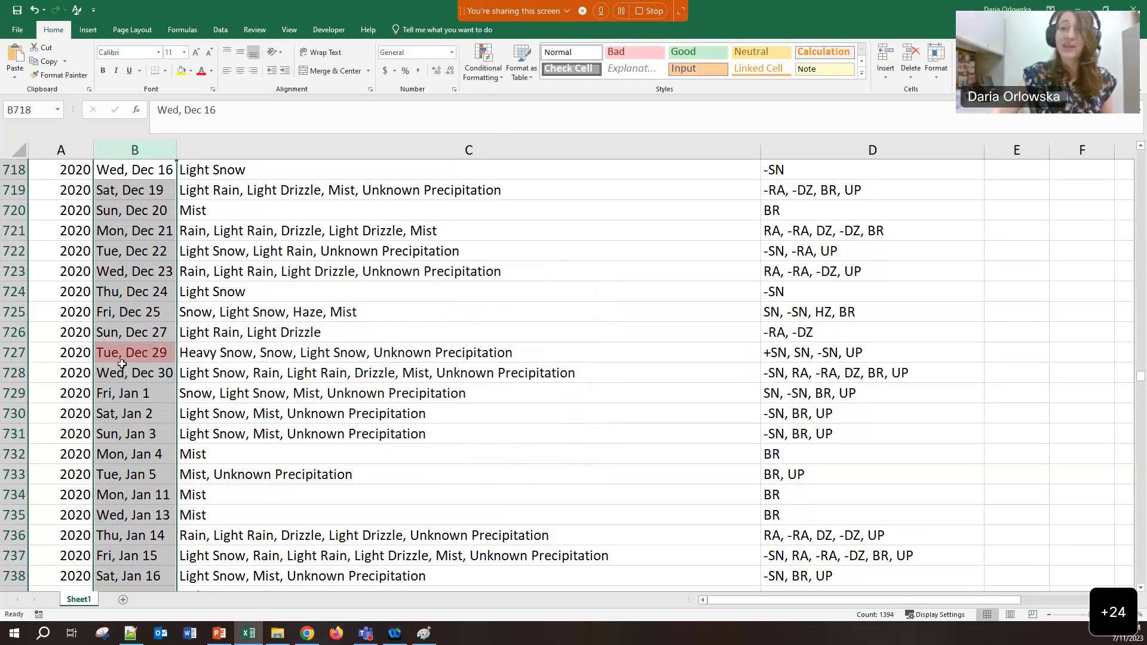
pyautogui.click(135, 372)
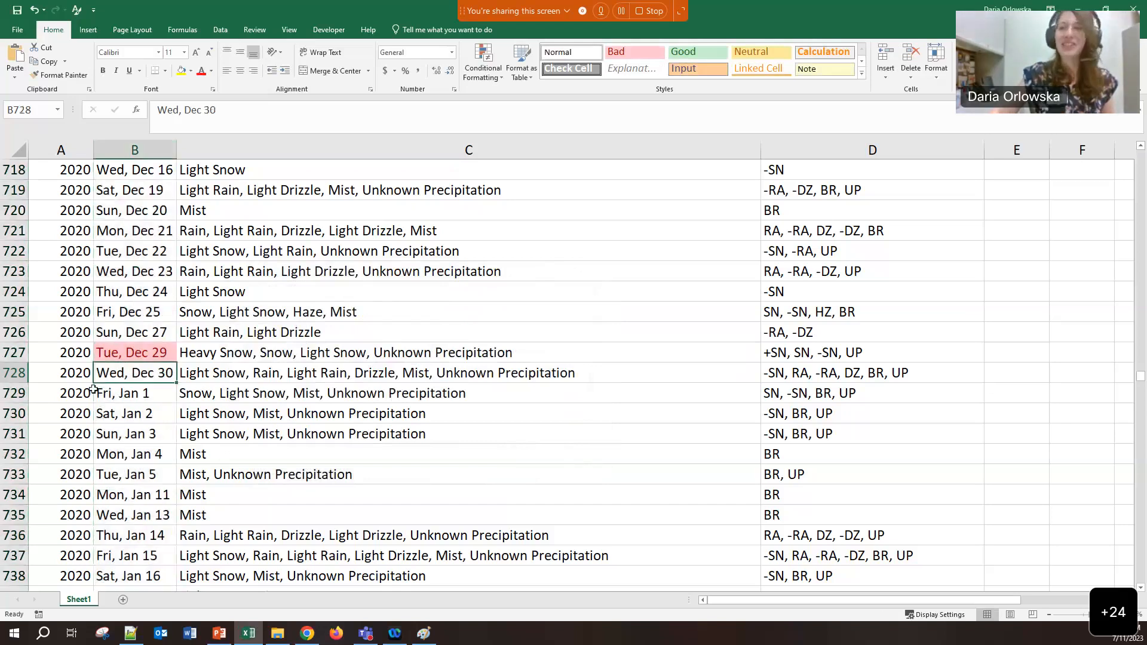
pyautogui.click(89, 392)
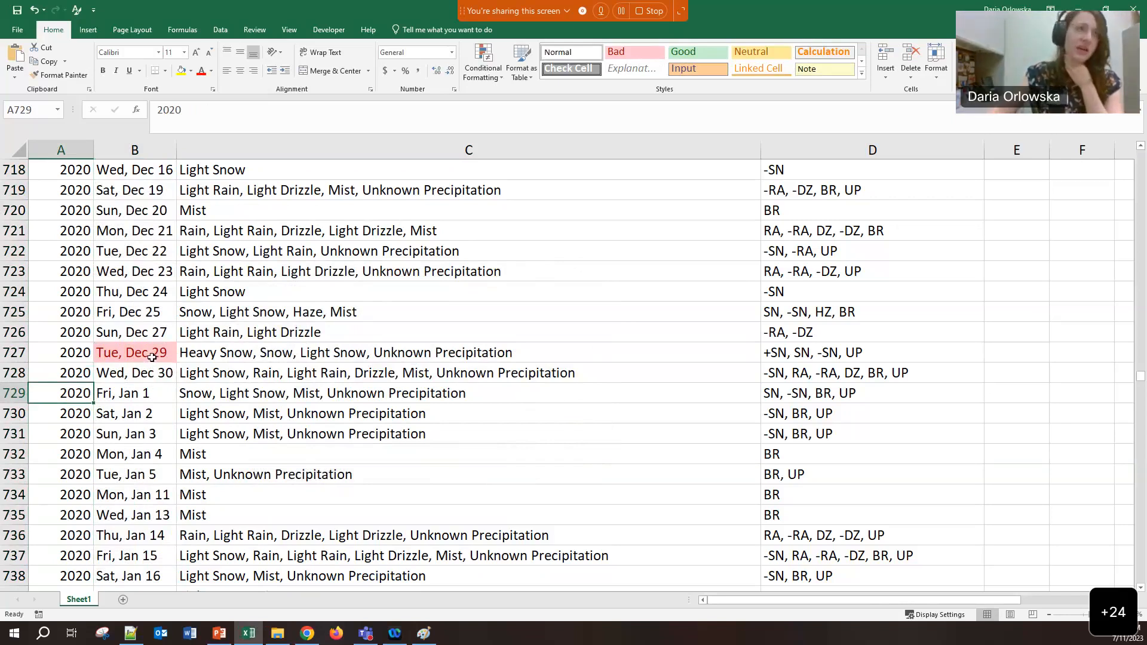
# Change A729 from 2020 to 2021 and fill it down the Year column
pyautogui.doubleClick(83, 394)
pyautogui.moveTo(83, 394); pyautogui.dragTo(90, 394)
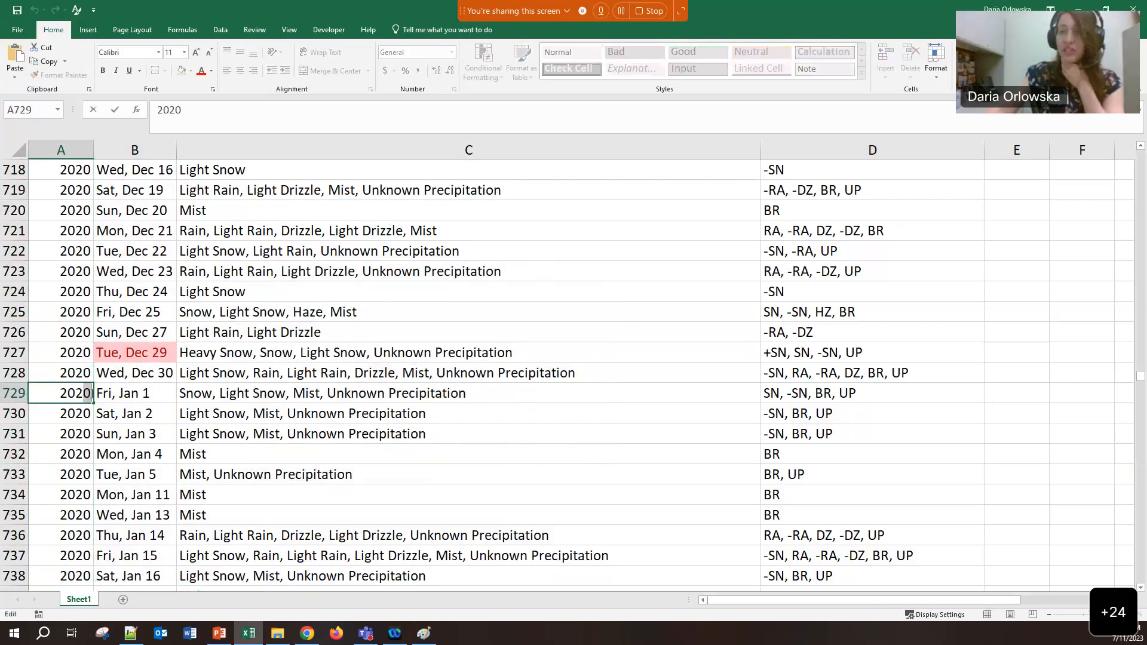
pyautogui.write('1')
pyautogui.press('Tab')
pyautogui.click(90, 396)
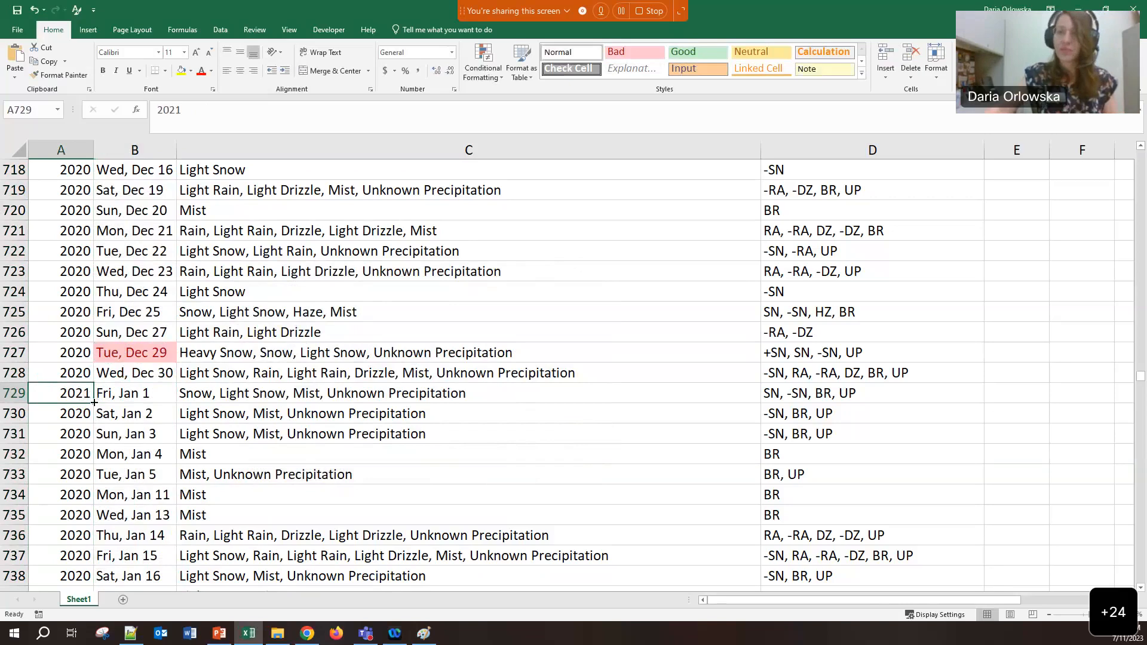
pyautogui.doubleClick(93, 403)
# Enter 2022 in A937, the next Jan 1 row, and fill it down the Year column
pyautogui.scroll(-12, 80, 461)
pyautogui.scroll(-20, 80, 461)
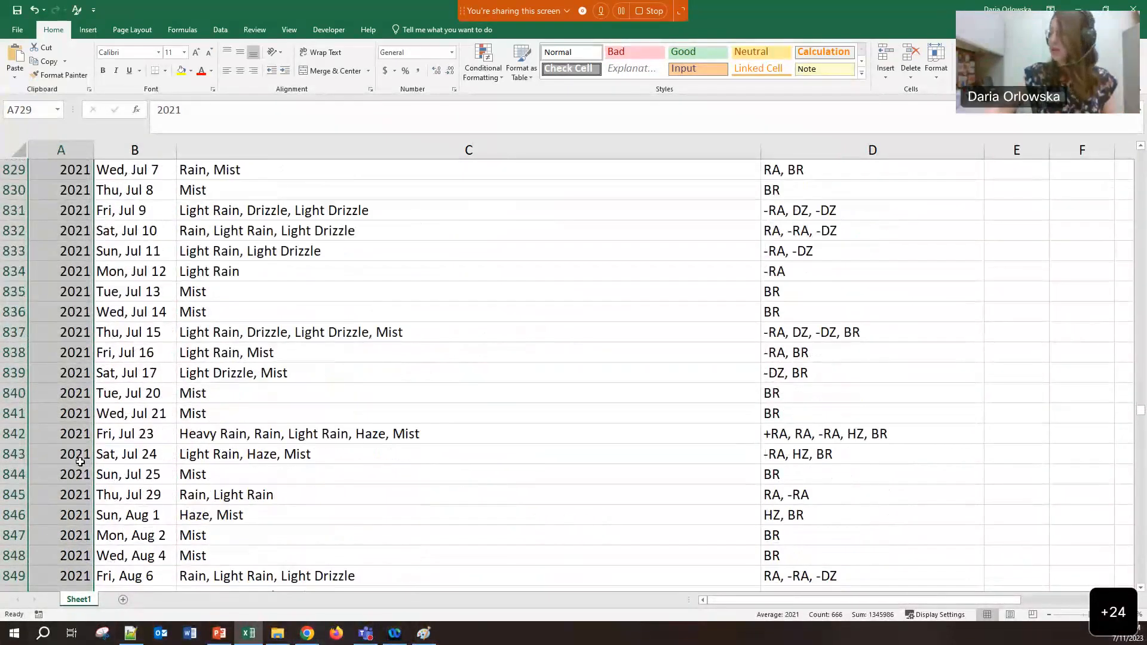
pyautogui.scroll(-11, 80, 461)
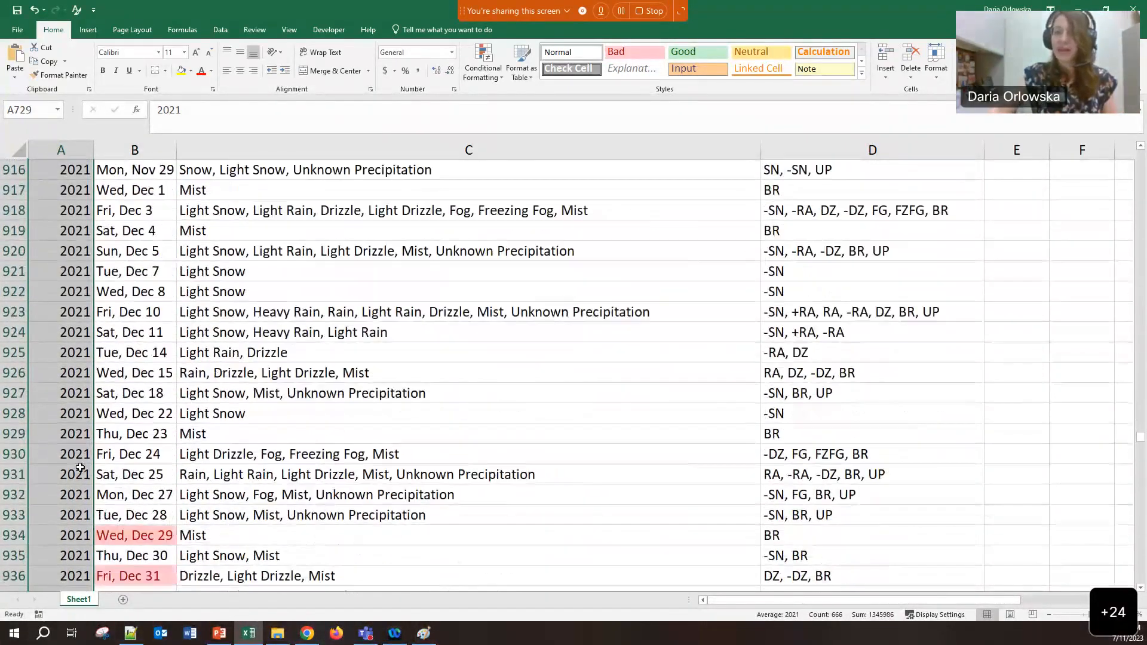
pyautogui.click(86, 474)
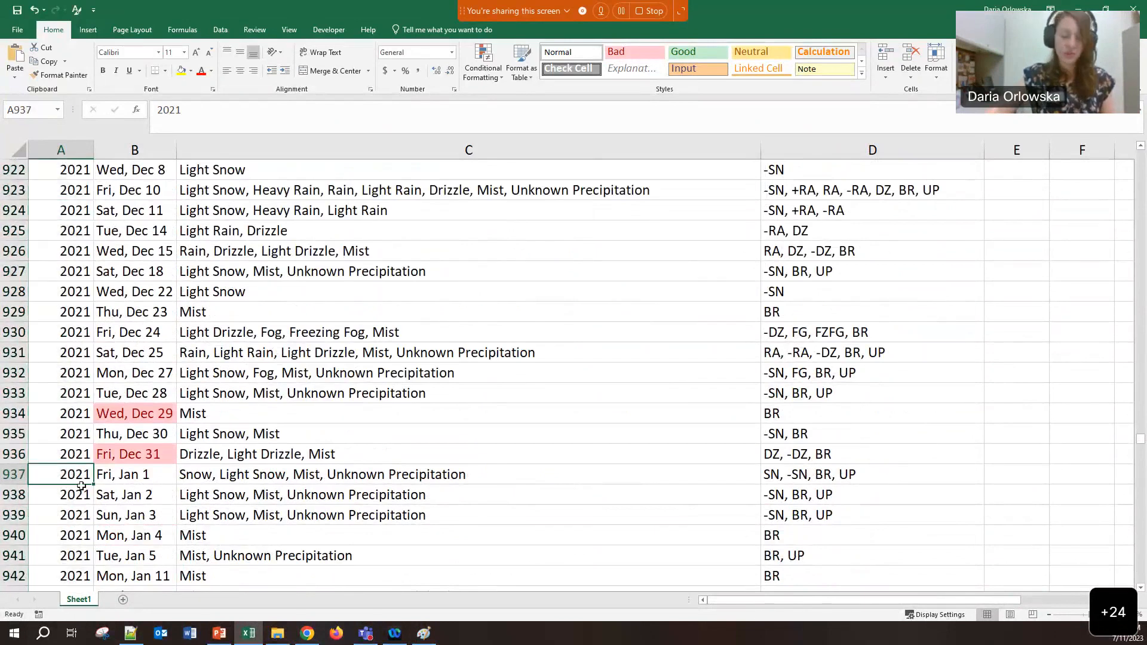
pyautogui.write('2022')
pyautogui.press('Tab')
pyautogui.click(80, 477)
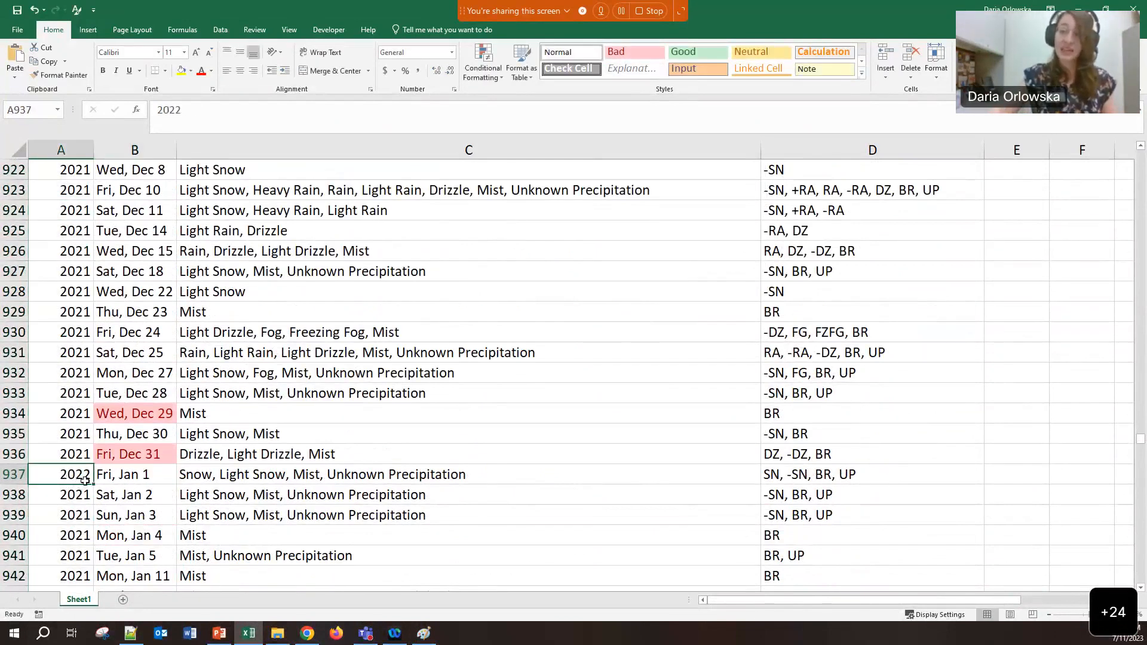
pyautogui.doubleClick(94, 484)
pyautogui.click(126, 452)
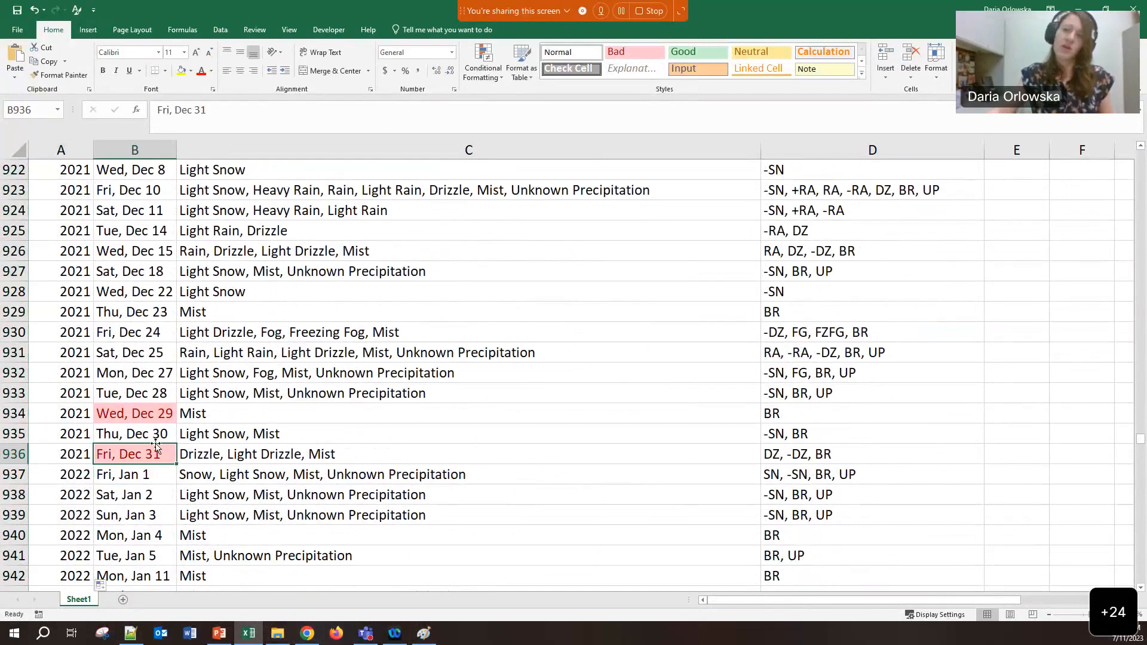
pyautogui.moveTo(1139, 441); pyautogui.dragTo(1121, 124)
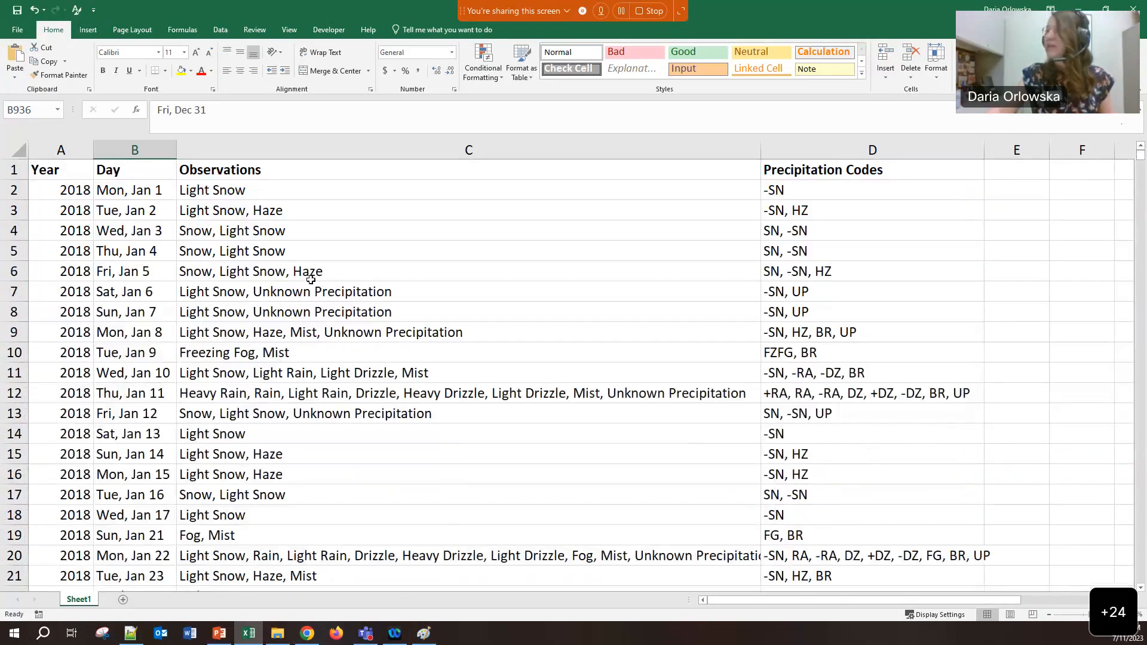
pyautogui.click(144, 212)
pyautogui.moveTo(127, 190); pyautogui.dragTo(185, 290)
pyautogui.click(138, 217)
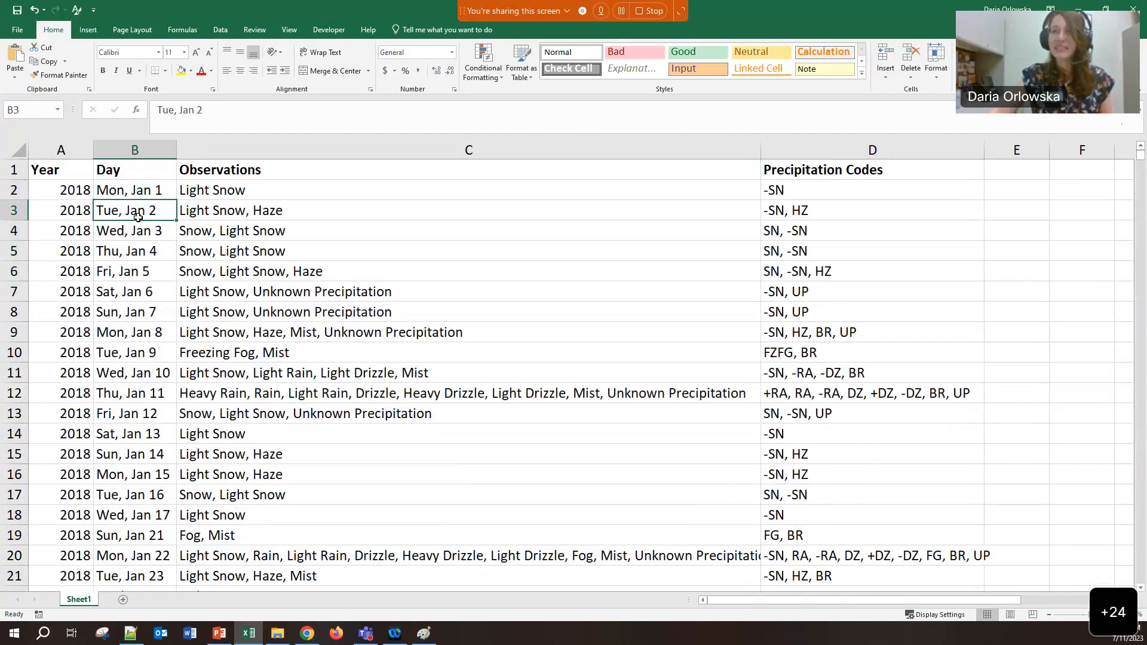
pyautogui.click(225, 149)
pyautogui.click(140, 185)
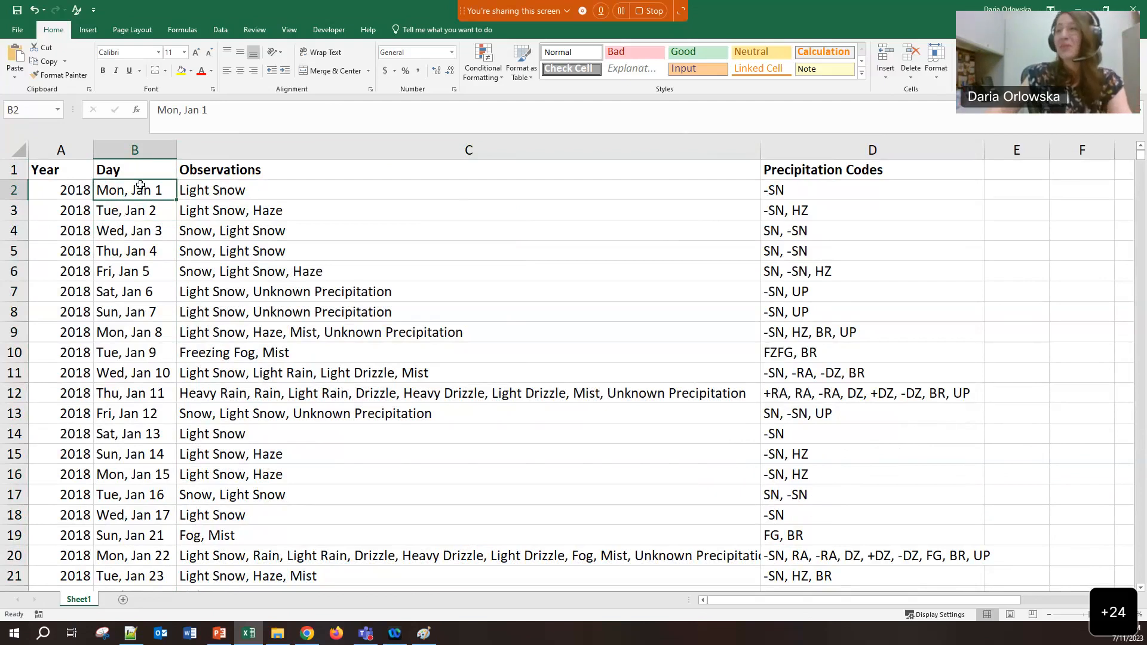
pyautogui.moveTo(251, 187); pyautogui.dragTo(253, 310)
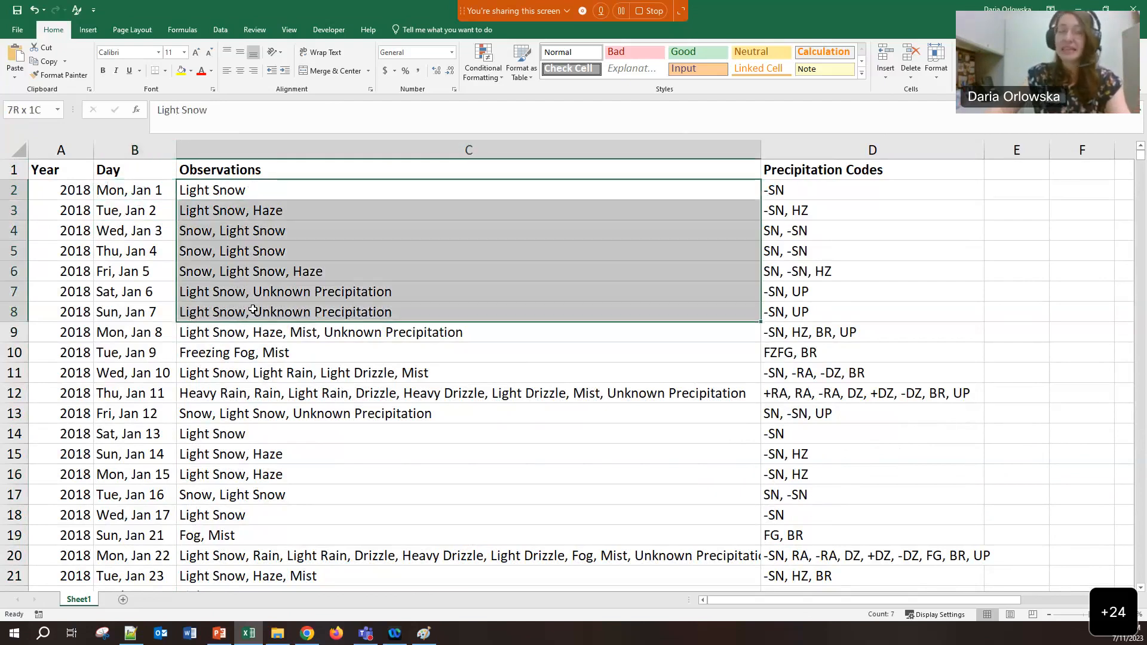
pyautogui.click(233, 270)
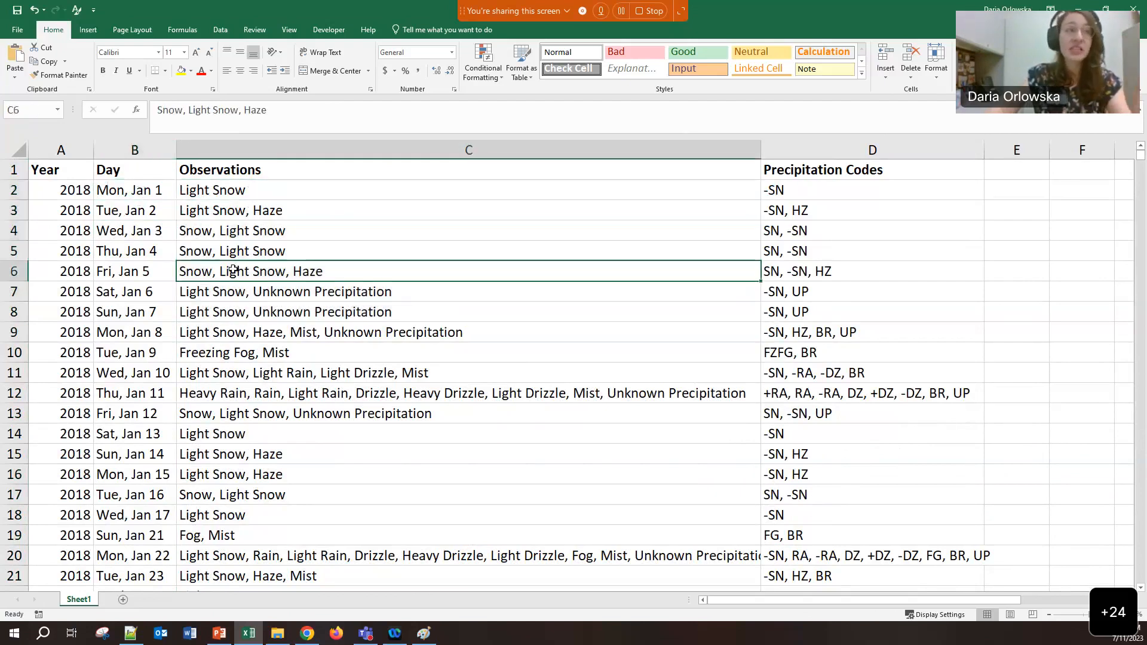
pyautogui.moveTo(226, 143); pyautogui.dragTo(1076, 145)
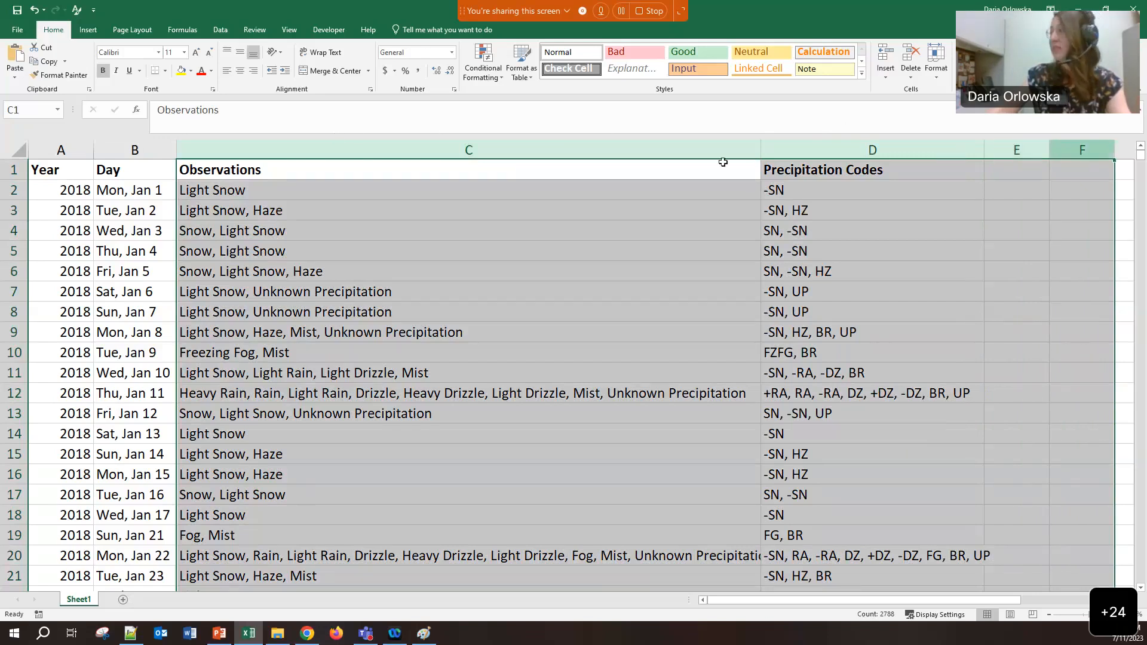
# Insert four blank columns C–F before Observations, then select the Day column
pyautogui.rightClick(565, 149)
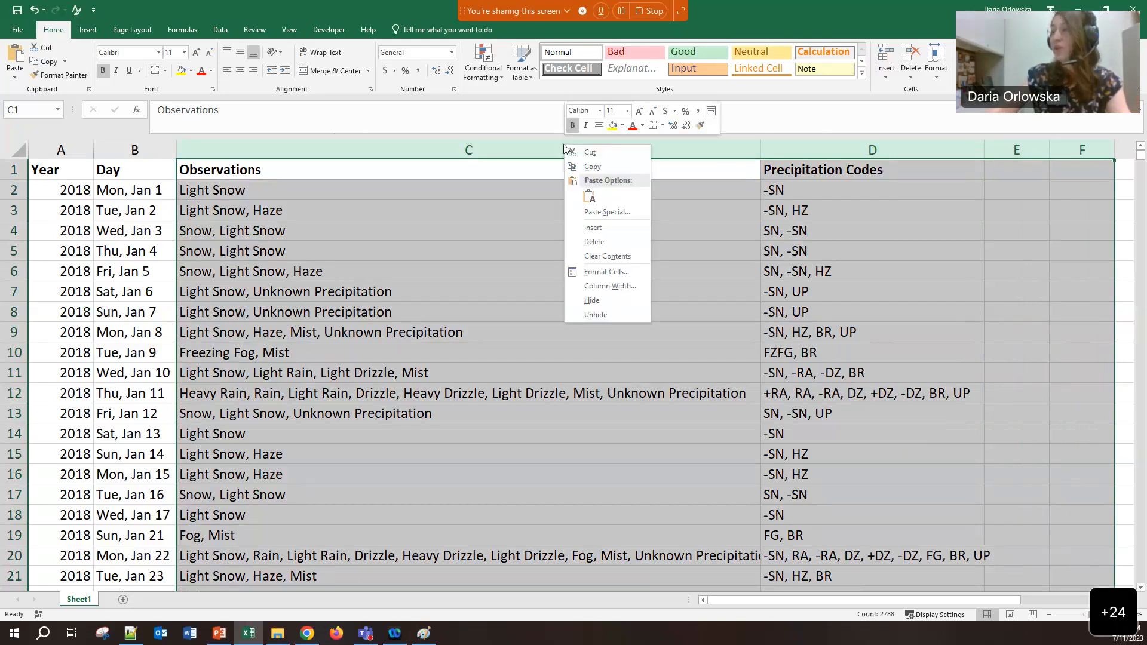
pyautogui.click(593, 227)
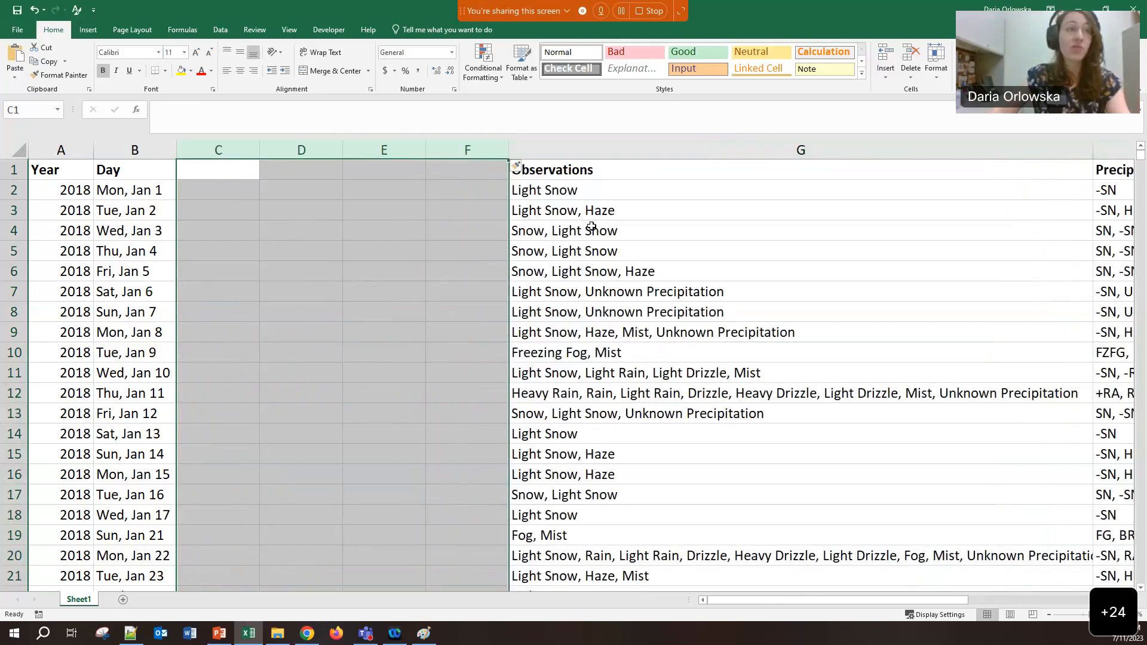
pyautogui.click(301, 217)
pyautogui.click(117, 151)
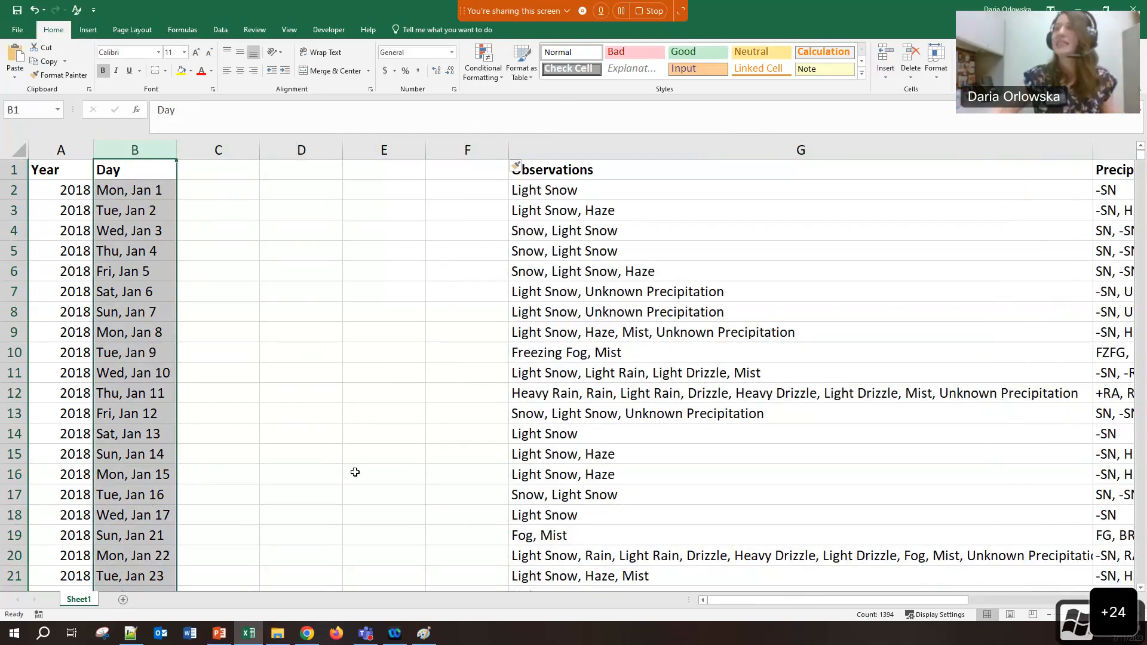
# Split column B with Text to Columns, delimited by spaces instead of tabs or commas
pyautogui.click(220, 30)
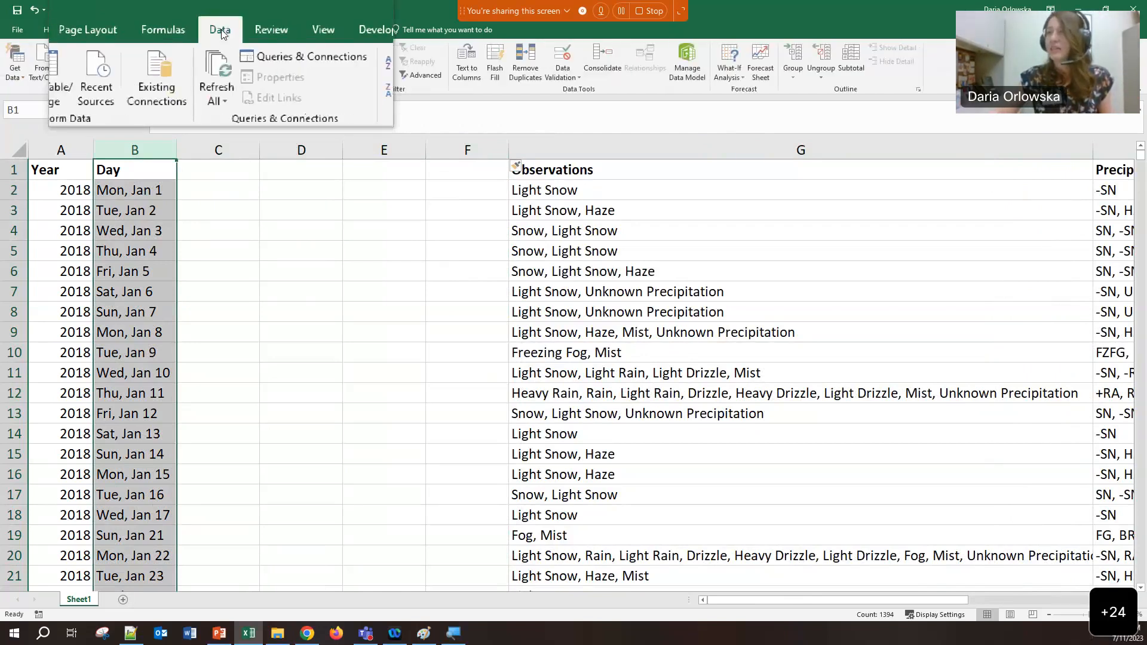
pyautogui.click(460, 74)
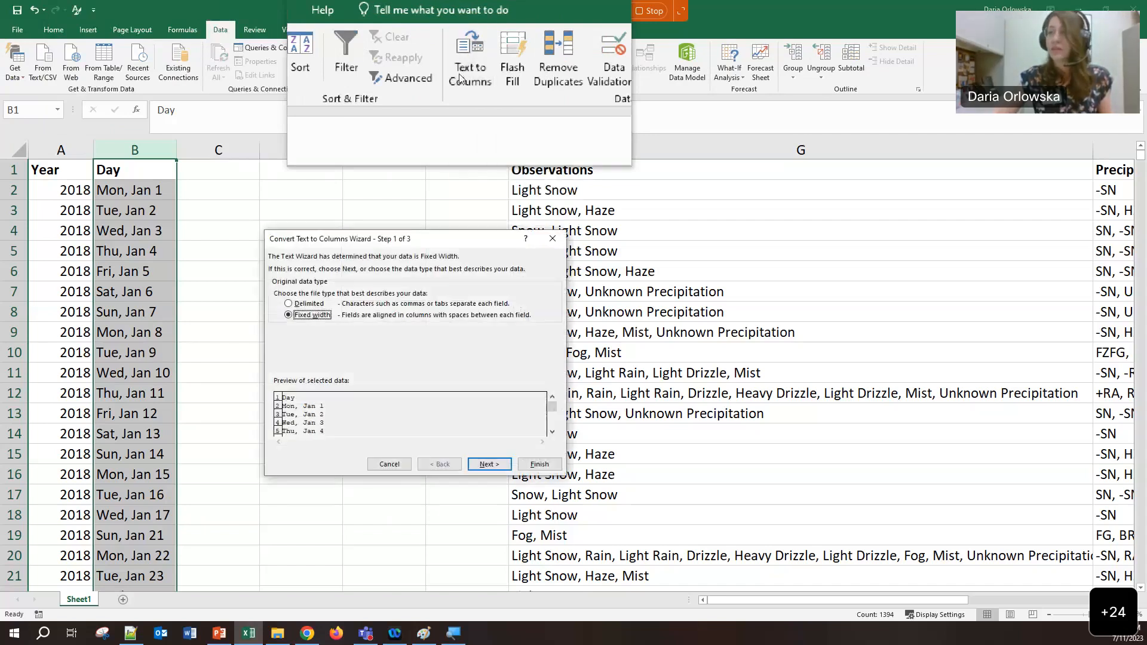
pyautogui.click(288, 303)
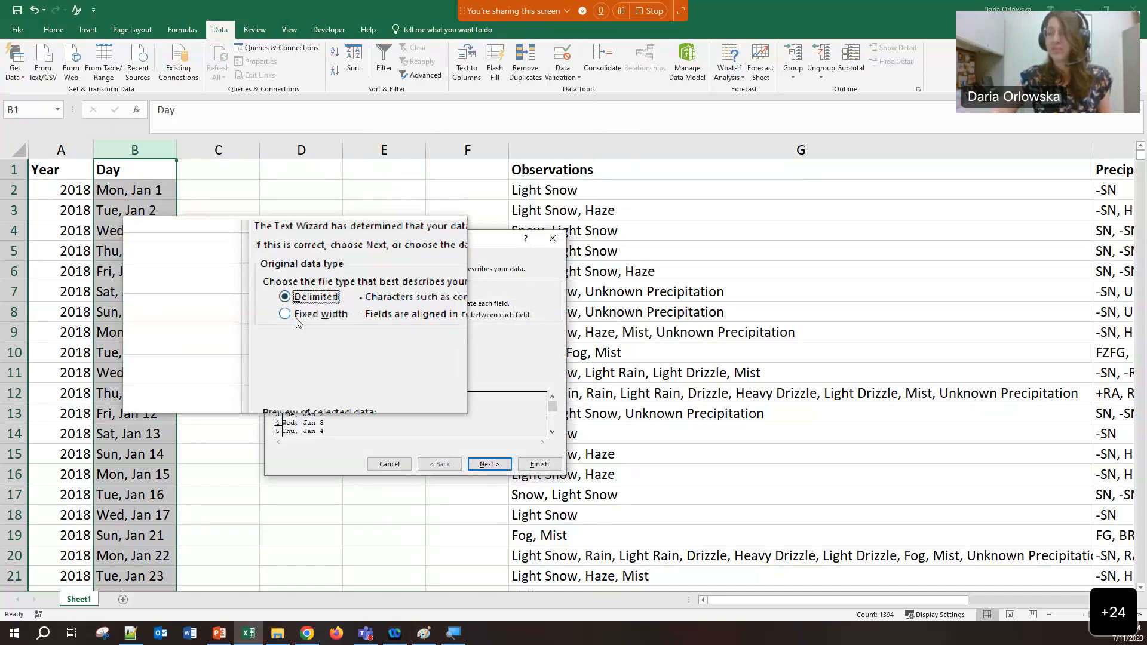
pyautogui.click(501, 470)
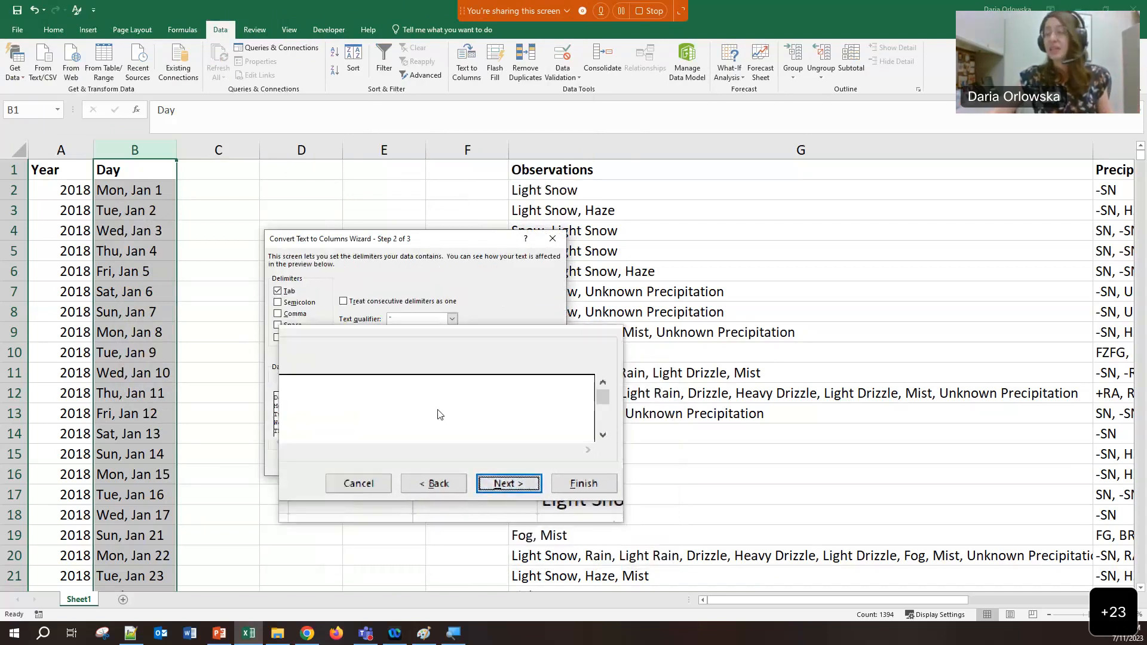
pyautogui.click(279, 315)
pyautogui.click(287, 294)
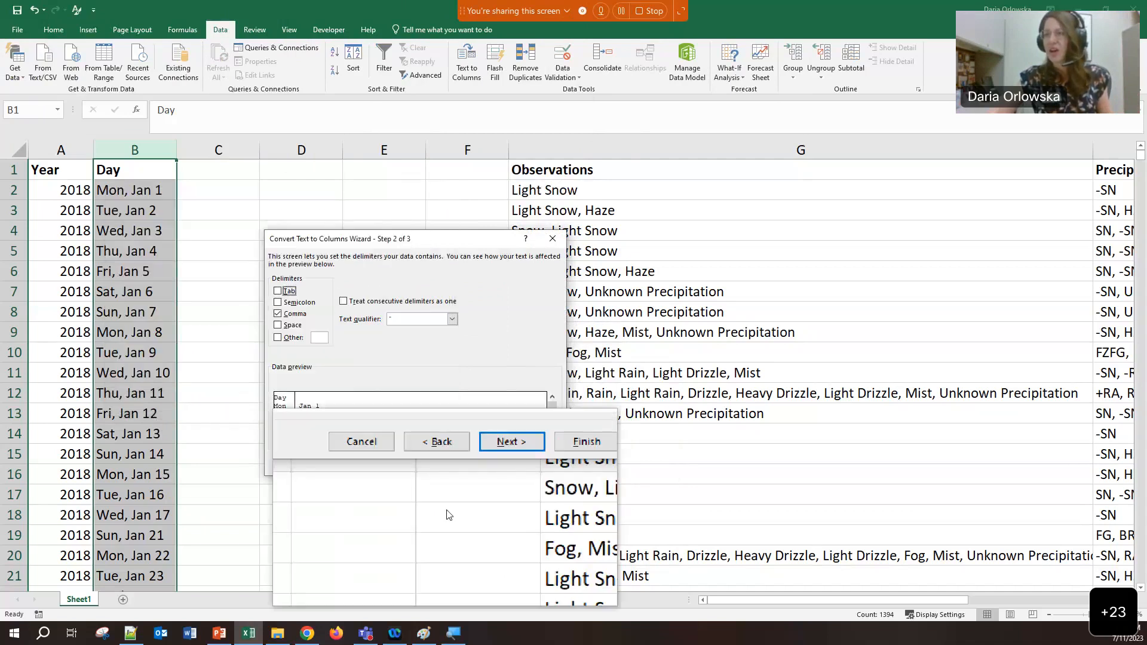
pyautogui.click(277, 314)
pyautogui.click(277, 325)
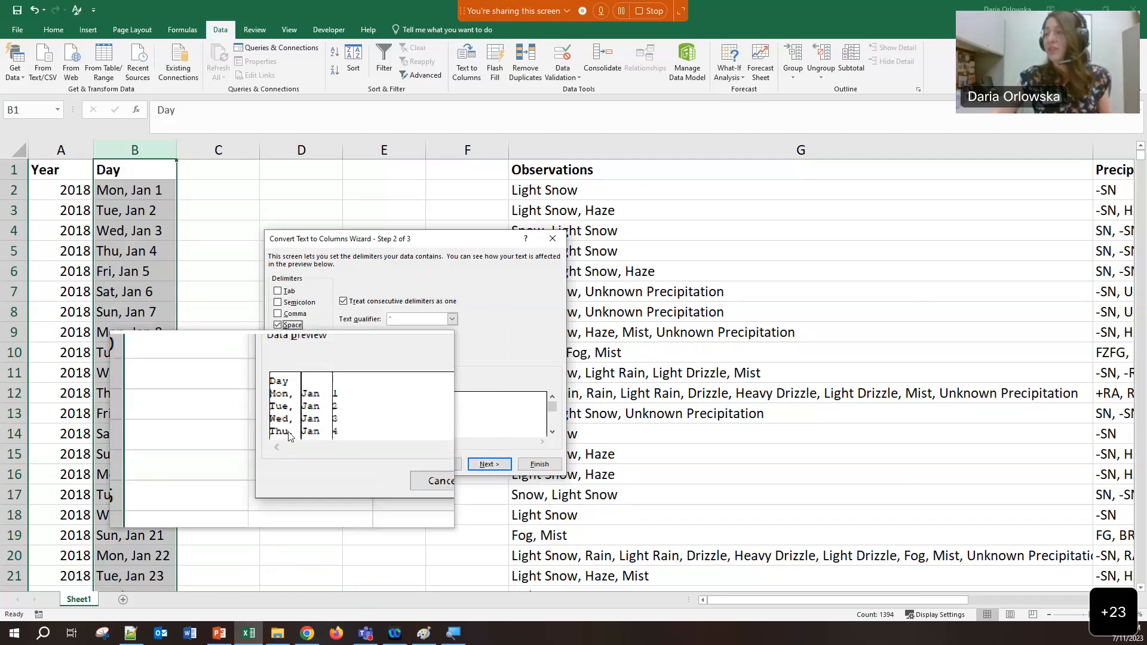
pyautogui.click(535, 464)
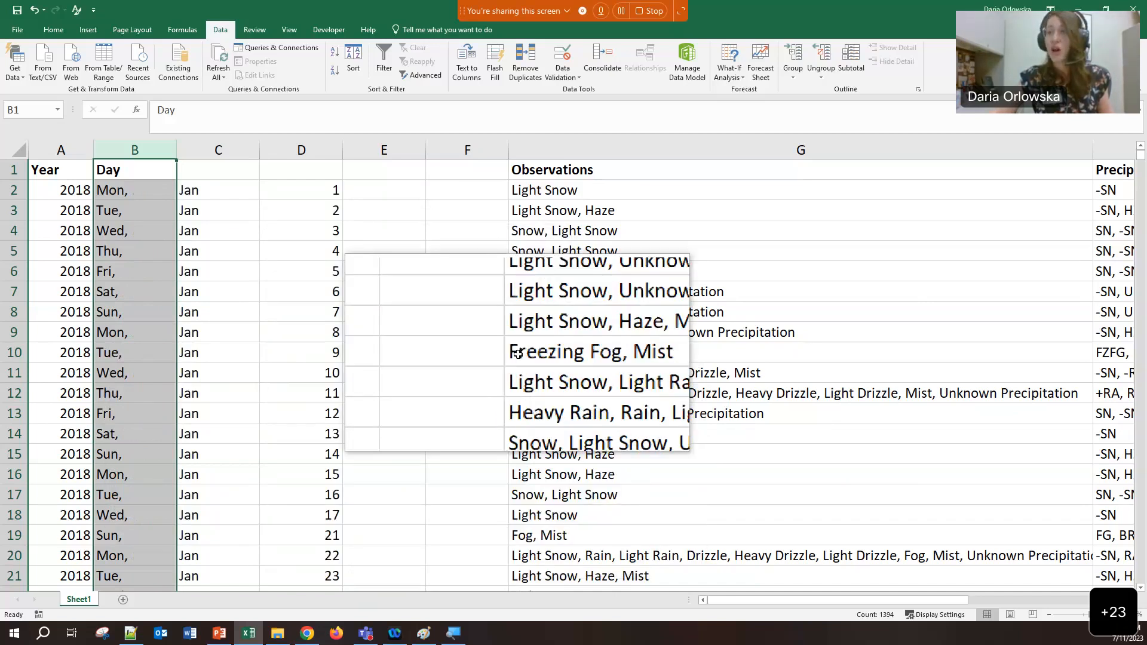
# Delete the weekday column and type the headers Month in B1 and Day in C1
pyautogui.rightClick(153, 149)
pyautogui.click(188, 248)
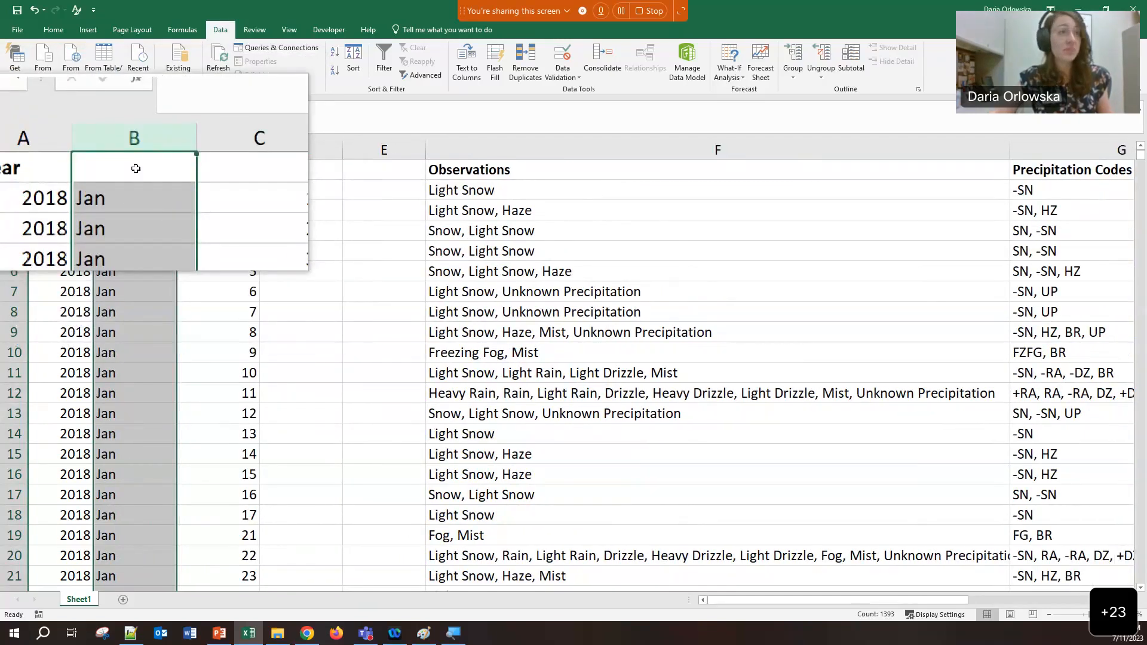
pyautogui.click(136, 168)
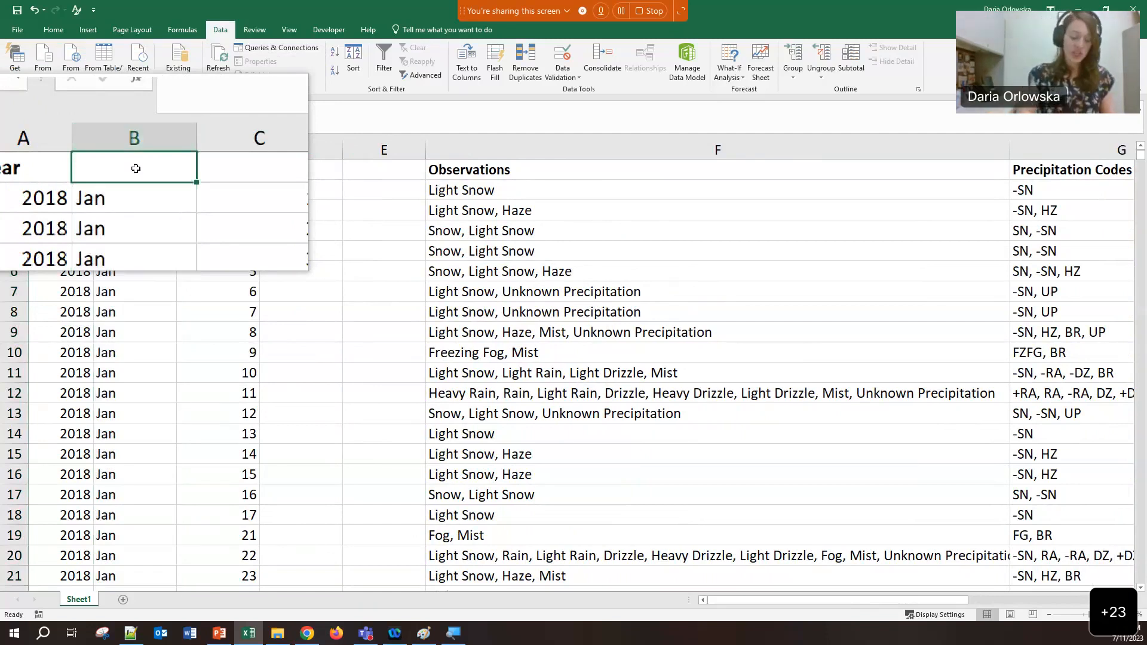
pyautogui.write('Month')
pyautogui.press('Tab')
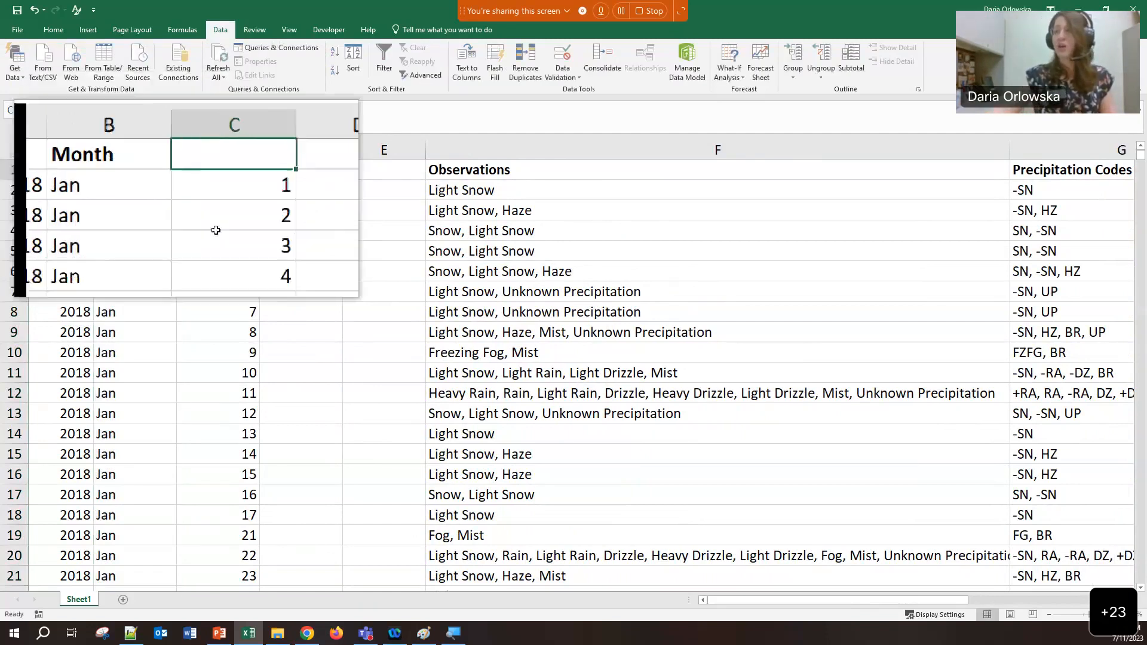
pyautogui.write('Day')
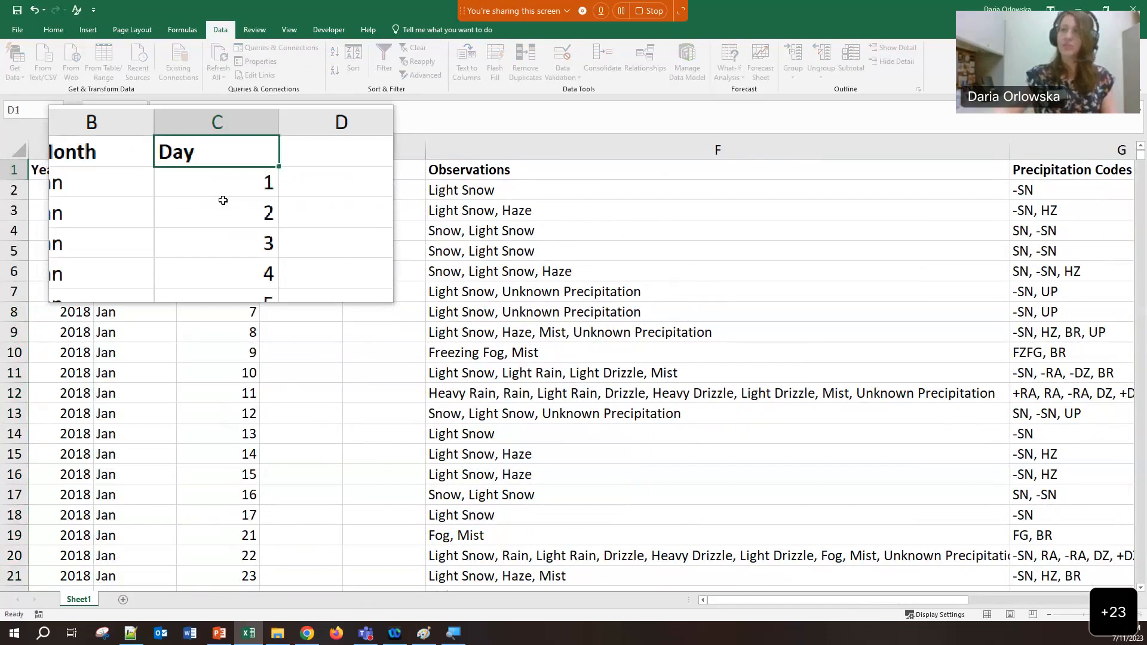
pyautogui.press('Tab')
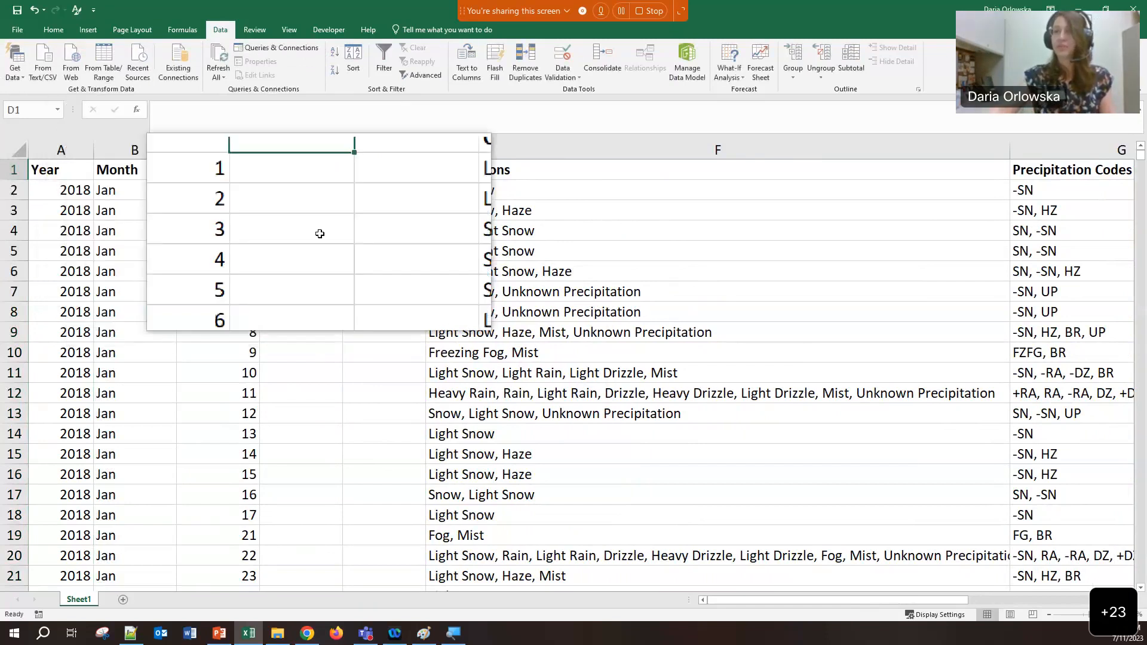
# Check the values in C2, B2 and B3, then select the empty columns D and E
pyautogui.click(206, 183)
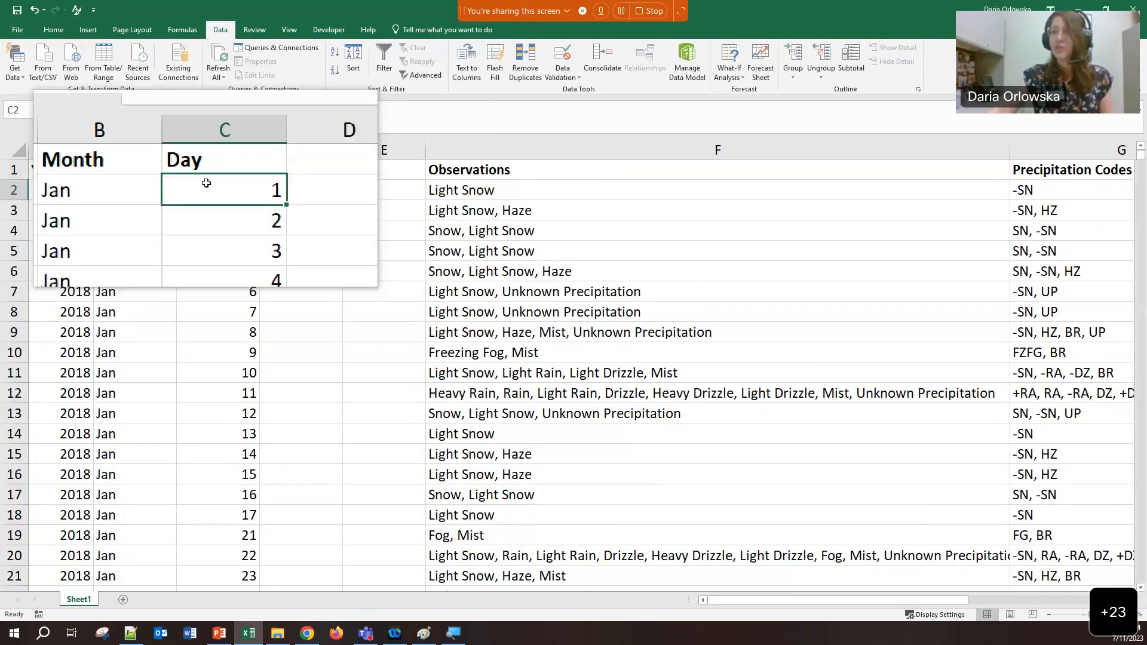
pyautogui.click(158, 110)
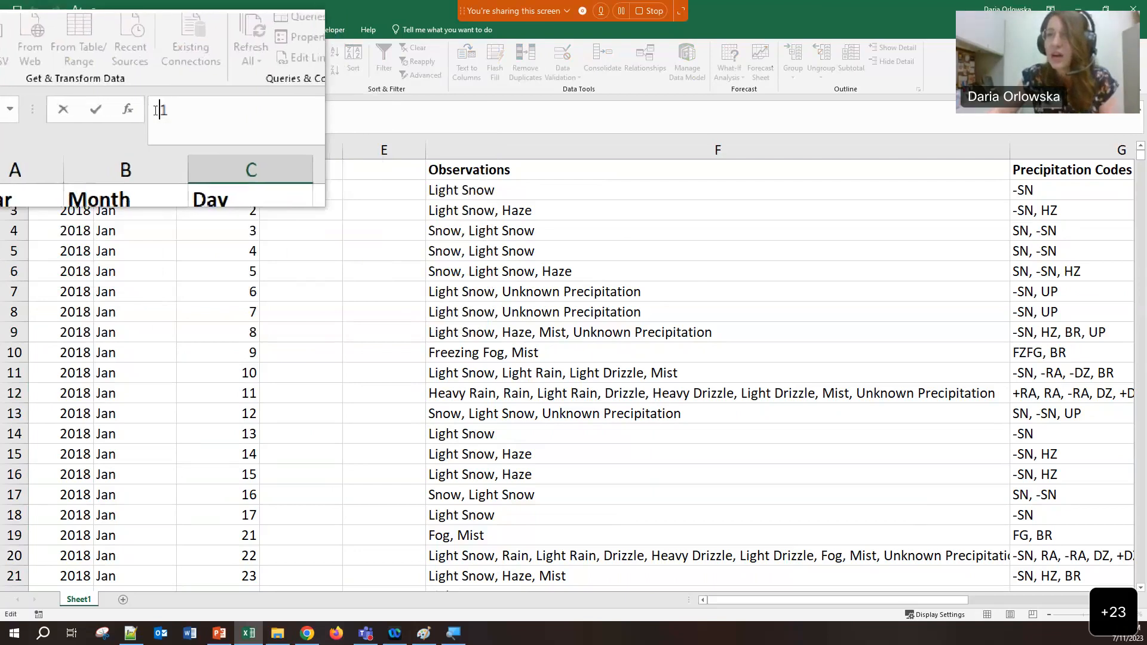
pyautogui.press('Escape')
pyautogui.click(124, 189)
pyautogui.click(201, 119)
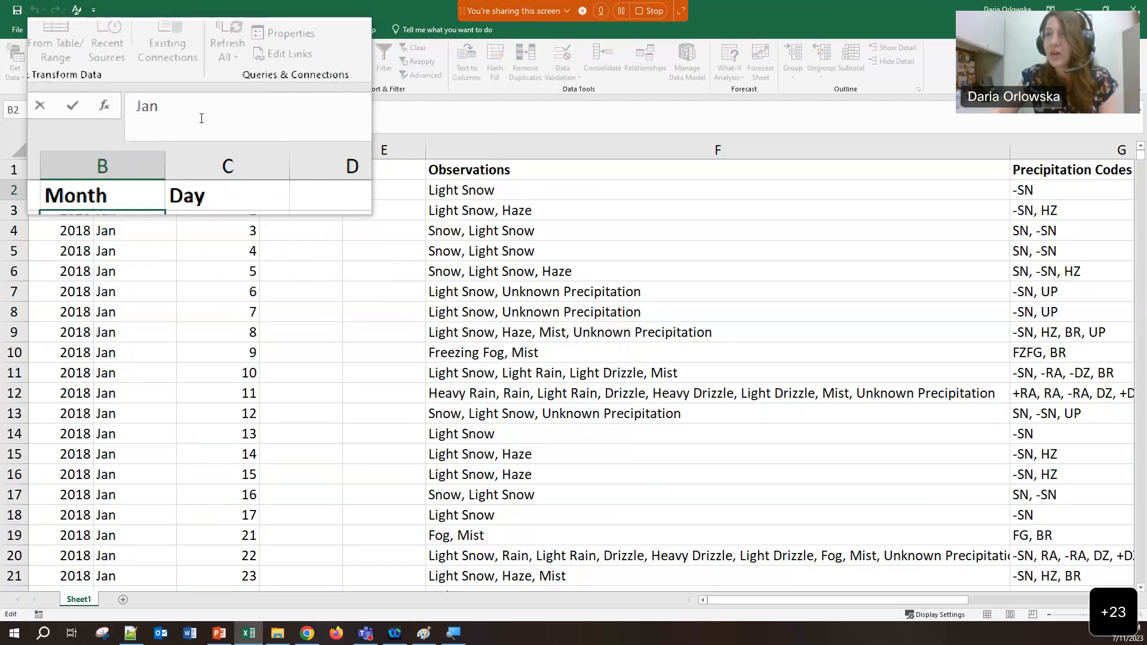
pyautogui.click(224, 270)
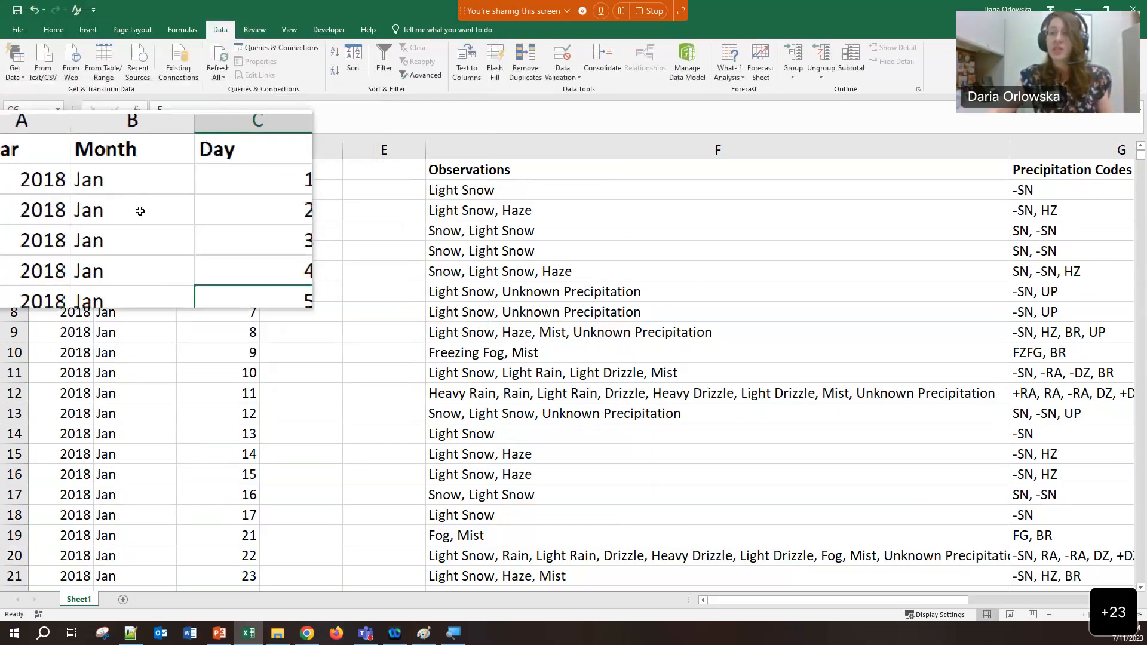
pyautogui.click(140, 211)
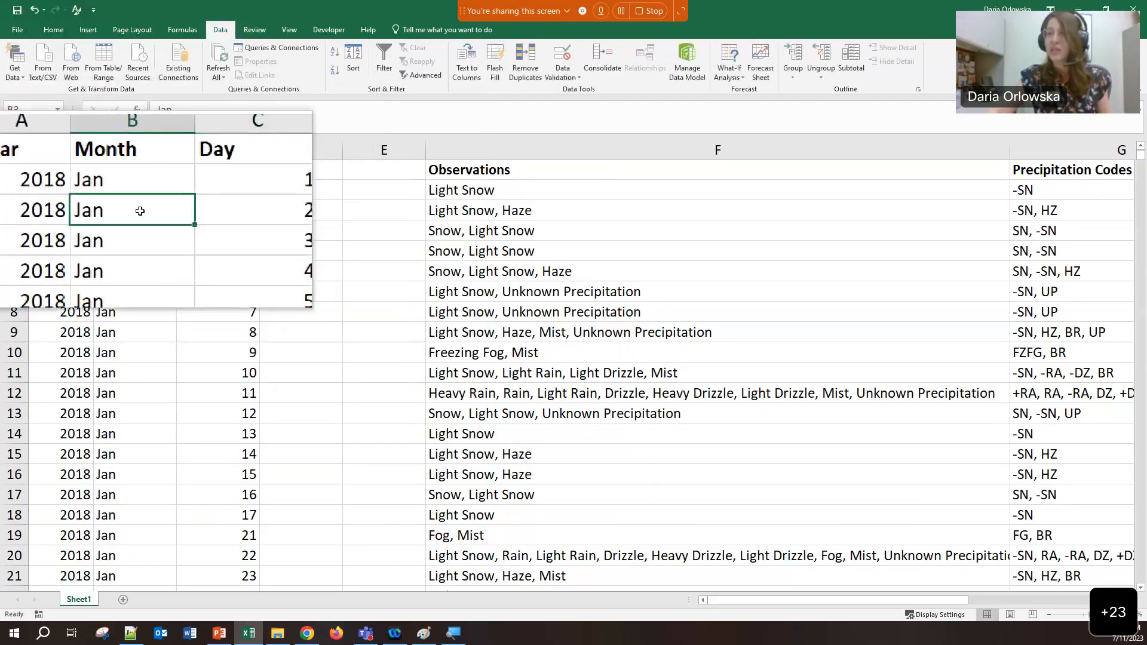
pyautogui.moveTo(302, 150); pyautogui.dragTo(380, 150)
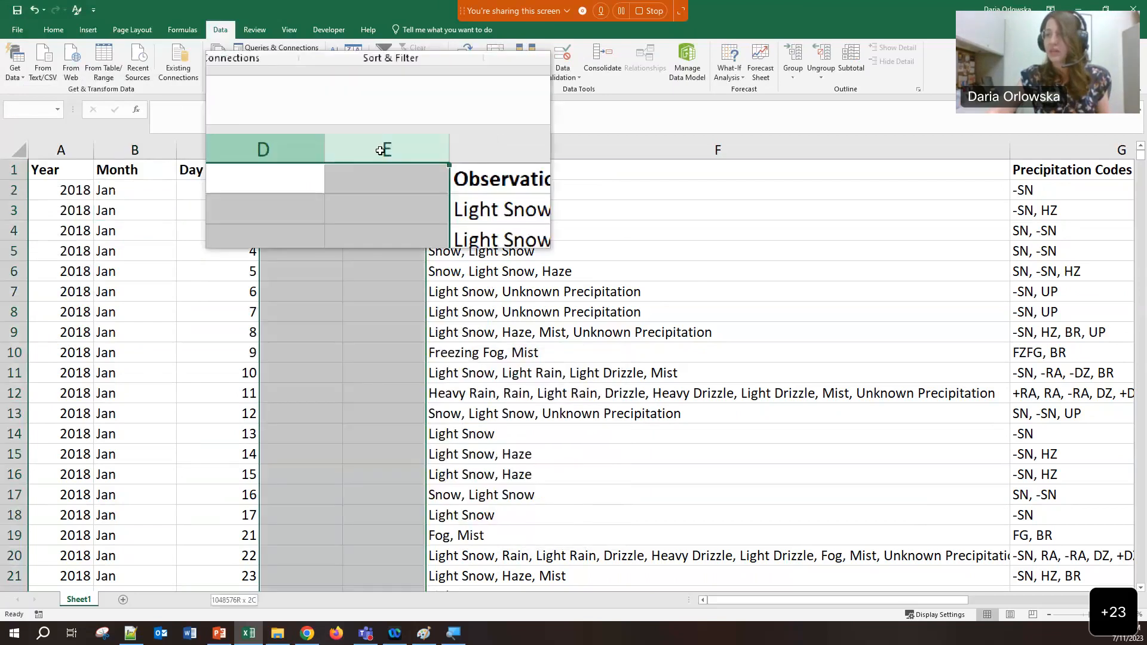
# Delete empty columns D and E so Observations moves next to Day
pyautogui.rightClick(380, 151)
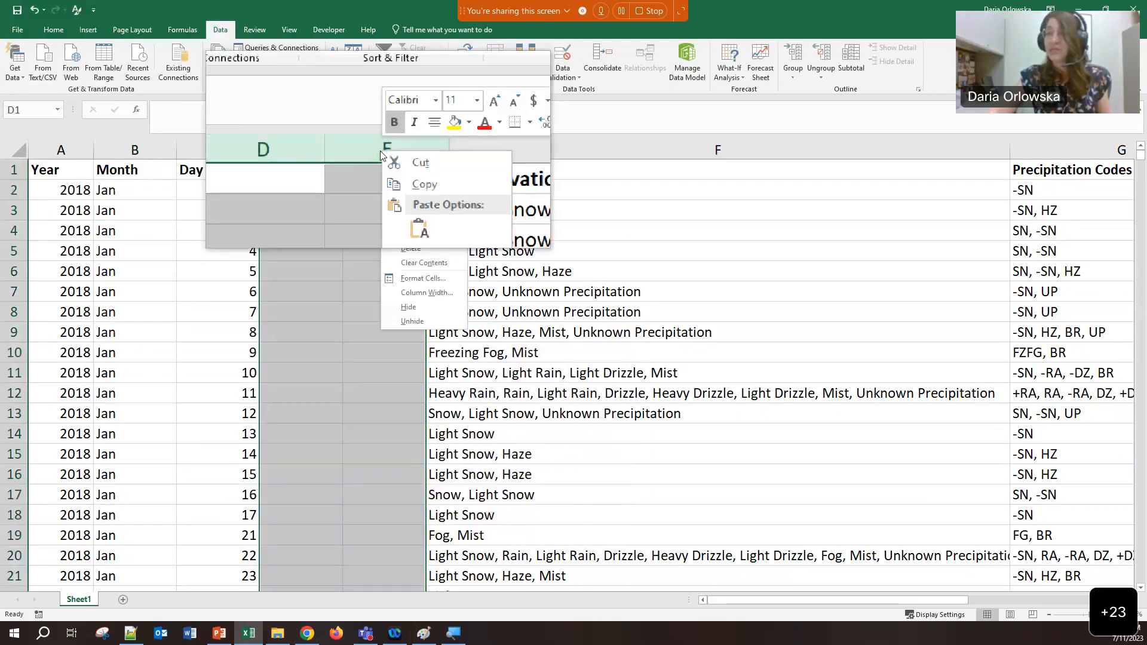
pyautogui.click(408, 248)
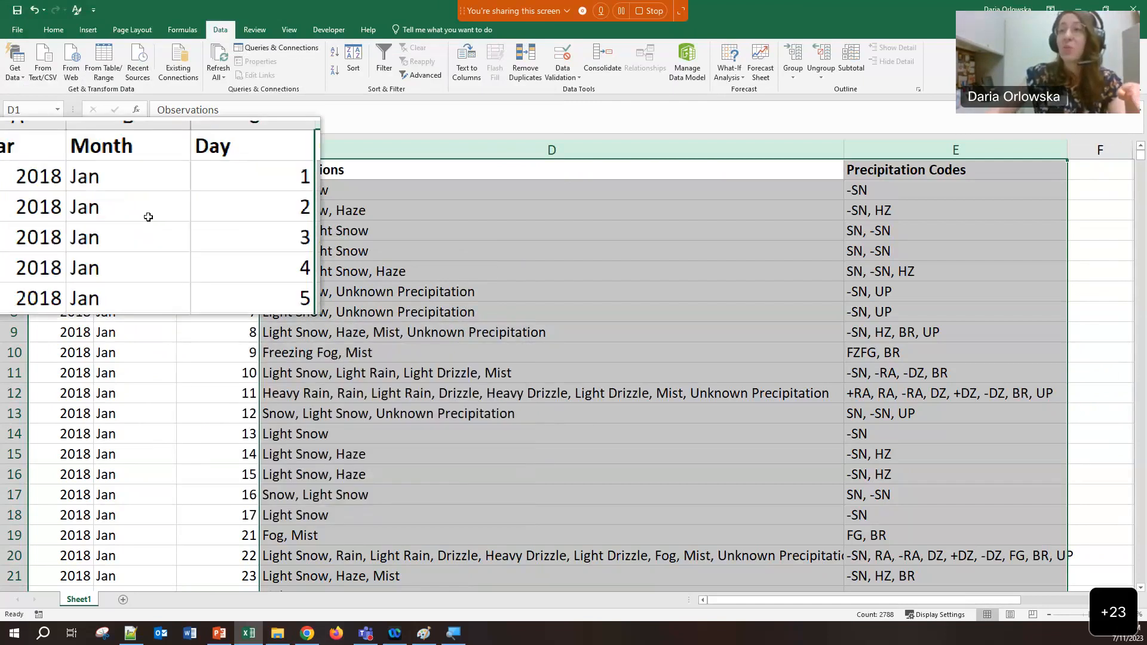
pyautogui.click(135, 187)
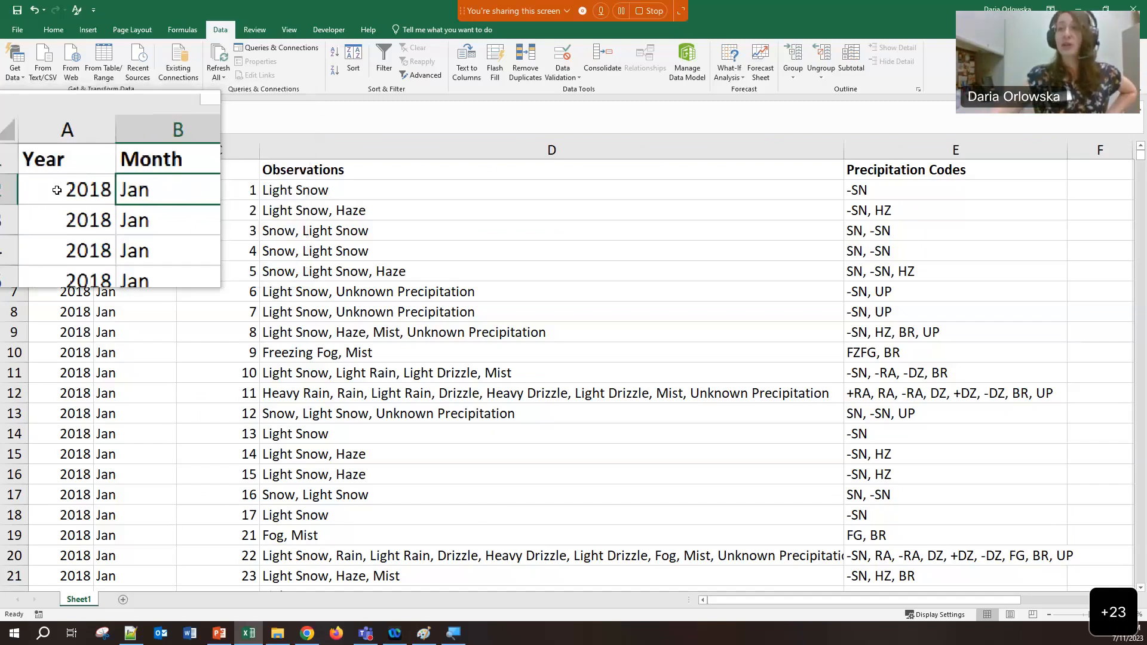
pyautogui.click(200, 210)
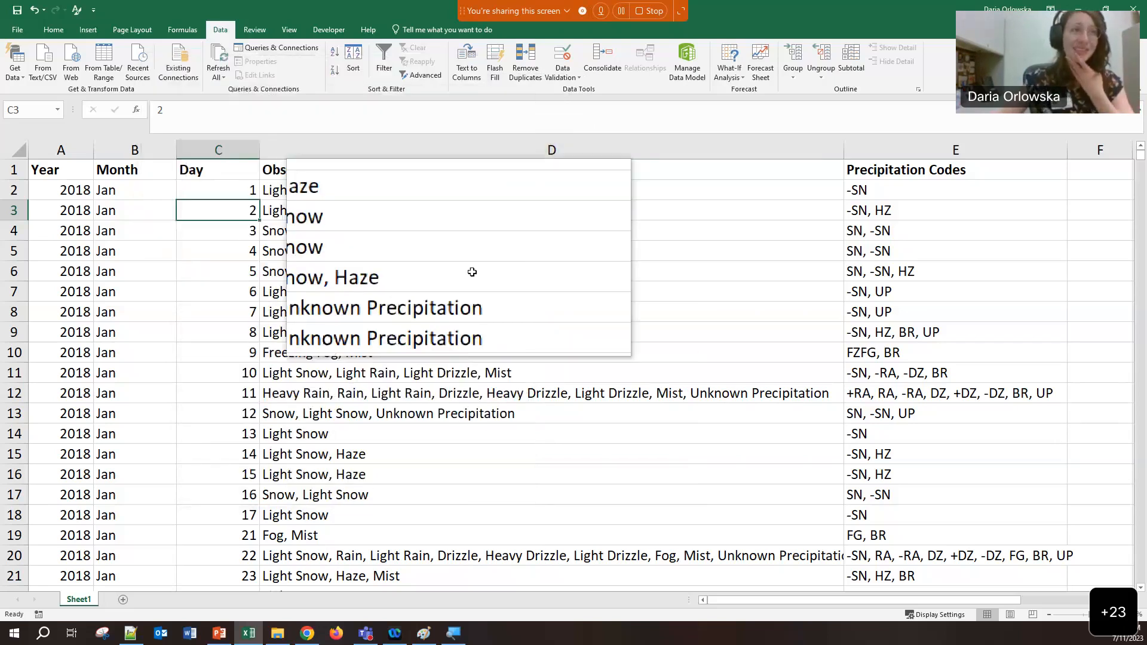
# Close the weather workbook without saving and close the magnifier
pyautogui.click(1134, 9)
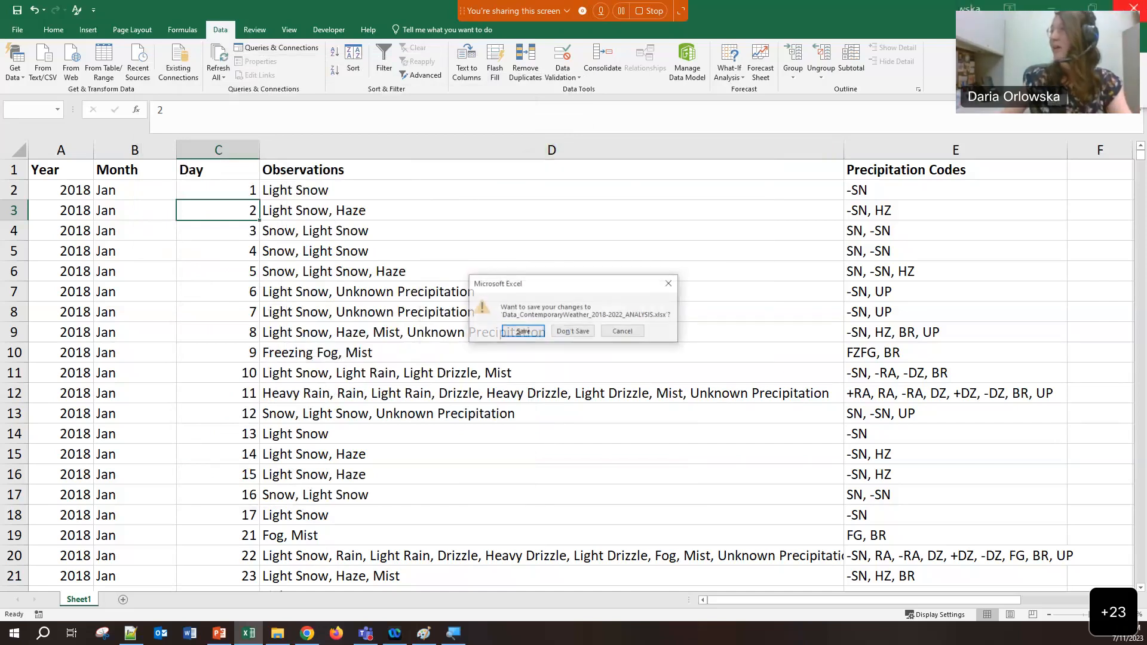
pyautogui.click(580, 333)
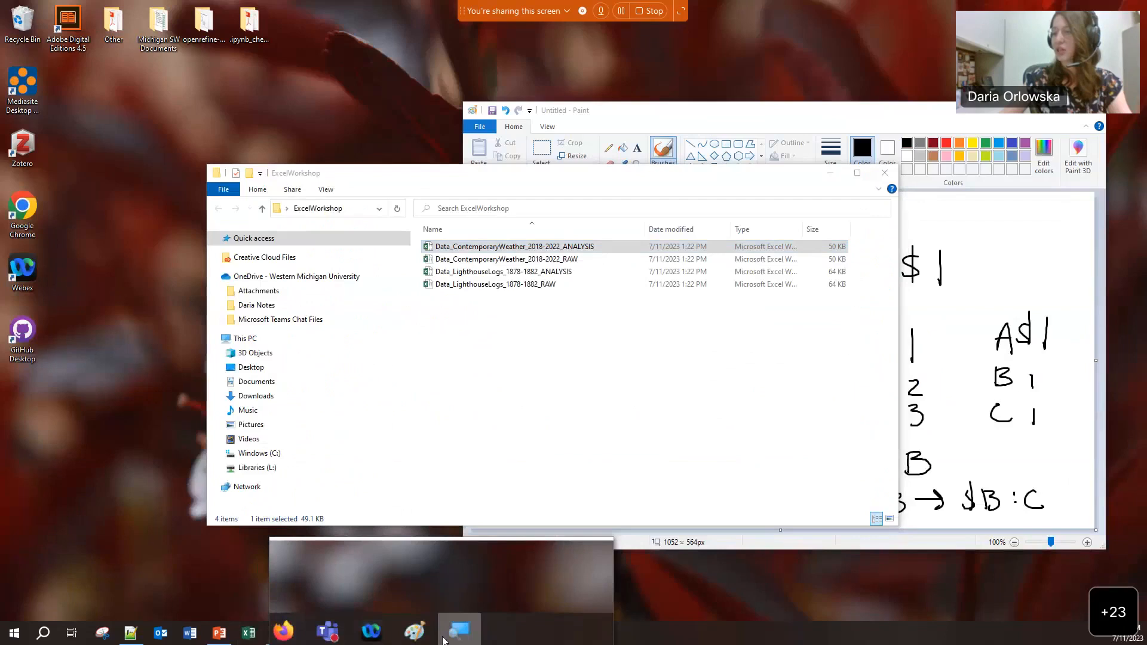
pyautogui.rightClick(454, 634)
pyautogui.click(429, 611)
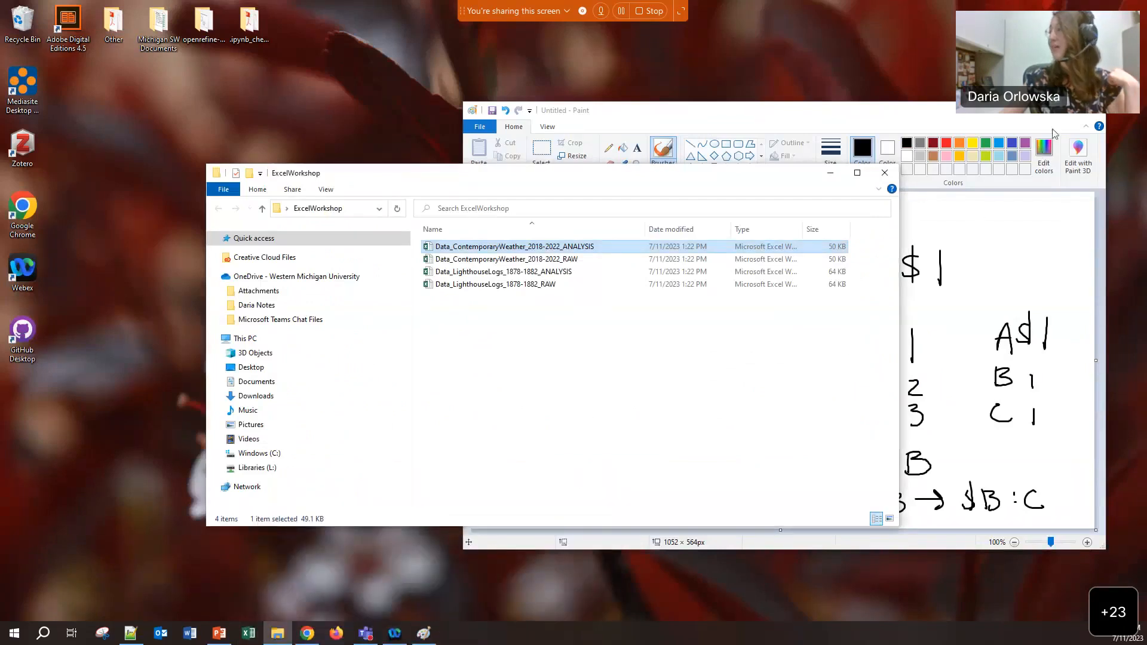
# Close the Paint sketch without saving and switch back to the presentation
pyautogui.click(1092, 110)
pyautogui.click(803, 334)
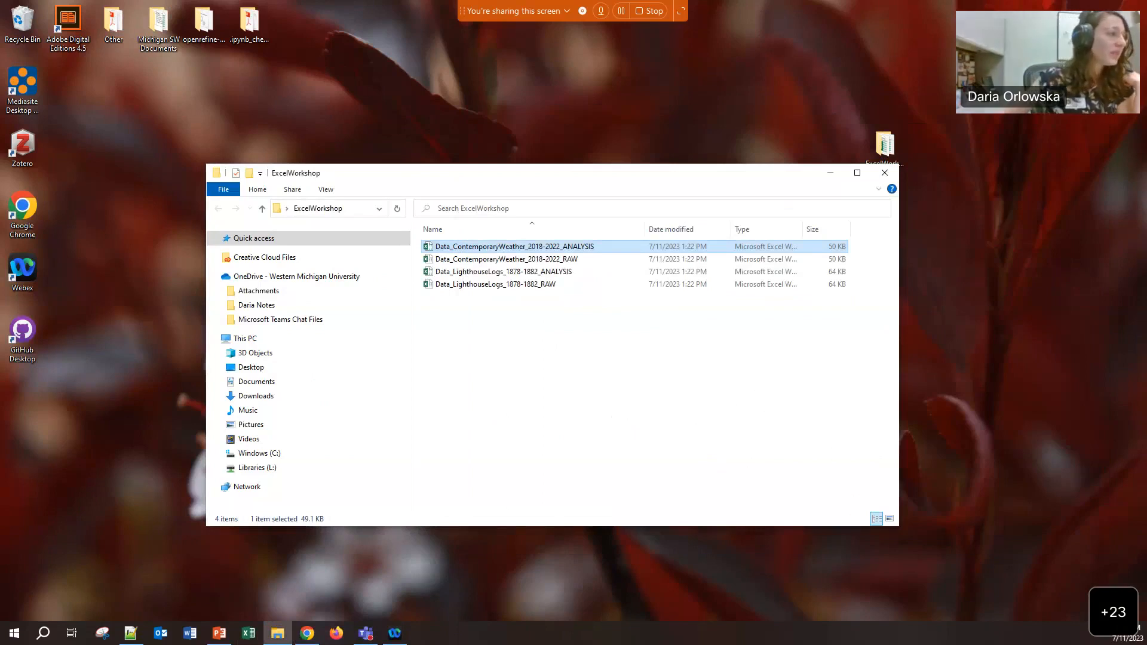
pyautogui.hotkey('alt', 'Tab')
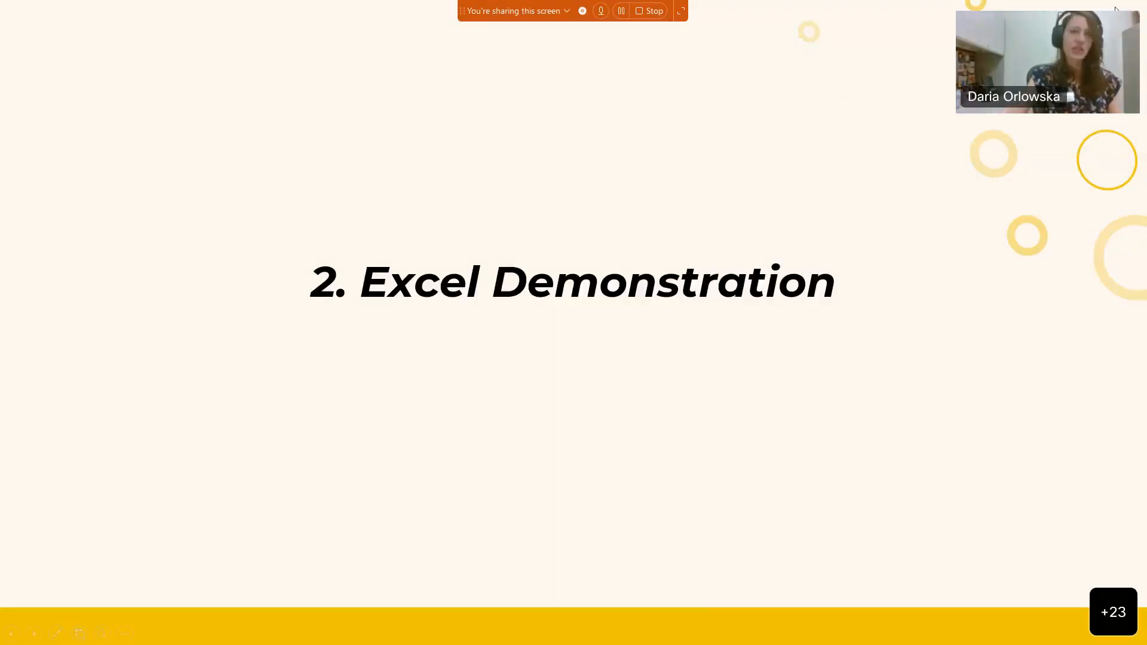
# Return to the slideshow and advance to the Discussion: End Result slide
pyautogui.press('Escape')
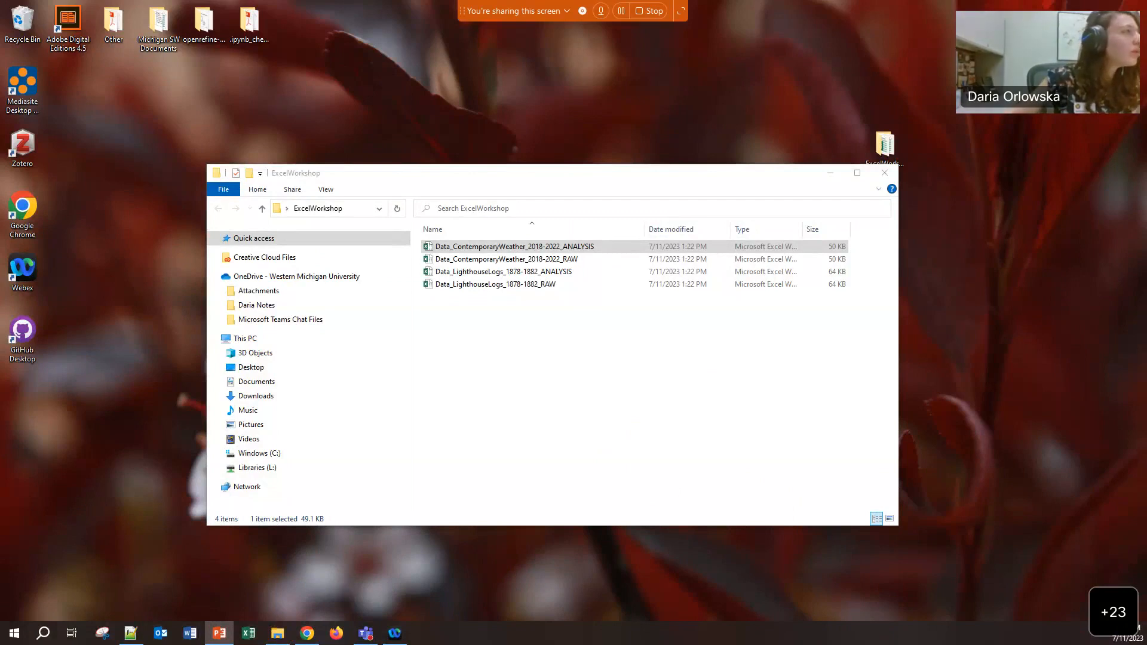
pyautogui.hotkey('alt', 'Tab')
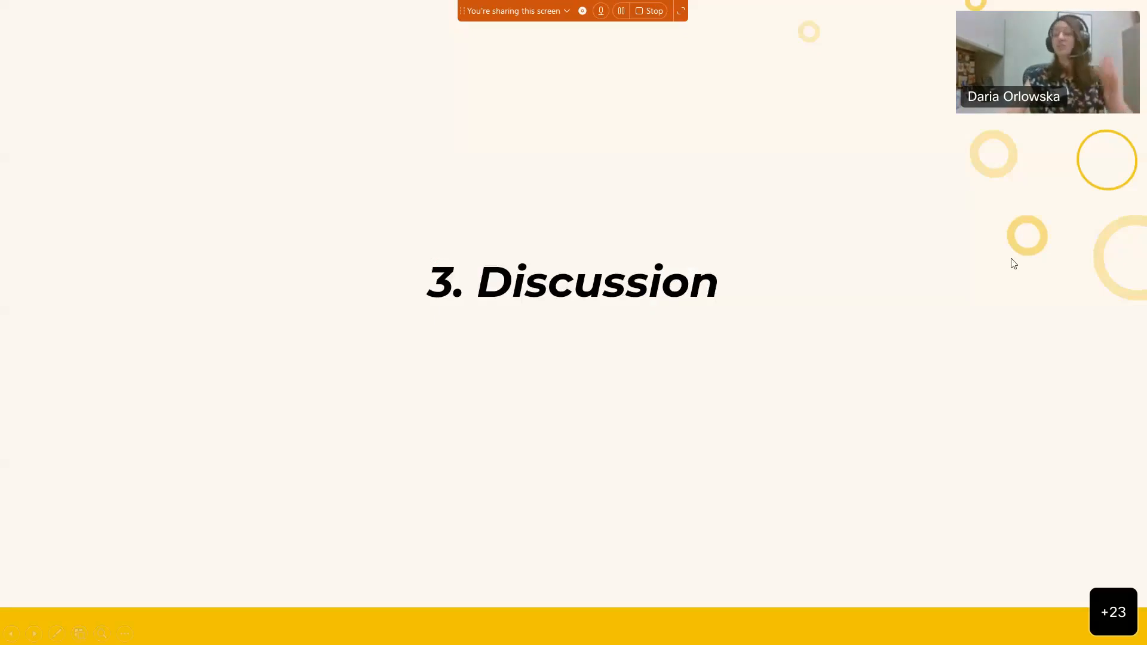
pyautogui.click(1012, 259)
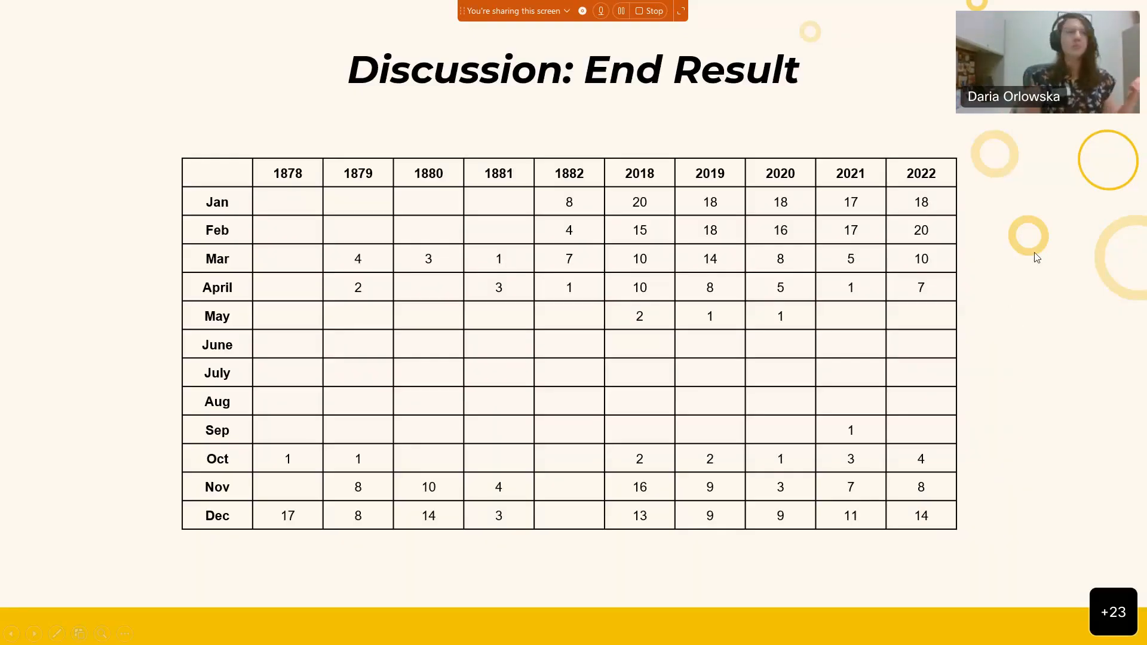